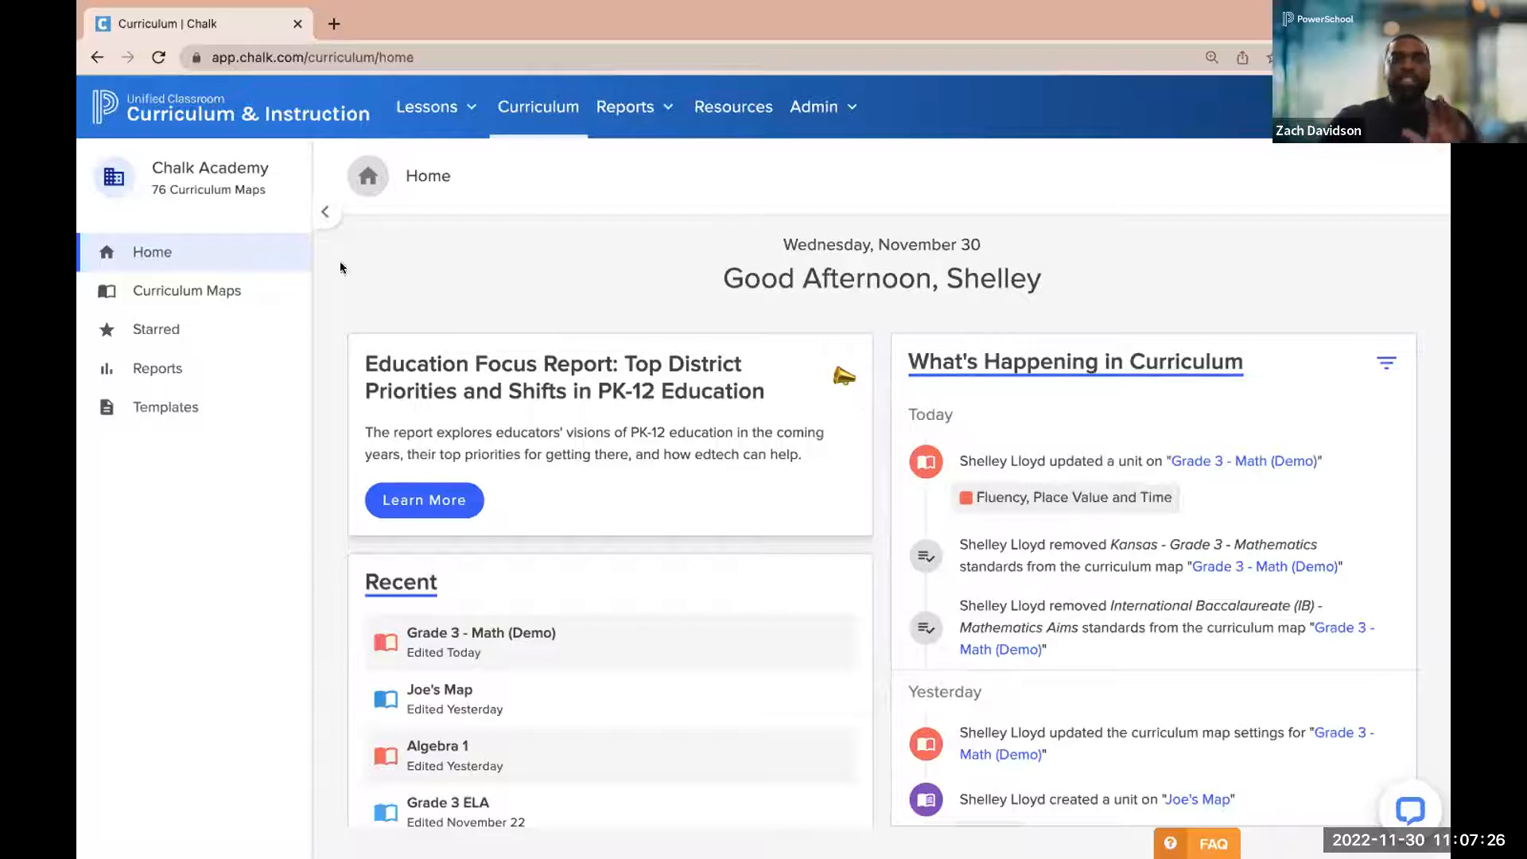
Go to the list of curriculum maps and search it for the keyword "math"
{"action": "left_click", "coordinate": [235, 288]}
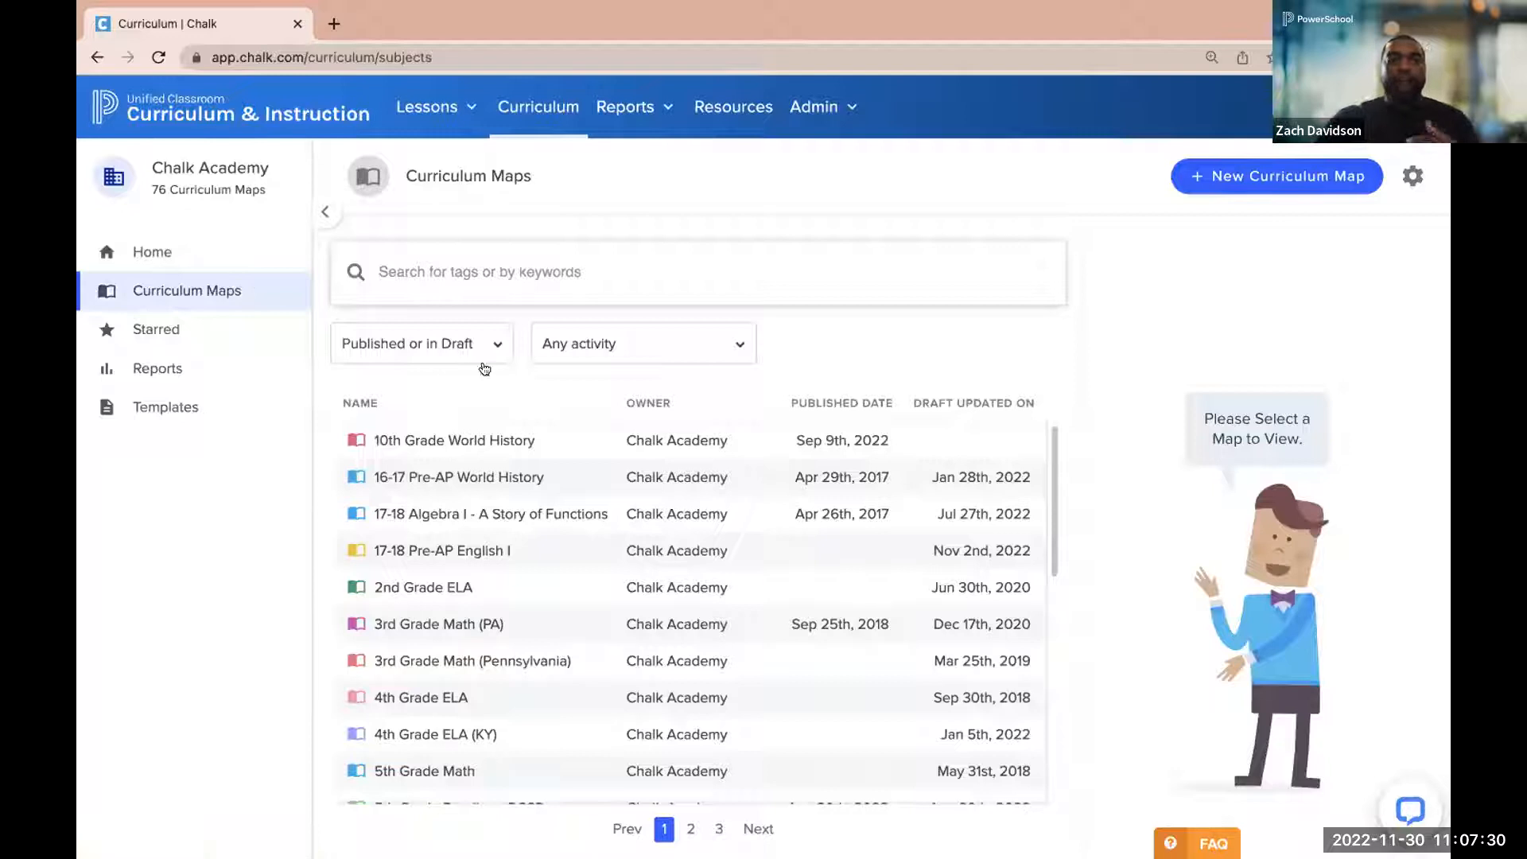
{"action": "left_click", "coordinate": [481, 272]}
{"action": "type", "text": "math"}
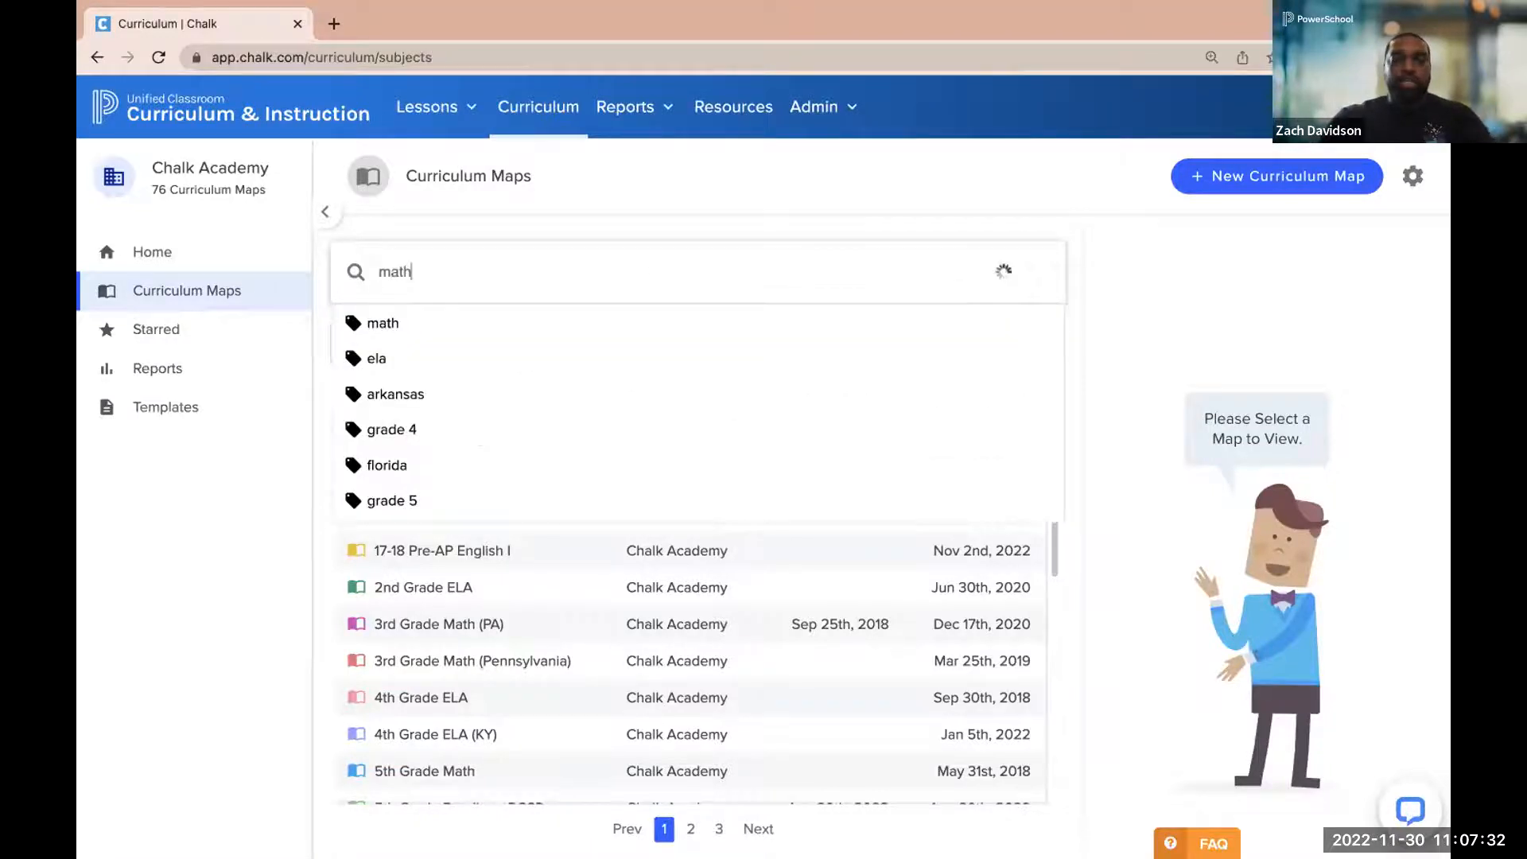
{"action": "key", "text": "Return"}
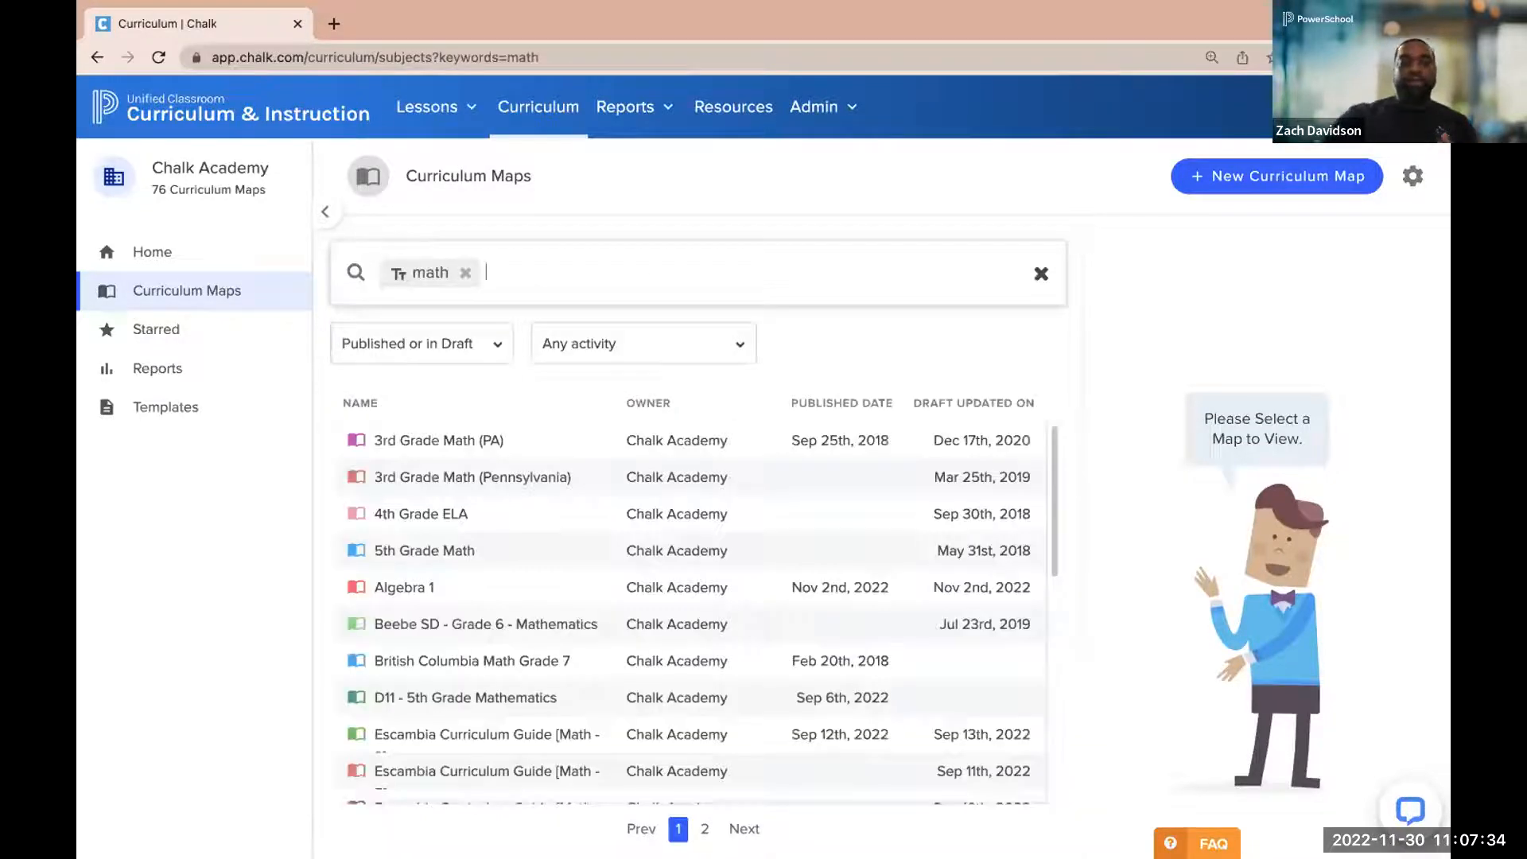
Find the Grade 3 - Math (Demo) map in the filtered list and open its draft for editing
{"action": "scroll", "coordinate": [457, 501], "scroll_direction": "down", "scroll_amount": 7}
{"action": "scroll", "coordinate": [461, 500], "scroll_direction": "up", "scroll_amount": 3}
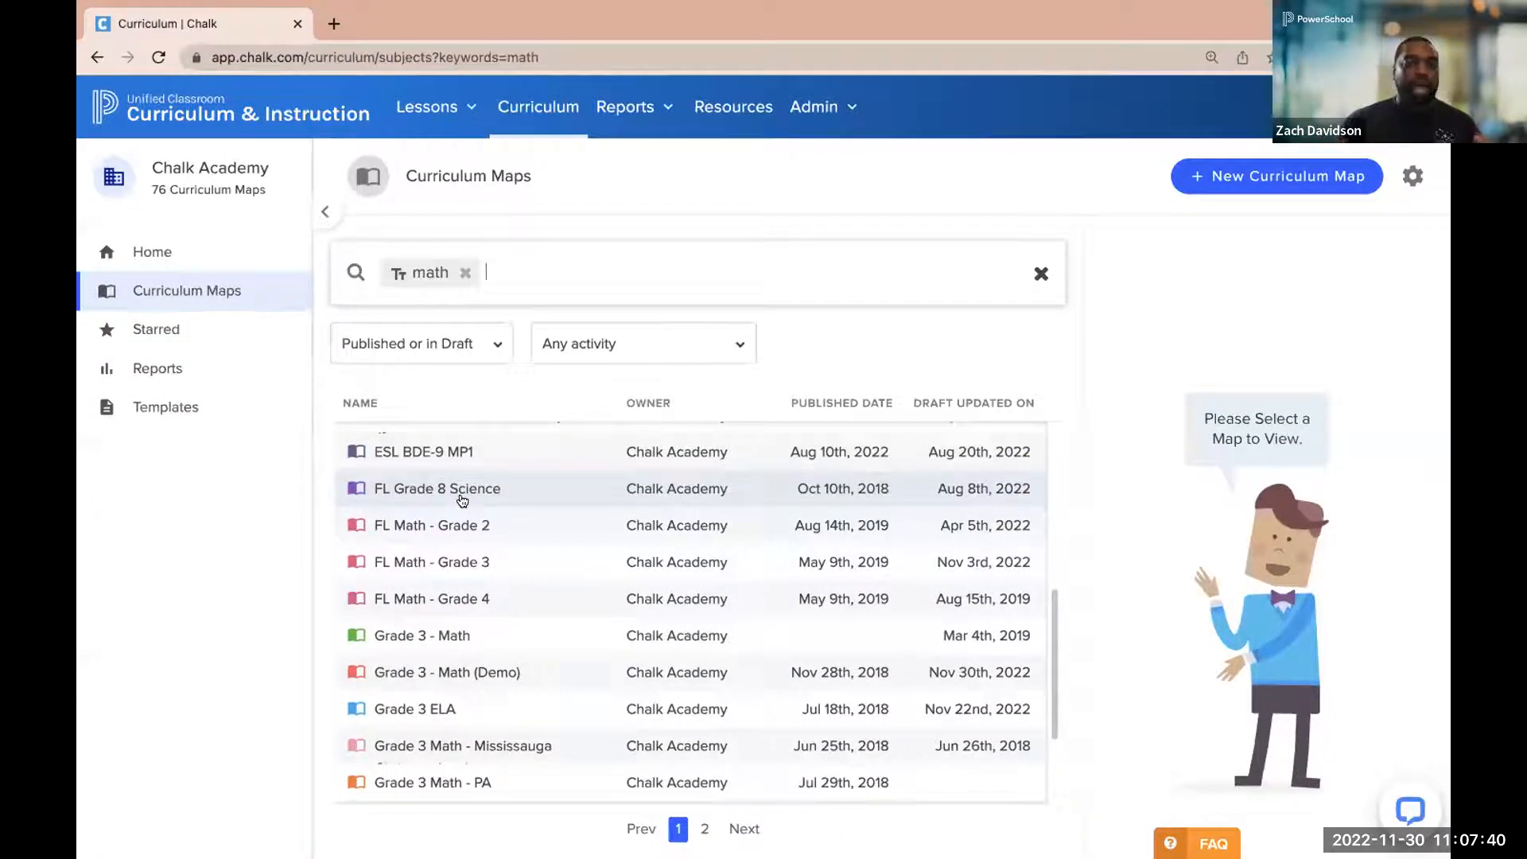
{"action": "left_click", "coordinate": [444, 674]}
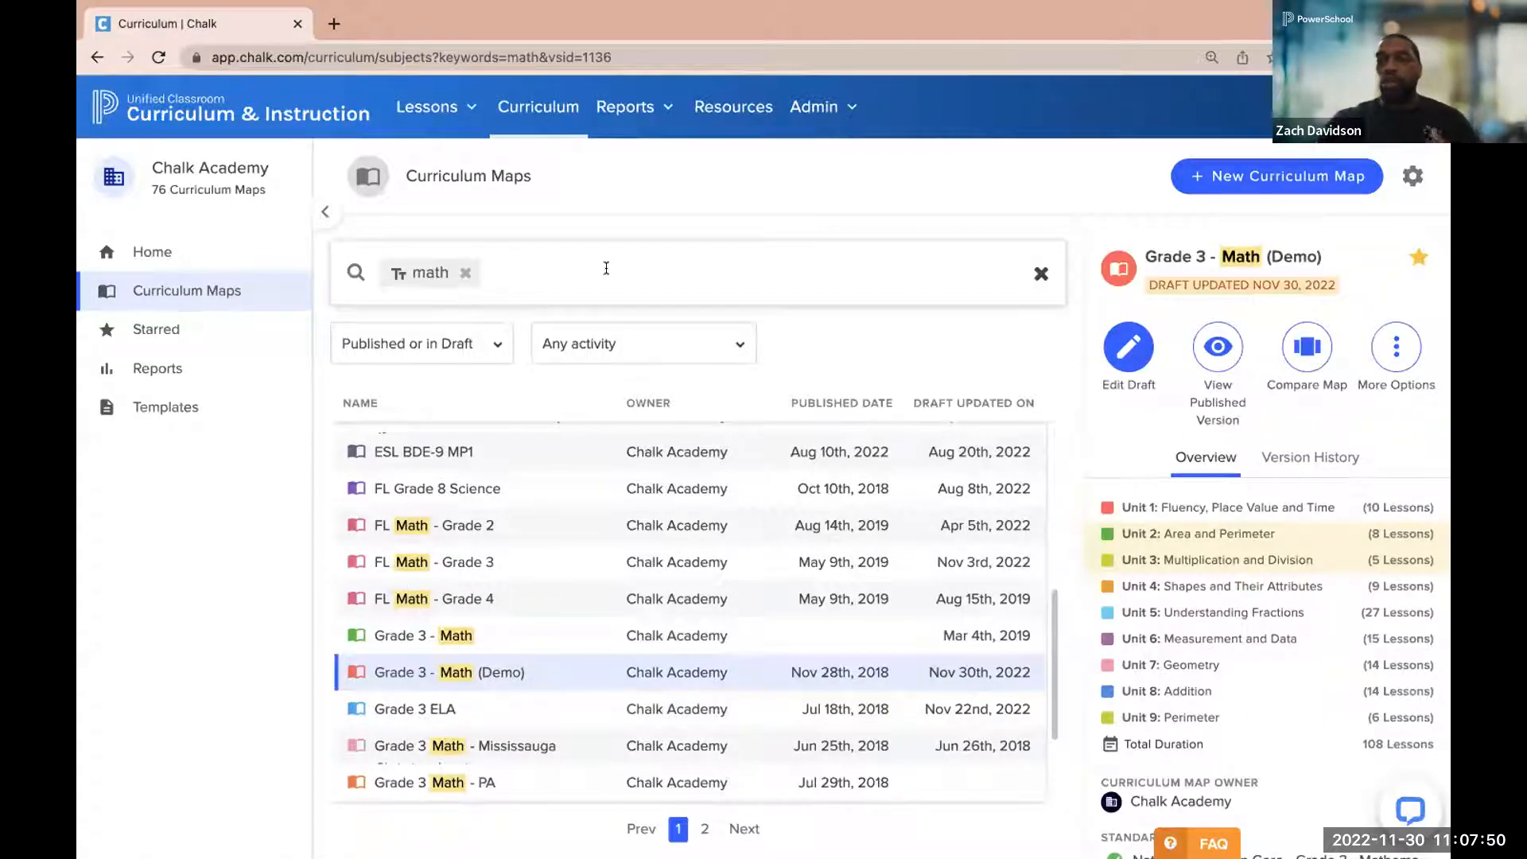
{"action": "left_click", "coordinate": [1117, 348]}
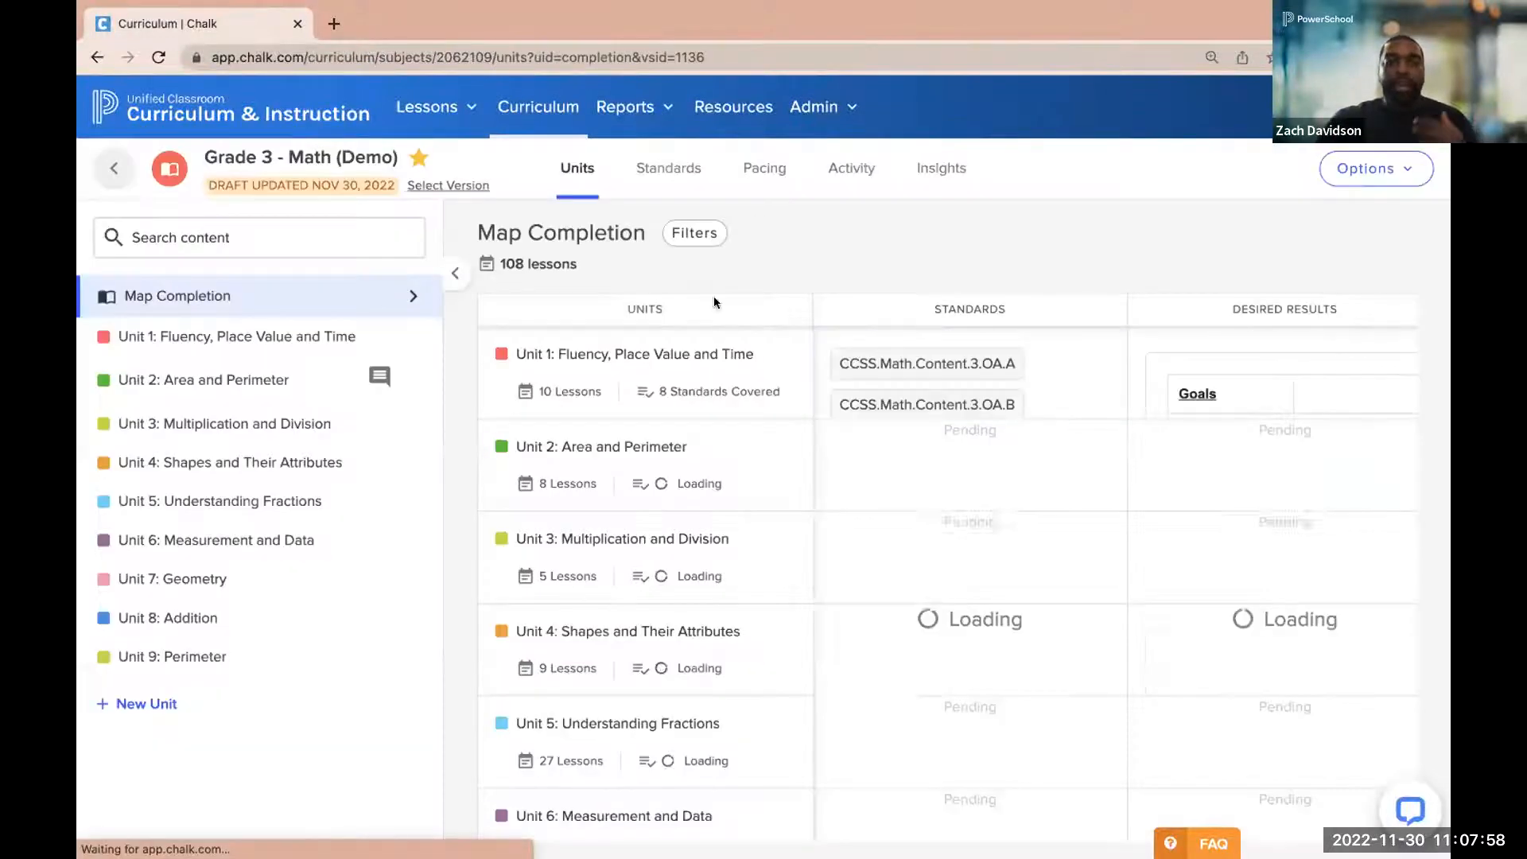
Open Unit 2: Area and Perimeter and collapse all of its sections from Standards through Resources
{"action": "left_click", "coordinate": [262, 380]}
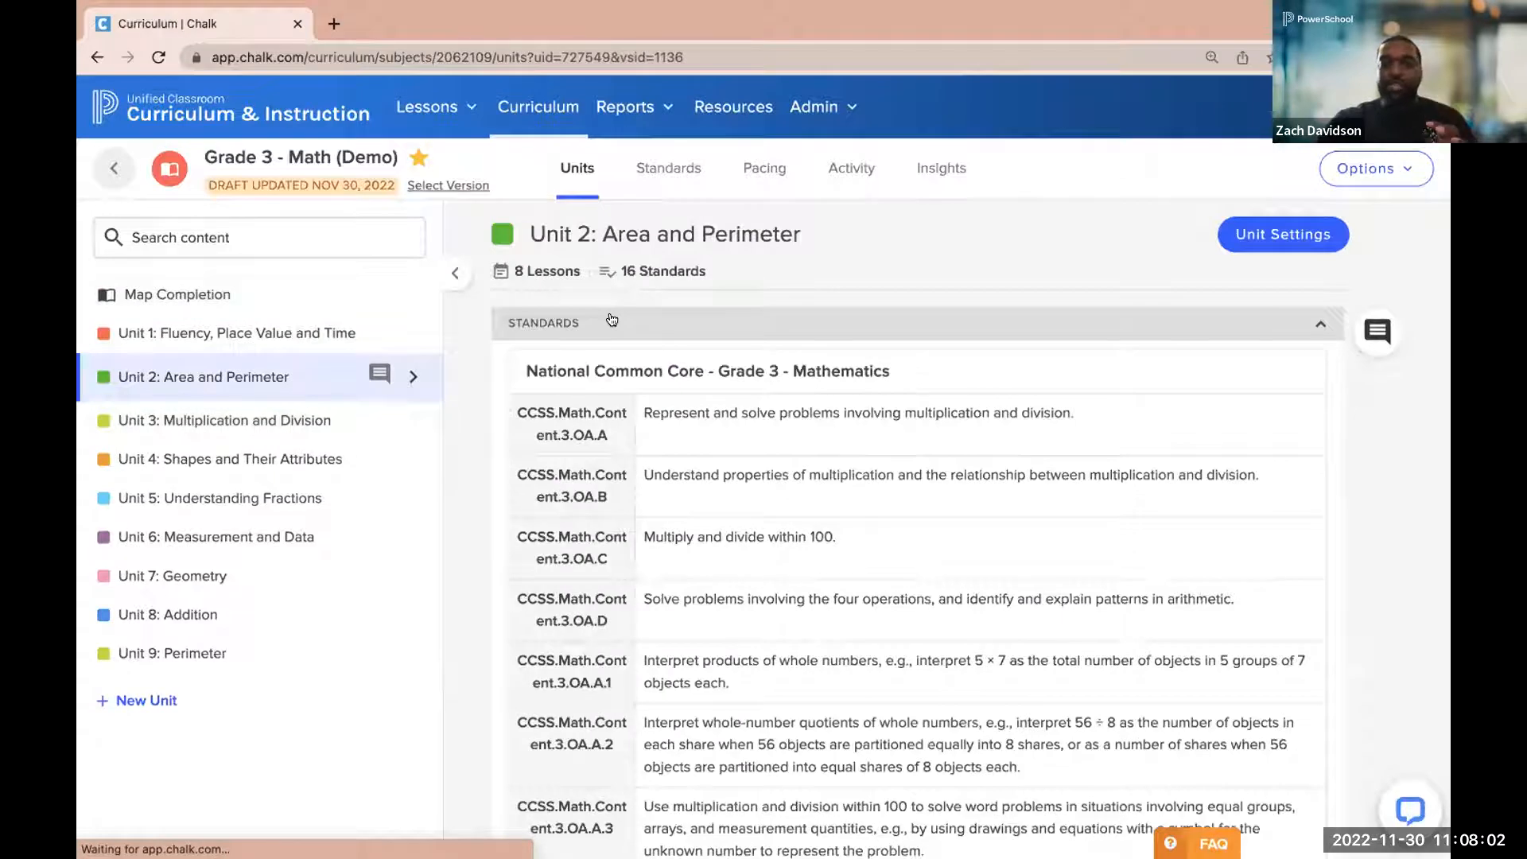
{"action": "left_click", "coordinate": [612, 319]}
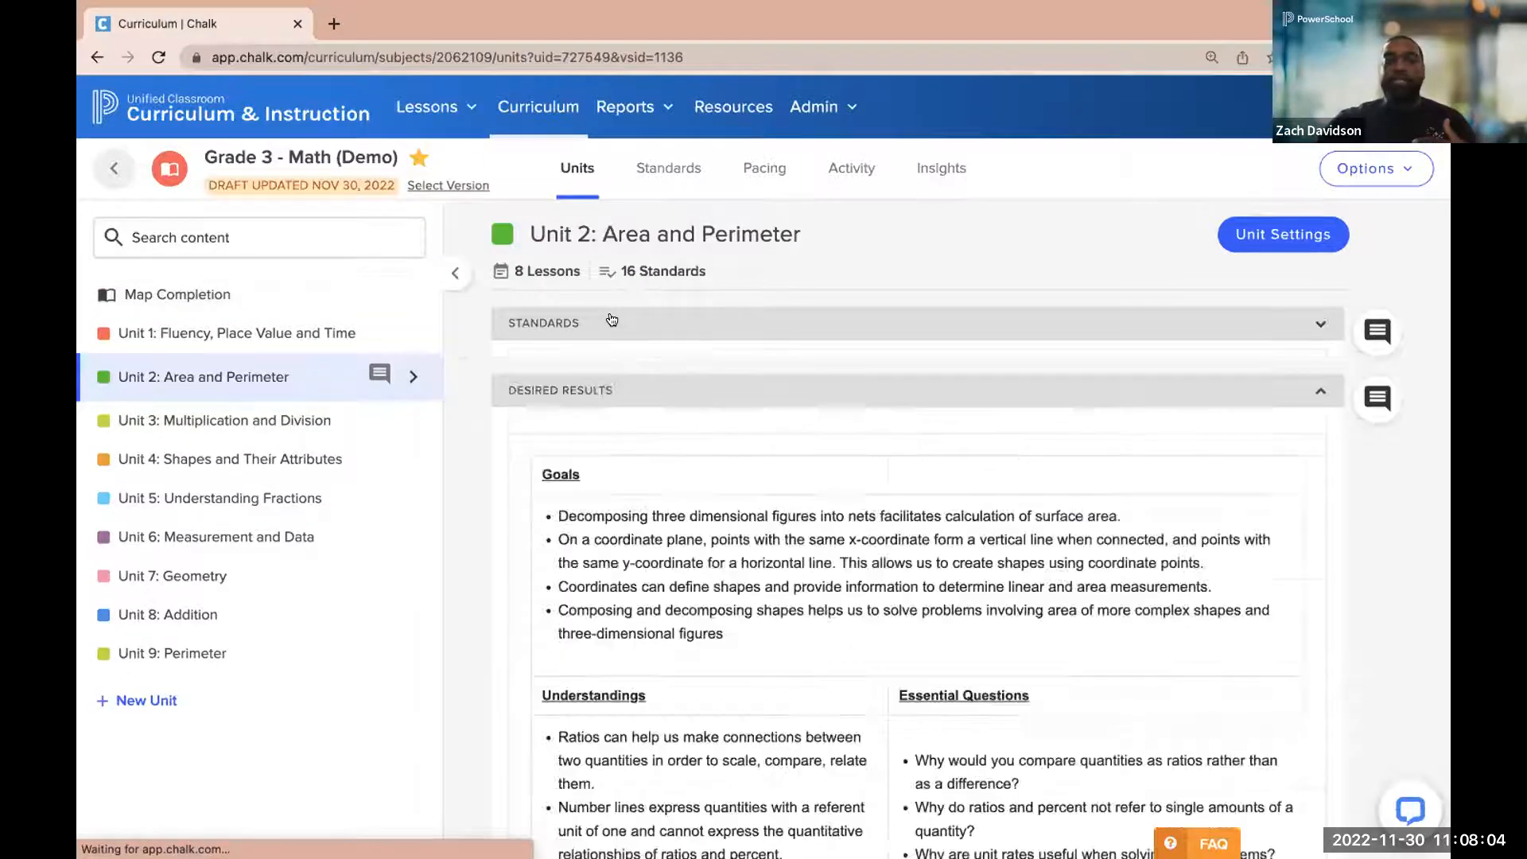
{"action": "left_click", "coordinate": [592, 391]}
{"action": "left_click", "coordinate": [579, 455]}
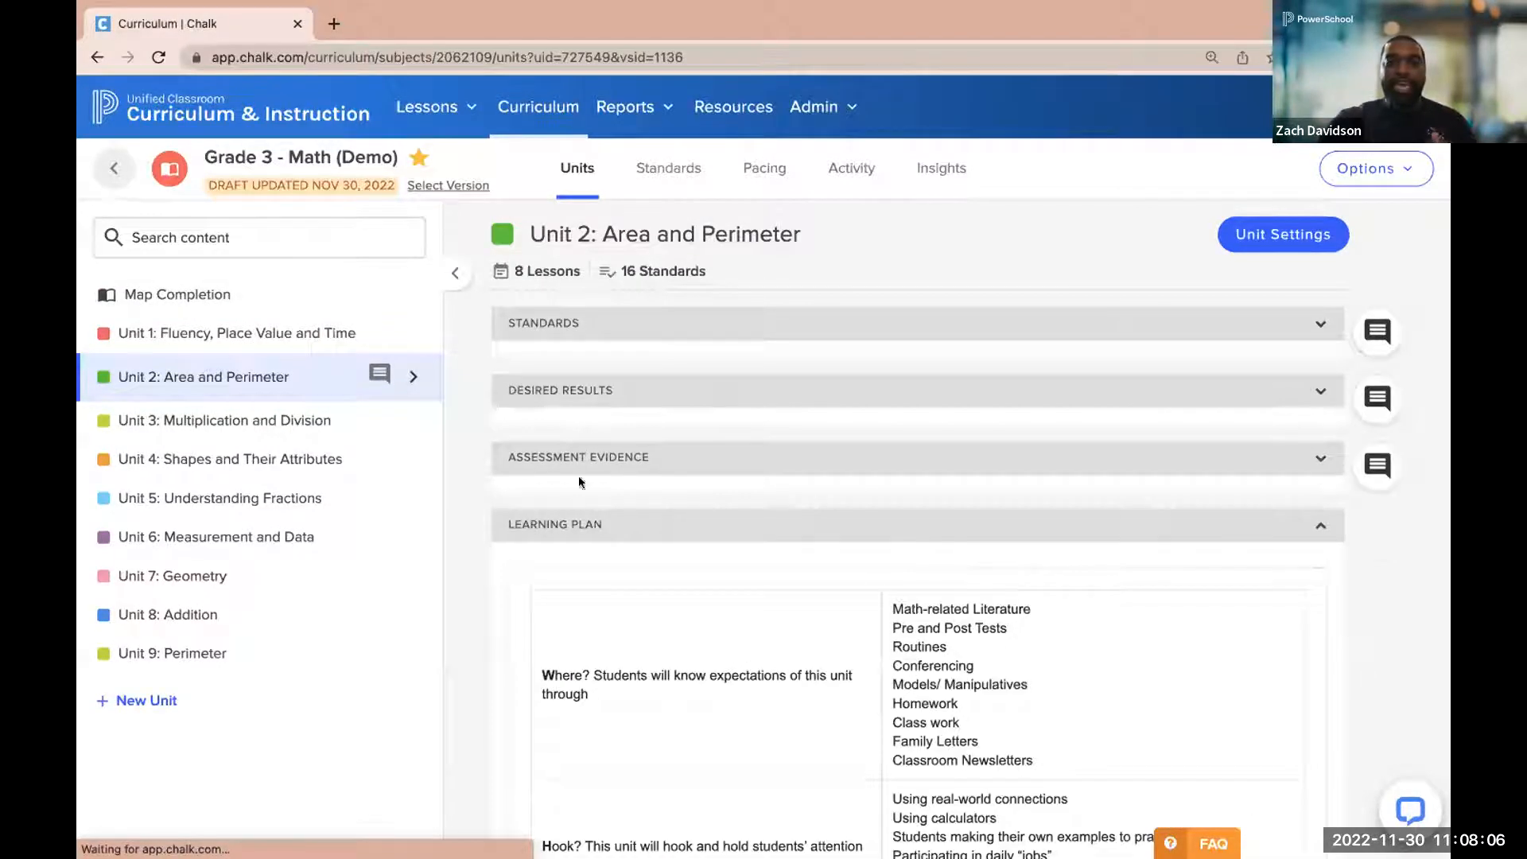
{"action": "left_click", "coordinate": [568, 527]}
{"action": "left_click", "coordinate": [556, 594]}
{"action": "left_click", "coordinate": [561, 663]}
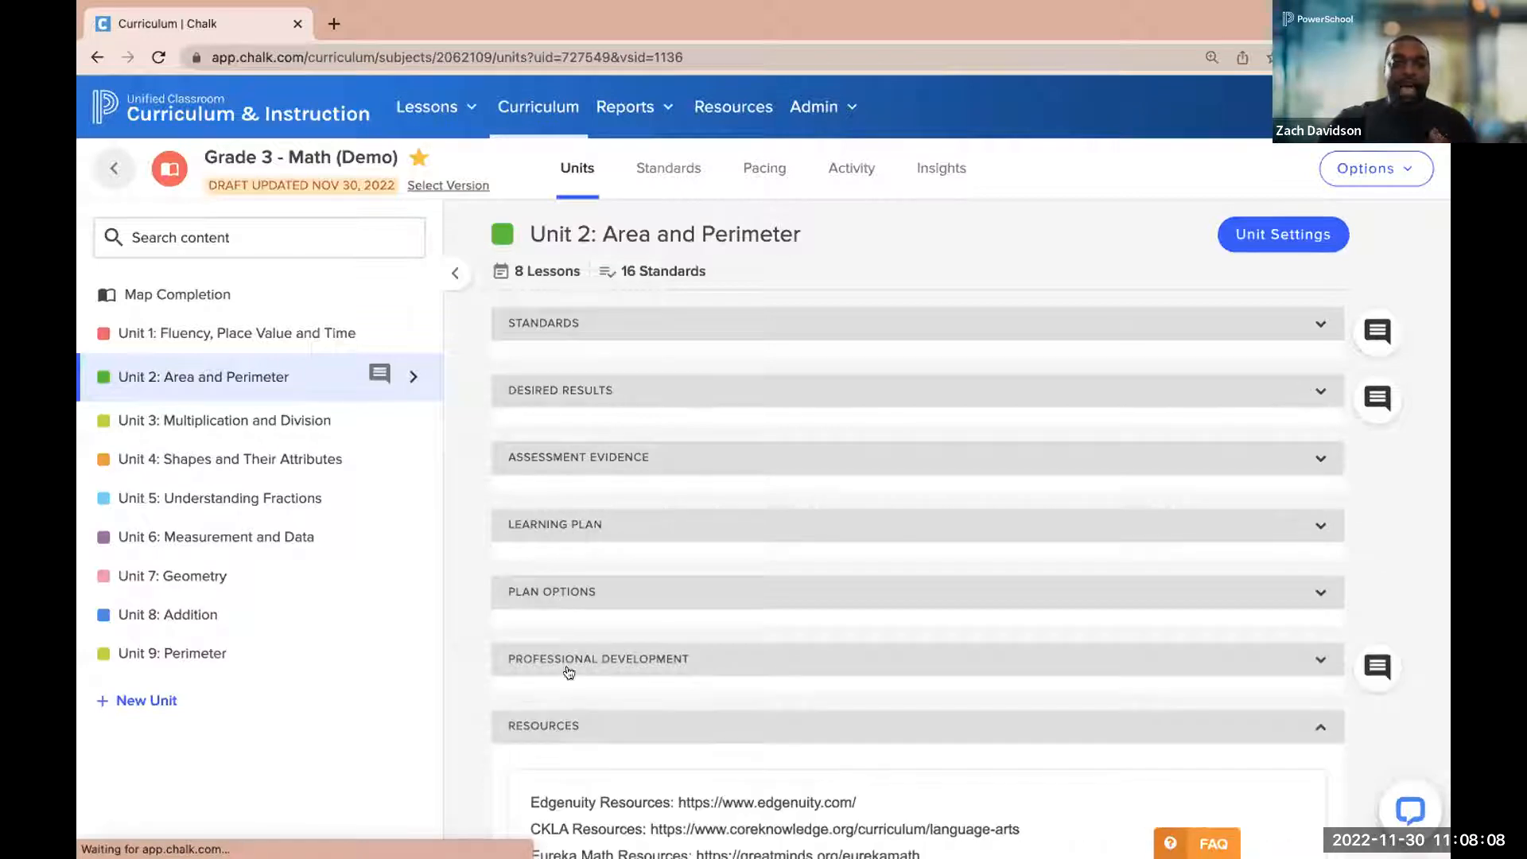
{"action": "left_click", "coordinate": [581, 720]}
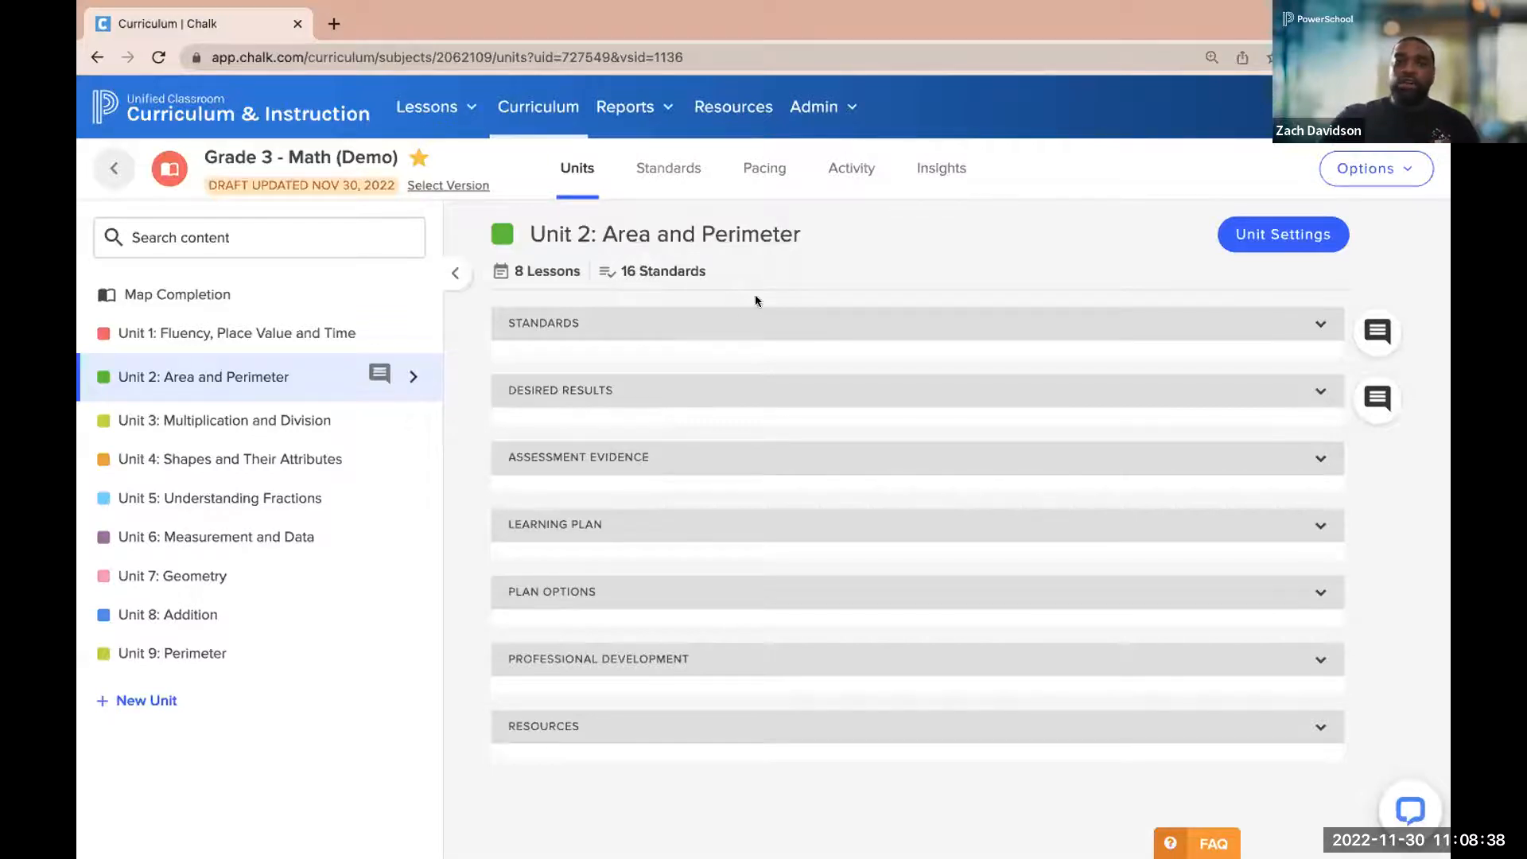
Expand the unit's Standards section, start adding standards, and search the available standards for "area"
{"action": "left_click", "coordinate": [698, 323]}
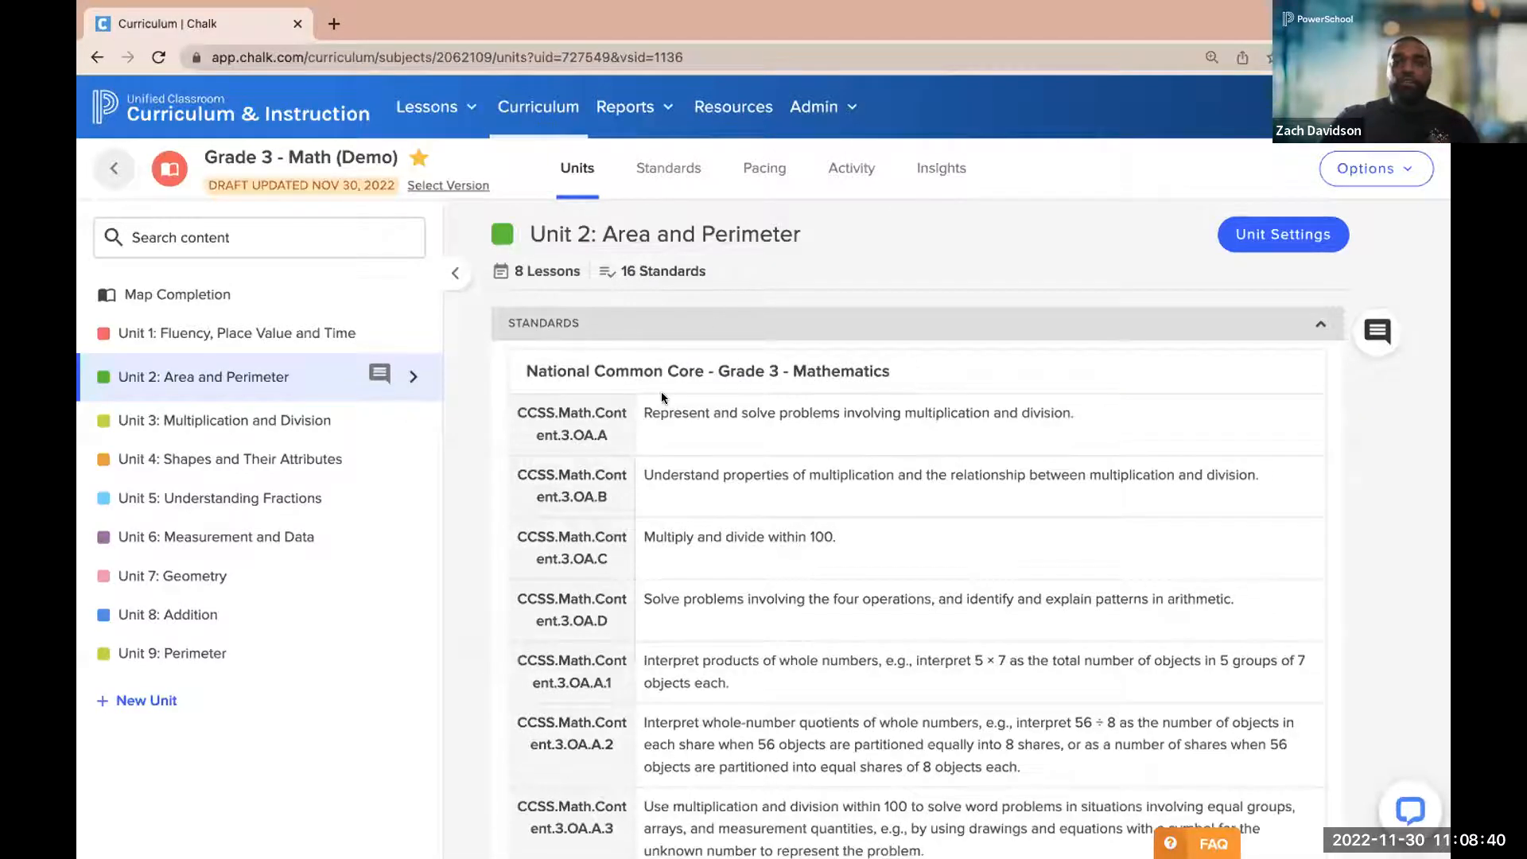
{"action": "scroll", "coordinate": [660, 396], "scroll_direction": "down", "scroll_amount": 5}
{"action": "scroll", "coordinate": [661, 394], "scroll_direction": "down", "scroll_amount": 7}
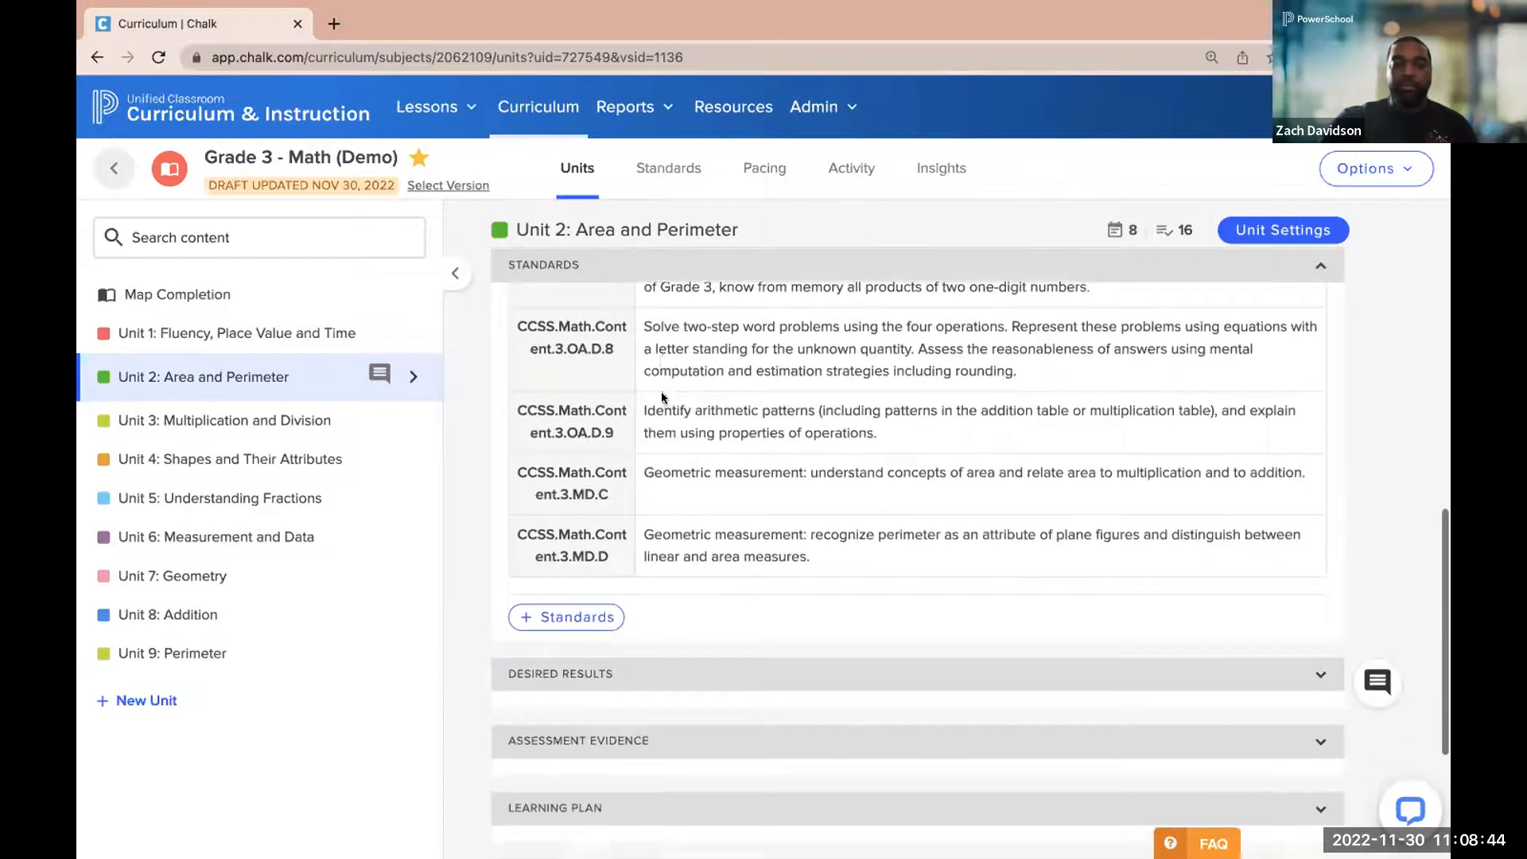
{"action": "left_click", "coordinate": [532, 619]}
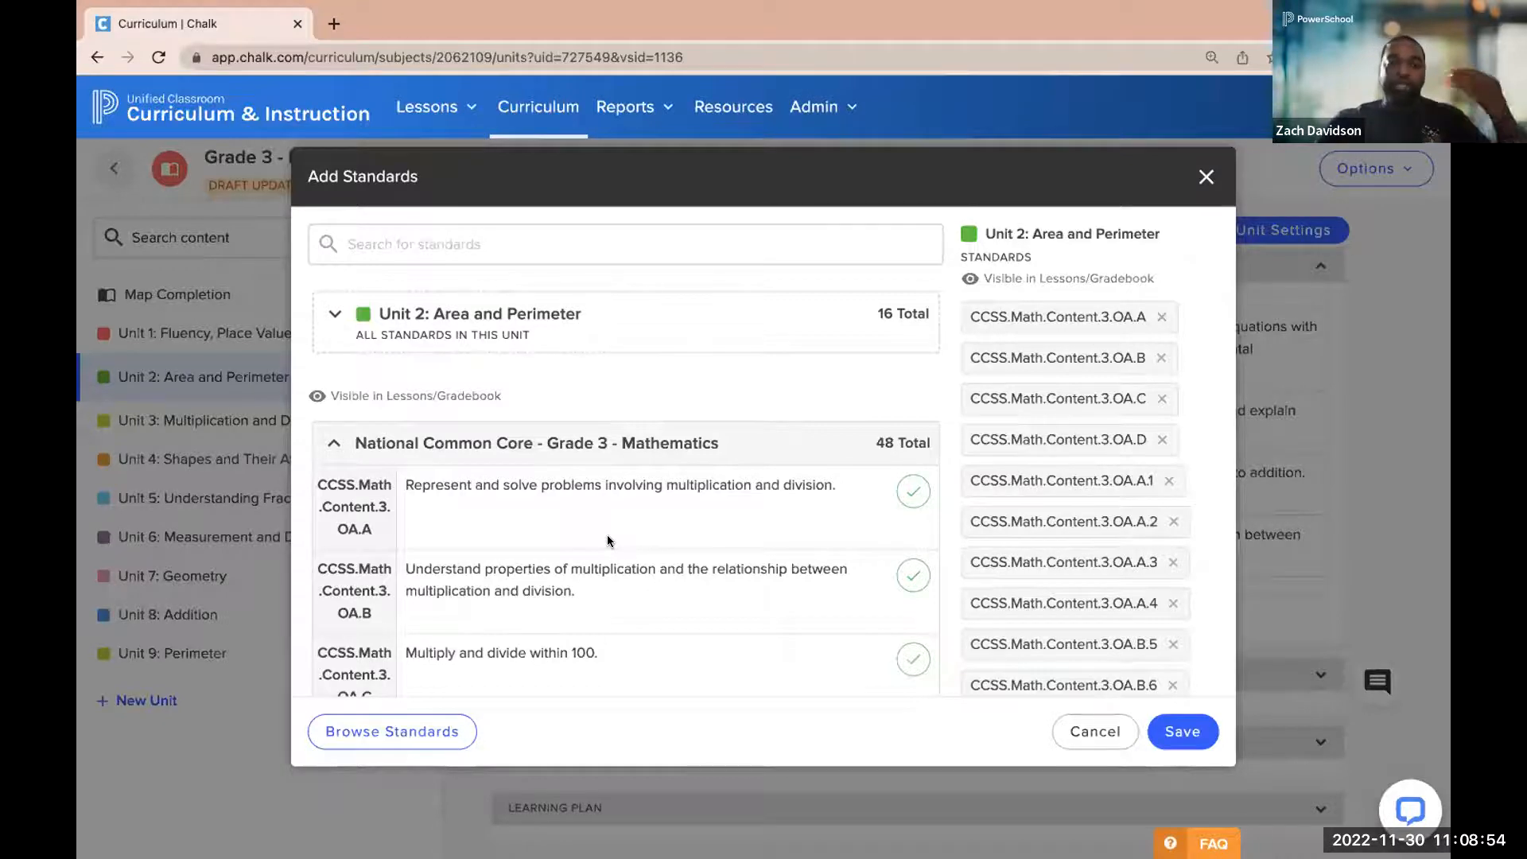
{"action": "scroll", "coordinate": [608, 539], "scroll_direction": "down", "scroll_amount": 1}
{"action": "scroll", "coordinate": [608, 540], "scroll_direction": "down", "scroll_amount": 1}
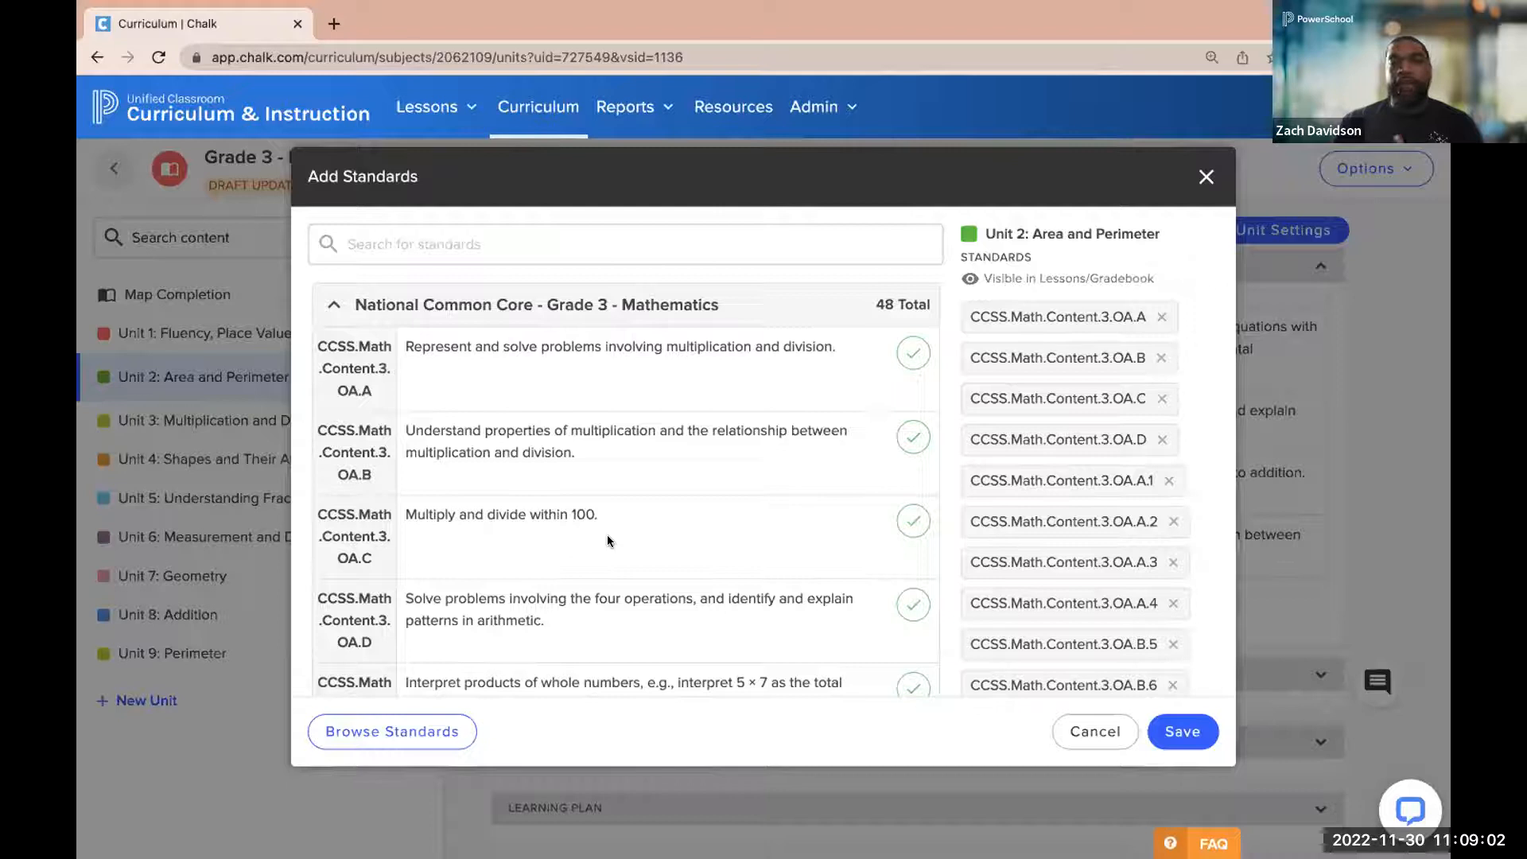
{"action": "left_click", "coordinate": [559, 242]}
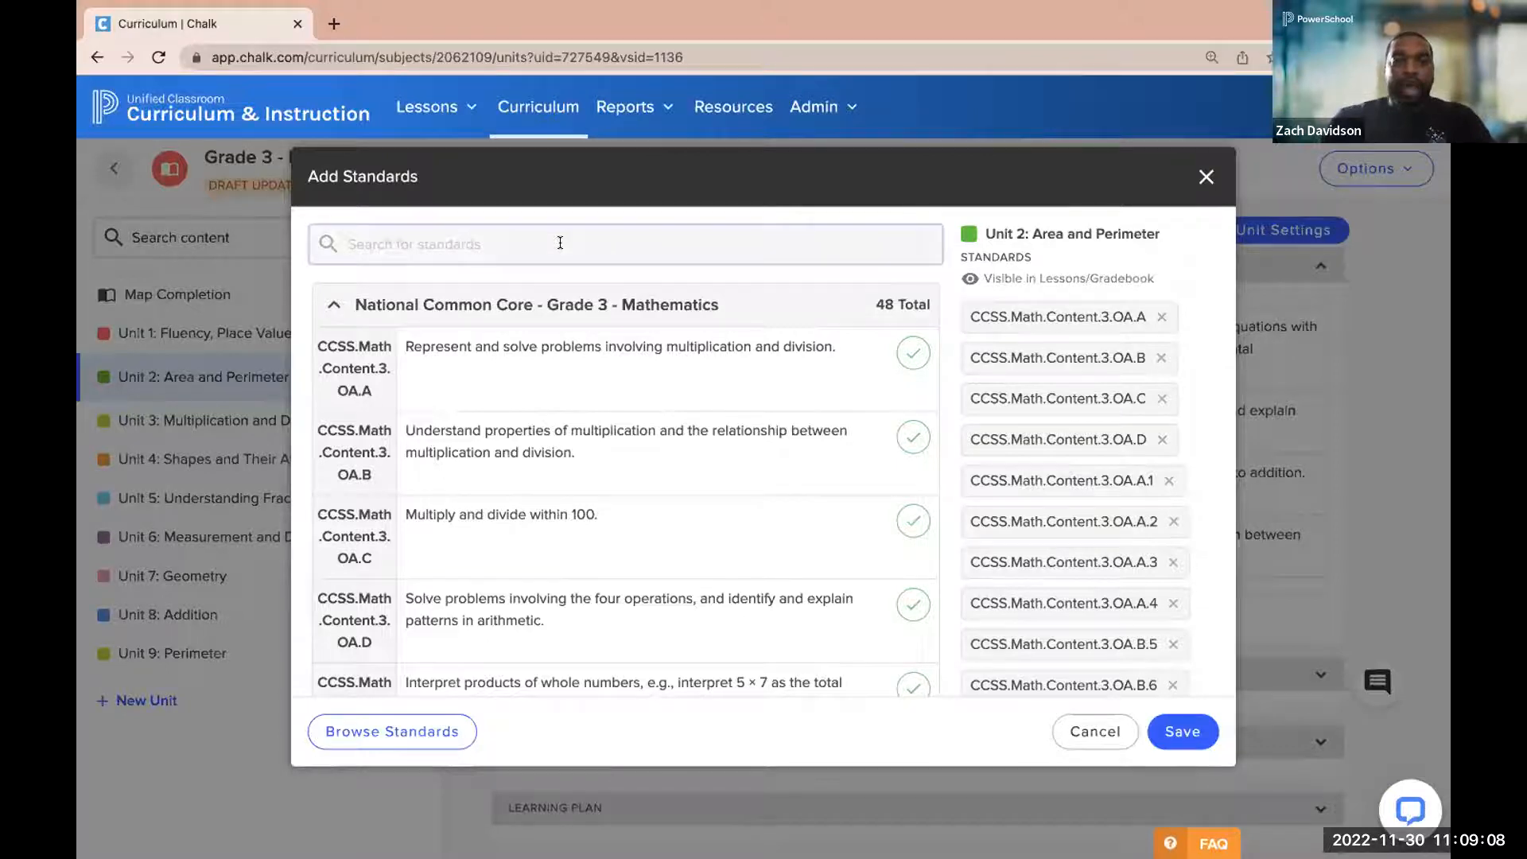
{"action": "type", "text": "area"}
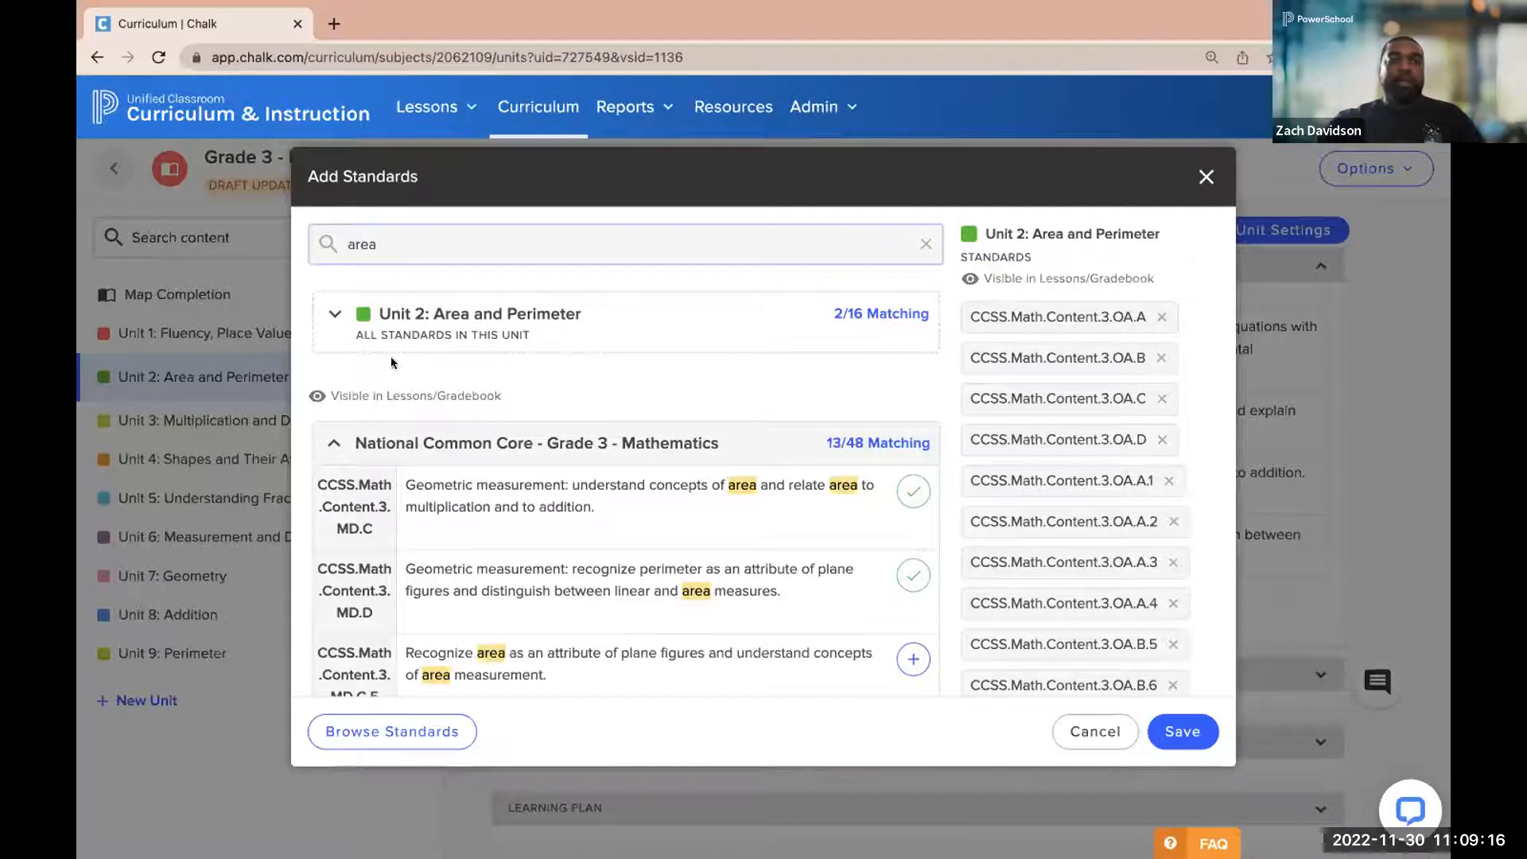
Search the available standards by the code "ccss" instead, and close the standards picker without saving
{"action": "key", "text": "BackSpace"}
{"action": "key", "text": "BackSpace"}
{"action": "key", "text": "BackSpace"}
{"action": "key", "text": "BackSpace"}
{"action": "type", "text": "ddw"}
{"action": "key", "text": "BackSpace"}
{"action": "key", "text": "BackSpace"}
{"action": "key", "text": "BackSpace"}
{"action": "type", "text": "ccss"}
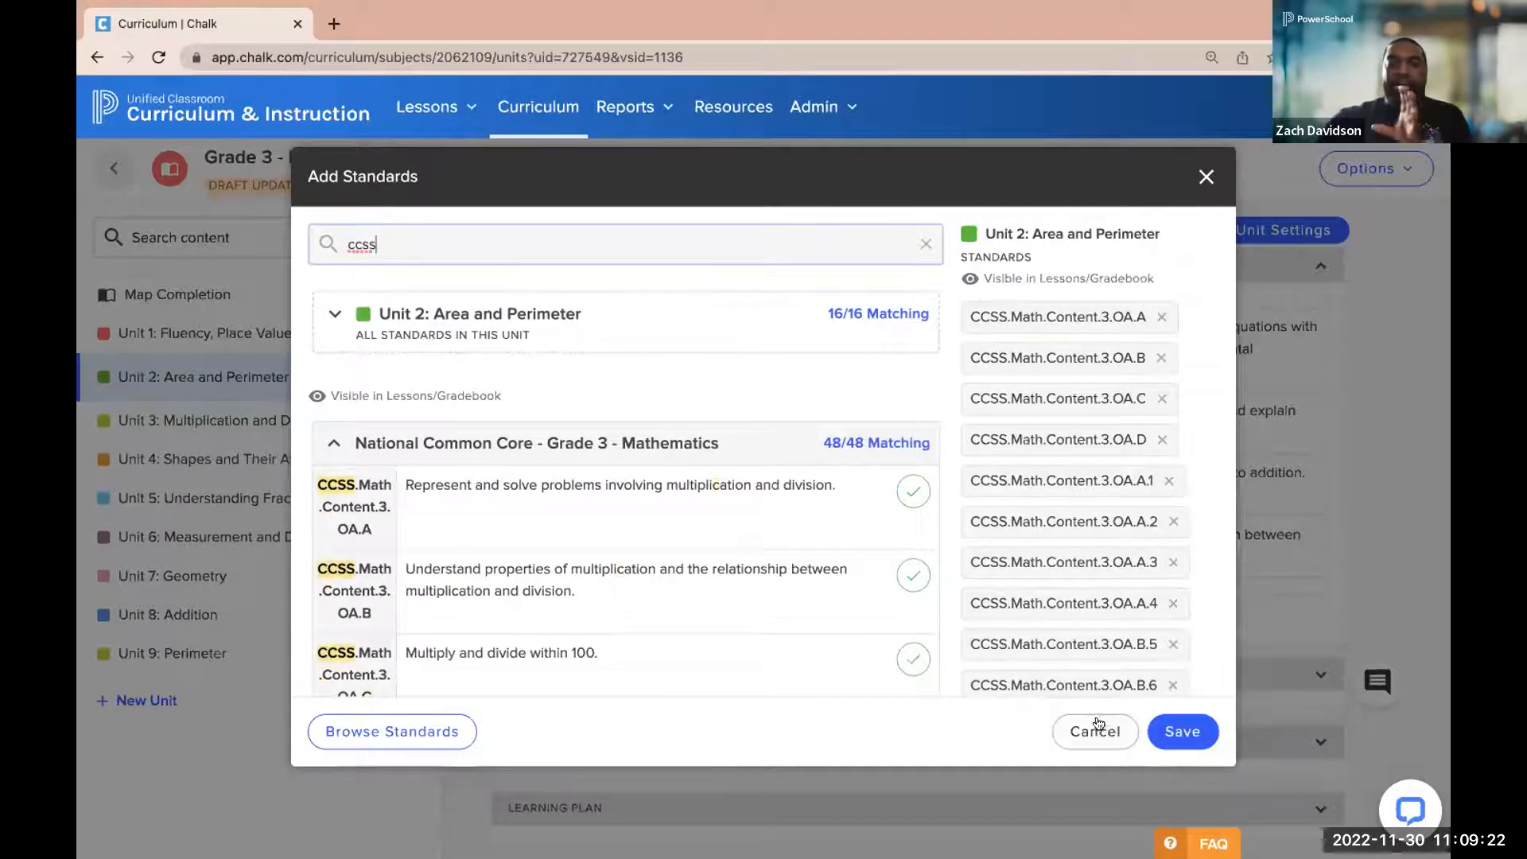
{"action": "left_click", "coordinate": [1206, 175]}
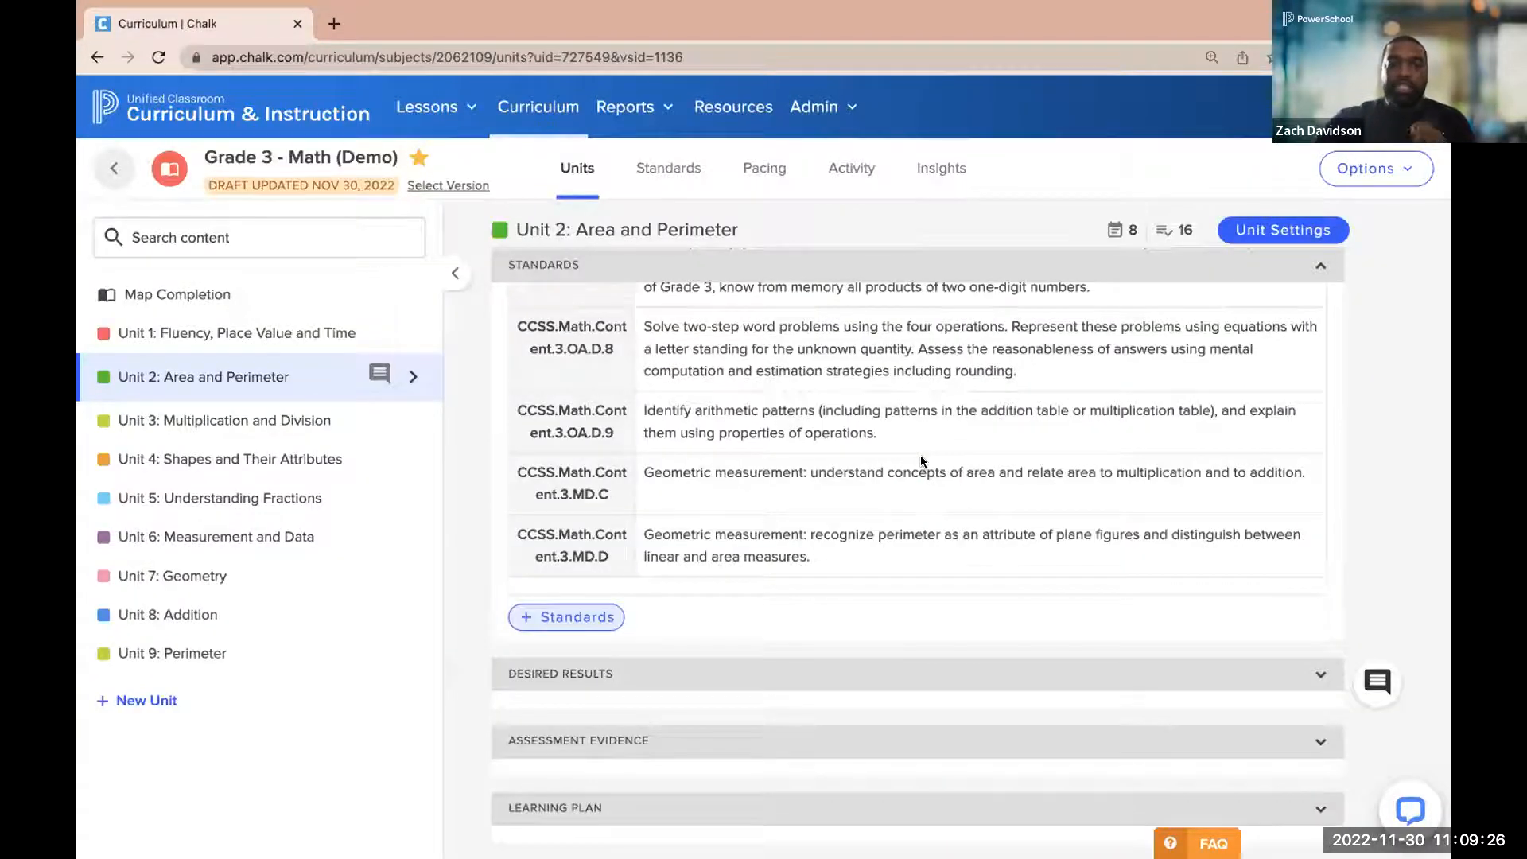
Expand the Desired Results section, enter its content editor, and review the formatting tools, tagged standards and file attachment options
{"action": "scroll", "coordinate": [919, 461], "scroll_direction": "down", "scroll_amount": 3}
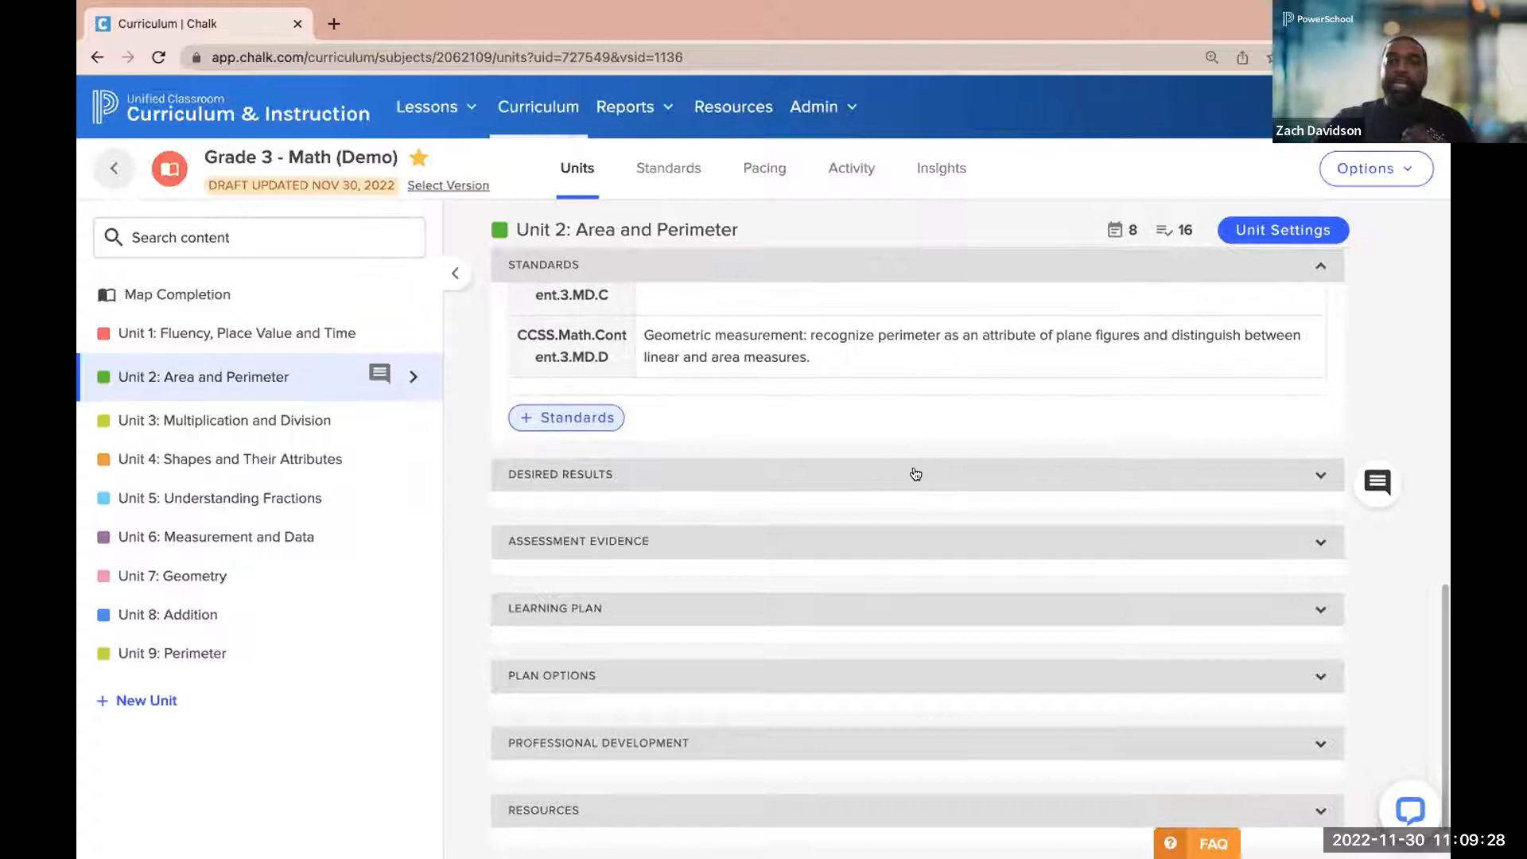
{"action": "left_click", "coordinate": [915, 474]}
{"action": "left_click", "coordinate": [847, 579]}
{"action": "scroll", "coordinate": [848, 581], "scroll_direction": "down", "scroll_amount": 3}
{"action": "mouse_move", "coordinate": [1219, 348]}
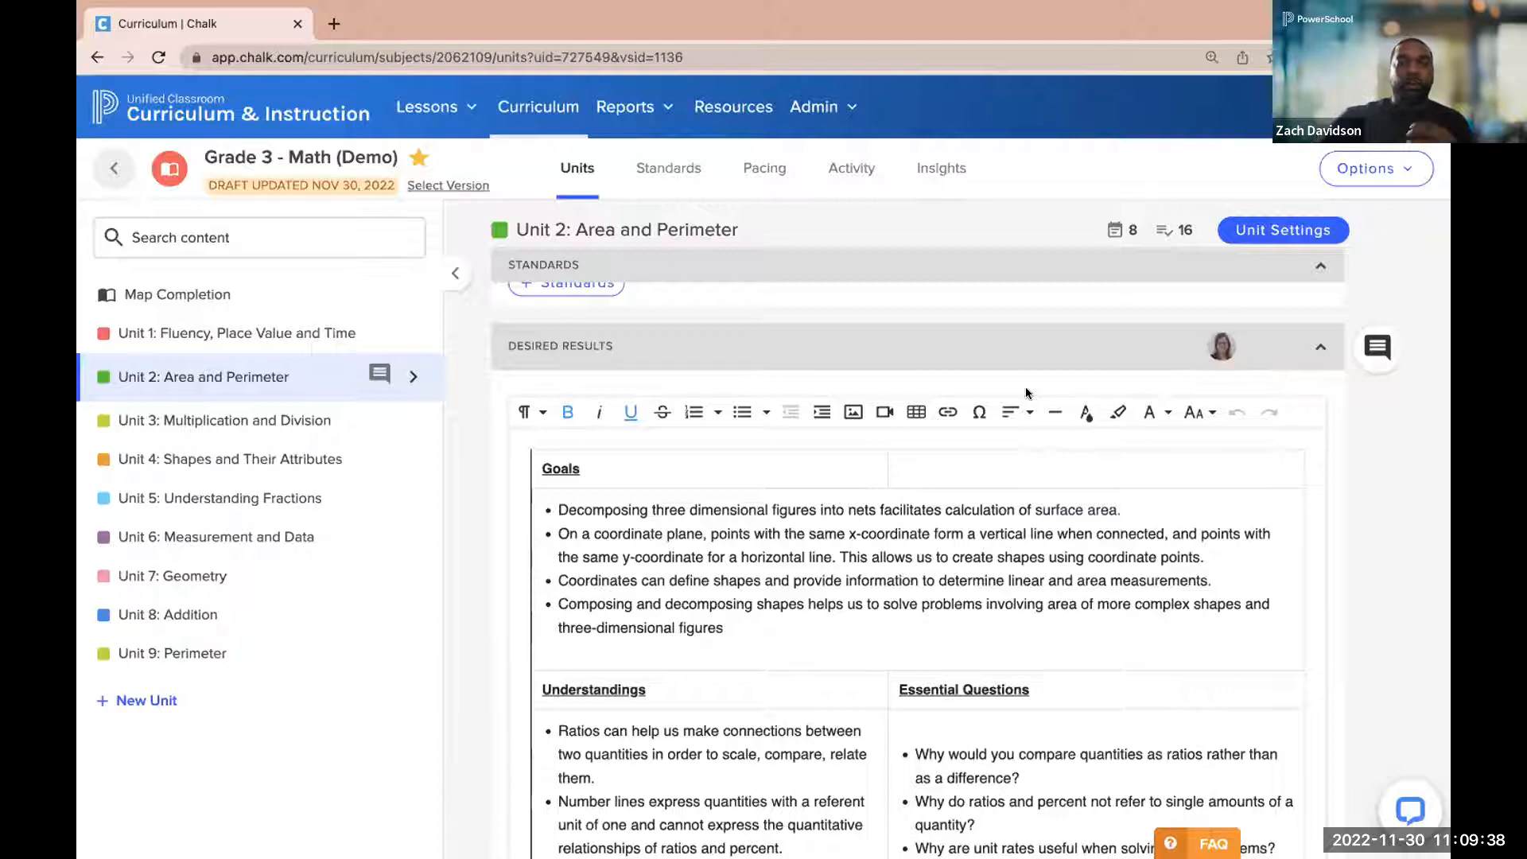
{"action": "scroll", "coordinate": [1025, 386], "scroll_direction": "down", "scroll_amount": 1}
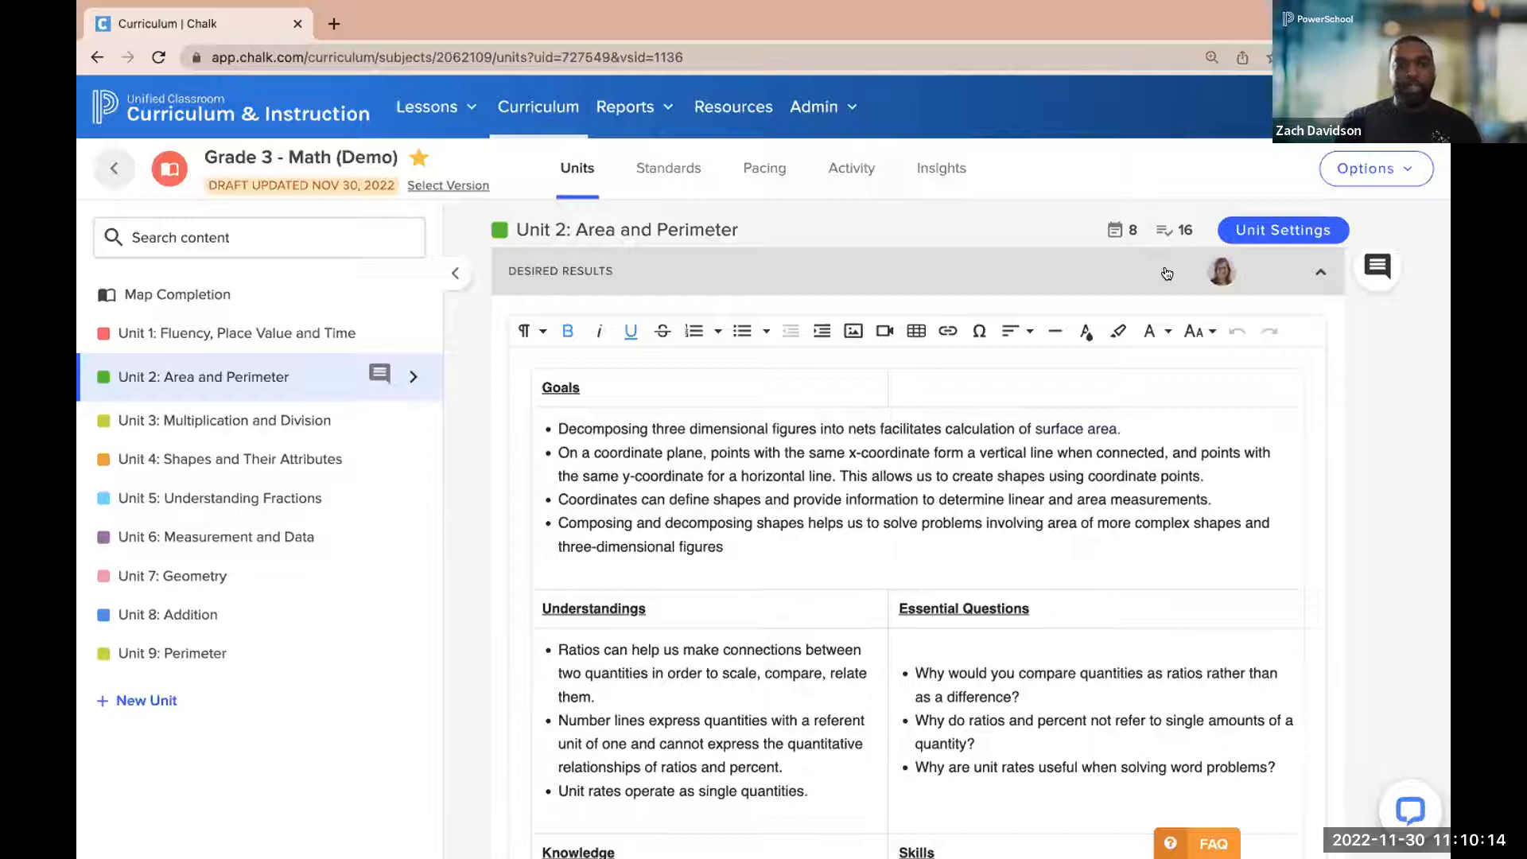
{"action": "scroll", "coordinate": [1166, 274], "scroll_direction": "down", "scroll_amount": 4}
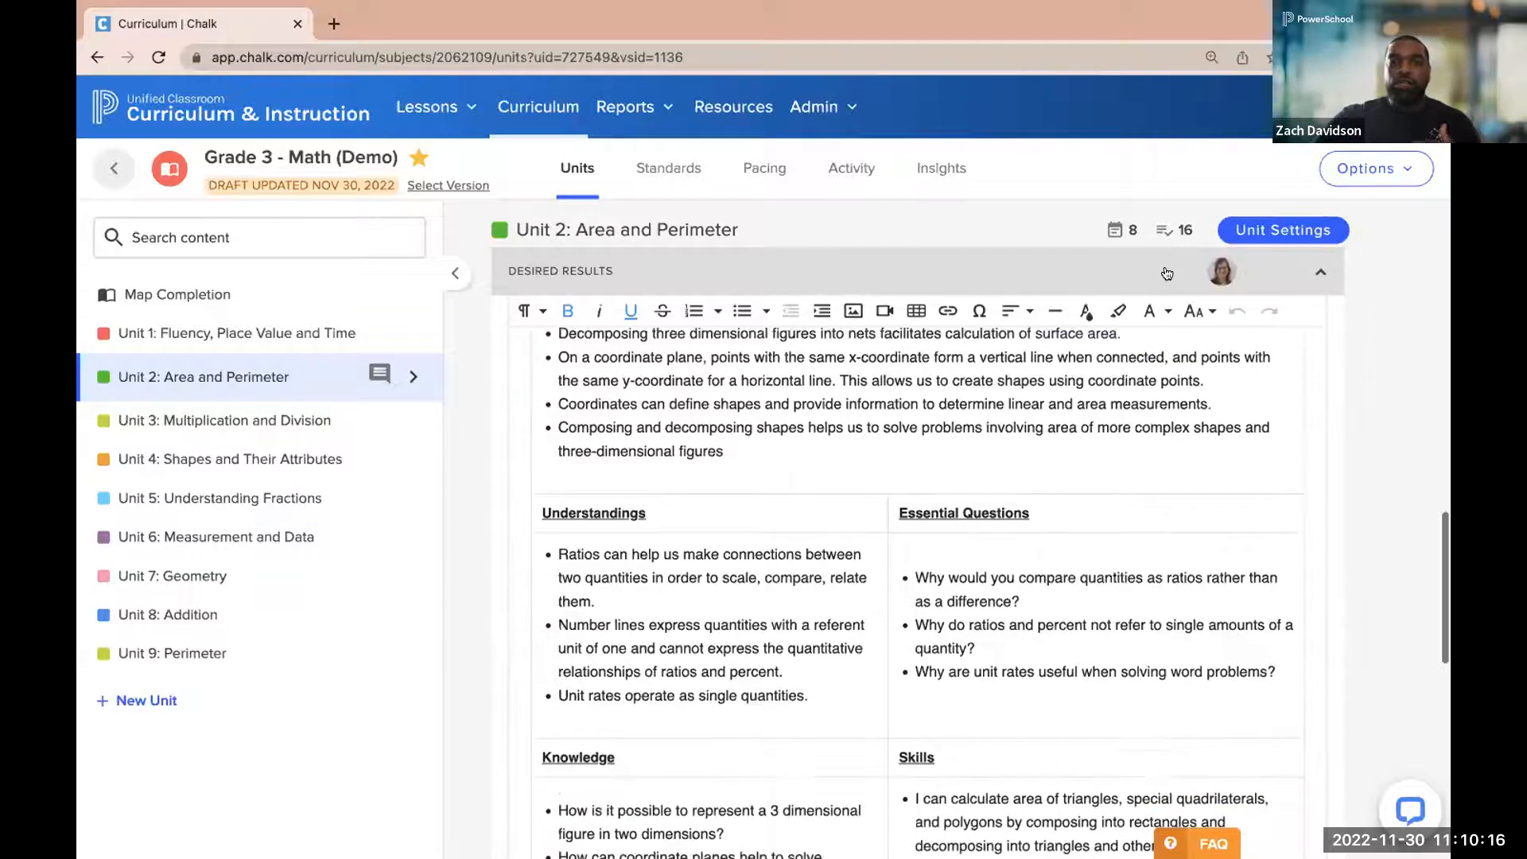
{"action": "scroll", "coordinate": [1167, 273], "scroll_direction": "down", "scroll_amount": 3}
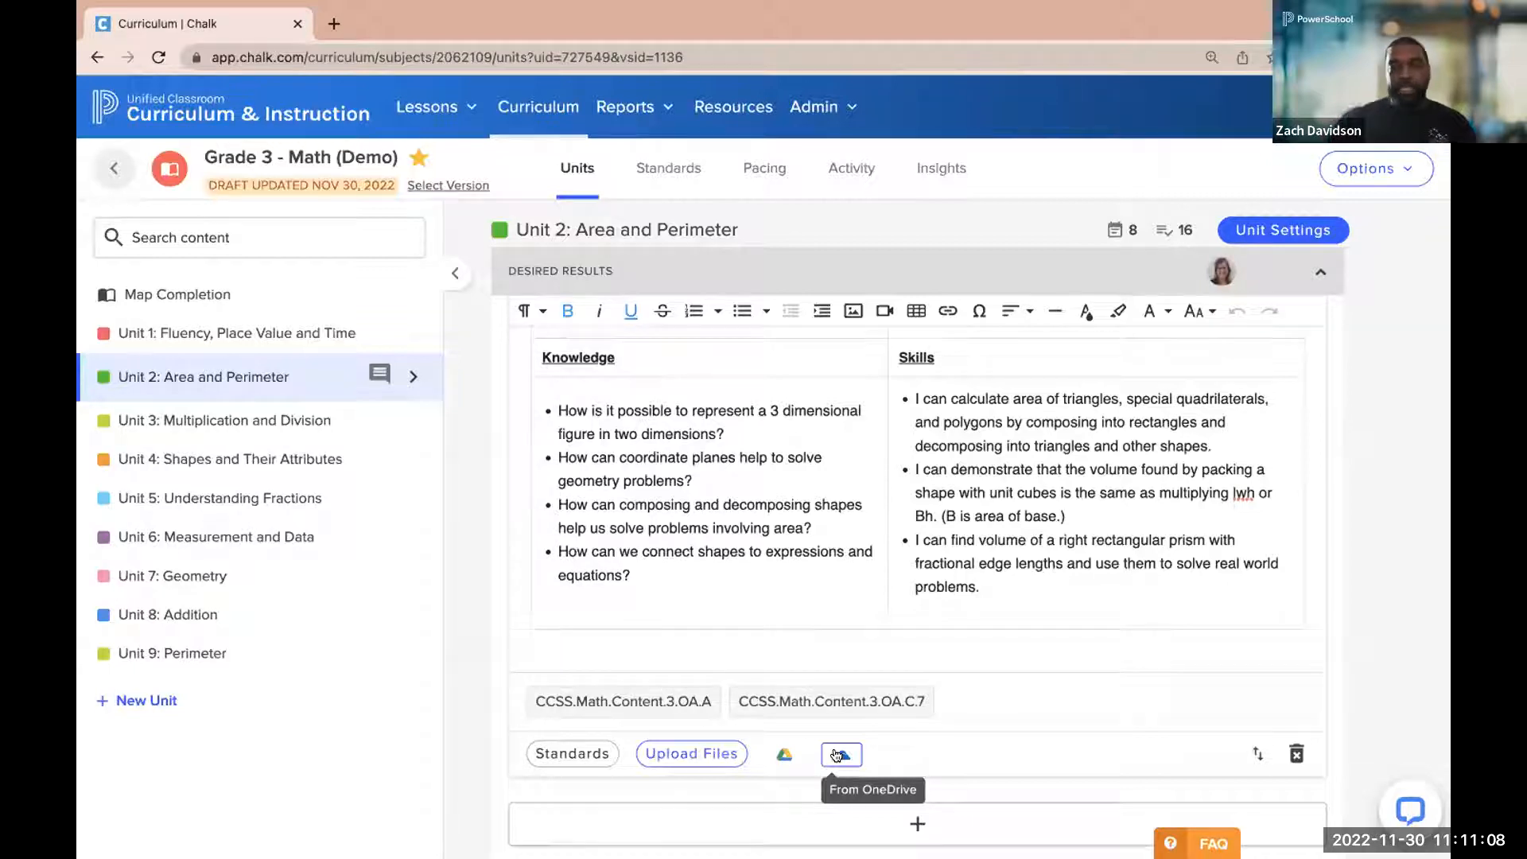
{"action": "scroll", "coordinate": [1324, 633], "scroll_direction": "up", "scroll_amount": 5}
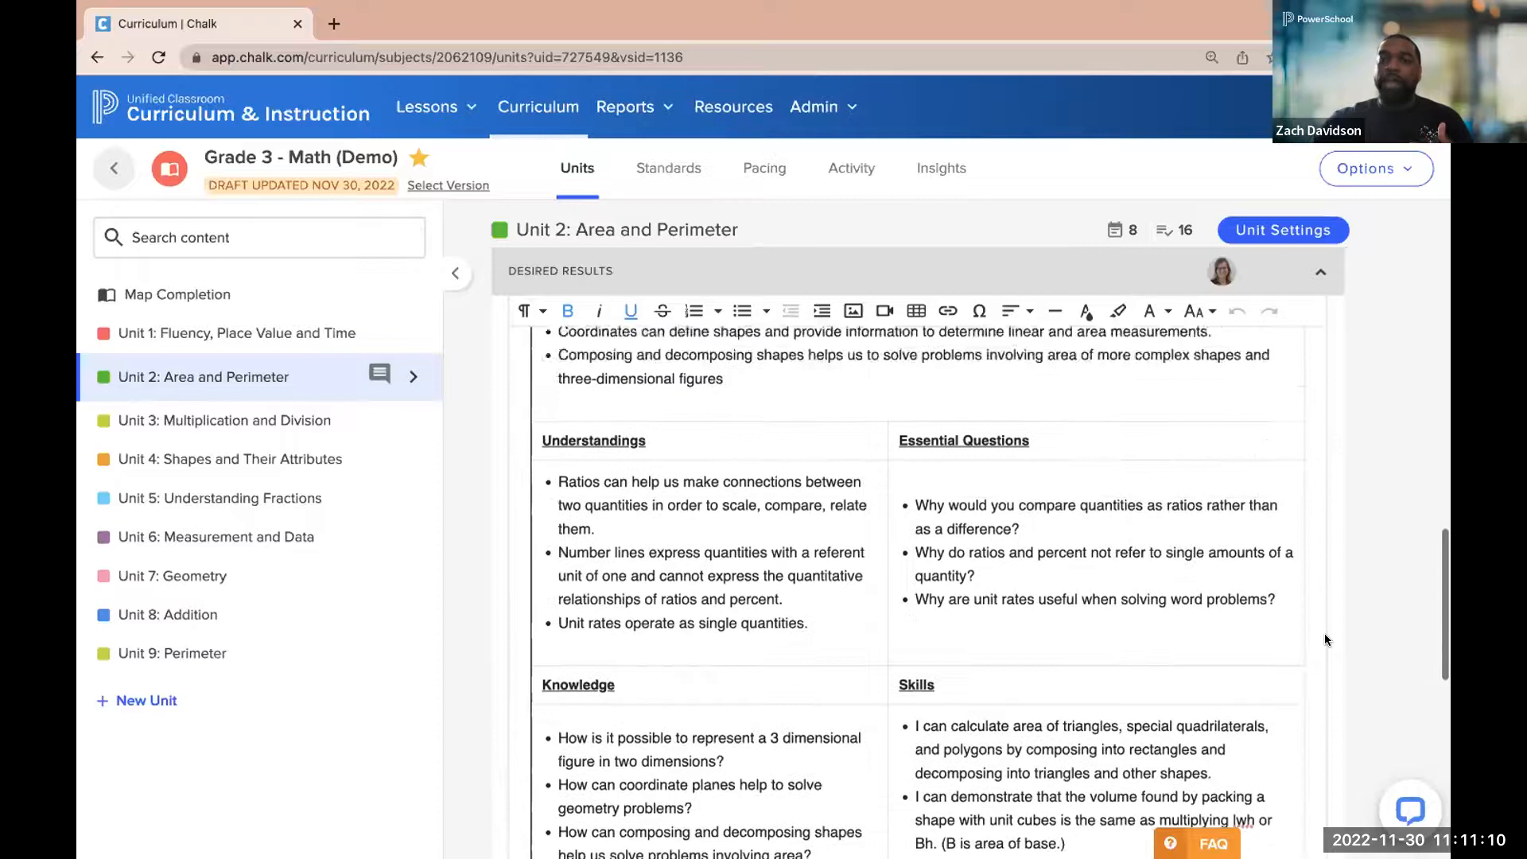
{"action": "scroll", "coordinate": [1324, 633], "scroll_direction": "up", "scroll_amount": 10}
Open the public link settings for sharing the Grade 3 - Math (Demo) map and display the shared unit fields
{"action": "left_click", "coordinate": [1402, 169]}
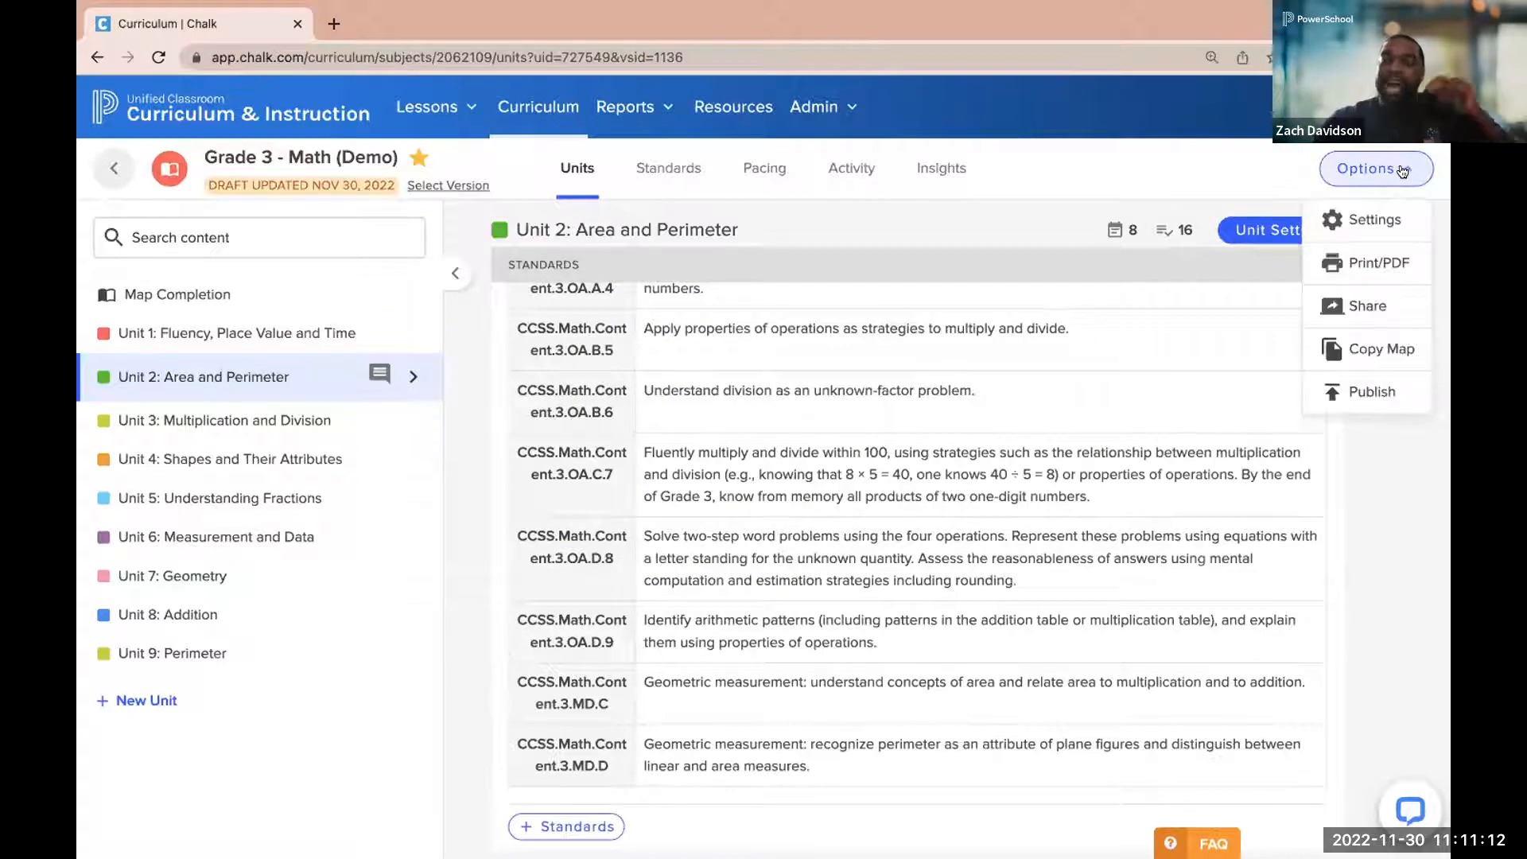
{"action": "left_click", "coordinate": [1368, 306]}
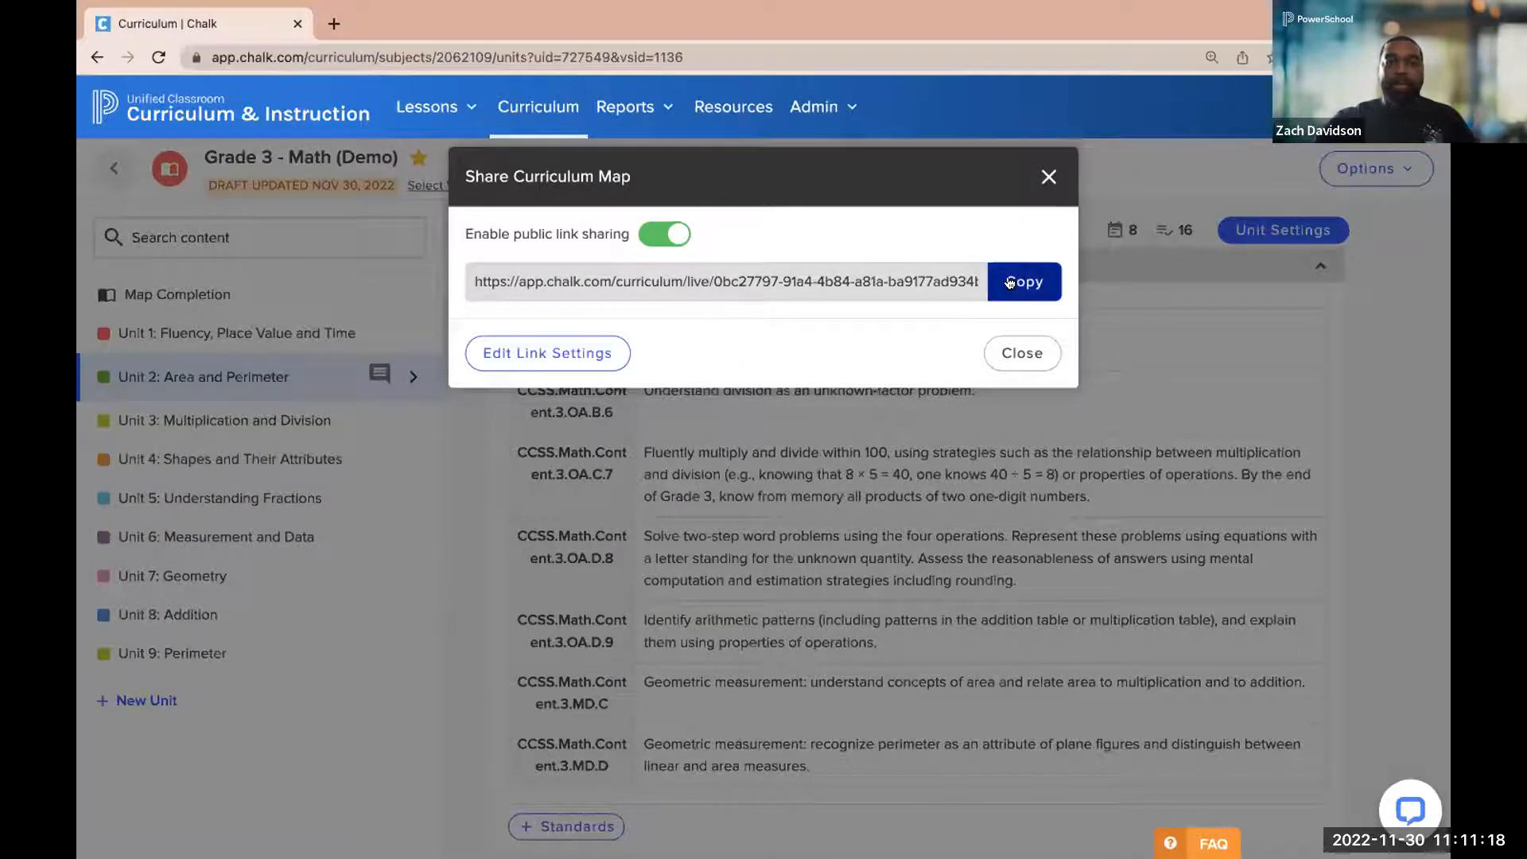
{"action": "left_click", "coordinate": [547, 353]}
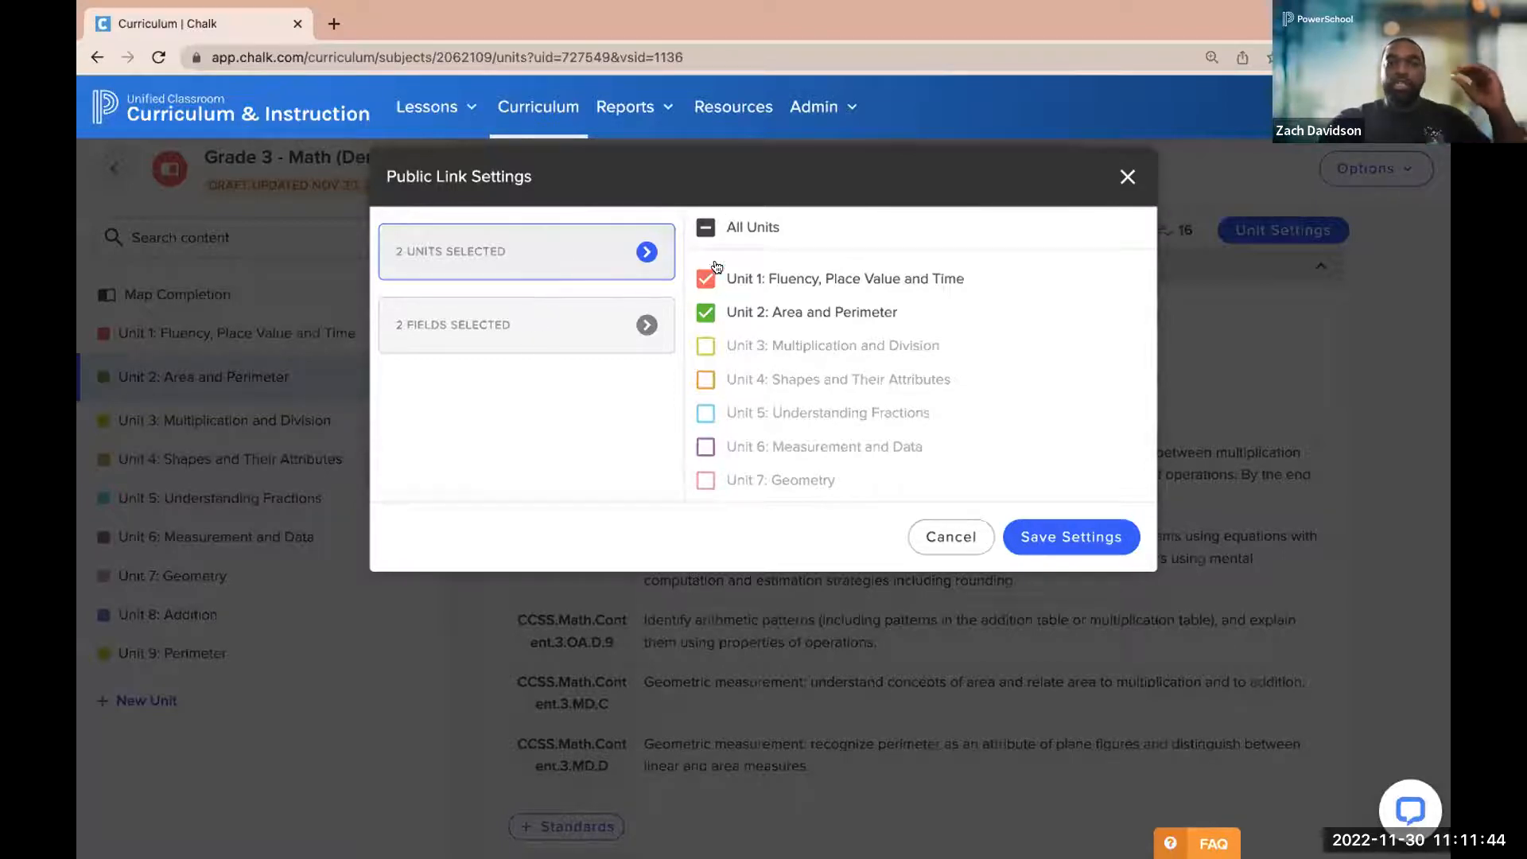
{"action": "left_click", "coordinate": [563, 337]}
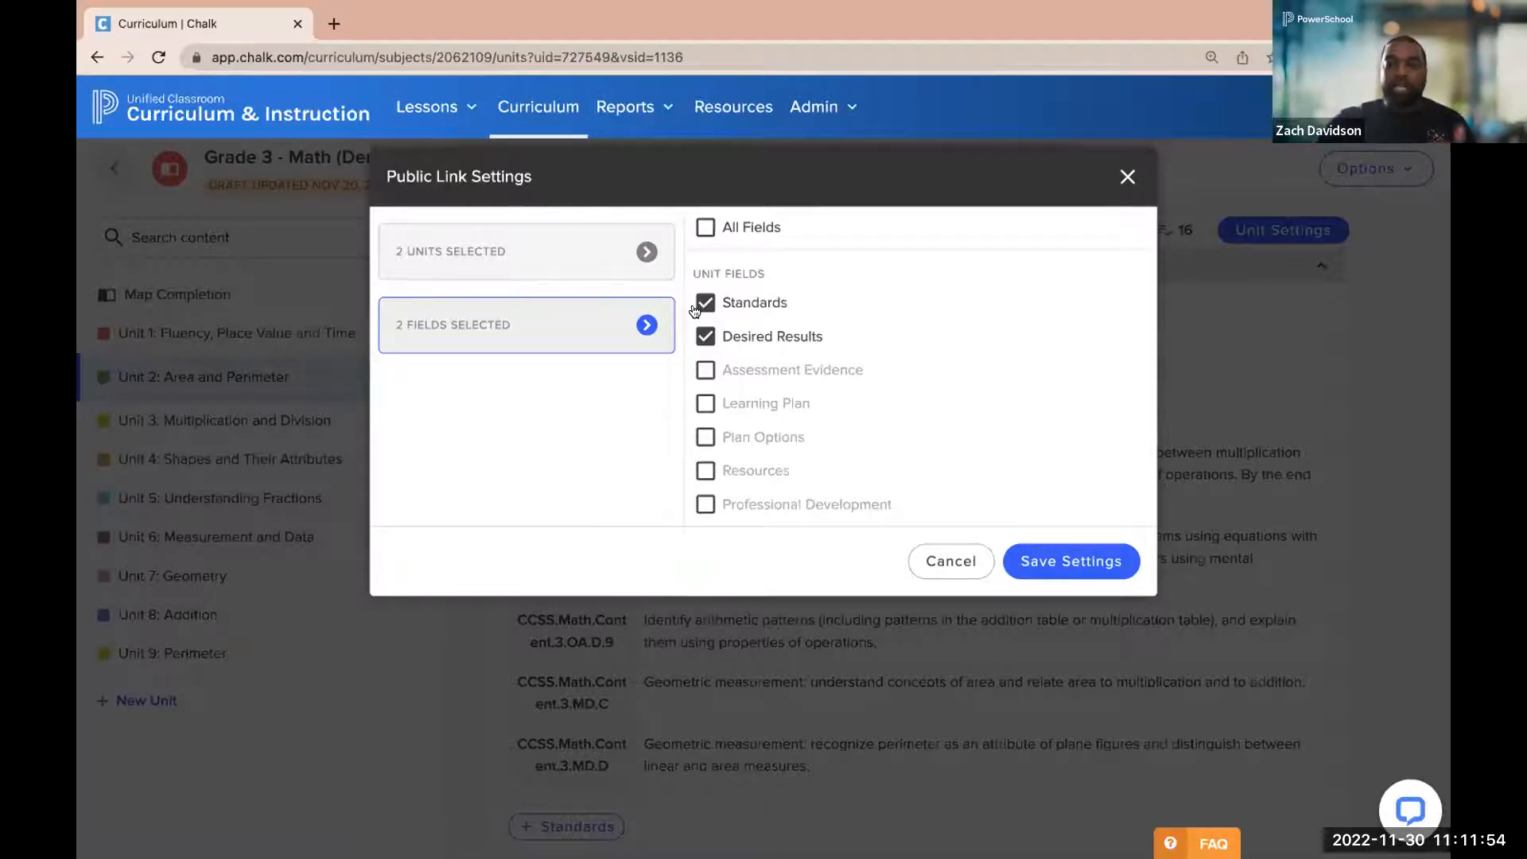
{"action": "left_click", "coordinate": [714, 342]}
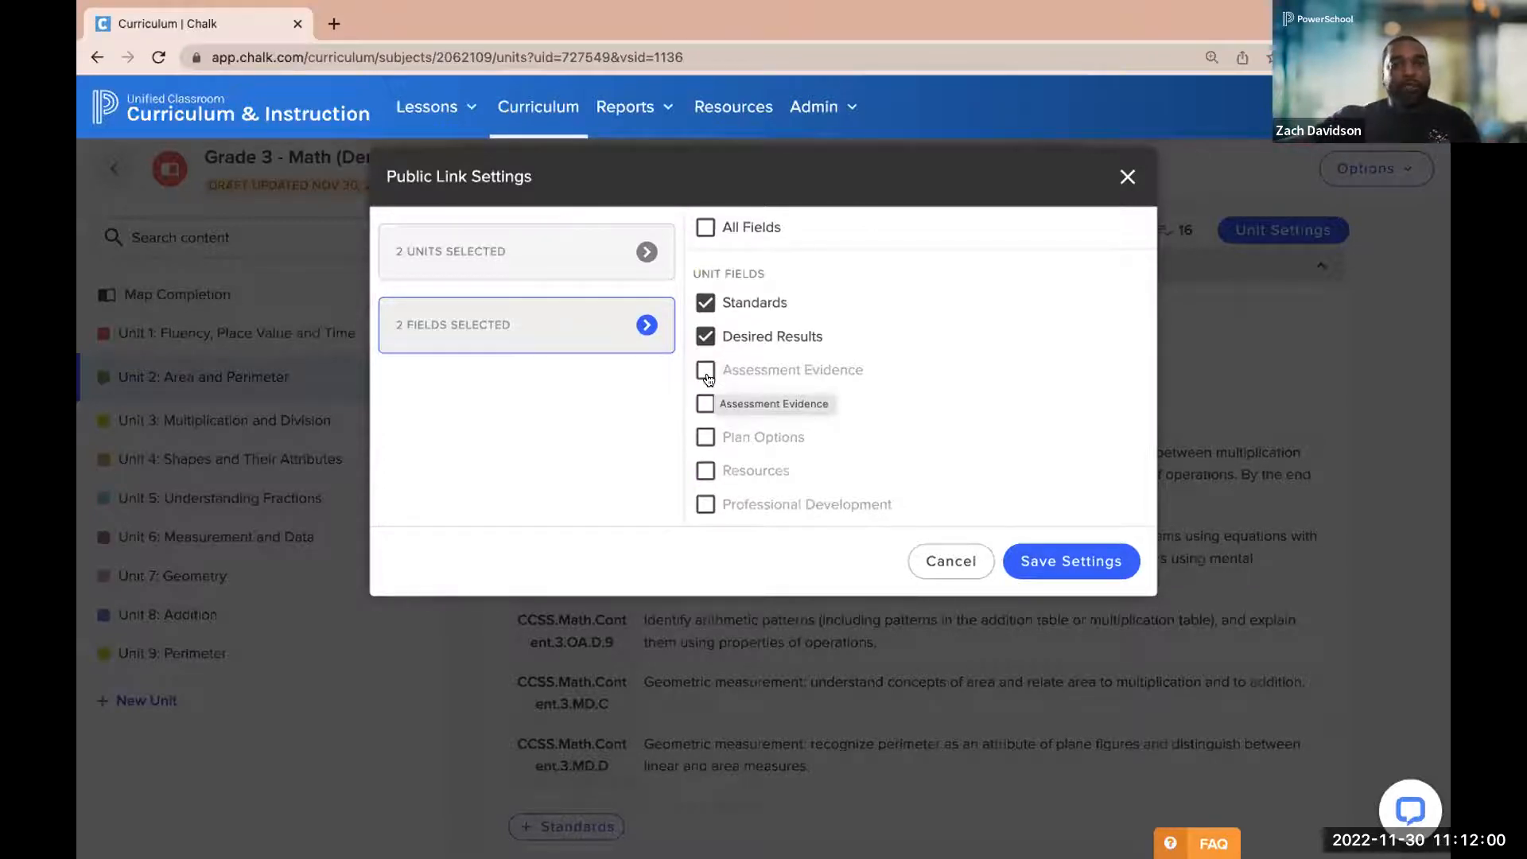
Save the public link settings with only the Standards and Desired Results fields shared, and copy the public link
{"action": "left_click", "coordinate": [705, 372]}
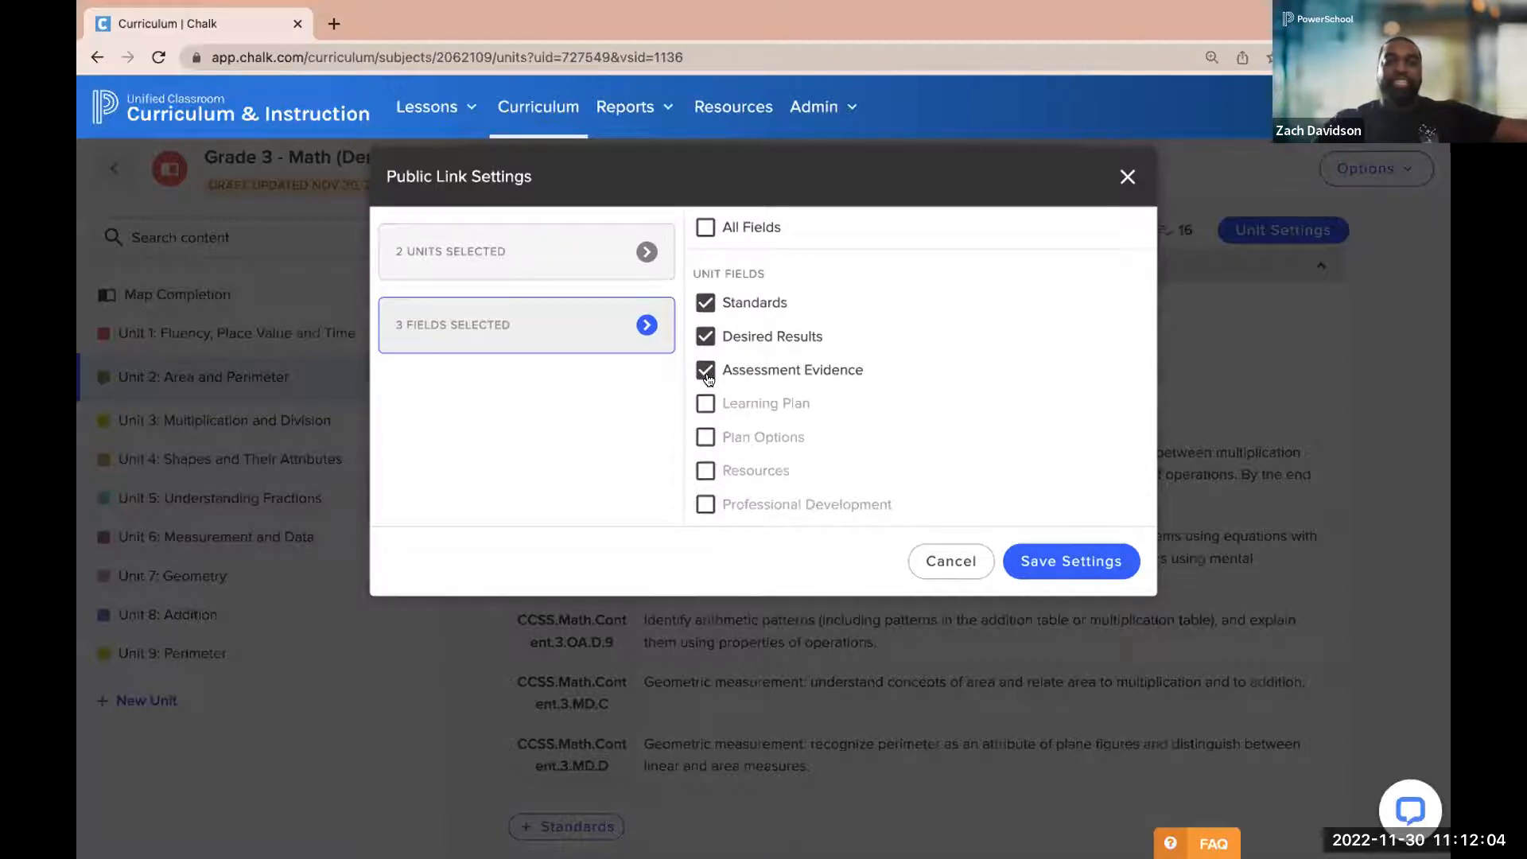
{"action": "left_click", "coordinate": [705, 371]}
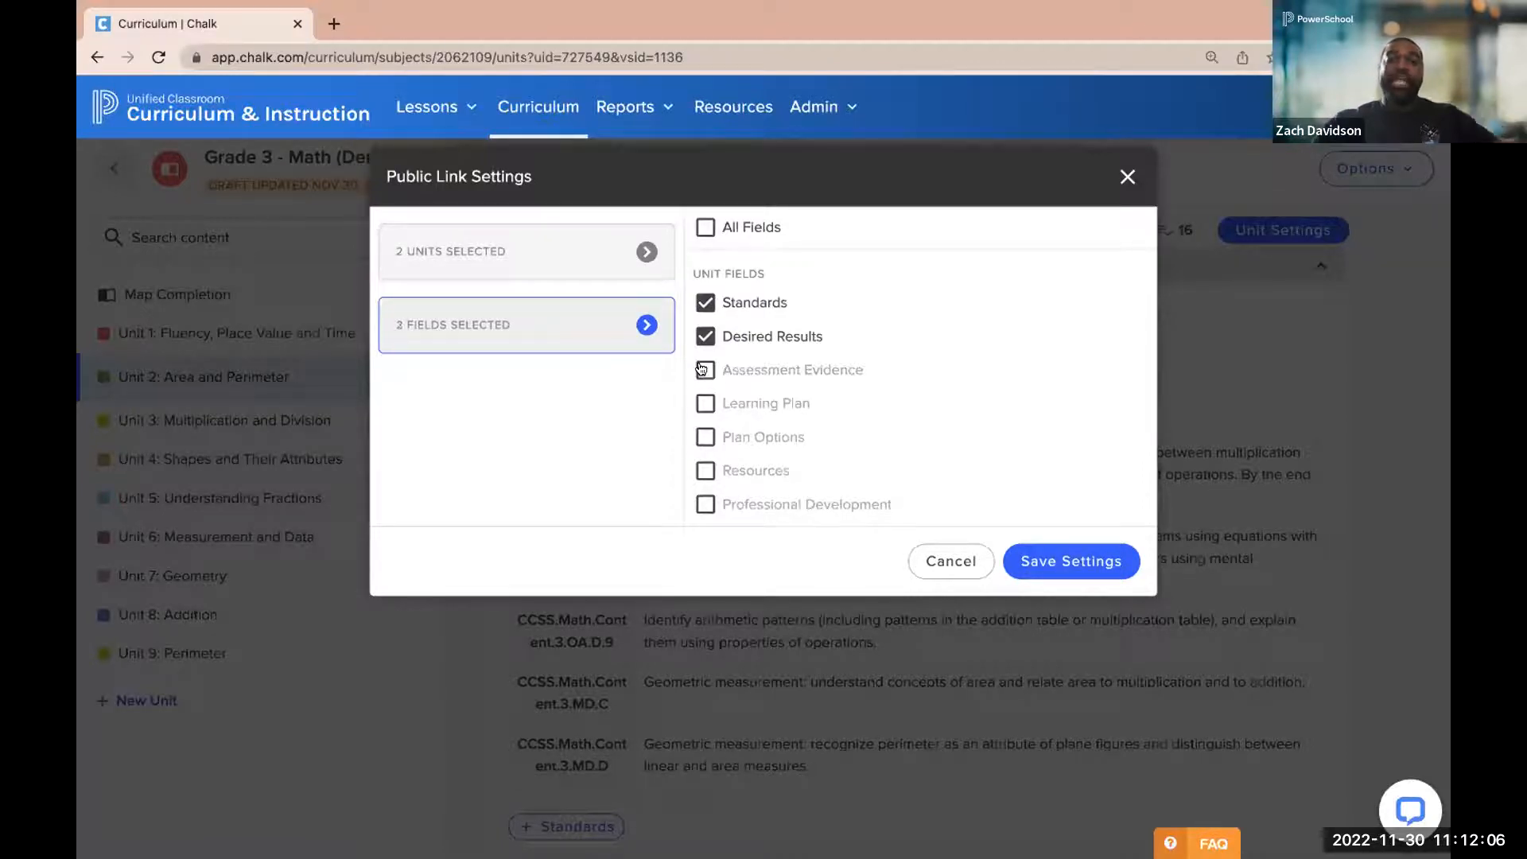
{"action": "left_click", "coordinate": [1067, 562]}
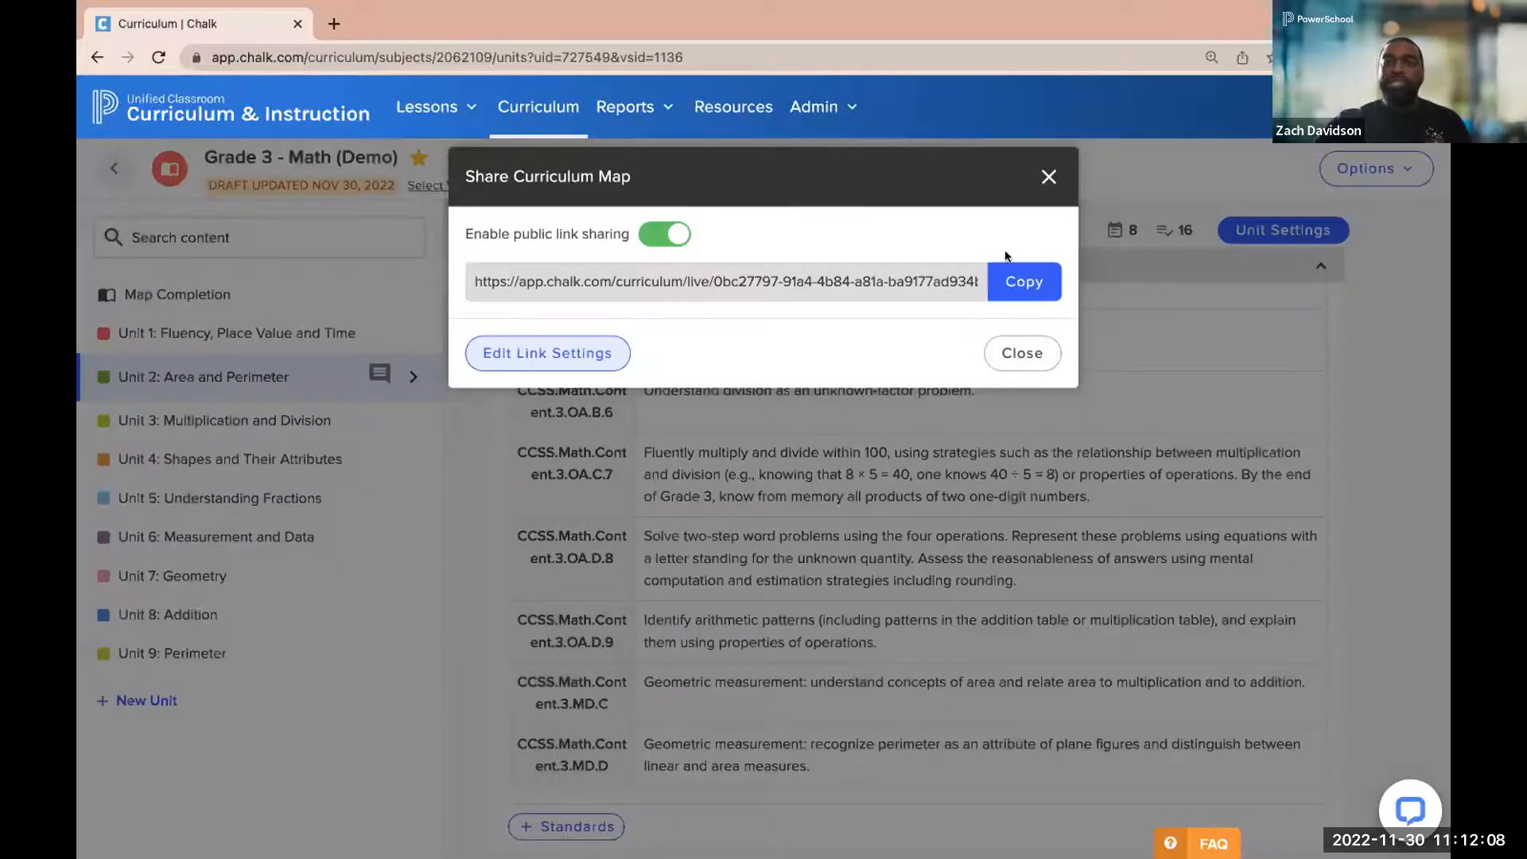
{"action": "left_click", "coordinate": [1005, 280]}
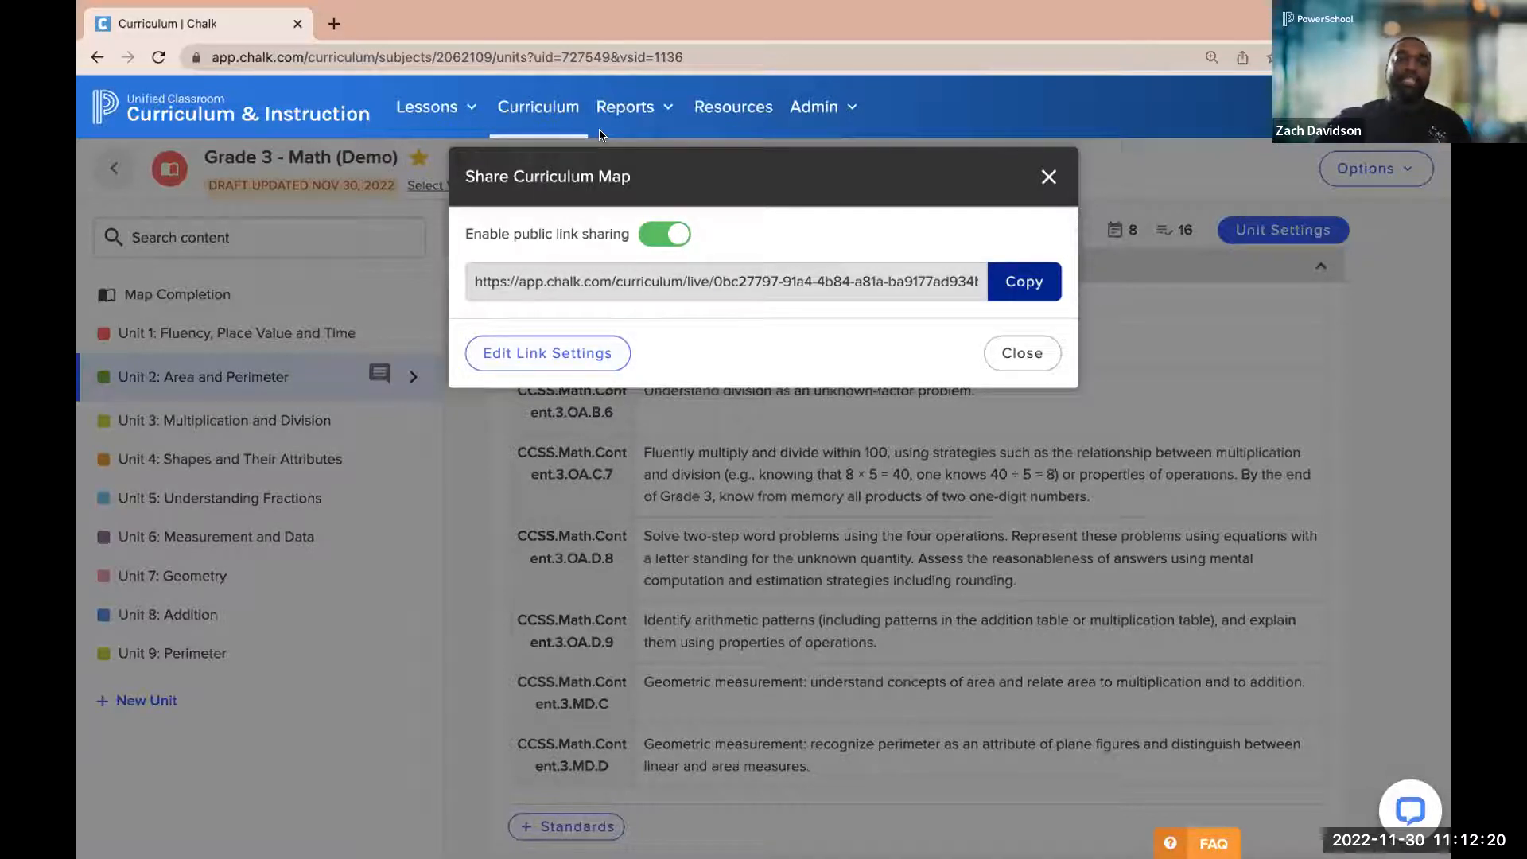
{"action": "left_click", "coordinate": [1046, 177]}
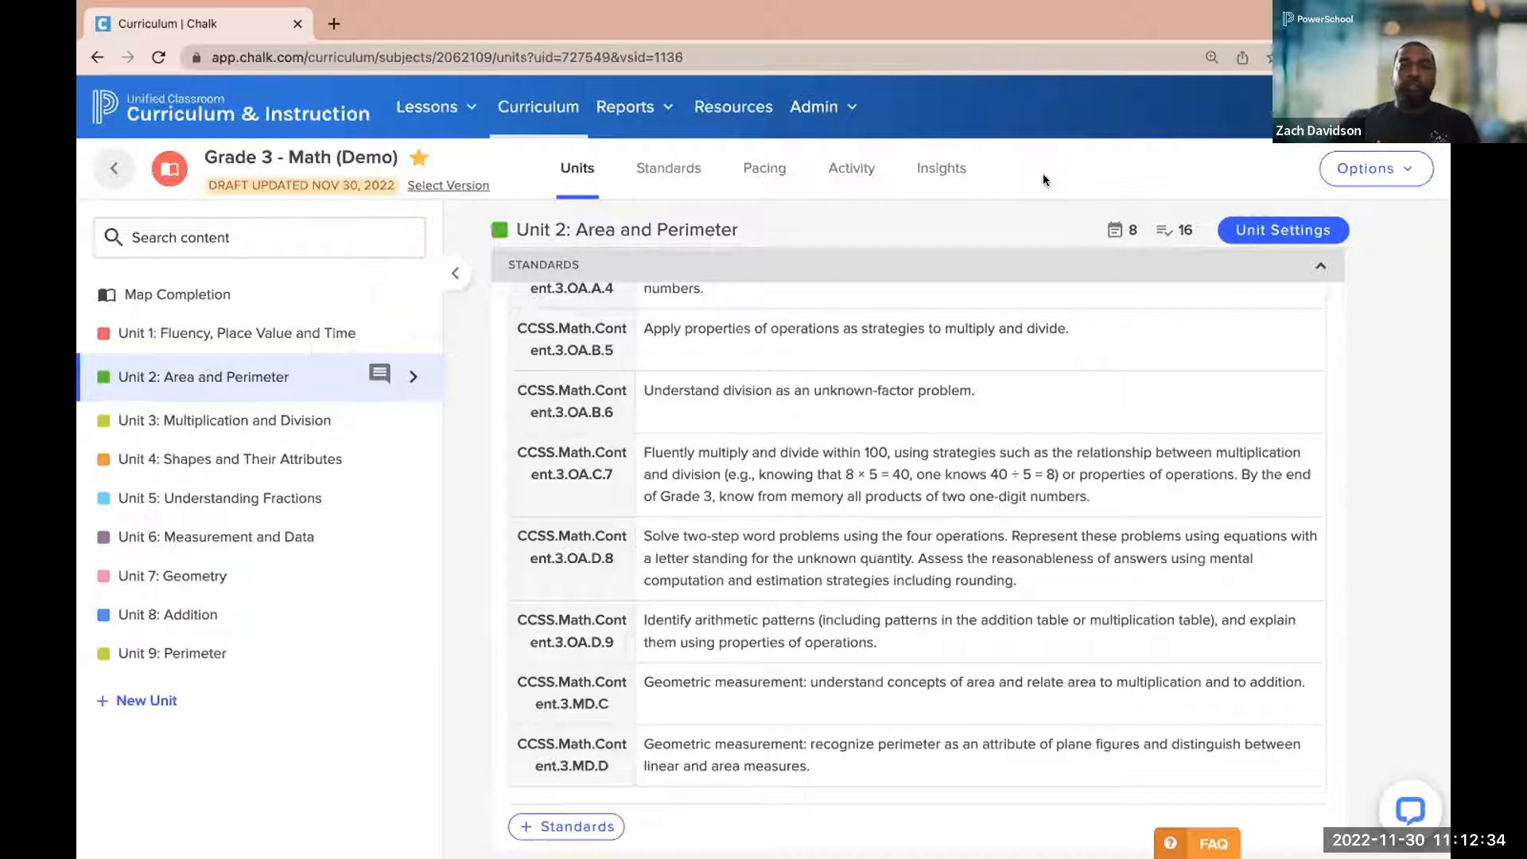
Open the pacing calendar of the Grade 3 - Math (Demo) map and display the duration details of Unit 1: Fluency, Place Value and Time
{"action": "scroll", "coordinate": [1038, 341], "scroll_direction": "down", "scroll_amount": 3}
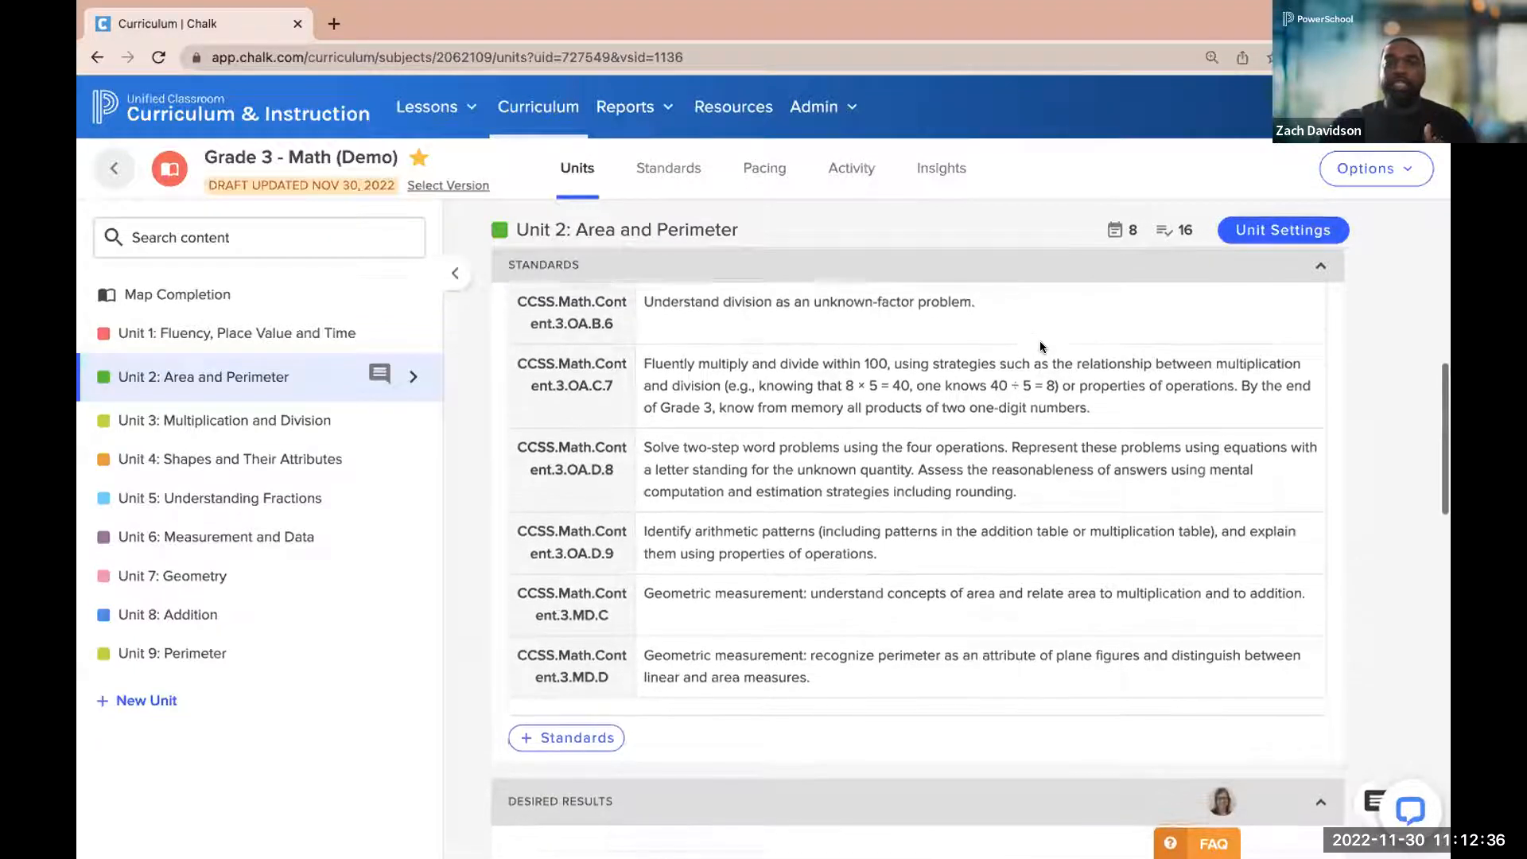
{"action": "scroll", "coordinate": [1039, 344], "scroll_direction": "down", "scroll_amount": 3}
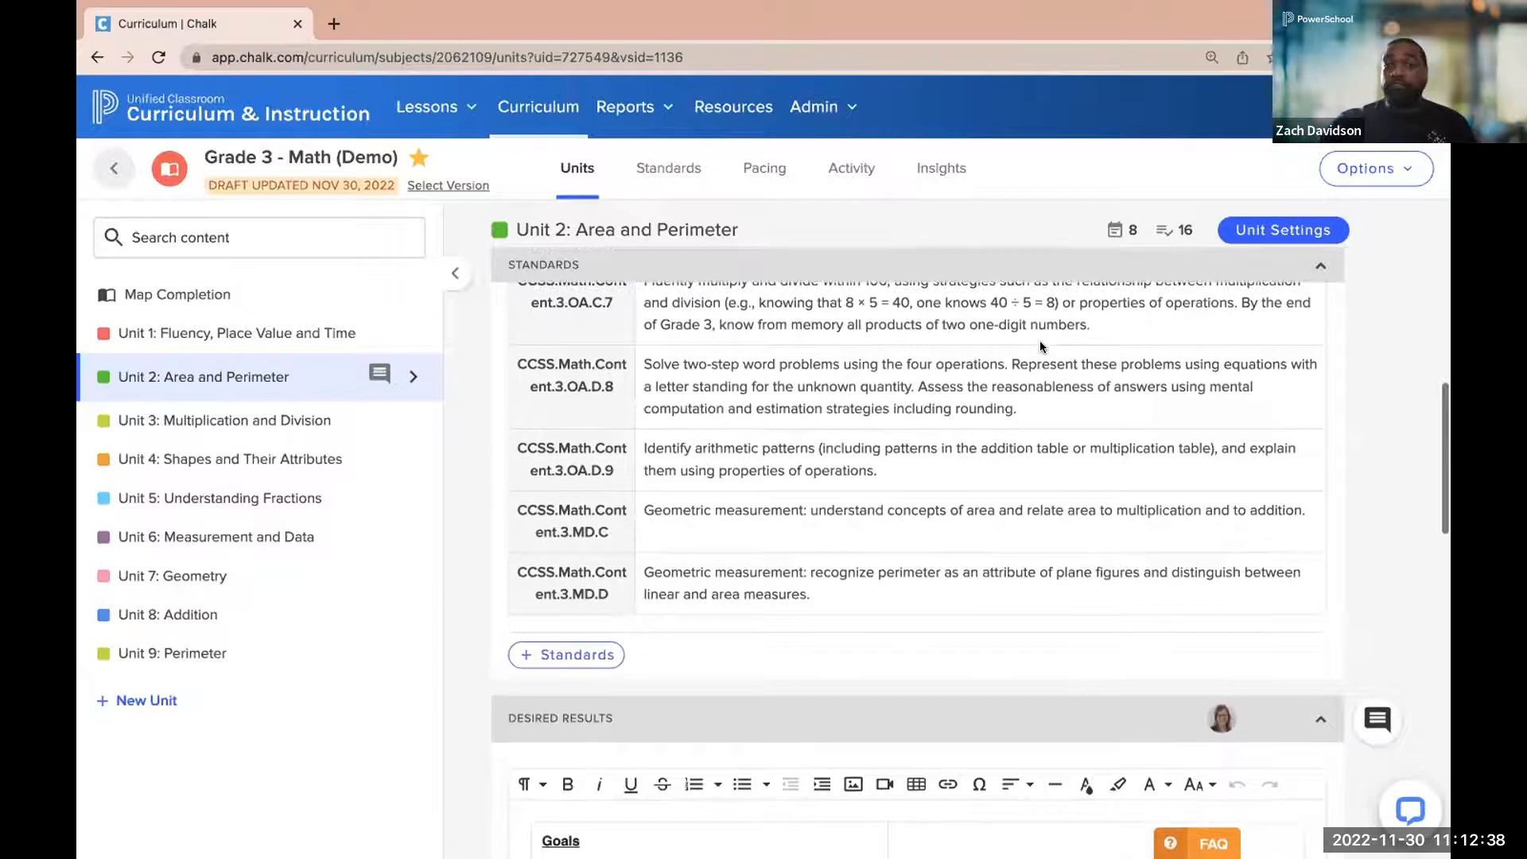
{"action": "left_click", "coordinate": [748, 176]}
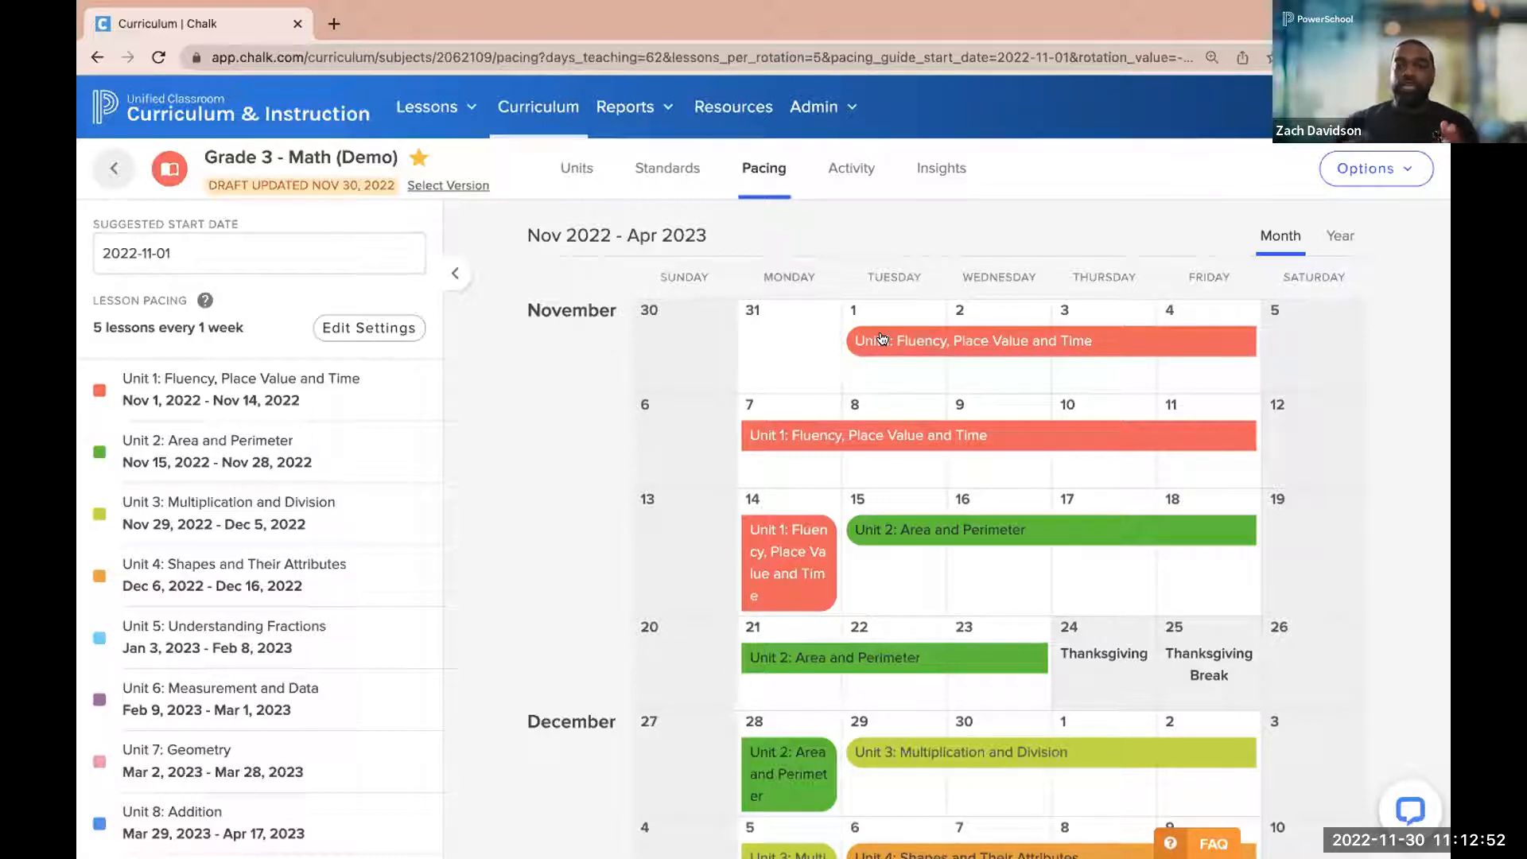
{"action": "left_click", "coordinate": [881, 338]}
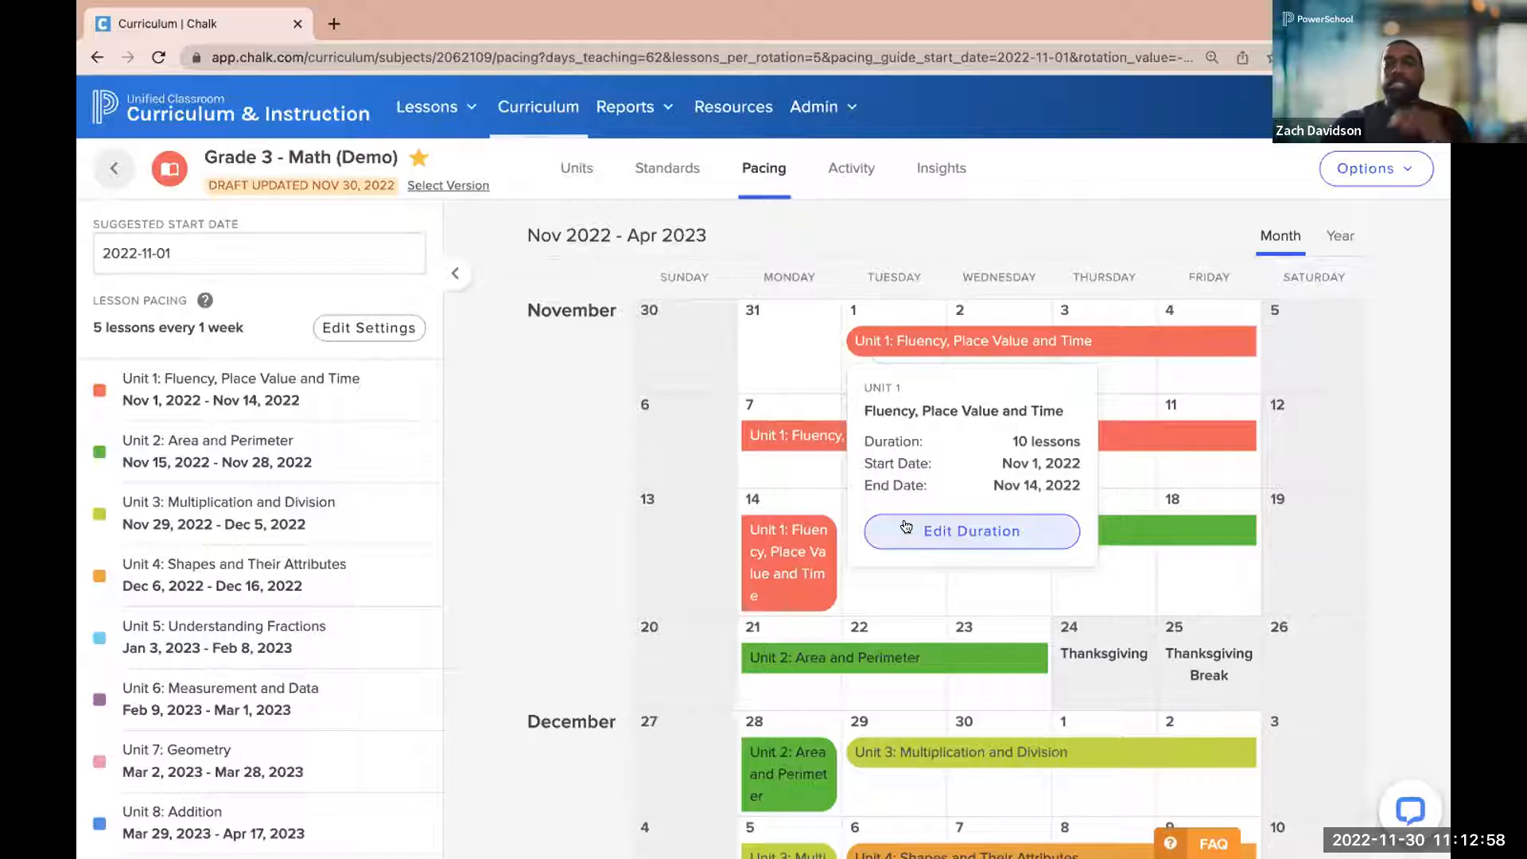
Set the map's suggested start date to 2022-11-14 and examine how the units are paced around the Thanksgiving break
{"action": "left_click", "coordinate": [209, 261]}
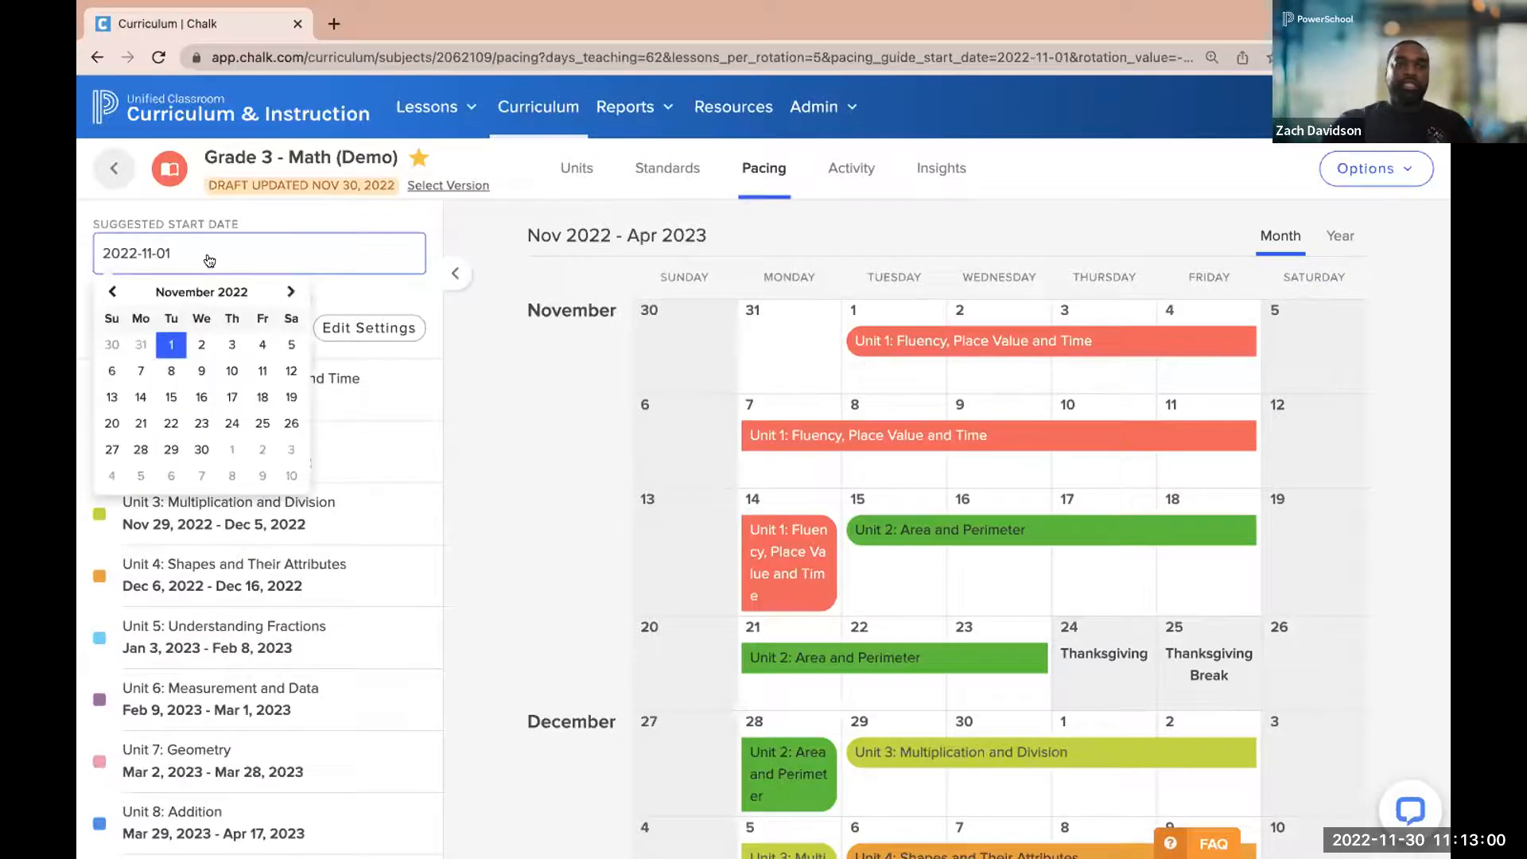
{"action": "left_click", "coordinate": [140, 398]}
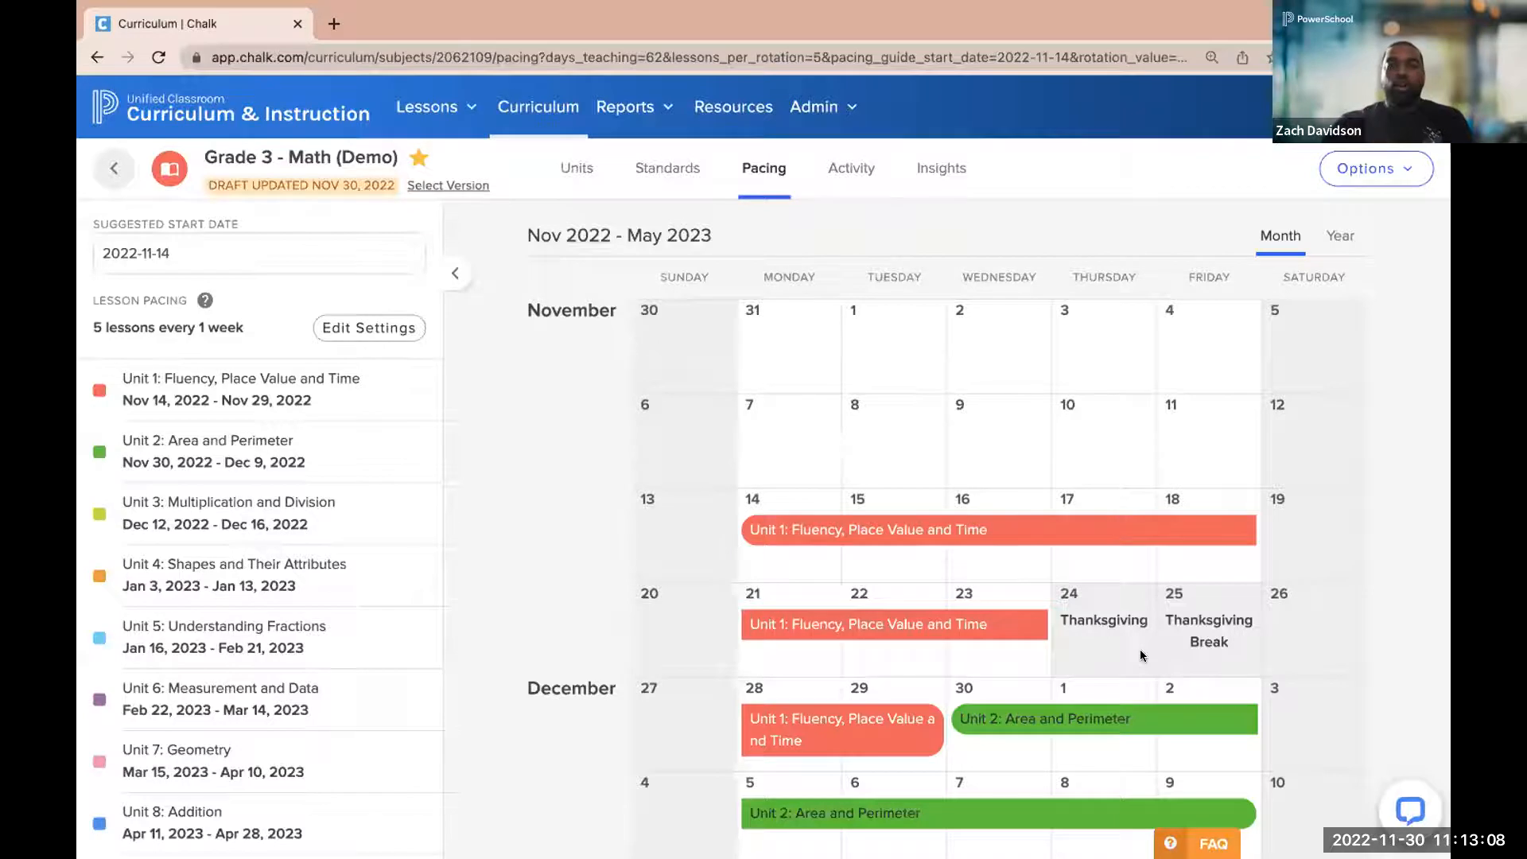
{"action": "scroll", "coordinate": [1139, 651], "scroll_direction": "up", "scroll_amount": 5}
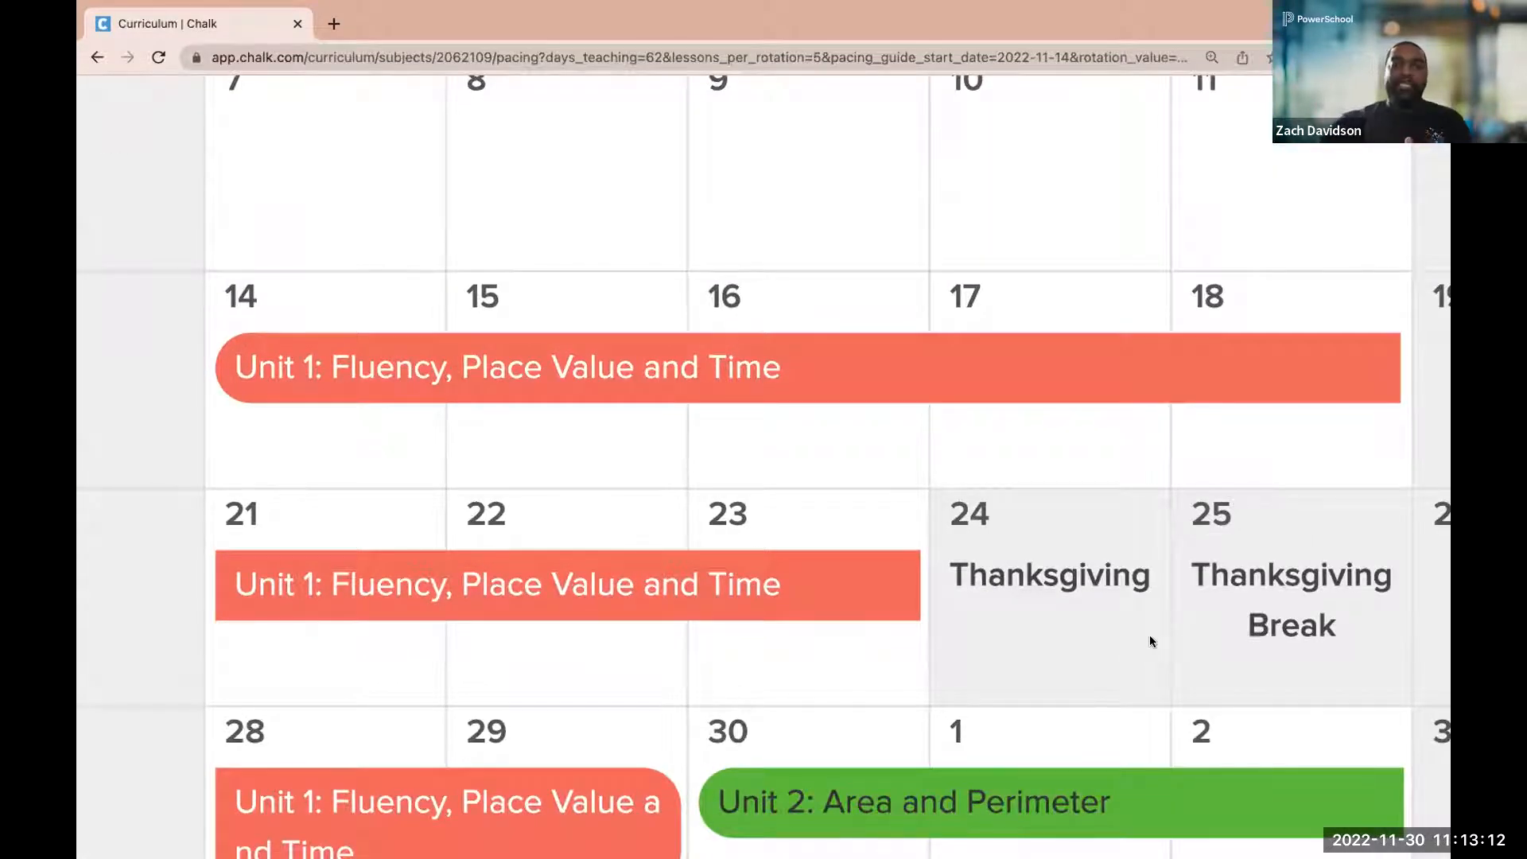
{"action": "scroll", "coordinate": [1137, 644], "scroll_direction": "down", "scroll_amount": 3}
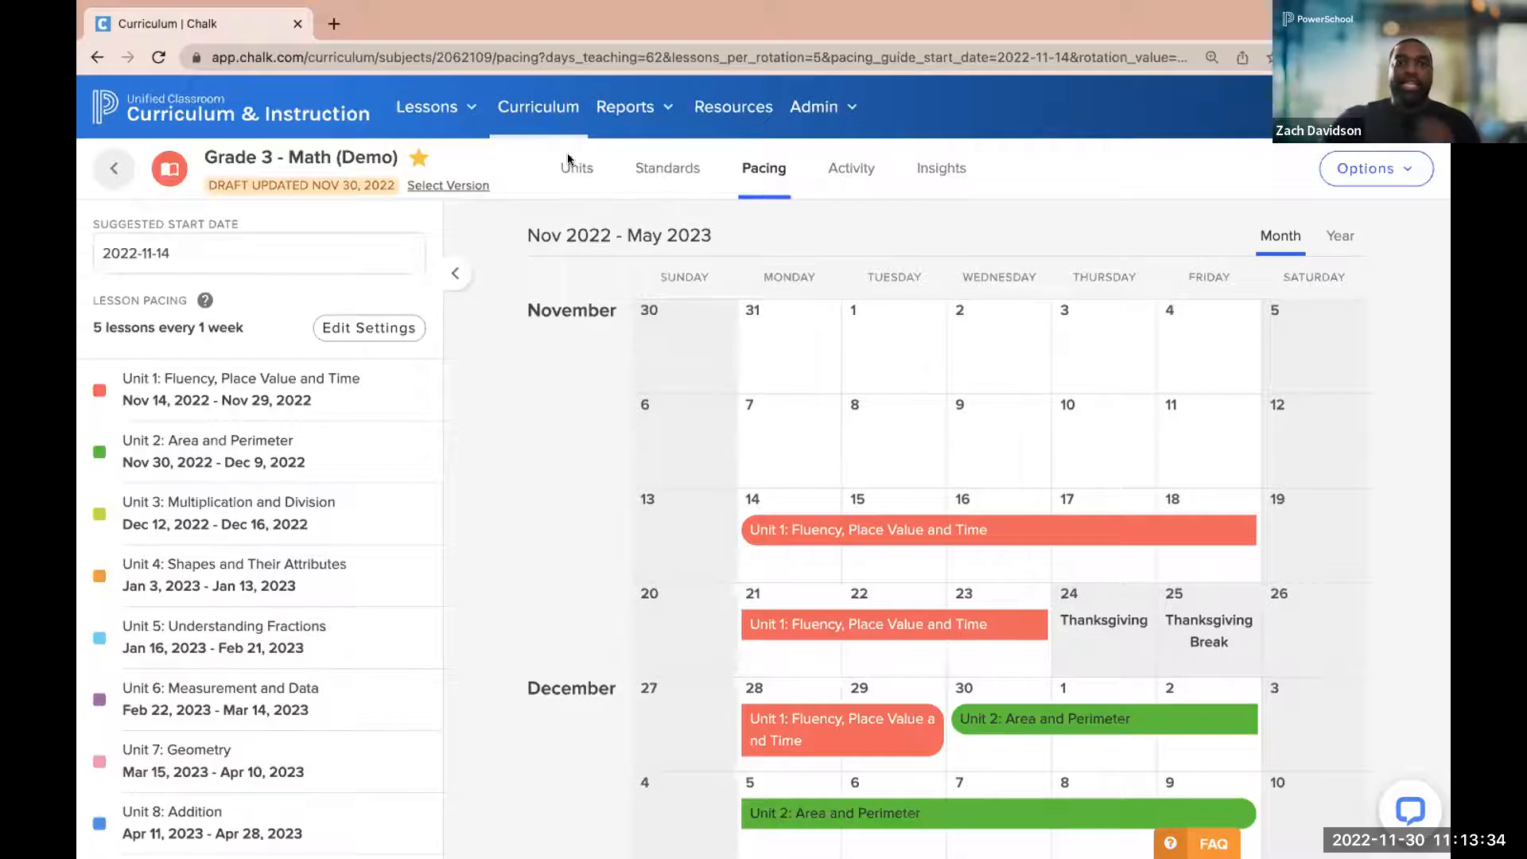
Go to the list of all curriculum maps, filter it by the "math" tag, and look through the matching maps
{"action": "left_click", "coordinate": [521, 110]}
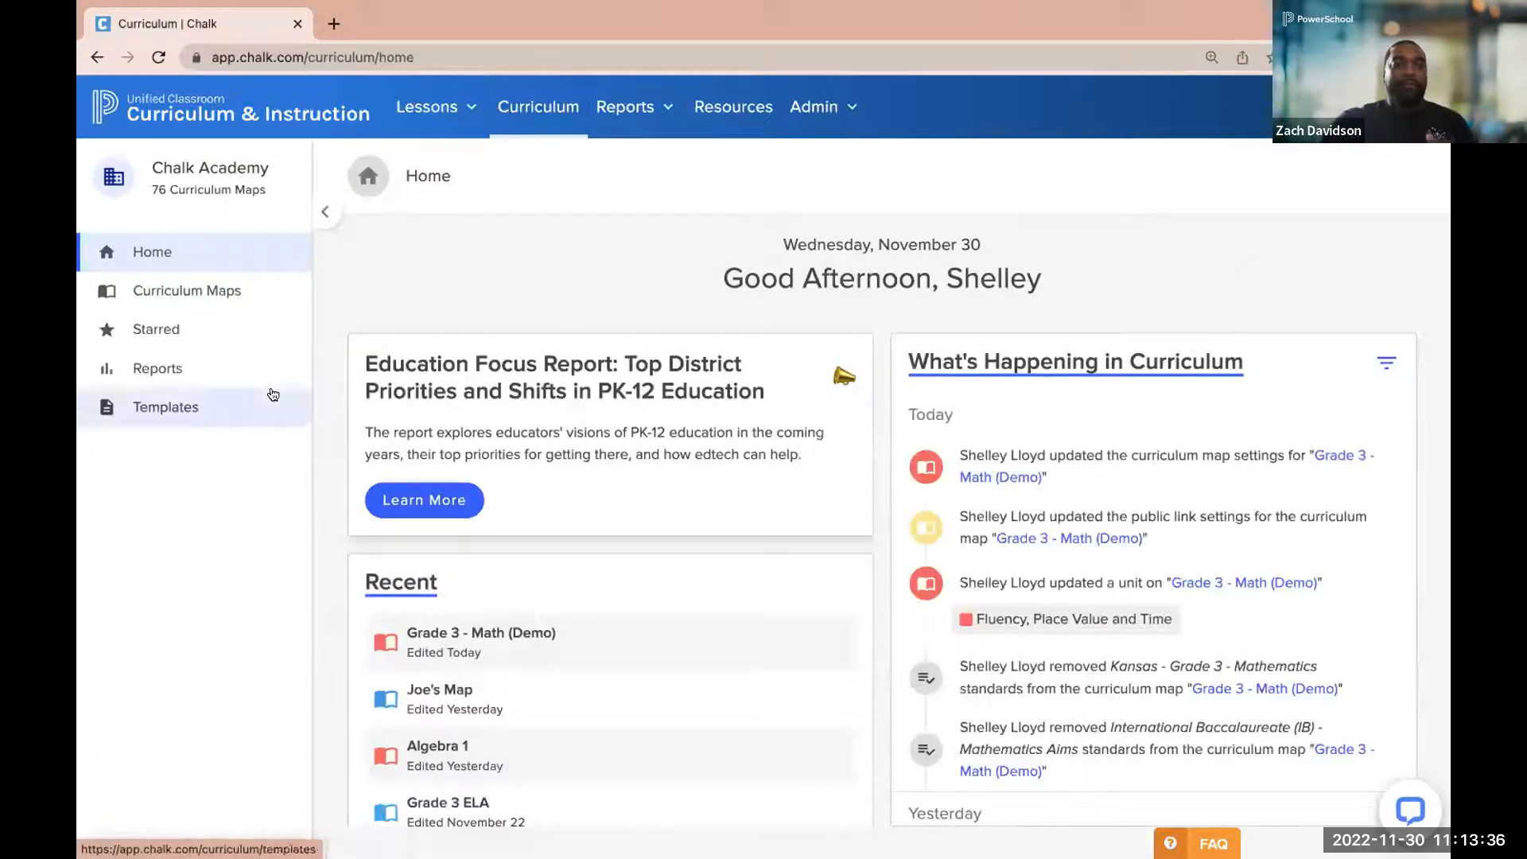
{"action": "left_click", "coordinate": [198, 285]}
{"action": "left_click", "coordinate": [509, 280]}
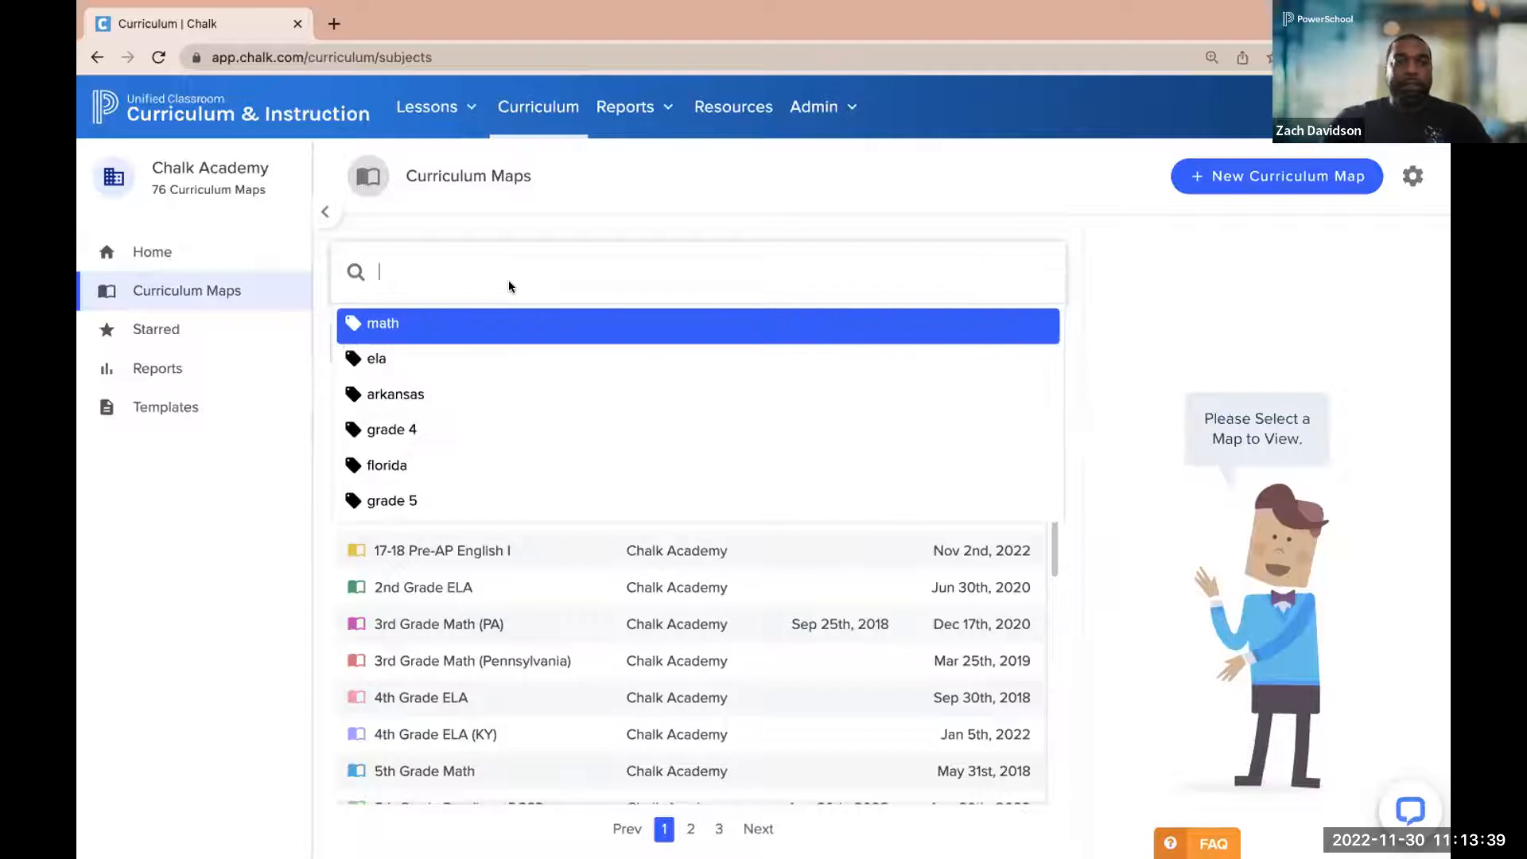
{"action": "left_click", "coordinate": [433, 326]}
{"action": "scroll", "coordinate": [428, 477], "scroll_direction": "down", "scroll_amount": 5}
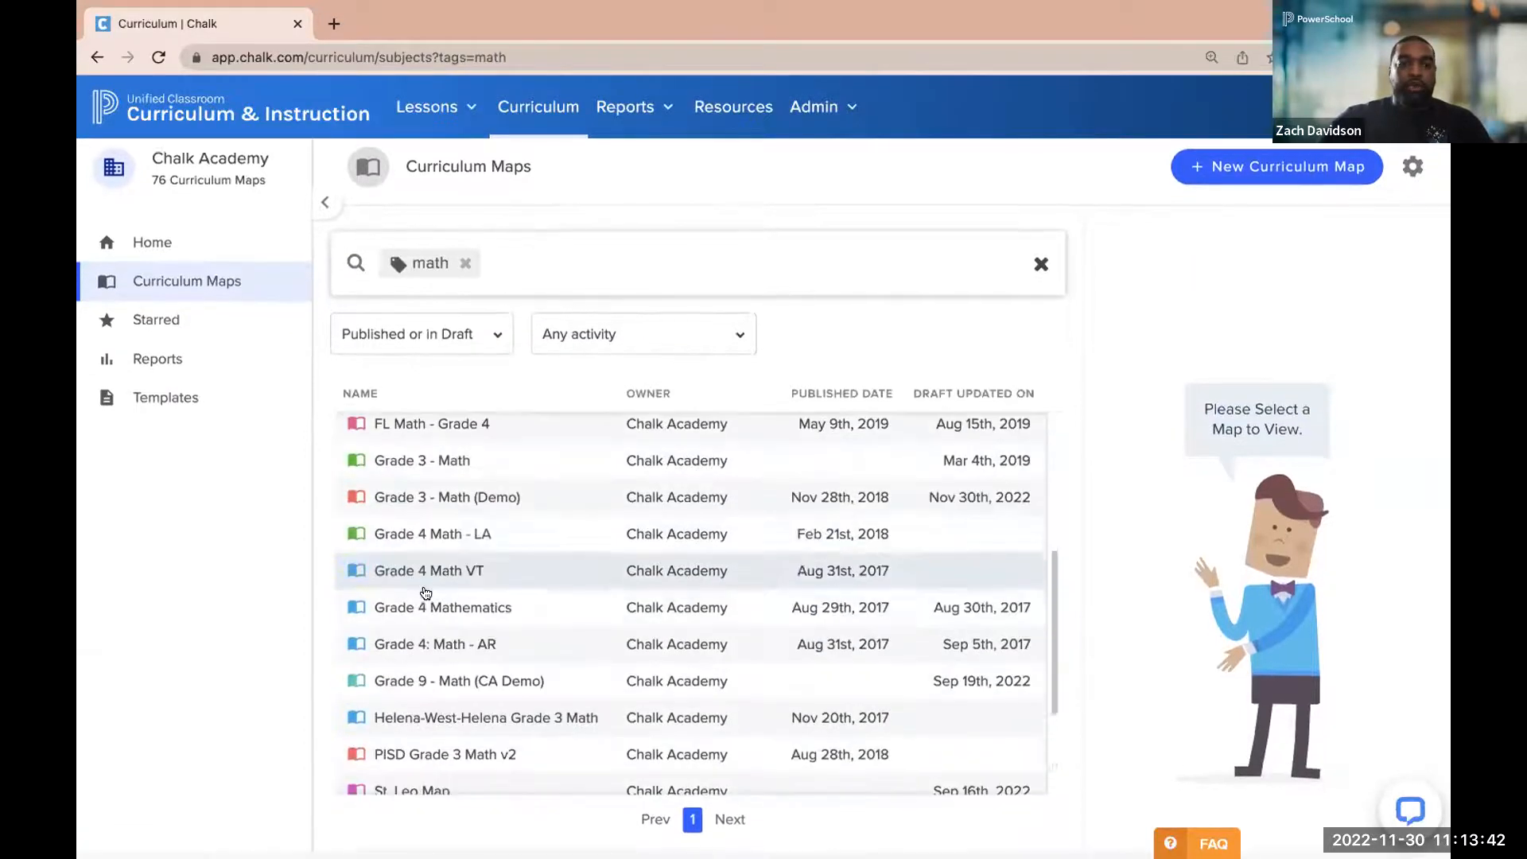
{"action": "scroll", "coordinate": [426, 462], "scroll_direction": "up", "scroll_amount": 1}
{"action": "scroll", "coordinate": [427, 463], "scroll_direction": "up", "scroll_amount": 1}
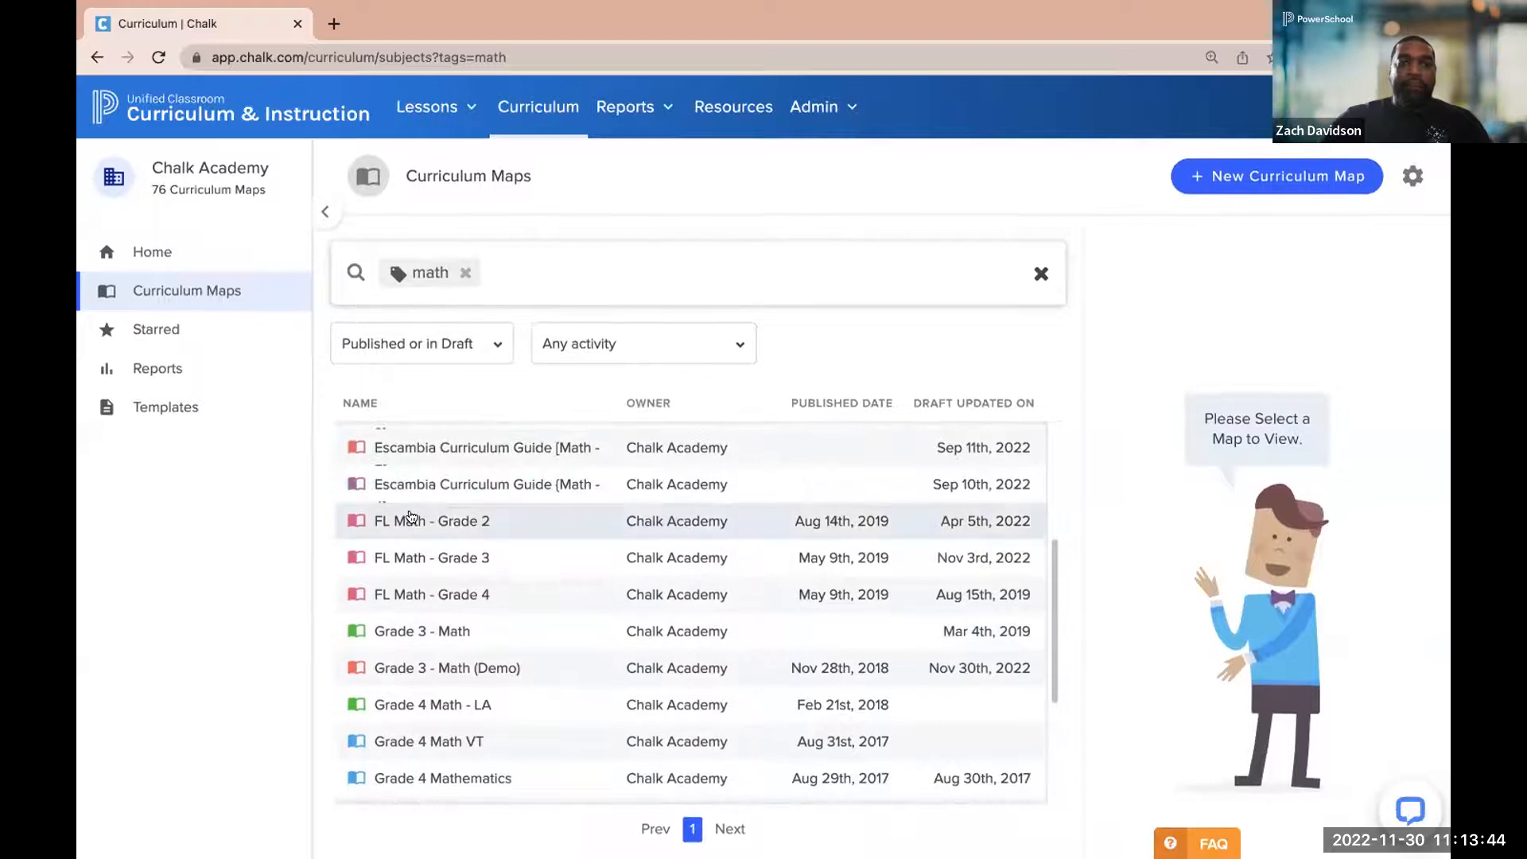
Start a map comparison from FL Math - Grade 2 and bring up the selection of further maps to compare
{"action": "left_click", "coordinate": [422, 520]}
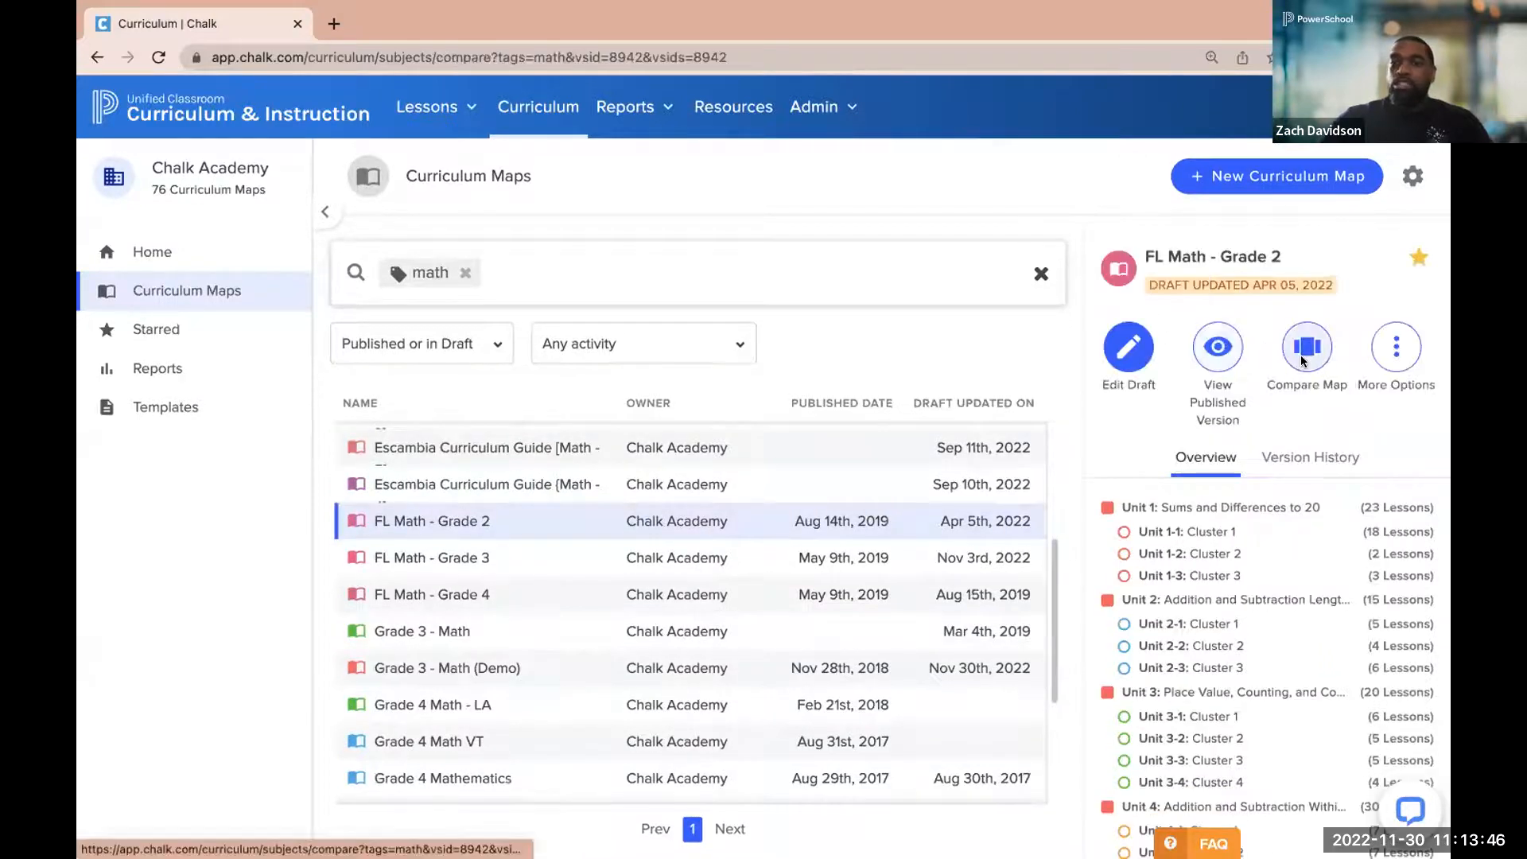
{"action": "left_click", "coordinate": [1306, 347]}
{"action": "left_click", "coordinate": [617, 294]}
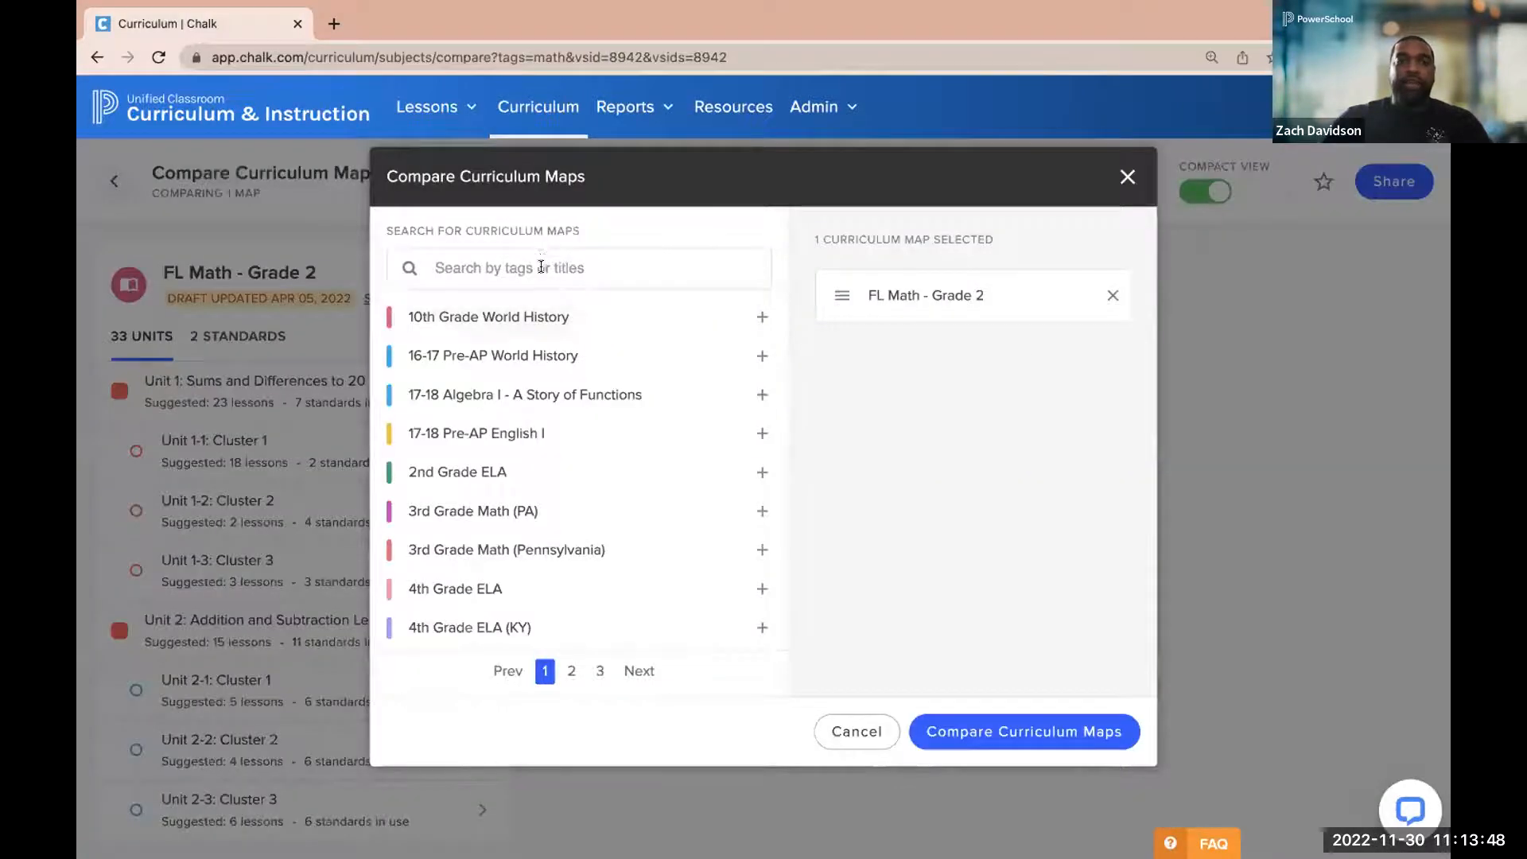
Filter the available maps by the "math" tag, add FL Math - Grade 3 and FL Math - Grade 4, and run the comparison
{"action": "left_click", "coordinate": [543, 267]}
{"action": "type", "text": "math"}
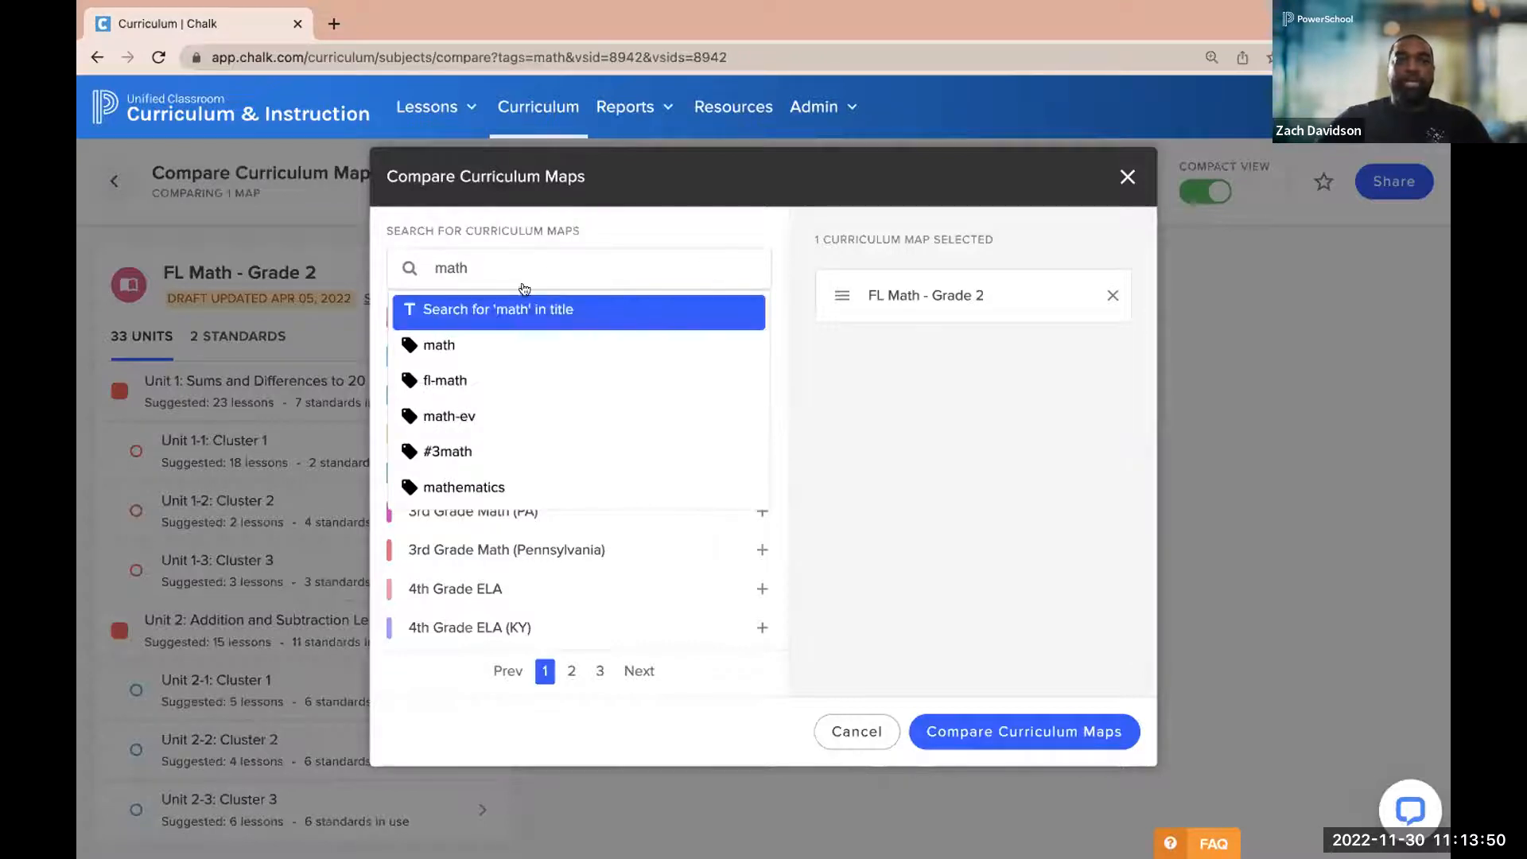
{"action": "left_click", "coordinate": [504, 343]}
{"action": "scroll", "coordinate": [516, 476], "scroll_direction": "down", "scroll_amount": 1}
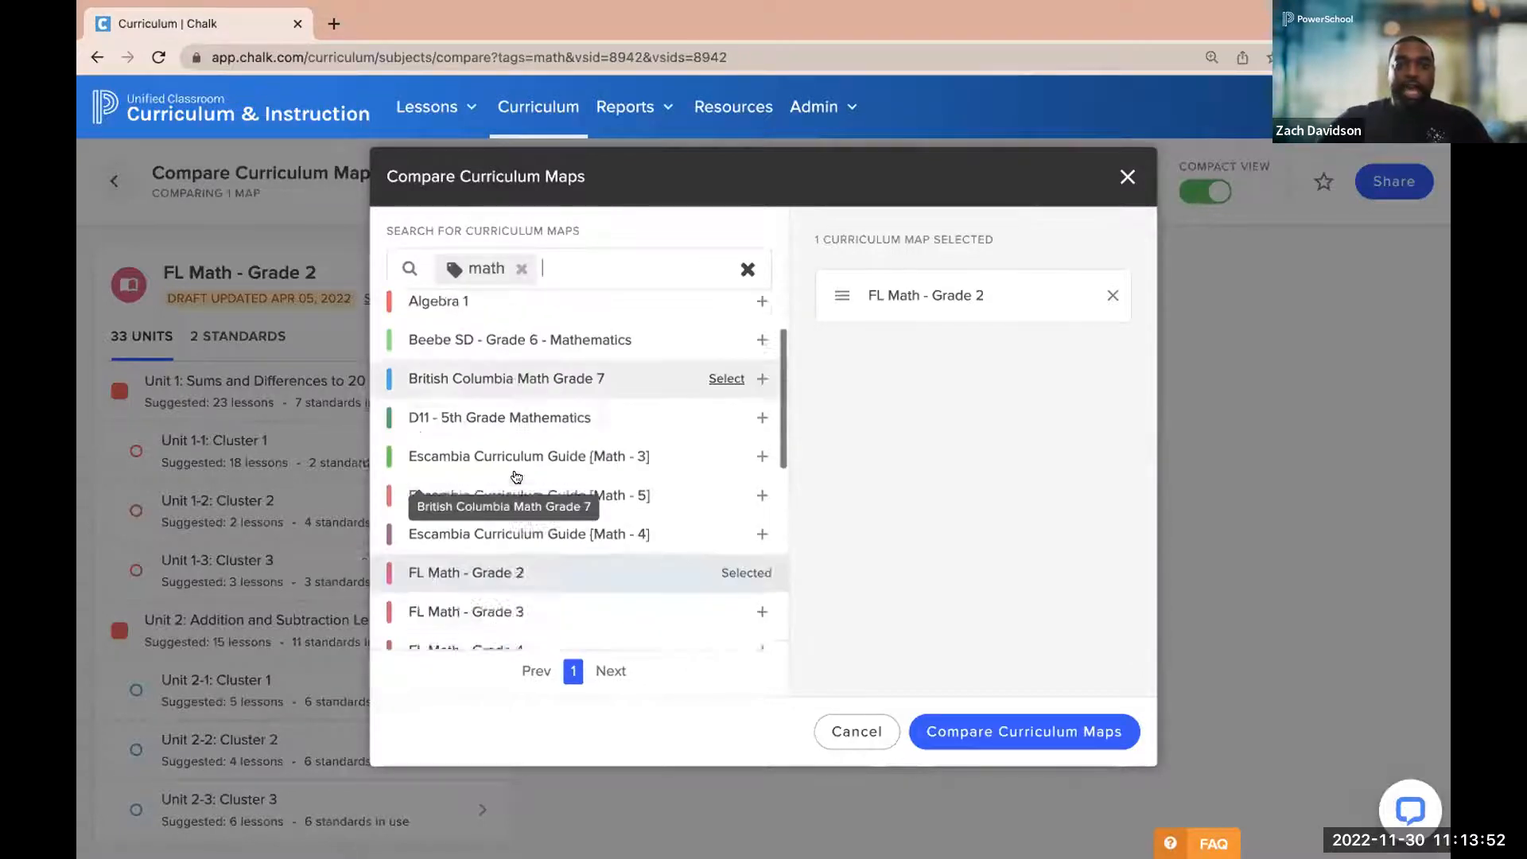
{"action": "scroll", "coordinate": [516, 476], "scroll_direction": "down", "scroll_amount": 2}
{"action": "left_click", "coordinate": [499, 488]}
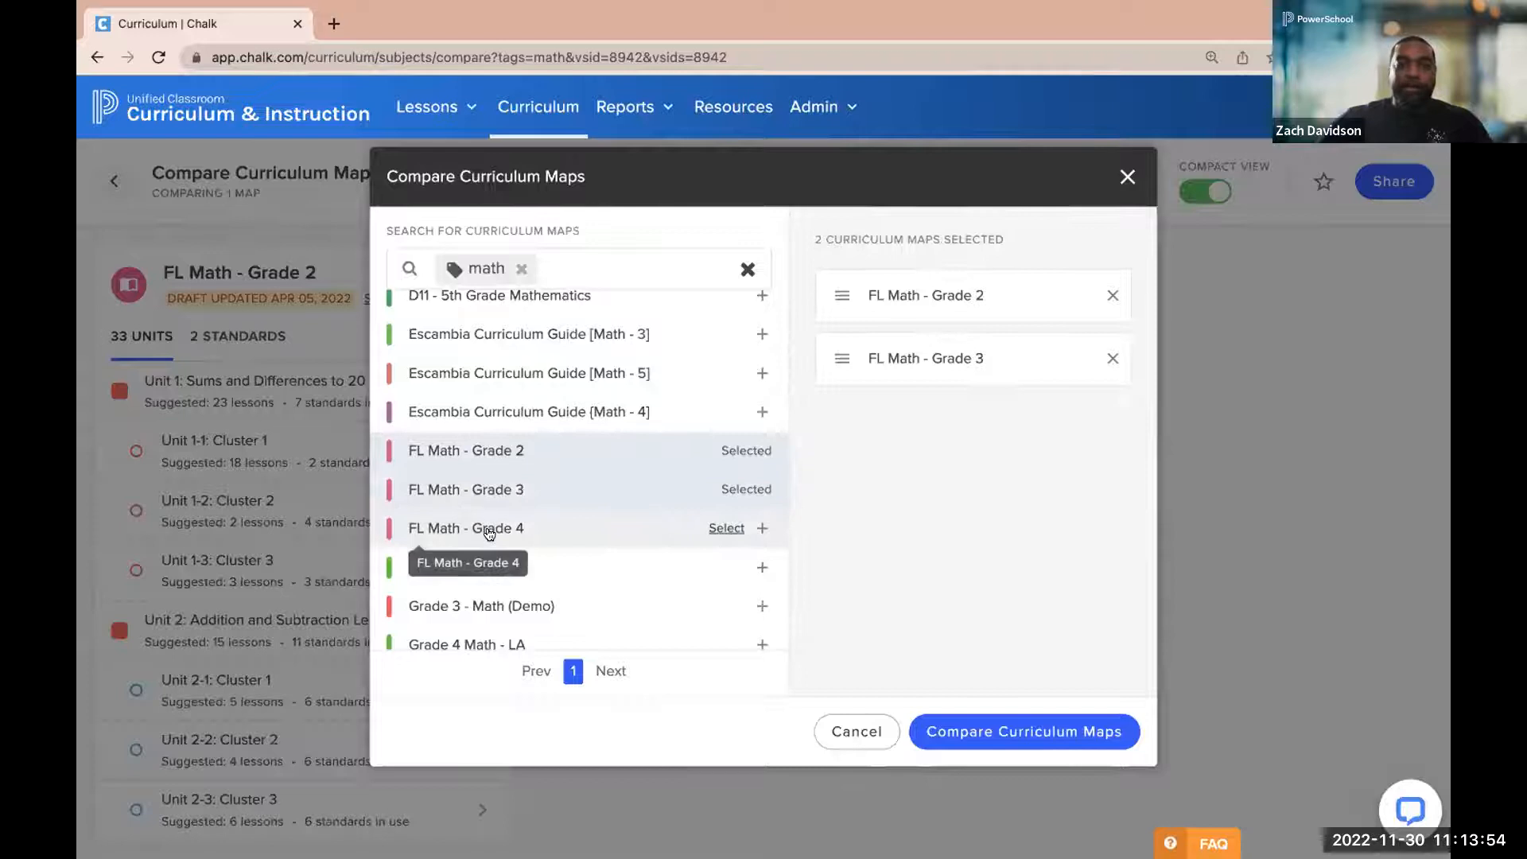
{"action": "left_click", "coordinate": [489, 530]}
{"action": "left_click", "coordinate": [1020, 731]}
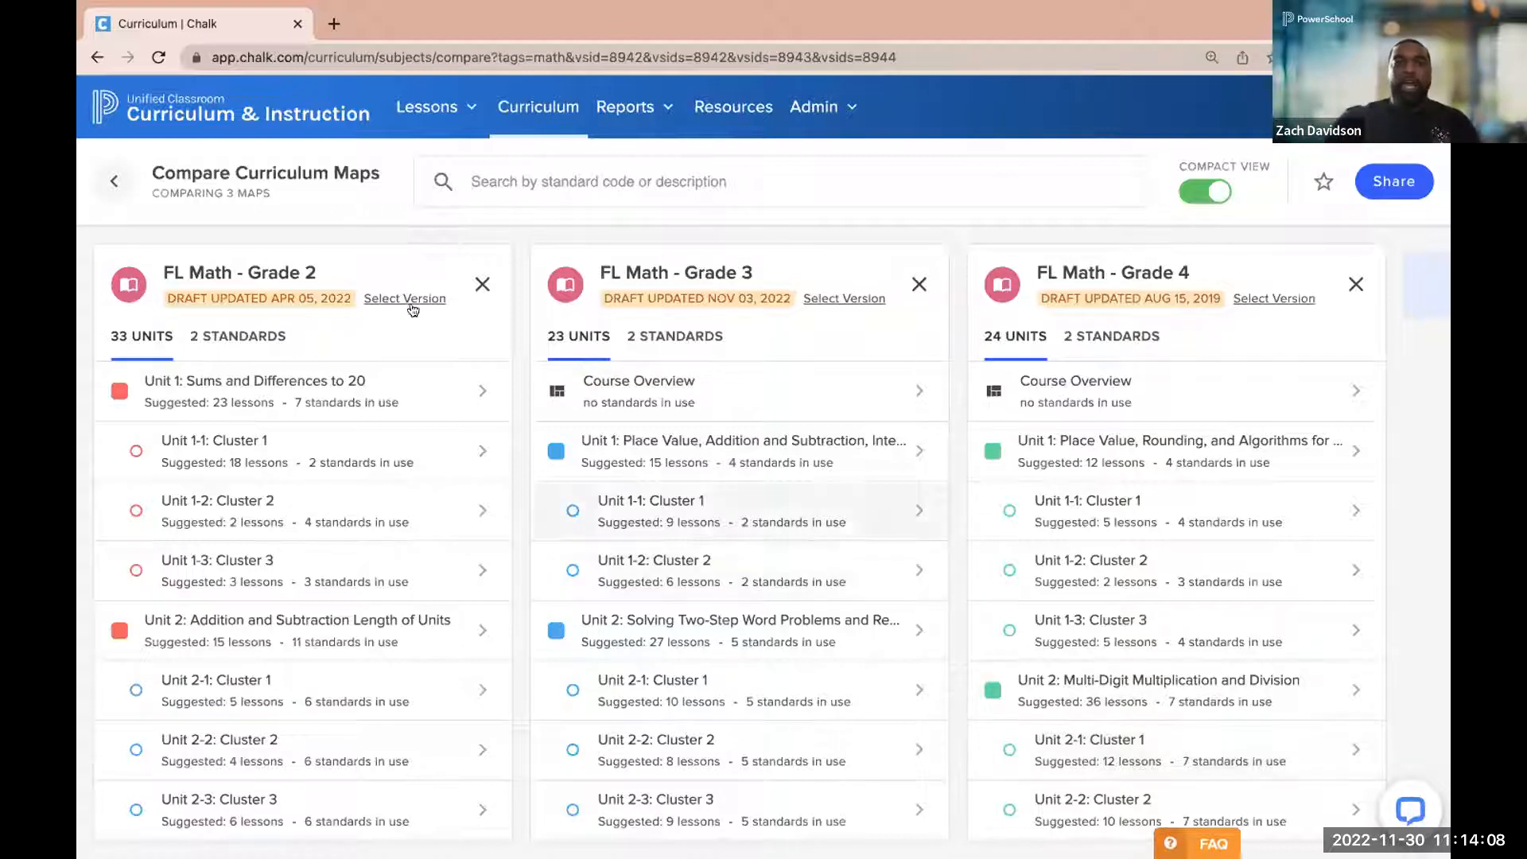
Search the compared maps' unit content for "sum" and review the matching units in each grade
{"action": "left_click", "coordinate": [461, 192]}
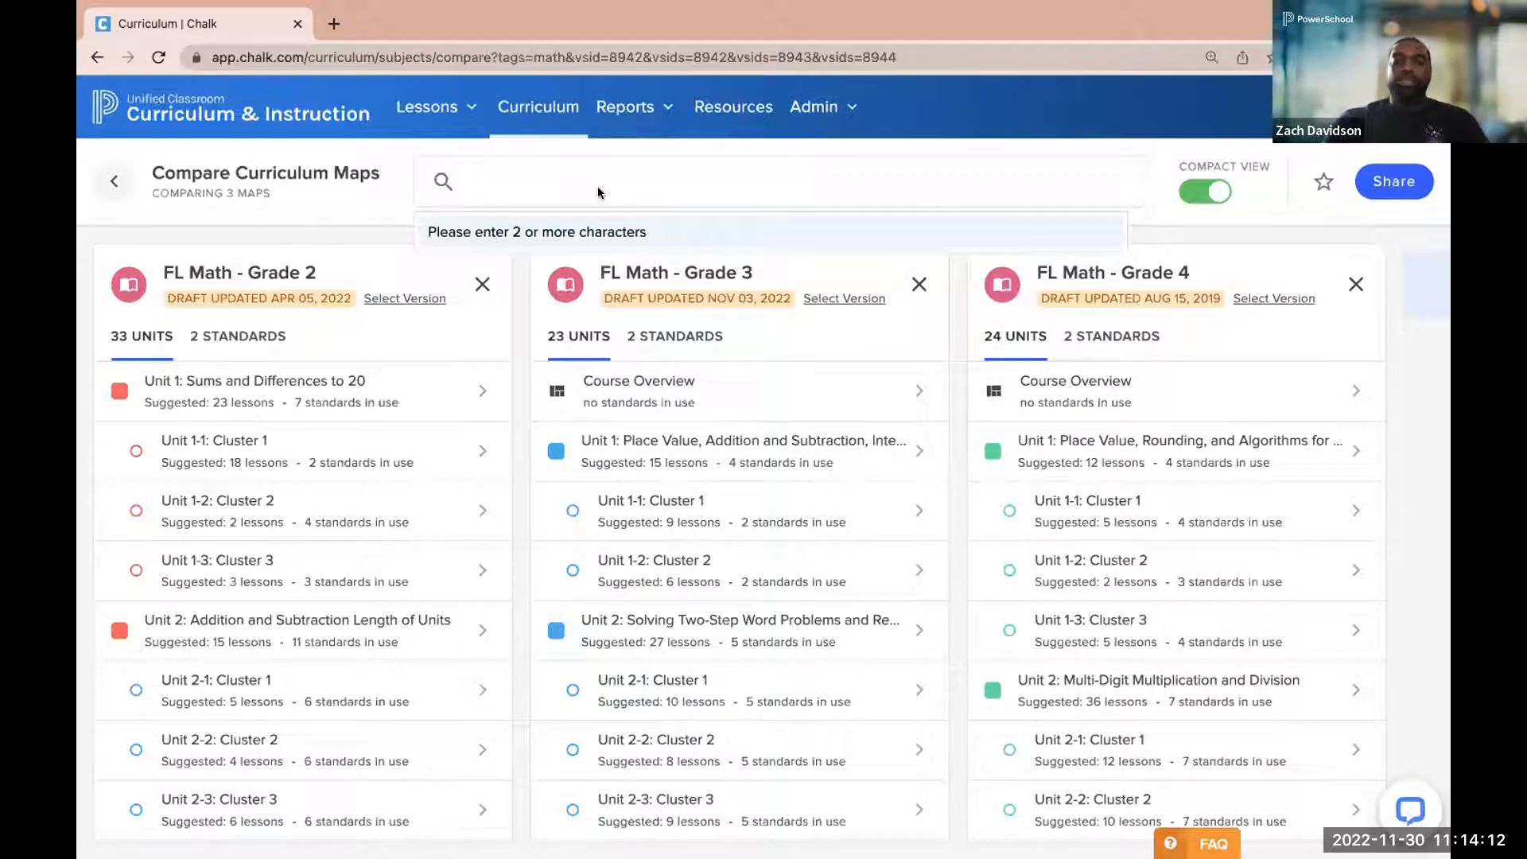
{"action": "type", "text": "sum"}
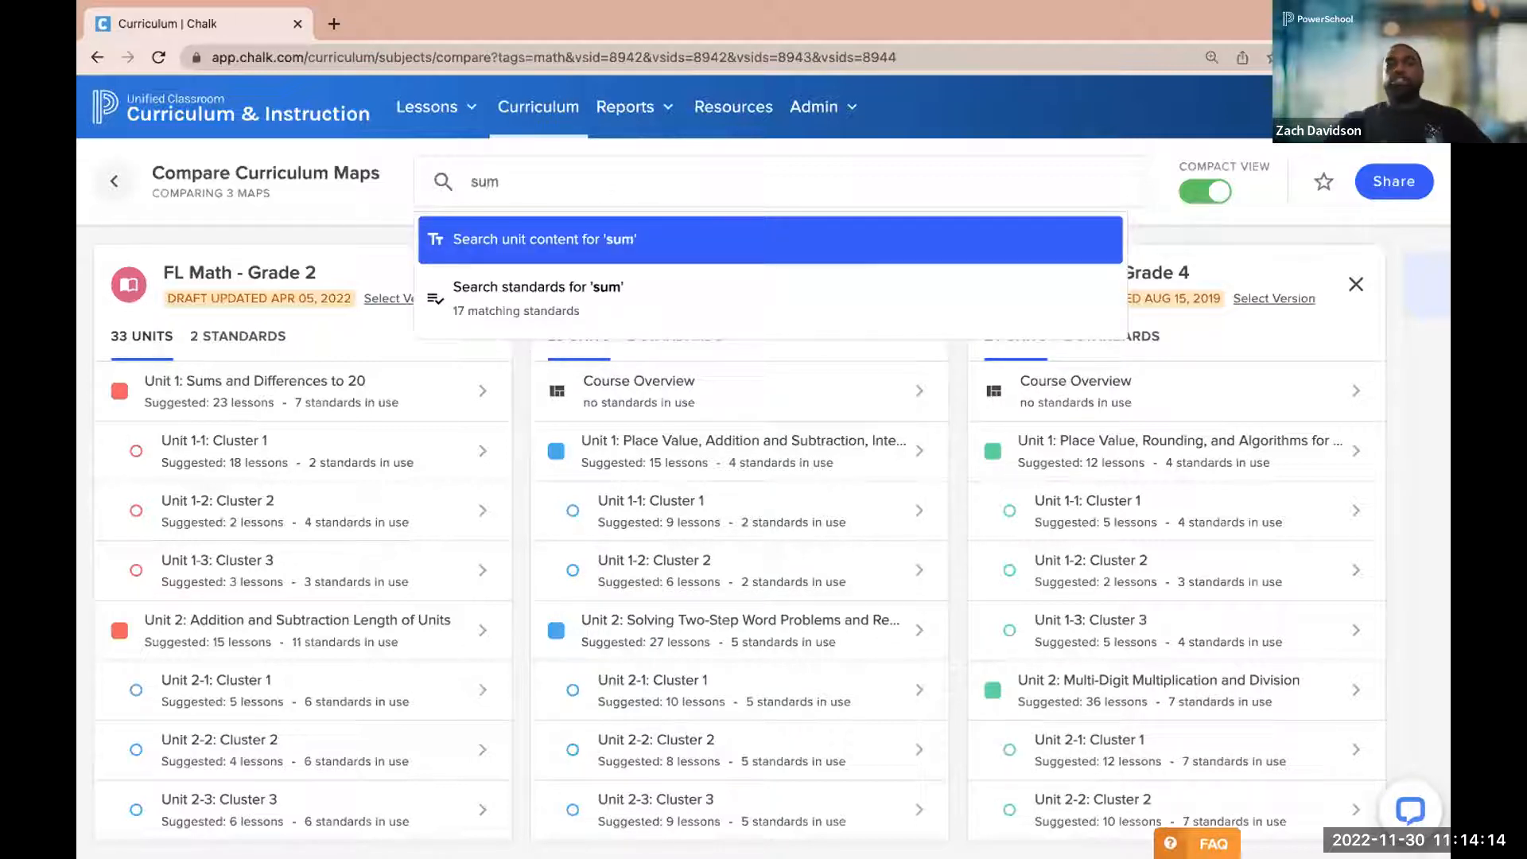
{"action": "key", "text": "Return"}
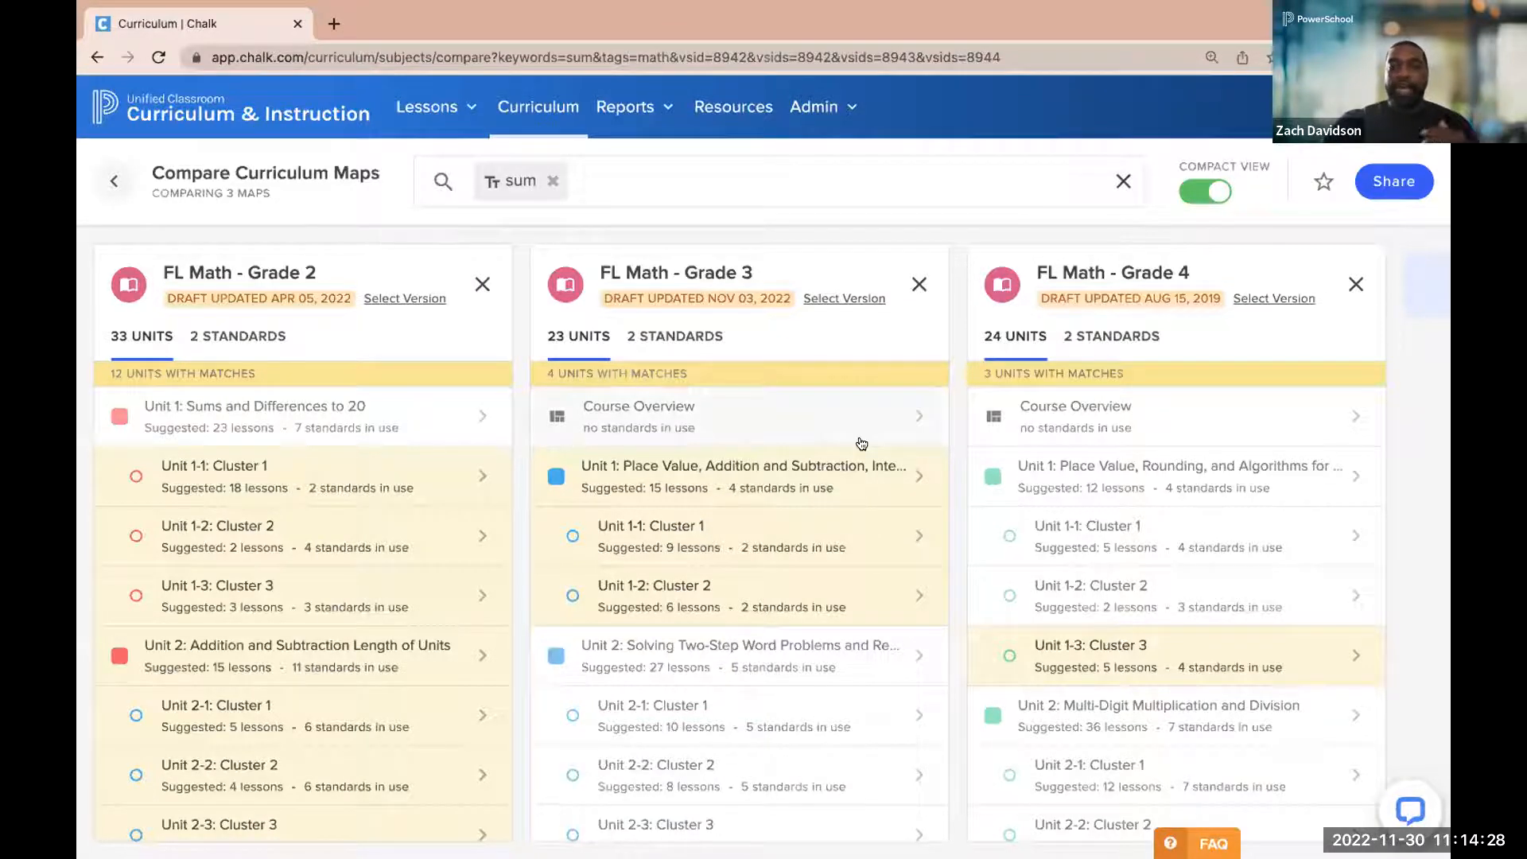
{"action": "scroll", "coordinate": [861, 443], "scroll_direction": "down", "scroll_amount": 3}
{"action": "scroll", "coordinate": [861, 443], "scroll_direction": "up", "scroll_amount": 3}
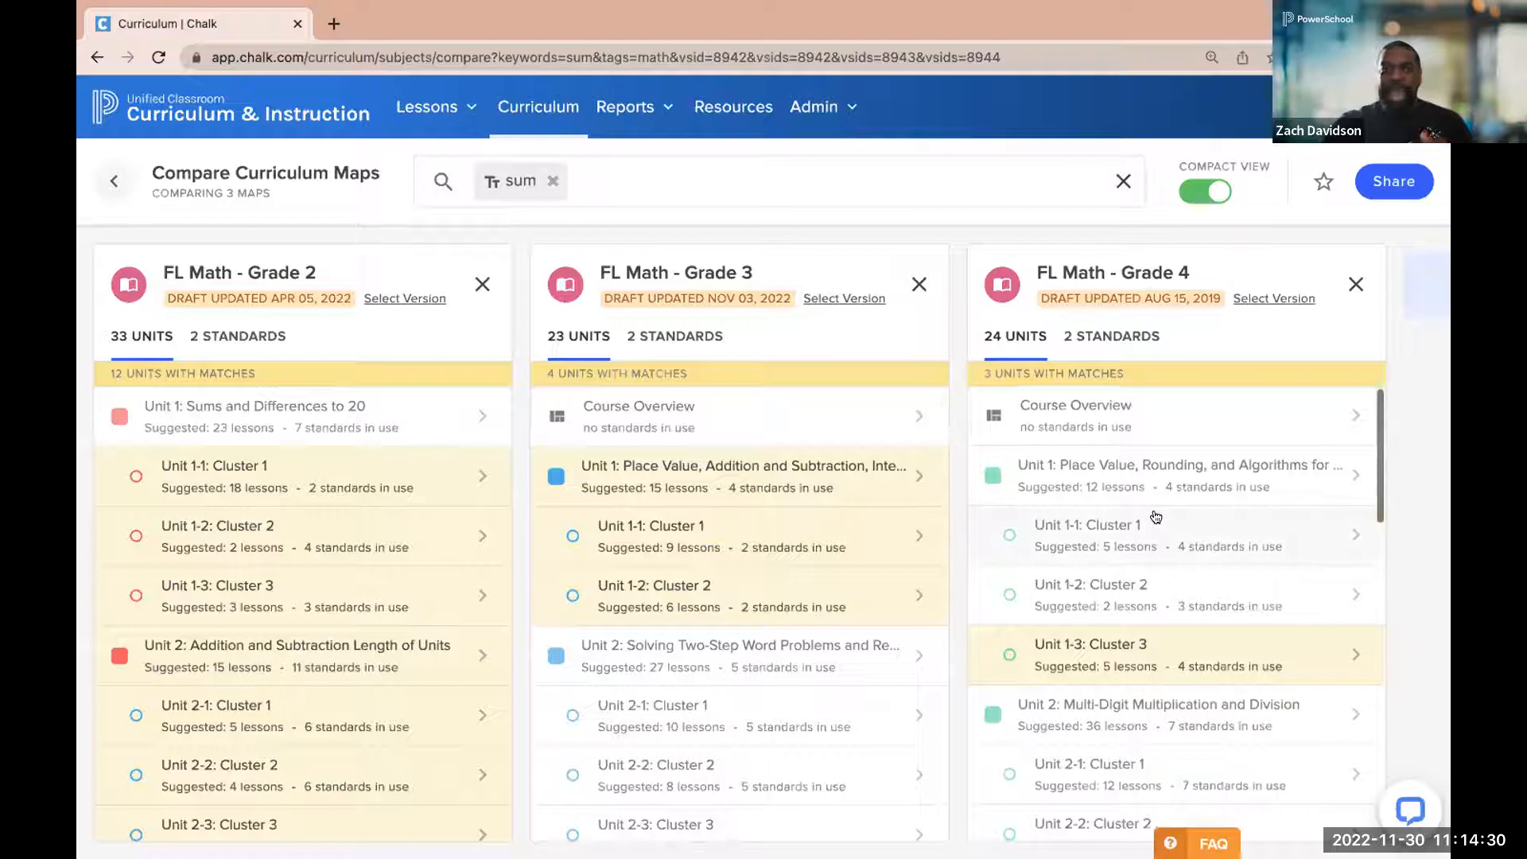
{"action": "scroll", "coordinate": [1155, 517], "scroll_direction": "down", "scroll_amount": 1}
{"action": "scroll", "coordinate": [1156, 517], "scroll_direction": "up", "scroll_amount": 1}
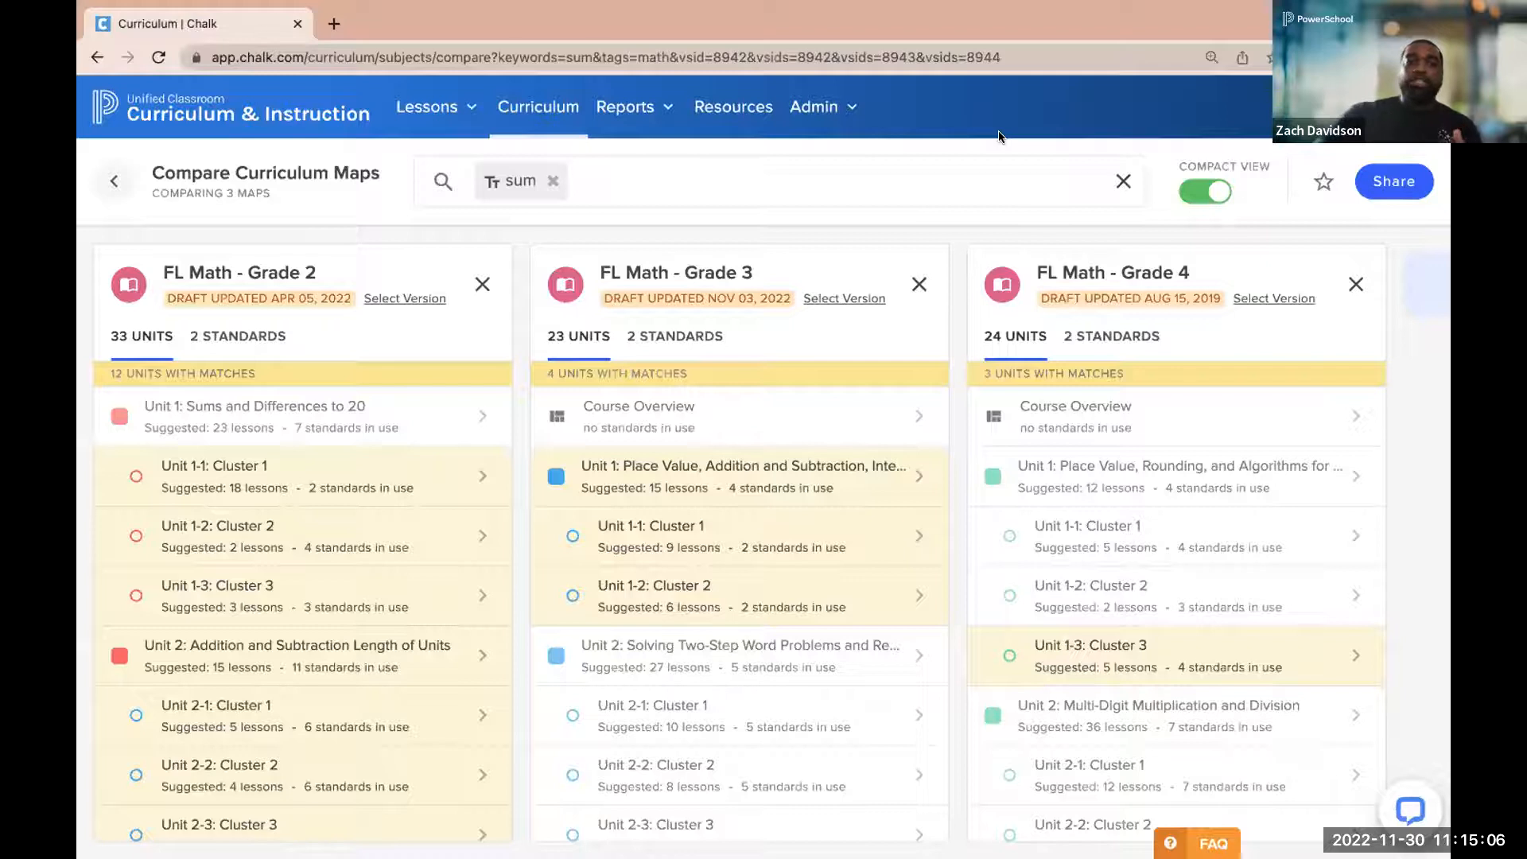
Open the Day Planner for the lessons and review the Grade 3 Math and Grade 3 ELA lesson plans
{"action": "left_click", "coordinate": [455, 112]}
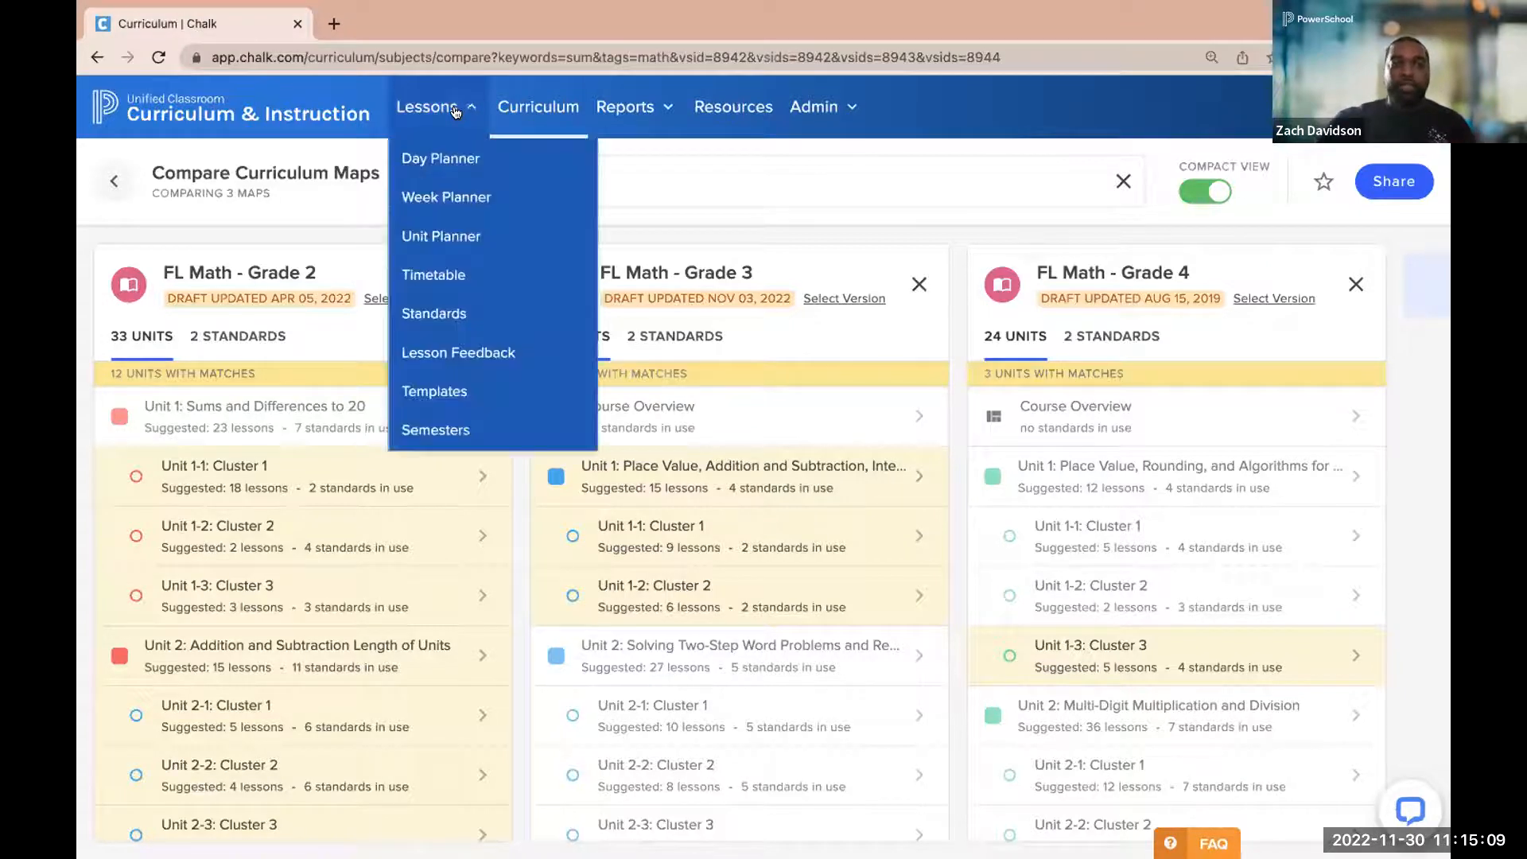
{"action": "left_click", "coordinate": [439, 163]}
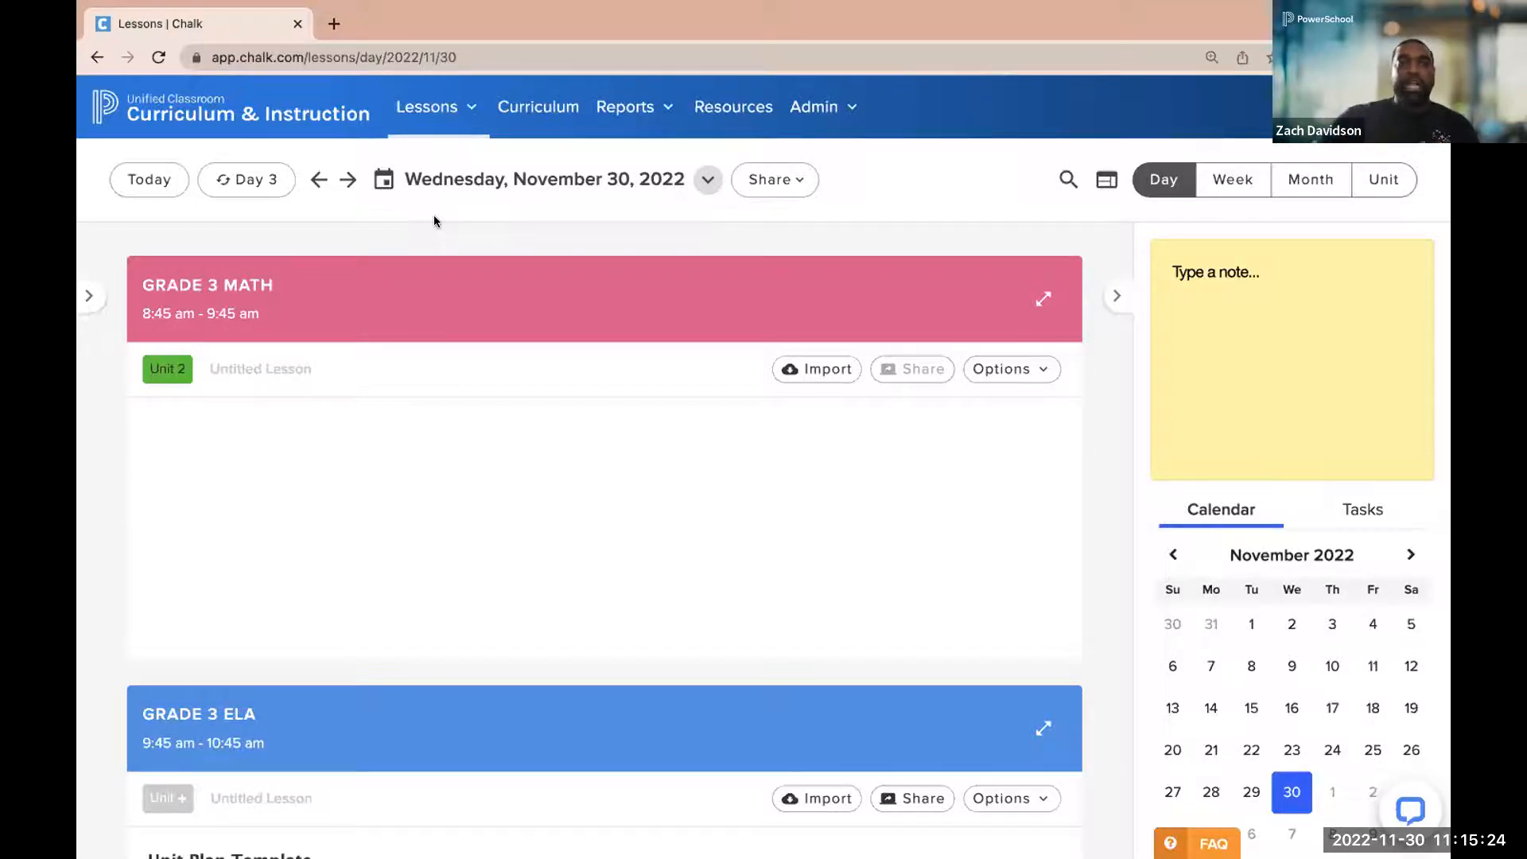
{"action": "mouse_move", "coordinate": [408, 298]}
{"action": "scroll", "coordinate": [408, 298], "scroll_direction": "down", "scroll_amount": 1}
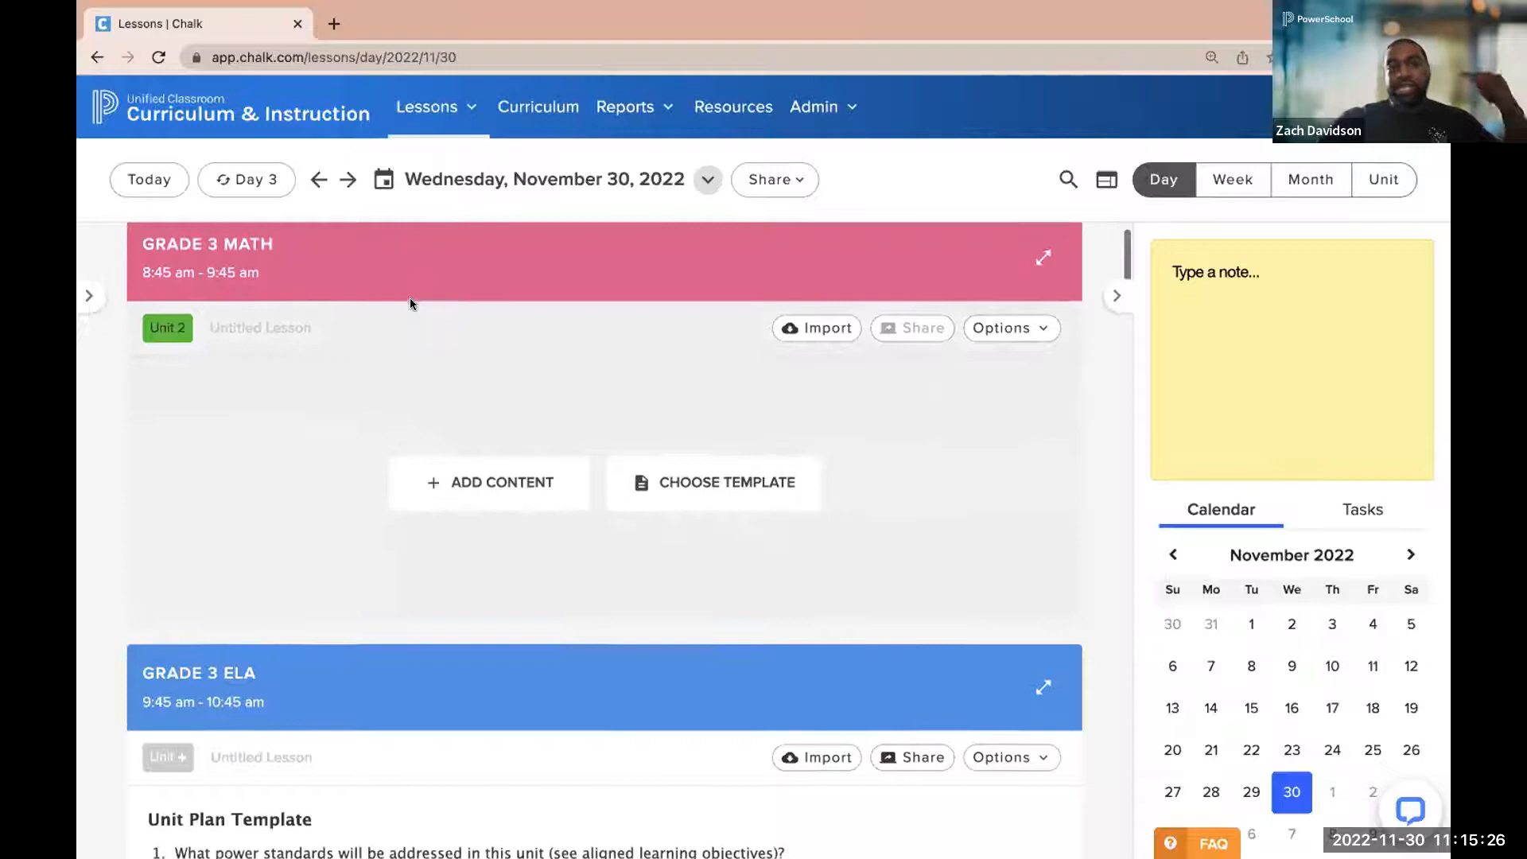
{"action": "scroll", "coordinate": [182, 430], "scroll_direction": "down", "scroll_amount": 7}
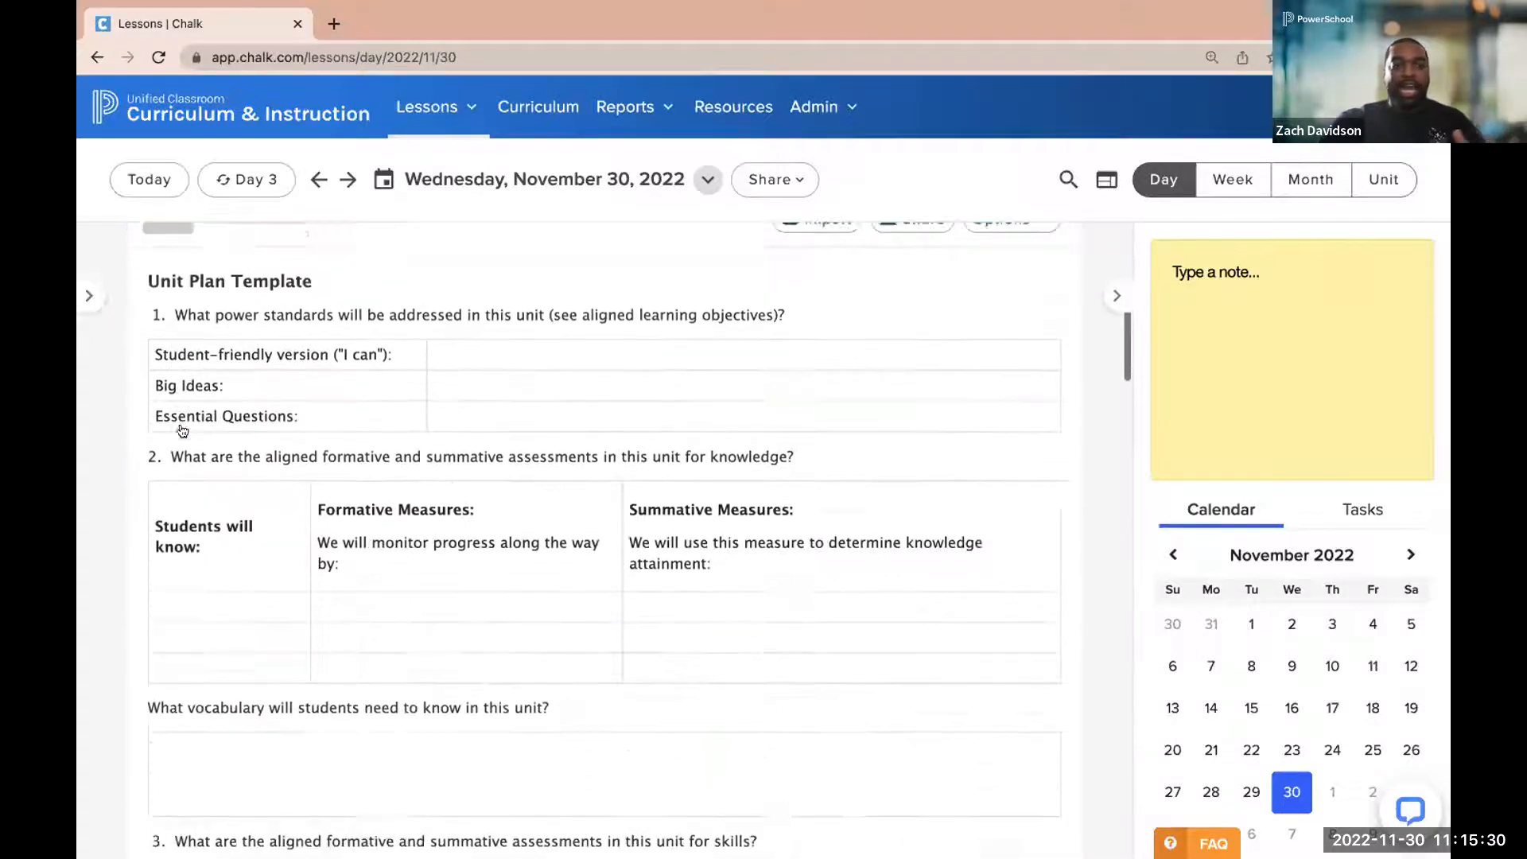
{"action": "scroll", "coordinate": [183, 430], "scroll_direction": "down", "scroll_amount": 10}
{"action": "scroll", "coordinate": [182, 430], "scroll_direction": "up", "scroll_amount": 8}
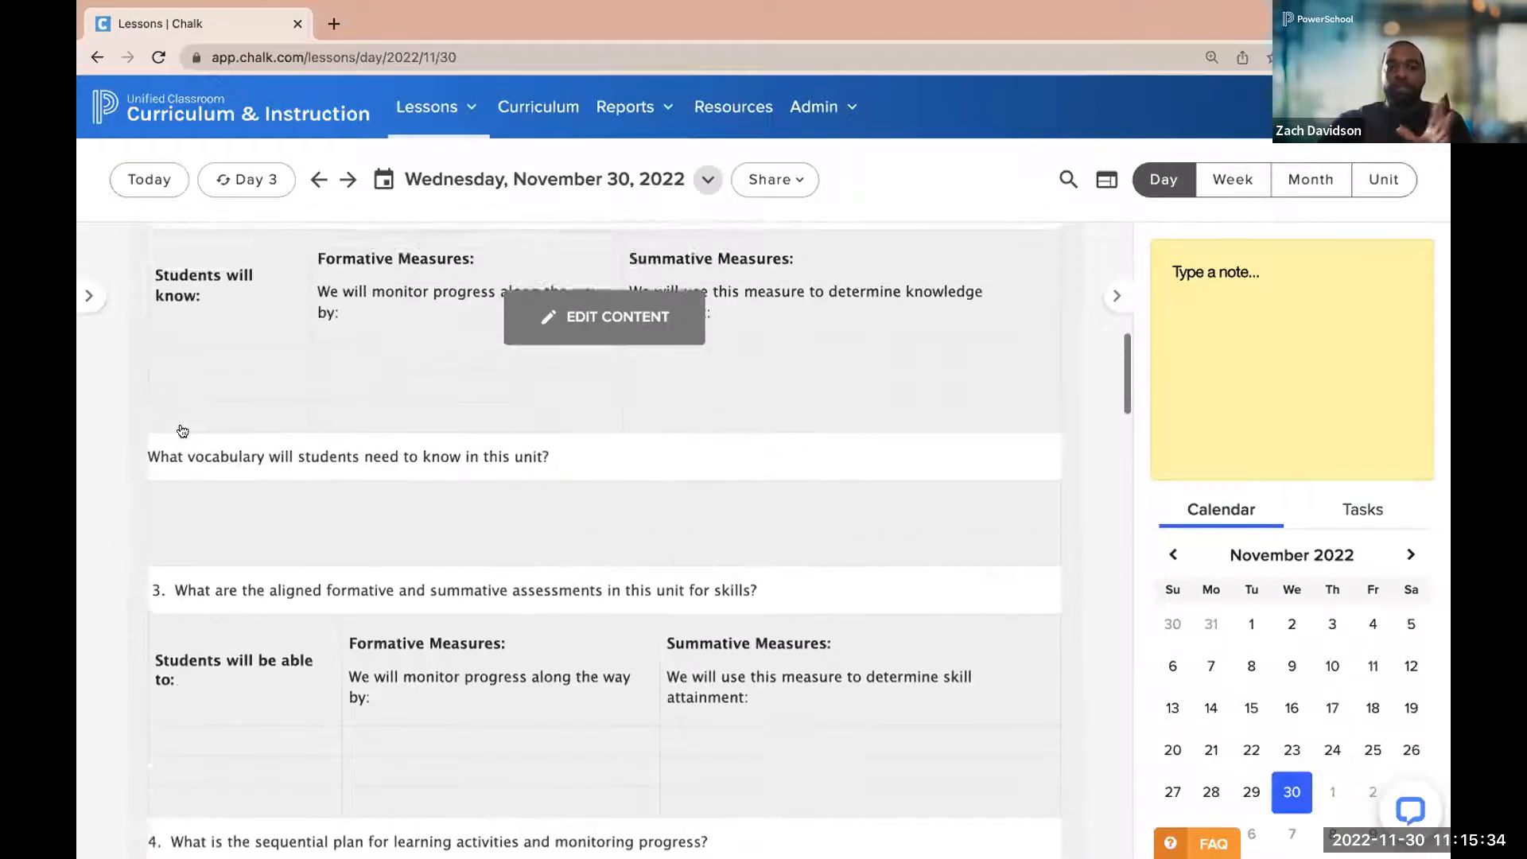
{"action": "scroll", "coordinate": [182, 431], "scroll_direction": "up", "scroll_amount": 11}
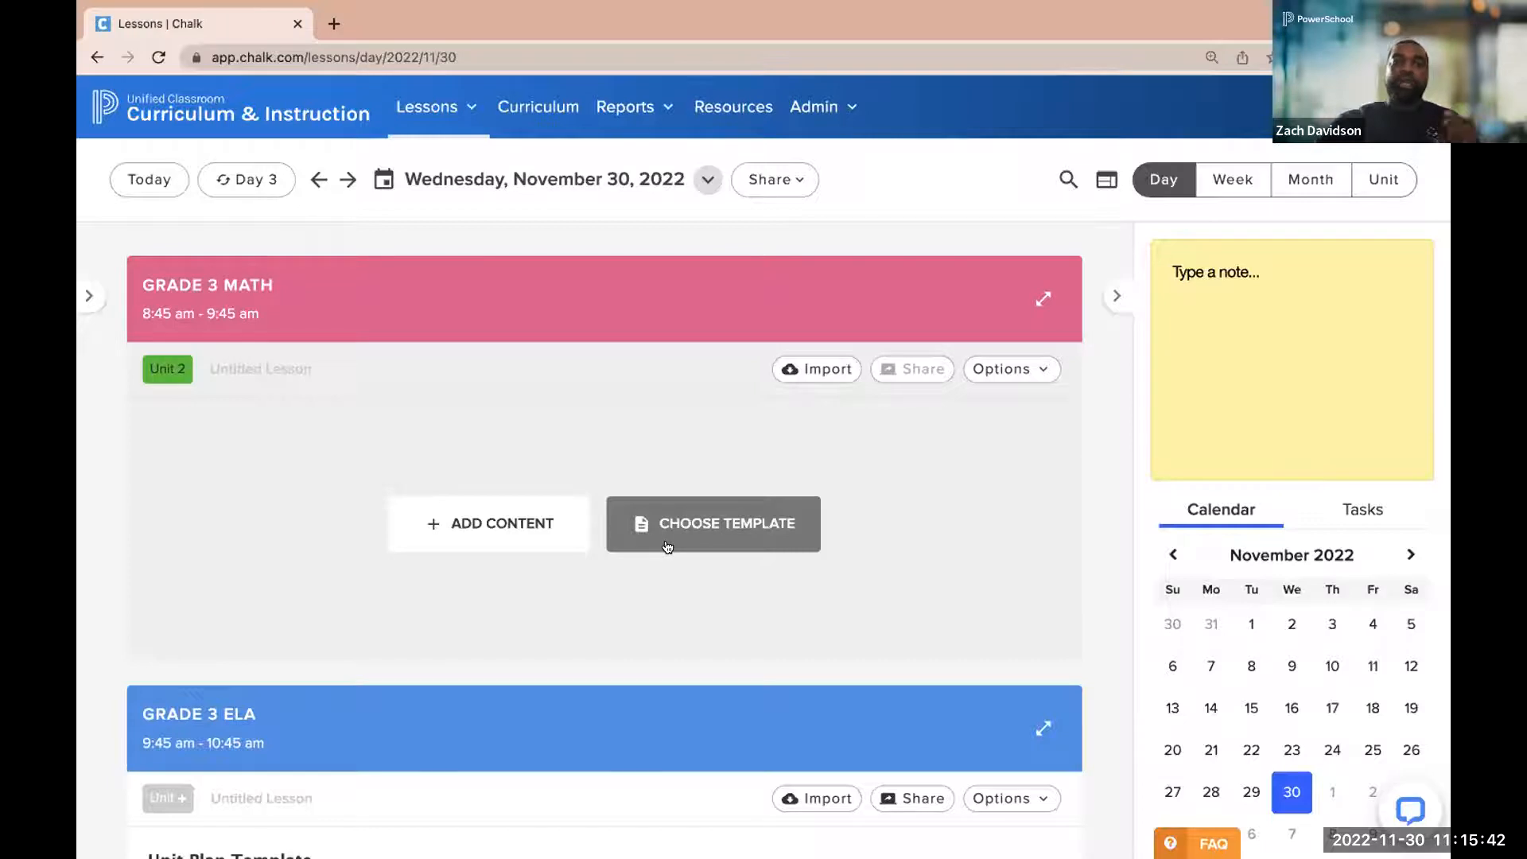
Start adding content to the Grade 3 Math lesson and assign it to Unit 1: Fluency, Place Value and Time
{"action": "left_click", "coordinate": [486, 537]}
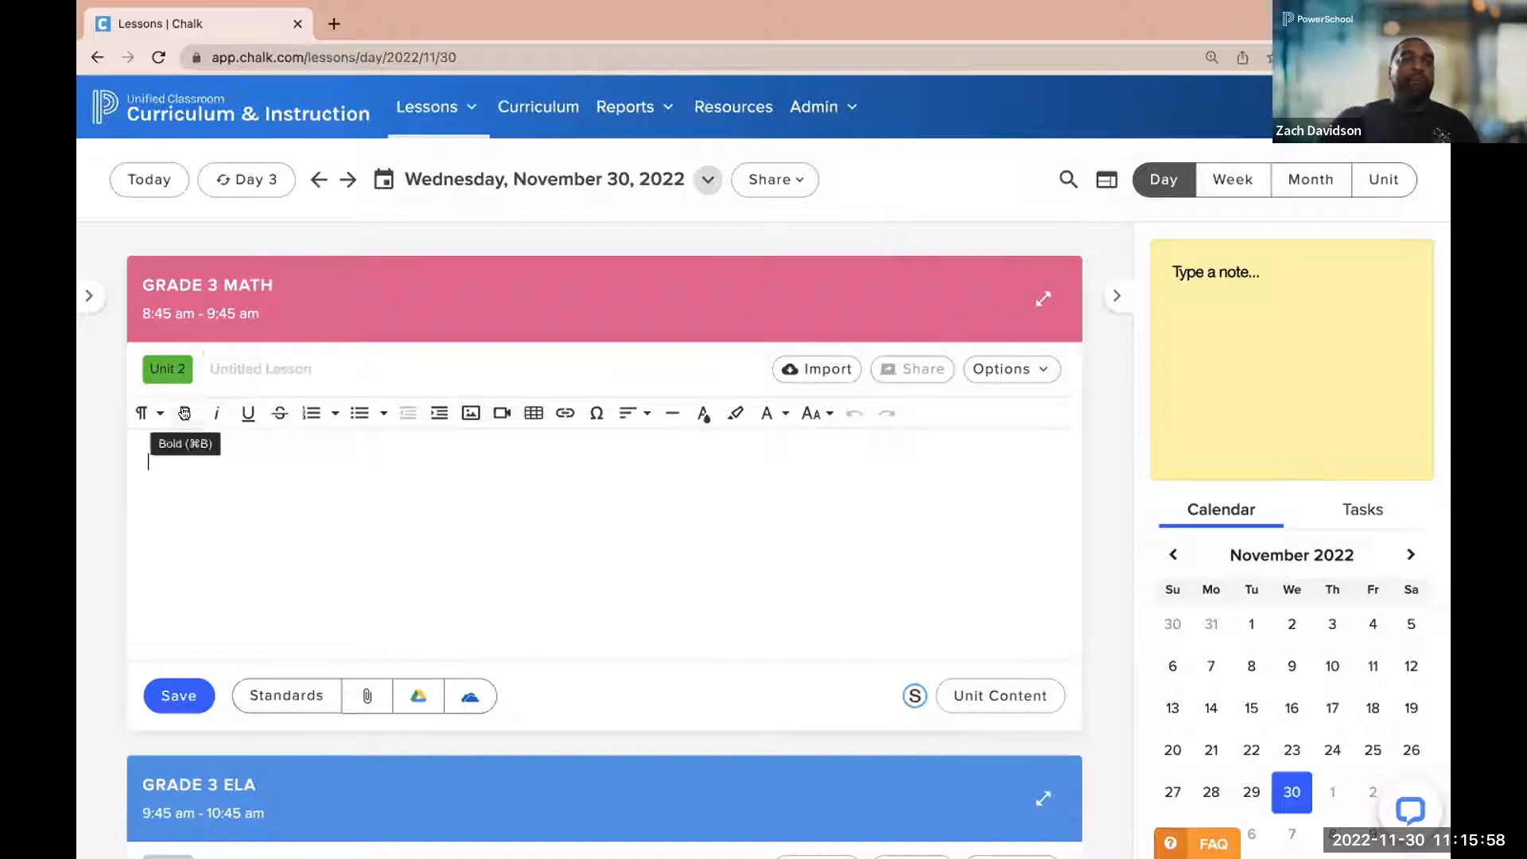
{"action": "mouse_move", "coordinate": [162, 368]}
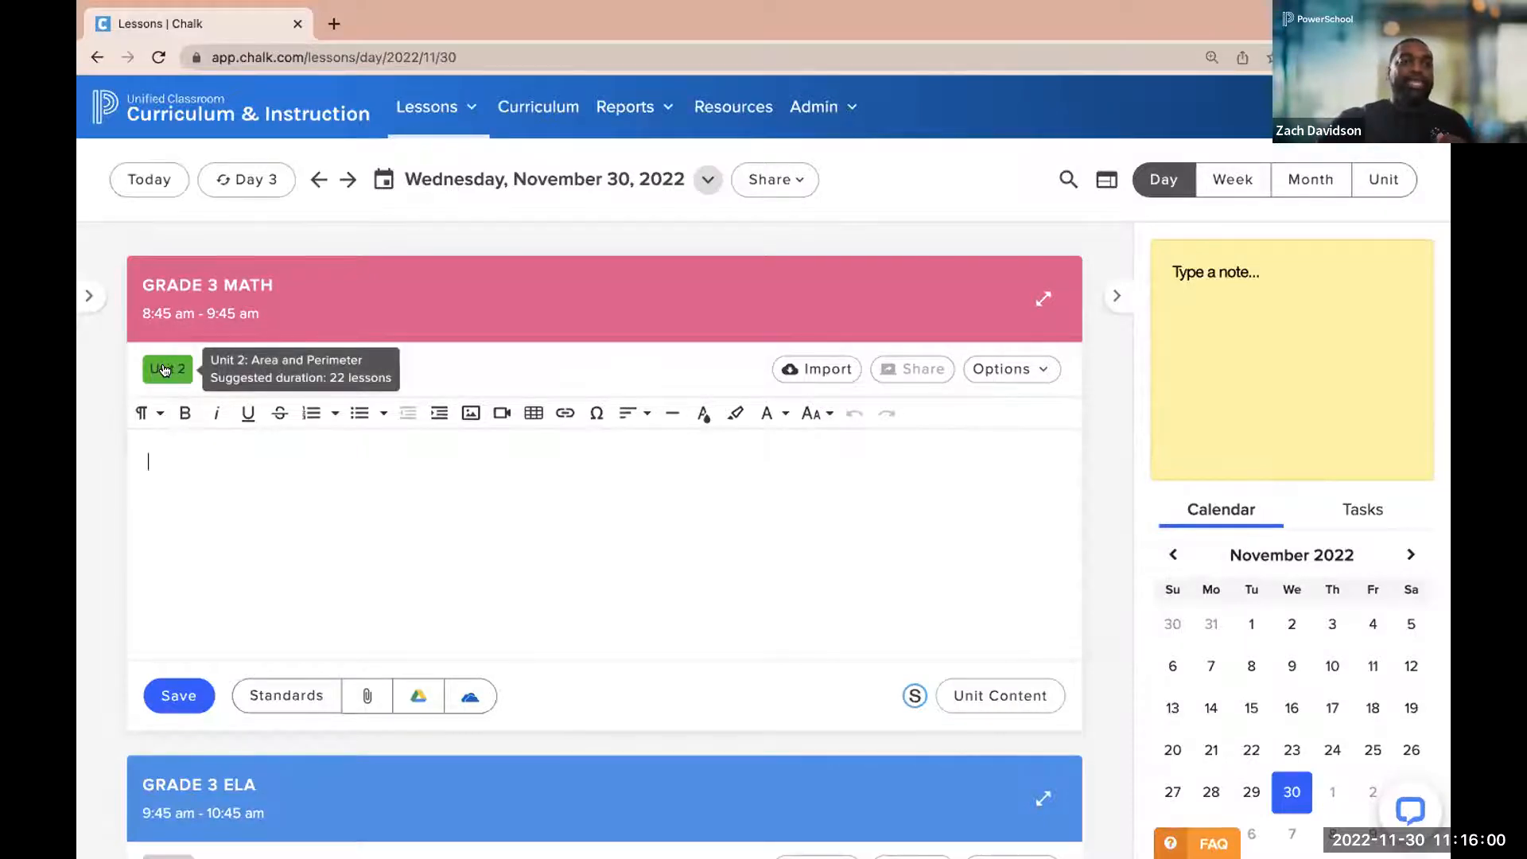
{"action": "scroll", "coordinate": [162, 368], "scroll_direction": "up", "scroll_amount": 5}
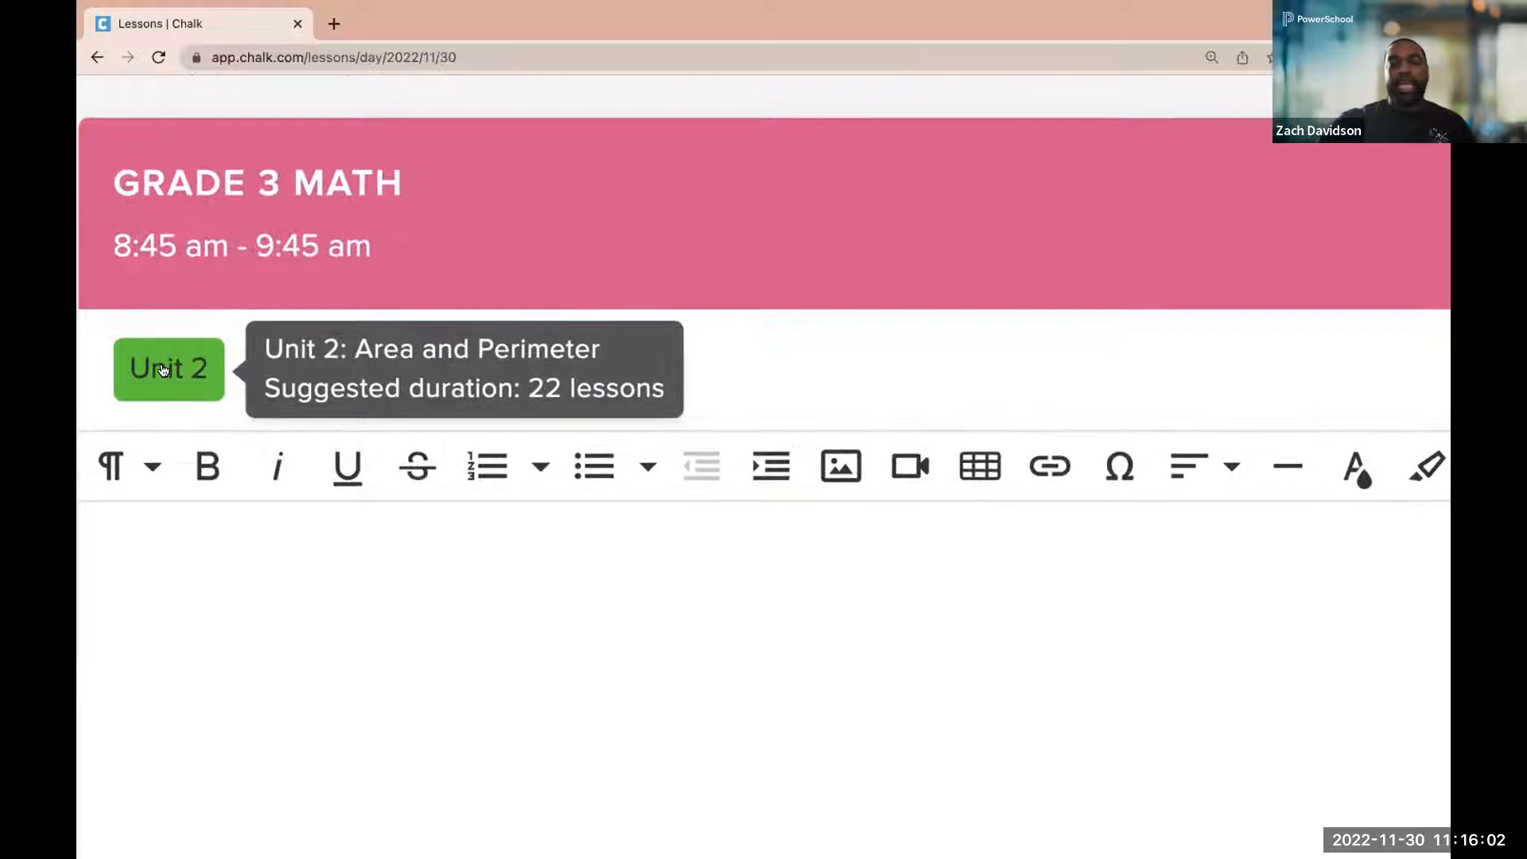
{"action": "scroll", "coordinate": [161, 370], "scroll_direction": "down", "scroll_amount": 5}
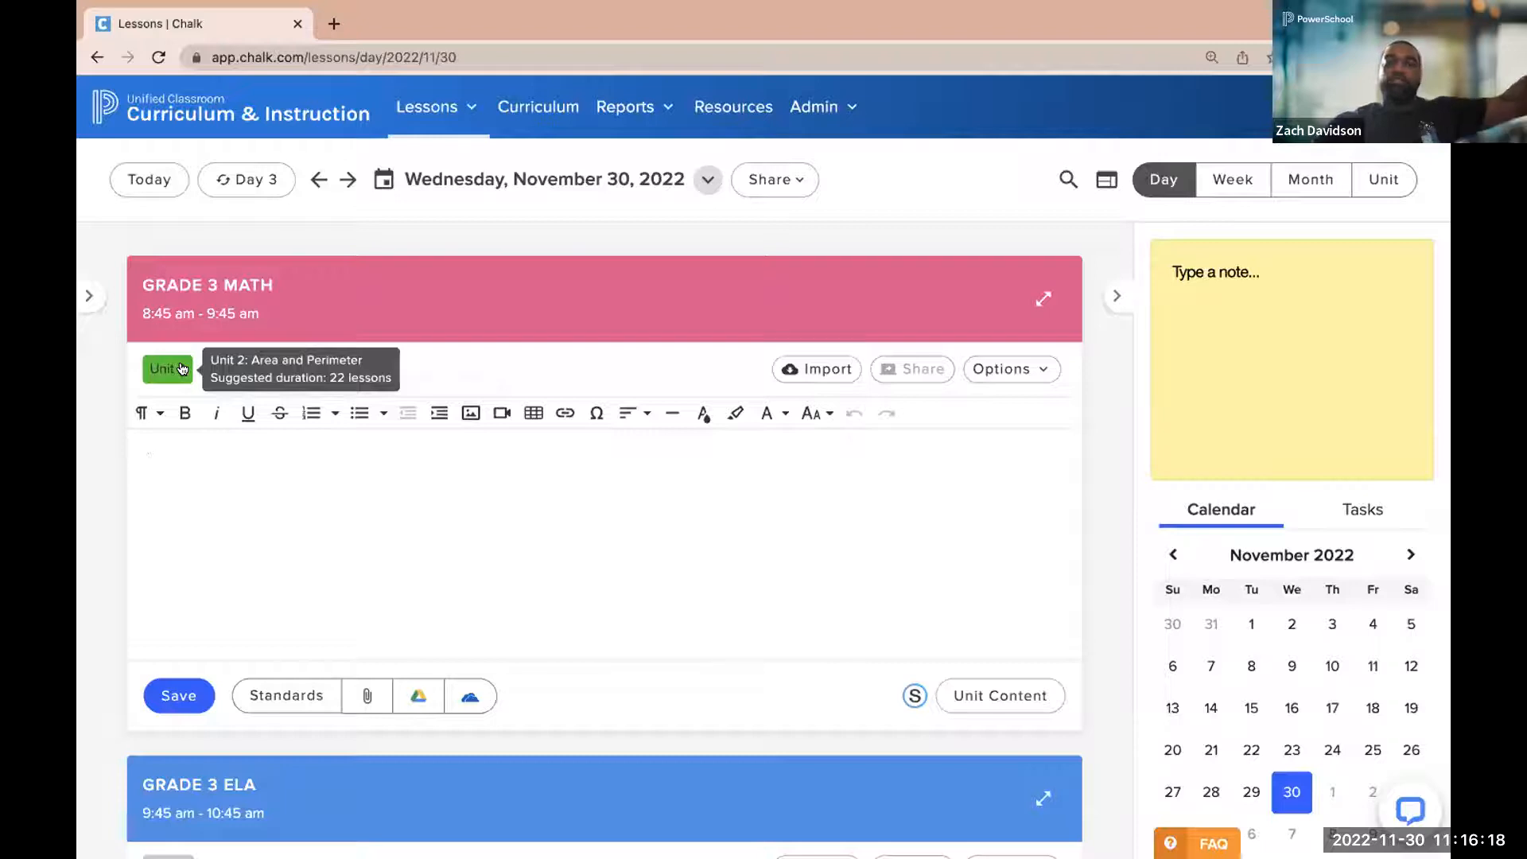
{"action": "left_click", "coordinate": [181, 368]}
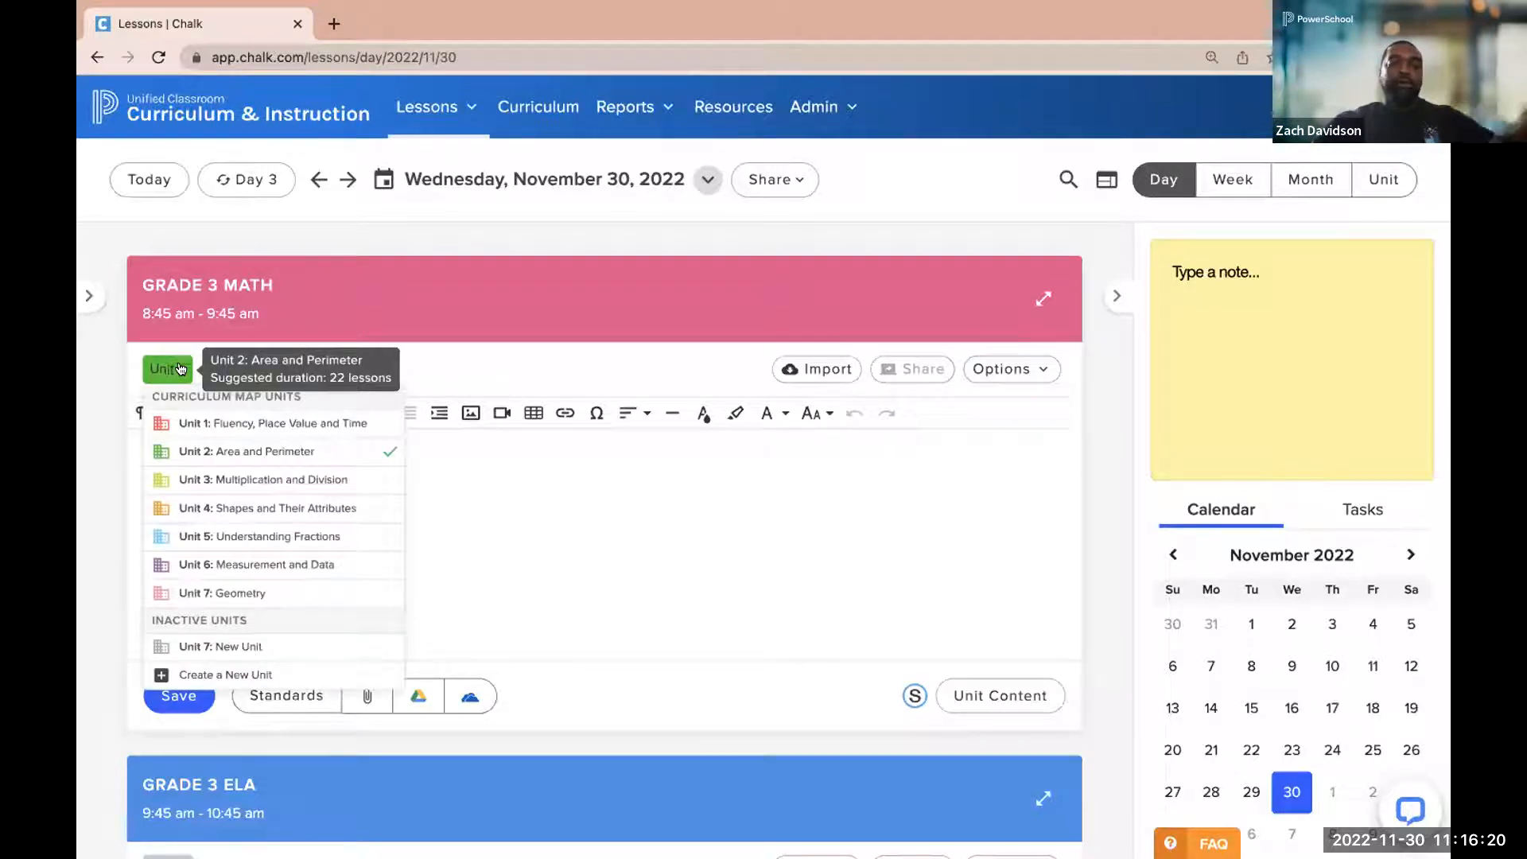
{"action": "left_click", "coordinate": [174, 424]}
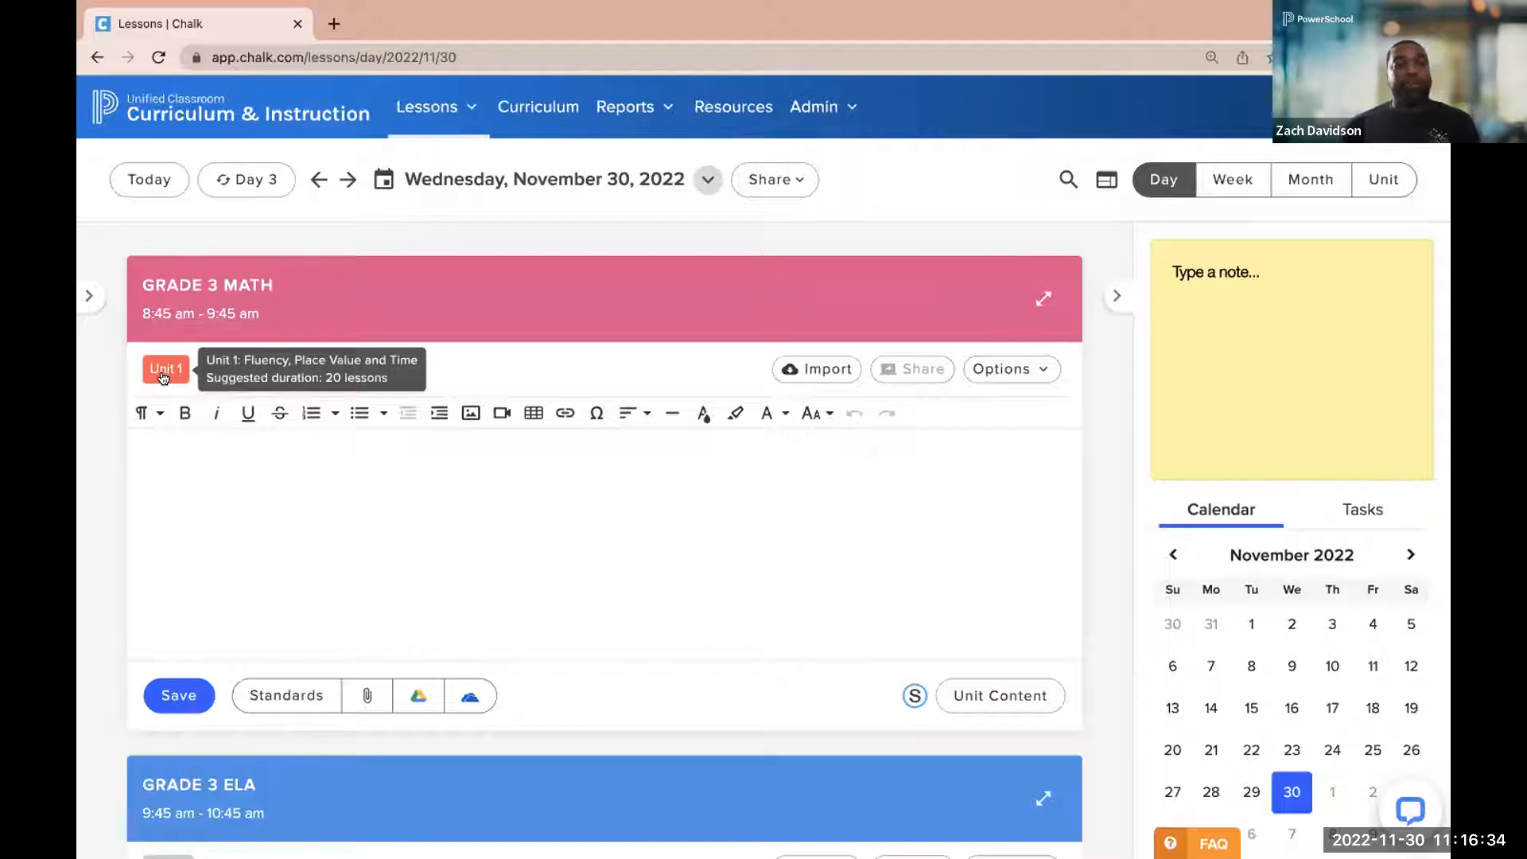
Reassign the Grade 3 Math lesson to Unit 3: Multiplication and Division, and finally to Unit 2: Area and Perimeter
{"action": "left_click", "coordinate": [163, 374]}
{"action": "left_click", "coordinate": [170, 473]}
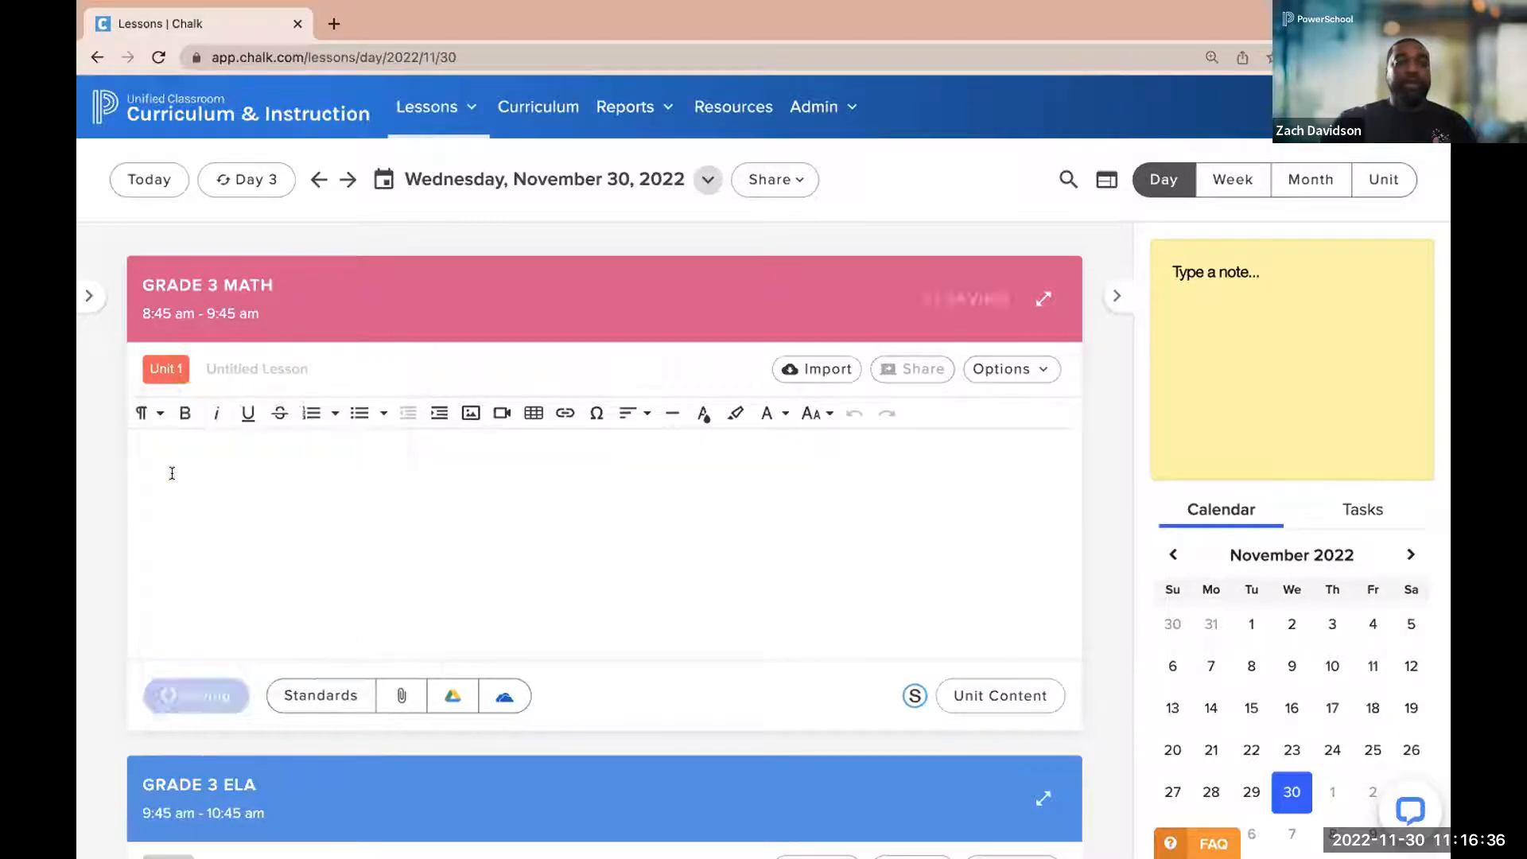
{"action": "mouse_move", "coordinate": [163, 370]}
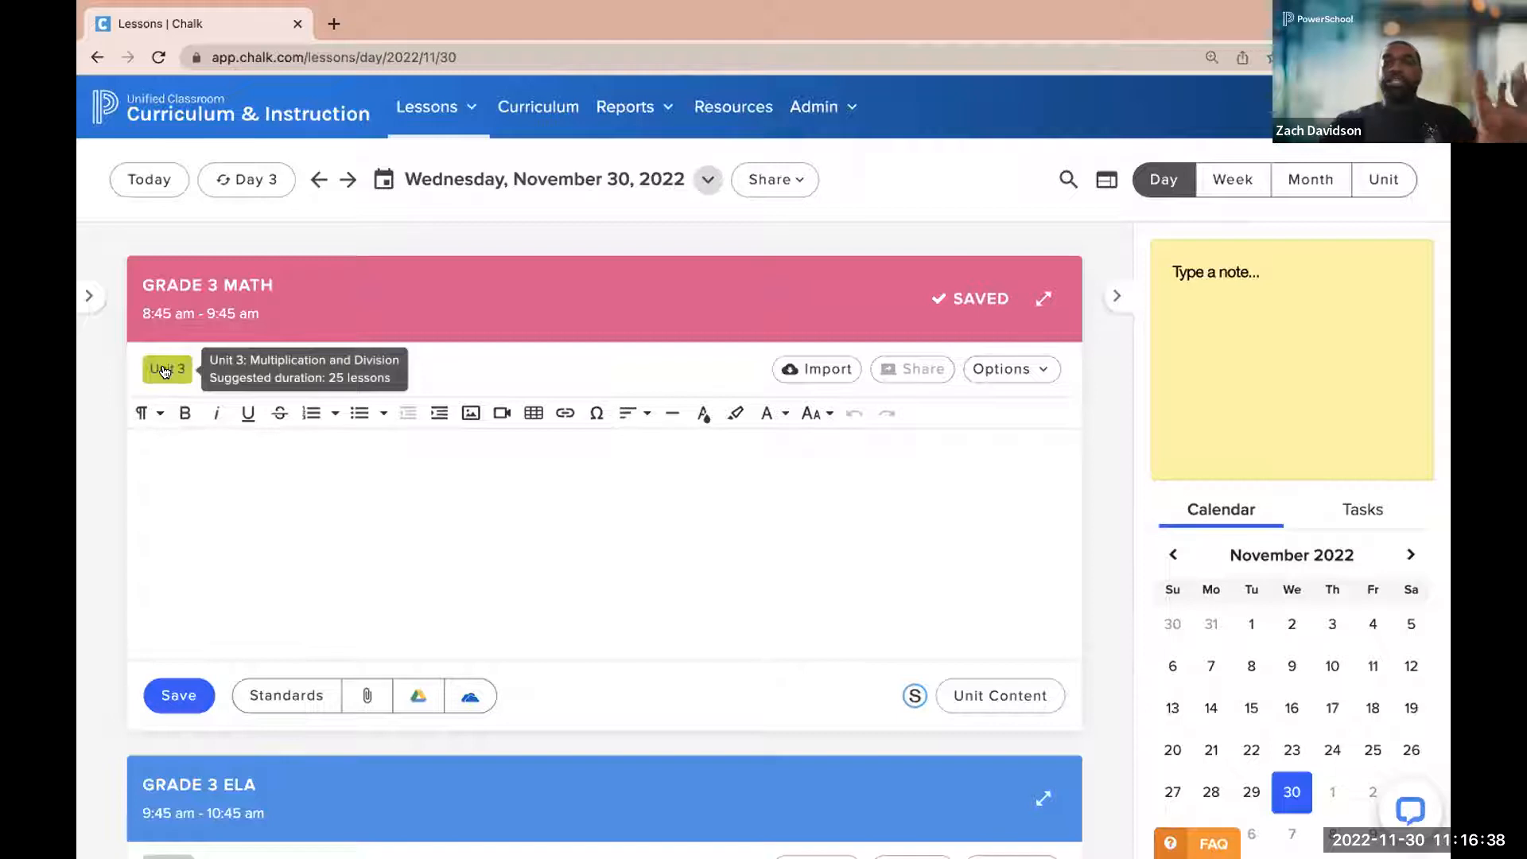
{"action": "left_click", "coordinate": [163, 370]}
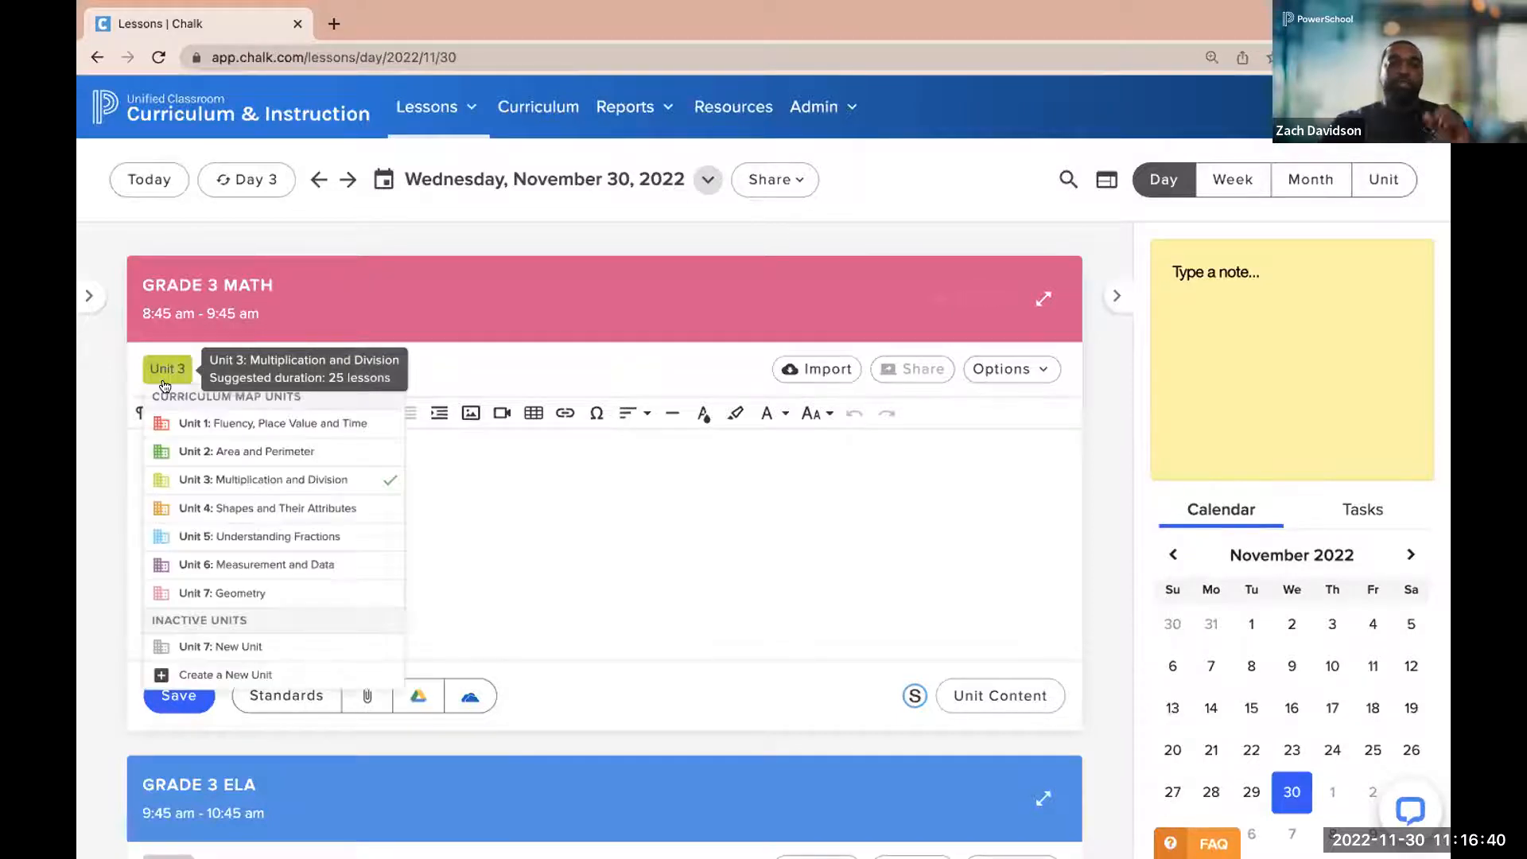
{"action": "left_click", "coordinate": [164, 443]}
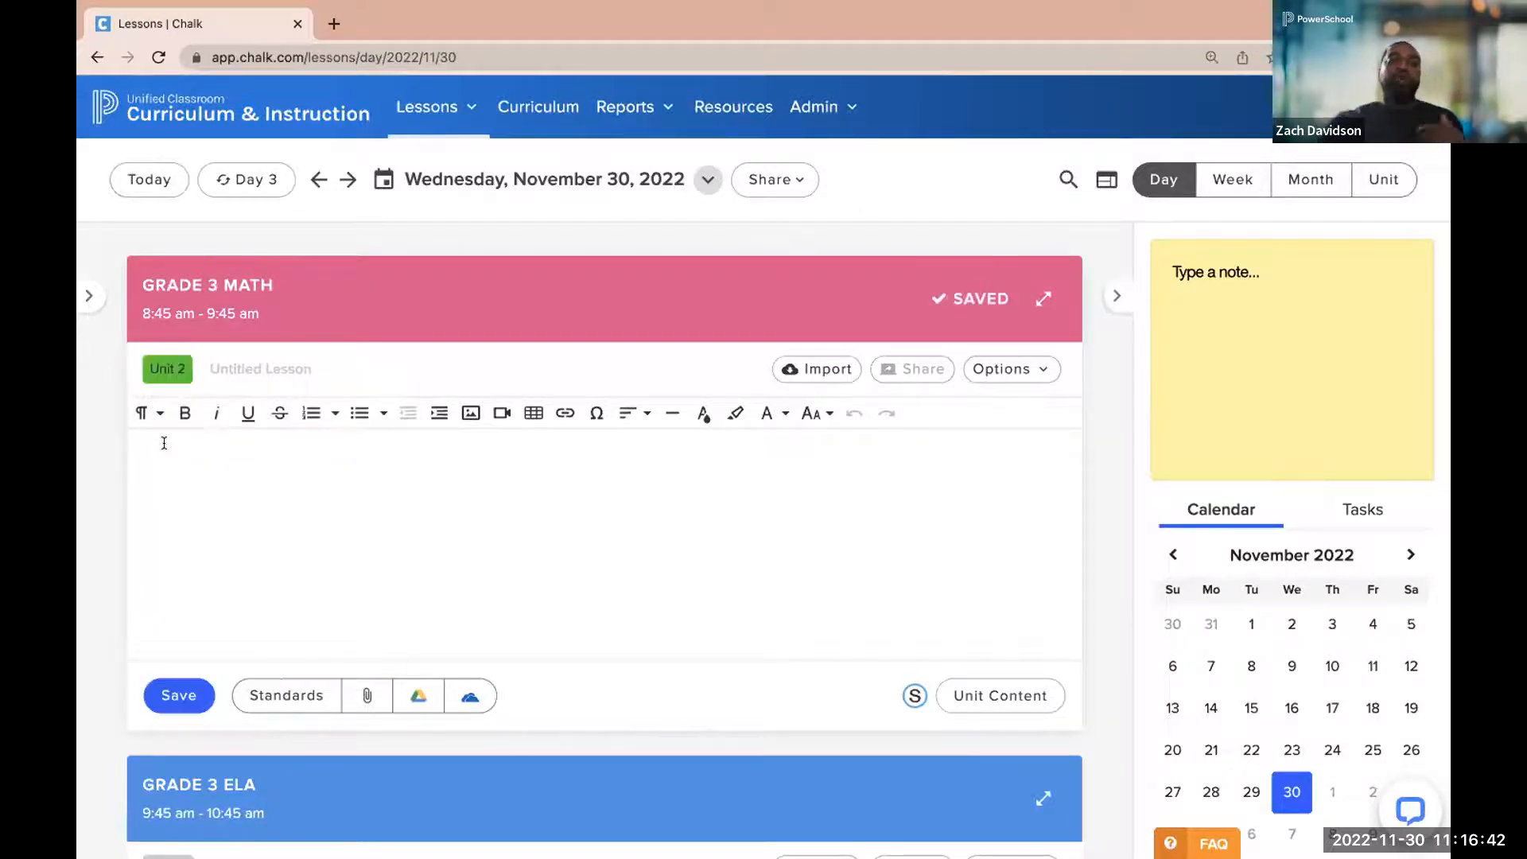
{"action": "mouse_move", "coordinate": [156, 384]}
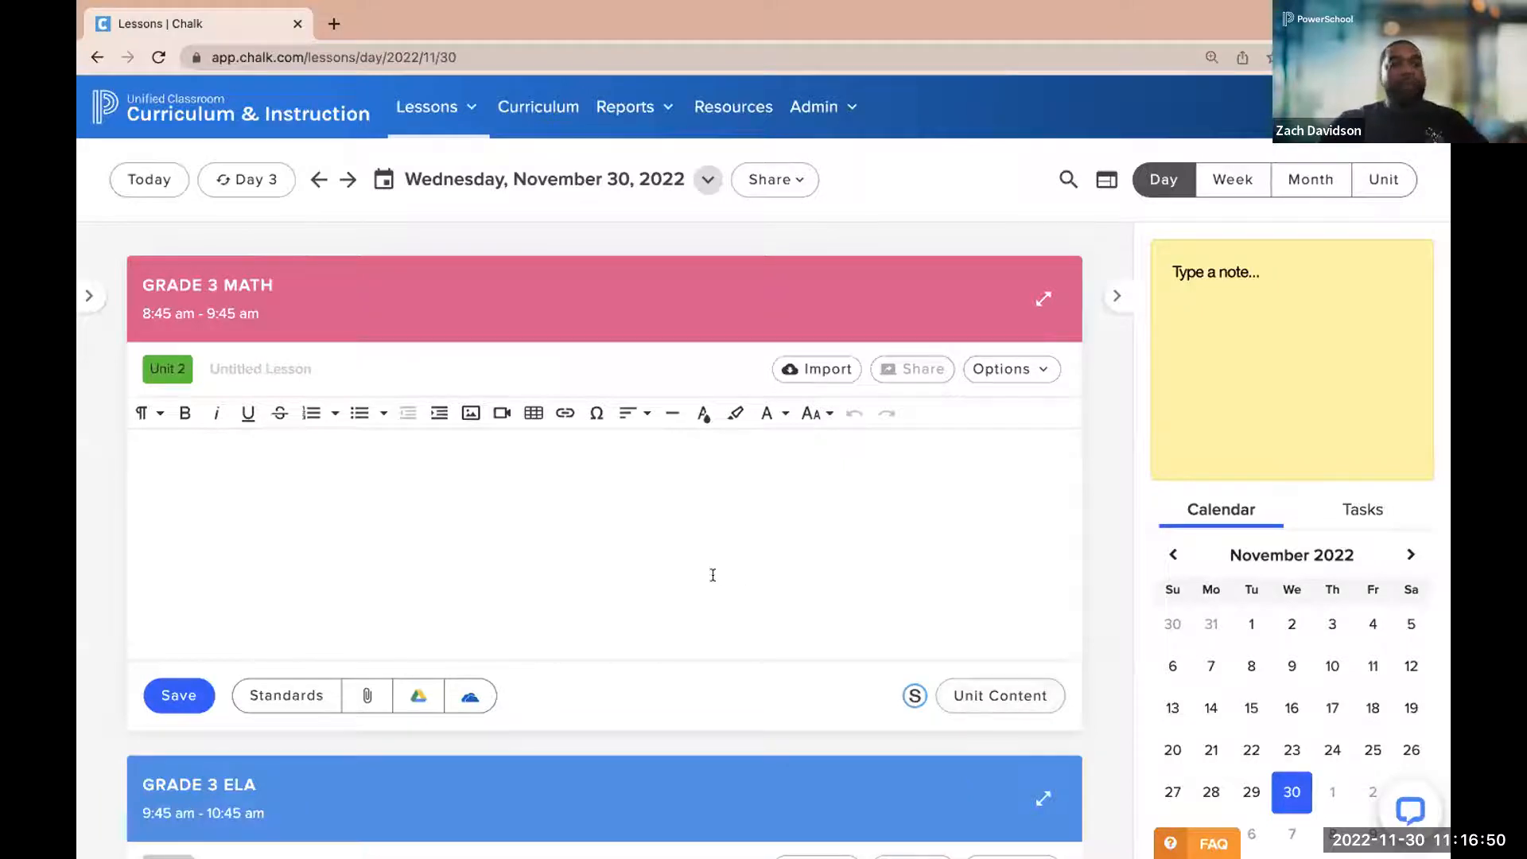
Review the Unit 2 content and add the Minecraft Math! assessment evidence with its standards to the top of the Grade 3 Math lesson
{"action": "left_click", "coordinate": [978, 700]}
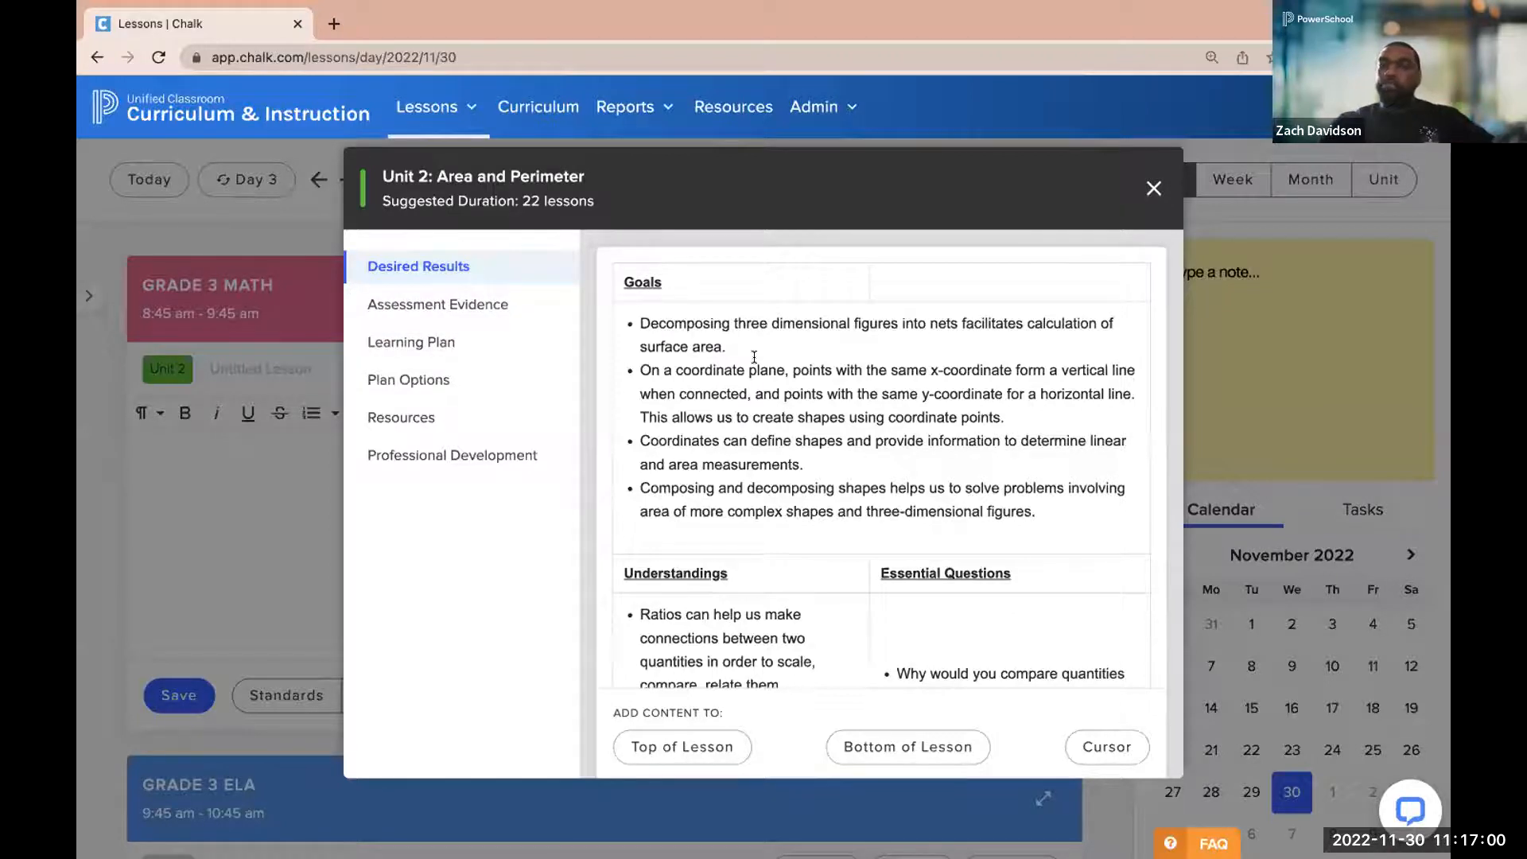
{"action": "scroll", "coordinate": [754, 357], "scroll_direction": "down", "scroll_amount": 5}
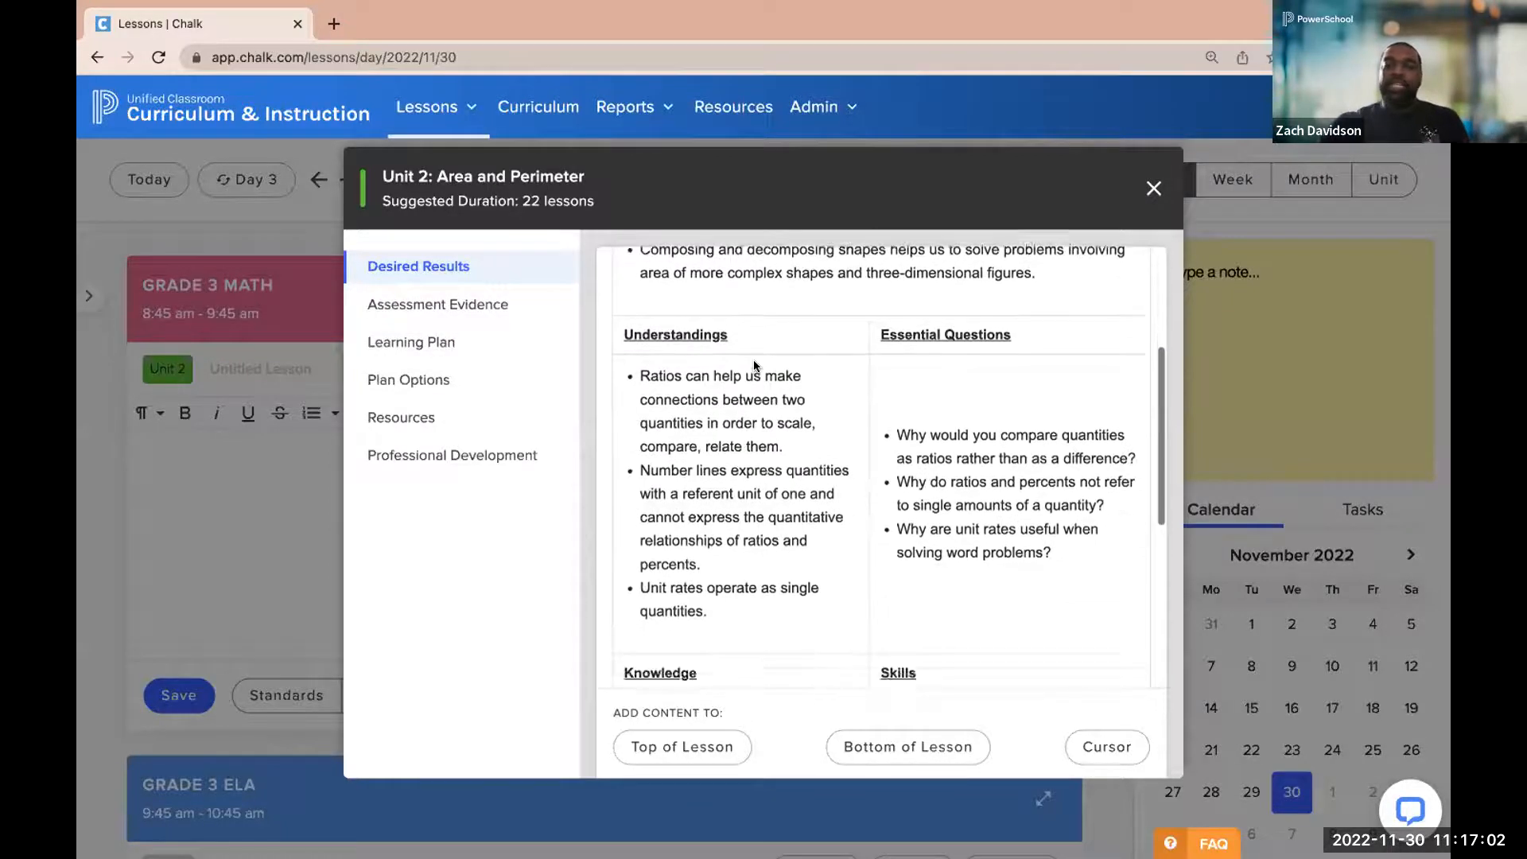
{"action": "scroll", "coordinate": [754, 359], "scroll_direction": "down", "scroll_amount": 2}
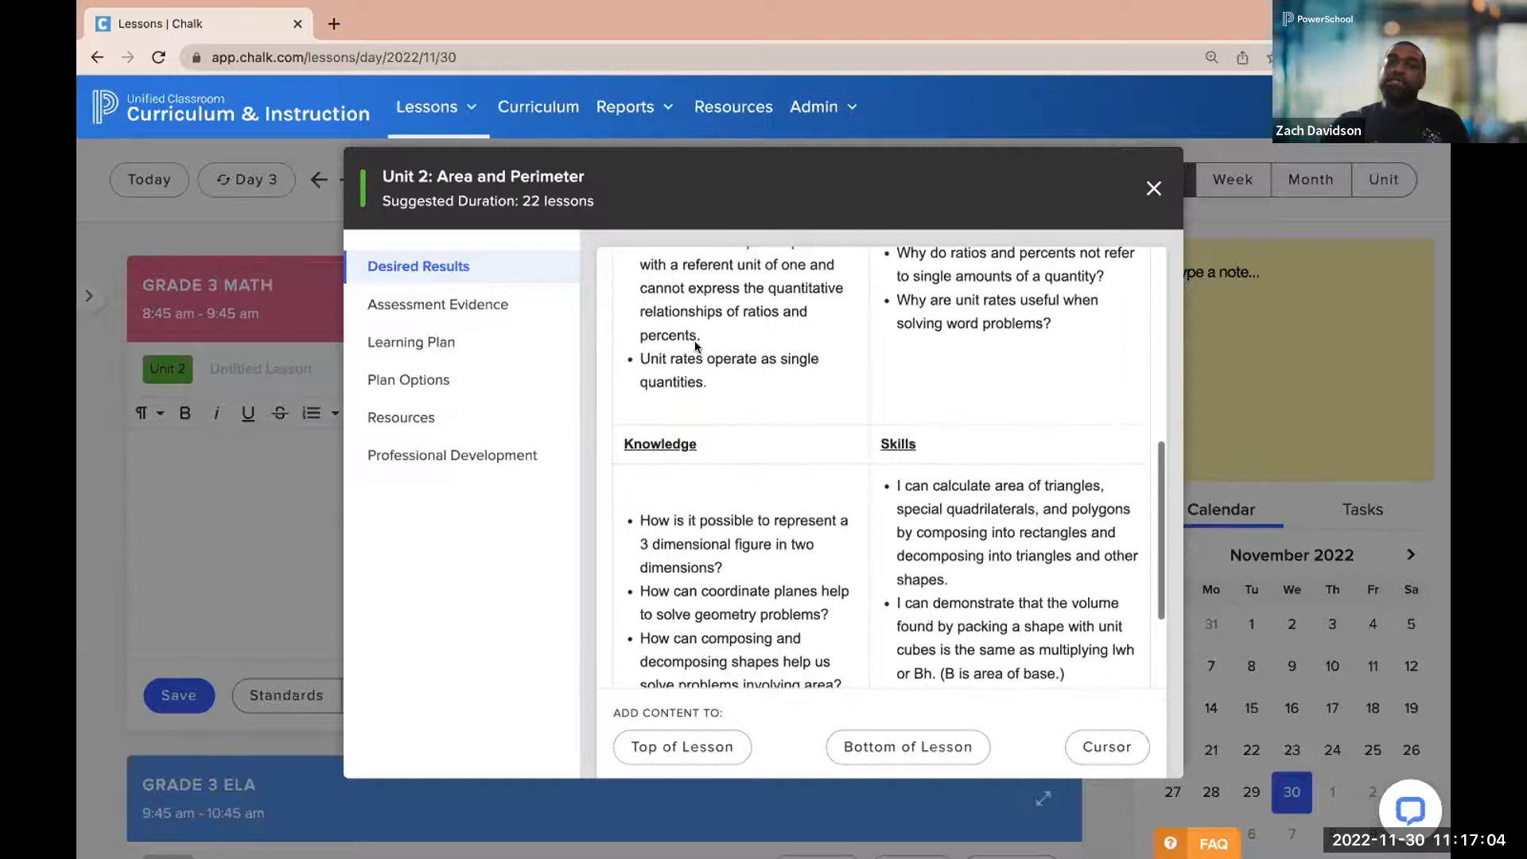
{"action": "left_click", "coordinate": [458, 305]}
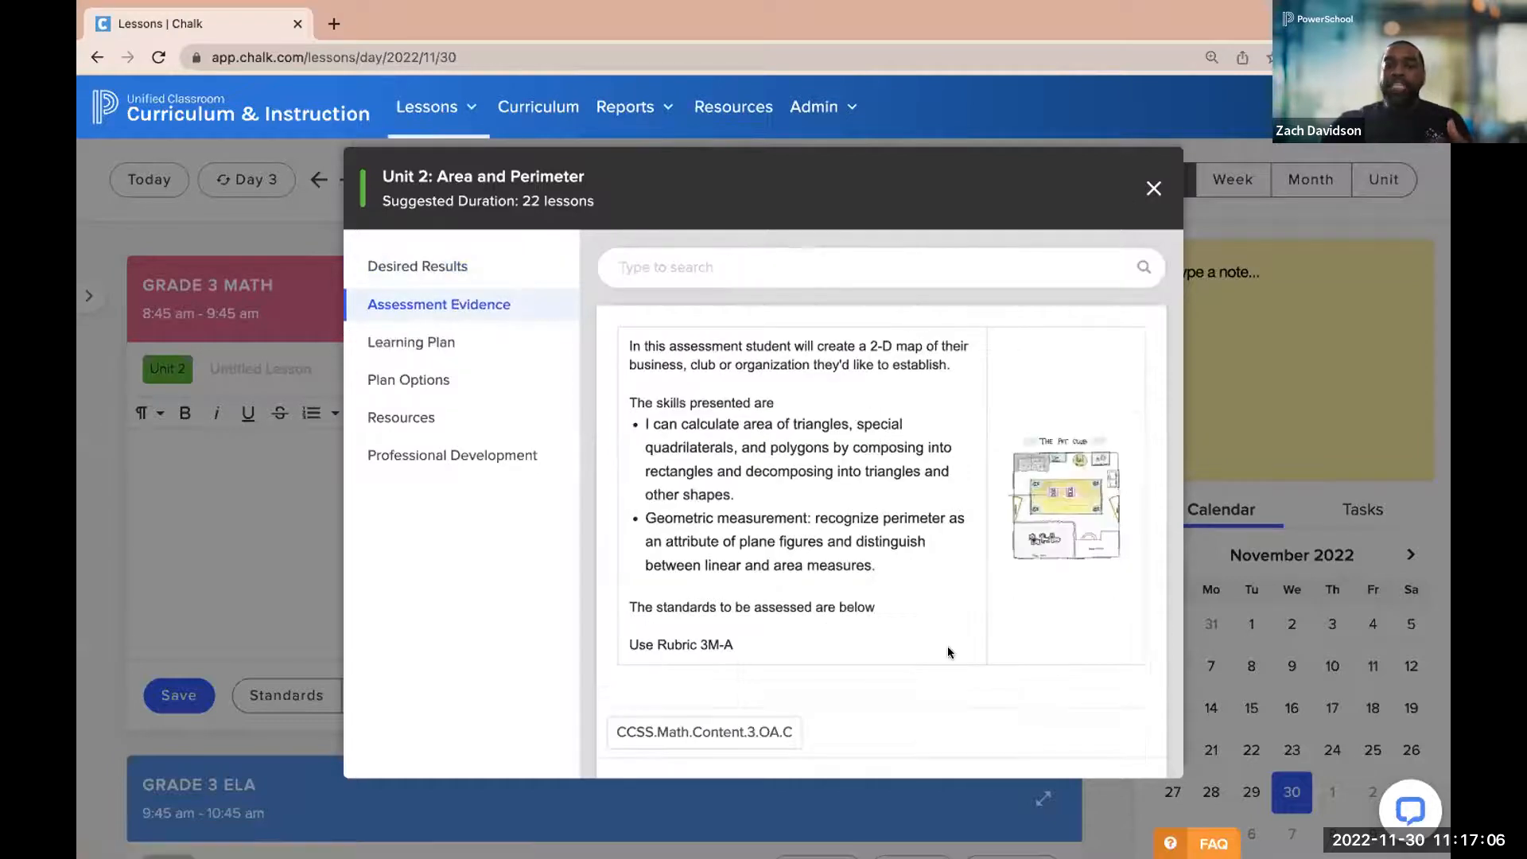
{"action": "scroll", "coordinate": [947, 648], "scroll_direction": "down", "scroll_amount": 5}
{"action": "scroll", "coordinate": [947, 645], "scroll_direction": "down", "scroll_amount": 5}
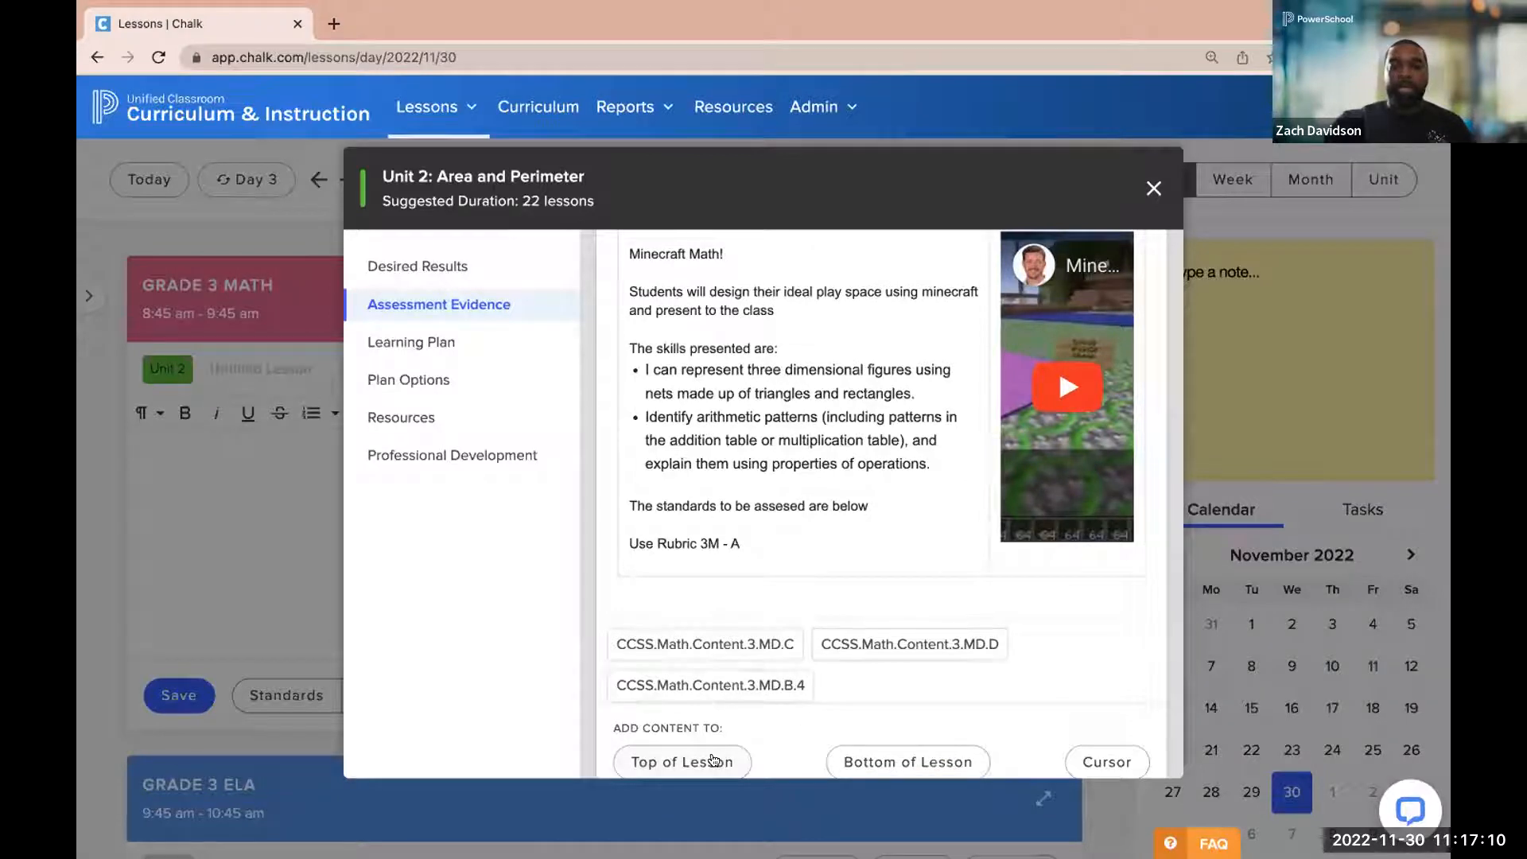
{"action": "scroll", "coordinate": [713, 660], "scroll_direction": "up", "scroll_amount": 1}
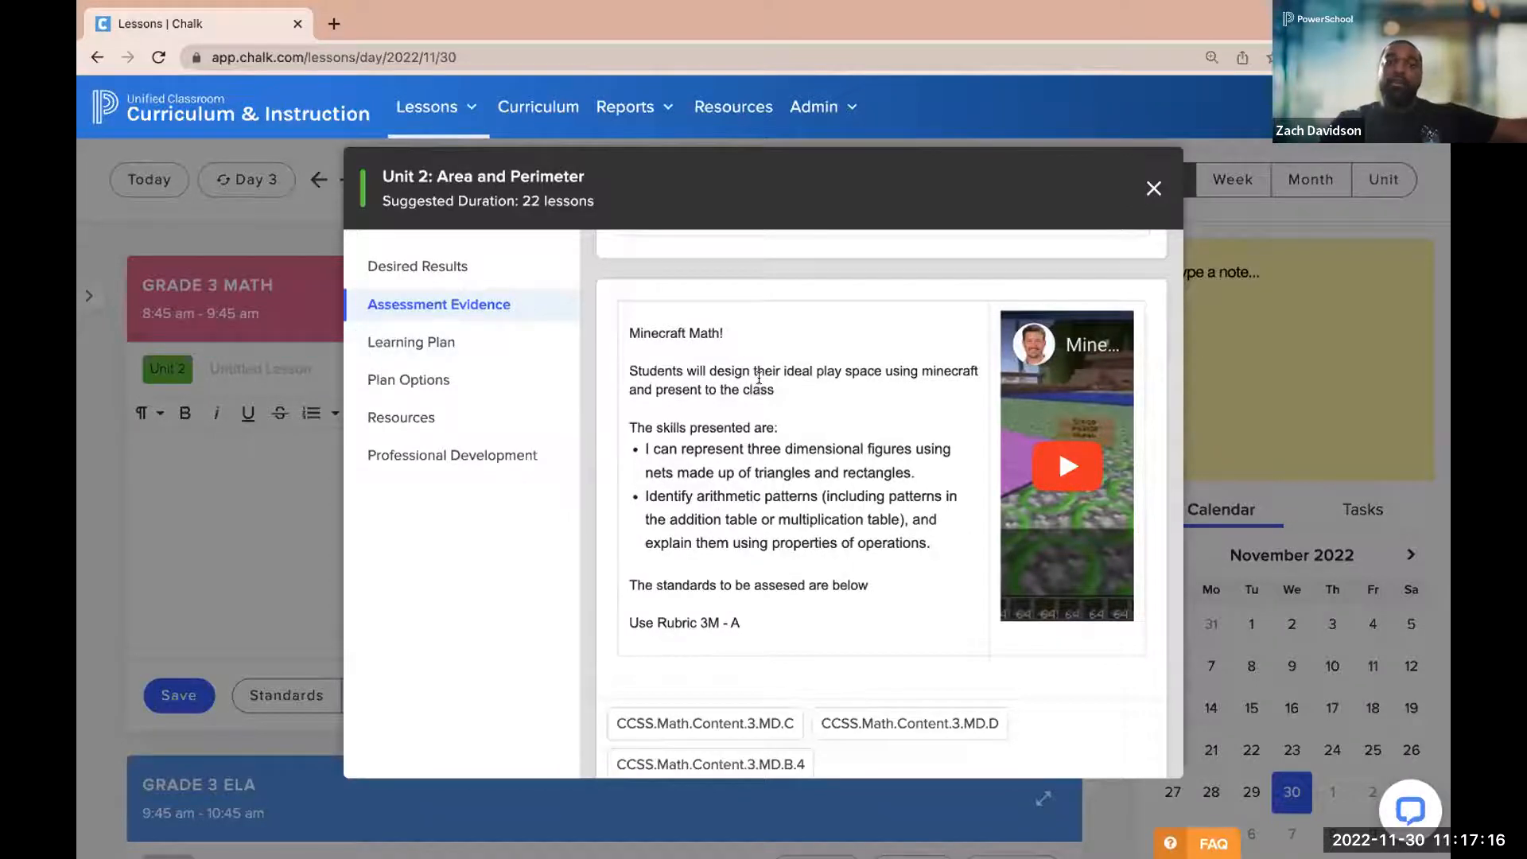
{"action": "scroll", "coordinate": [735, 662], "scroll_direction": "down", "scroll_amount": 1}
{"action": "scroll", "coordinate": [733, 658], "scroll_direction": "down", "scroll_amount": 2}
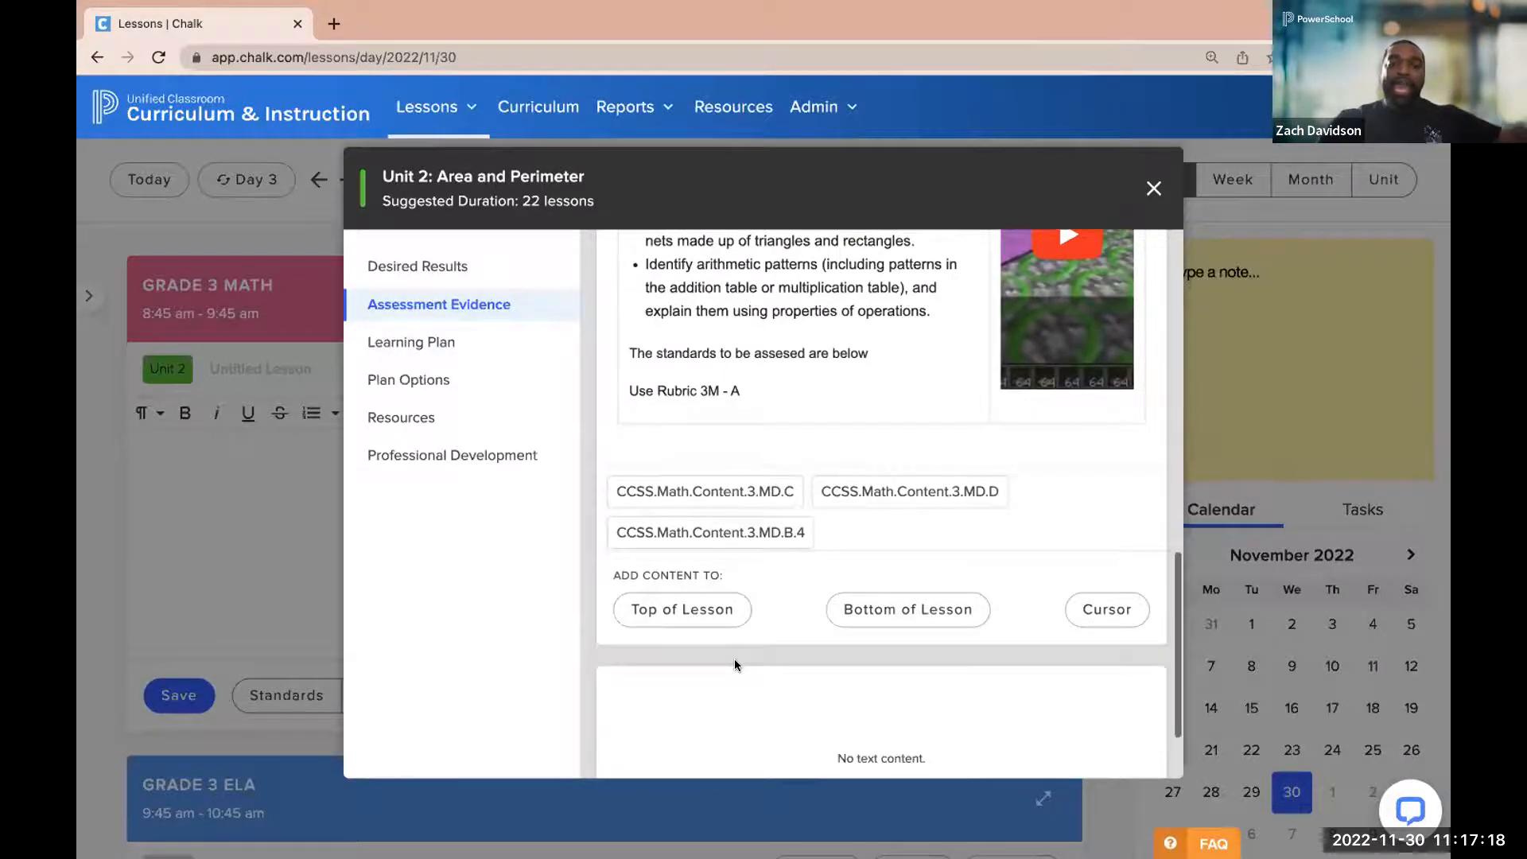
{"action": "left_click", "coordinate": [668, 611]}
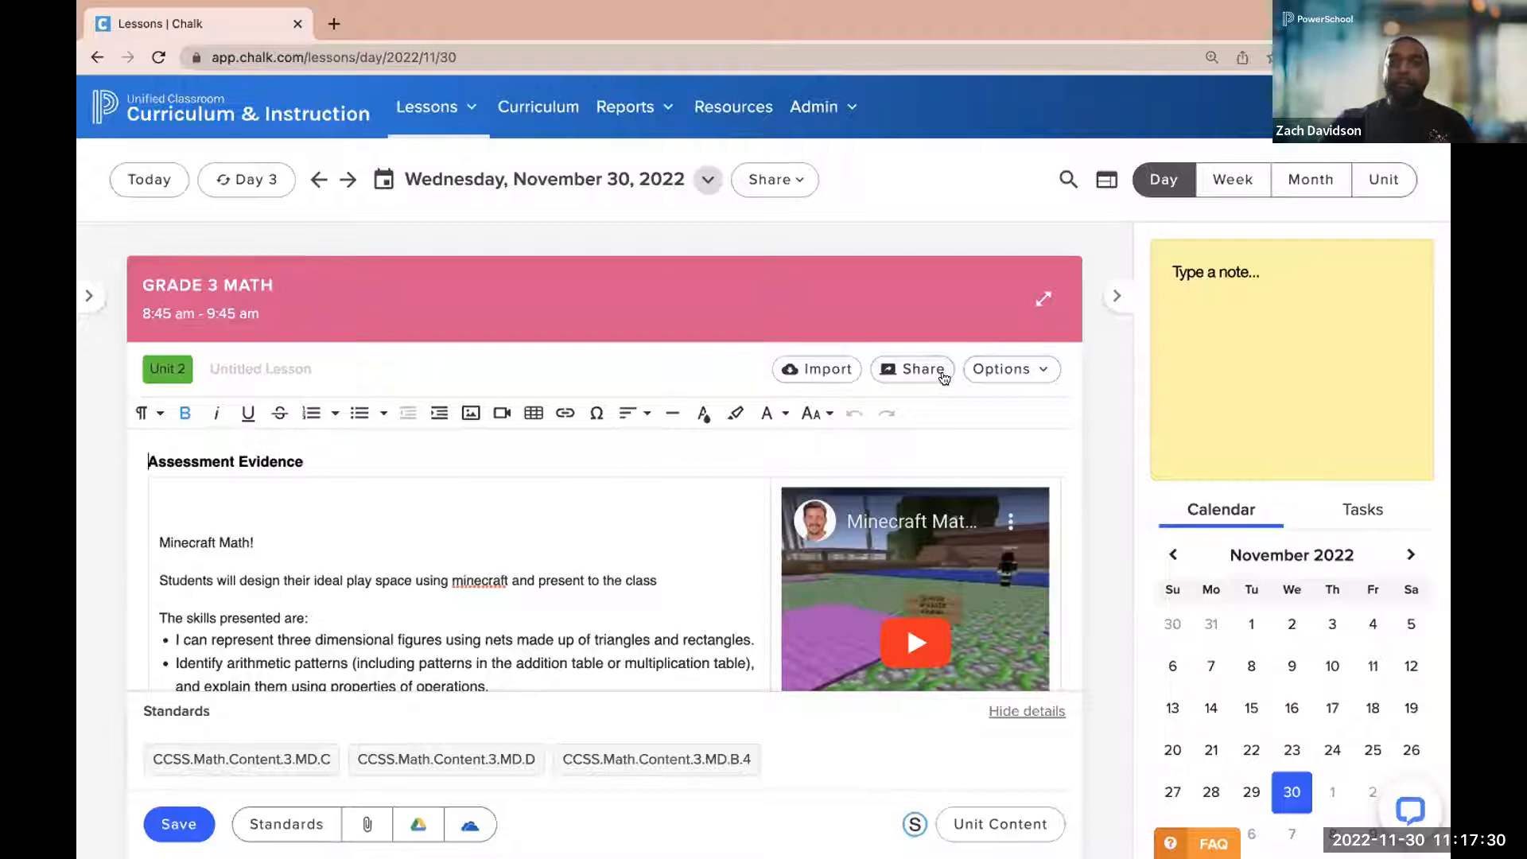
Share the lesson to the Schoology course Grade 3 - Math as a file in the Materials, titled "Goals for Today"
{"action": "left_click", "coordinate": [993, 368]}
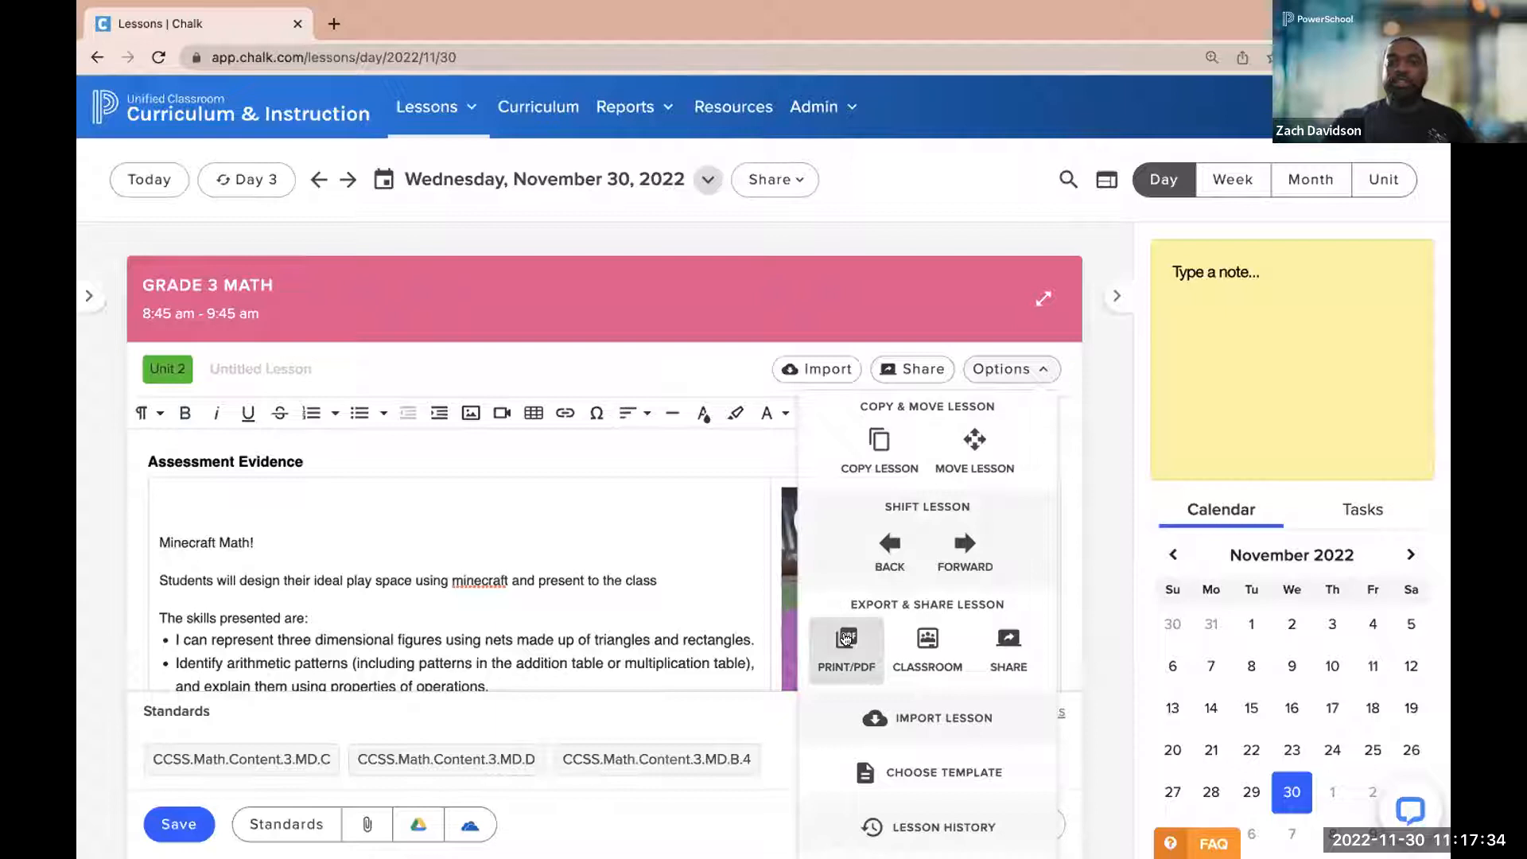
{"action": "left_click", "coordinate": [907, 363]}
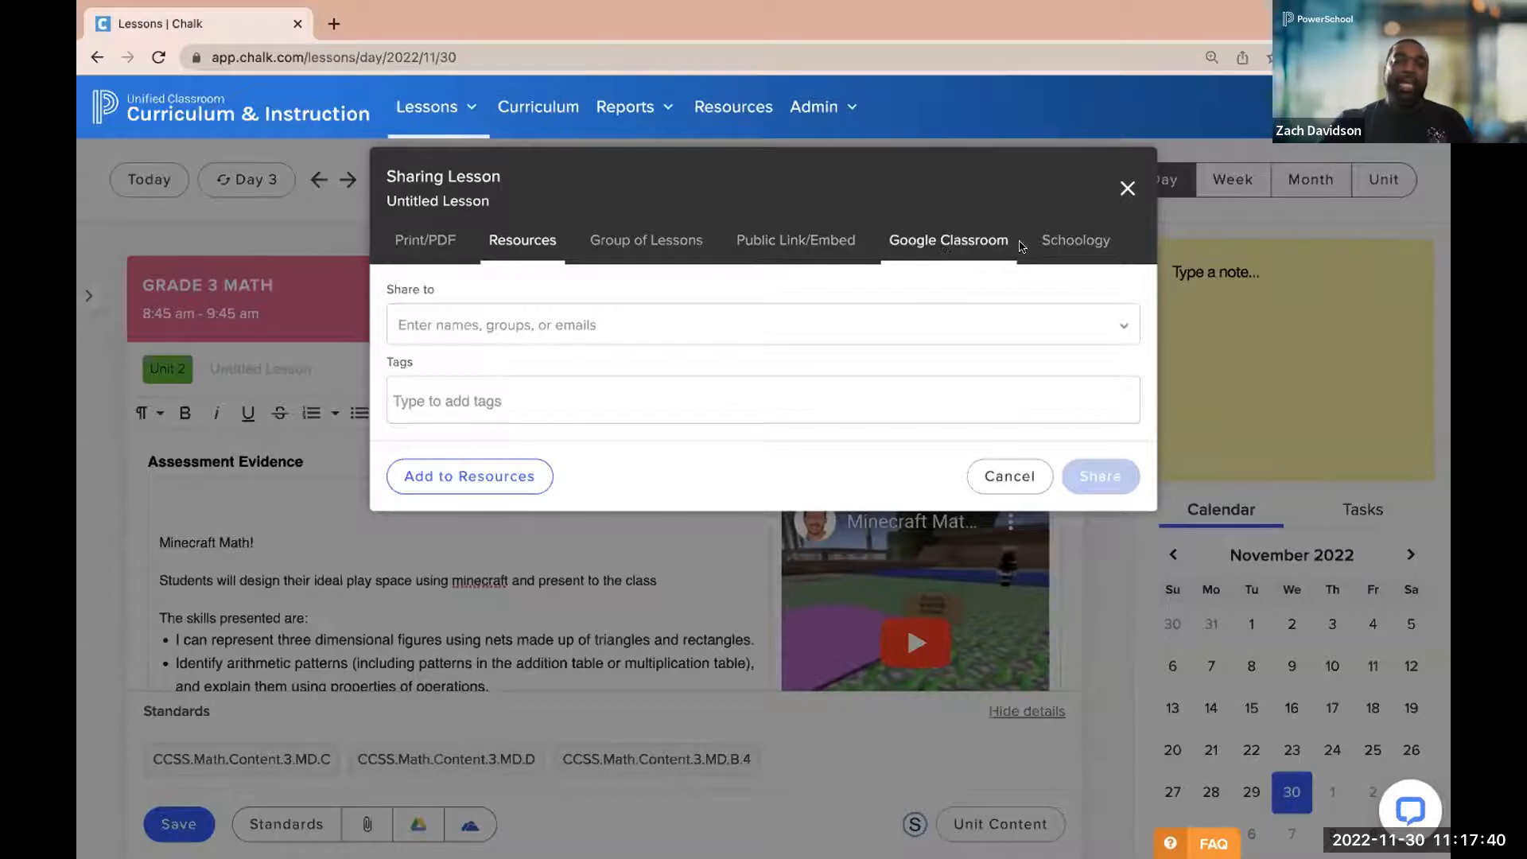
{"action": "left_click", "coordinate": [1047, 240]}
{"action": "left_click", "coordinate": [628, 479]}
{"action": "left_click", "coordinate": [521, 529]}
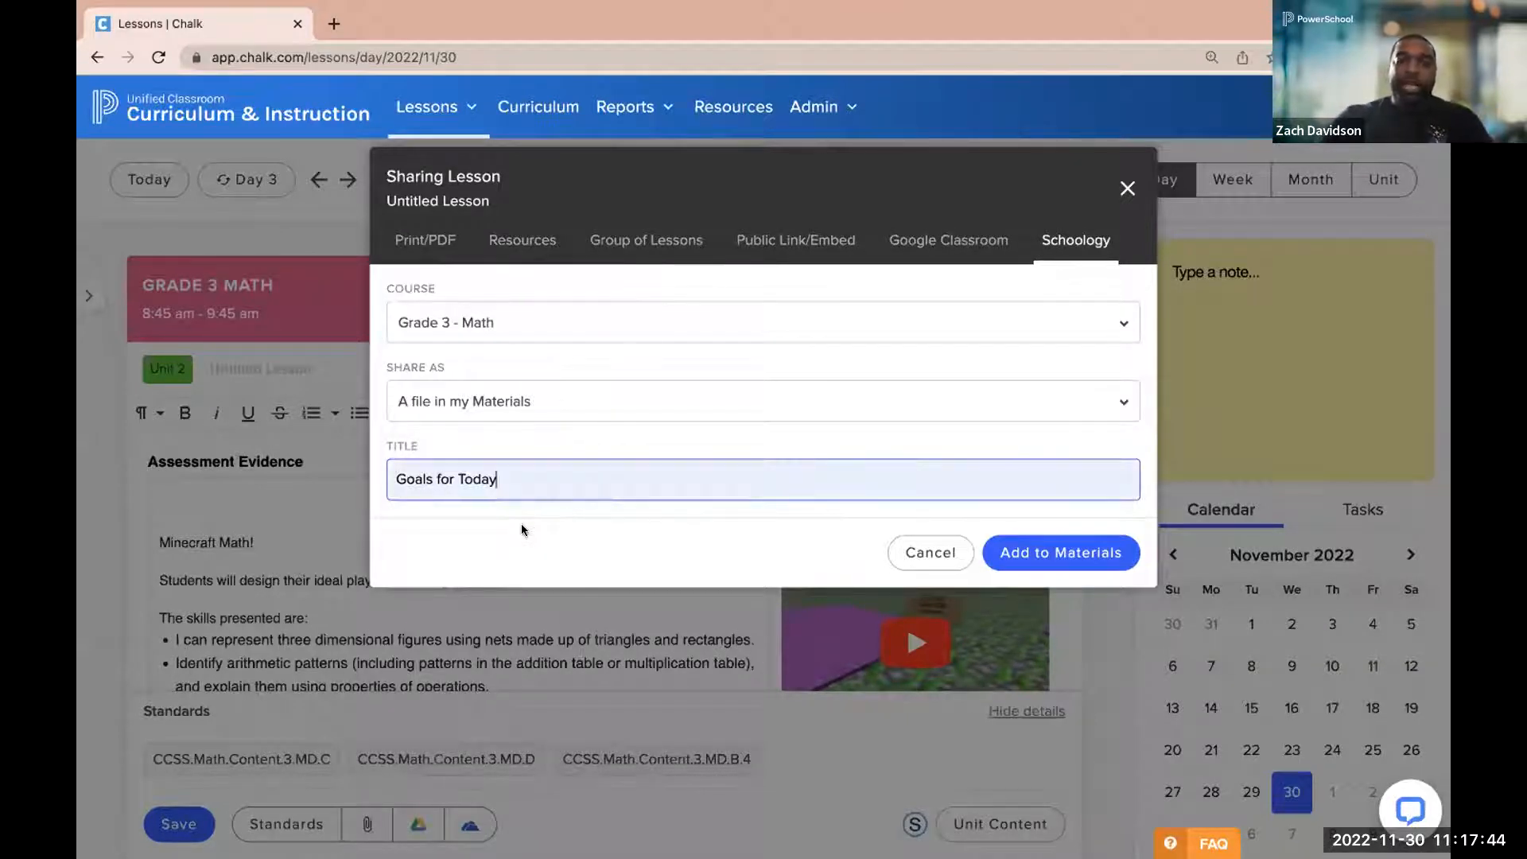
{"action": "left_click", "coordinate": [1051, 554]}
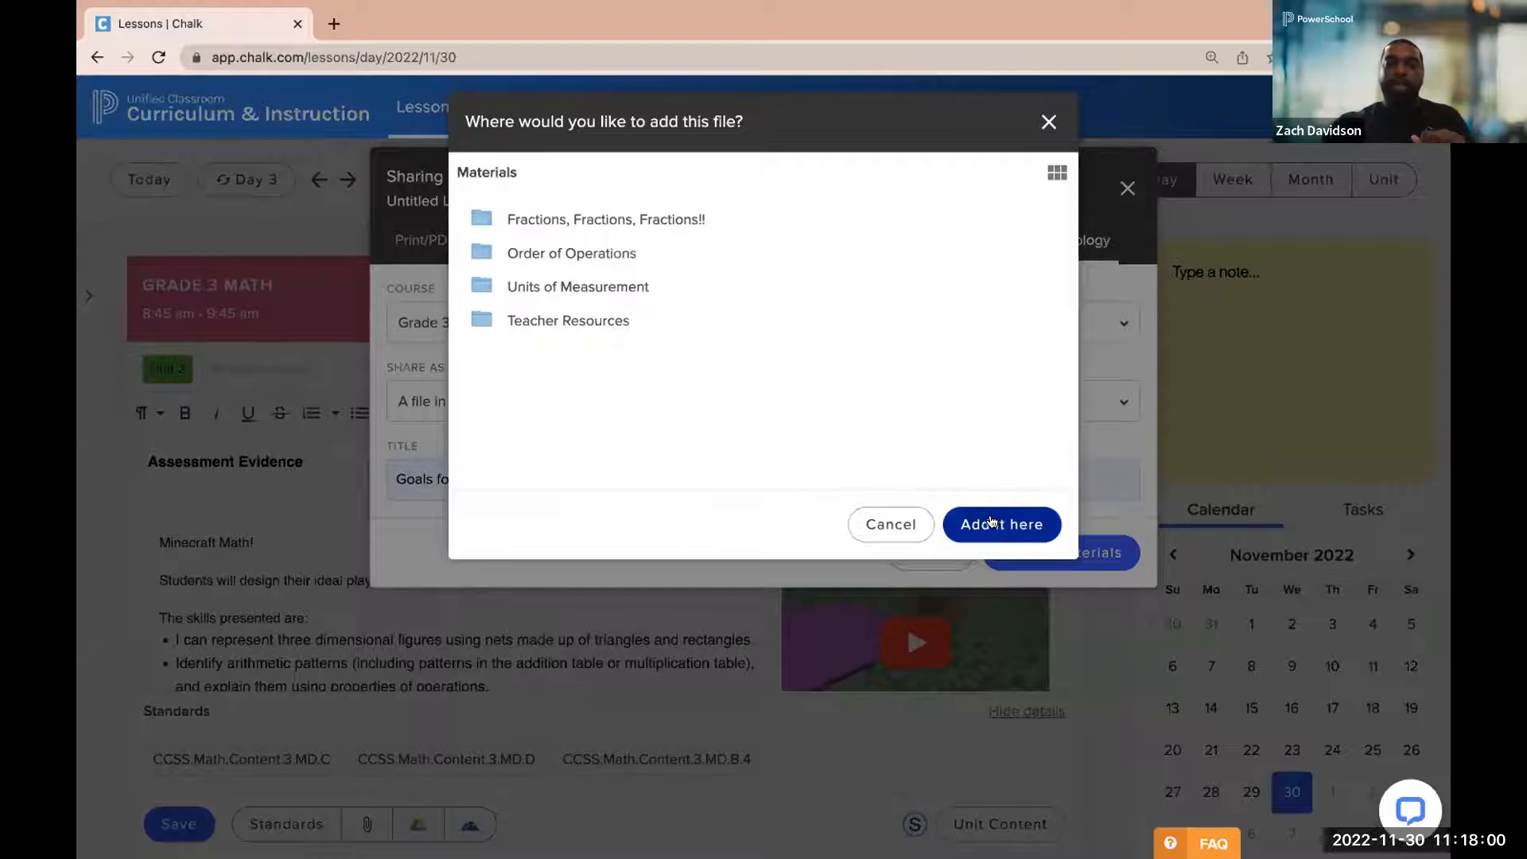
{"action": "left_click", "coordinate": [990, 522]}
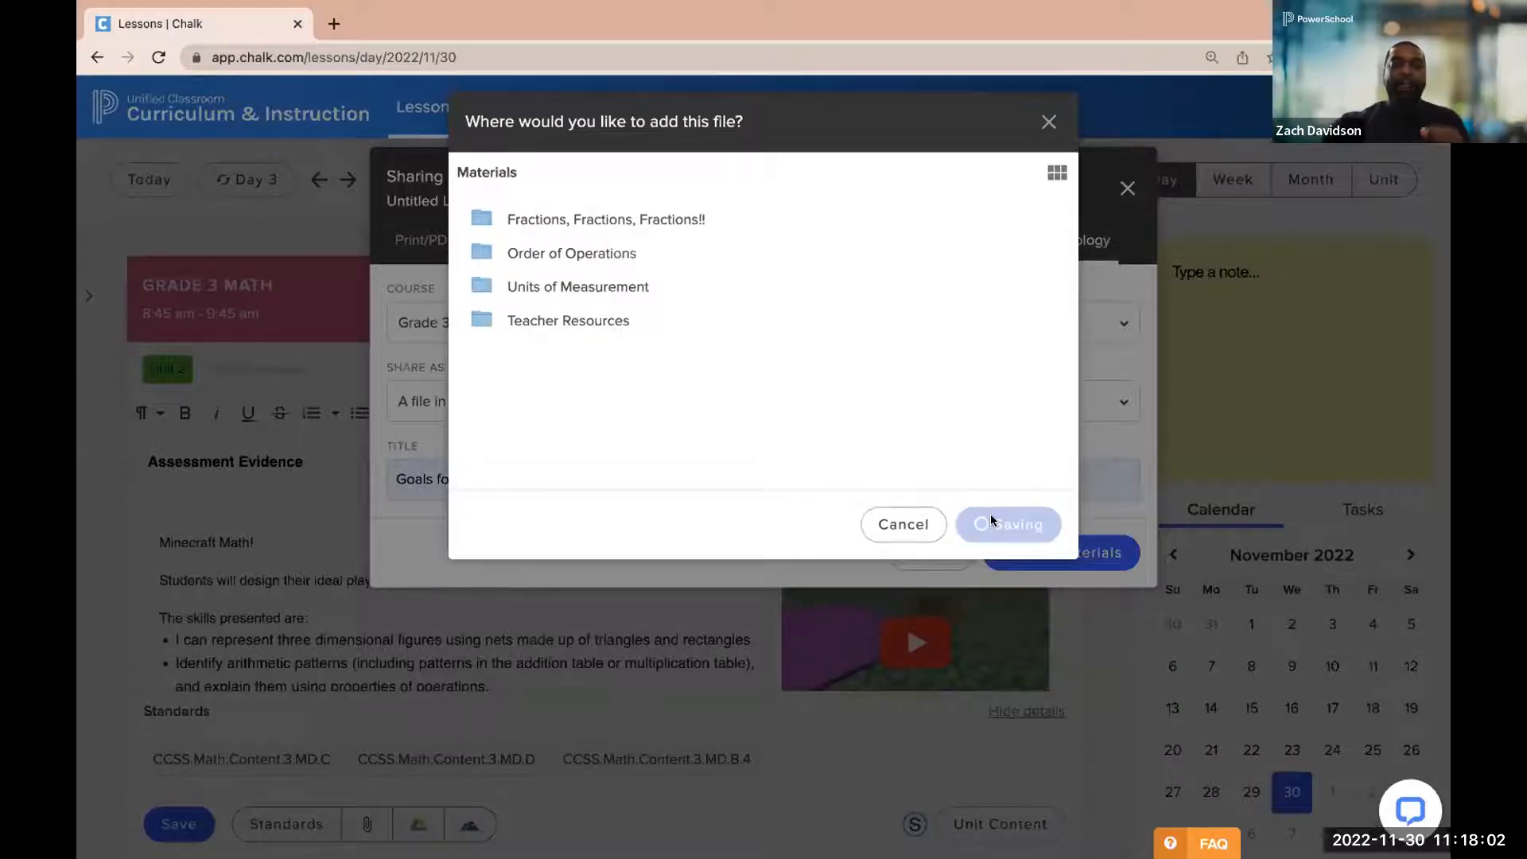
Review the shared Goals for Today lesson in Schoology and go to the materials of the Grade 3: Math course
{"action": "left_click", "coordinate": [1010, 691]}
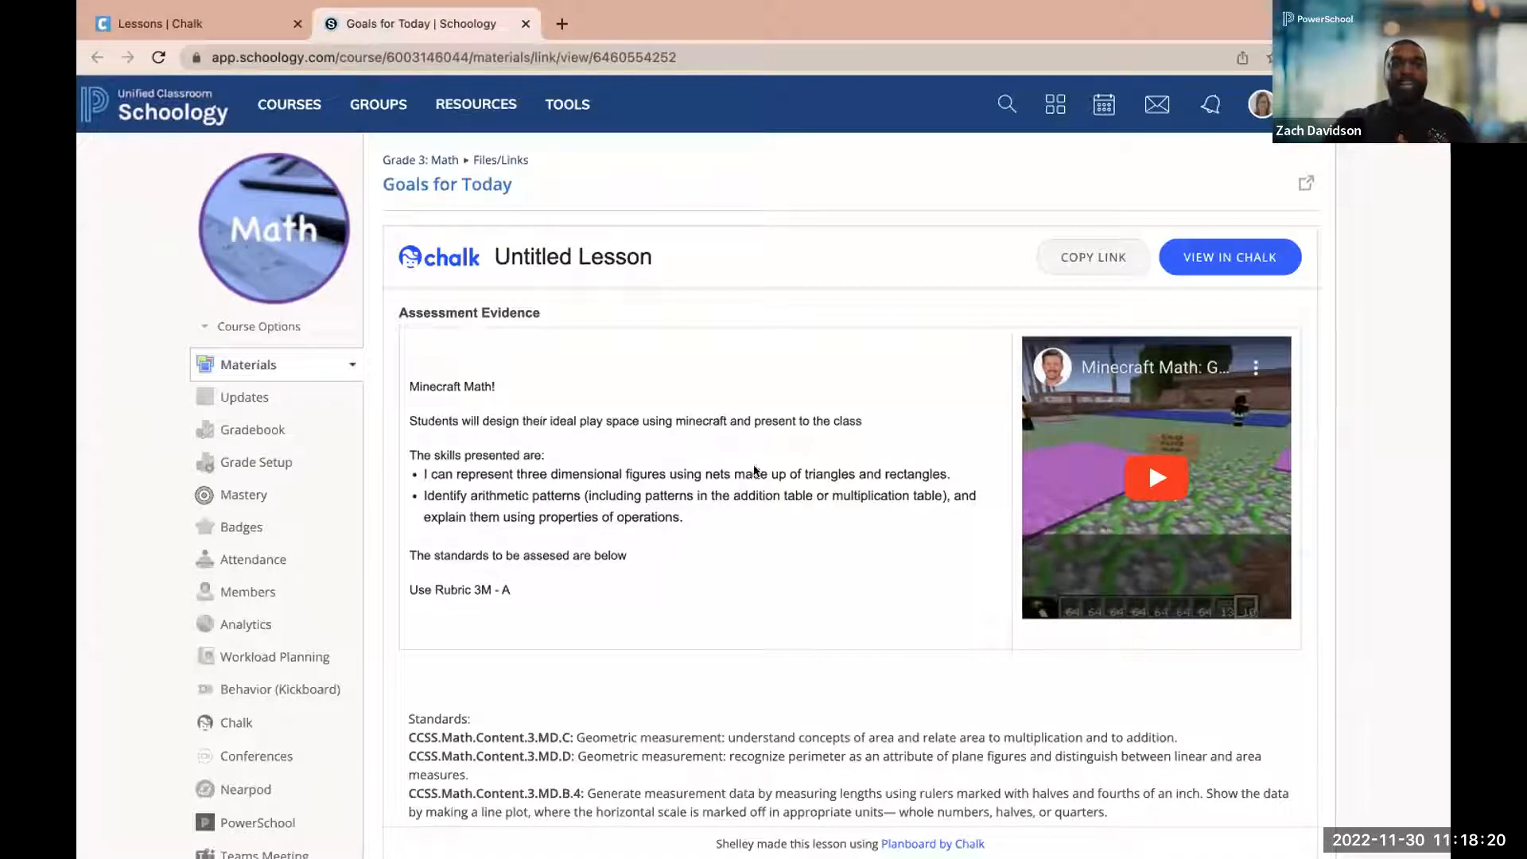
{"action": "left_click", "coordinate": [455, 184]}
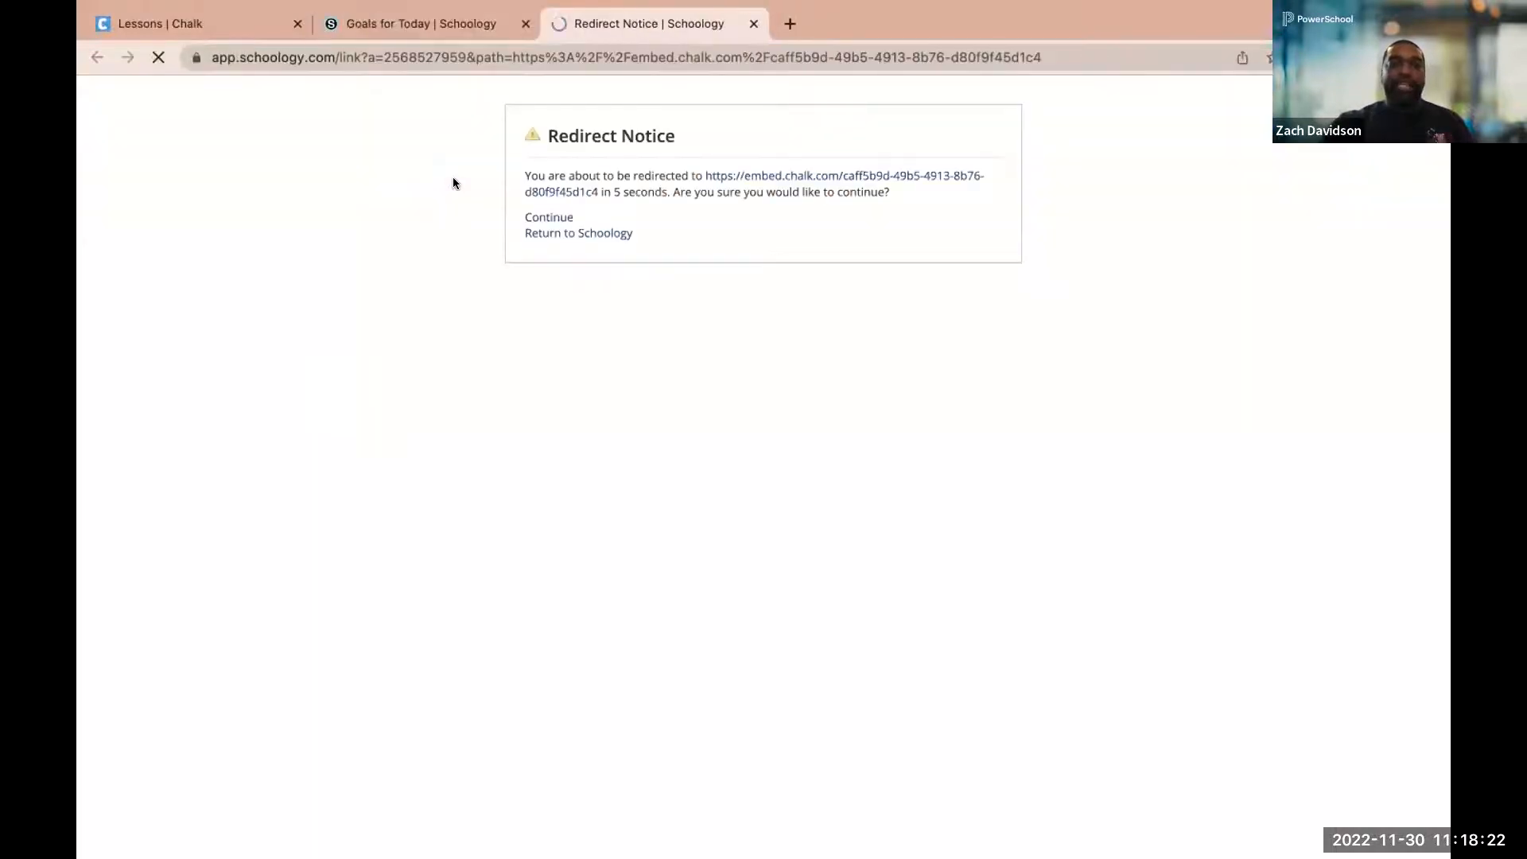
{"action": "left_click", "coordinate": [447, 17]}
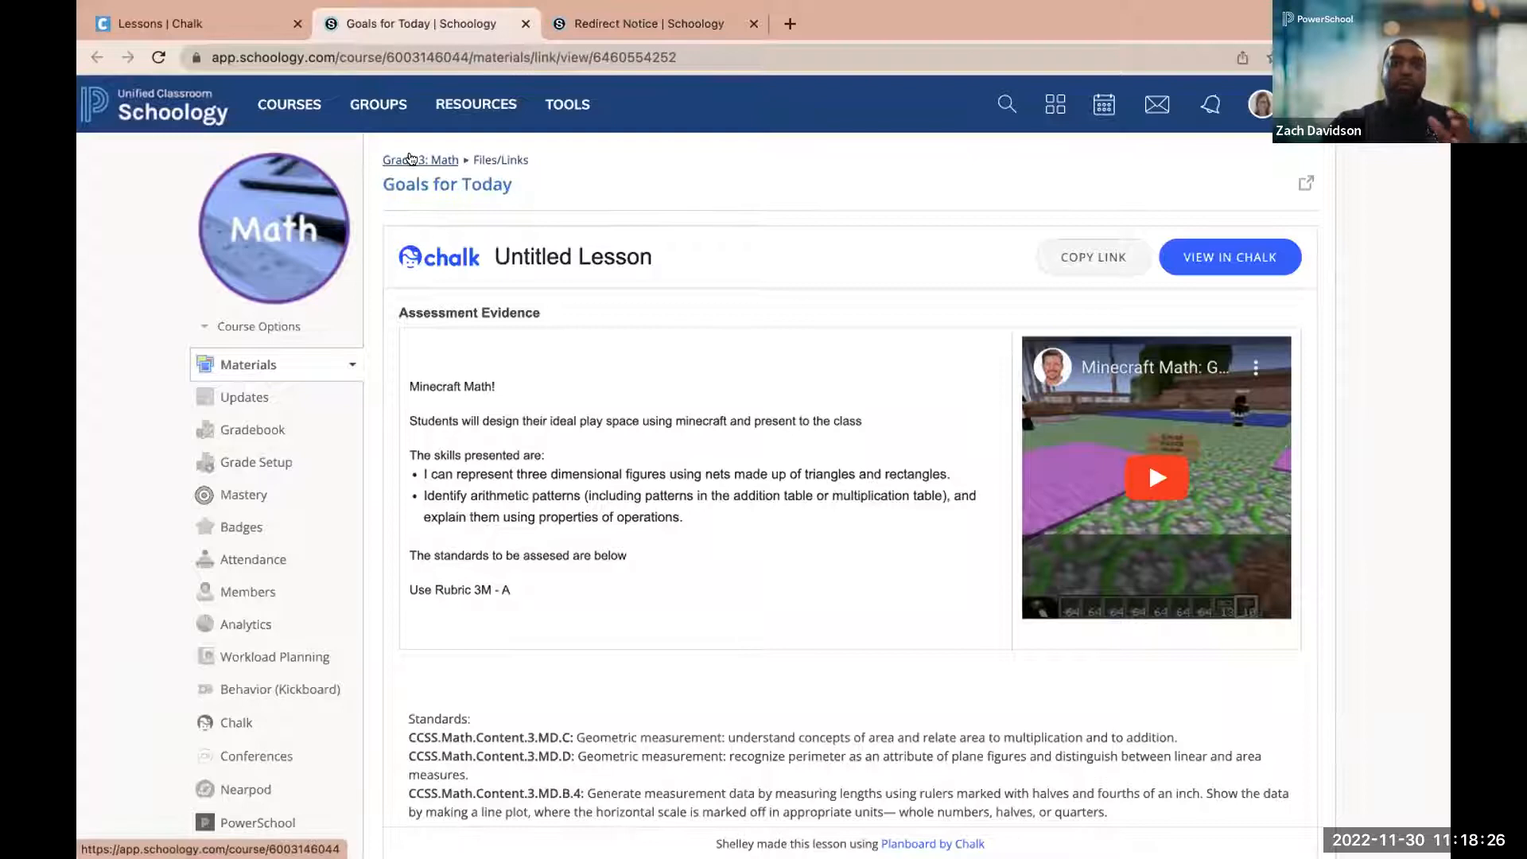
{"action": "left_click", "coordinate": [411, 159]}
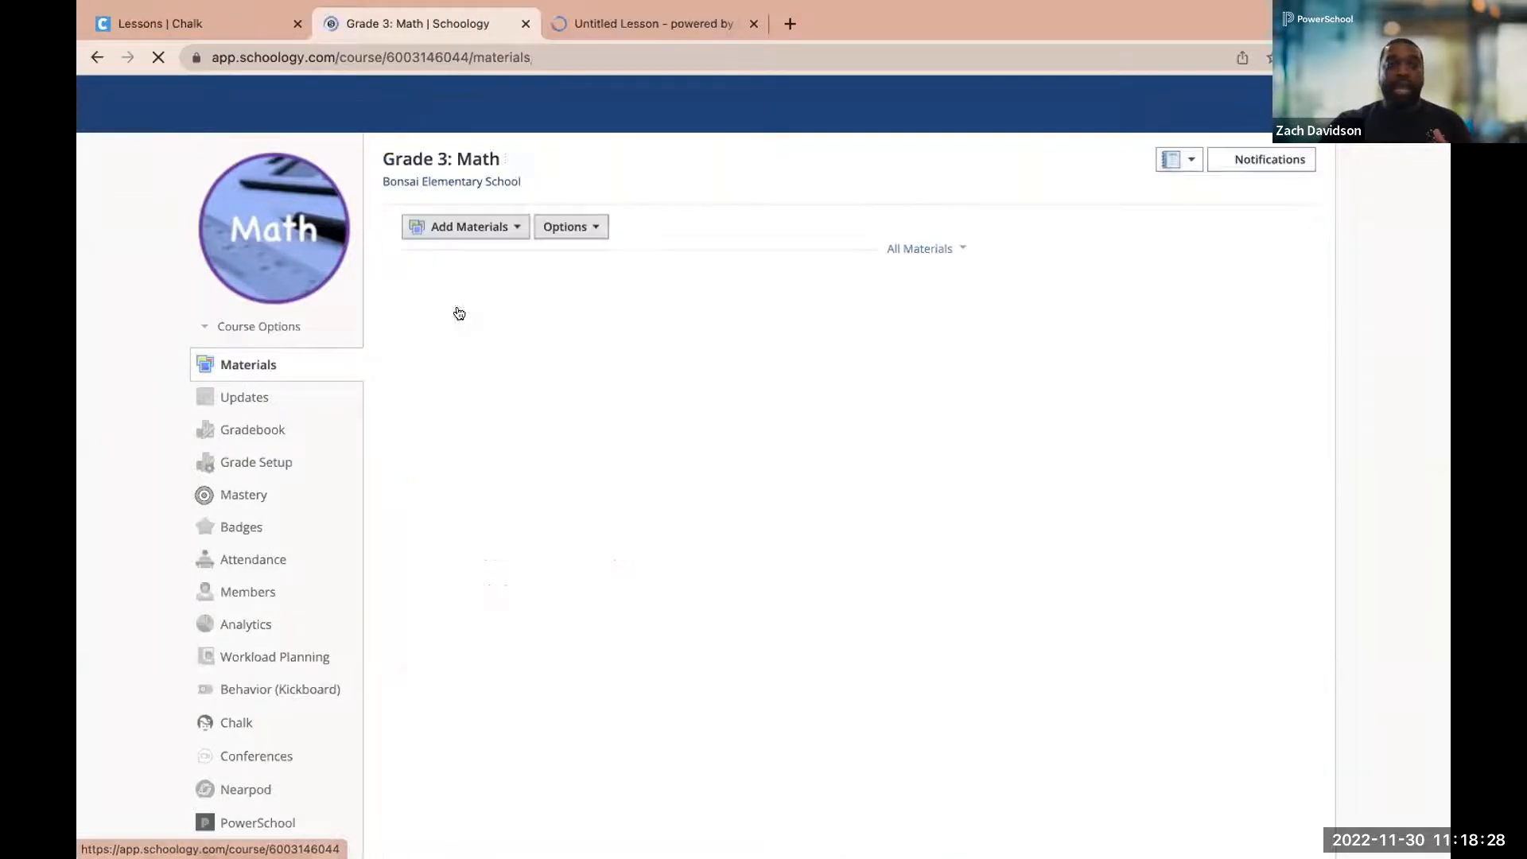
Move the Goals for Today link above the Fractions, Fractions, Fractions!! folder as the first item in the course materials
{"action": "scroll", "coordinate": [464, 518], "scroll_direction": "down", "scroll_amount": 4}
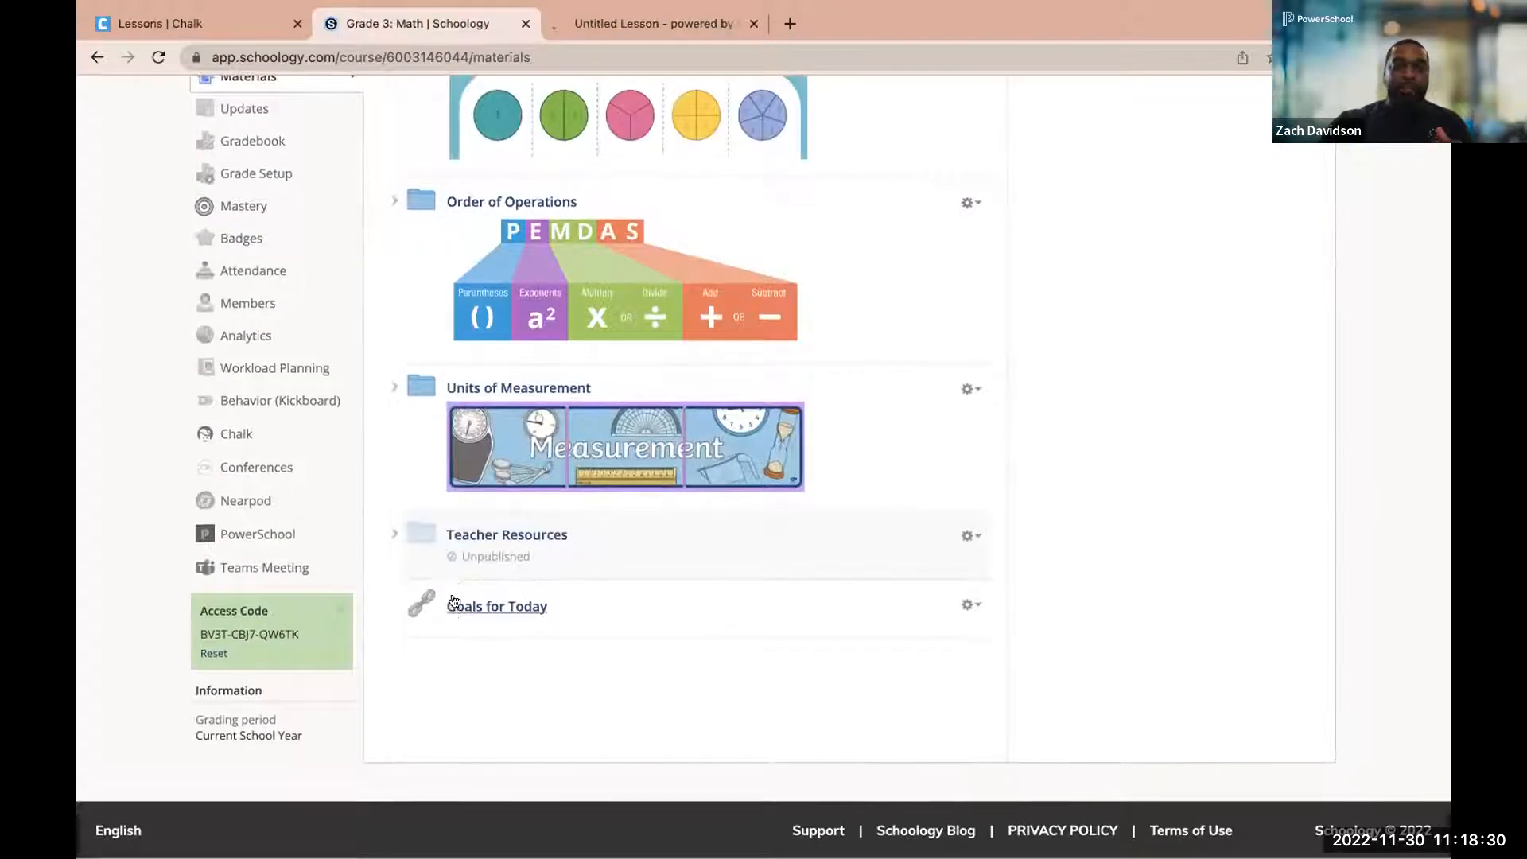
{"action": "left_click_drag", "start_coordinate": [454, 609], "coordinate": [455, 265]}
{"action": "scroll", "coordinate": [374, 504], "scroll_direction": "up", "scroll_amount": 2}
{"action": "scroll", "coordinate": [378, 502], "scroll_direction": "up", "scroll_amount": 2}
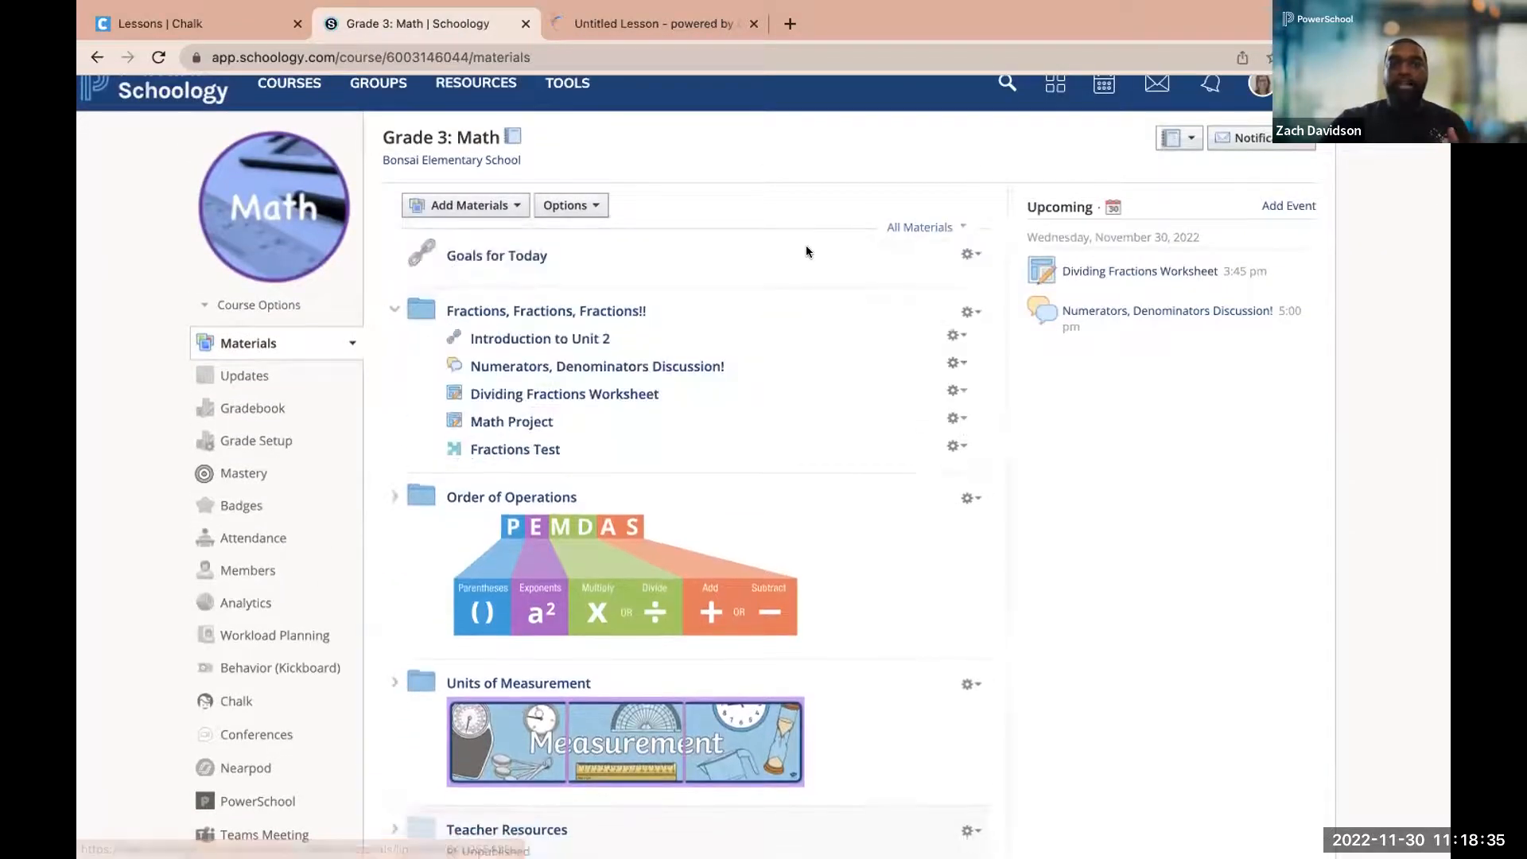
Unpublish the Goals for Today link and move it into the Fractions, Fractions, Fractions!! folder, directly below Introduction to Unit 2
{"action": "left_click", "coordinate": [970, 254]}
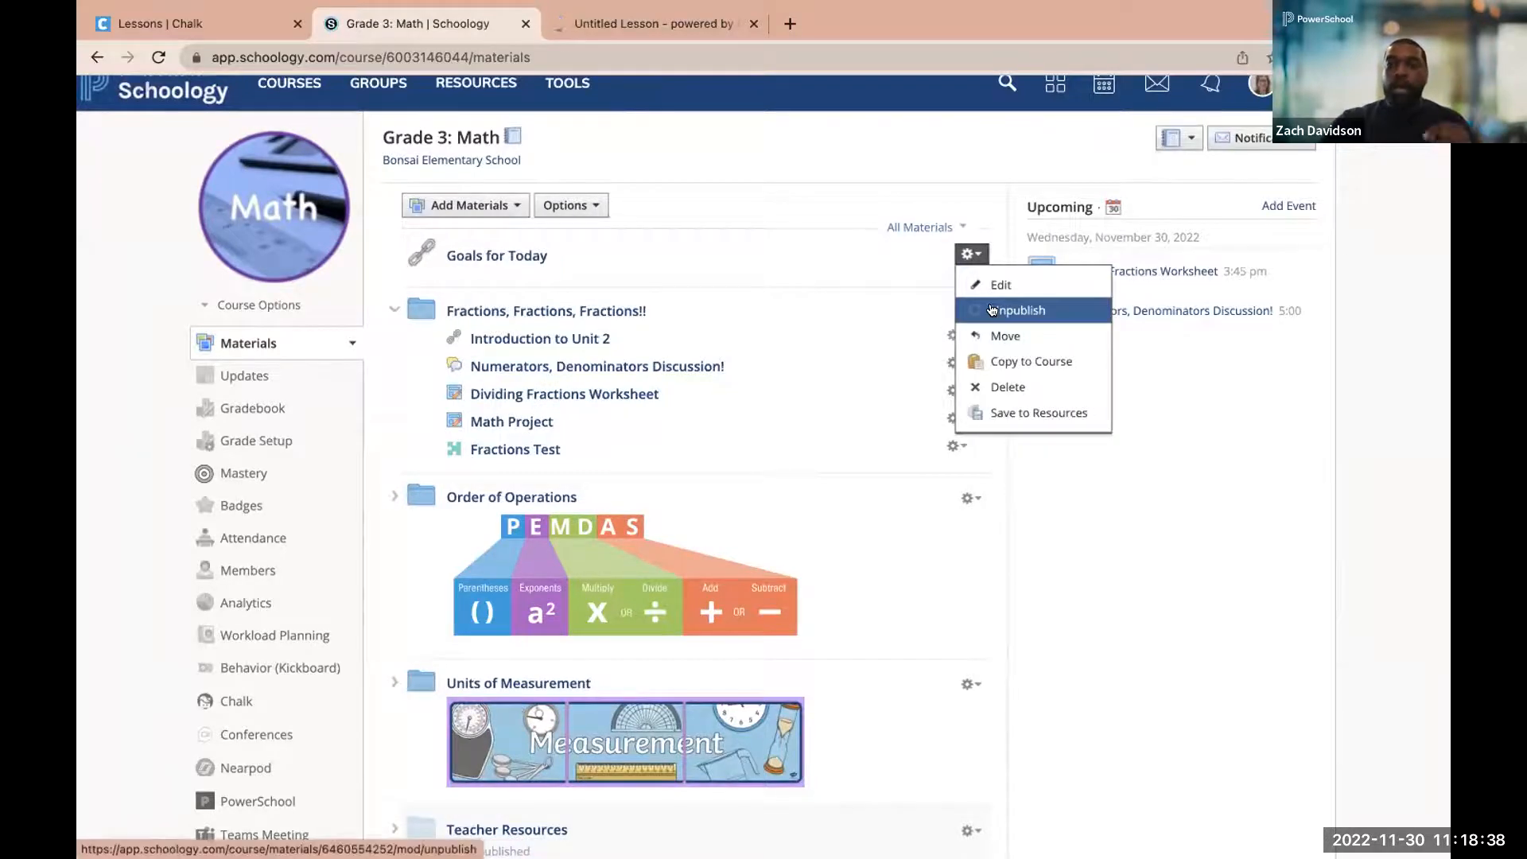
{"action": "left_click", "coordinate": [1002, 310]}
{"action": "left_click", "coordinate": [722, 345]}
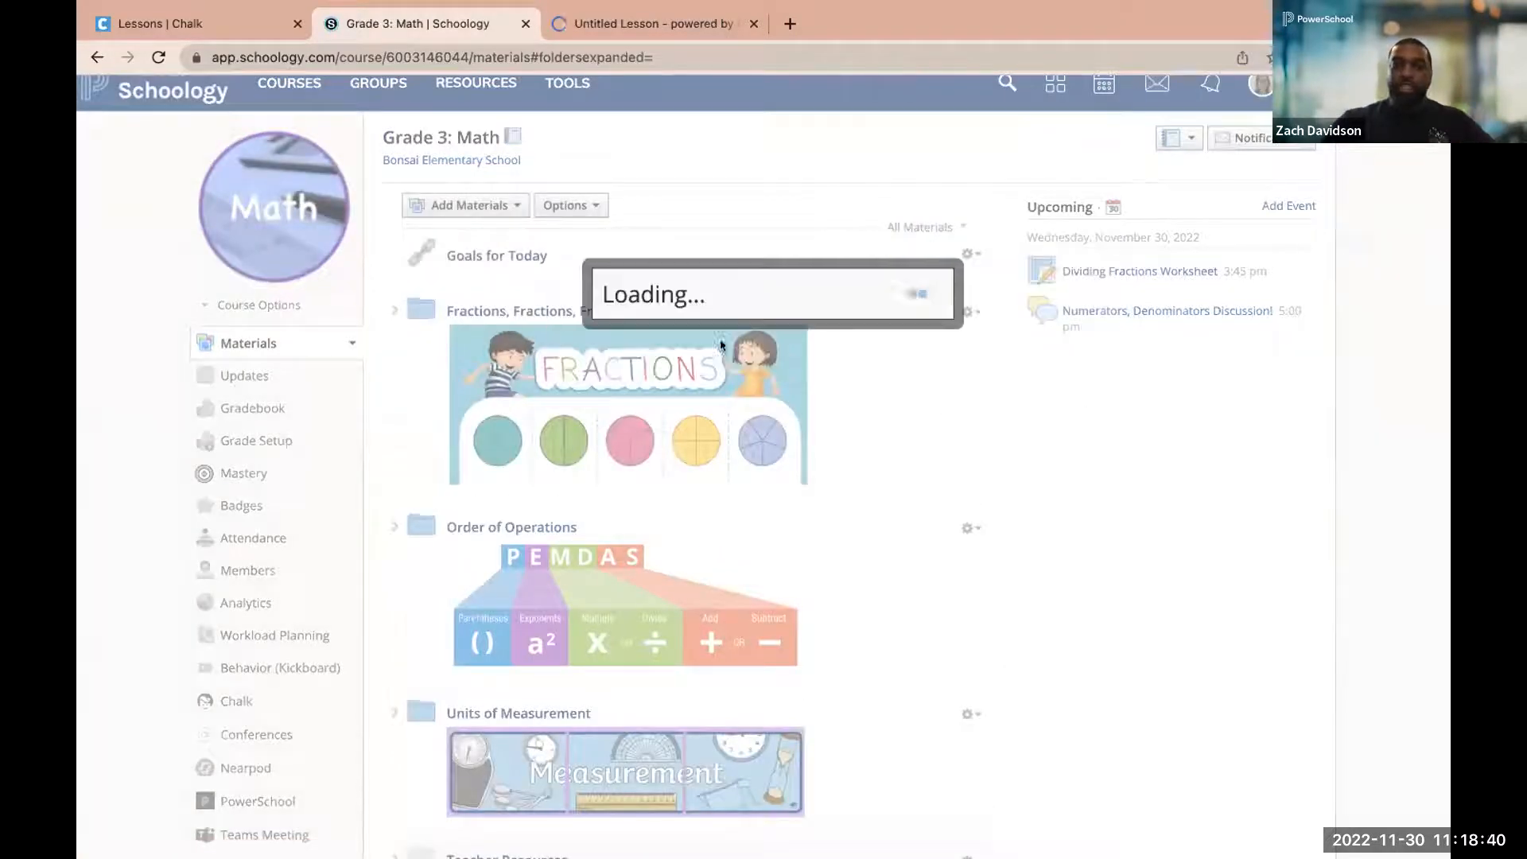
{"action": "mouse_move", "coordinate": [487, 282]}
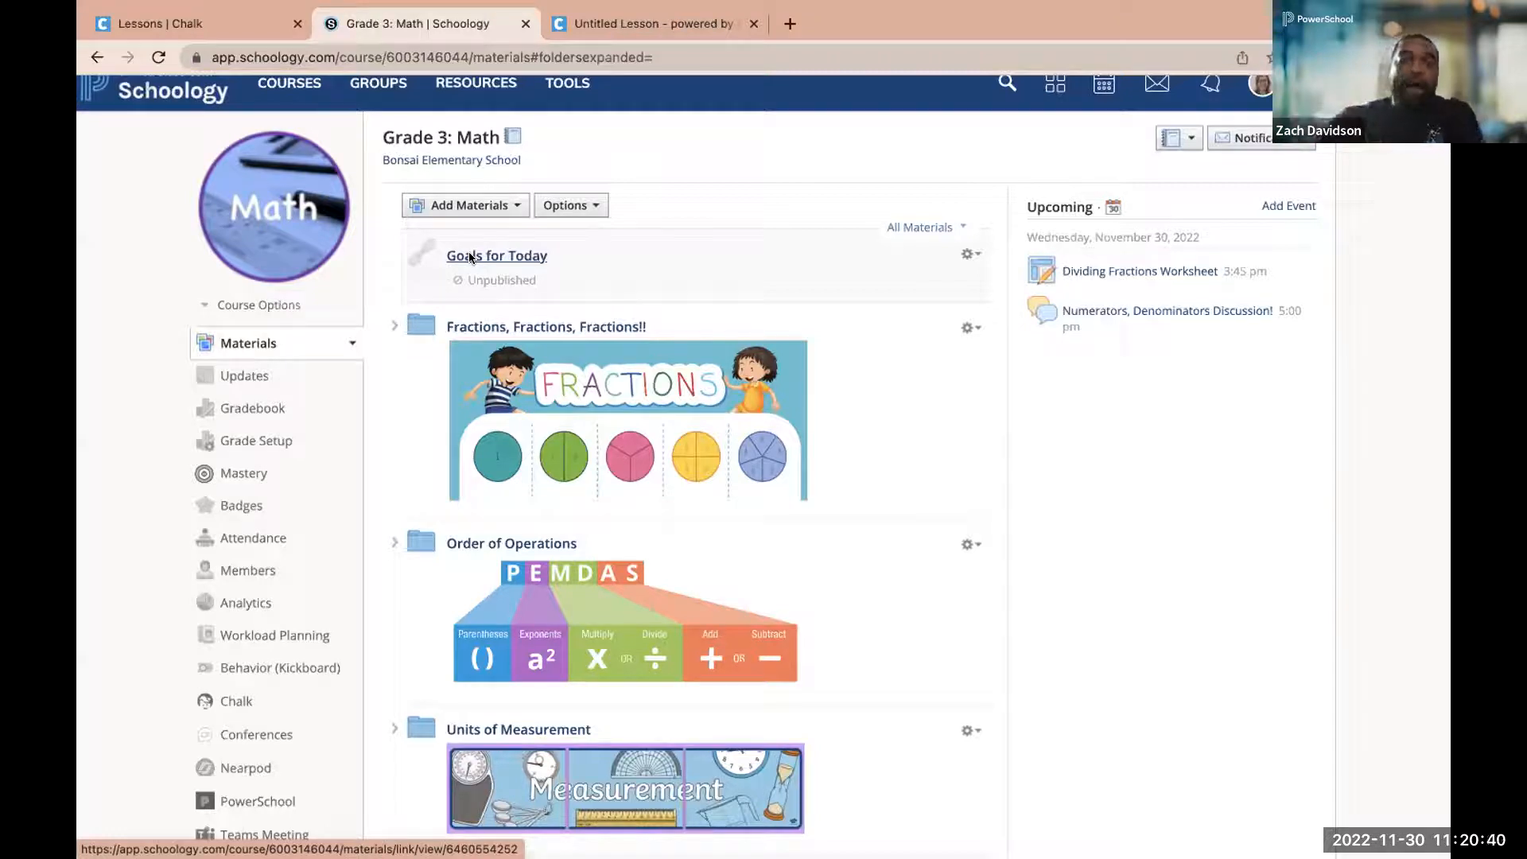
{"action": "left_click_drag", "start_coordinate": [469, 259], "coordinate": [510, 296]}
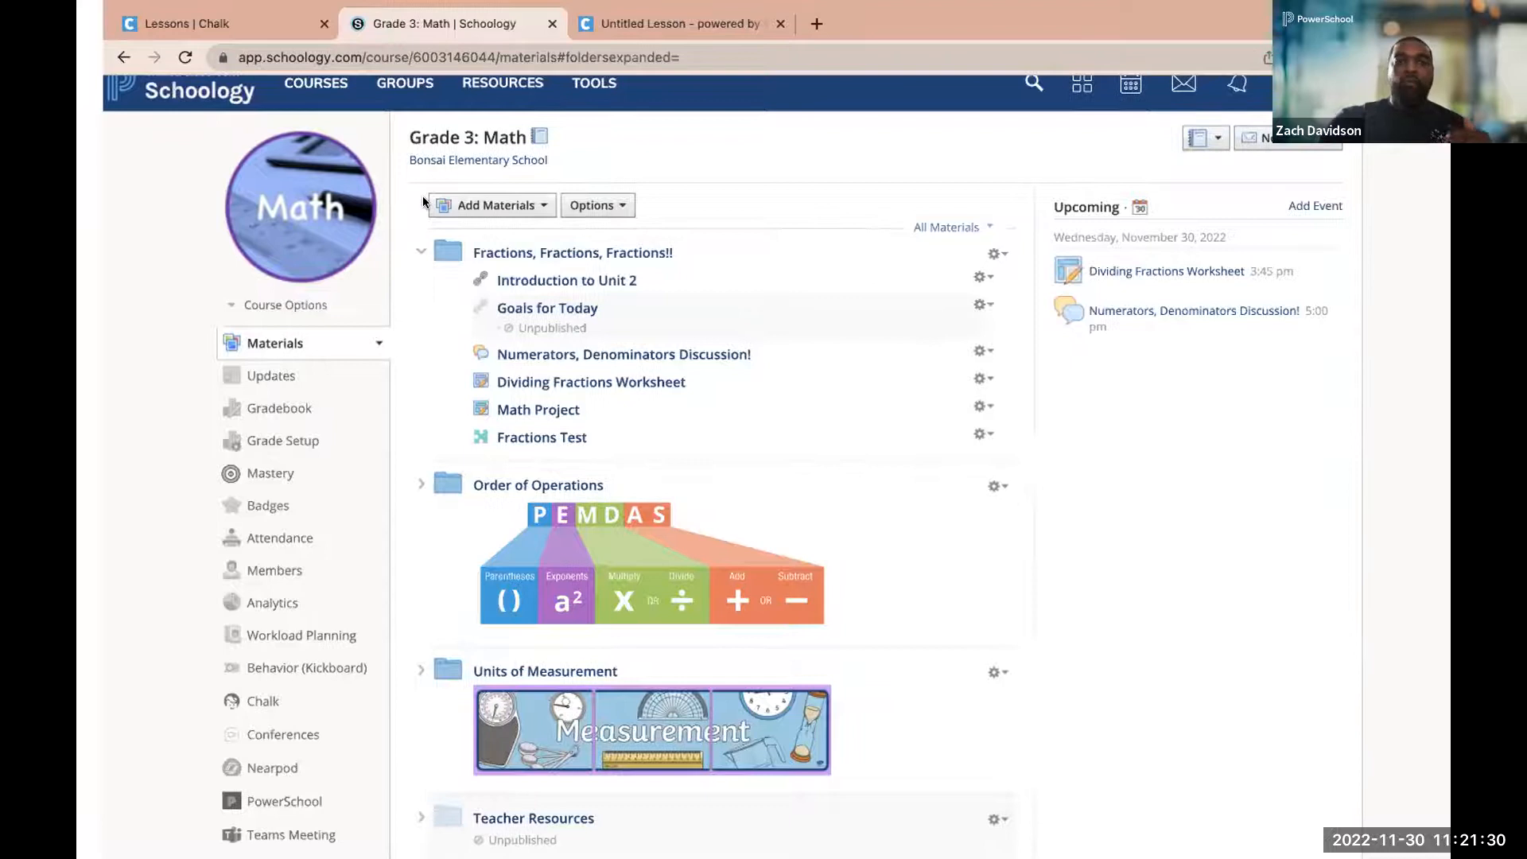
Open the World History course on the dashboard and browse the personal resources that can be imported into its materials
{"action": "key", "text": "ctrl+Left"}
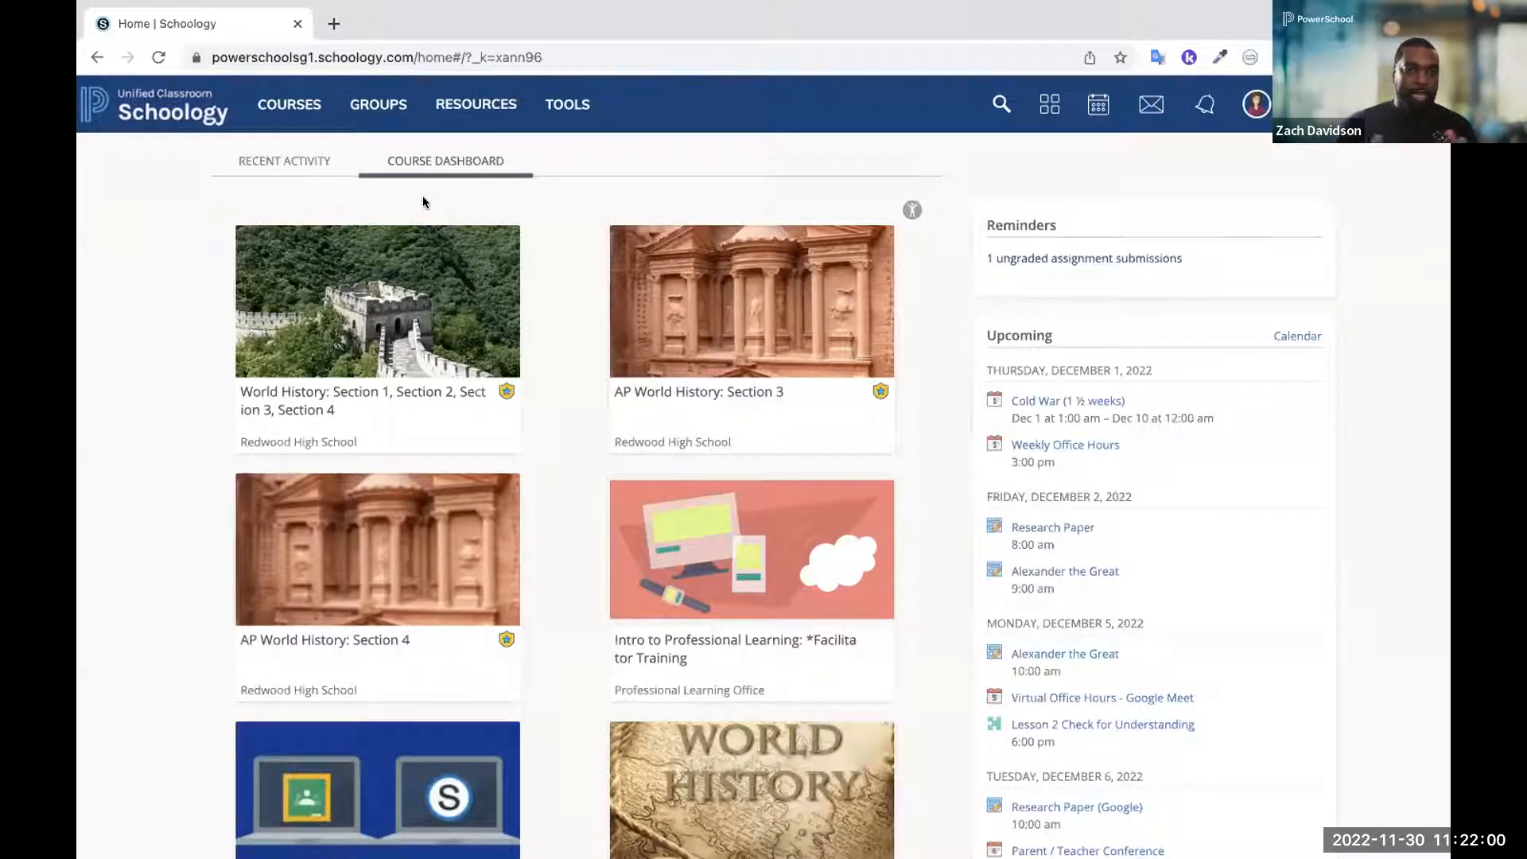
{"action": "left_click", "coordinate": [395, 287]}
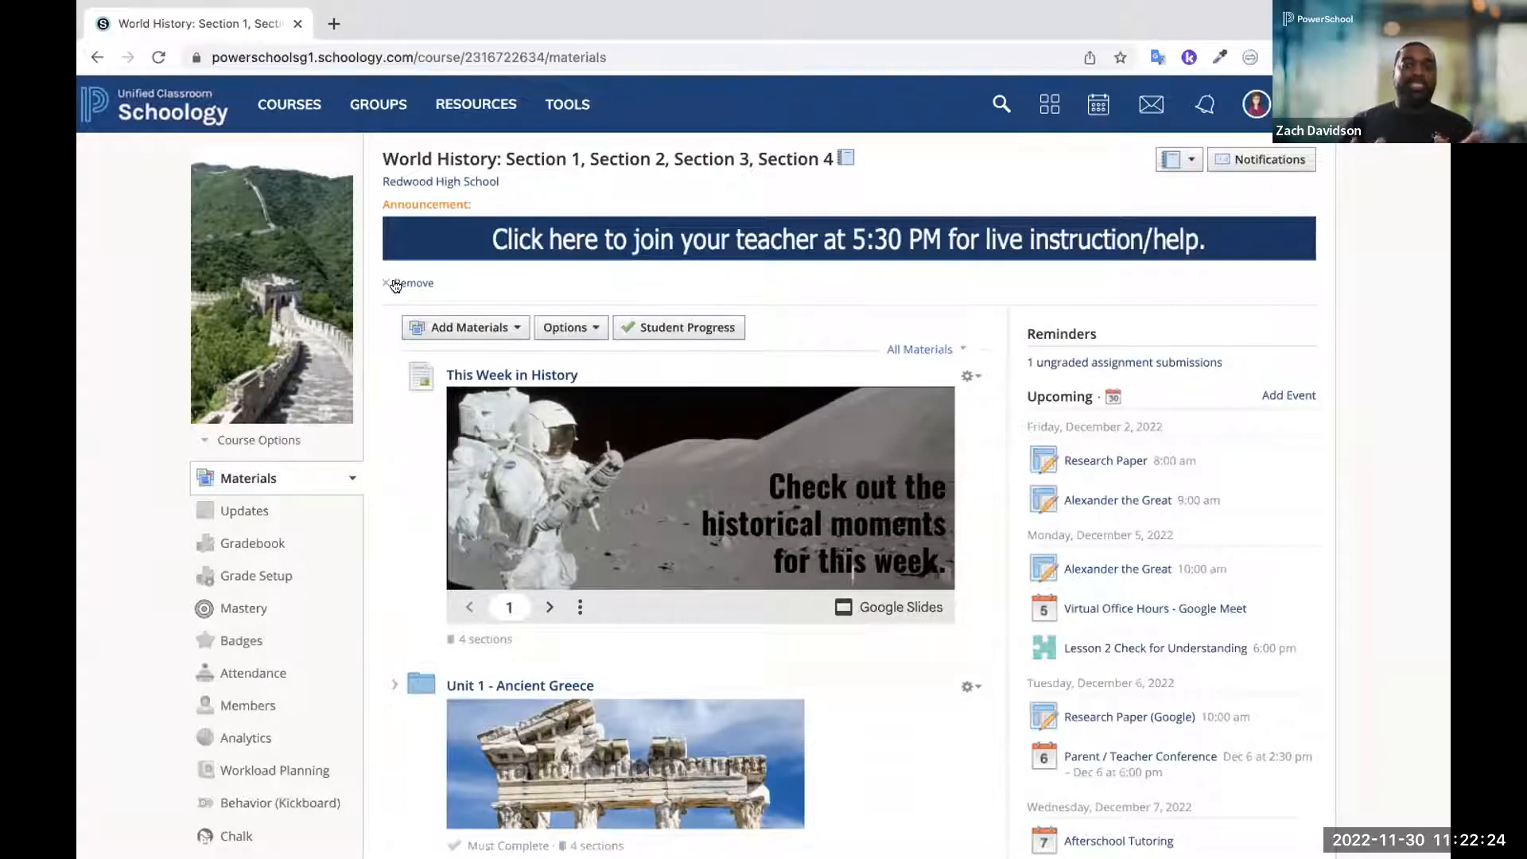
{"action": "left_click", "coordinate": [510, 326]}
{"action": "scroll", "coordinate": [477, 446], "scroll_direction": "down", "scroll_amount": 1}
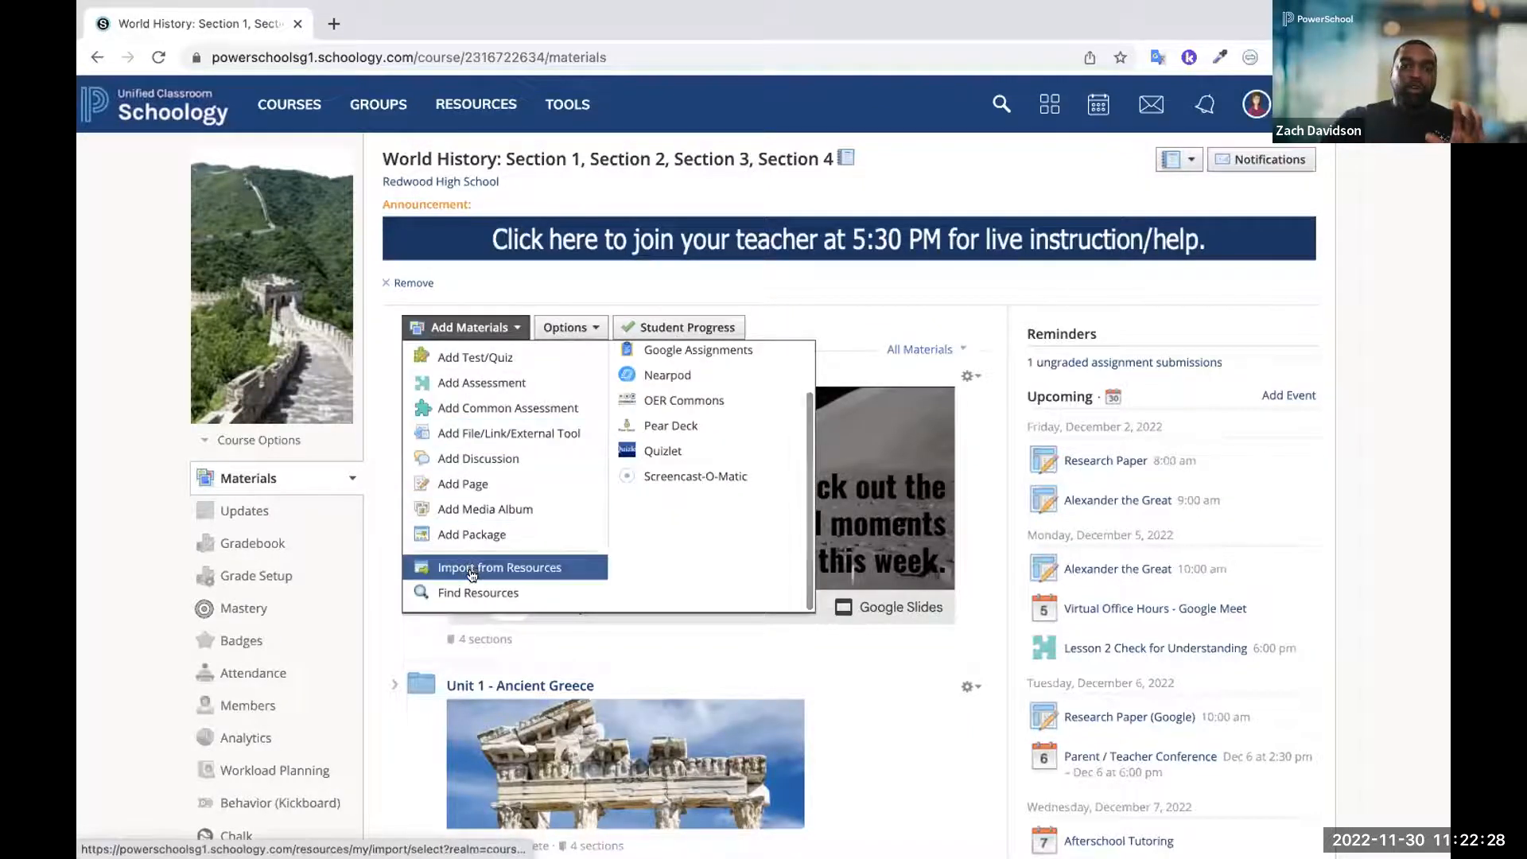
{"action": "left_click", "coordinate": [471, 567]}
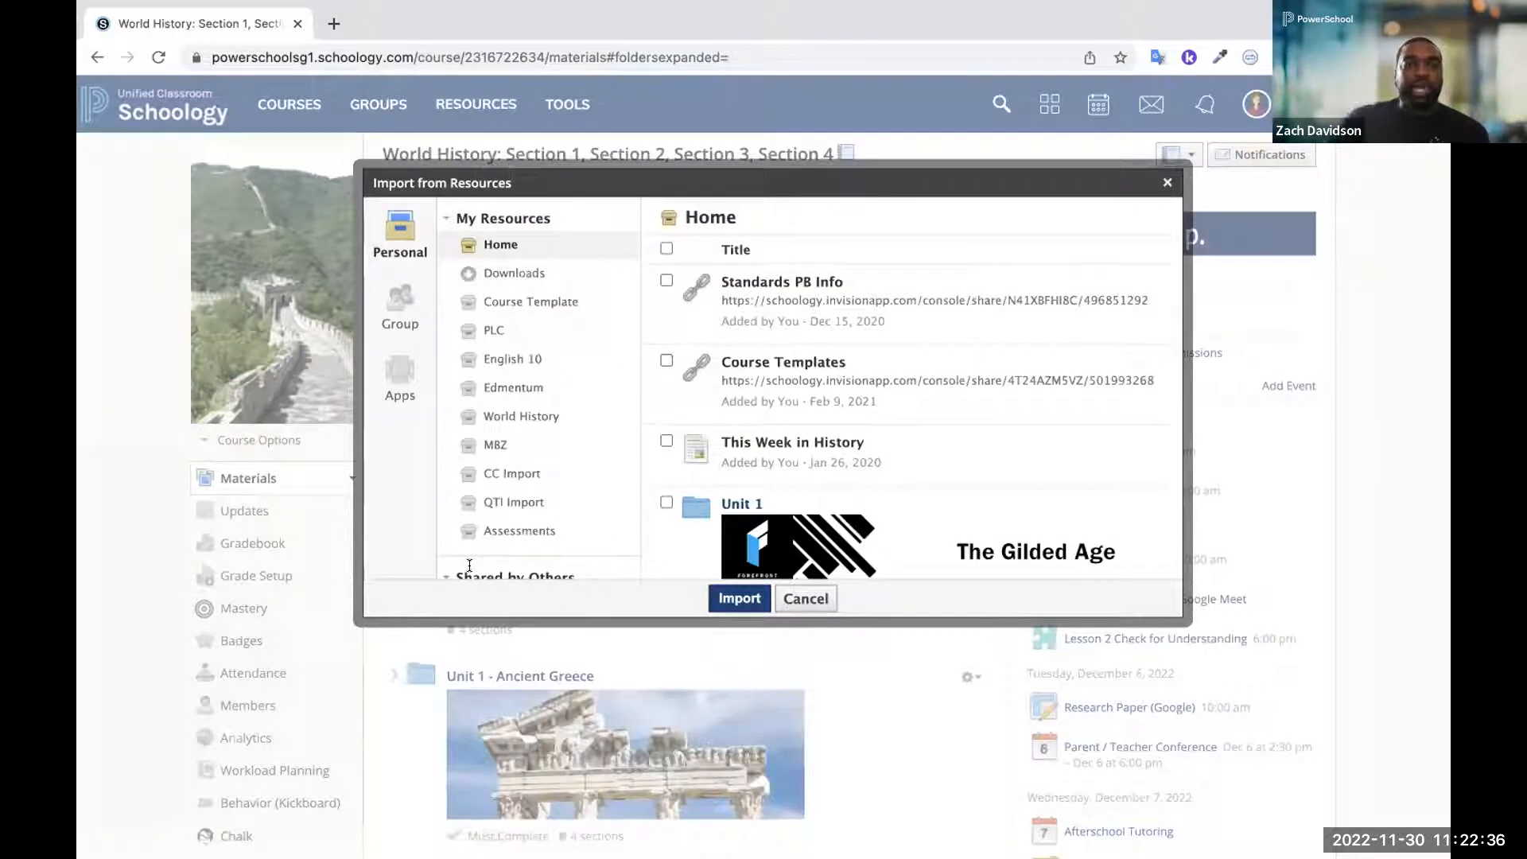
{"action": "scroll", "coordinate": [730, 430], "scroll_direction": "down", "scroll_amount": 3}
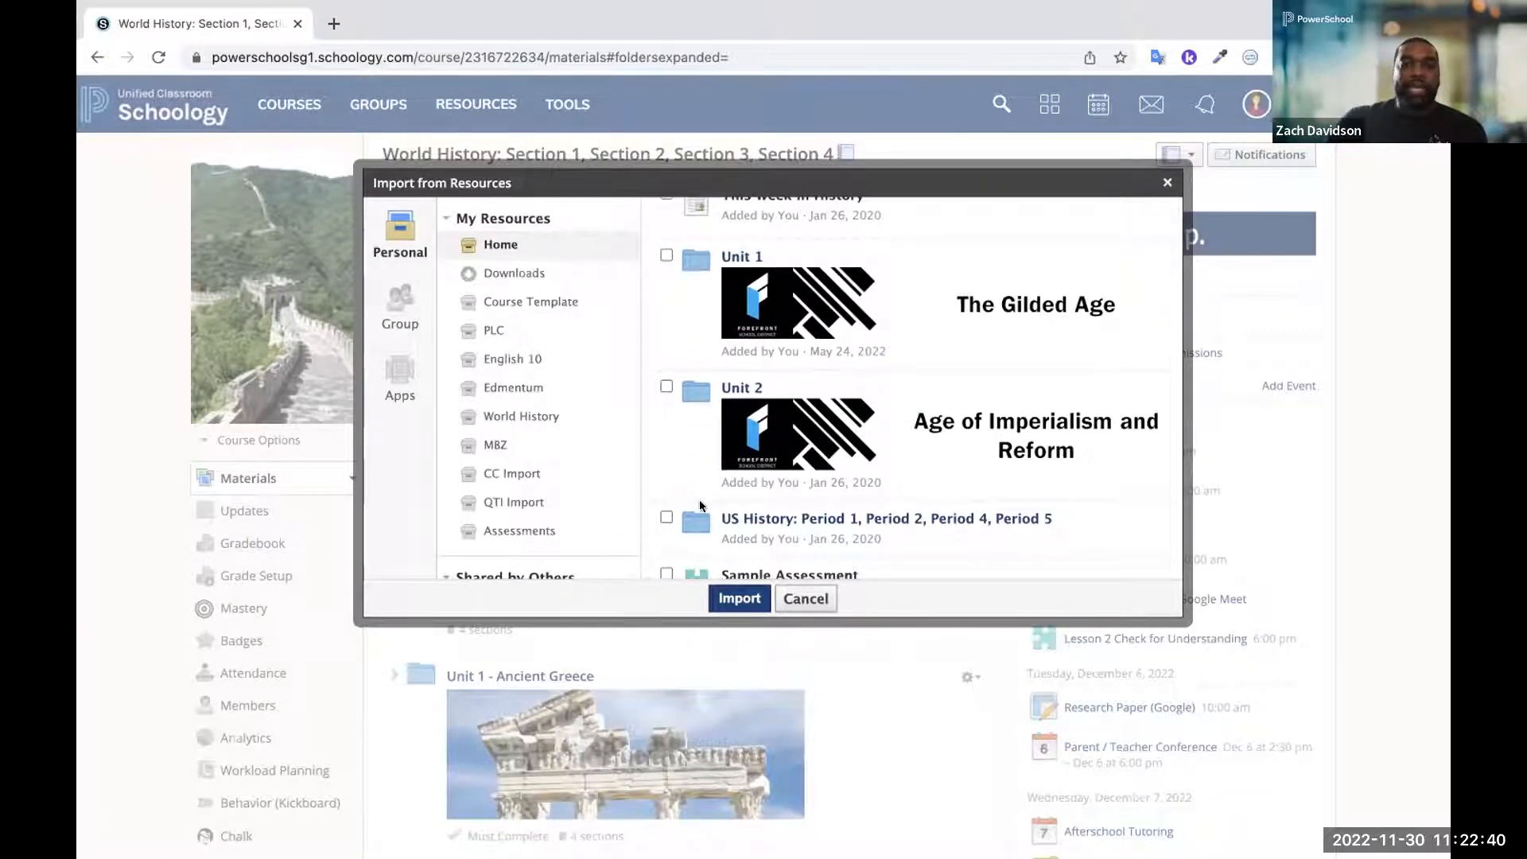
{"action": "scroll", "coordinate": [738, 524], "scroll_direction": "up", "scroll_amount": 5}
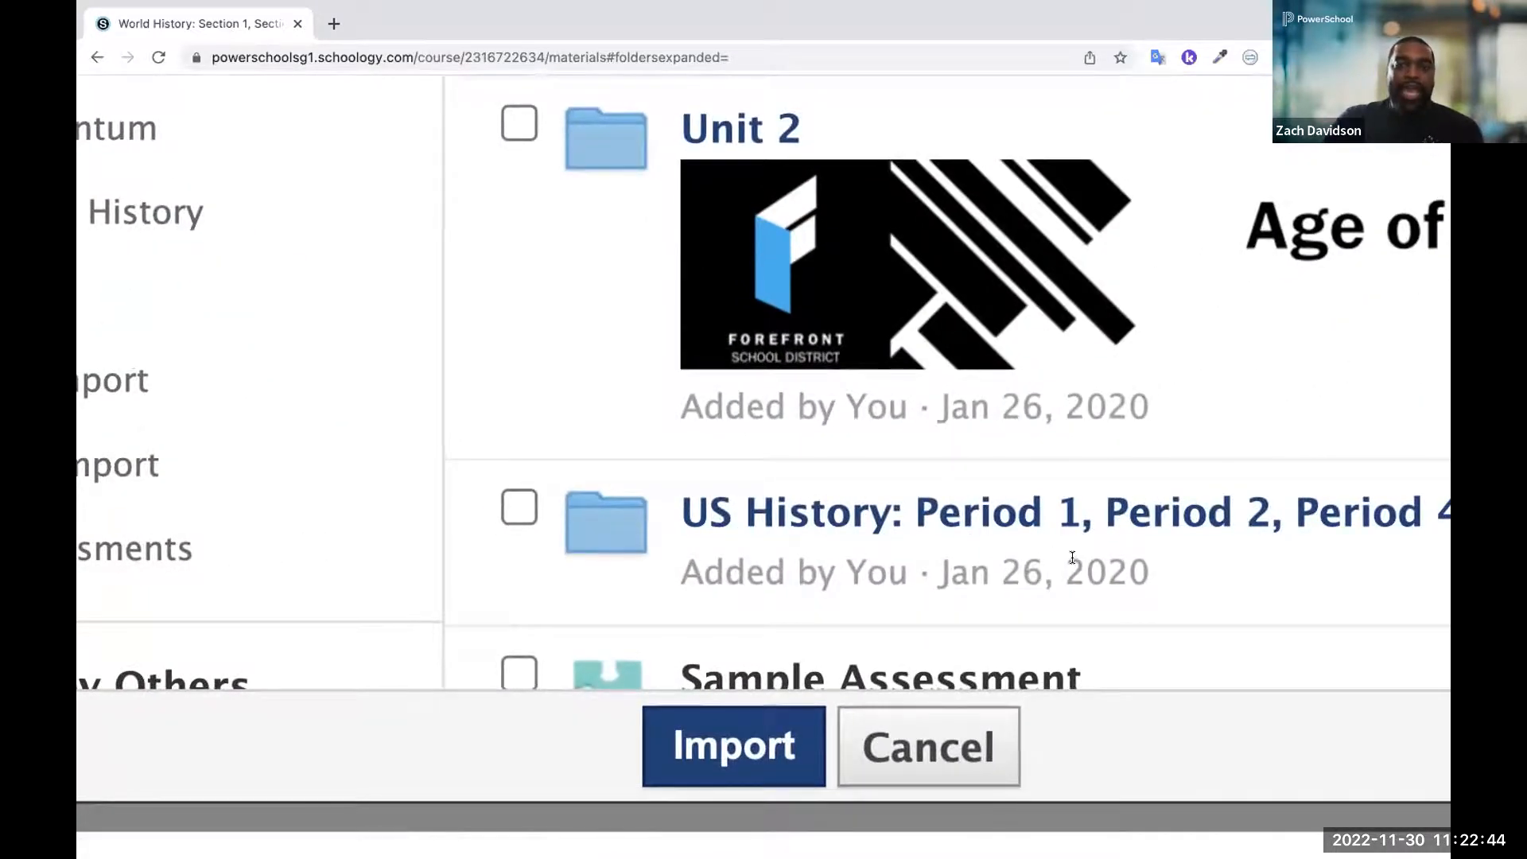
{"action": "scroll", "coordinate": [1072, 558], "scroll_direction": "down", "scroll_amount": 5}
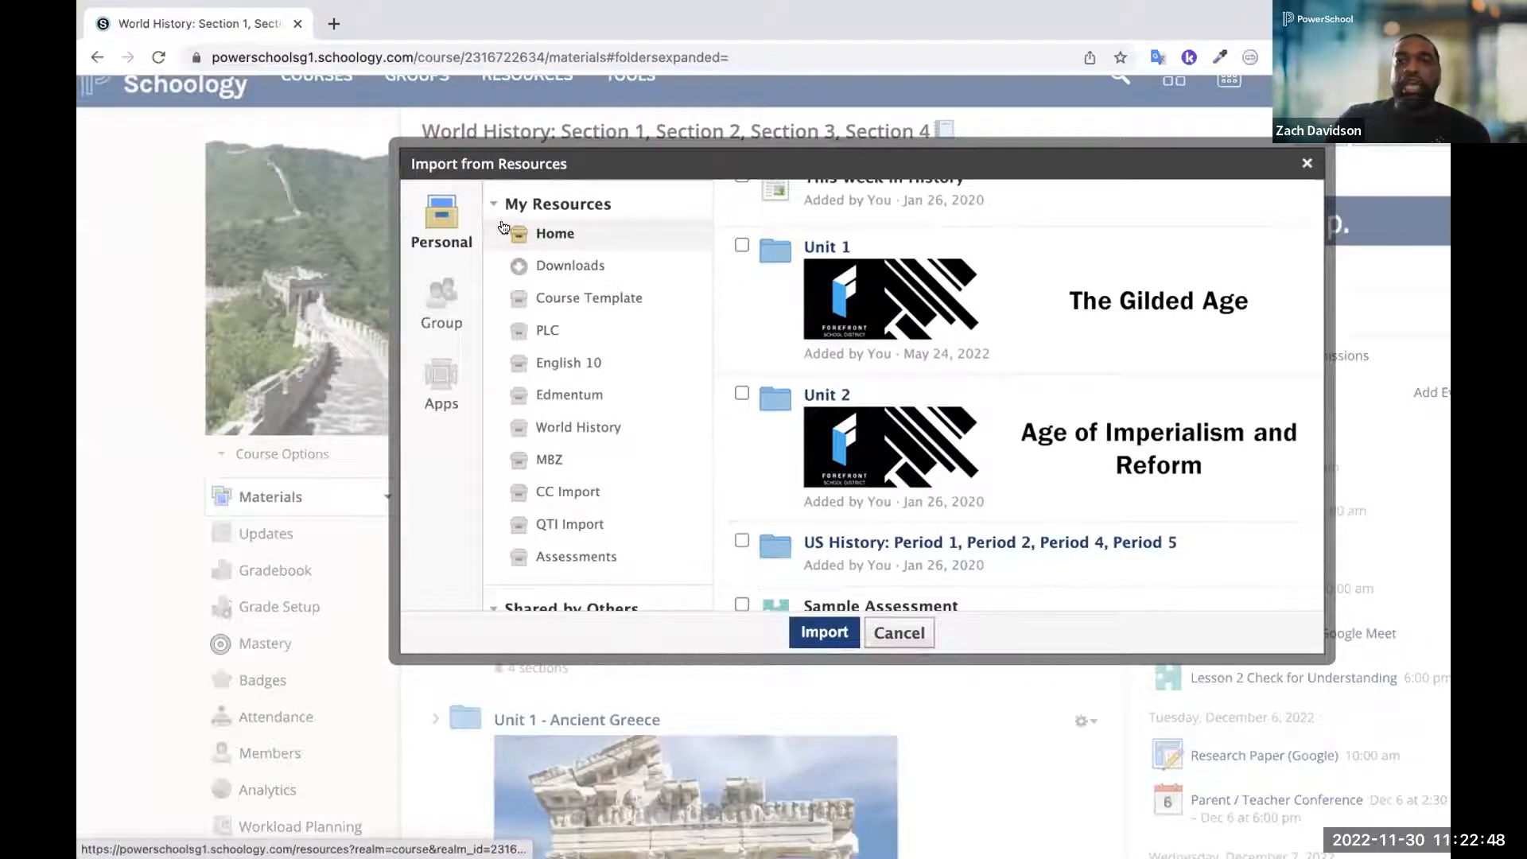
Select all items in the Curriculum and Instruction group's Secondary PLCs, Social Studies folder for import, and cancel the import
{"action": "left_click", "coordinate": [431, 306]}
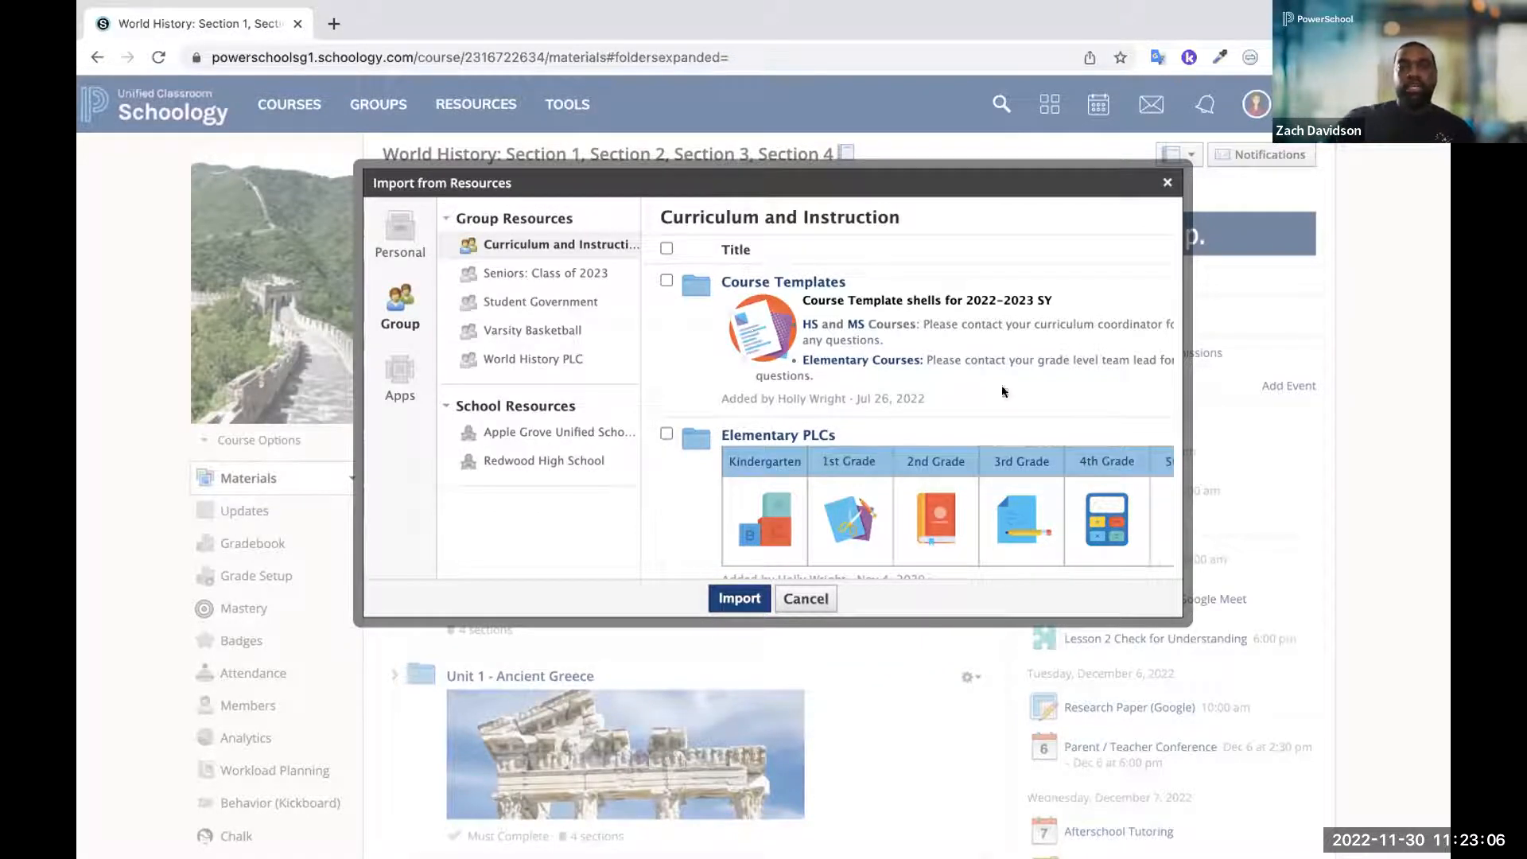
{"action": "scroll", "coordinate": [885, 436], "scroll_direction": "down", "scroll_amount": 2}
{"action": "scroll", "coordinate": [885, 436], "scroll_direction": "down", "scroll_amount": 1}
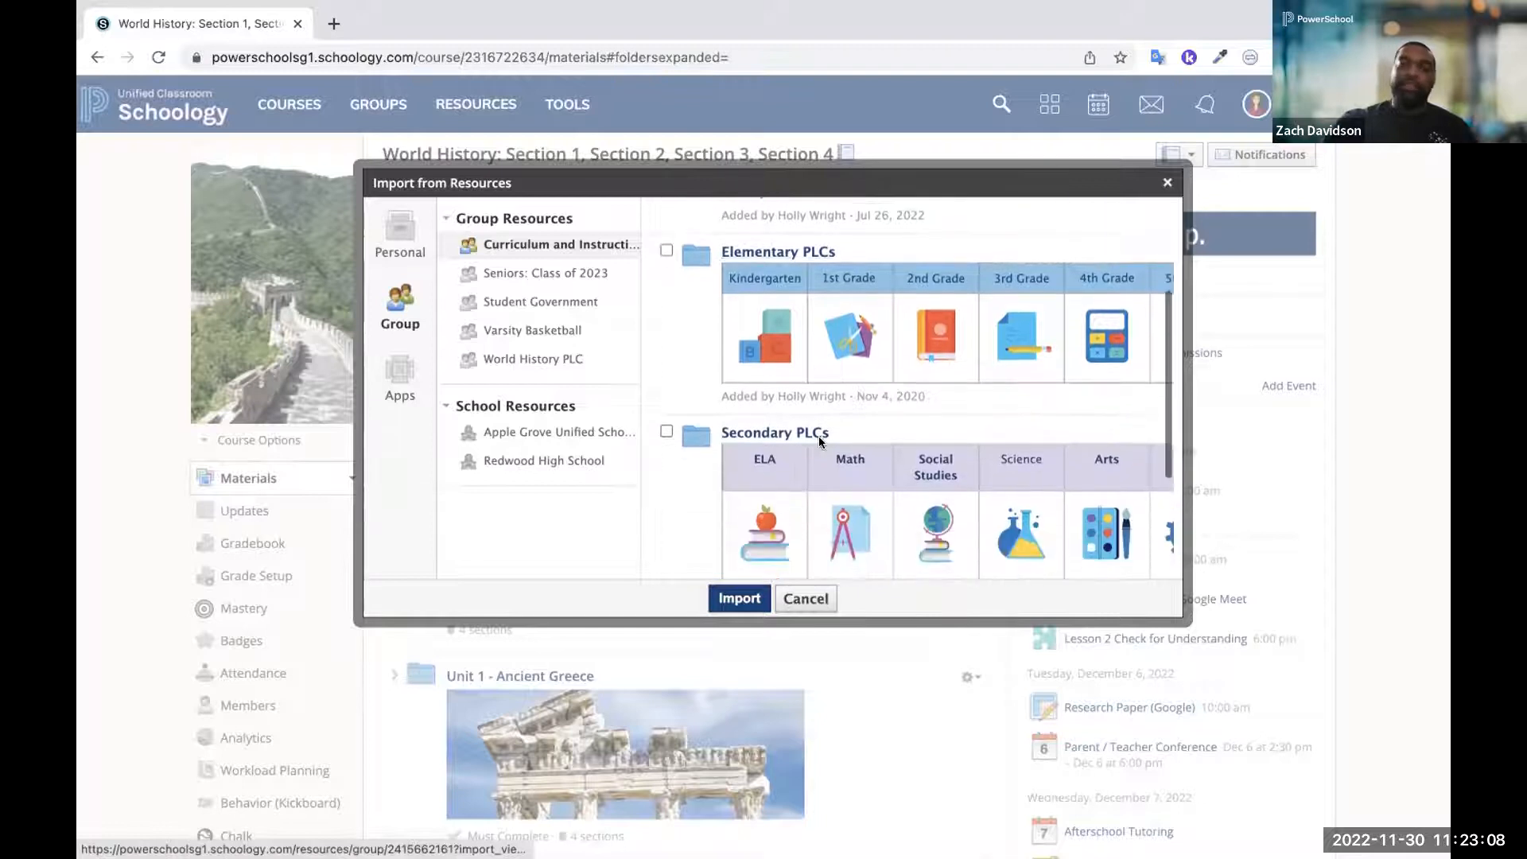
{"action": "left_click", "coordinate": [763, 432]}
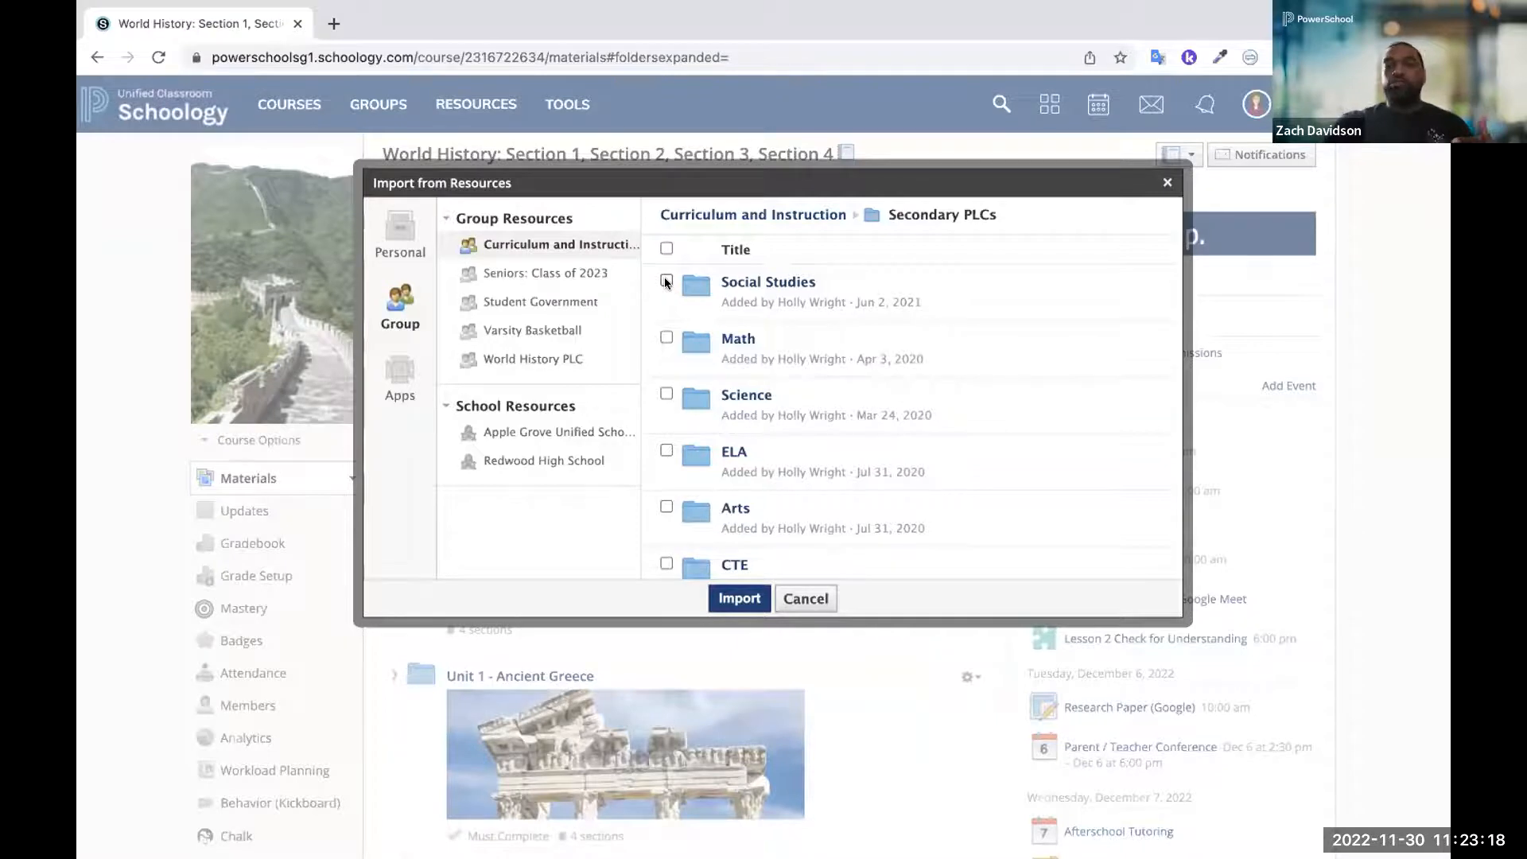
{"action": "left_click", "coordinate": [733, 282]}
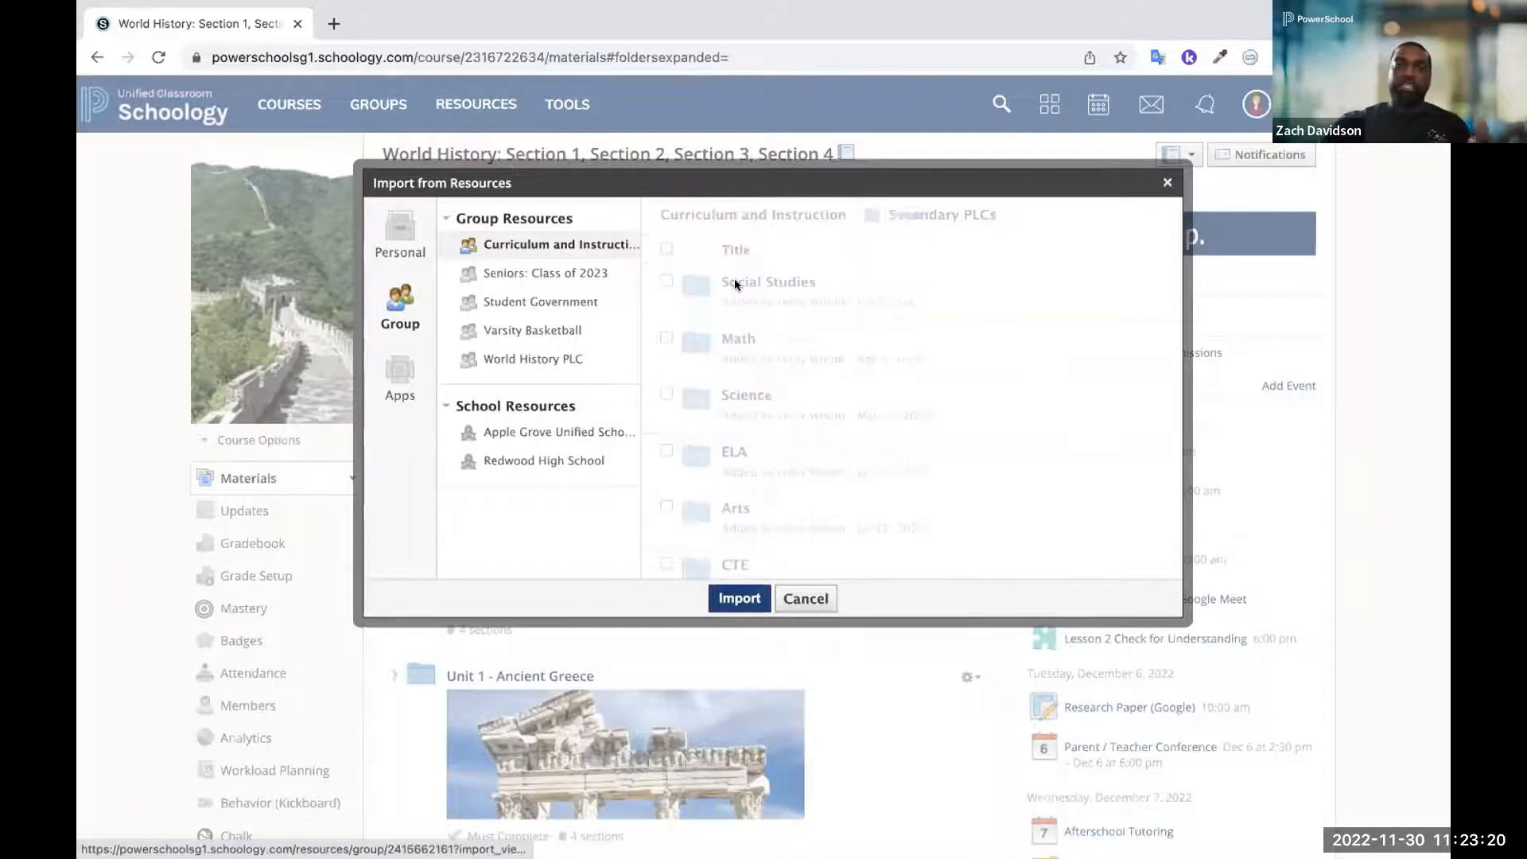
{"action": "left_click", "coordinate": [664, 246]}
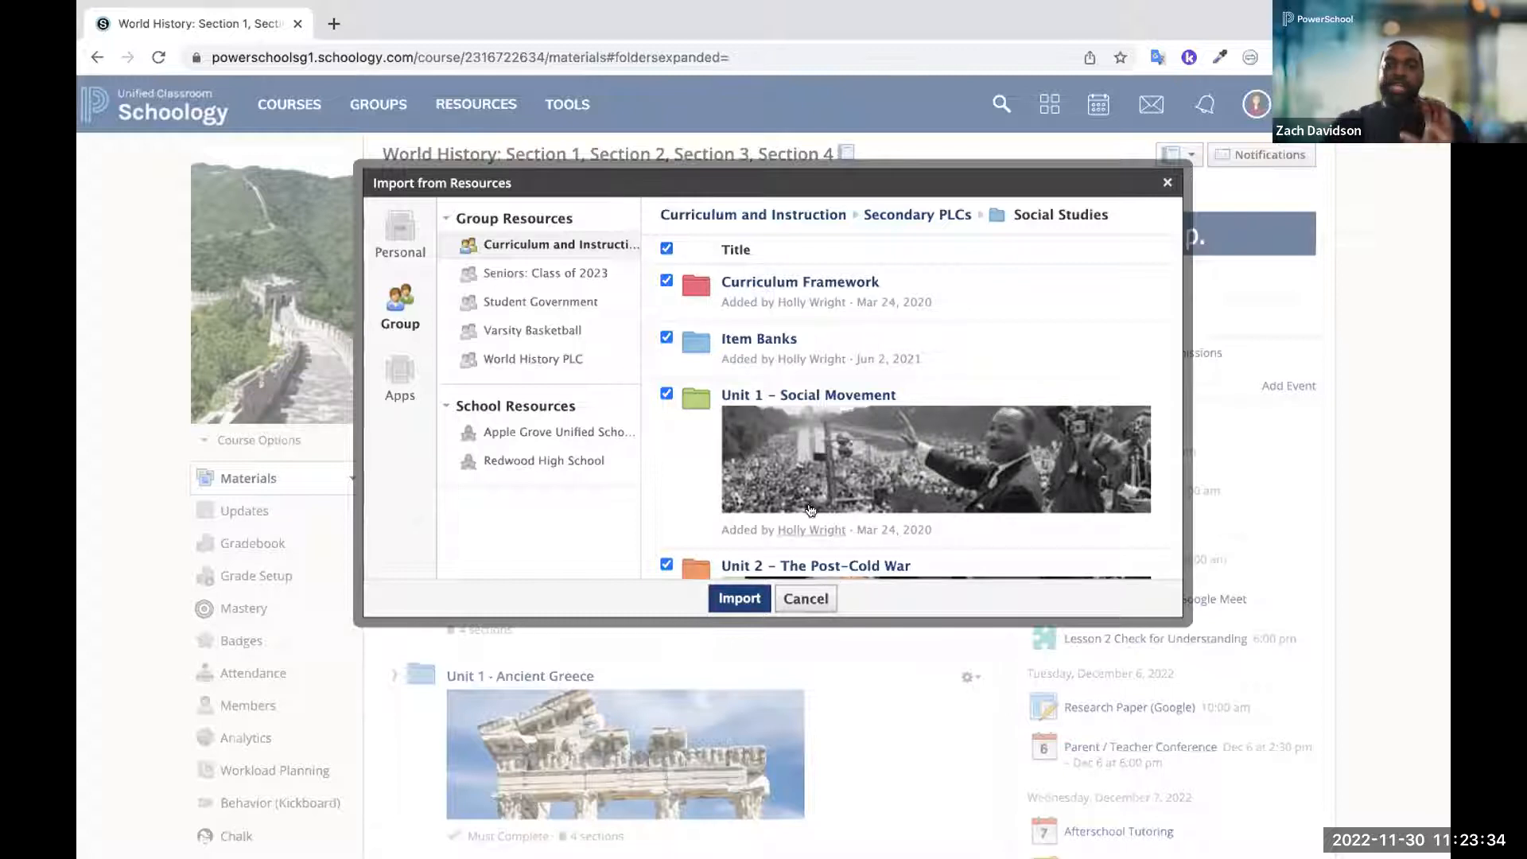
{"action": "left_click", "coordinate": [803, 598]}
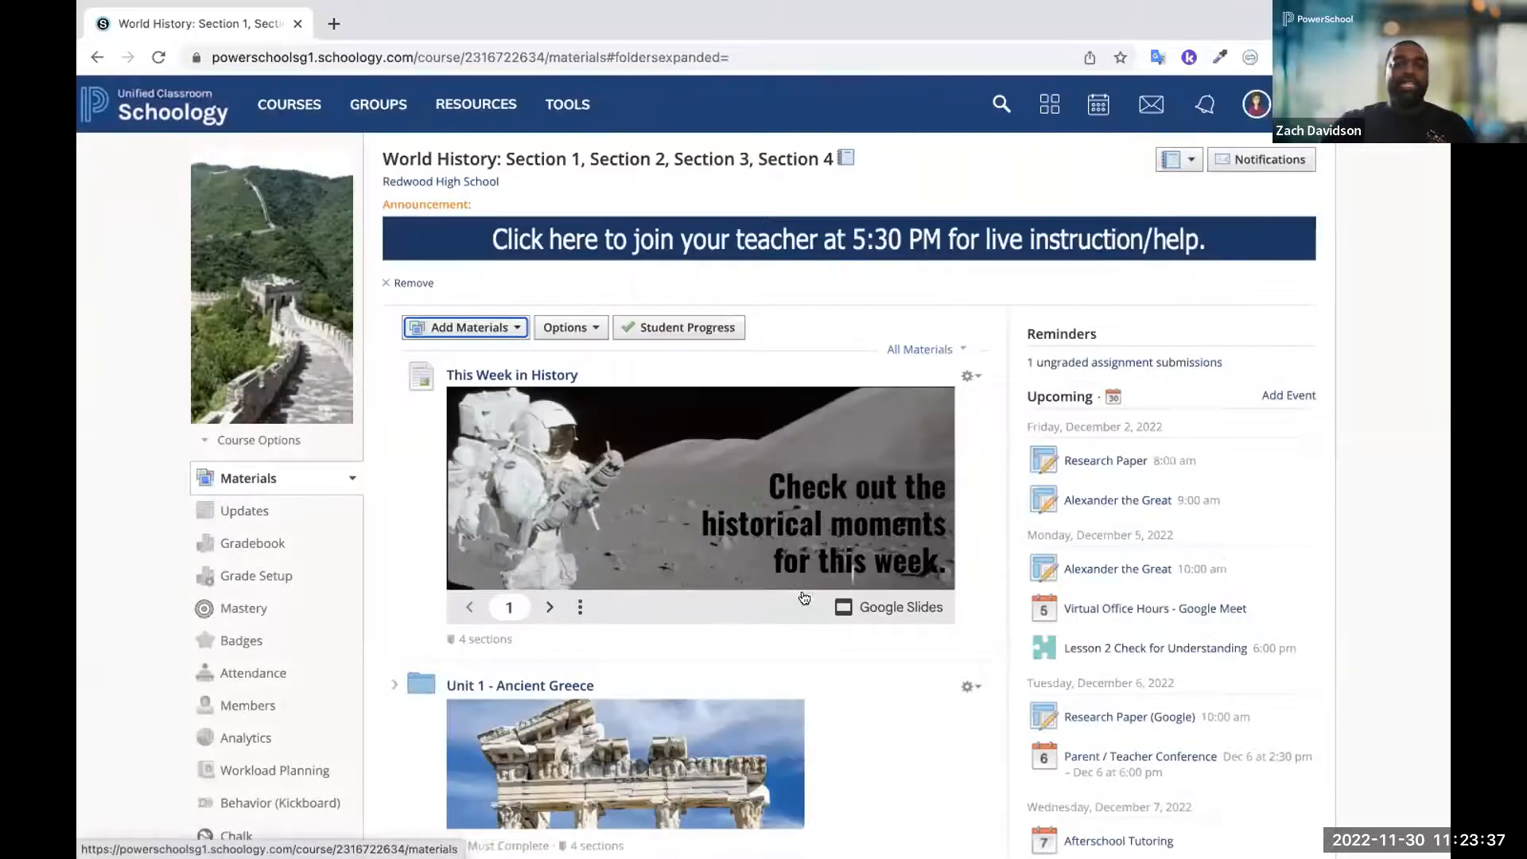
Launch Google Assignments as a new course material, review the blank assignment form, and return to the World History course without creating it
{"action": "left_click", "coordinate": [445, 325]}
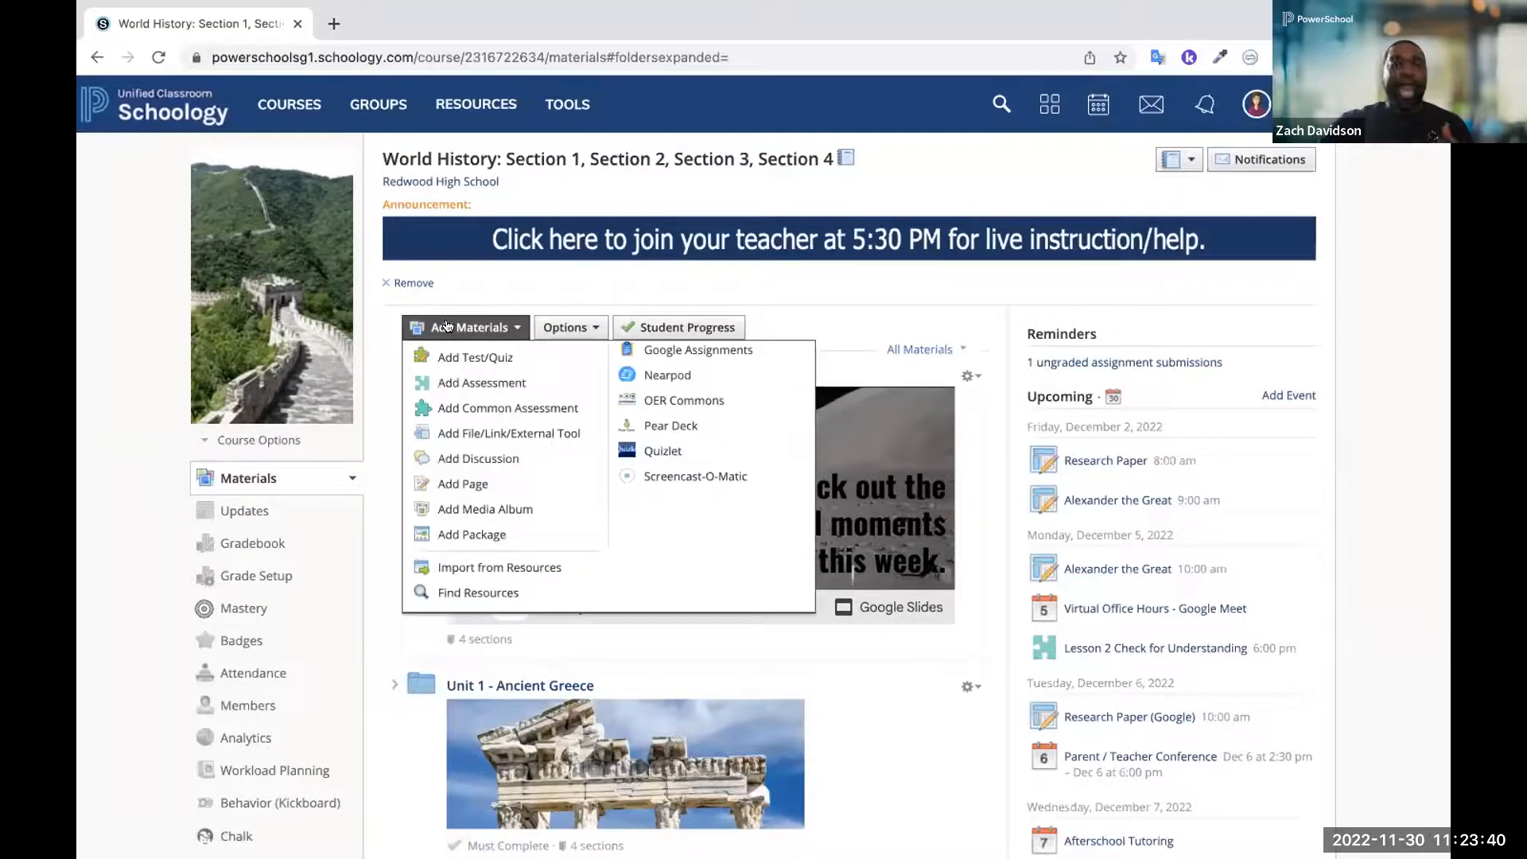
{"action": "scroll", "coordinate": [663, 379], "scroll_direction": "up", "scroll_amount": 1}
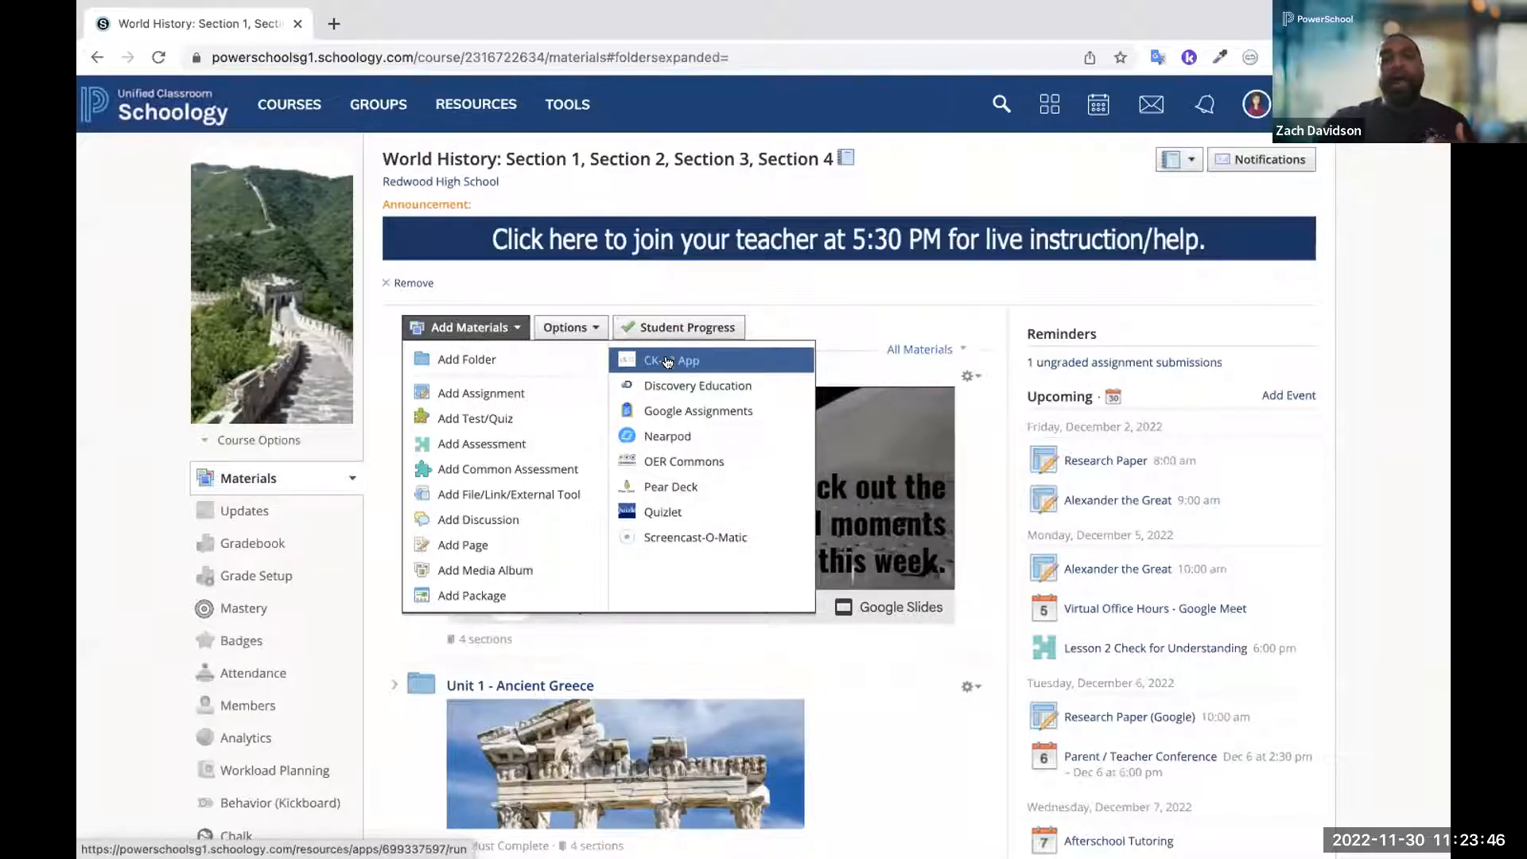
{"action": "left_click", "coordinate": [662, 417]}
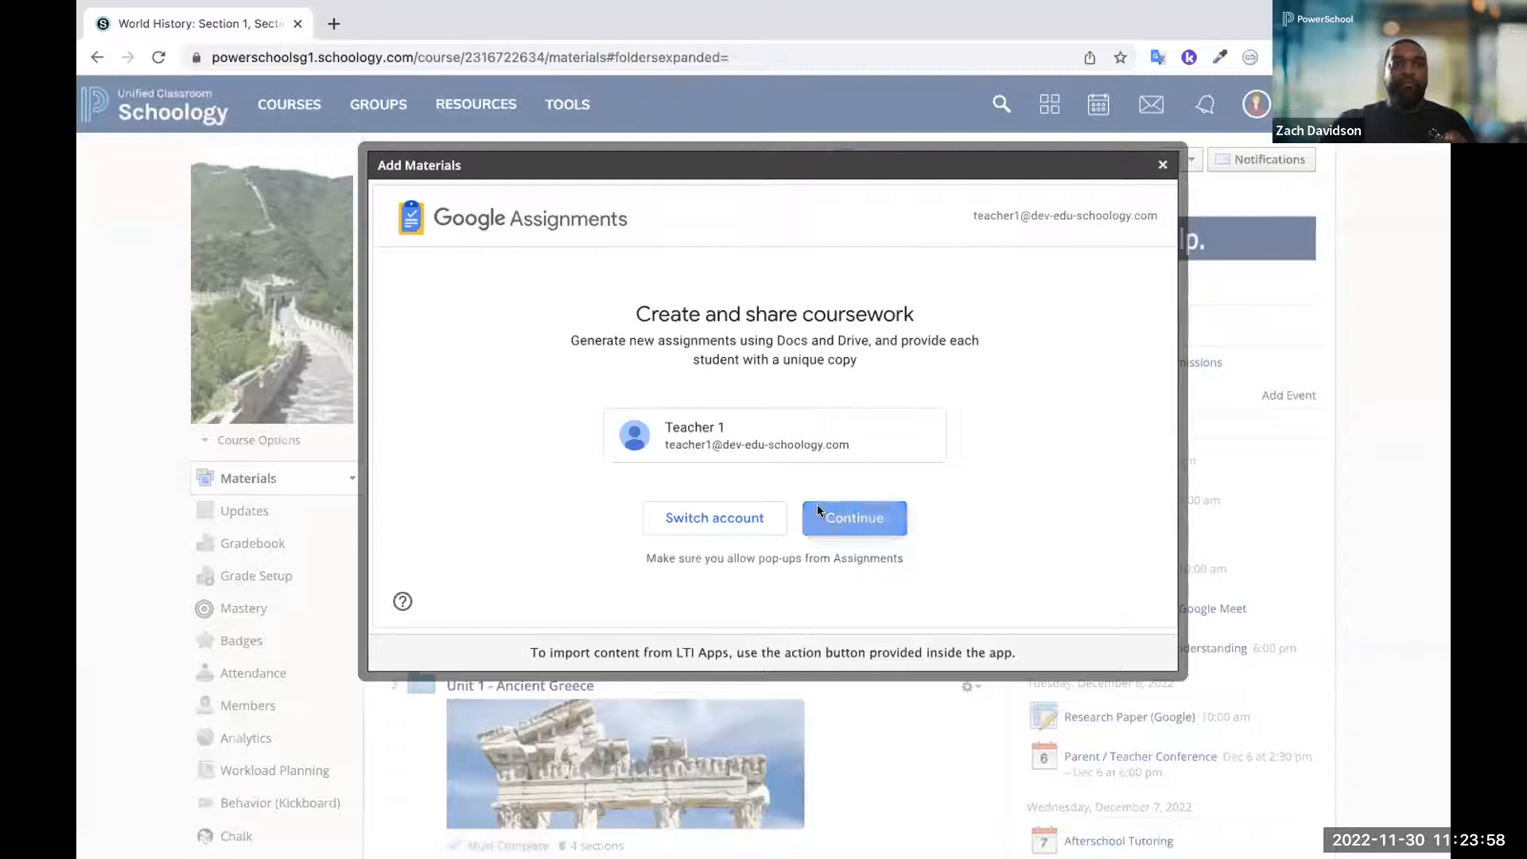
{"action": "left_click", "coordinate": [817, 506]}
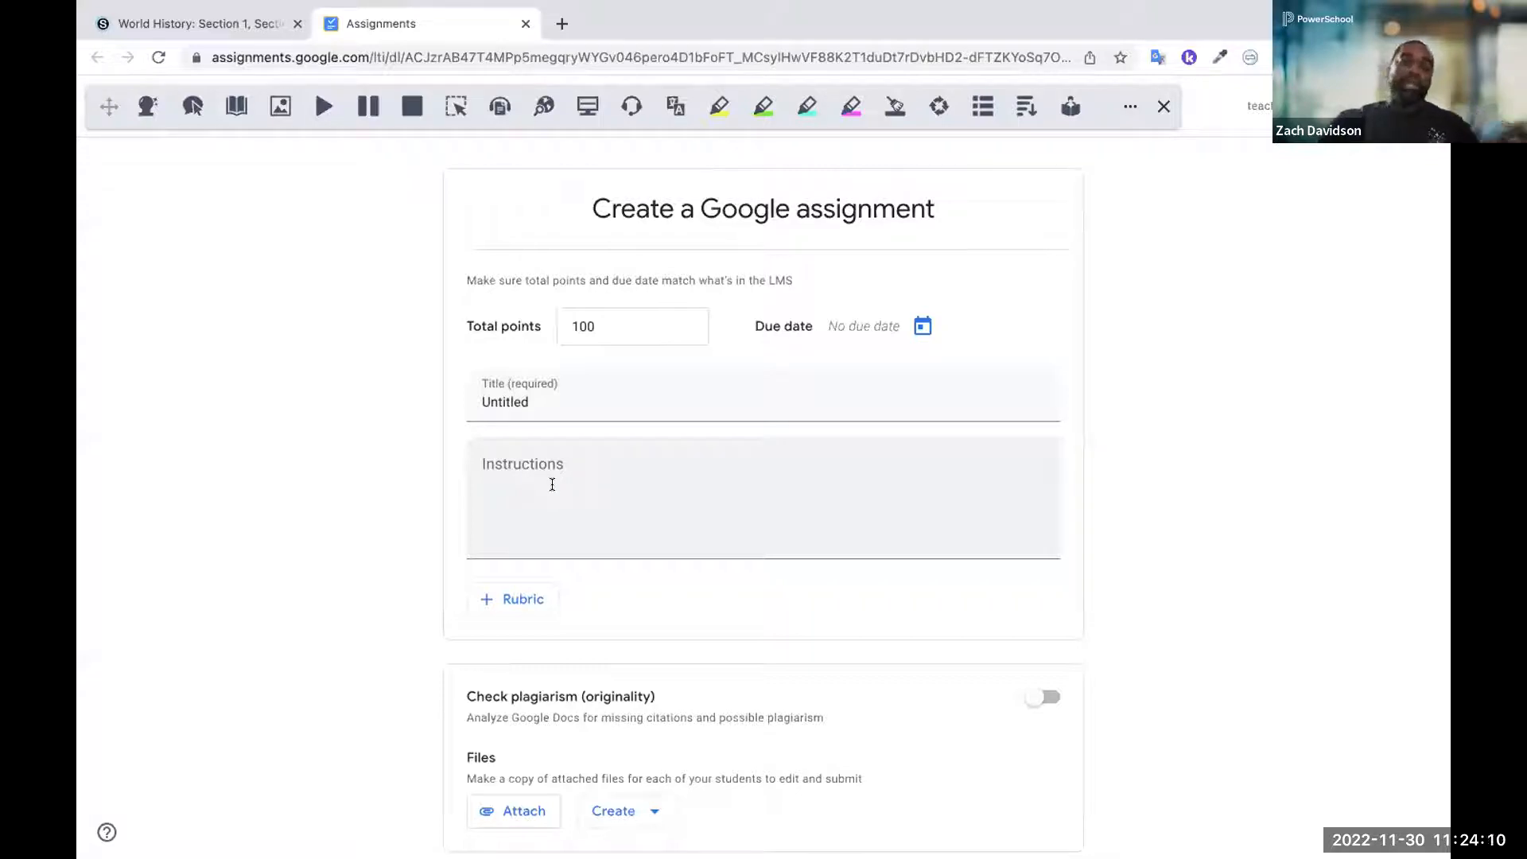
{"action": "scroll", "coordinate": [552, 478], "scroll_direction": "down", "scroll_amount": 2}
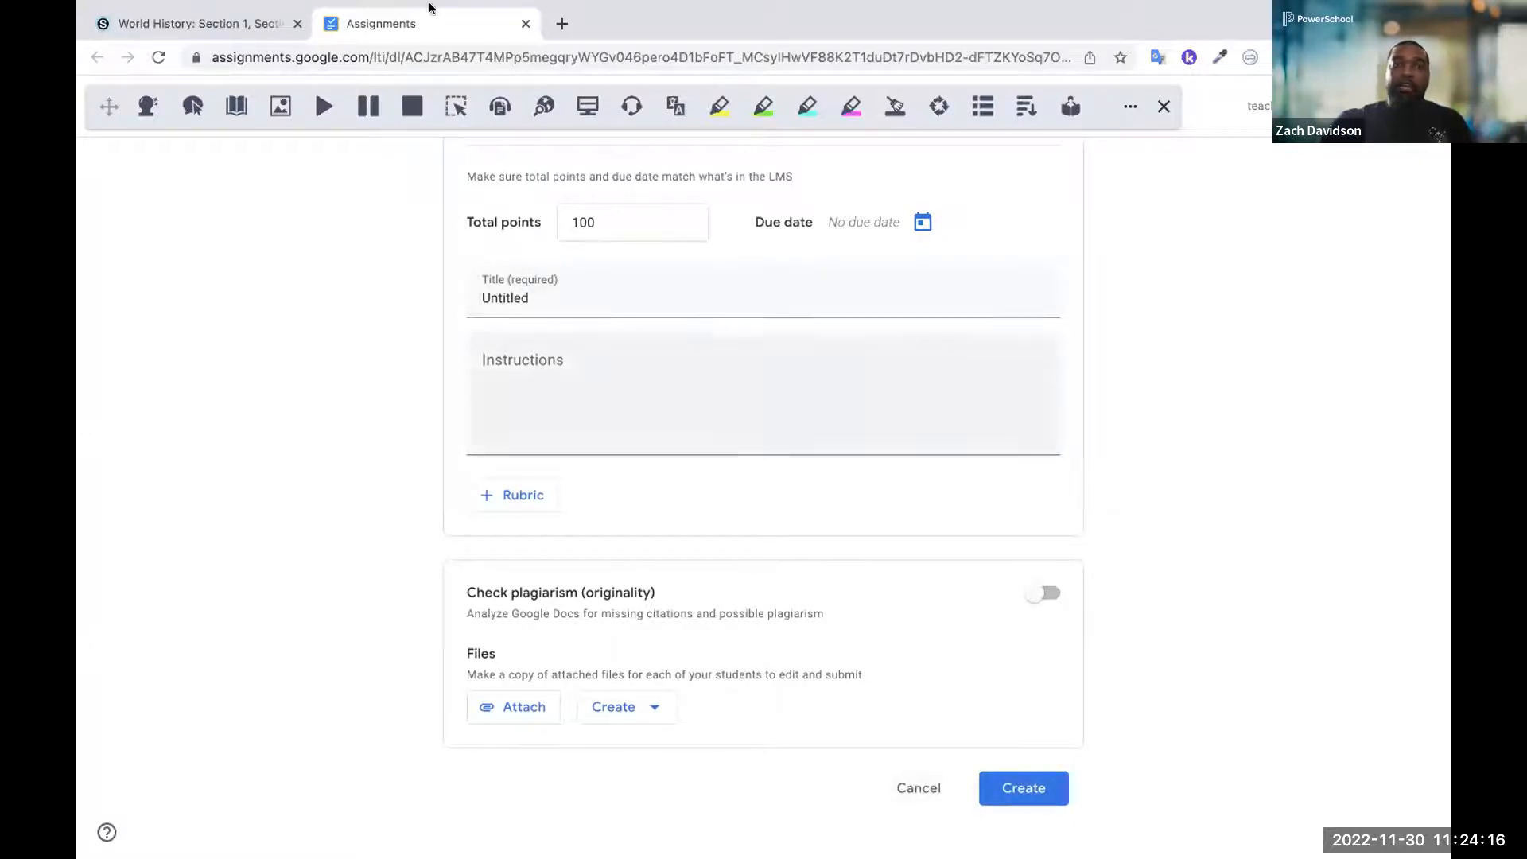
{"action": "left_click", "coordinate": [216, 73]}
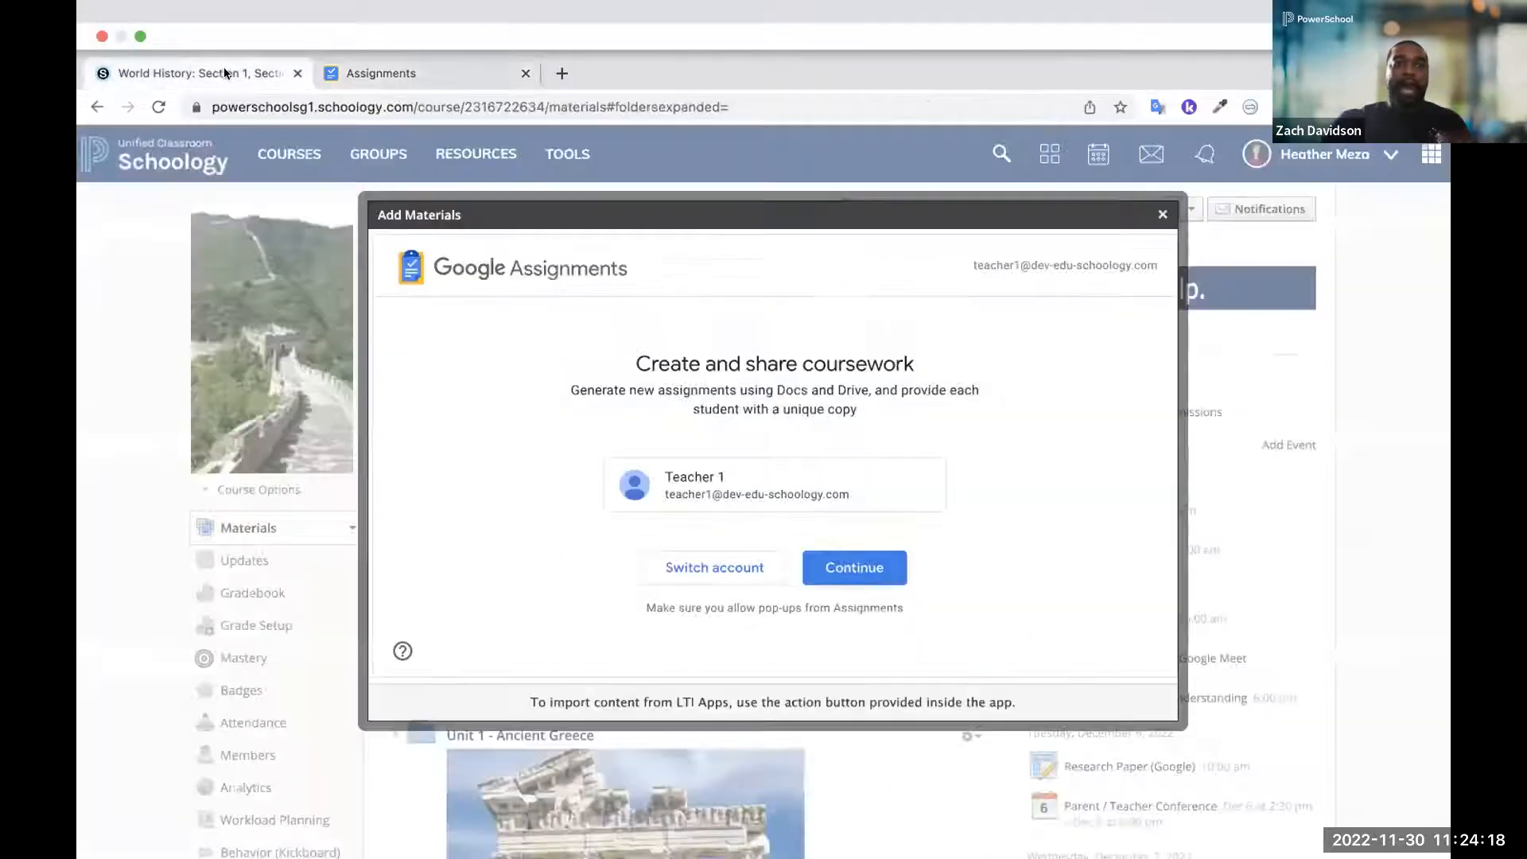
{"action": "left_click", "coordinate": [1162, 164]}
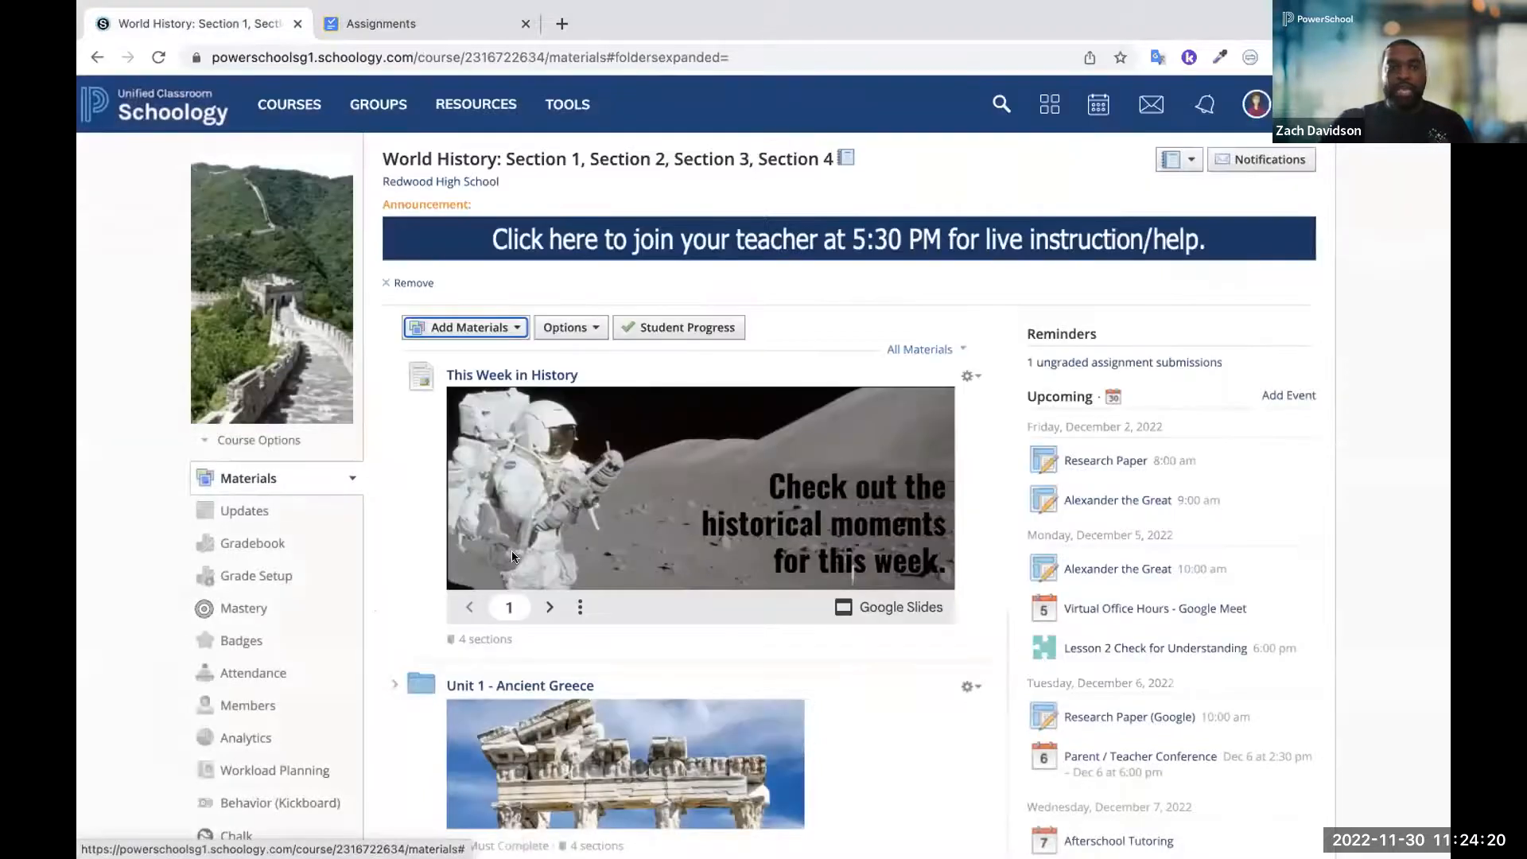
Expand the Unit 1 - Ancient Greece folder and its Lesson 2 subfolder, and examine the Google Assignment: Research Paper item
{"action": "left_click", "coordinate": [393, 686]}
{"action": "scroll", "coordinate": [389, 679], "scroll_direction": "down", "scroll_amount": 3}
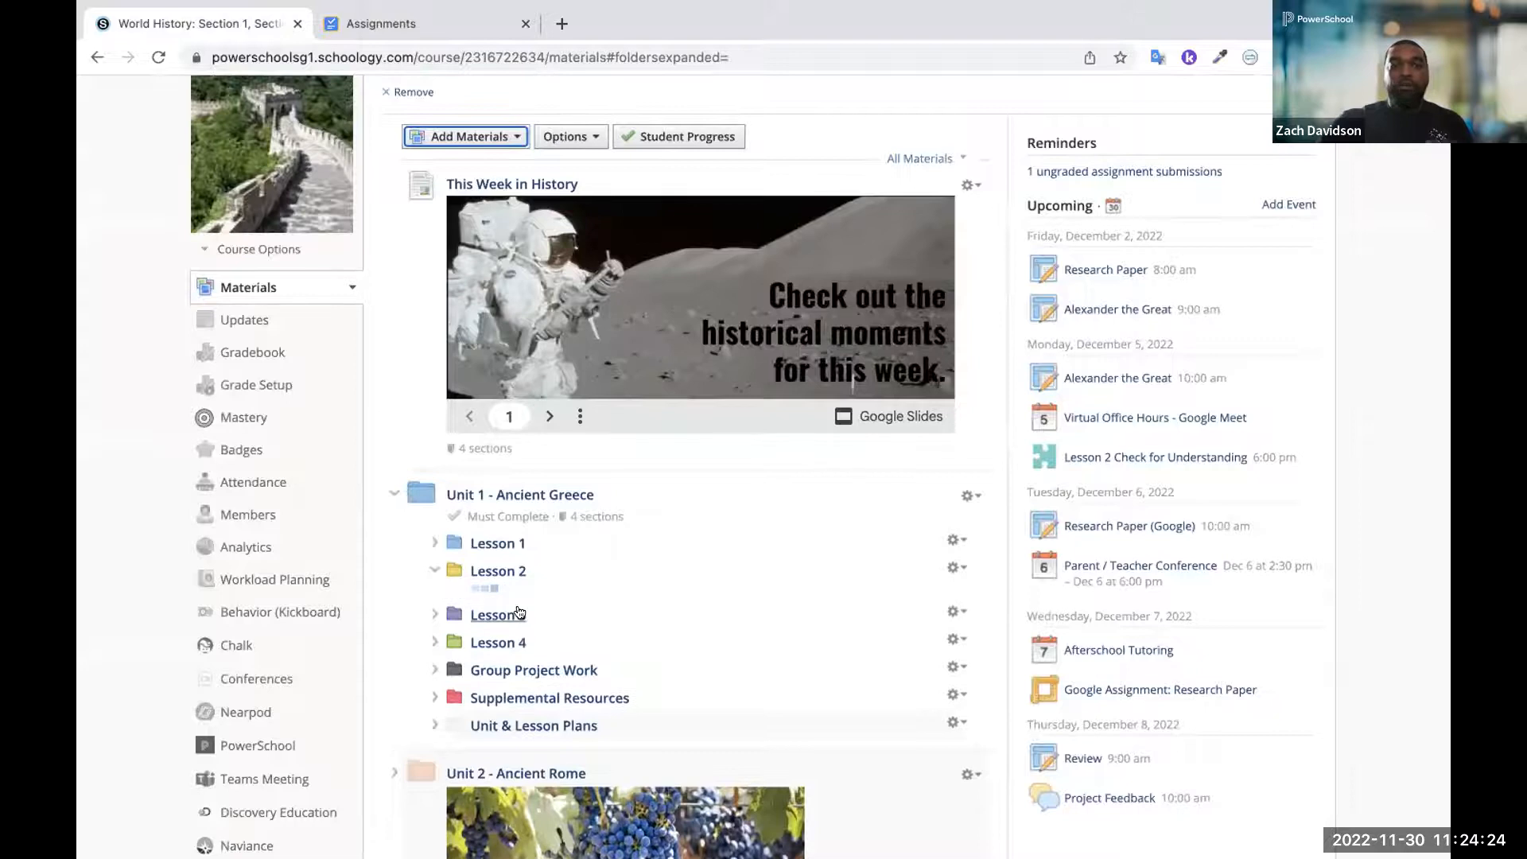
{"action": "left_click", "coordinate": [497, 571]}
{"action": "scroll", "coordinate": [518, 610], "scroll_direction": "down", "scroll_amount": 2}
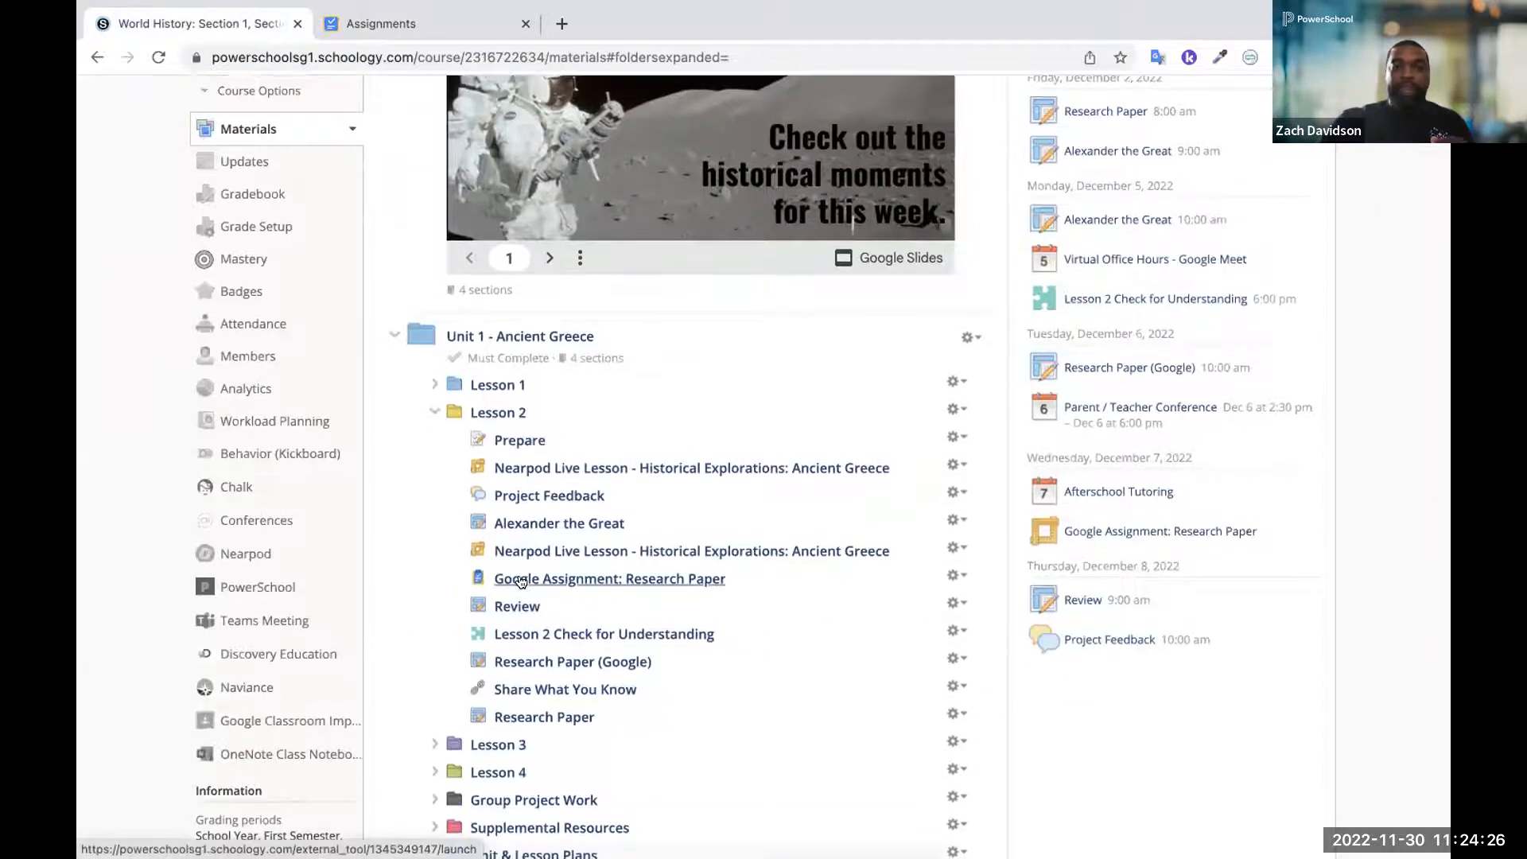
{"action": "scroll", "coordinate": [519, 579], "scroll_direction": "up", "scroll_amount": 5, "text": "ctrl"}
{"action": "scroll", "coordinate": [521, 583], "scroll_direction": "down", "scroll_amount": 1, "text": "ctrl"}
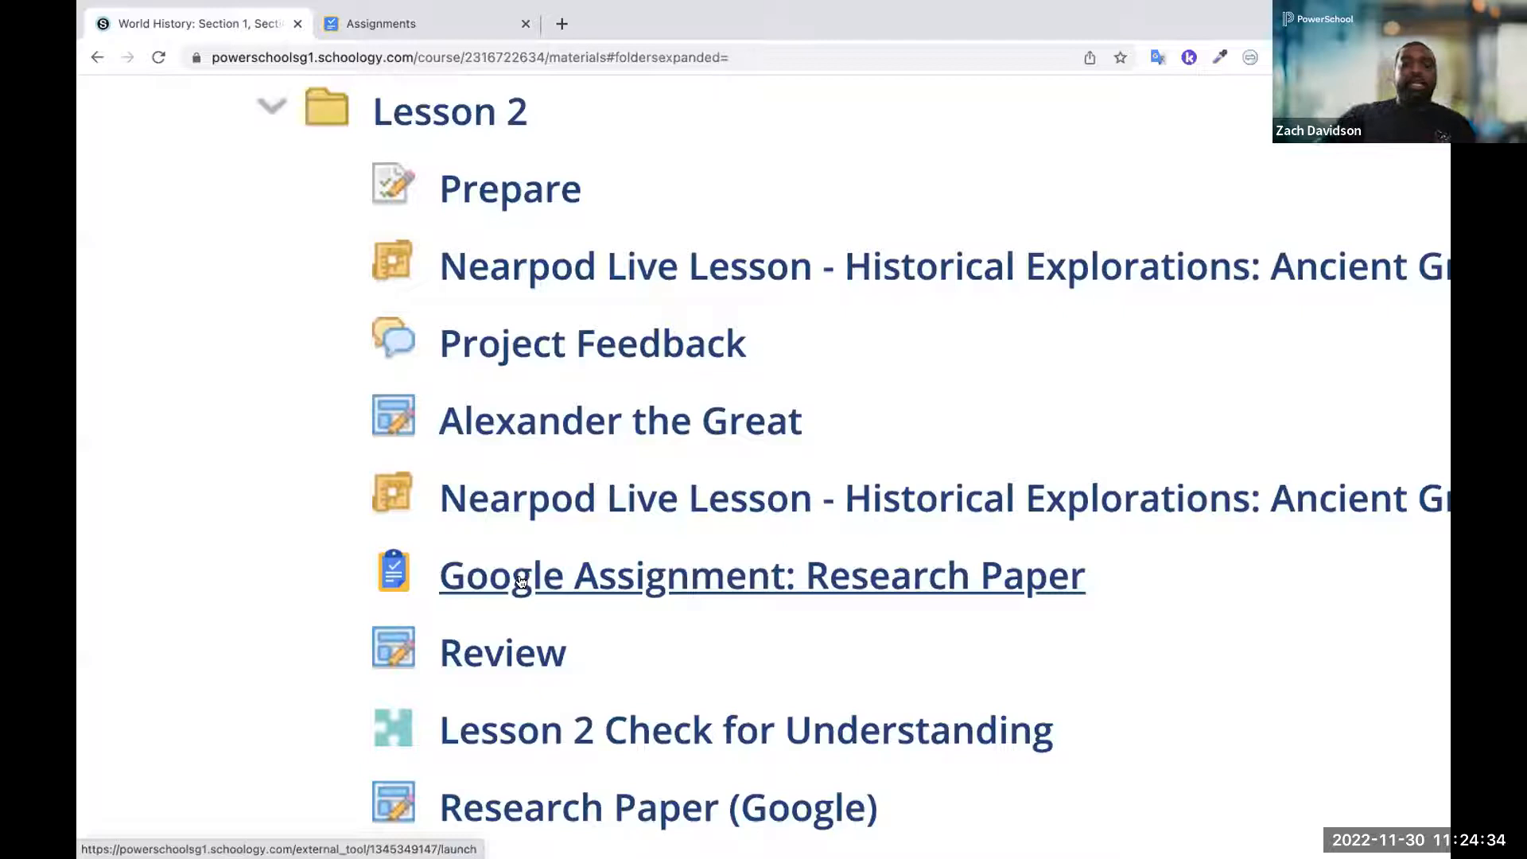
{"action": "scroll", "coordinate": [521, 582], "scroll_direction": "down", "scroll_amount": 3, "text": "ctrl"}
{"action": "scroll", "coordinate": [520, 582], "scroll_direction": "down", "scroll_amount": 1, "text": "ctrl"}
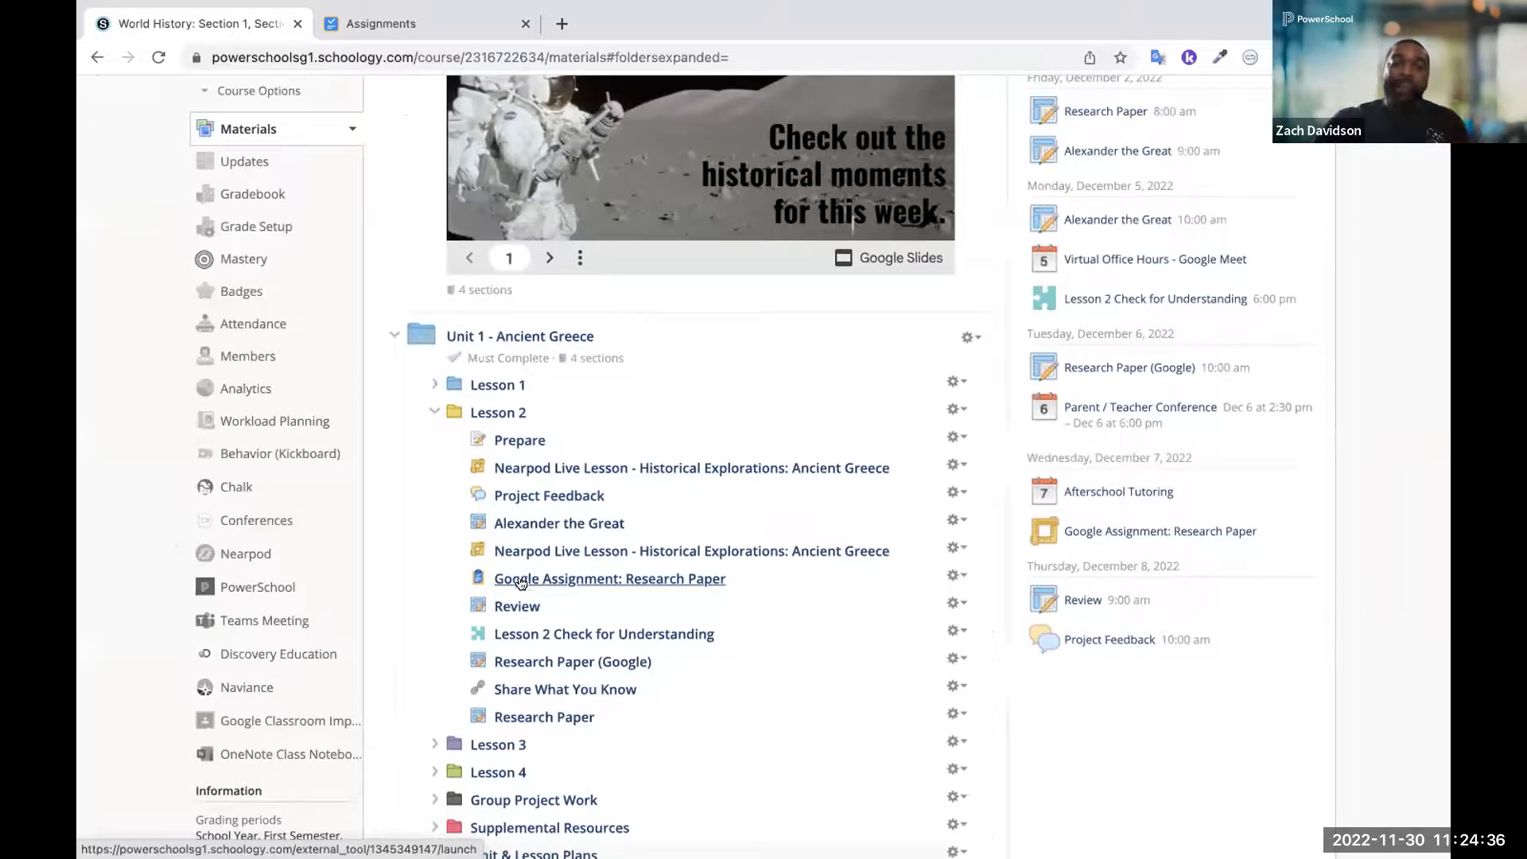
Open the Research Paper (Google) assignment, view the second listed student's in-progress document, and return to the World History course materials
{"action": "left_click", "coordinate": [521, 663]}
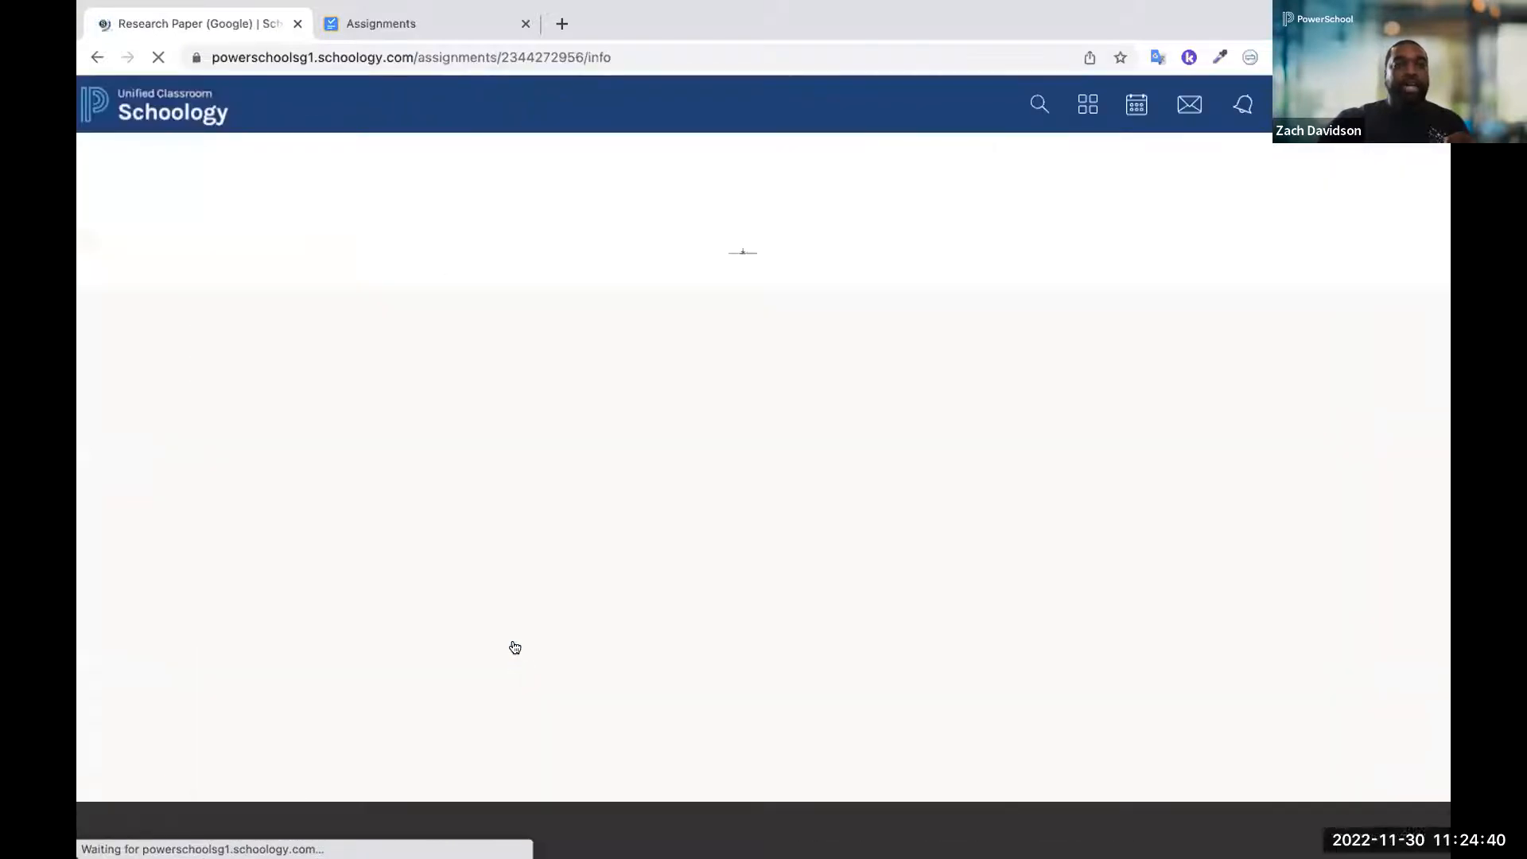
{"action": "left_click", "coordinate": [259, 277]}
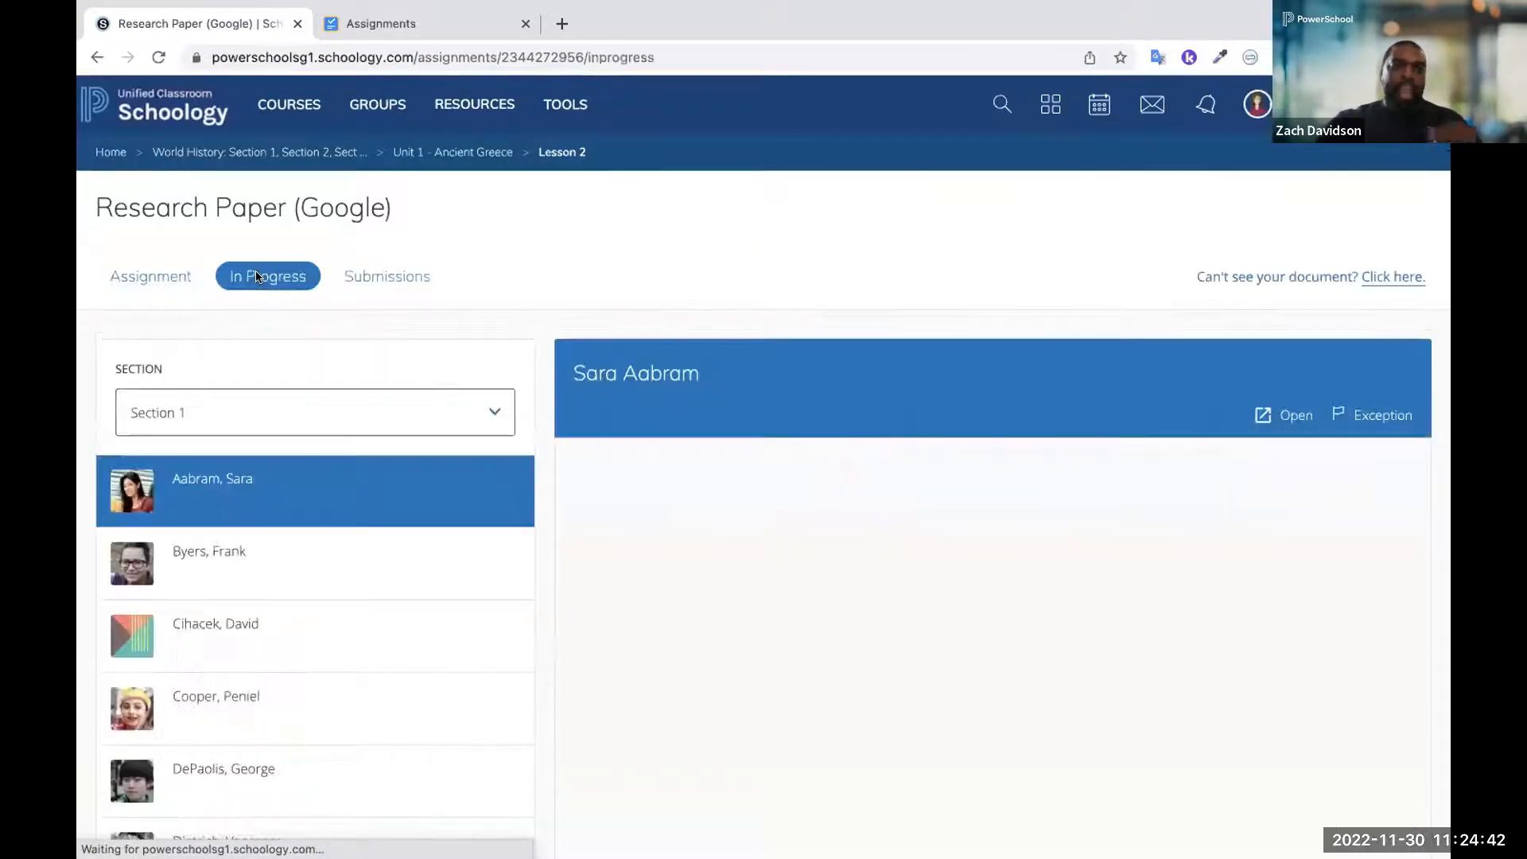
{"action": "left_click", "coordinate": [240, 584]}
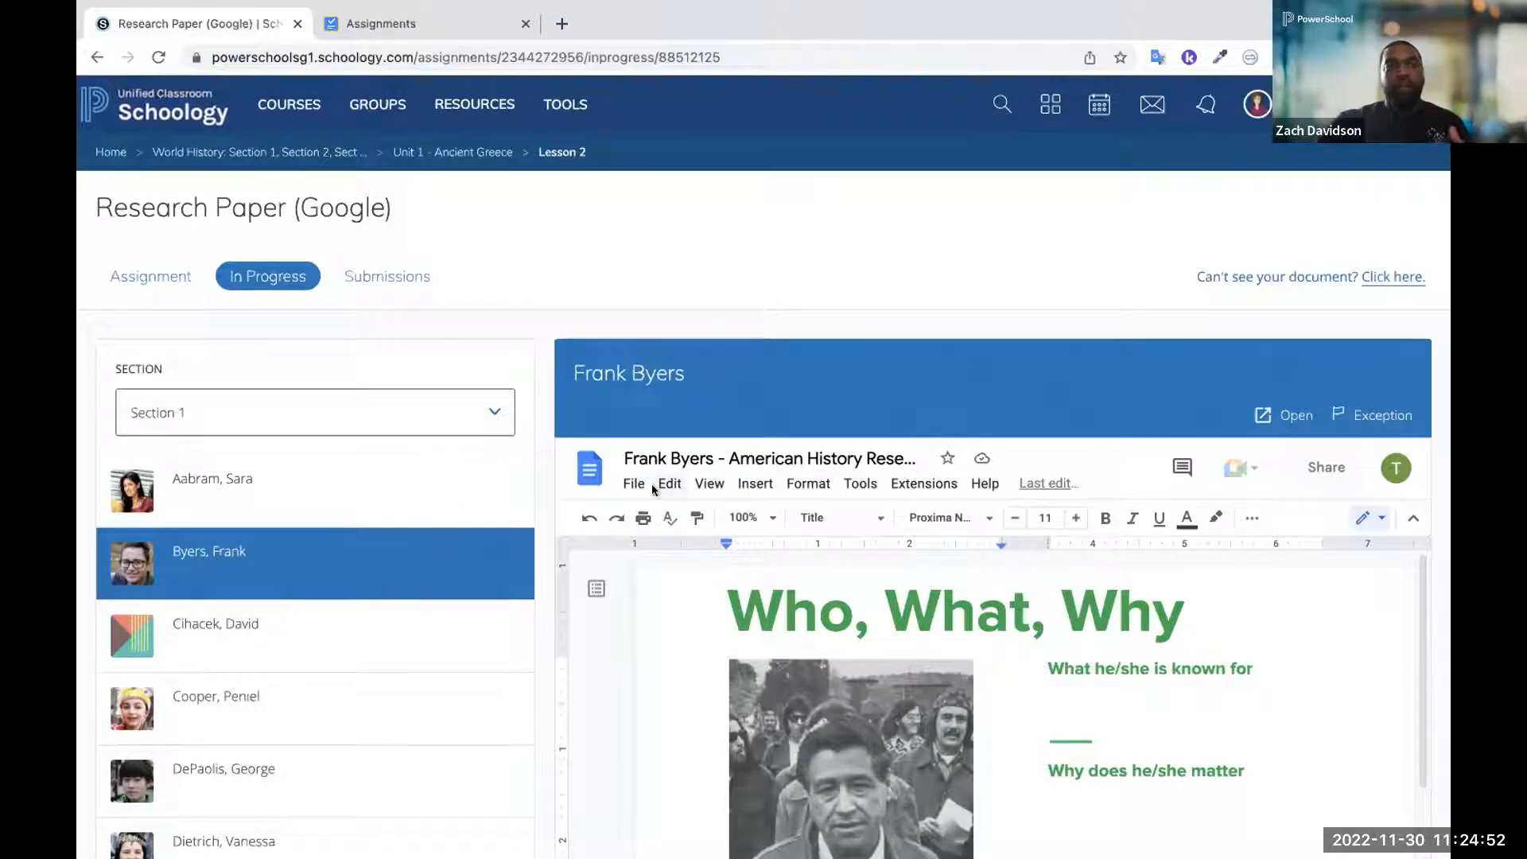
{"action": "left_click", "coordinate": [280, 151]}
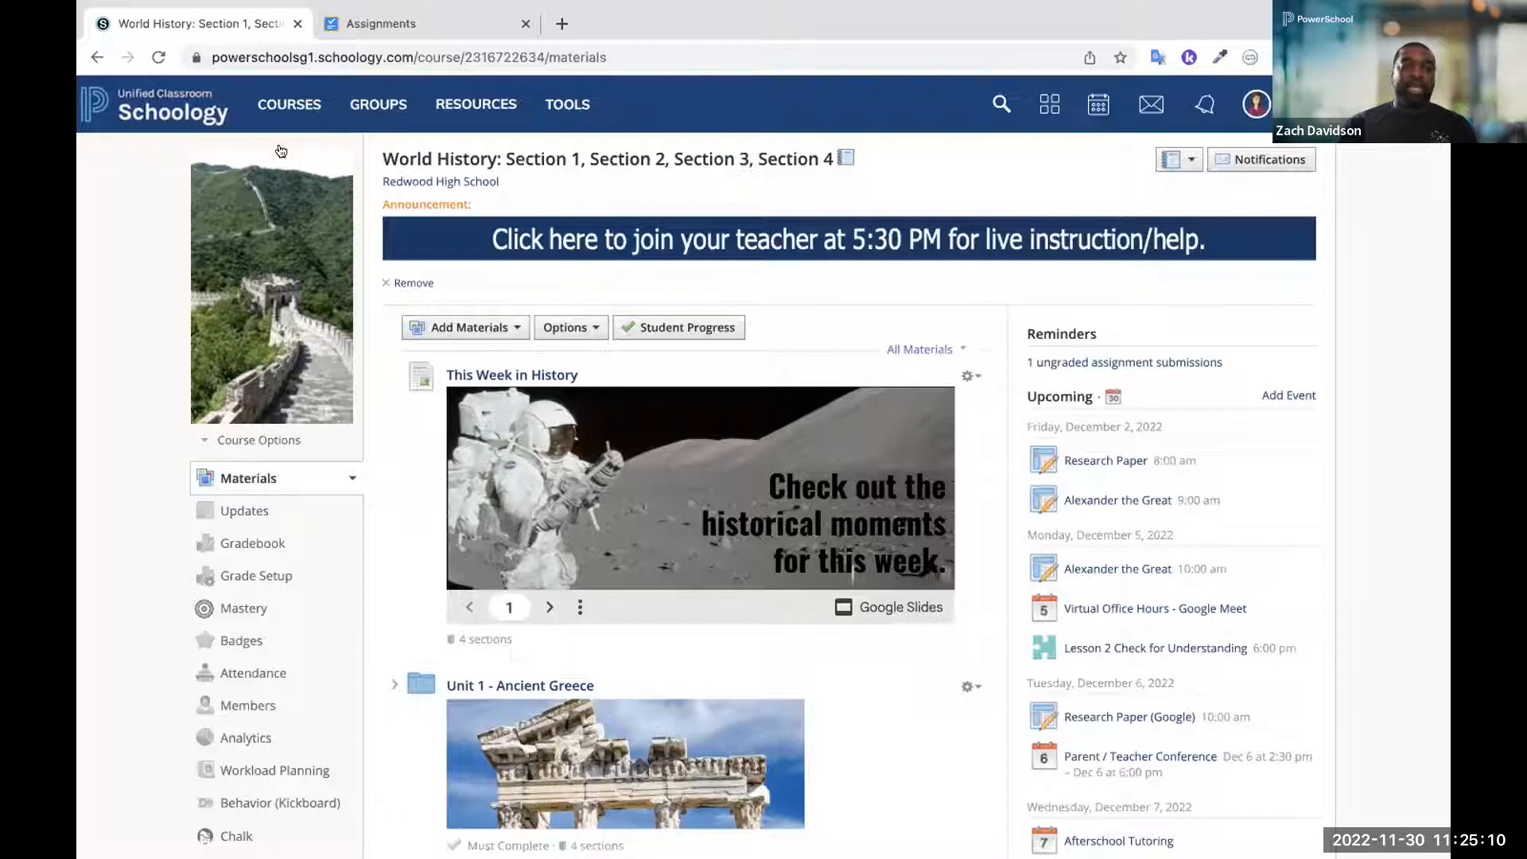
Open the Google Classroom Import app in the course and choose World History as the Google Classroom course to import from
{"action": "scroll", "coordinate": [265, 385], "scroll_direction": "down", "scroll_amount": 5}
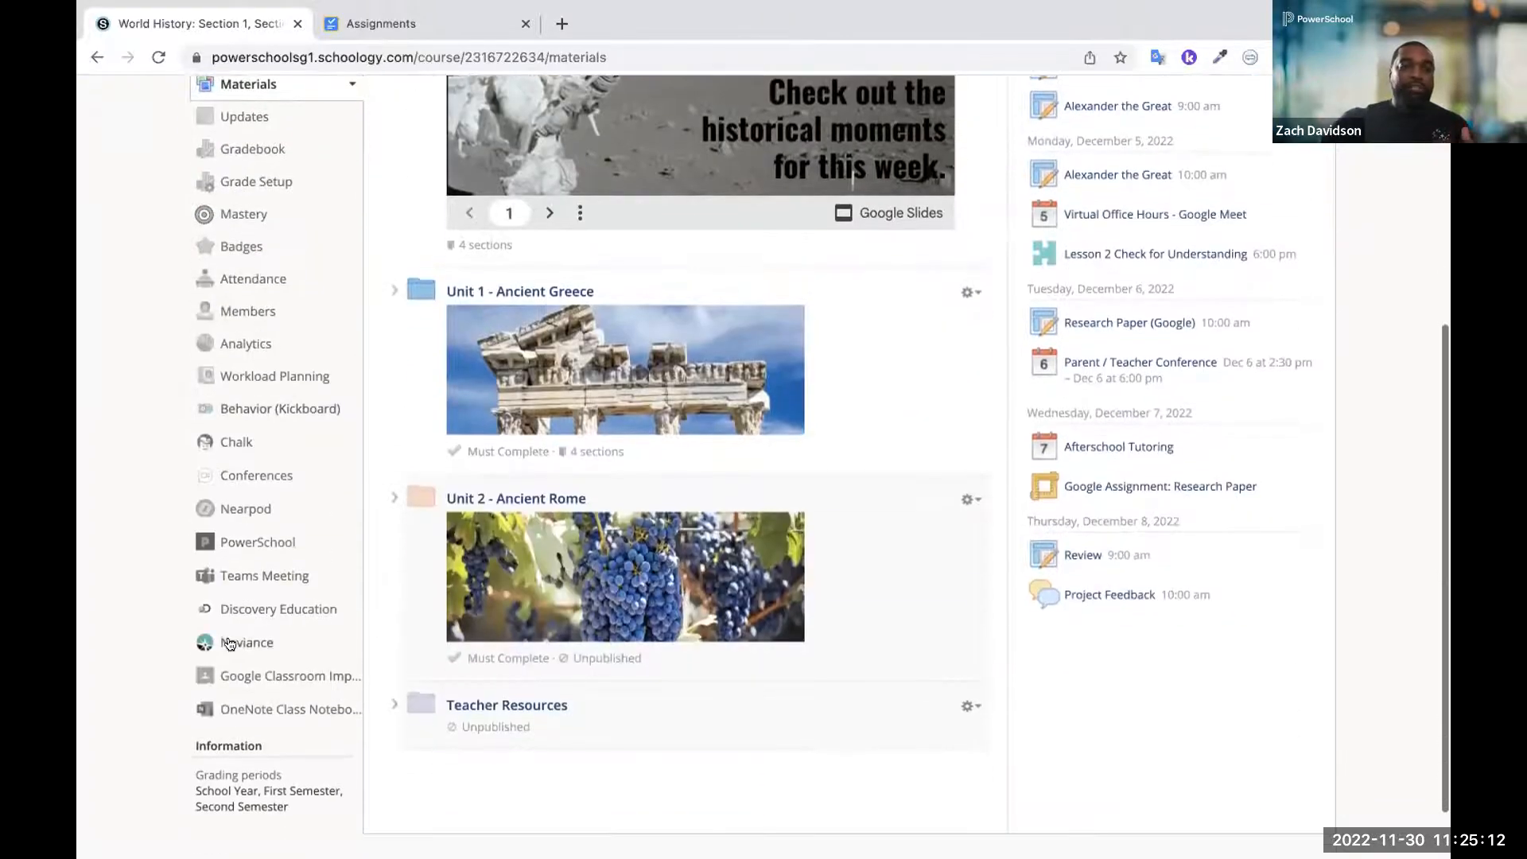
{"action": "left_click", "coordinate": [230, 676]}
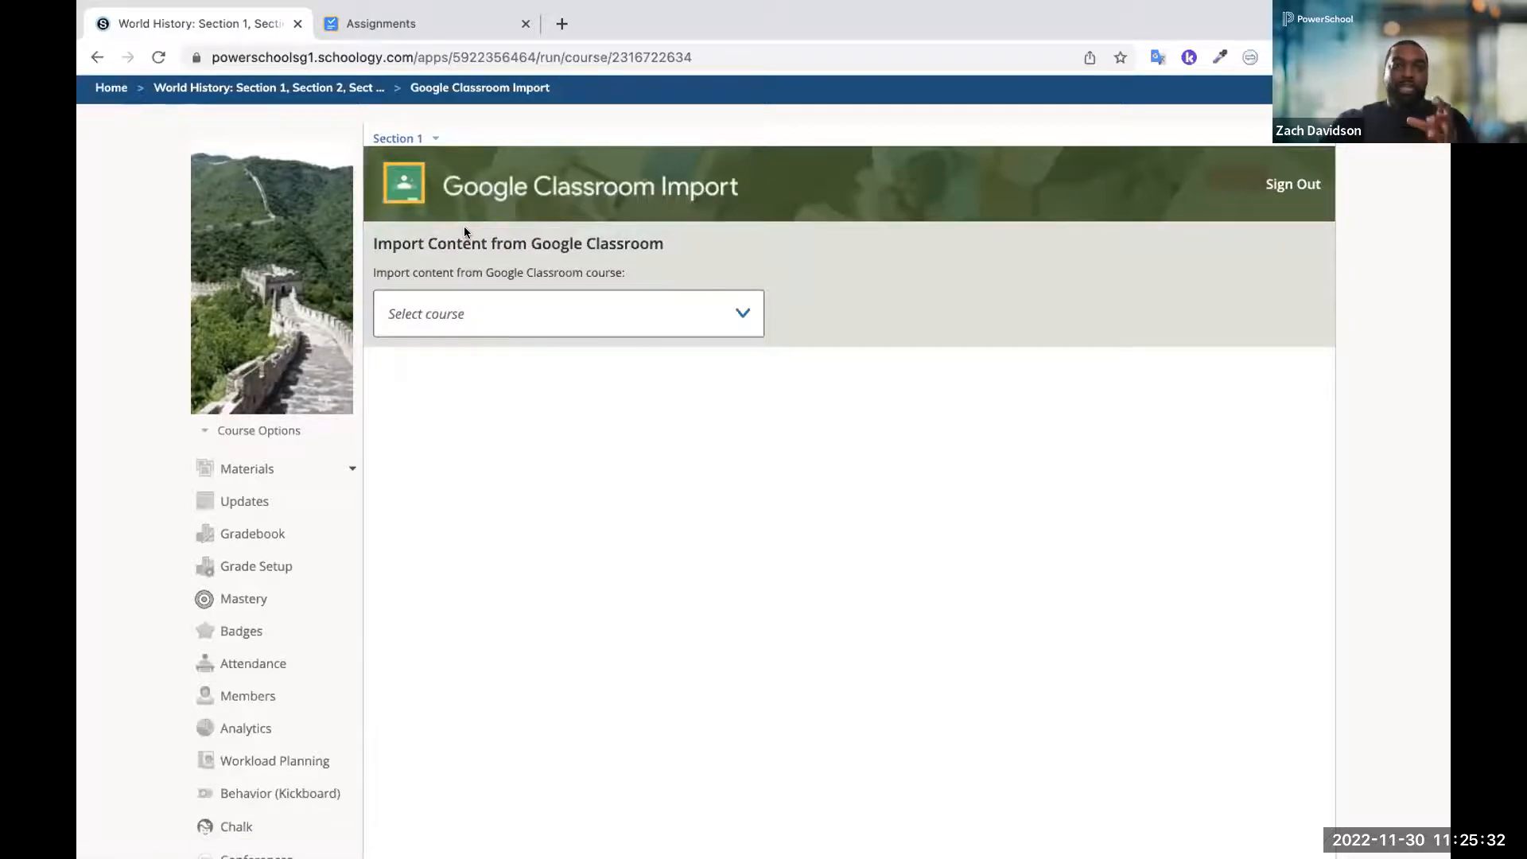
{"action": "left_click", "coordinate": [451, 315]}
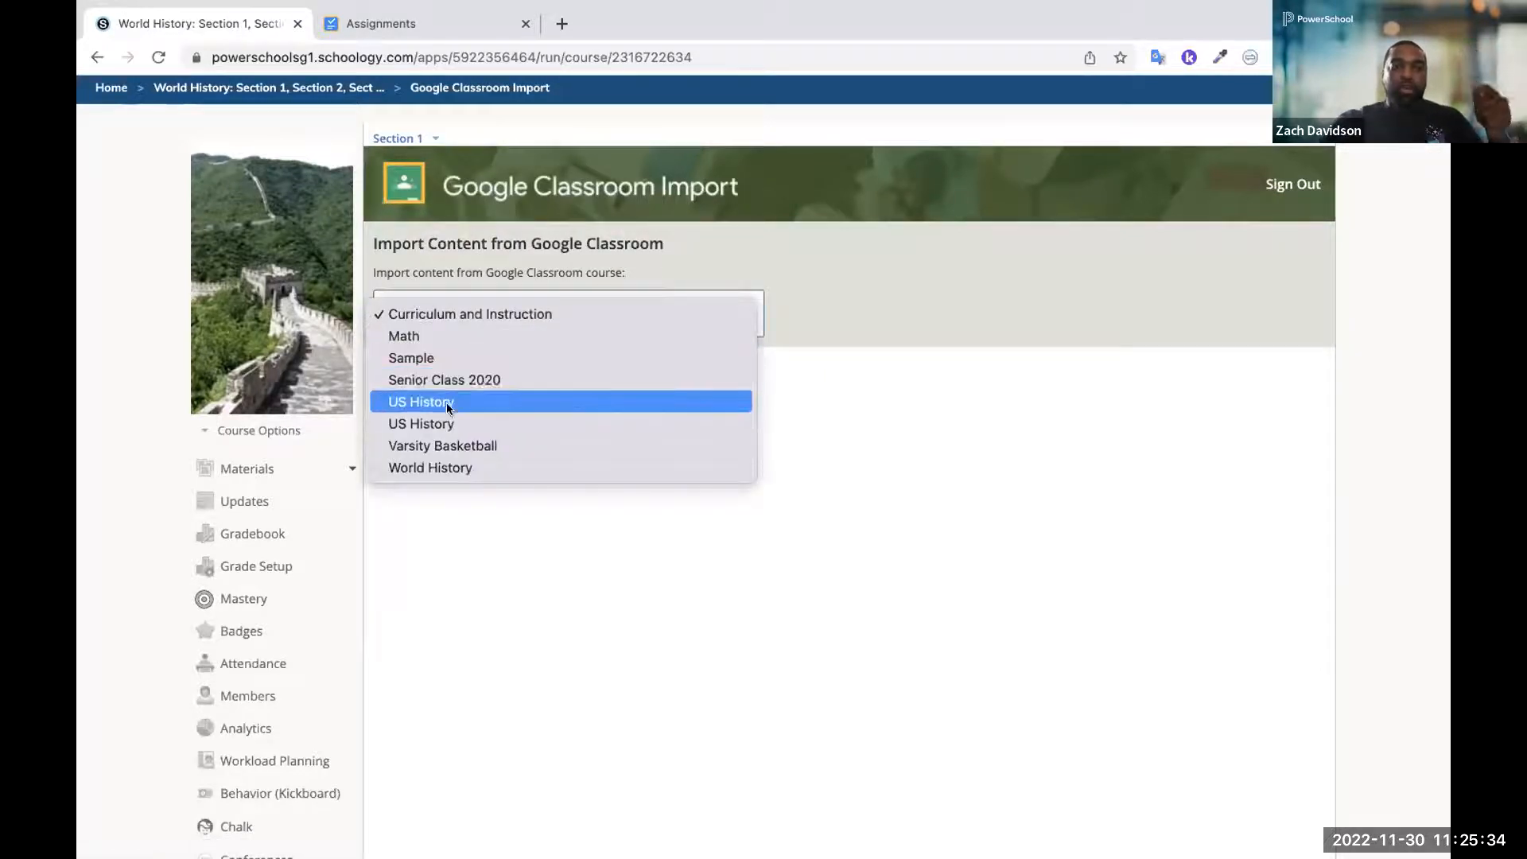
{"action": "left_click", "coordinate": [442, 467]}
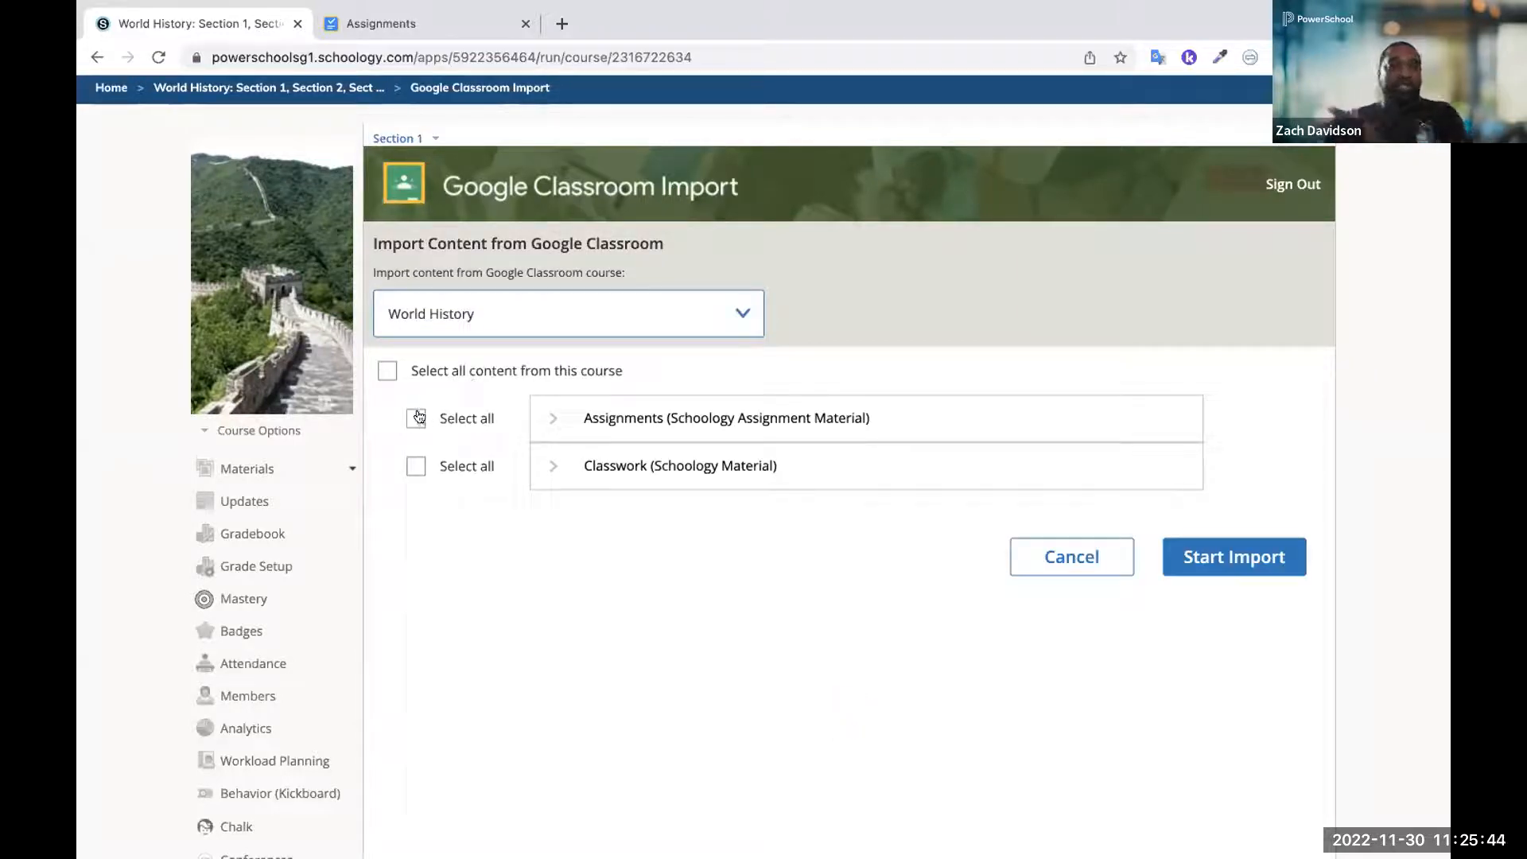
Expand the Assignments (Schoology Assignment Material) group and select all of its items for import
{"action": "left_click", "coordinate": [553, 424]}
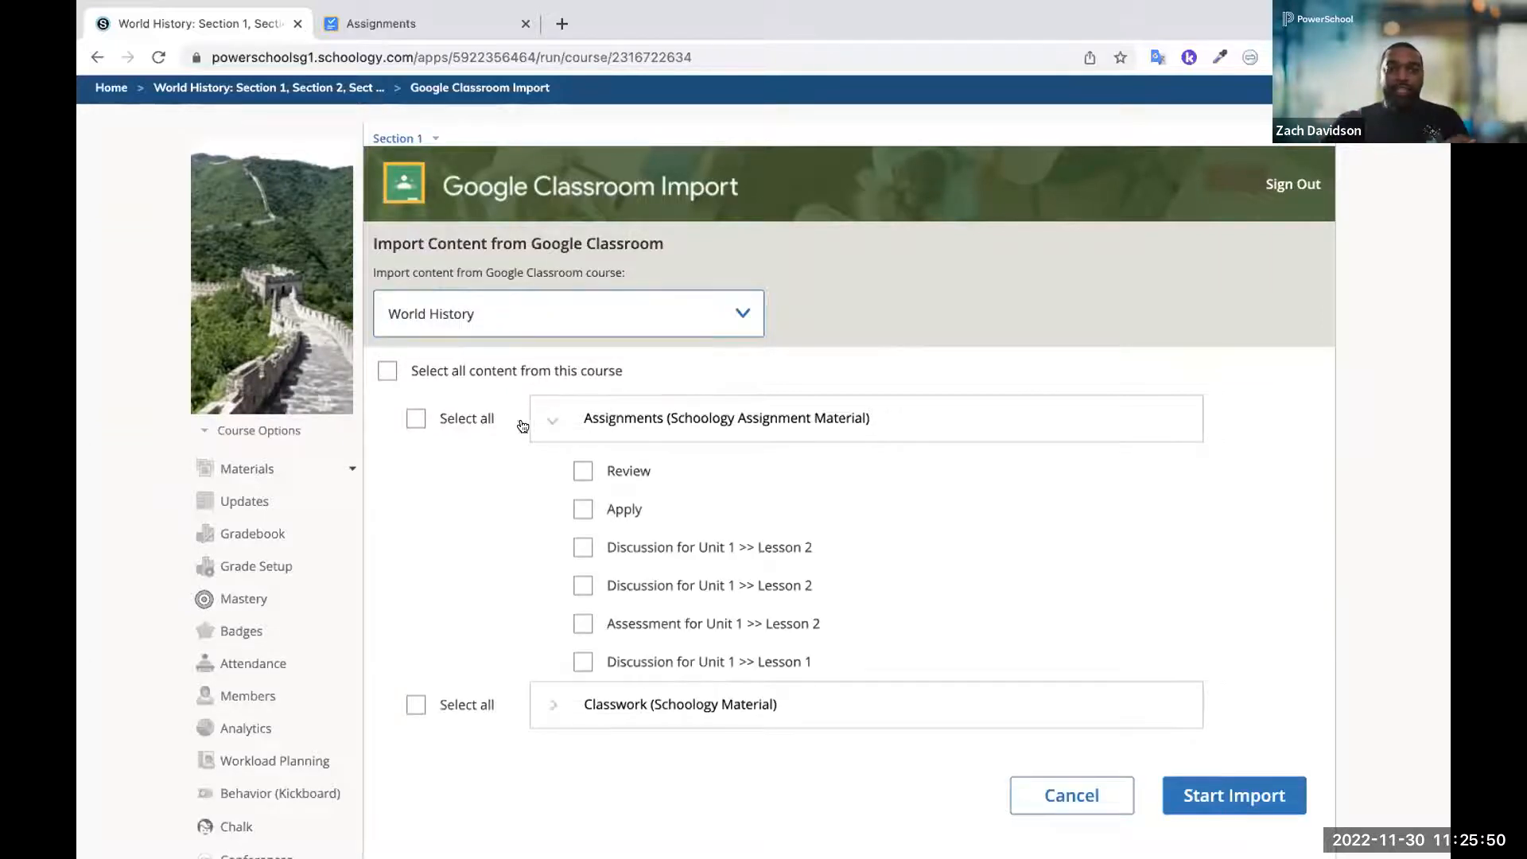
{"action": "left_click", "coordinate": [415, 418]}
{"action": "scroll", "coordinate": [585, 672], "scroll_direction": "down", "scroll_amount": 1}
{"action": "scroll", "coordinate": [586, 678], "scroll_direction": "up", "scroll_amount": 1}
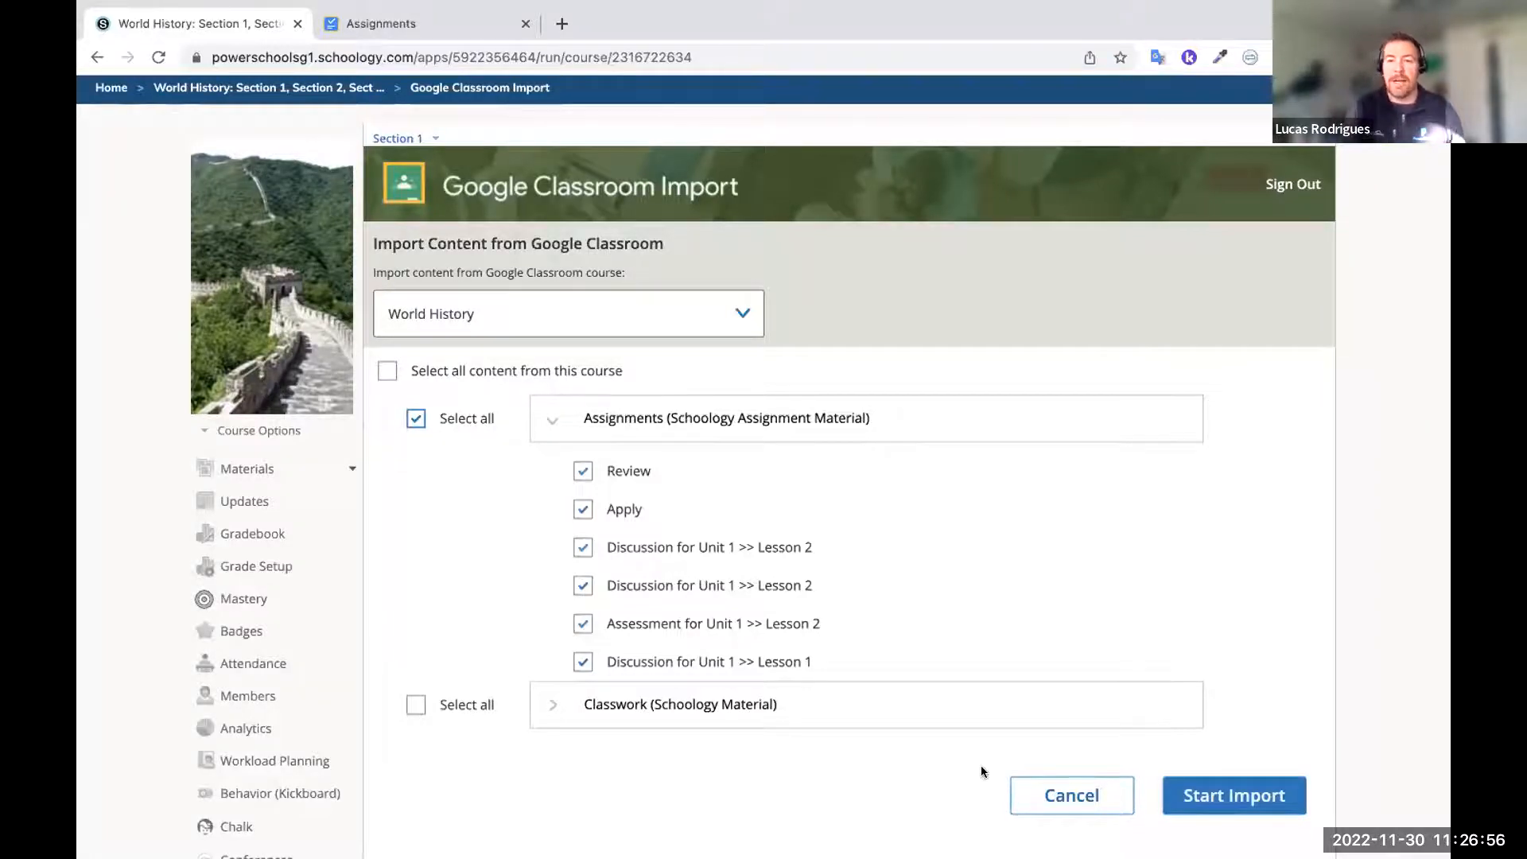
{"action": "scroll", "coordinate": [922, 755], "scroll_direction": "up", "scroll_amount": 1}
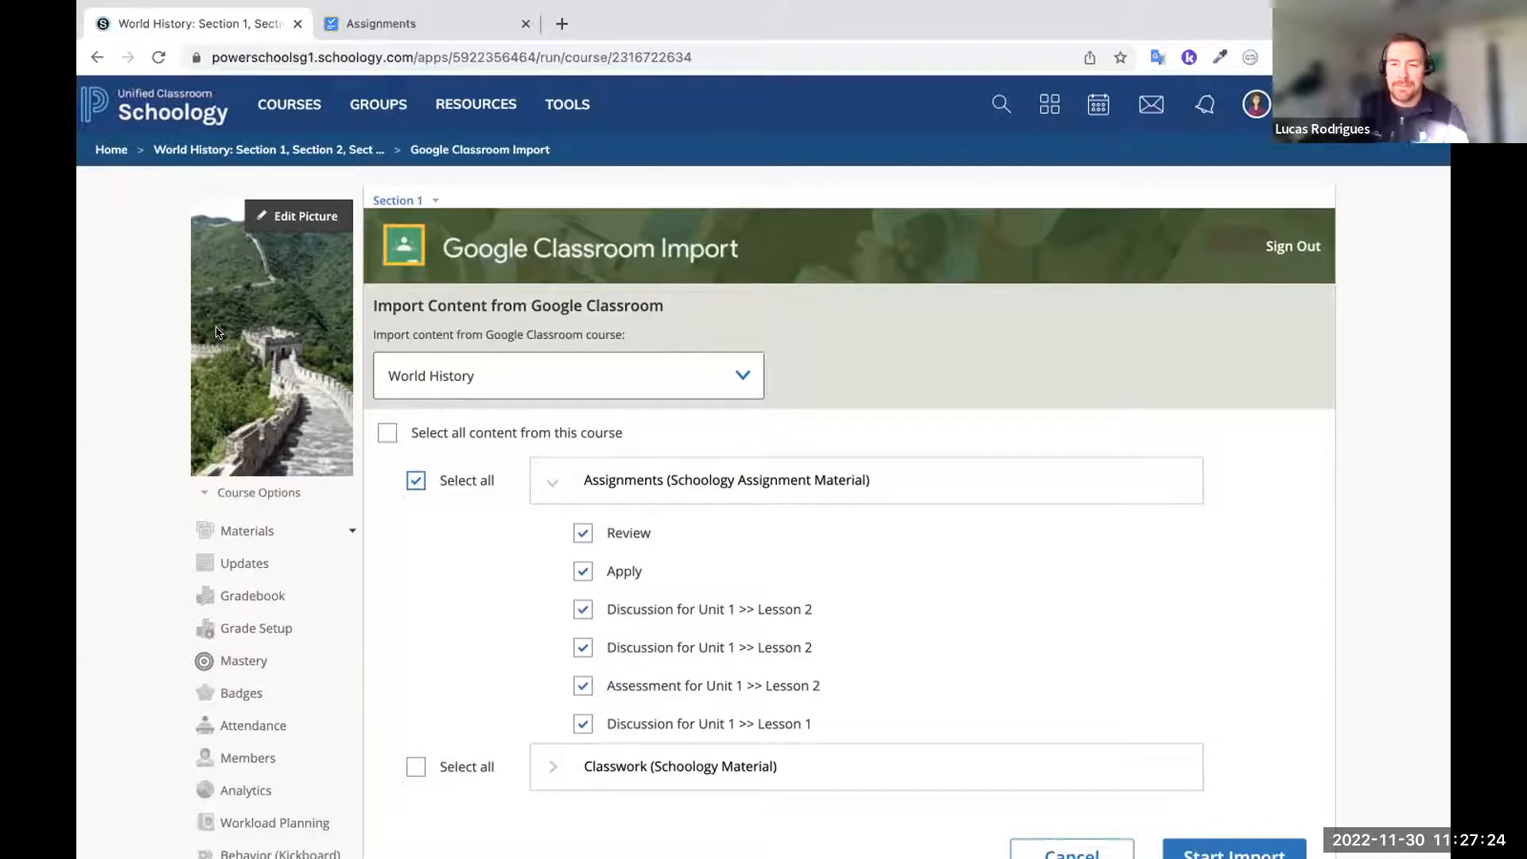
Return to the World History course materials and start creating a new assignment
{"action": "left_click", "coordinate": [287, 150]}
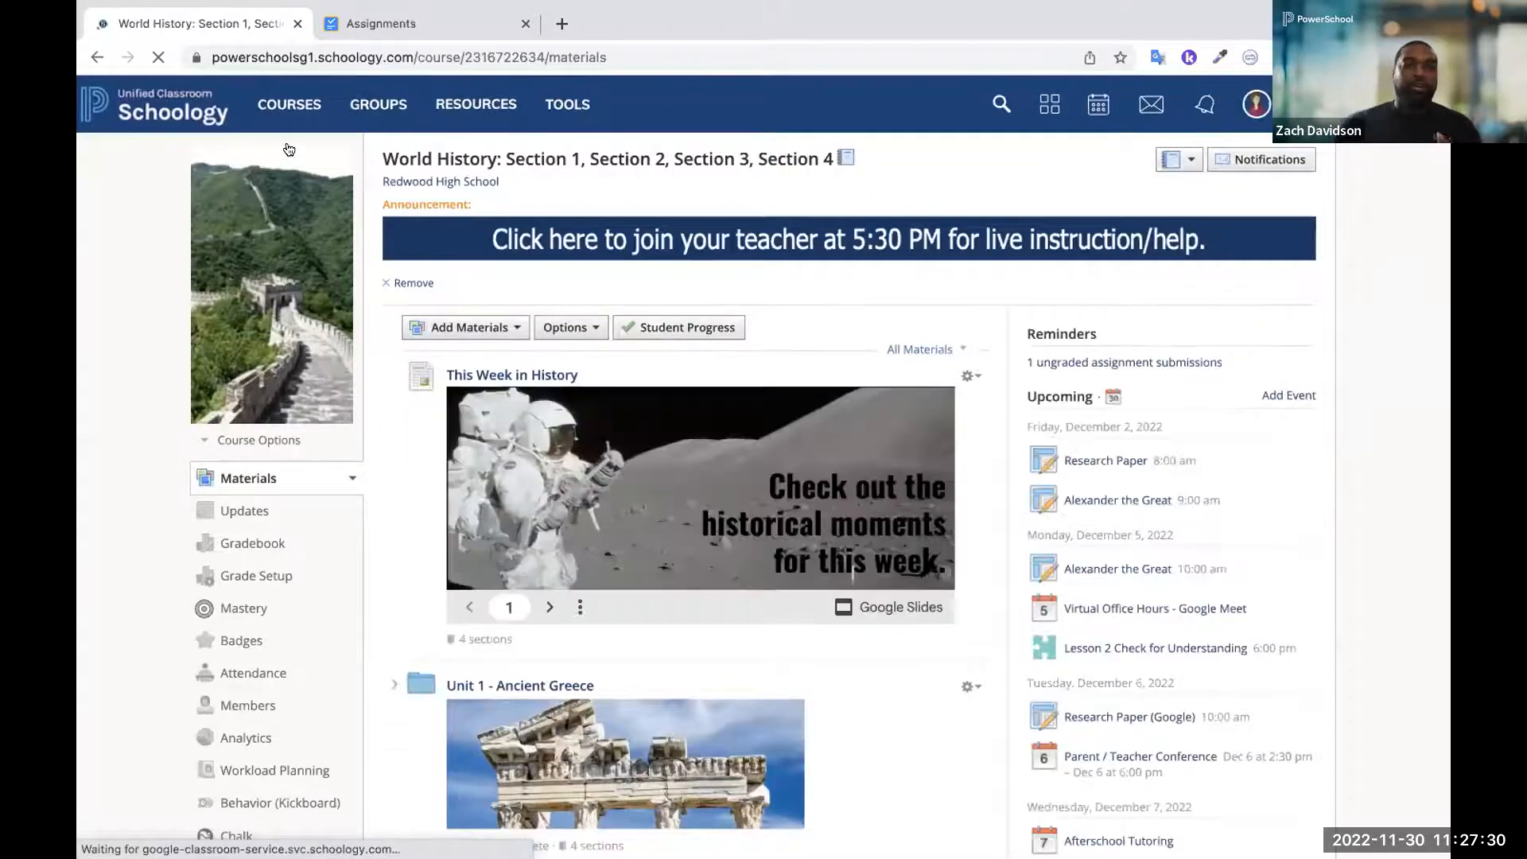
{"action": "left_click", "coordinate": [445, 328]}
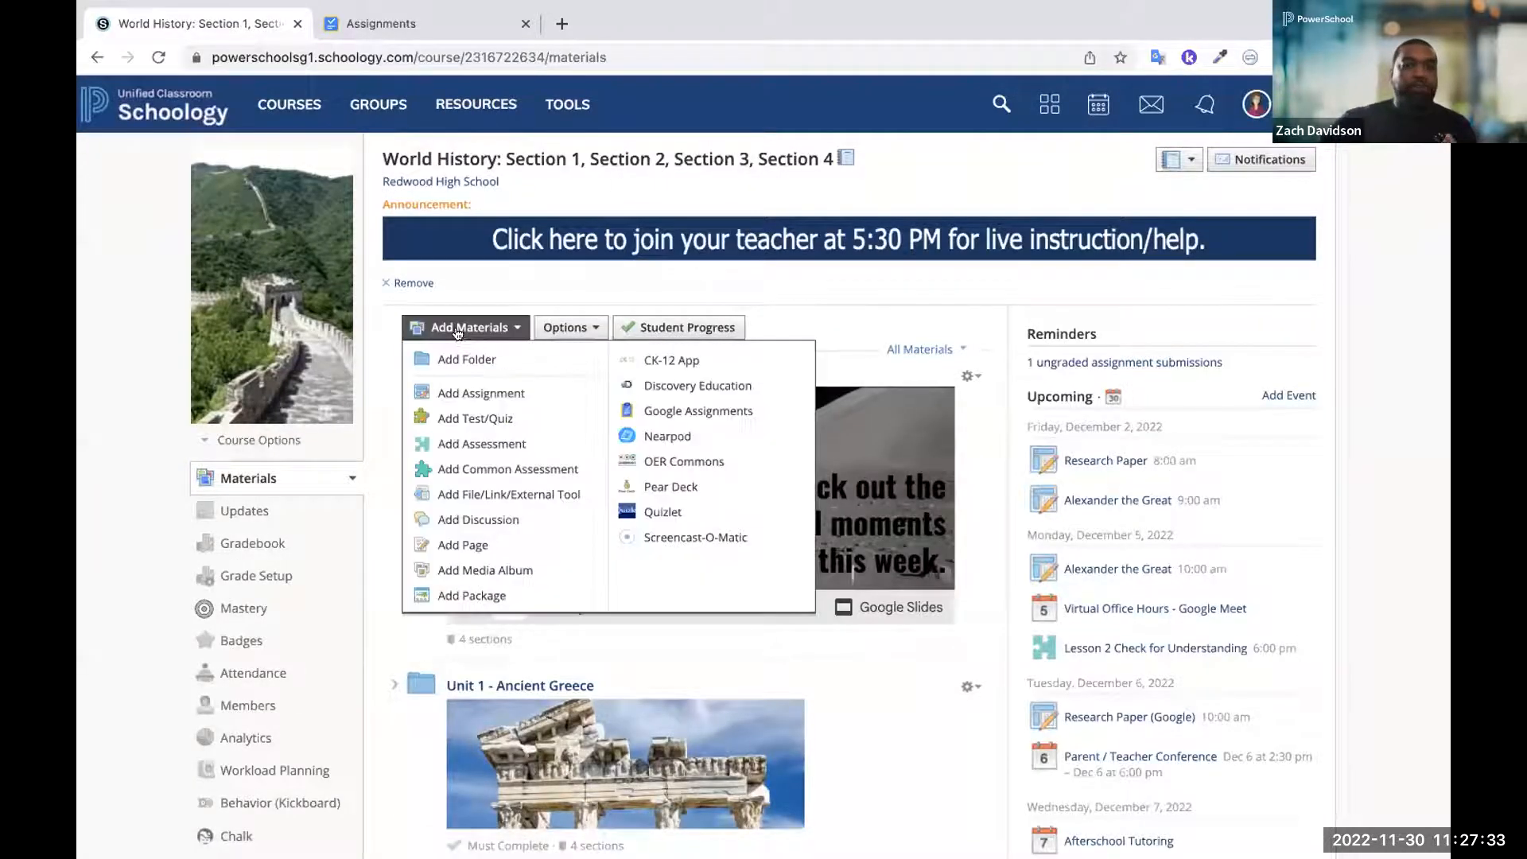
{"action": "left_click", "coordinate": [469, 395]}
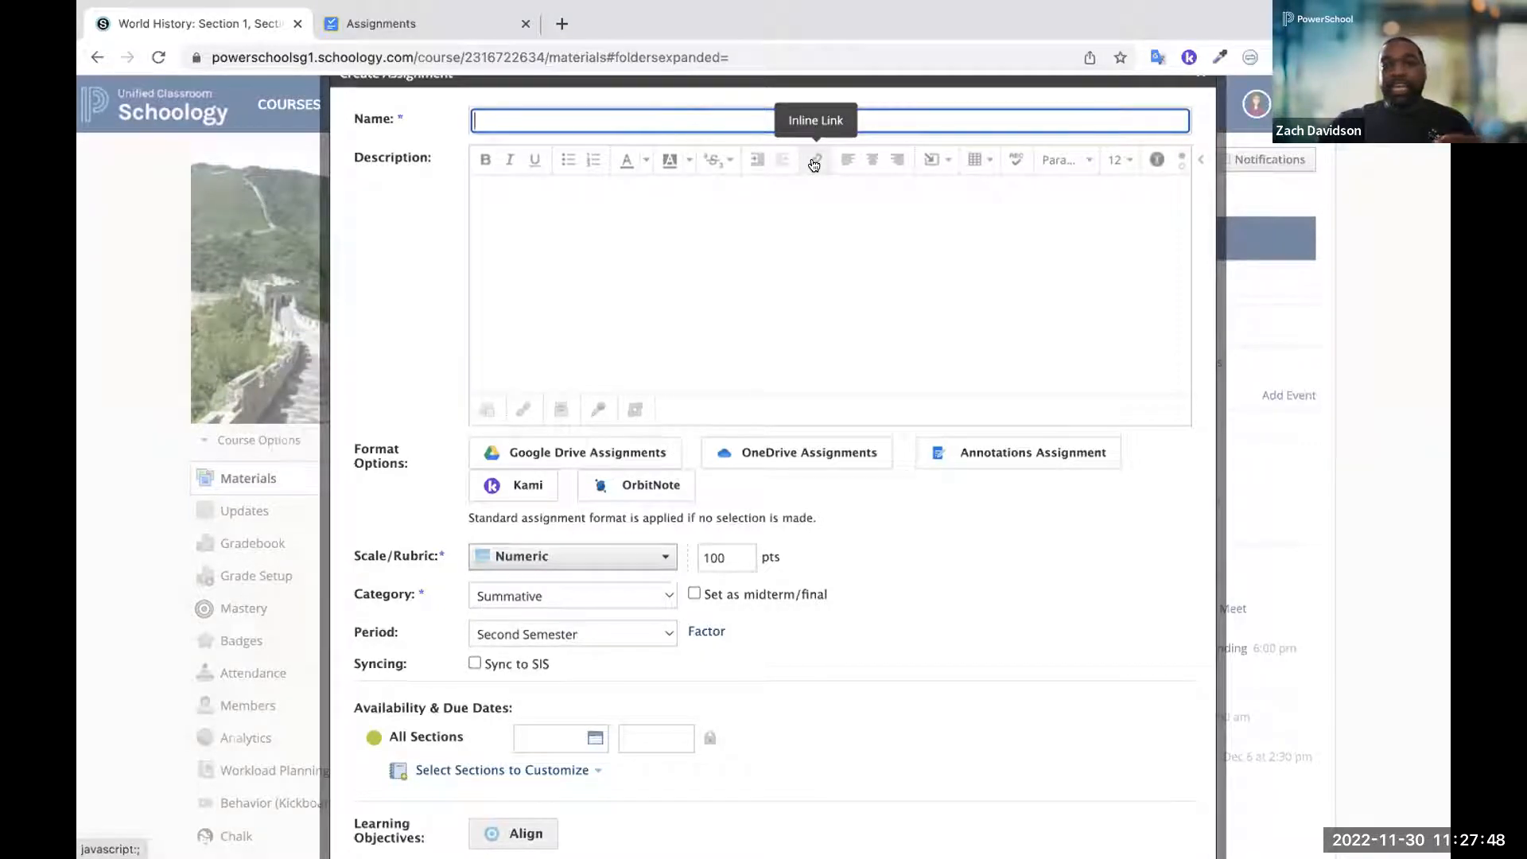
View the Attach Link/Embed options for the new assignment and close them without attaching anything
{"action": "left_click", "coordinate": [517, 408]}
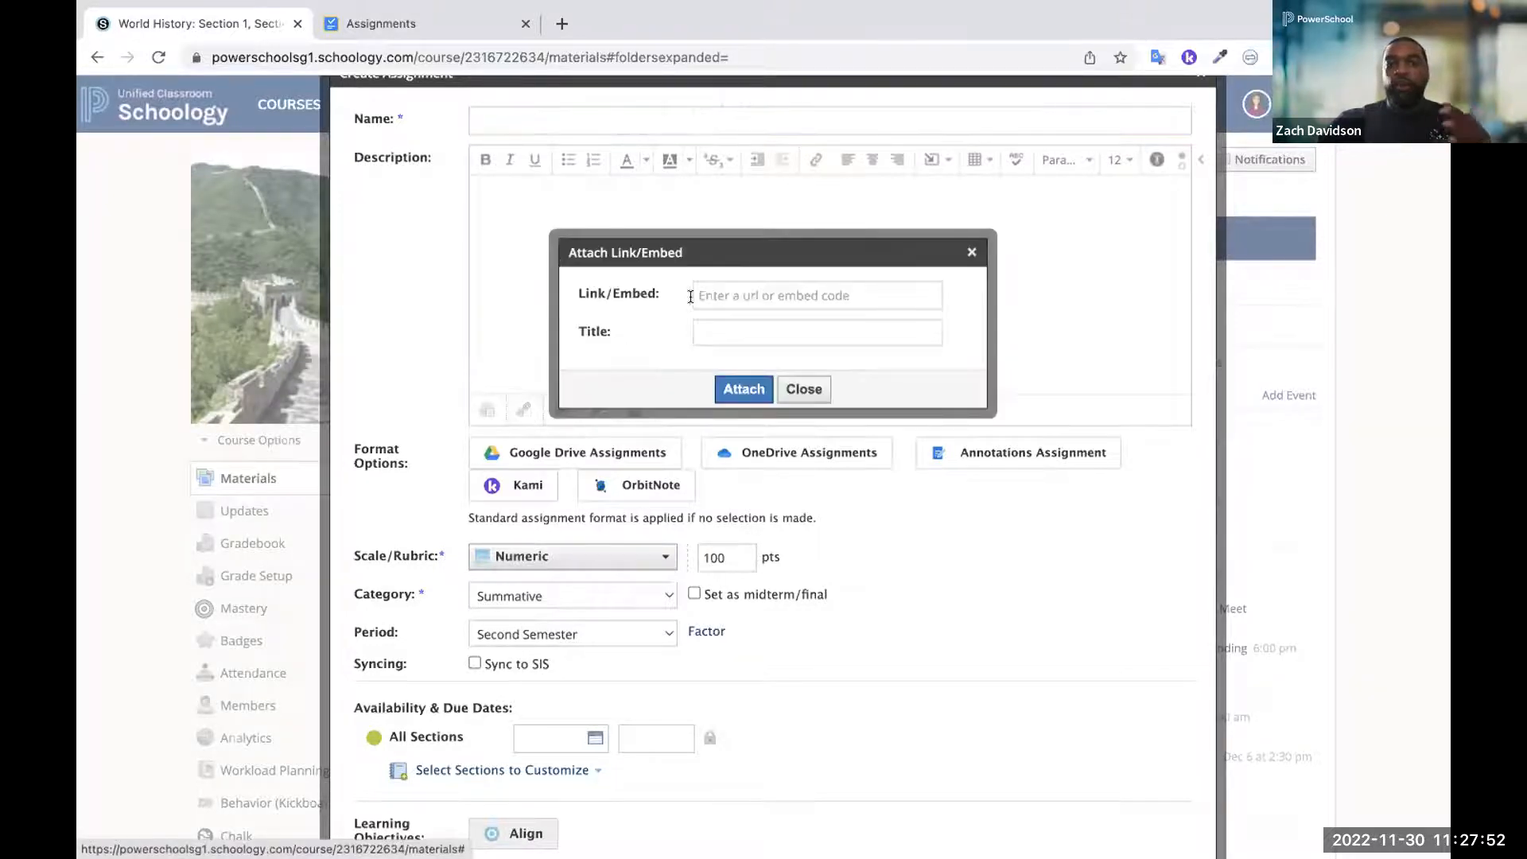
{"action": "left_click", "coordinate": [722, 292]}
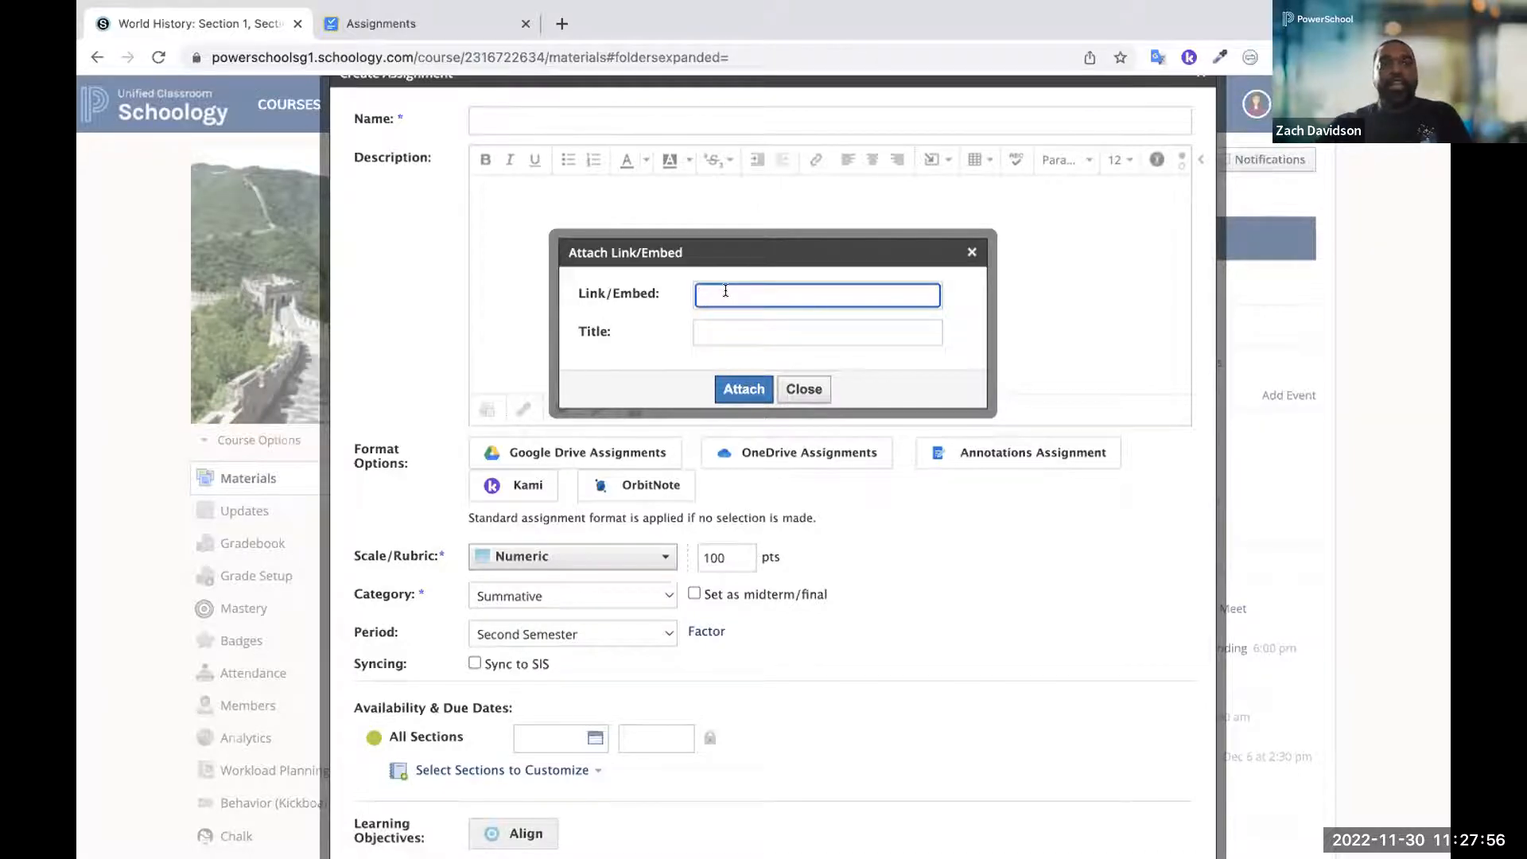
{"action": "left_click", "coordinate": [806, 390]}
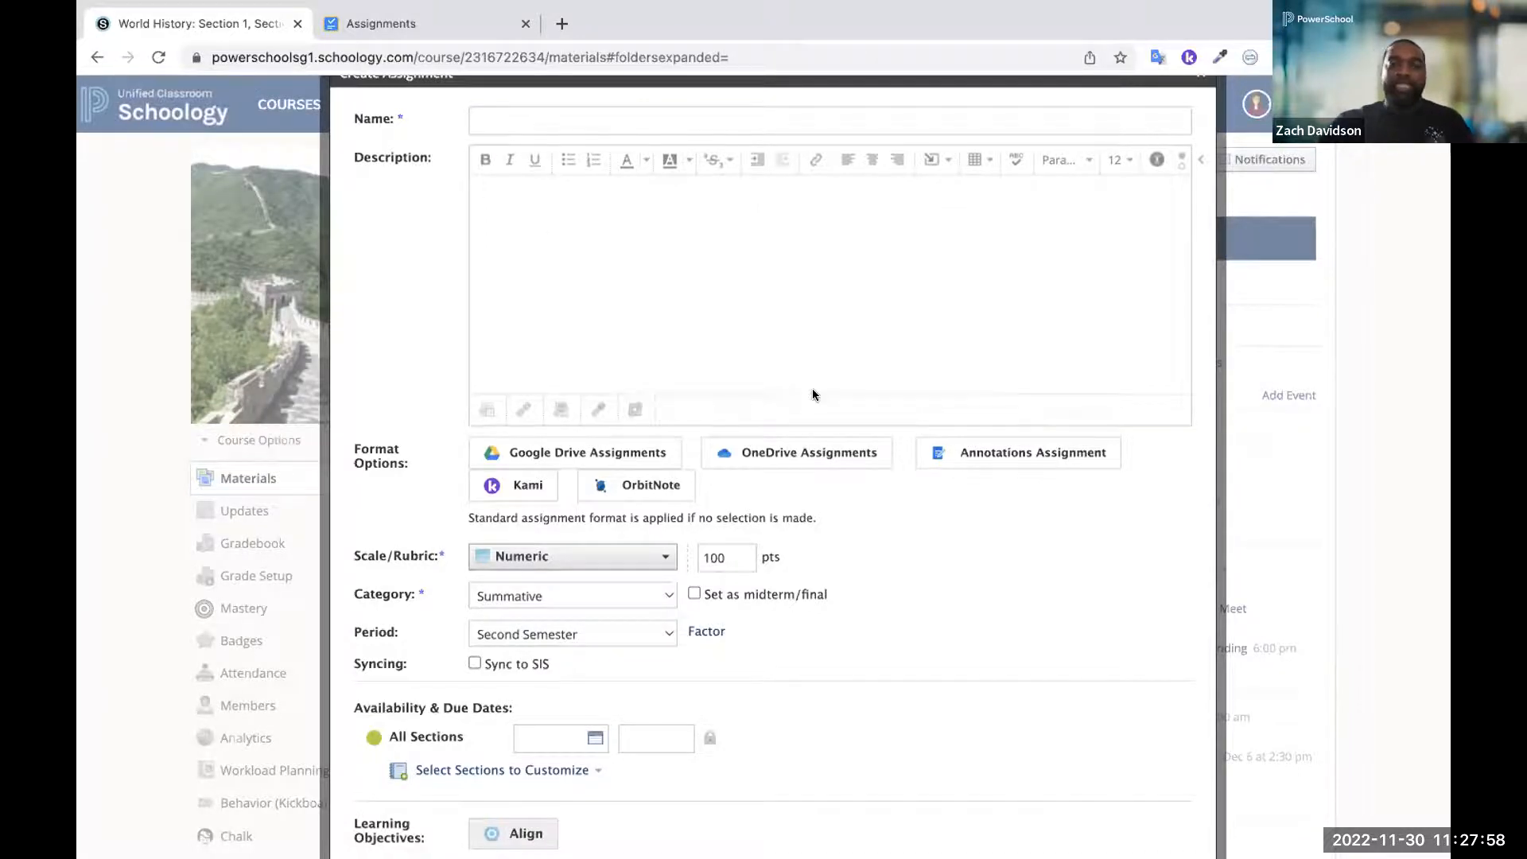
Try to insert an inline link to the first Nearpod Live Lesson in Unit 1 - Ancient Greece, Lesson 2, and cancel it
{"action": "left_click", "coordinate": [809, 160]}
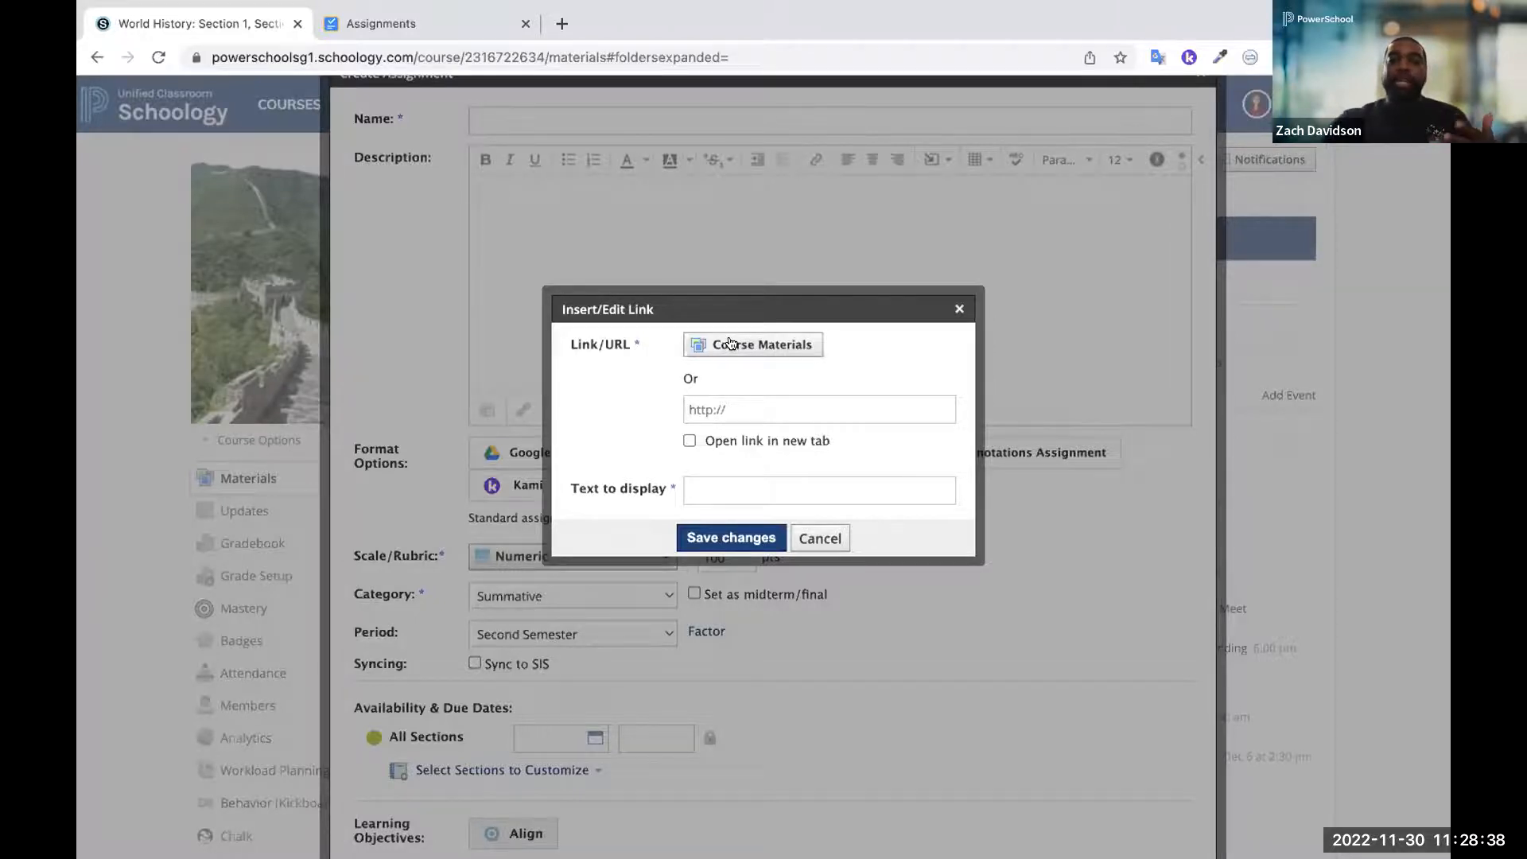
{"action": "left_click", "coordinate": [730, 343]}
{"action": "left_click", "coordinate": [344, 387]}
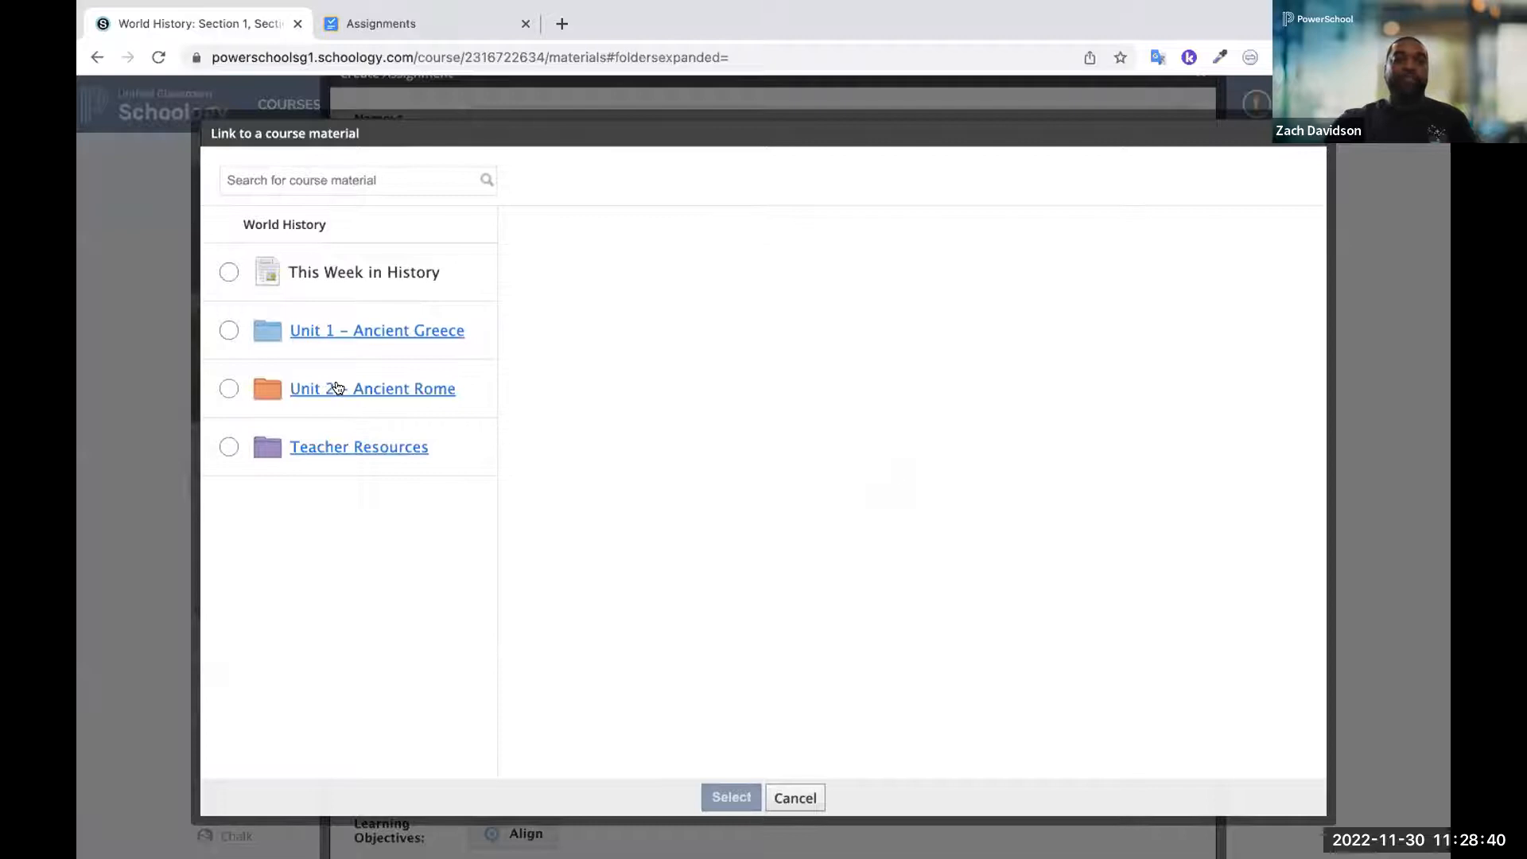
{"action": "left_click", "coordinate": [391, 330]}
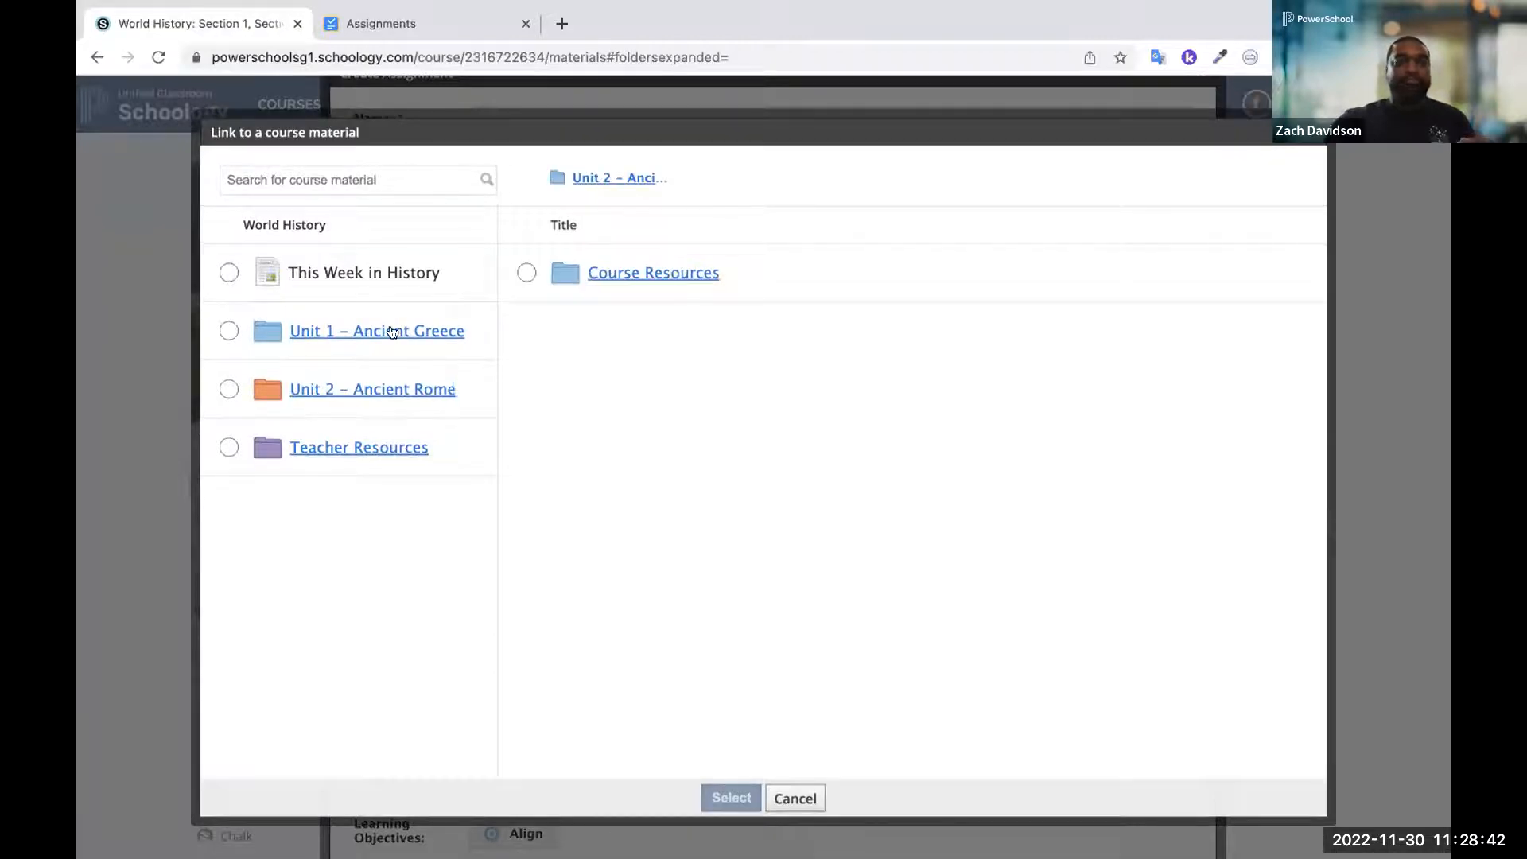
{"action": "left_click", "coordinate": [611, 326]}
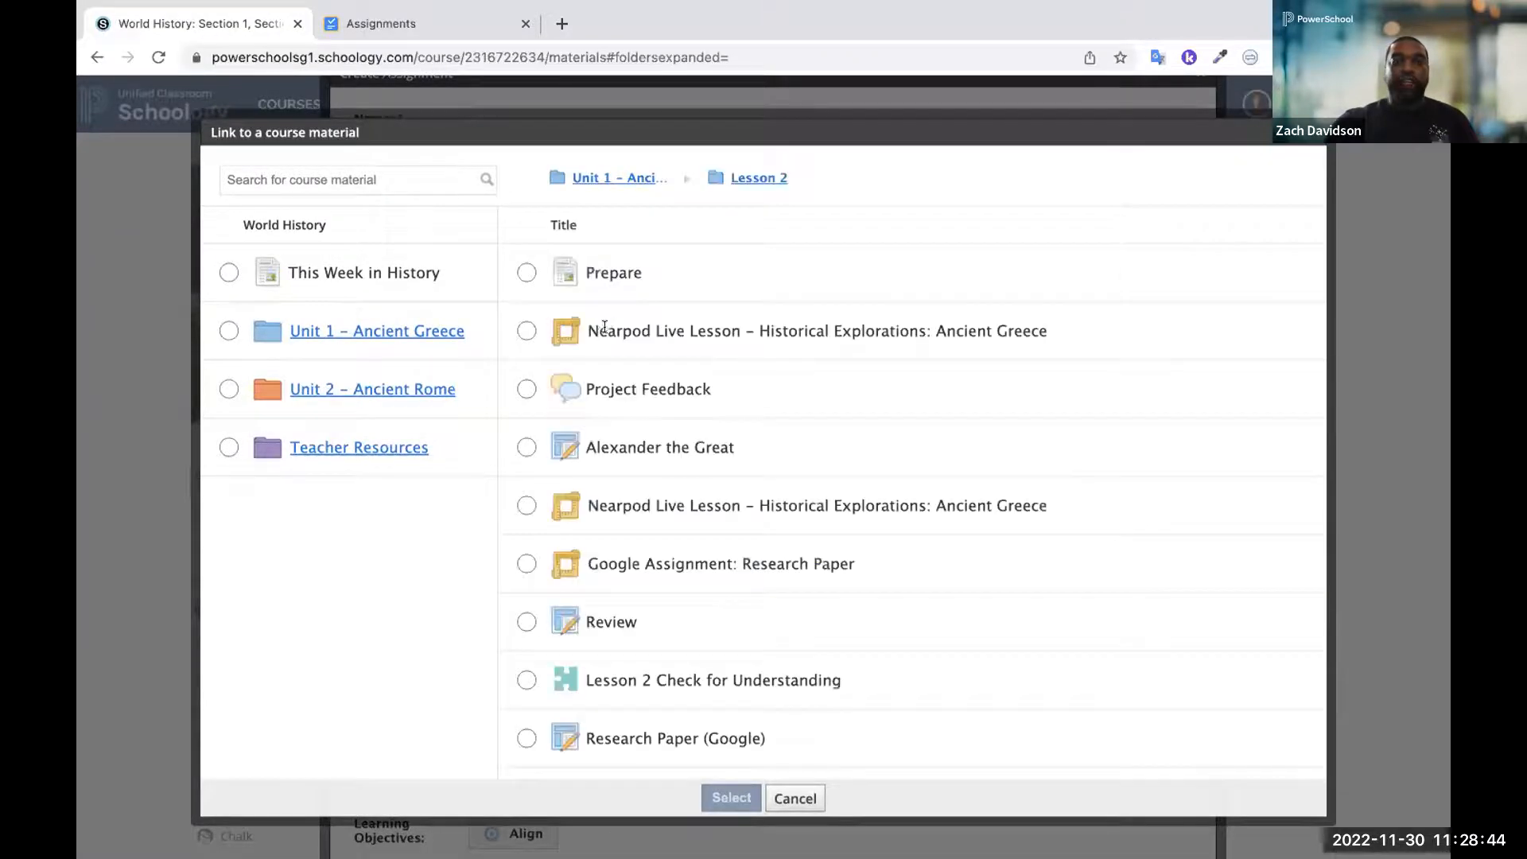
{"action": "left_click", "coordinate": [526, 330]}
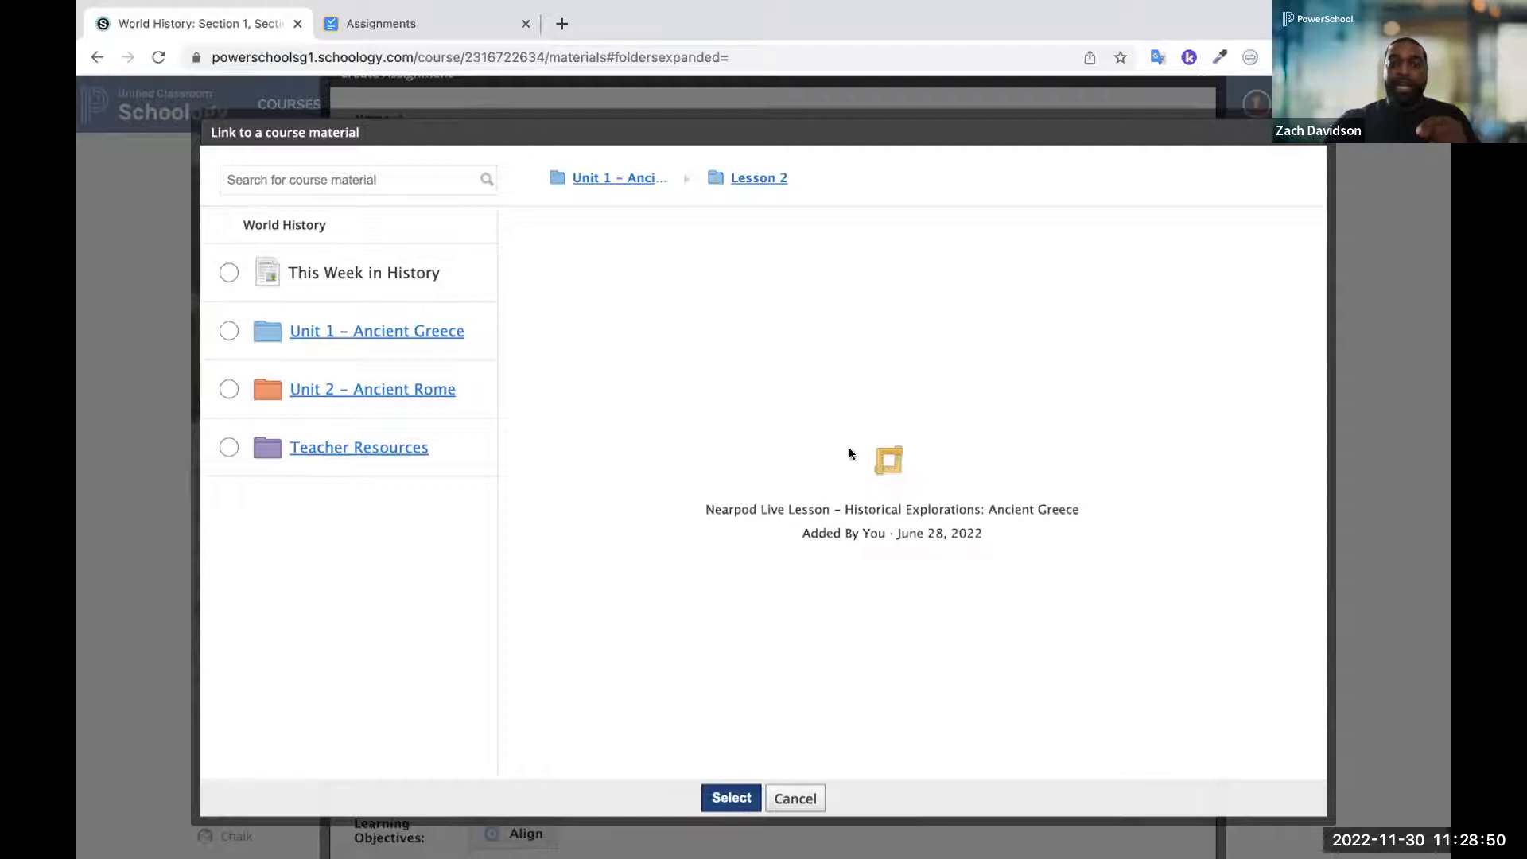
{"action": "left_click", "coordinate": [725, 796]}
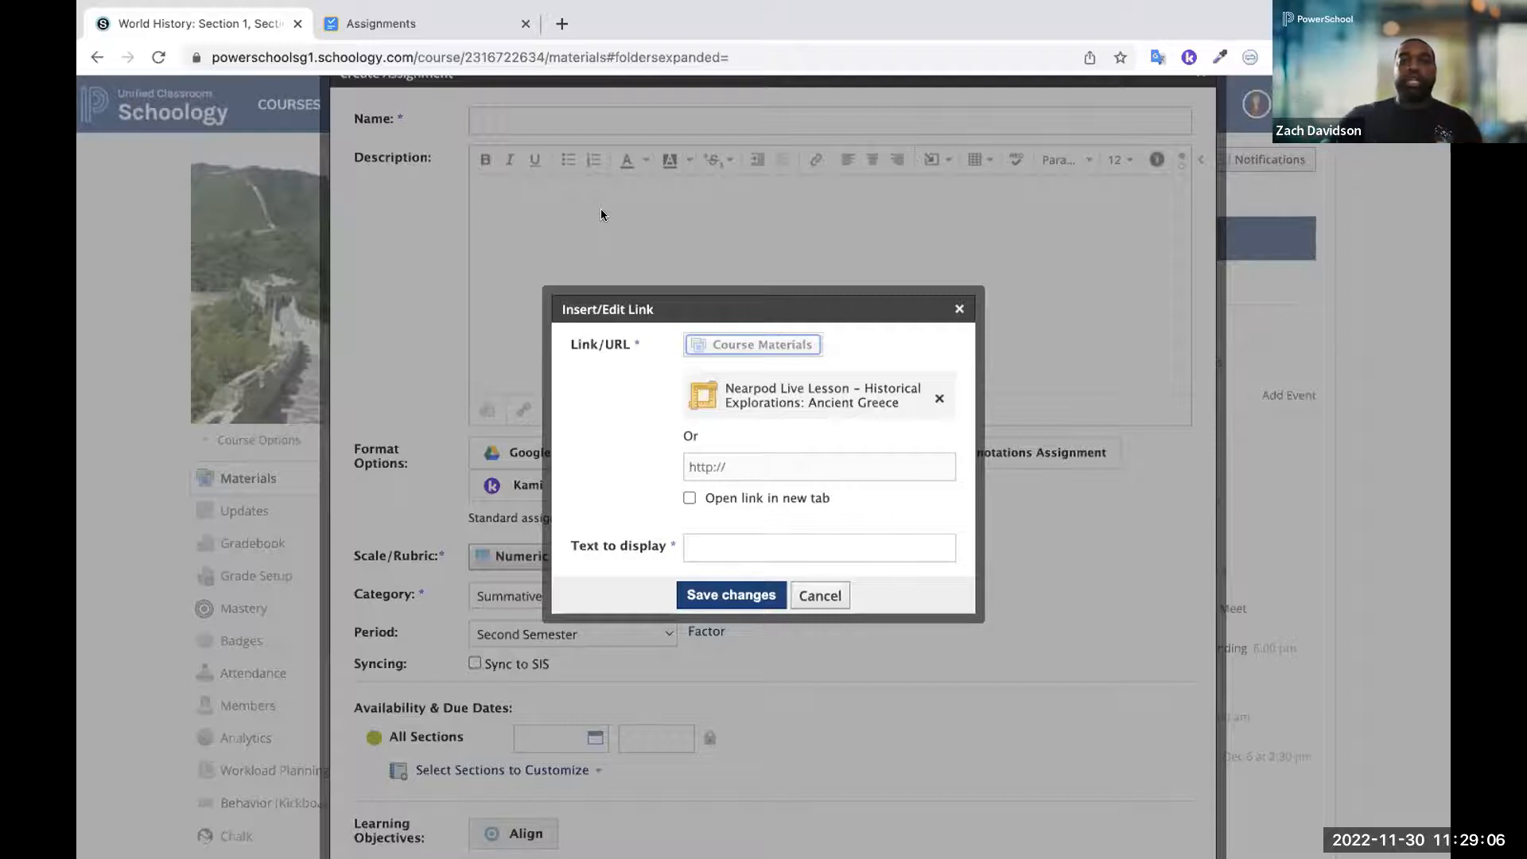
{"action": "left_click", "coordinate": [685, 496]}
{"action": "left_click", "coordinate": [686, 496]}
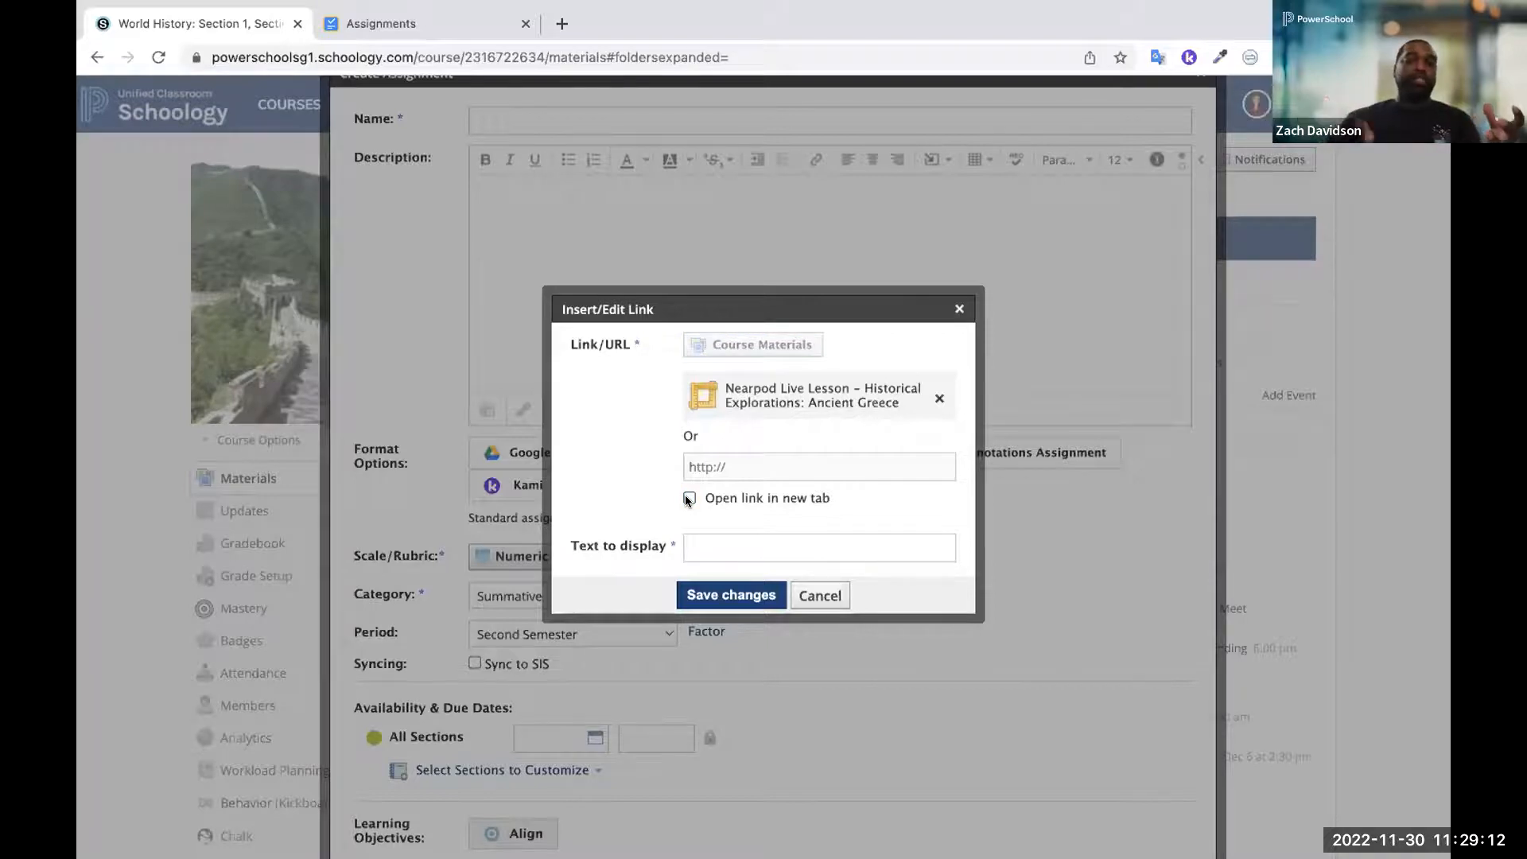
{"action": "left_click", "coordinate": [811, 598]}
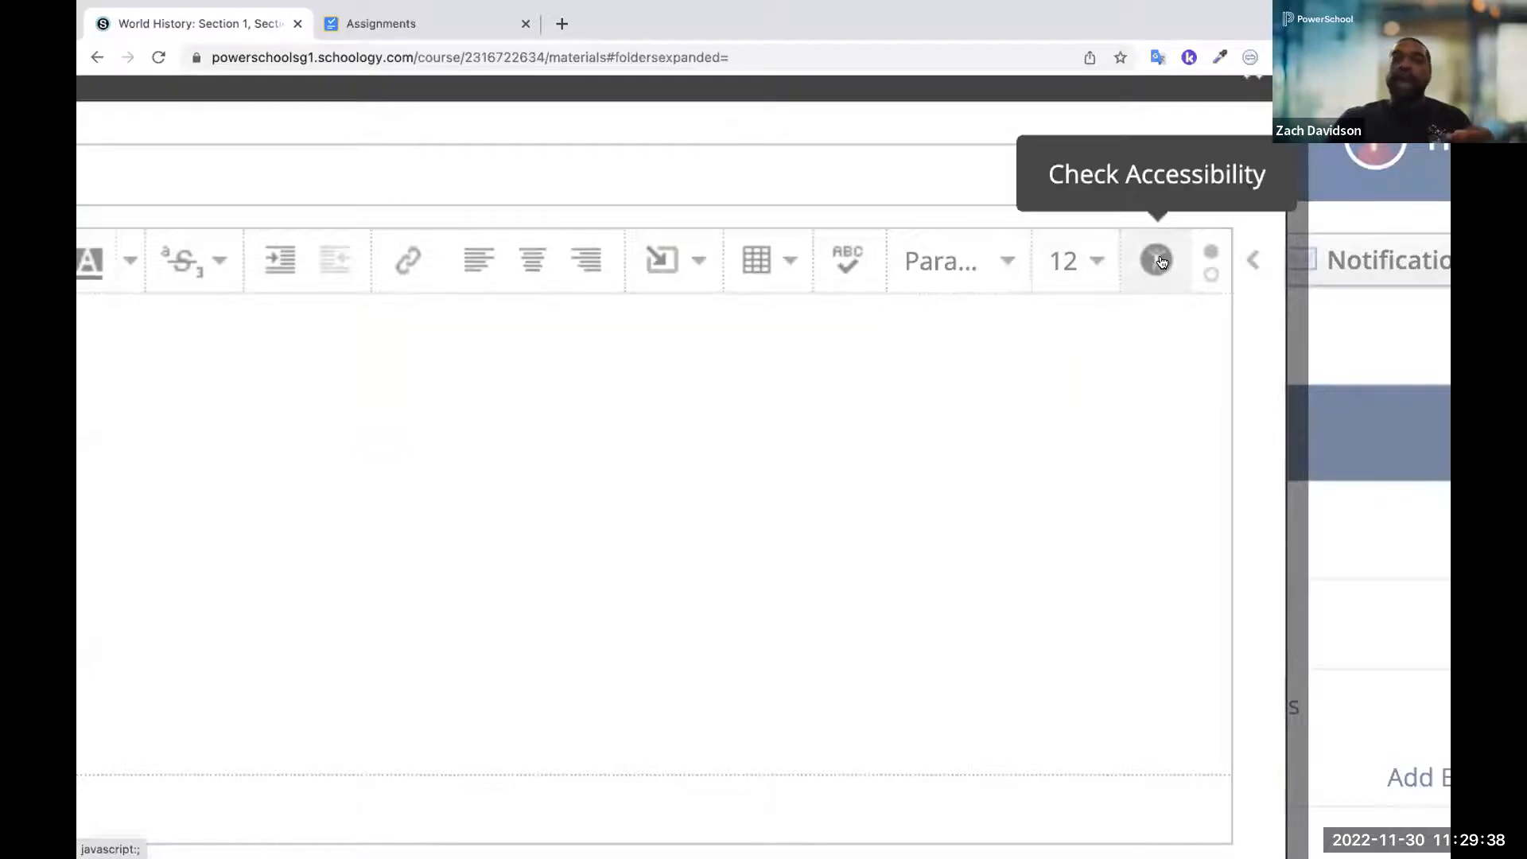
Run the accessibility check on the assignment description and close the checker
{"action": "left_click", "coordinate": [1157, 260]}
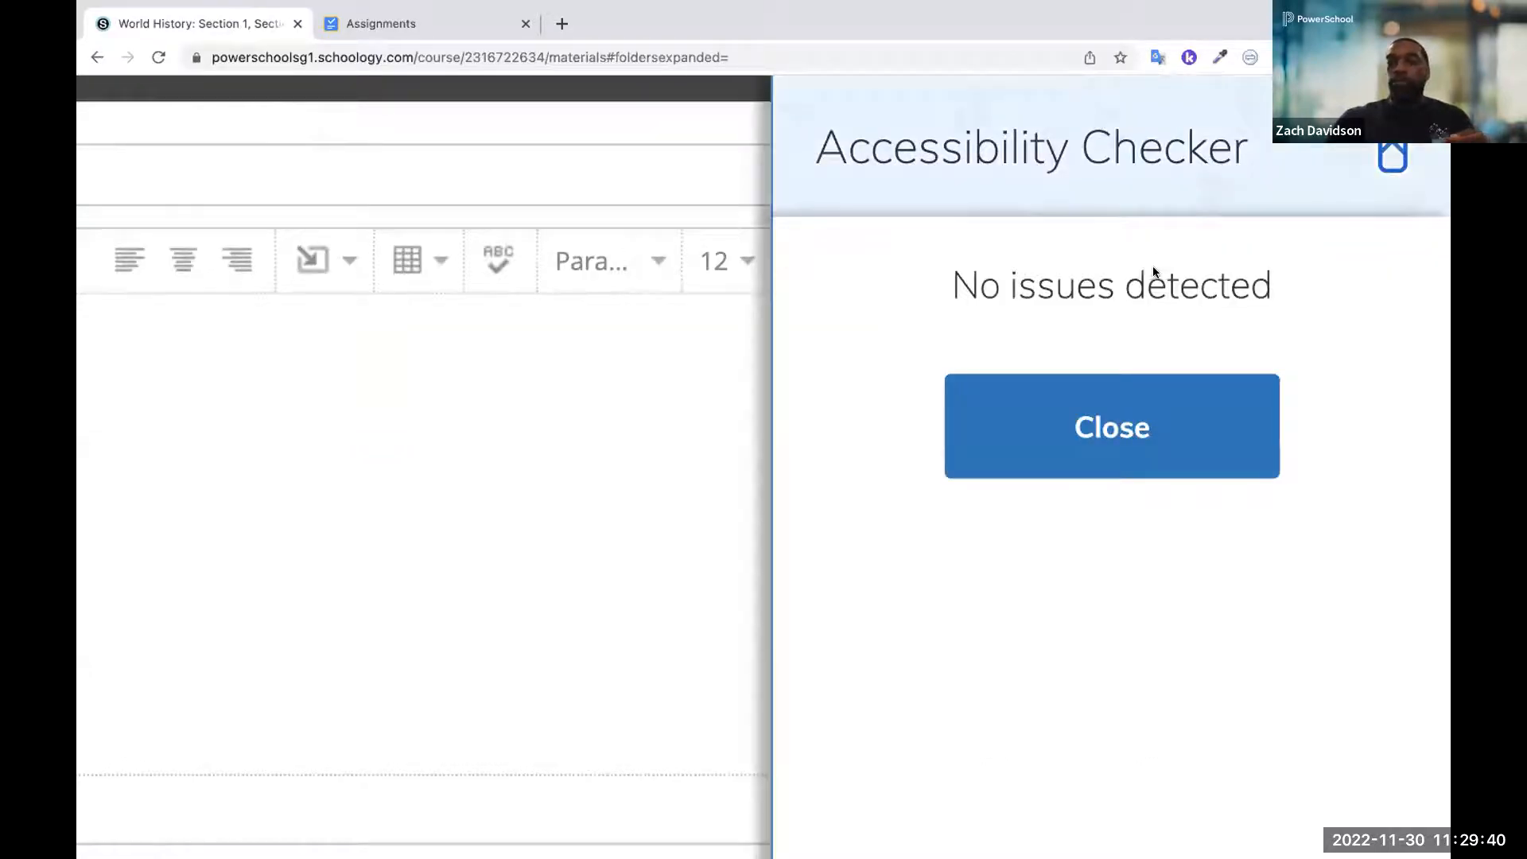
{"action": "scroll", "coordinate": [1095, 345], "scroll_direction": "down", "scroll_amount": 5}
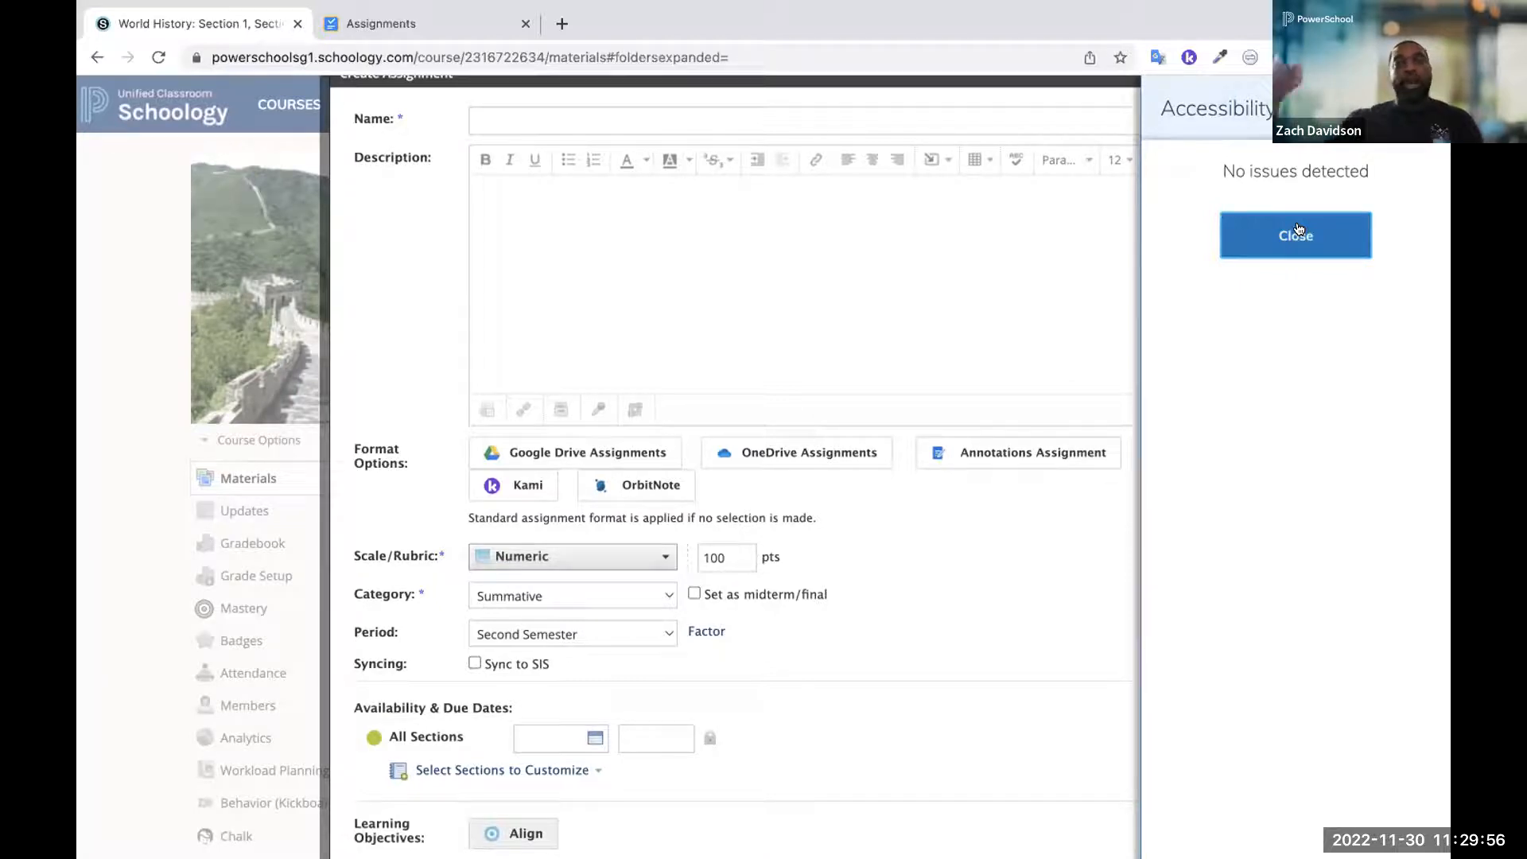
{"action": "left_click", "coordinate": [1297, 231]}
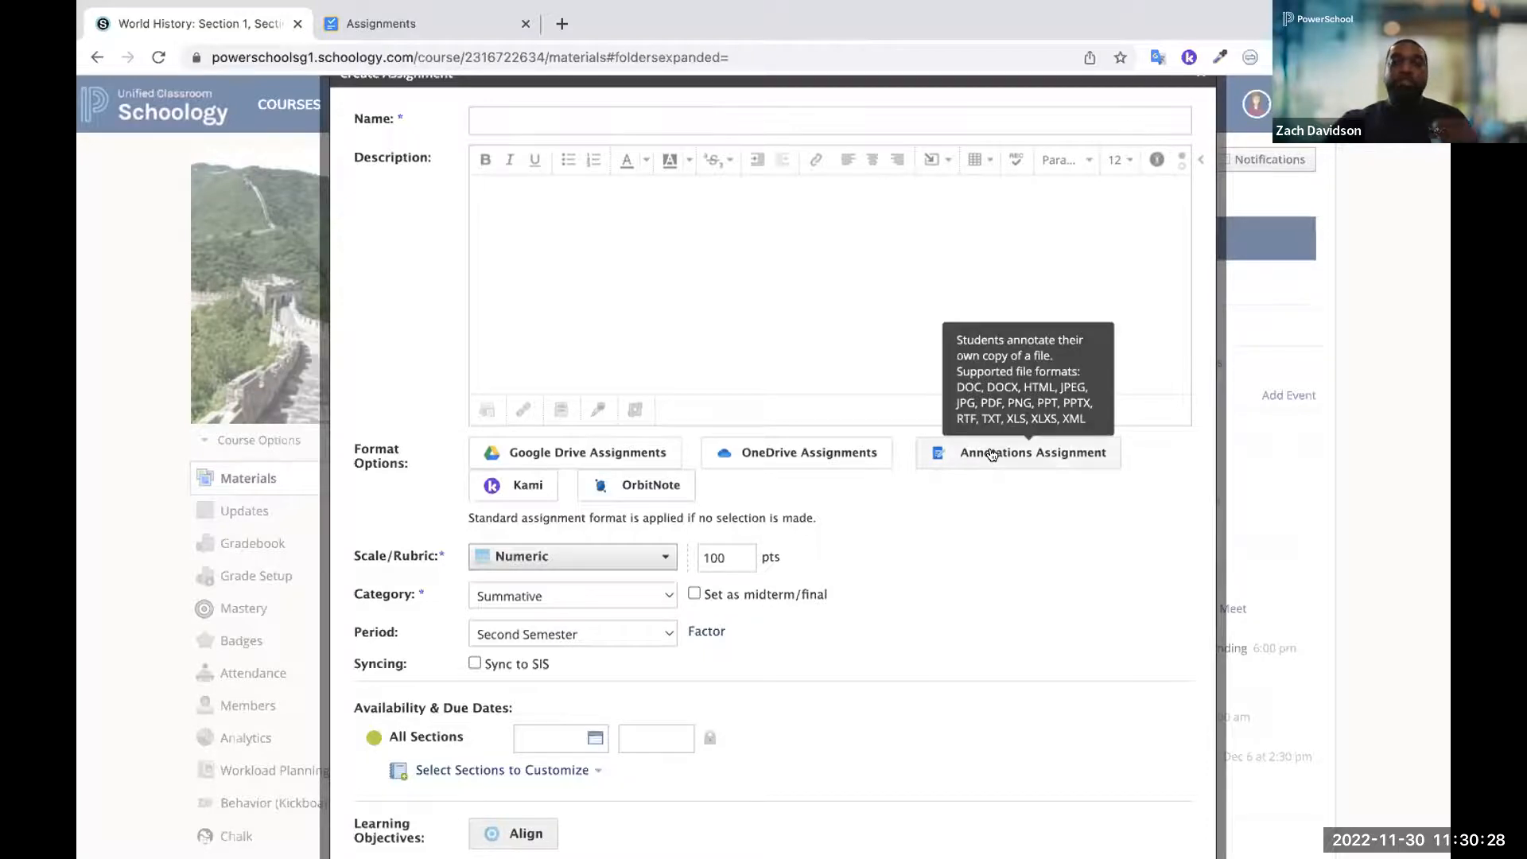
Review the remaining settings of the new assignment and cancel its creation
{"action": "scroll", "coordinate": [991, 450], "scroll_direction": "down", "scroll_amount": 3}
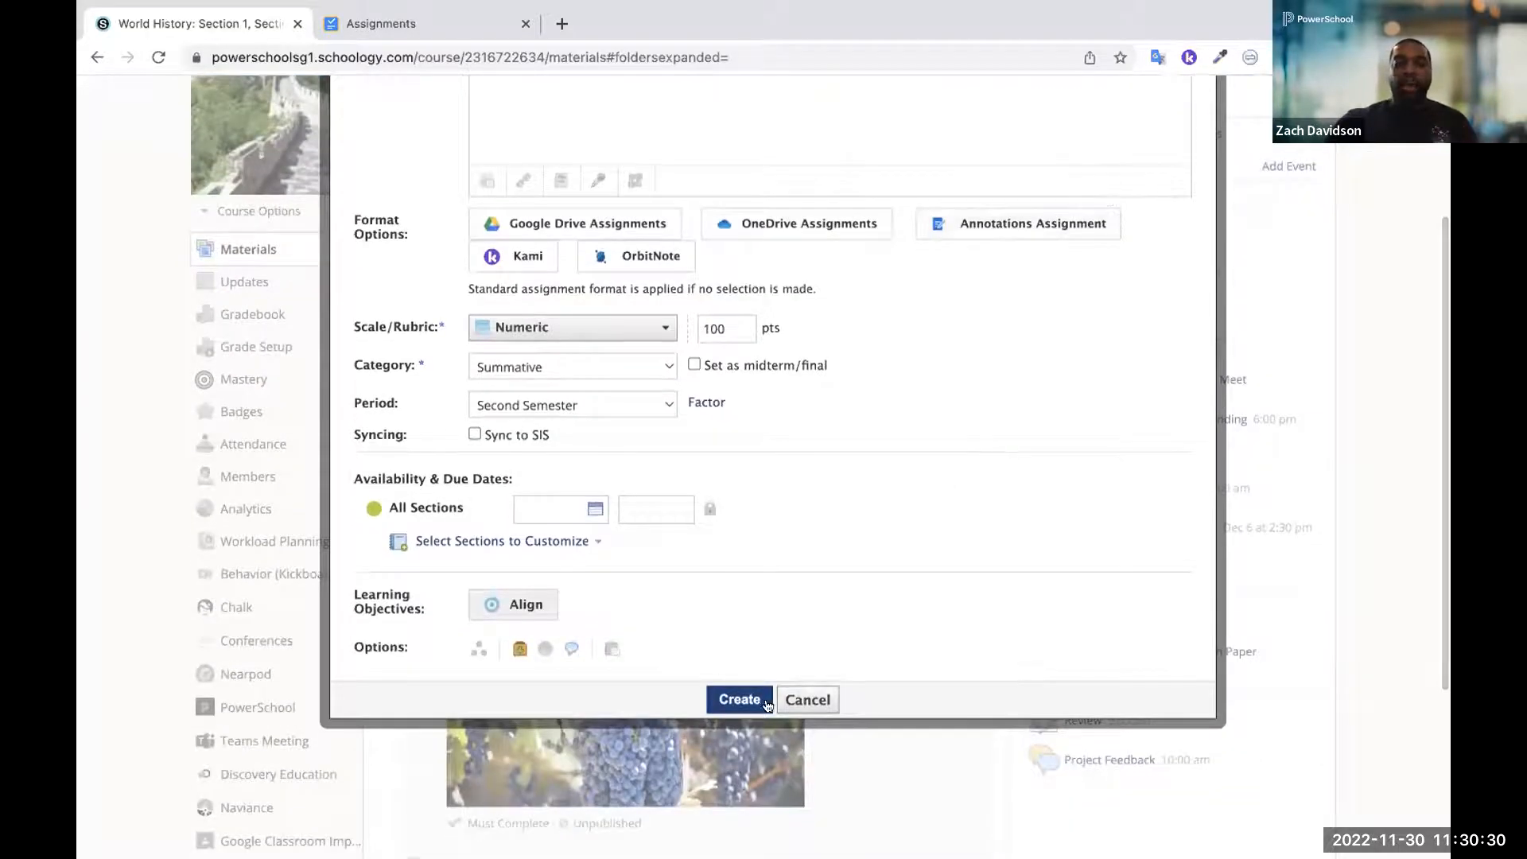
{"action": "left_click", "coordinate": [808, 699]}
{"action": "scroll", "coordinate": [1194, 499], "scroll_direction": "up", "scroll_amount": 3}
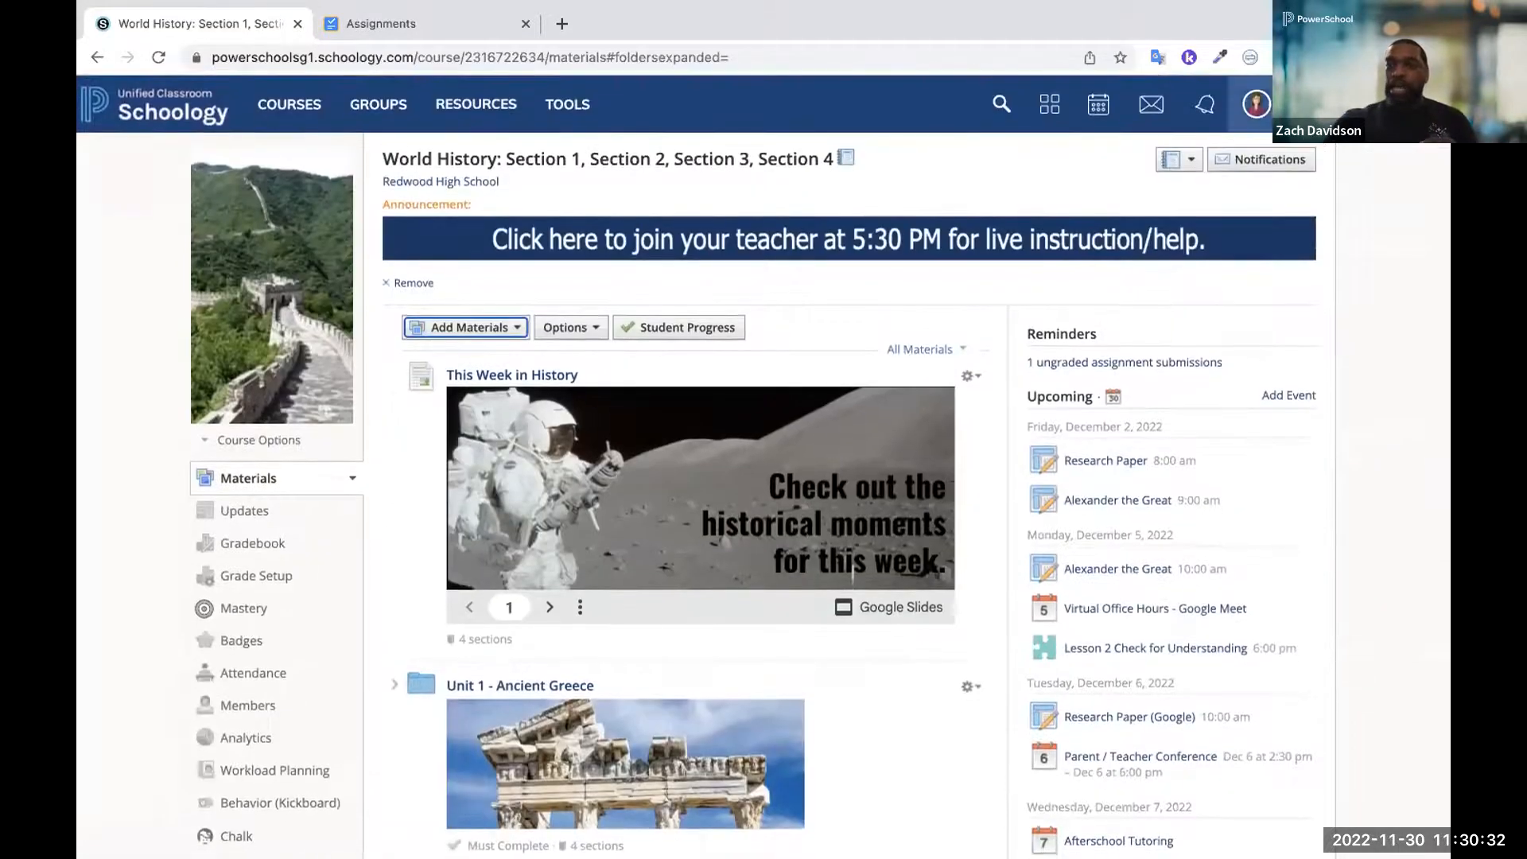
Switch to the linked student account and open its World History: Section 1 course from the course dashboard
{"action": "left_click", "coordinate": [1255, 105]}
{"action": "left_click", "coordinate": [1308, 225]}
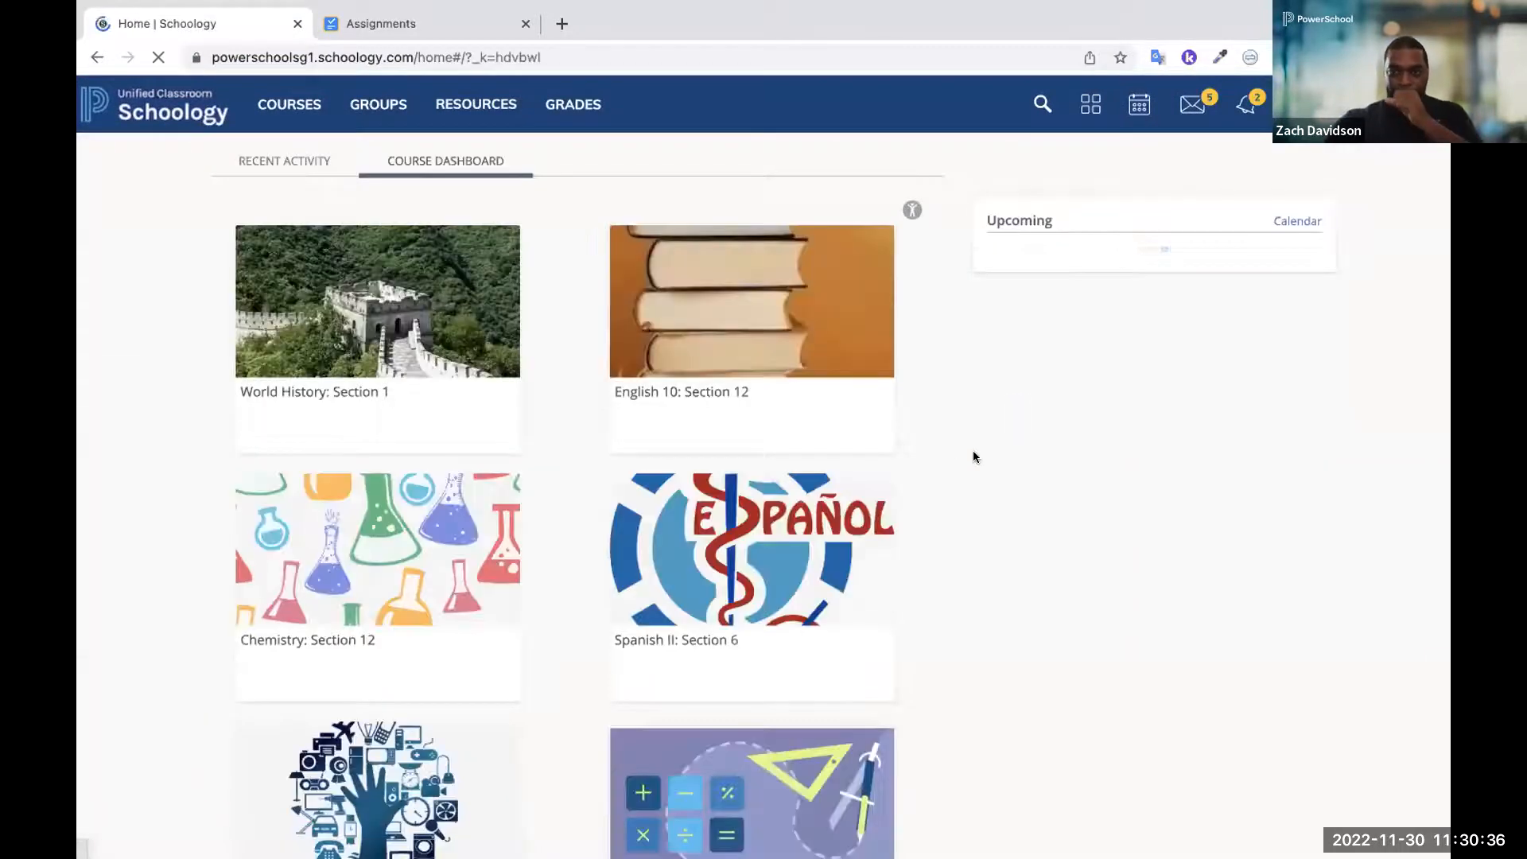
{"action": "scroll", "coordinate": [1038, 481], "scroll_direction": "down", "scroll_amount": 1}
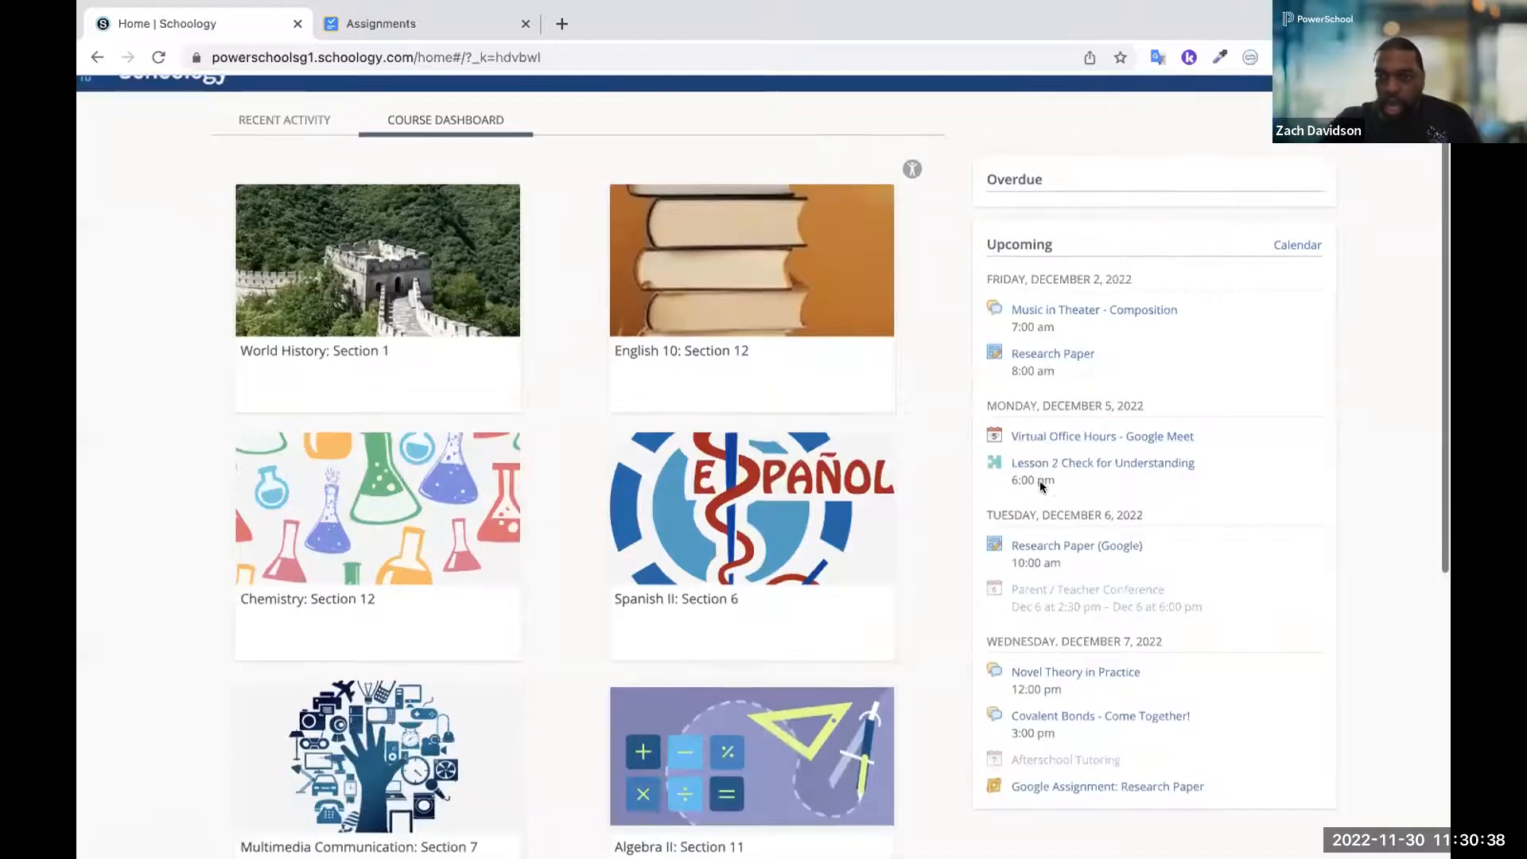
{"action": "left_click", "coordinate": [399, 297]}
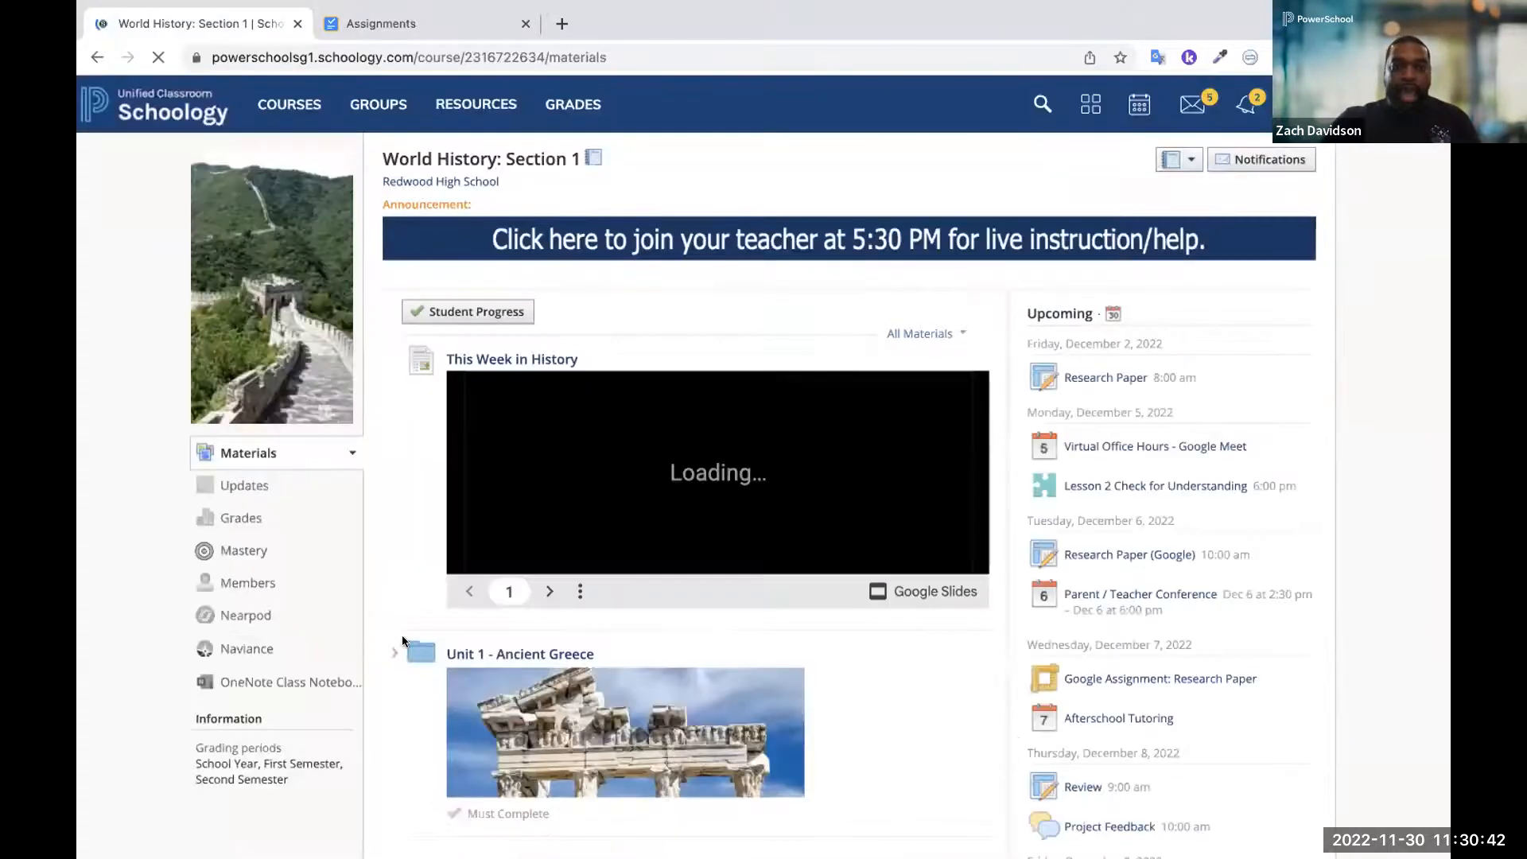
Expand Lesson 2 under Unit 1 - Ancient Greece, and open the student's Alexander the Great submission draft for editing
{"action": "left_click", "coordinate": [395, 649]}
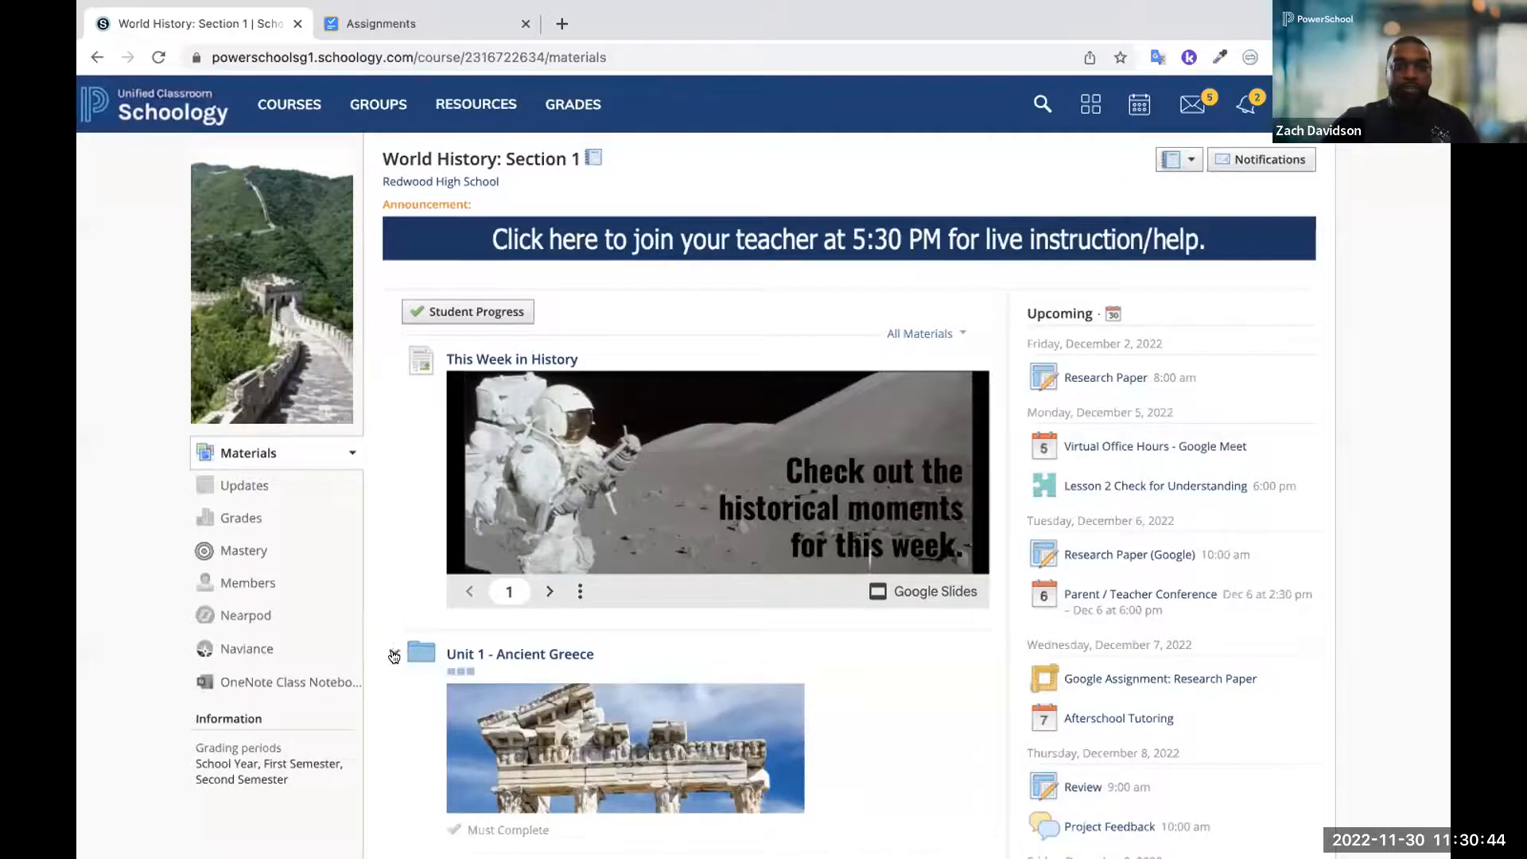
{"action": "scroll", "coordinate": [391, 649], "scroll_direction": "down", "scroll_amount": 3}
{"action": "left_click", "coordinate": [450, 528]}
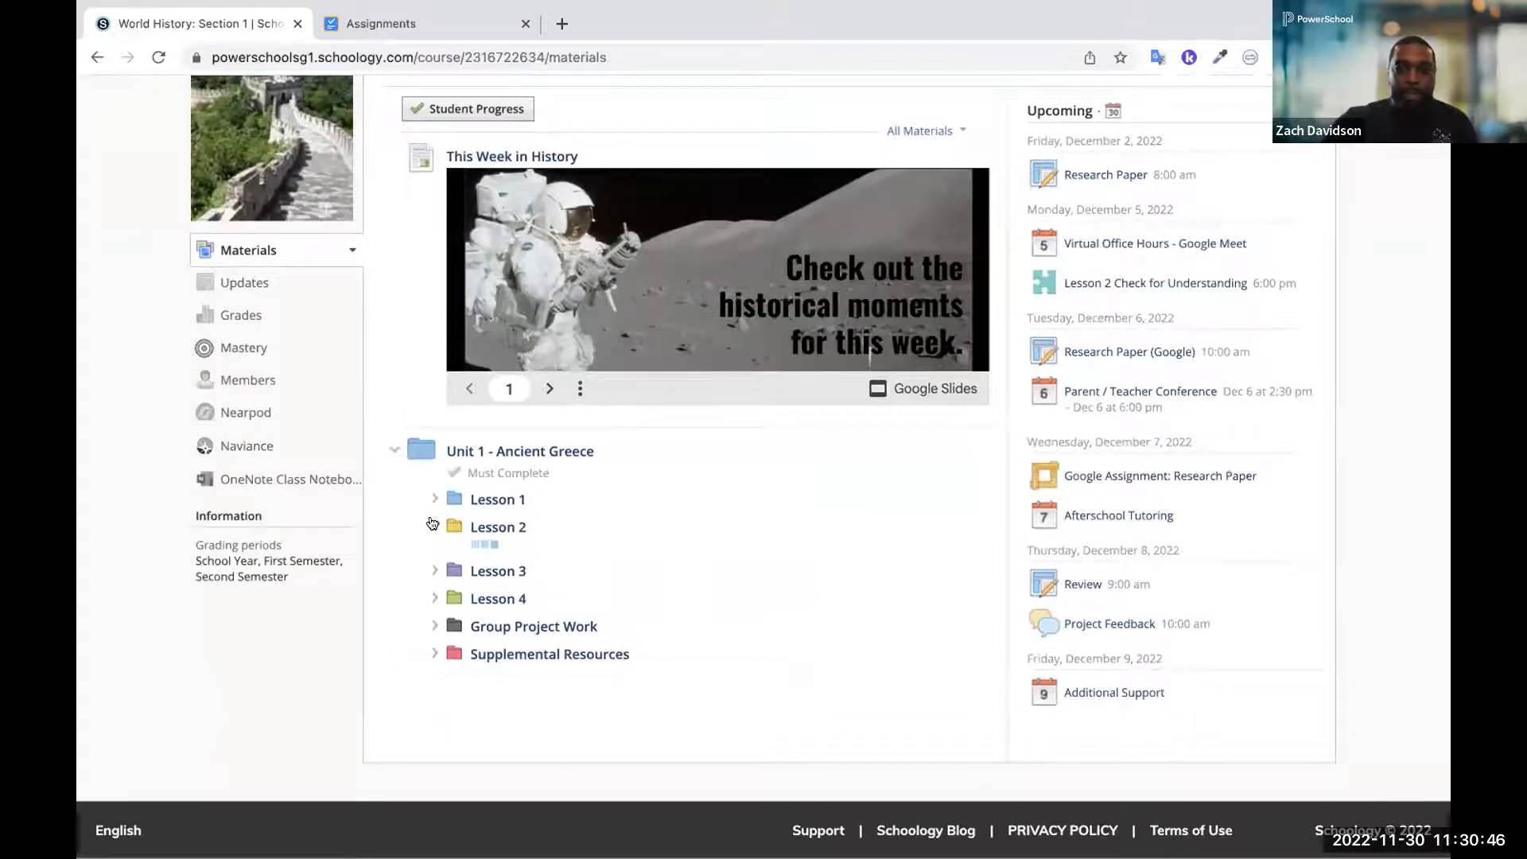
{"action": "left_click", "coordinate": [502, 640]}
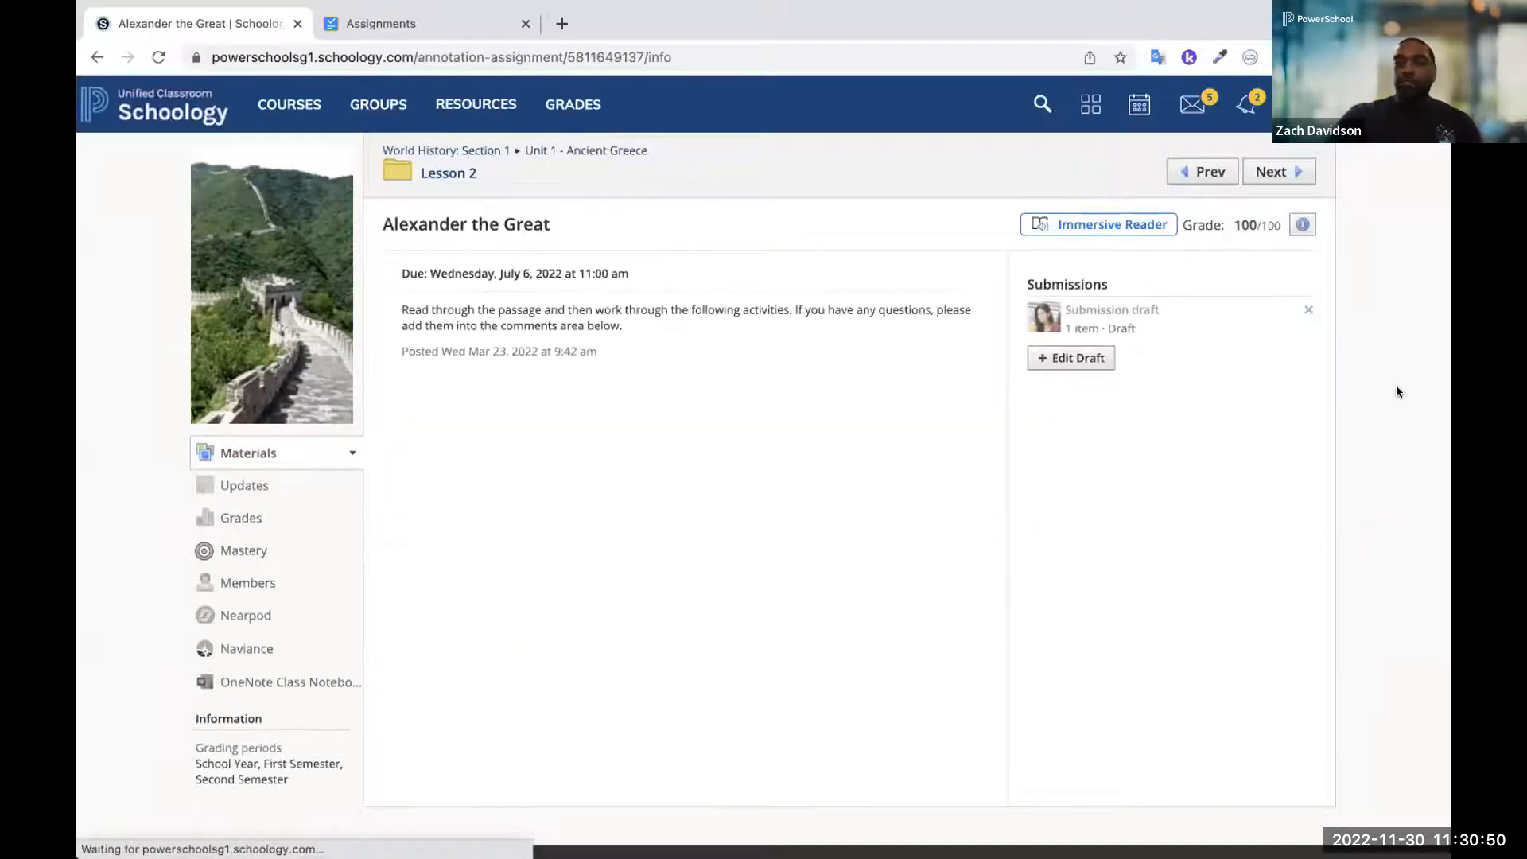
{"action": "left_click", "coordinate": [1070, 358]}
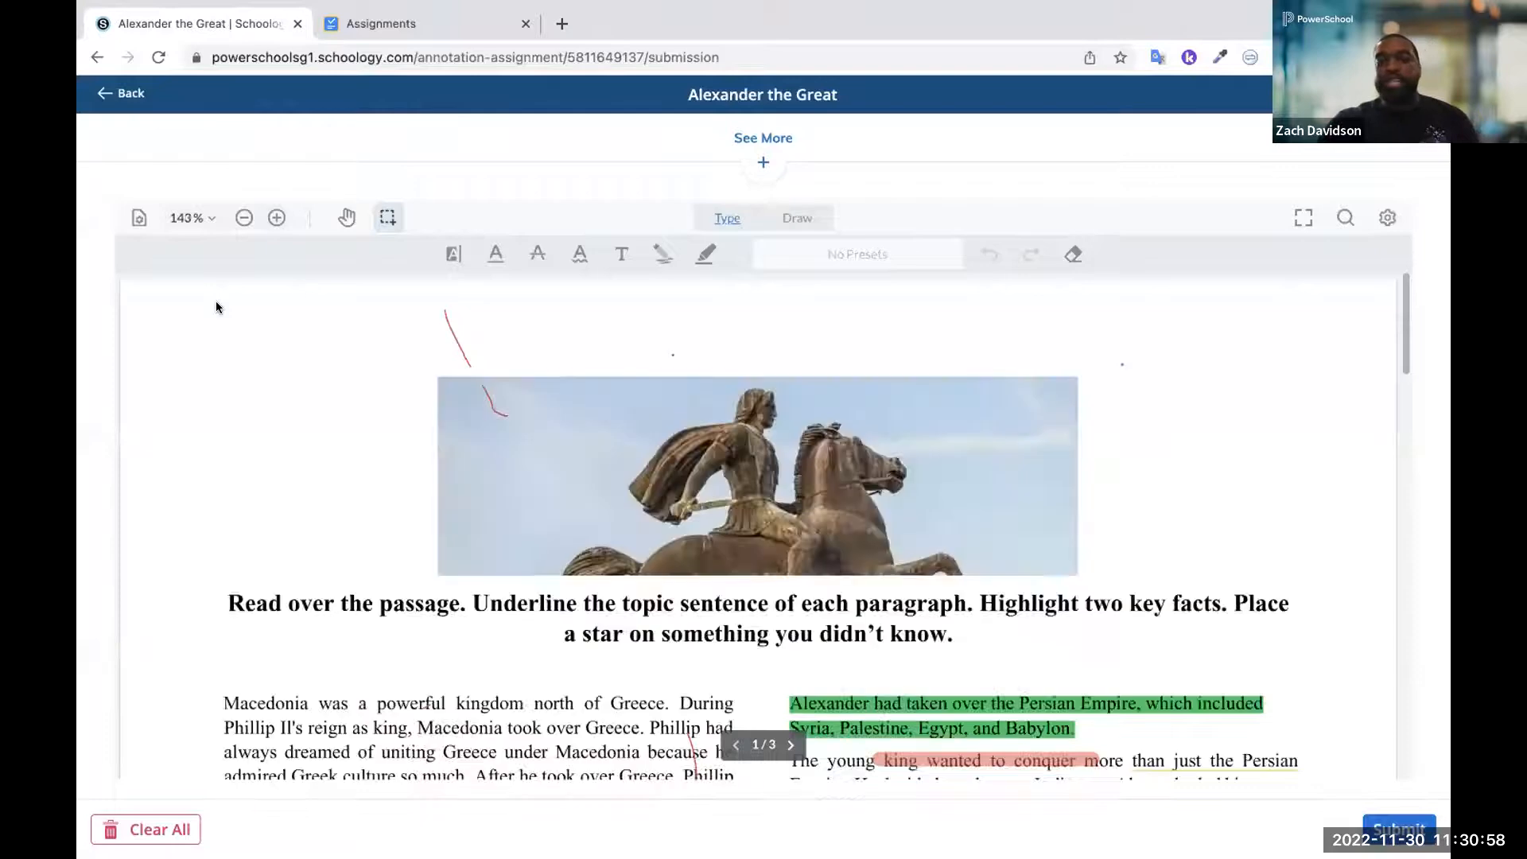
Set the orange freehand drawing preset's thickness to 10 pt and draw a stroke across "Highlight two key" in the instructions
{"action": "scroll", "coordinate": [326, 396], "scroll_direction": "down", "scroll_amount": 3}
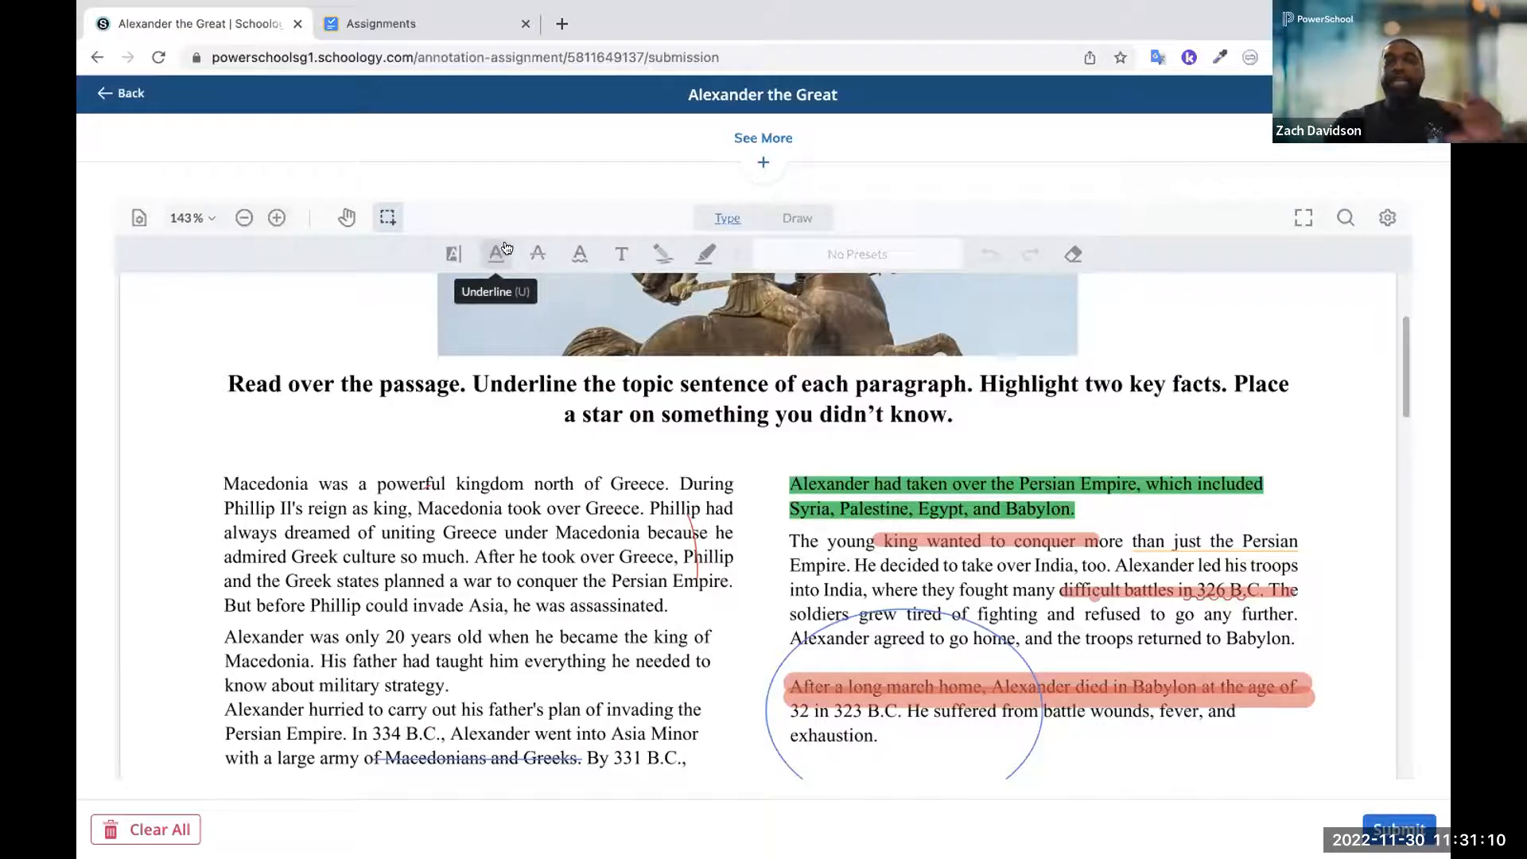
{"action": "left_click", "coordinate": [621, 253]}
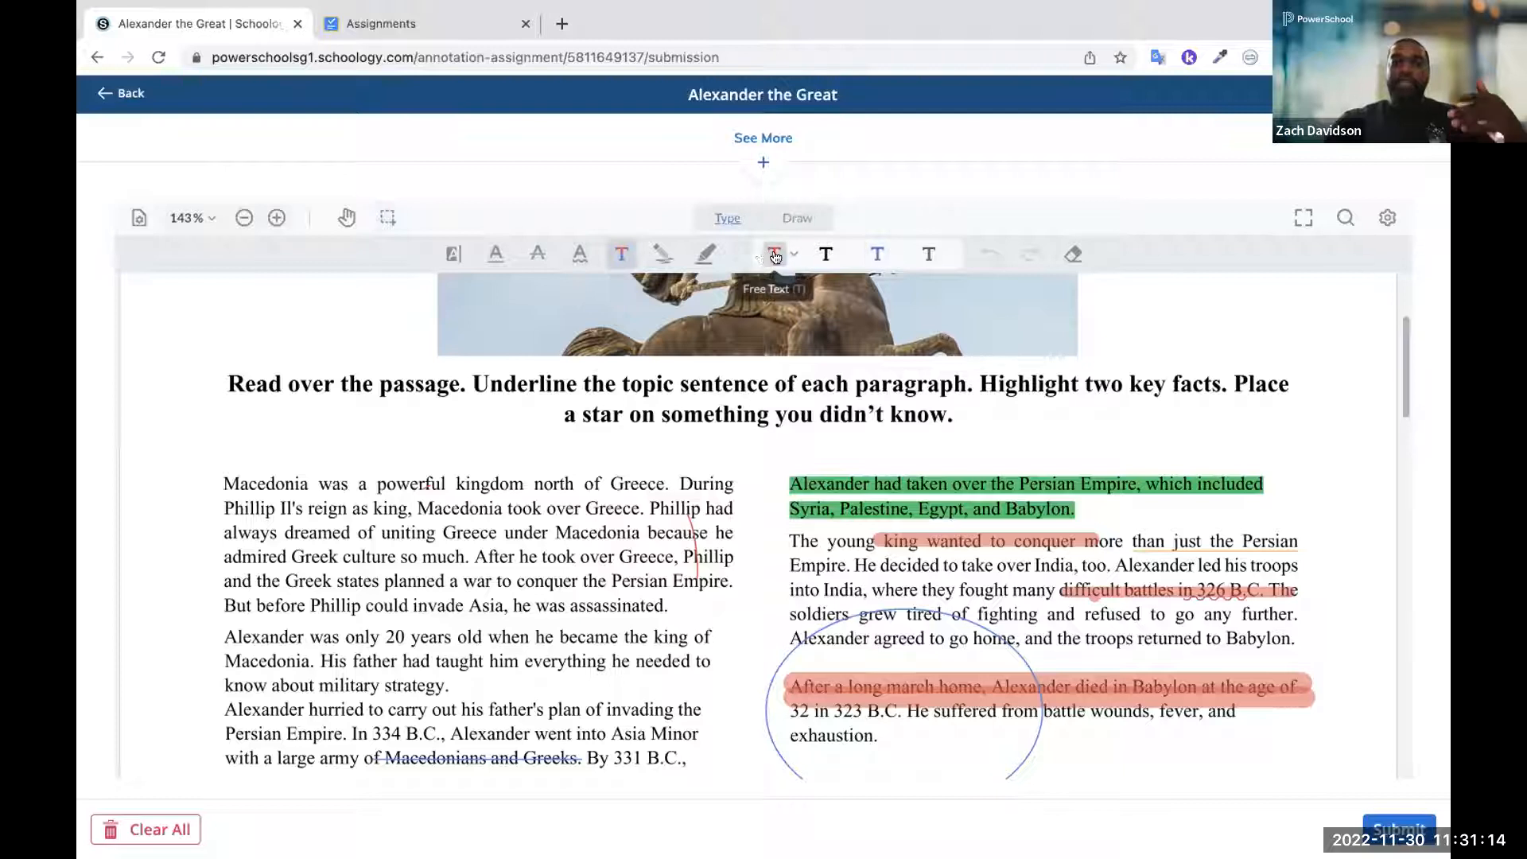
{"action": "left_click", "coordinate": [663, 253]}
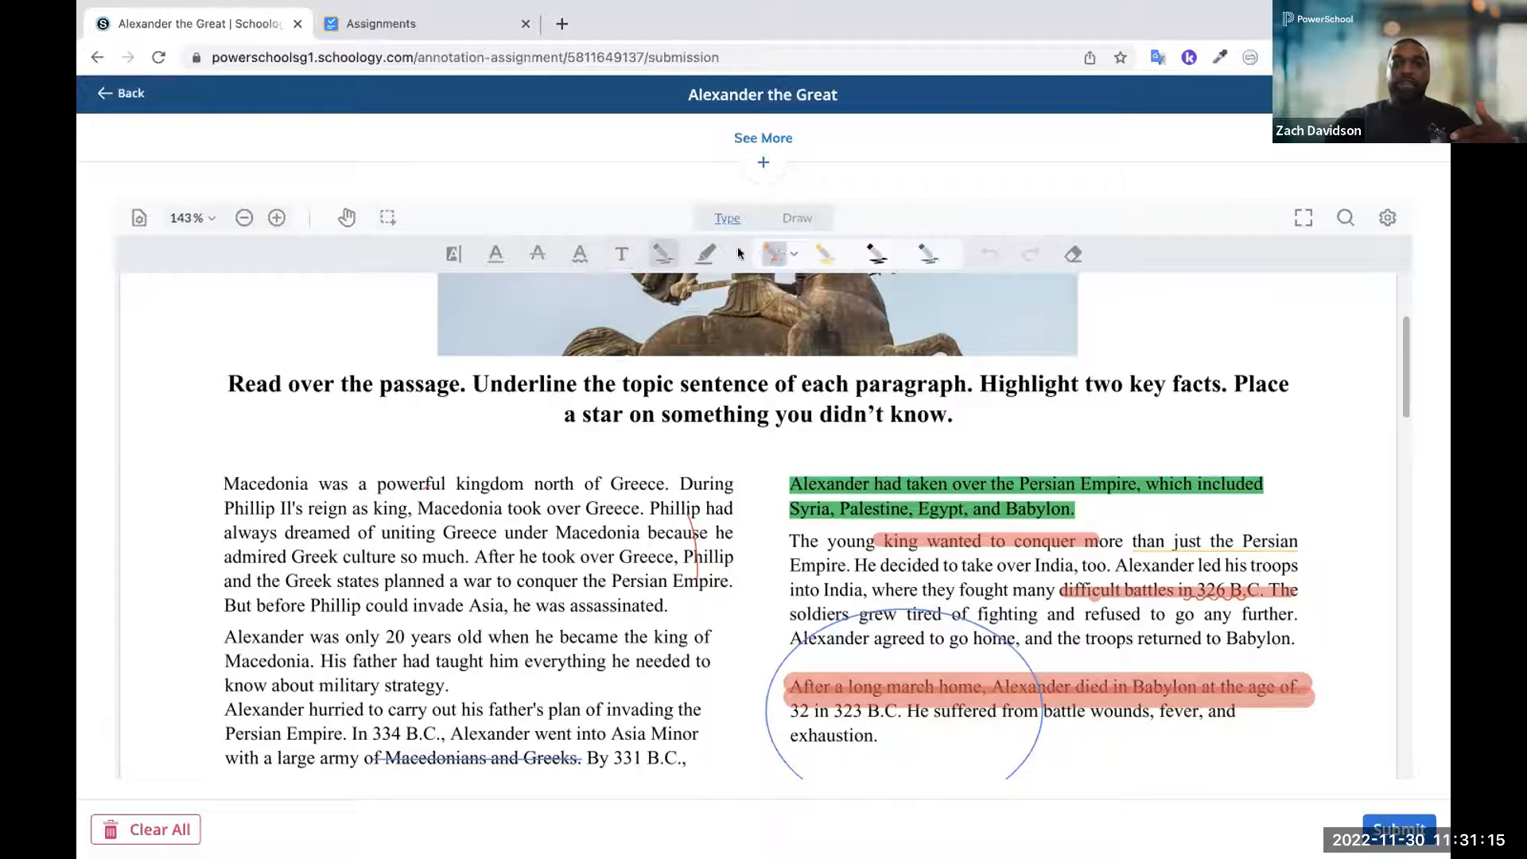
{"action": "left_click", "coordinate": [793, 254]}
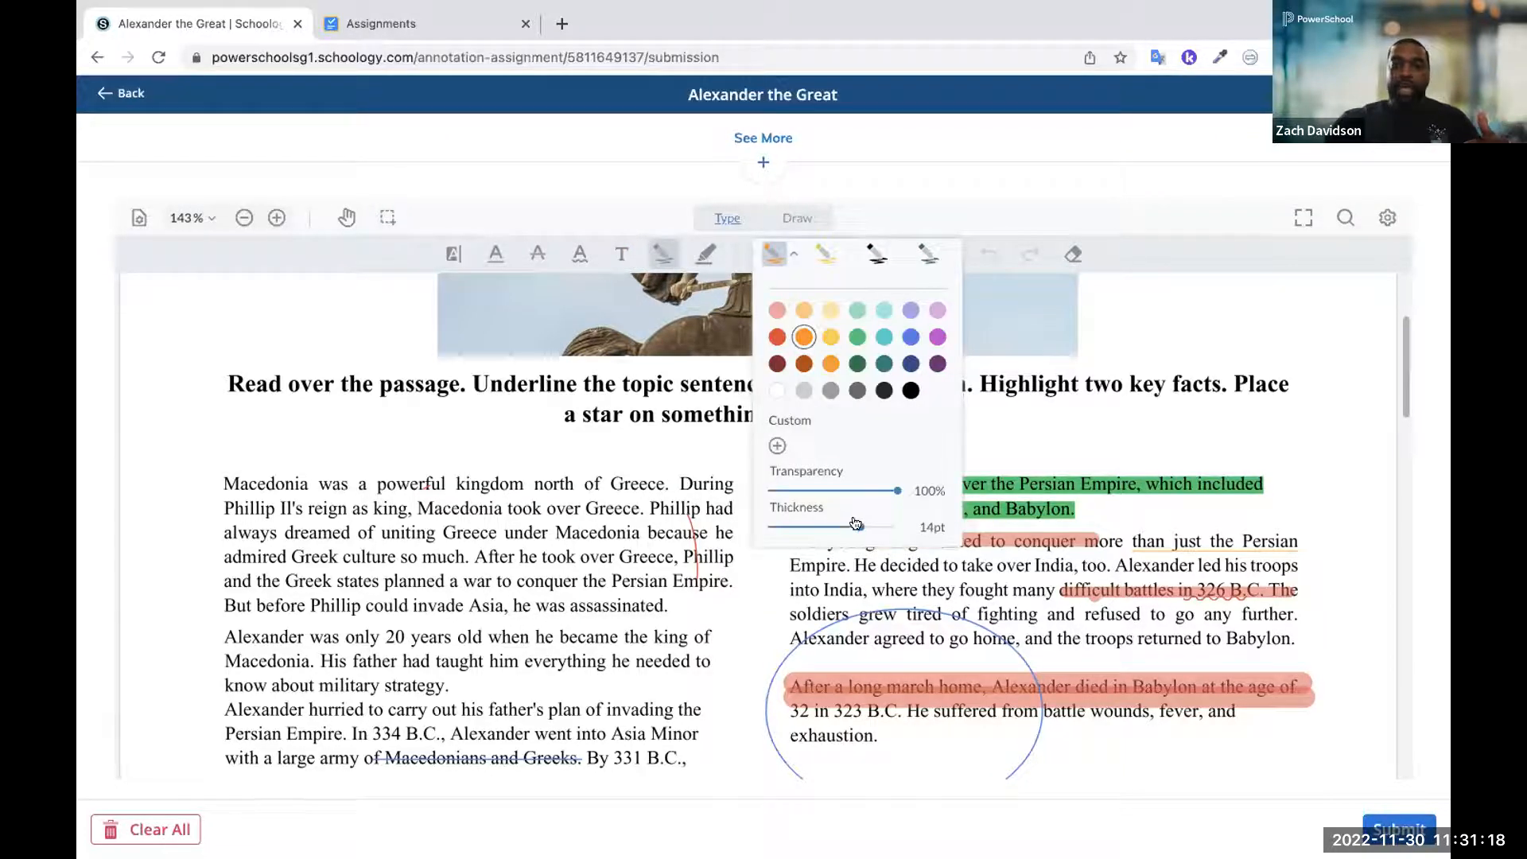
{"action": "mouse_move", "coordinate": [860, 527]}
{"action": "left_mouse_down"}
{"action": "mouse_move", "coordinate": [783, 525]}
{"action": "mouse_move", "coordinate": [832, 527]}
{"action": "left_mouse_up"}
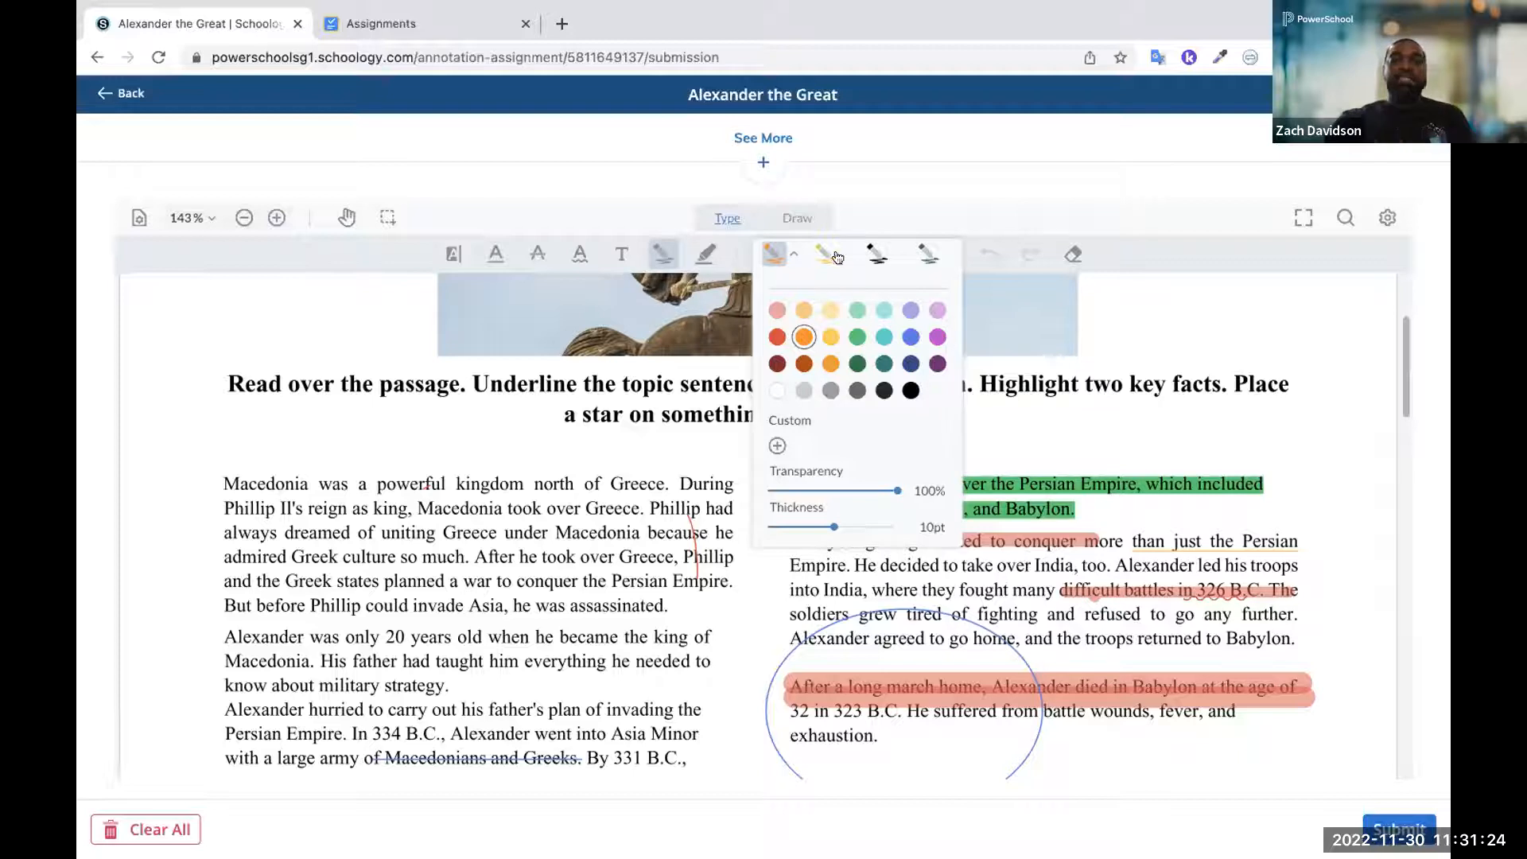
{"action": "left_click", "coordinate": [1153, 386]}
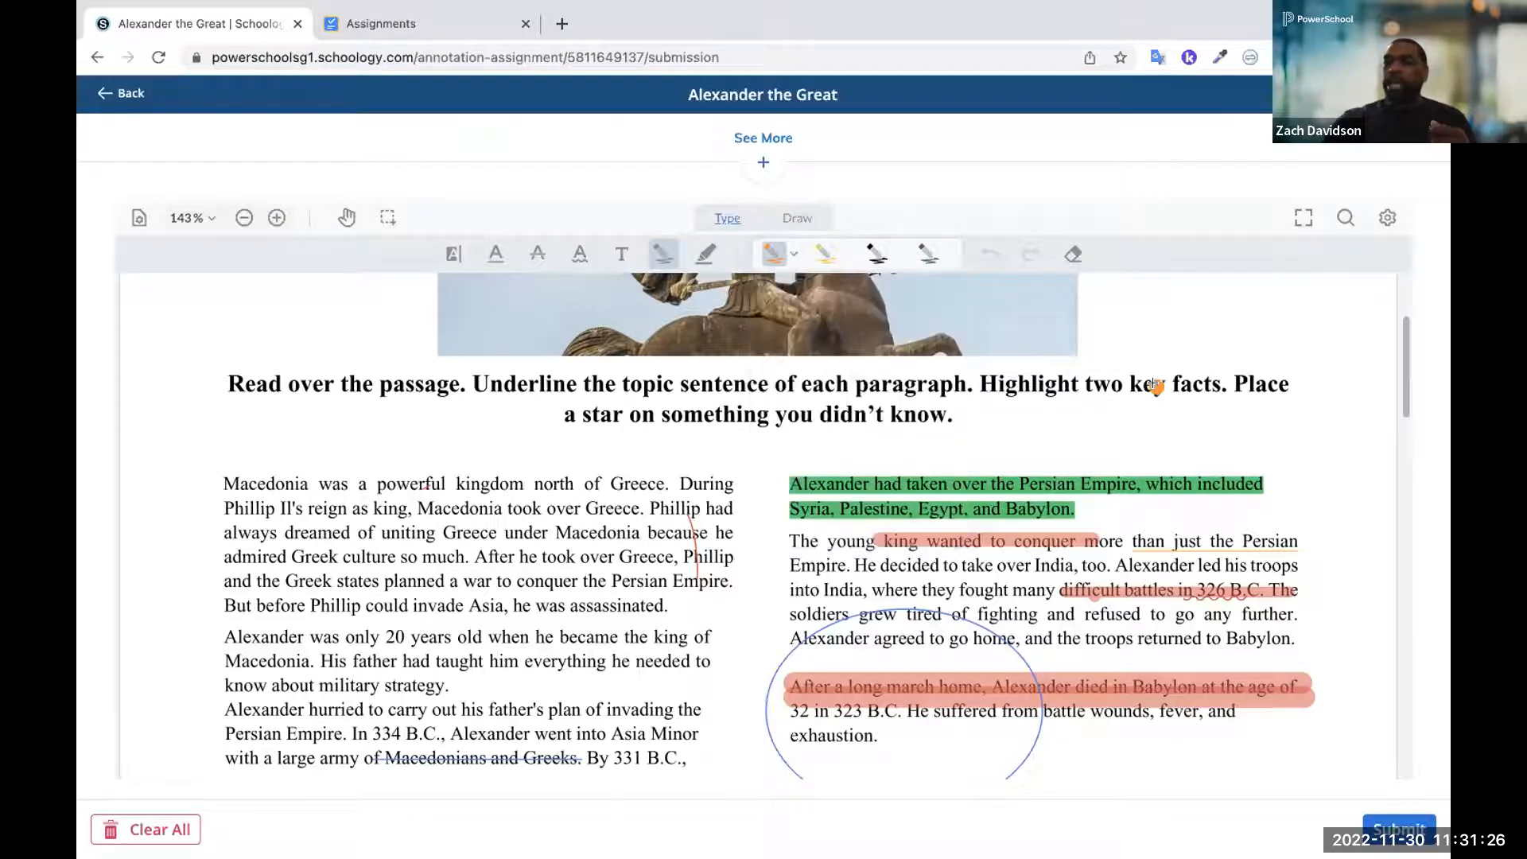
{"action": "left_click_drag", "start_coordinate": [1155, 386], "coordinate": [944, 392]}
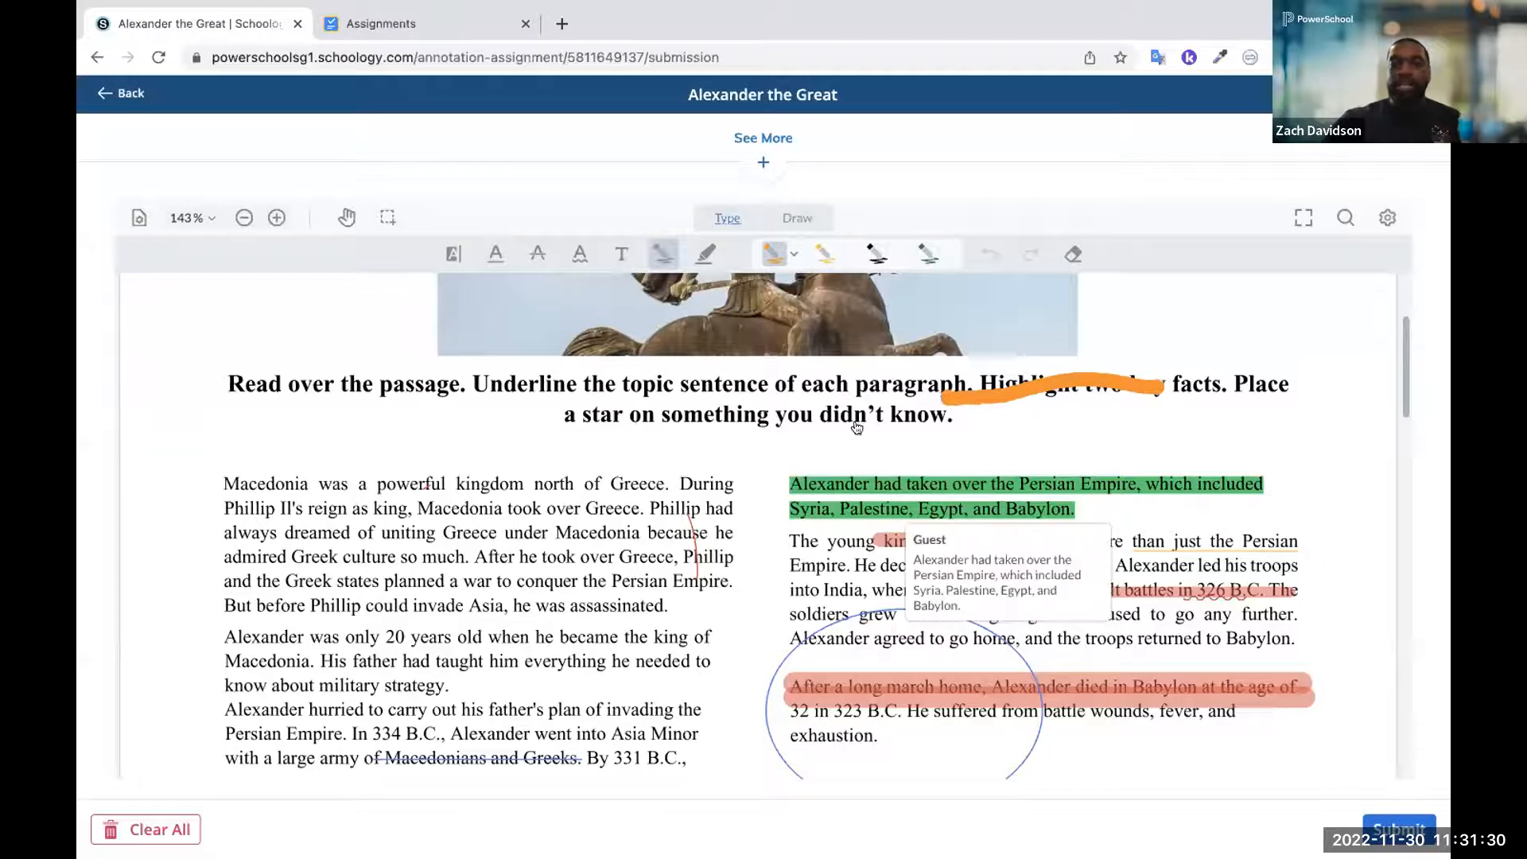
Look through the crossword and clue pages of the annotated Alexander the Great document, and return to the assignment page
{"action": "scroll", "coordinate": [670, 396], "scroll_direction": "down", "scroll_amount": 5}
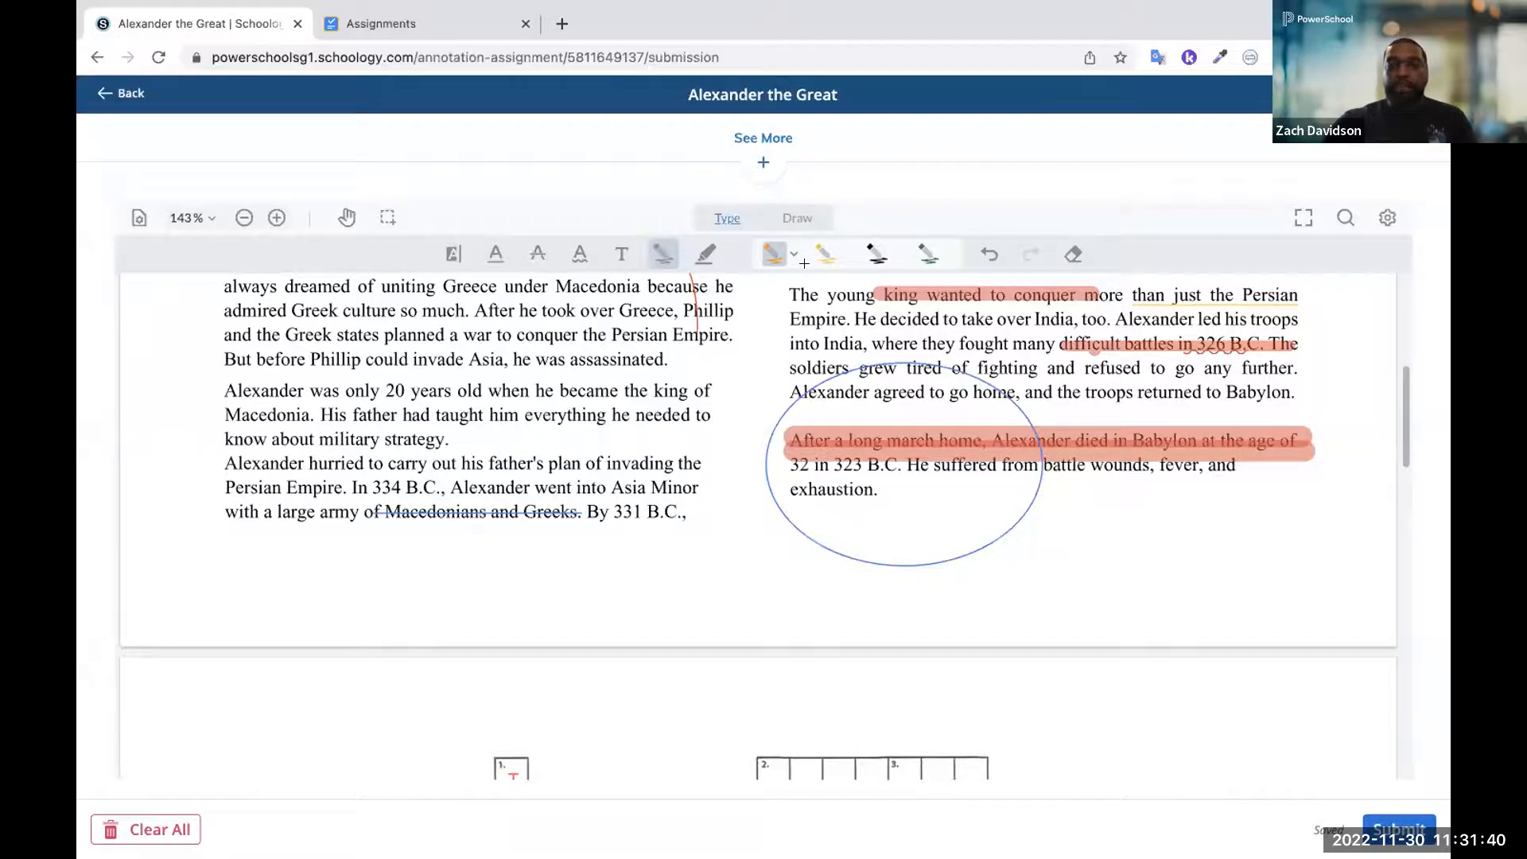
{"action": "scroll", "coordinate": [532, 331], "scroll_direction": "down", "scroll_amount": 5}
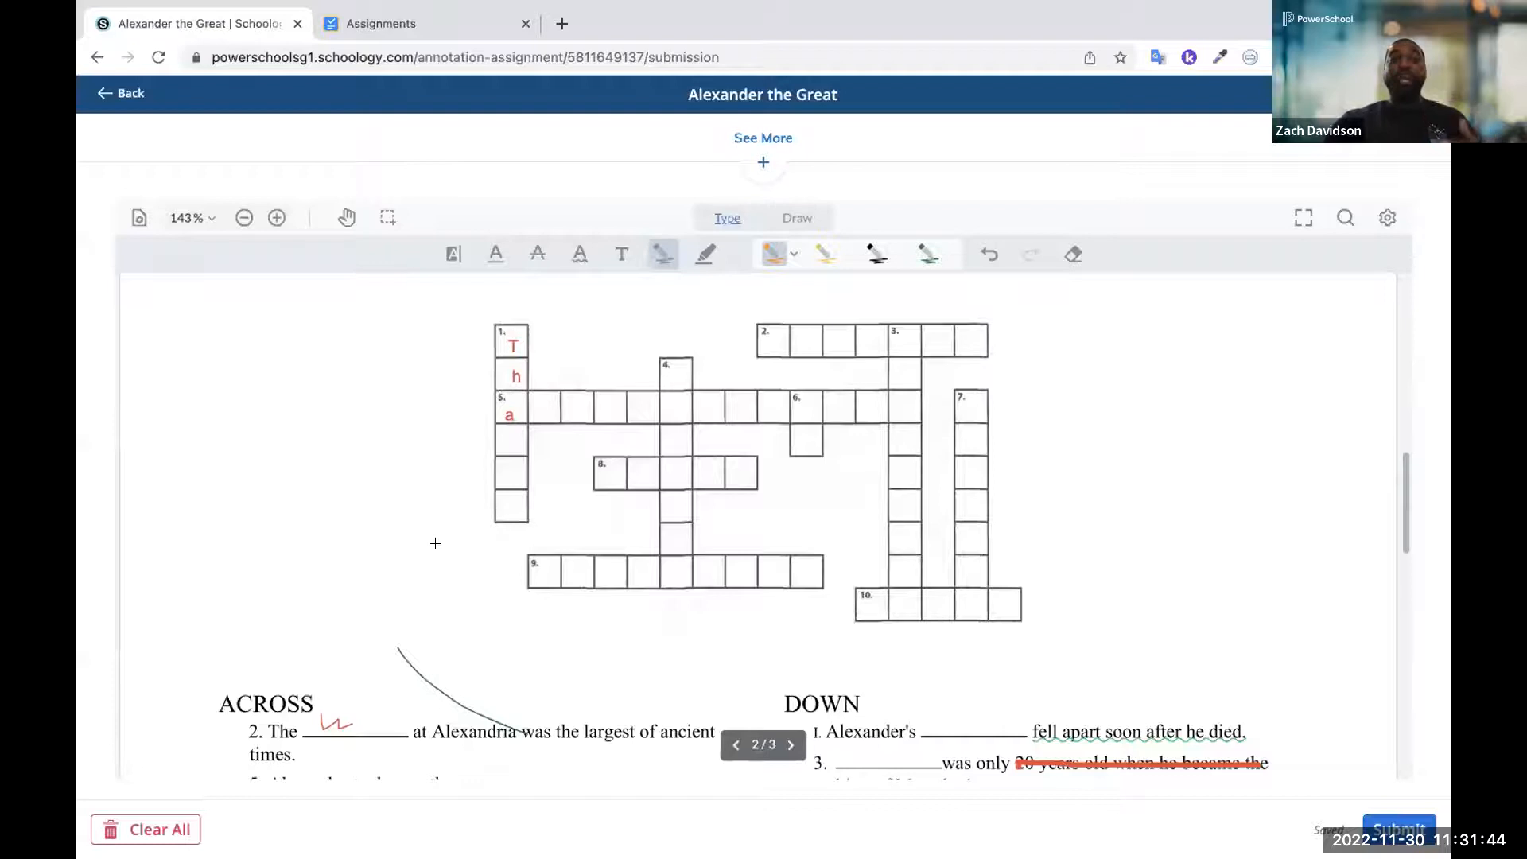
{"action": "scroll", "coordinate": [435, 543], "scroll_direction": "down", "scroll_amount": 4}
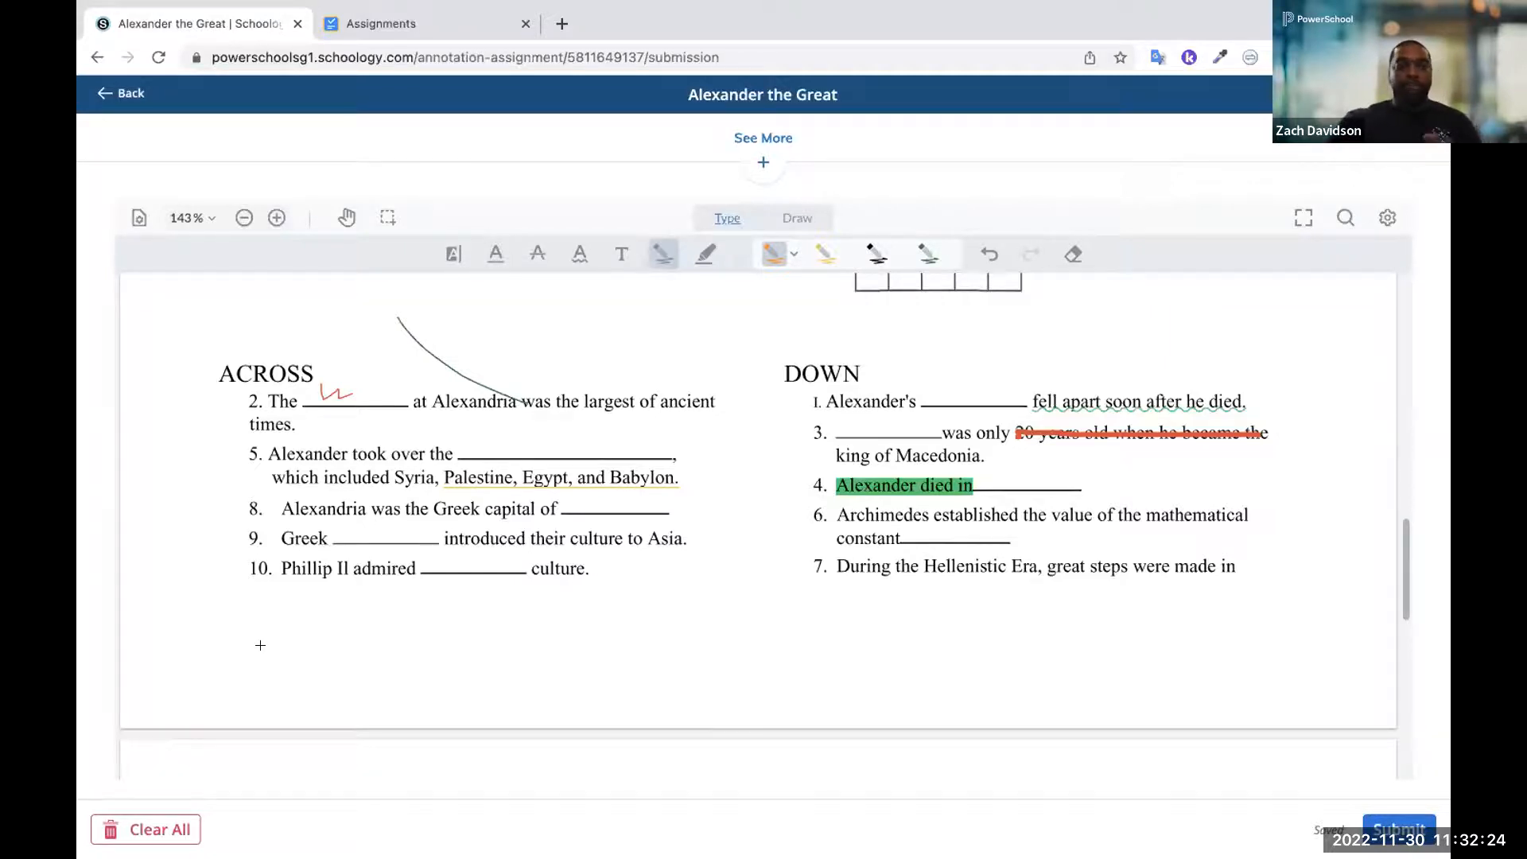
{"action": "scroll", "coordinate": [260, 645], "scroll_direction": "up", "scroll_amount": 4}
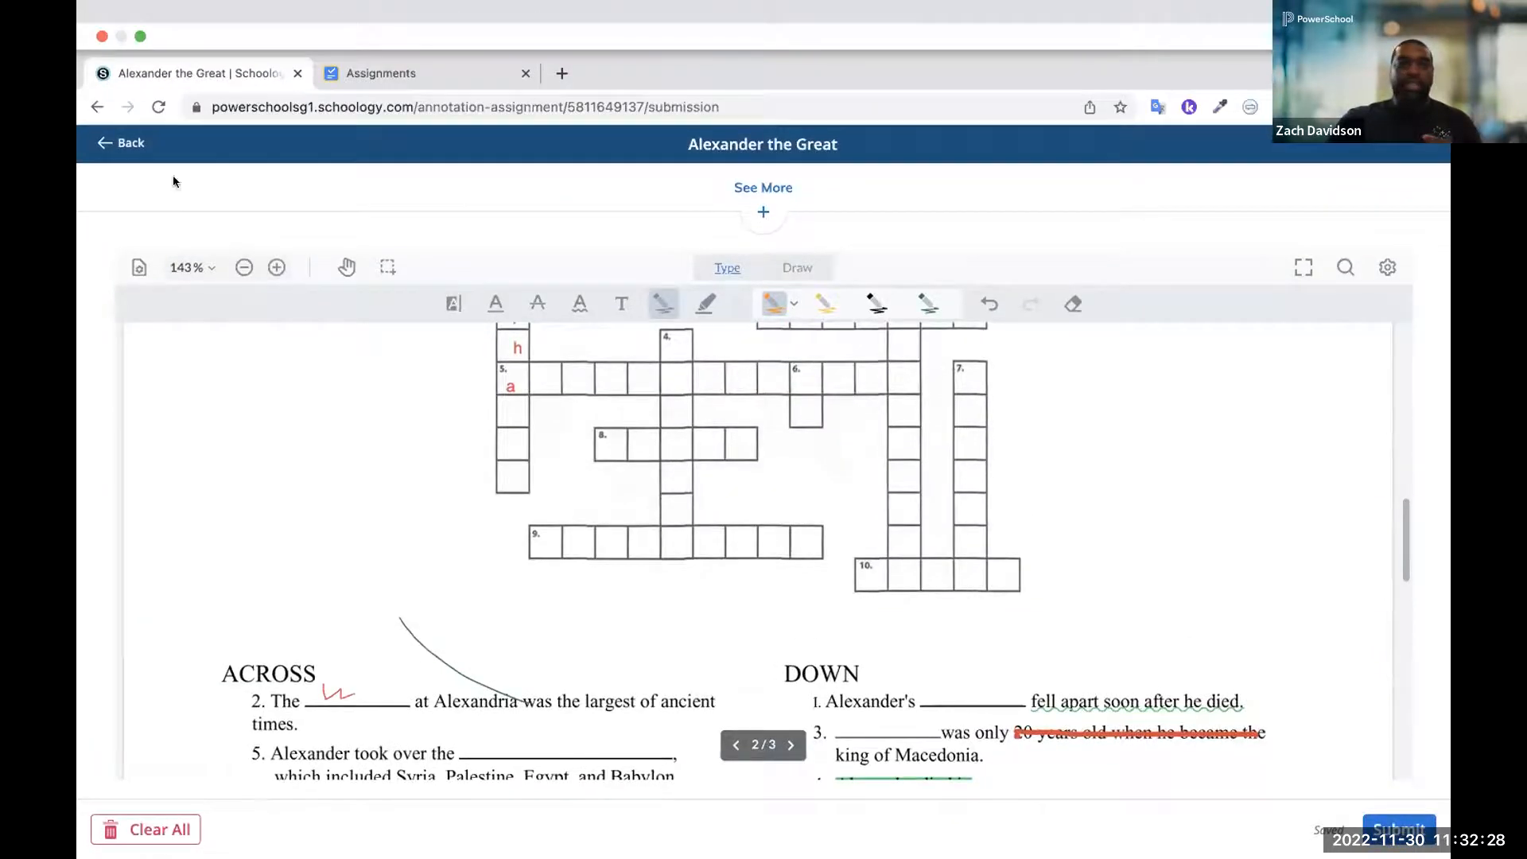
{"action": "left_click", "coordinate": [106, 144]}
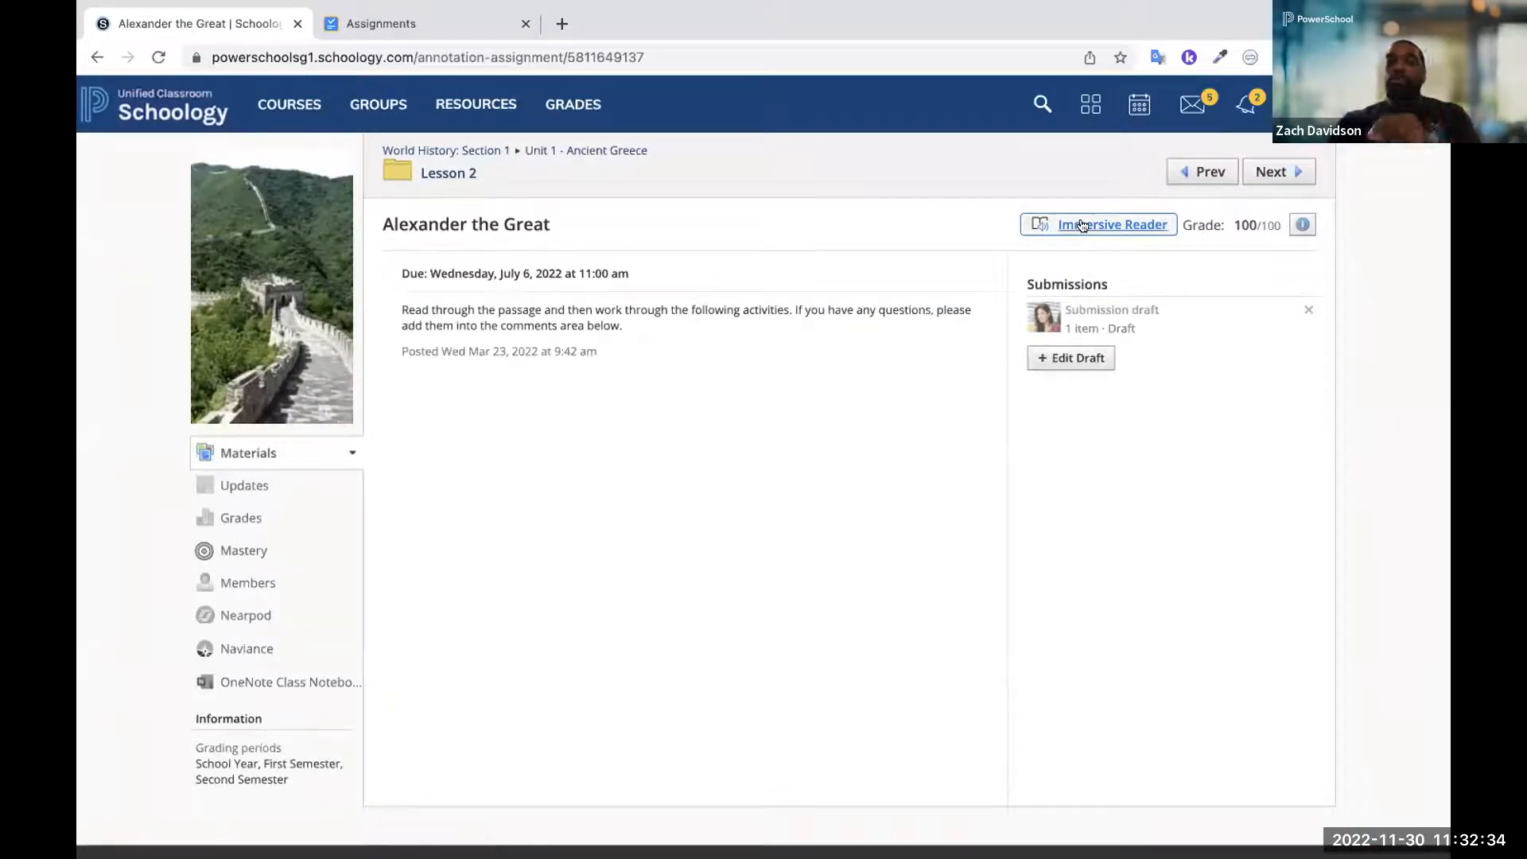
View the Alexander the Great assignment instructions in Immersive Reader and return to the assignment page
{"action": "scroll", "coordinate": [1081, 225], "scroll_direction": "up", "scroll_amount": 5}
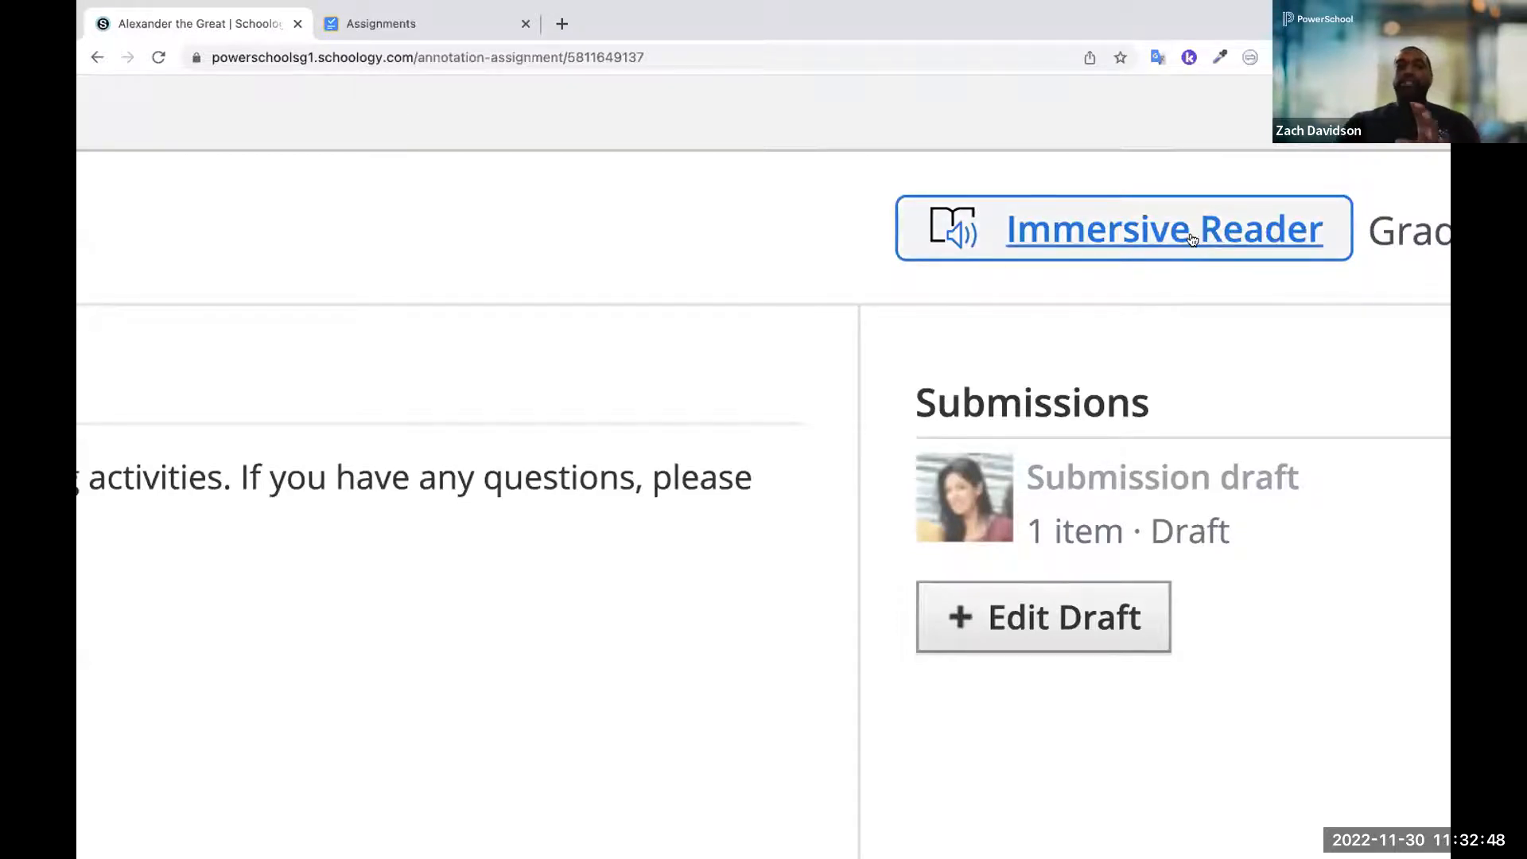
{"action": "scroll", "coordinate": [1189, 241], "scroll_direction": "down", "scroll_amount": 2}
{"action": "scroll", "coordinate": [1189, 241], "scroll_direction": "down", "scroll_amount": 5}
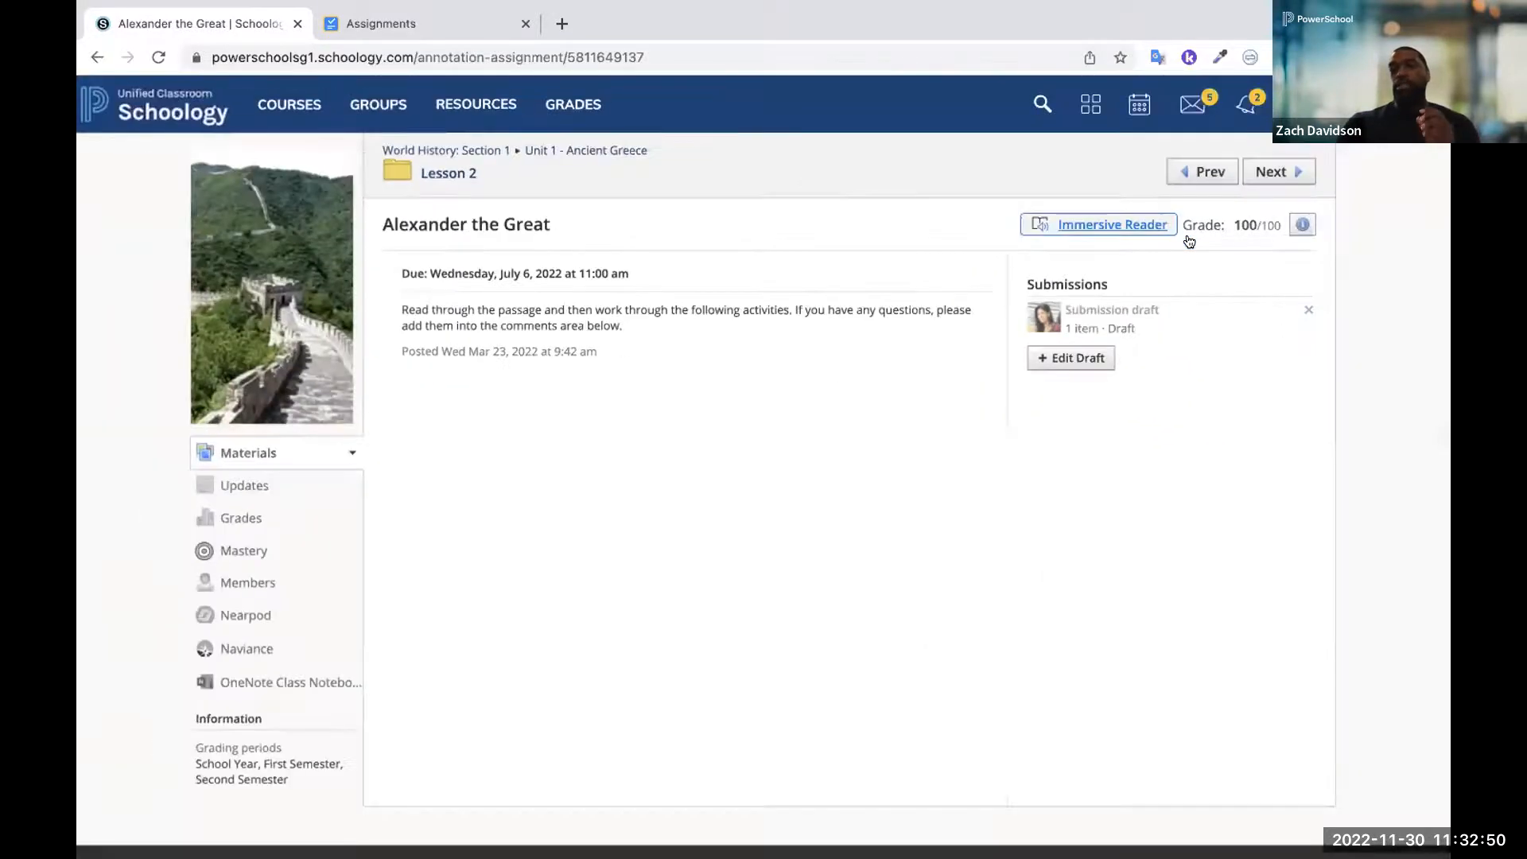
{"action": "left_click", "coordinate": [1071, 222]}
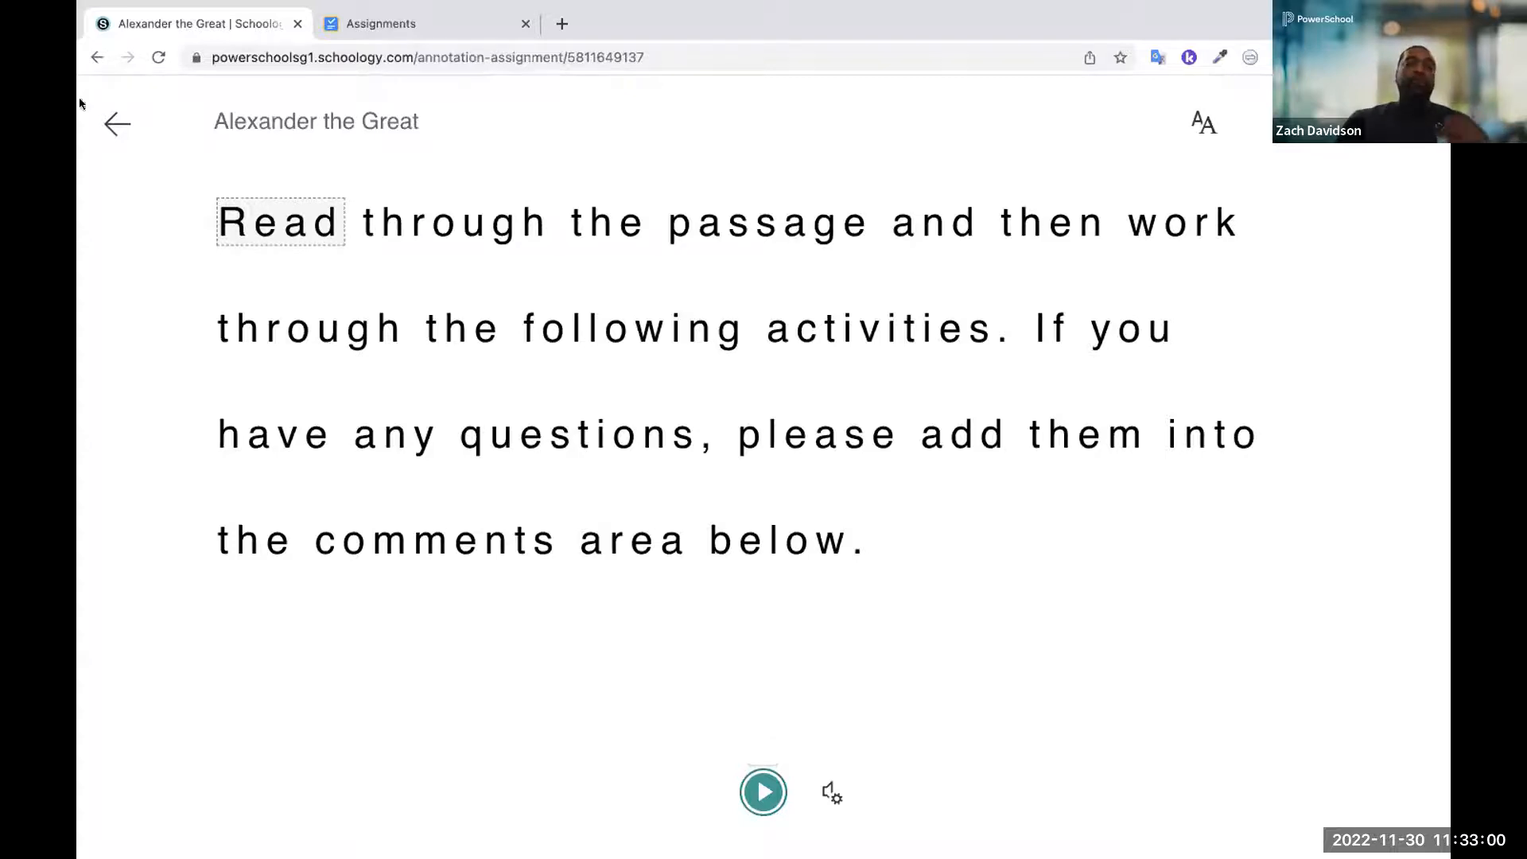
{"action": "left_click", "coordinate": [118, 128]}
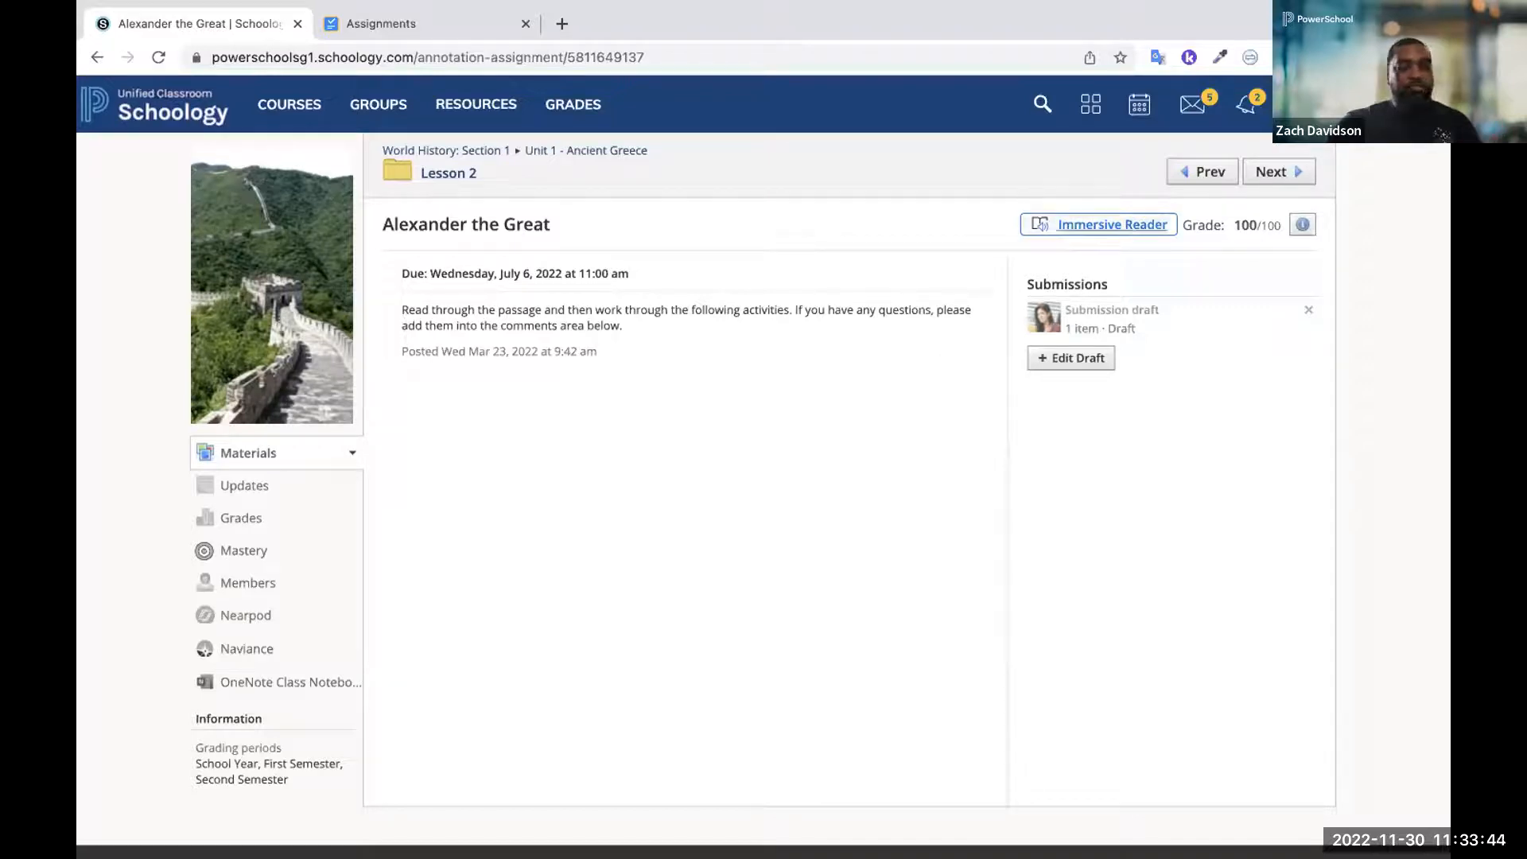
Switch to the linked teacher account and open the gradebook of the World History: Section 1, Section 2, Section 3, Section 4 course
{"action": "left_click", "coordinate": [1362, 116]}
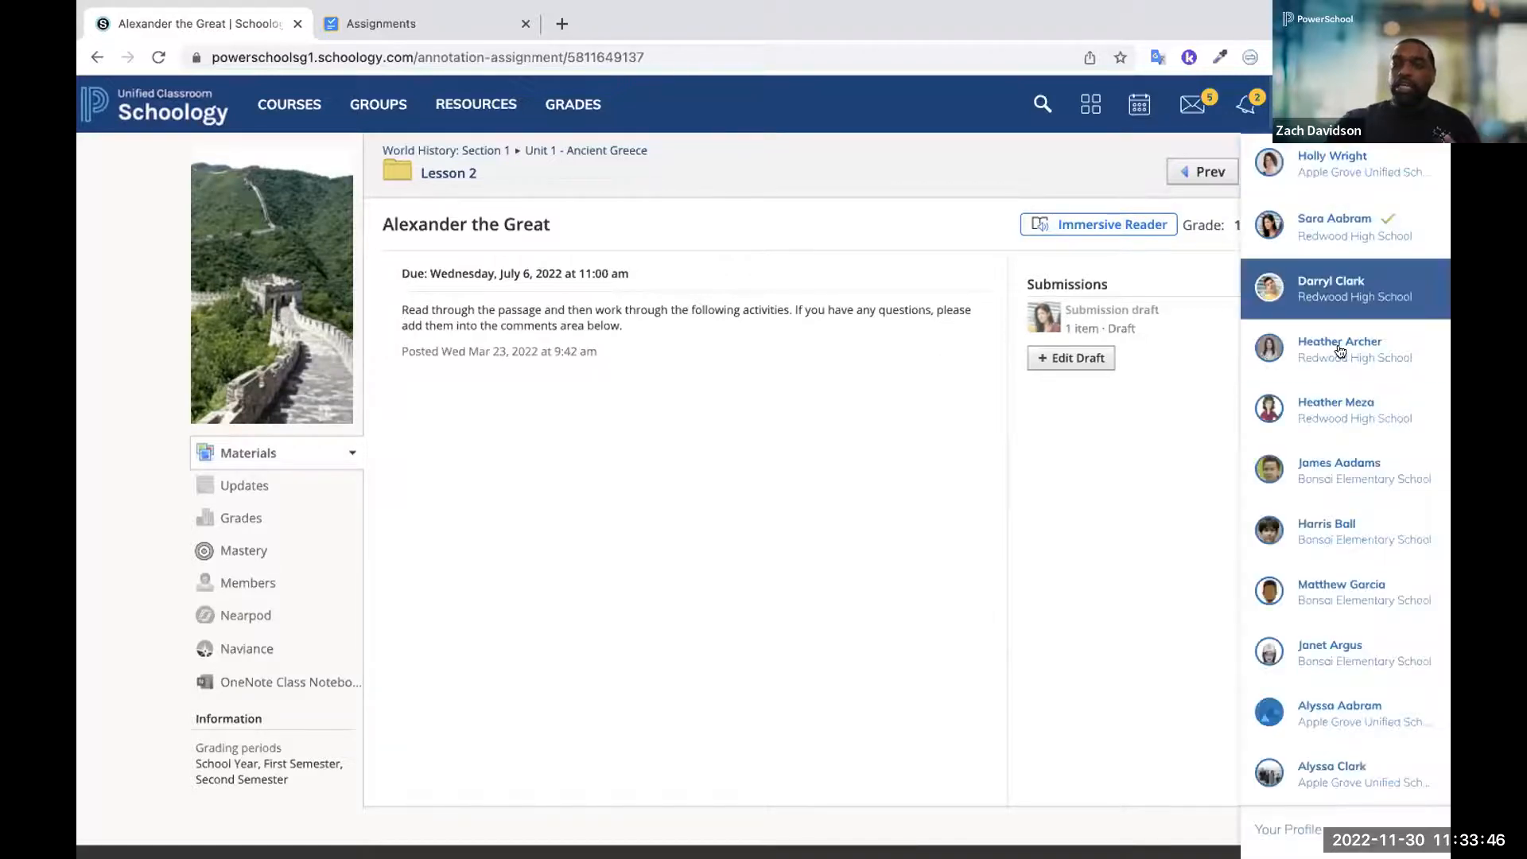
{"action": "left_click", "coordinate": [1334, 409]}
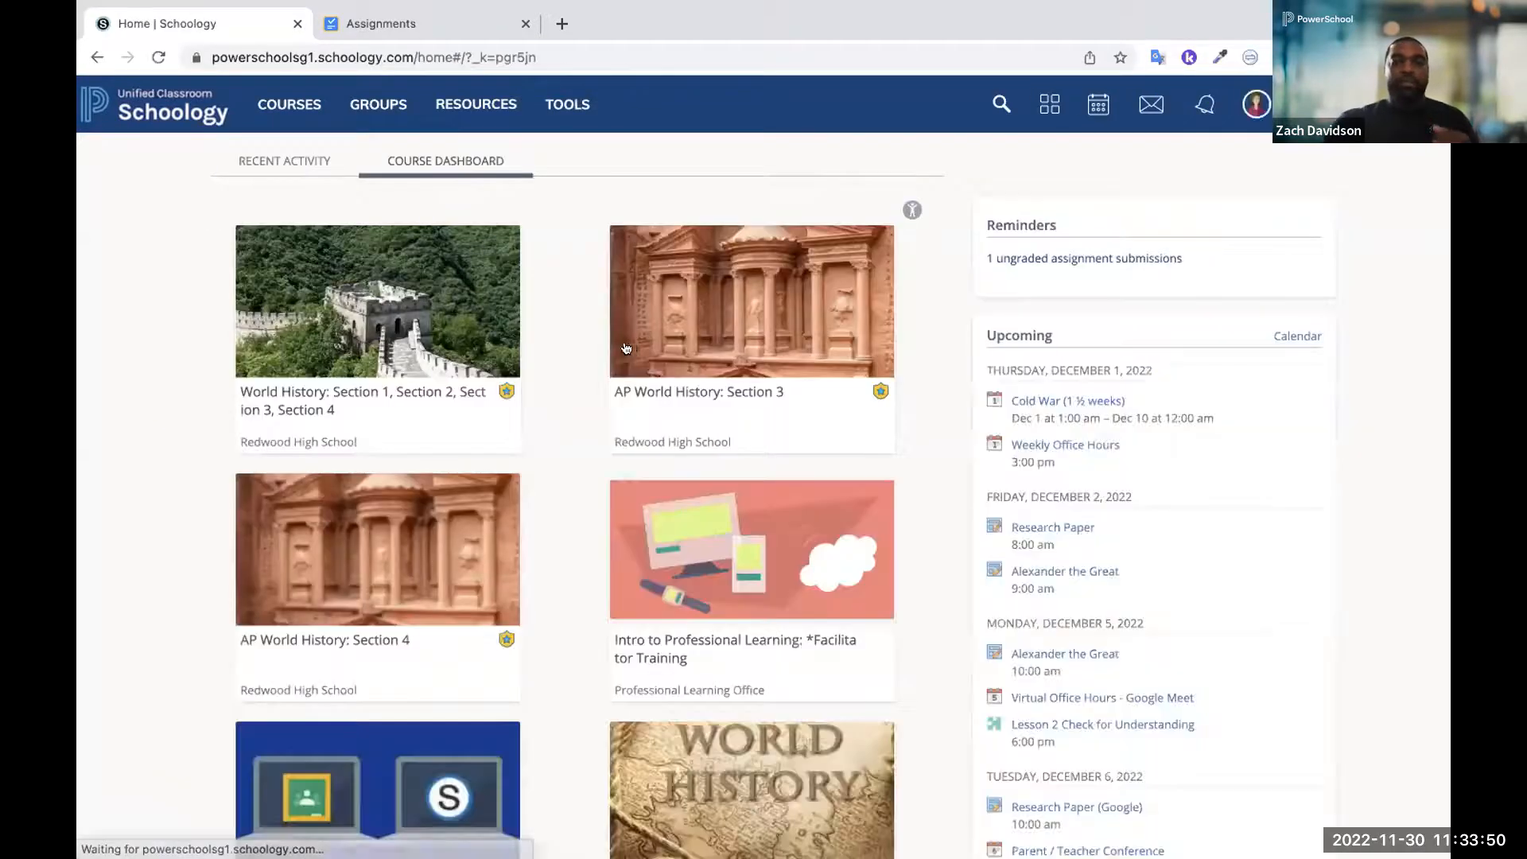
{"action": "left_click", "coordinate": [427, 342]}
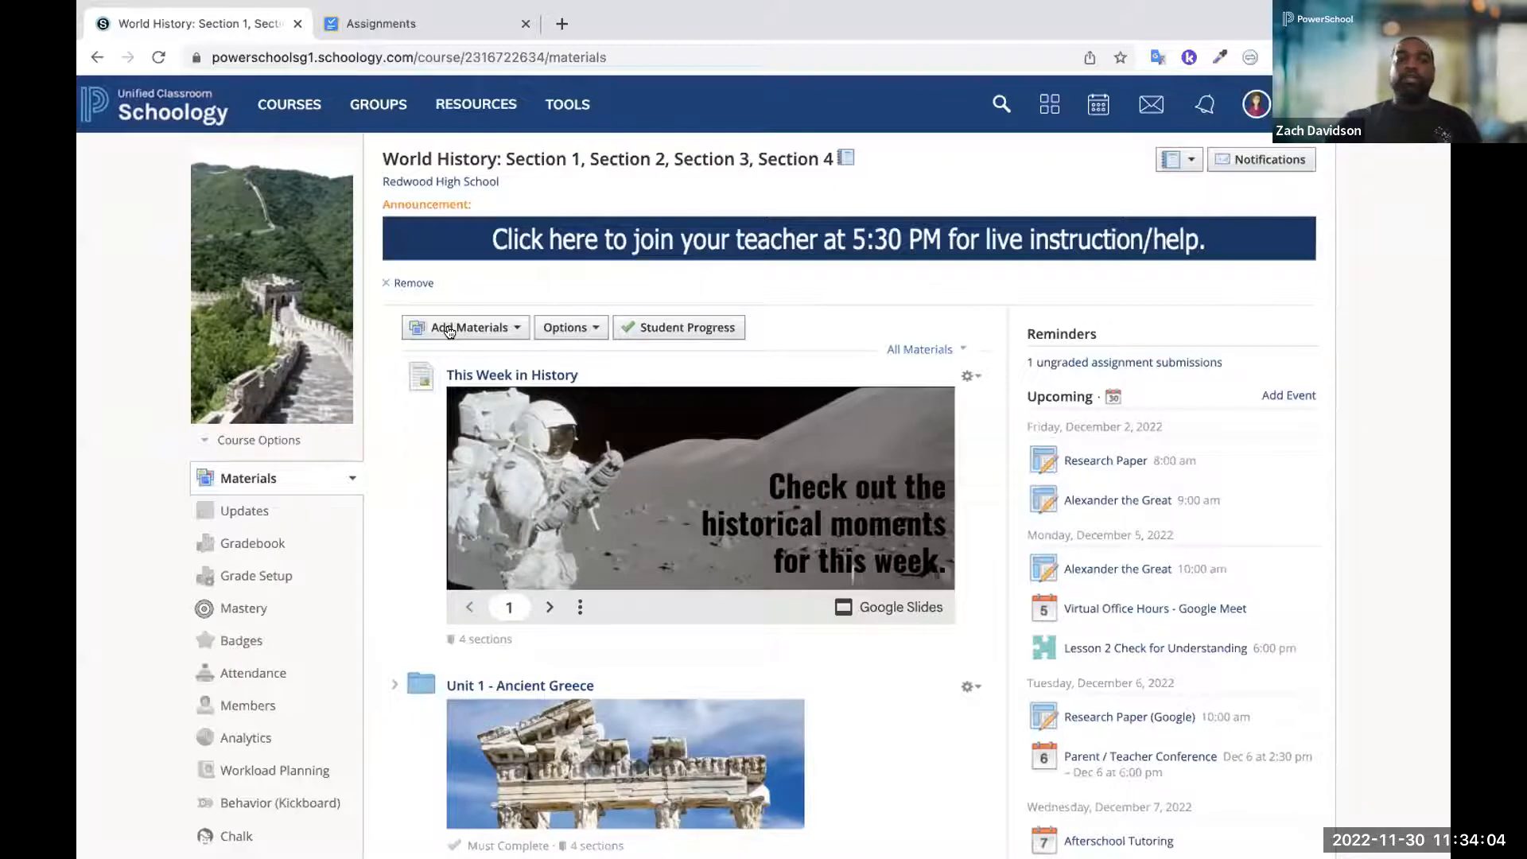
{"action": "left_click", "coordinate": [240, 545]}
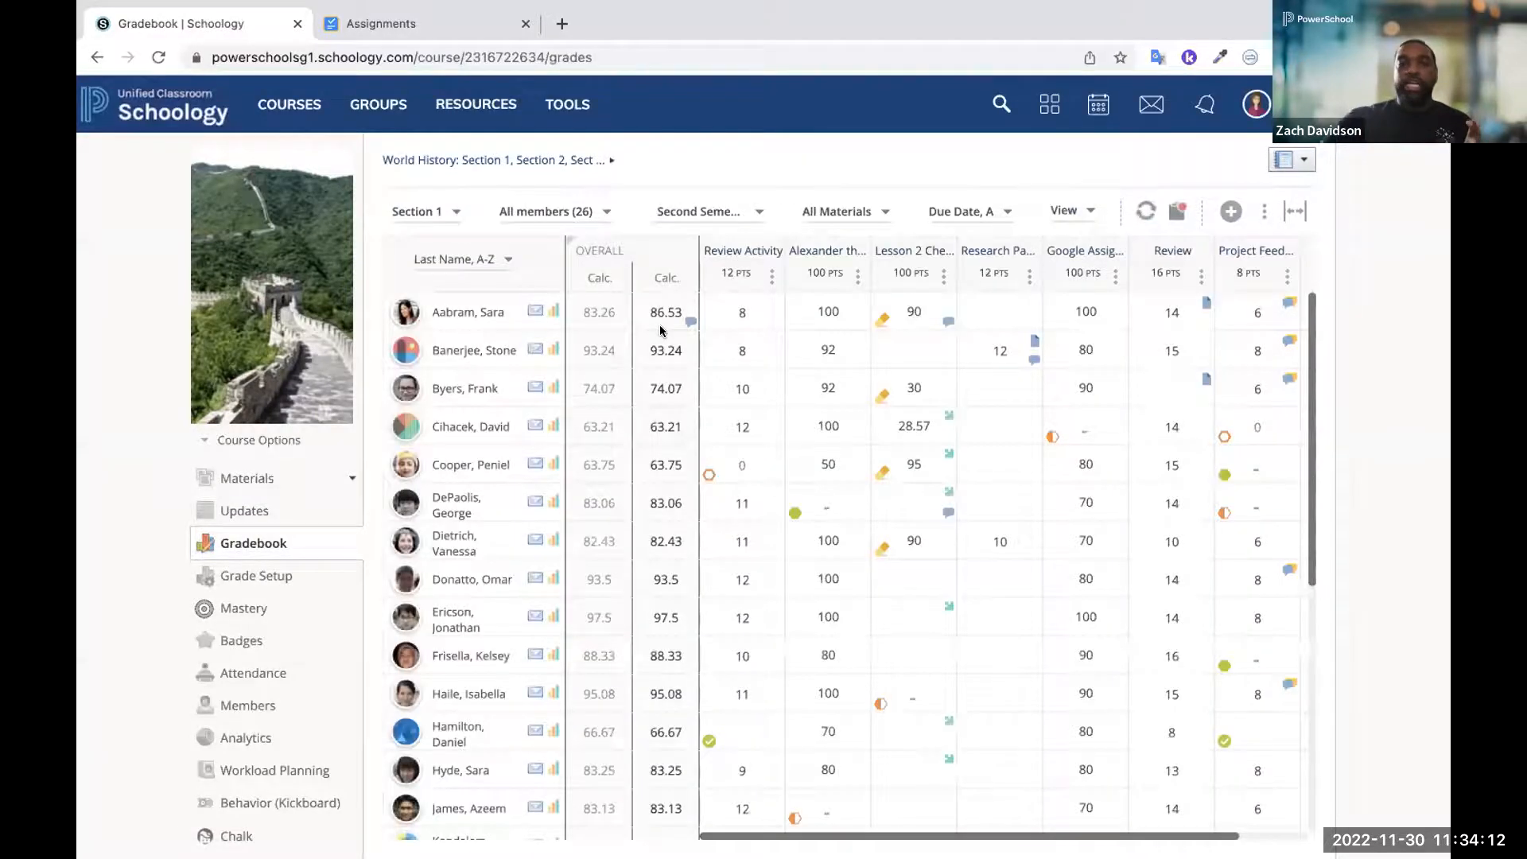
Mark Accommodation Offered/Received in the grade comment for the second student's Review Activity grade, and close the comment
{"action": "mouse_move", "coordinate": [776, 362]}
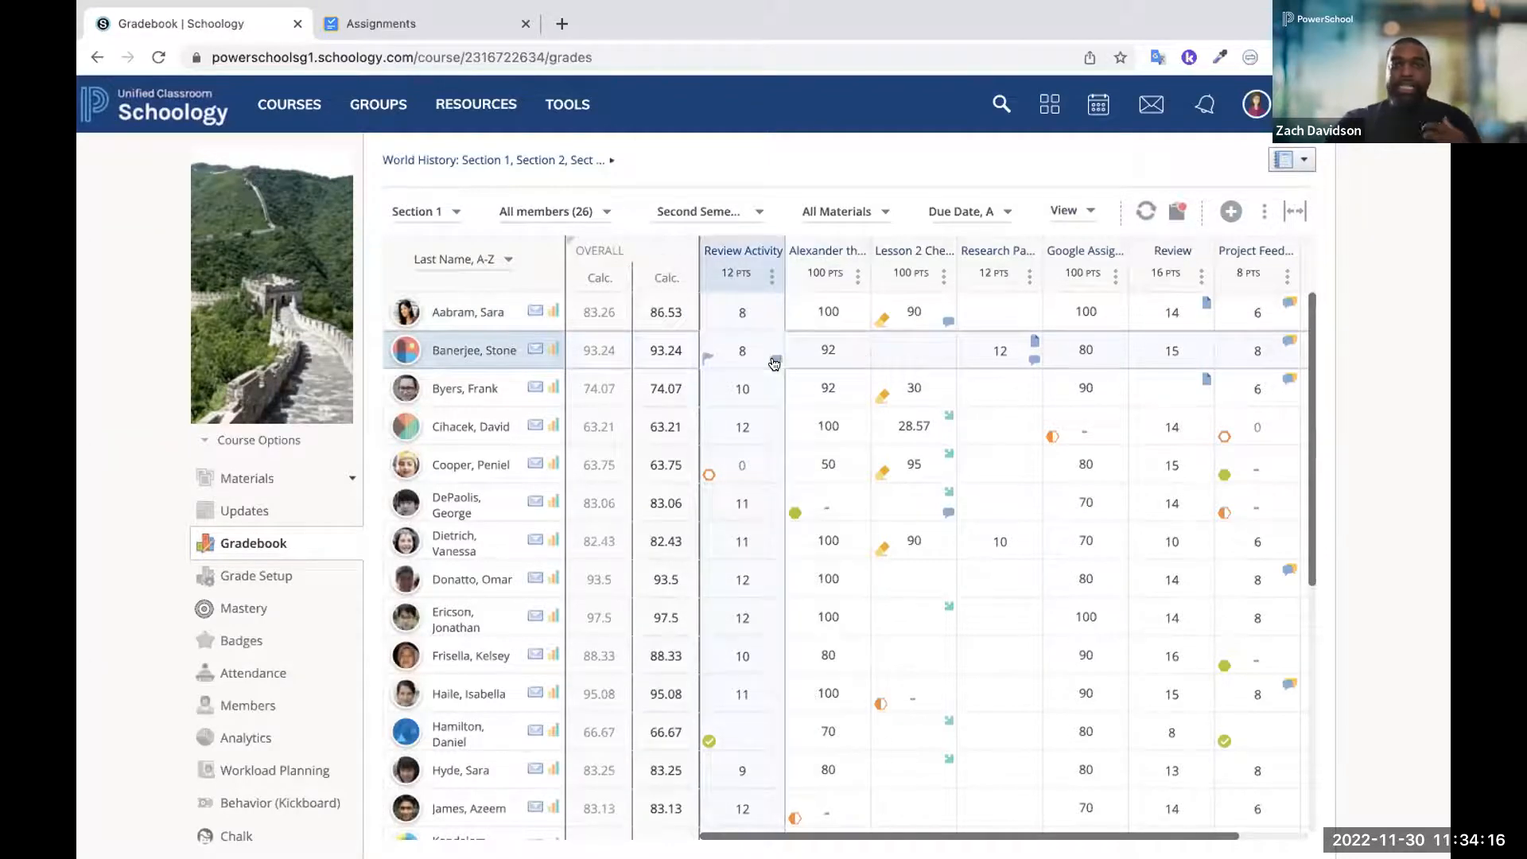
{"action": "left_click", "coordinate": [772, 360]}
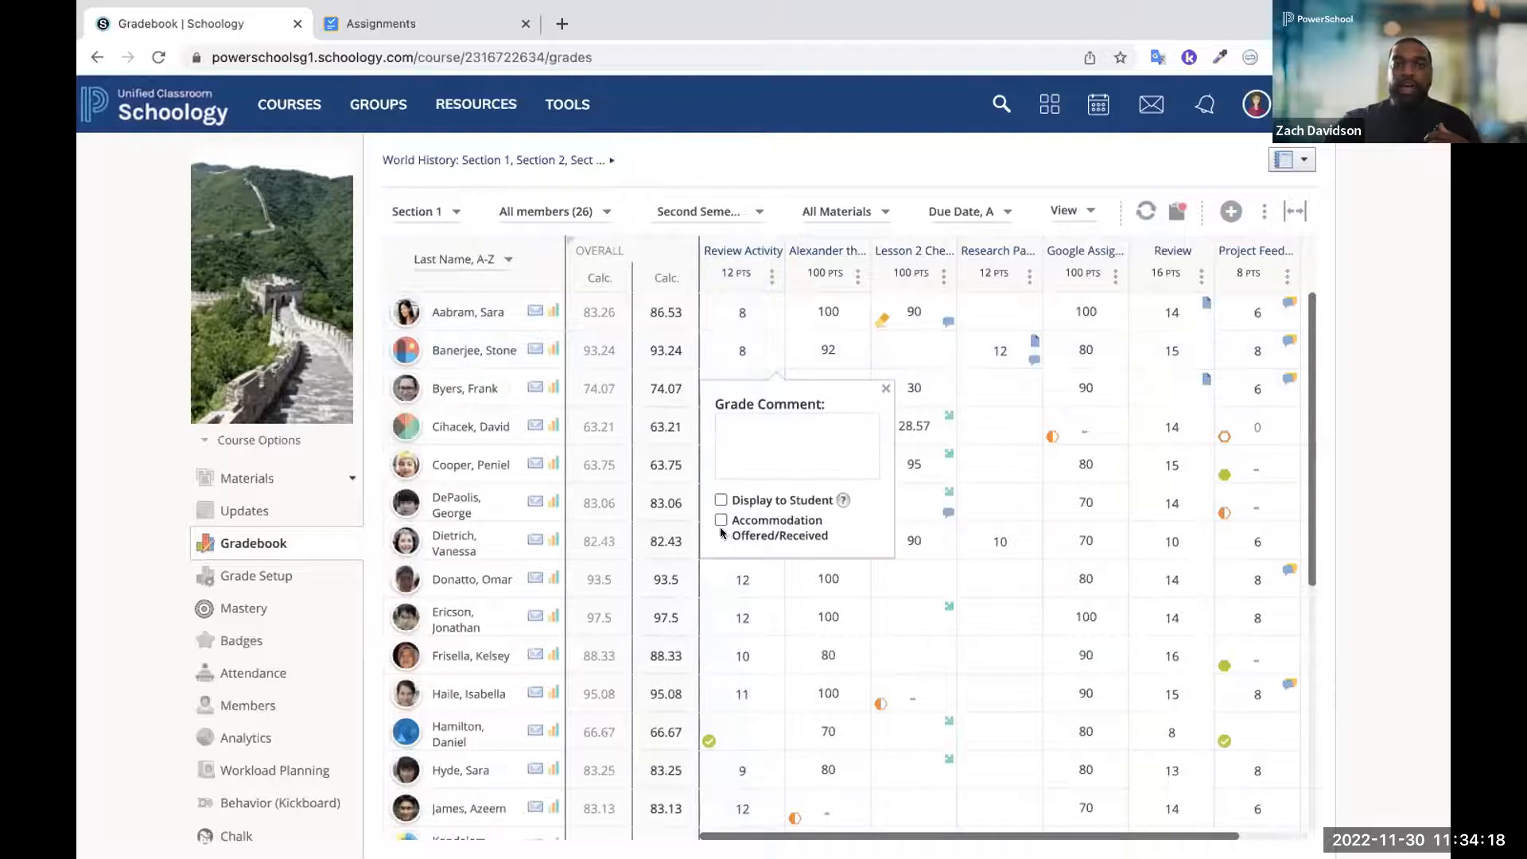
{"action": "scroll", "coordinate": [719, 527], "scroll_direction": "up", "scroll_amount": 5}
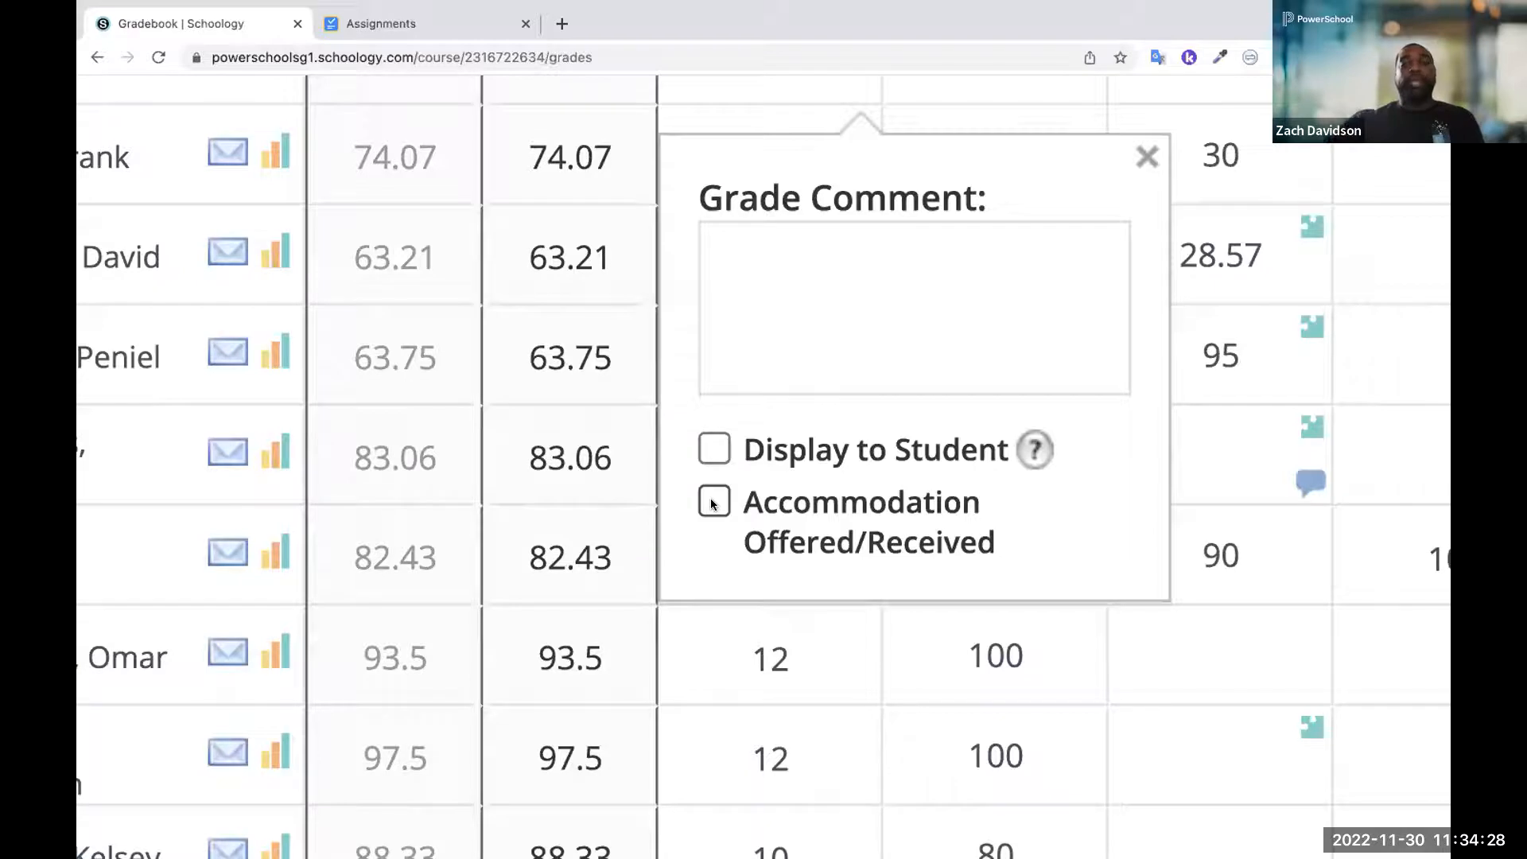
{"action": "left_click", "coordinate": [712, 501]}
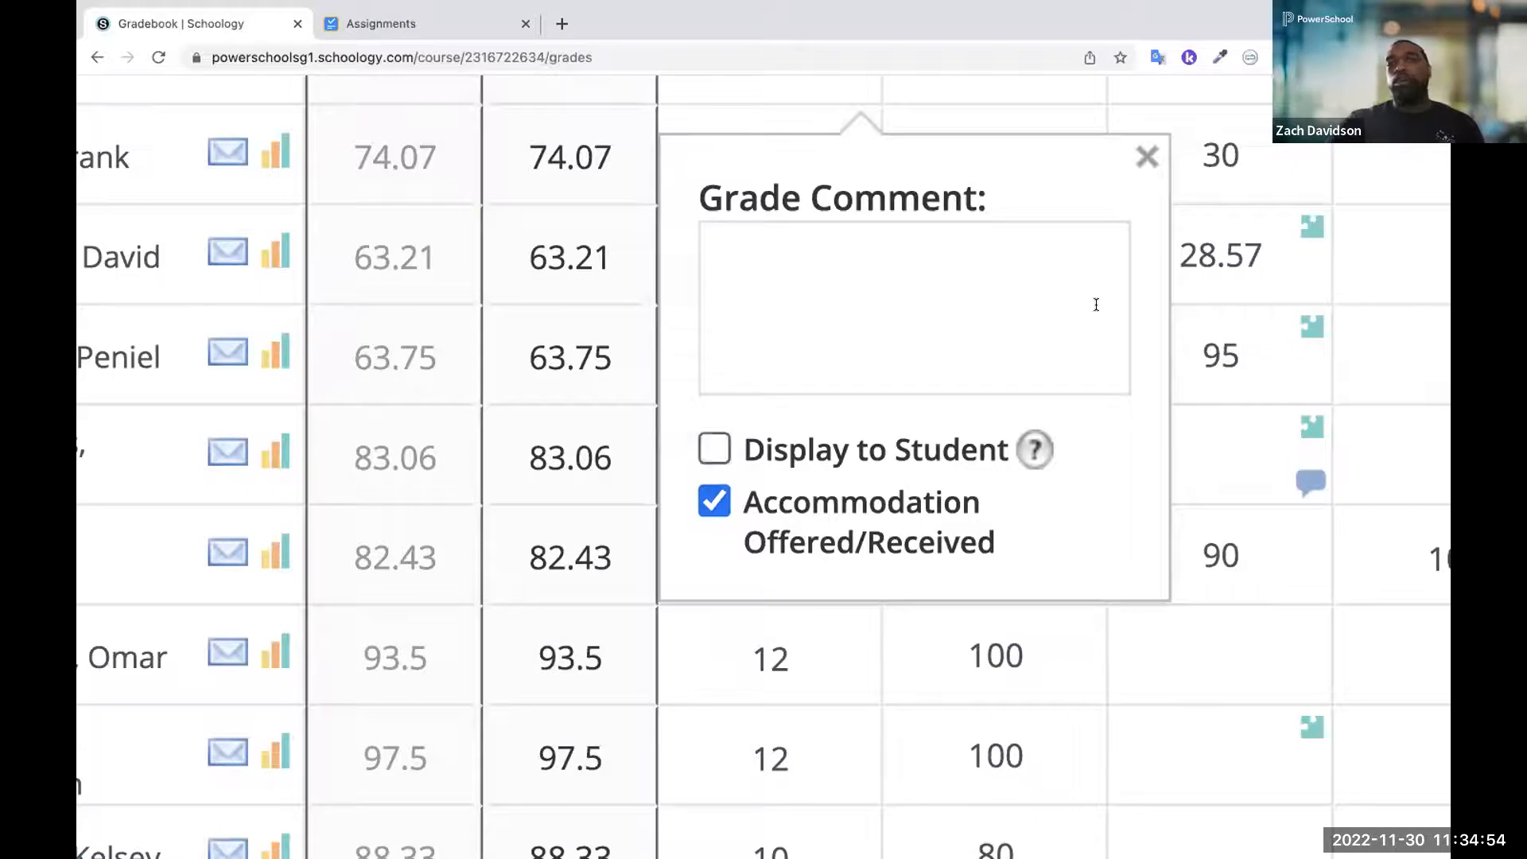
{"action": "left_click", "coordinate": [1145, 157]}
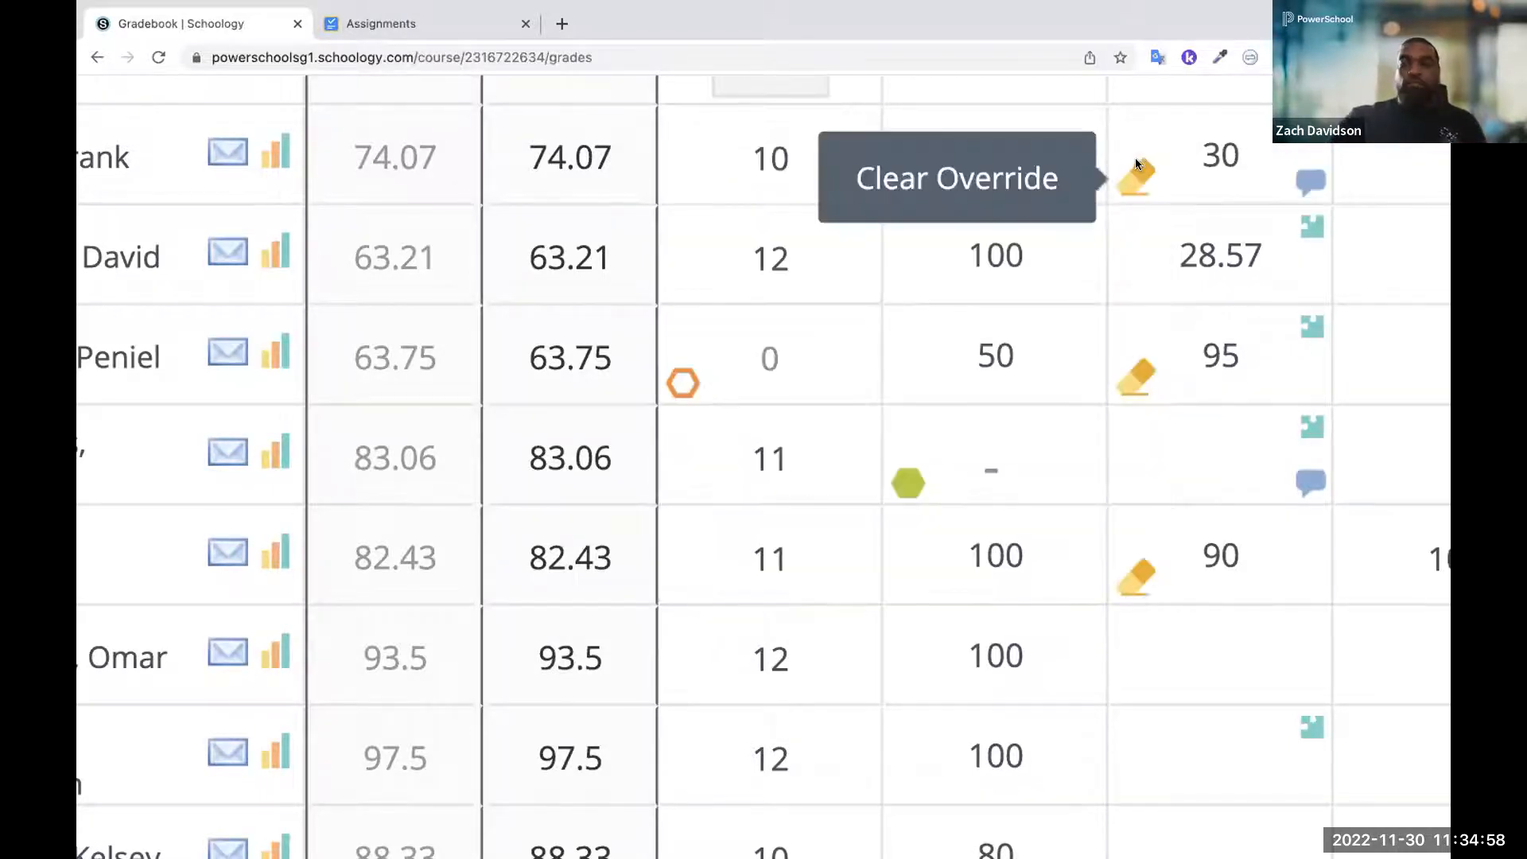
{"action": "scroll", "coordinate": [1135, 164], "scroll_direction": "down", "scroll_amount": 5}
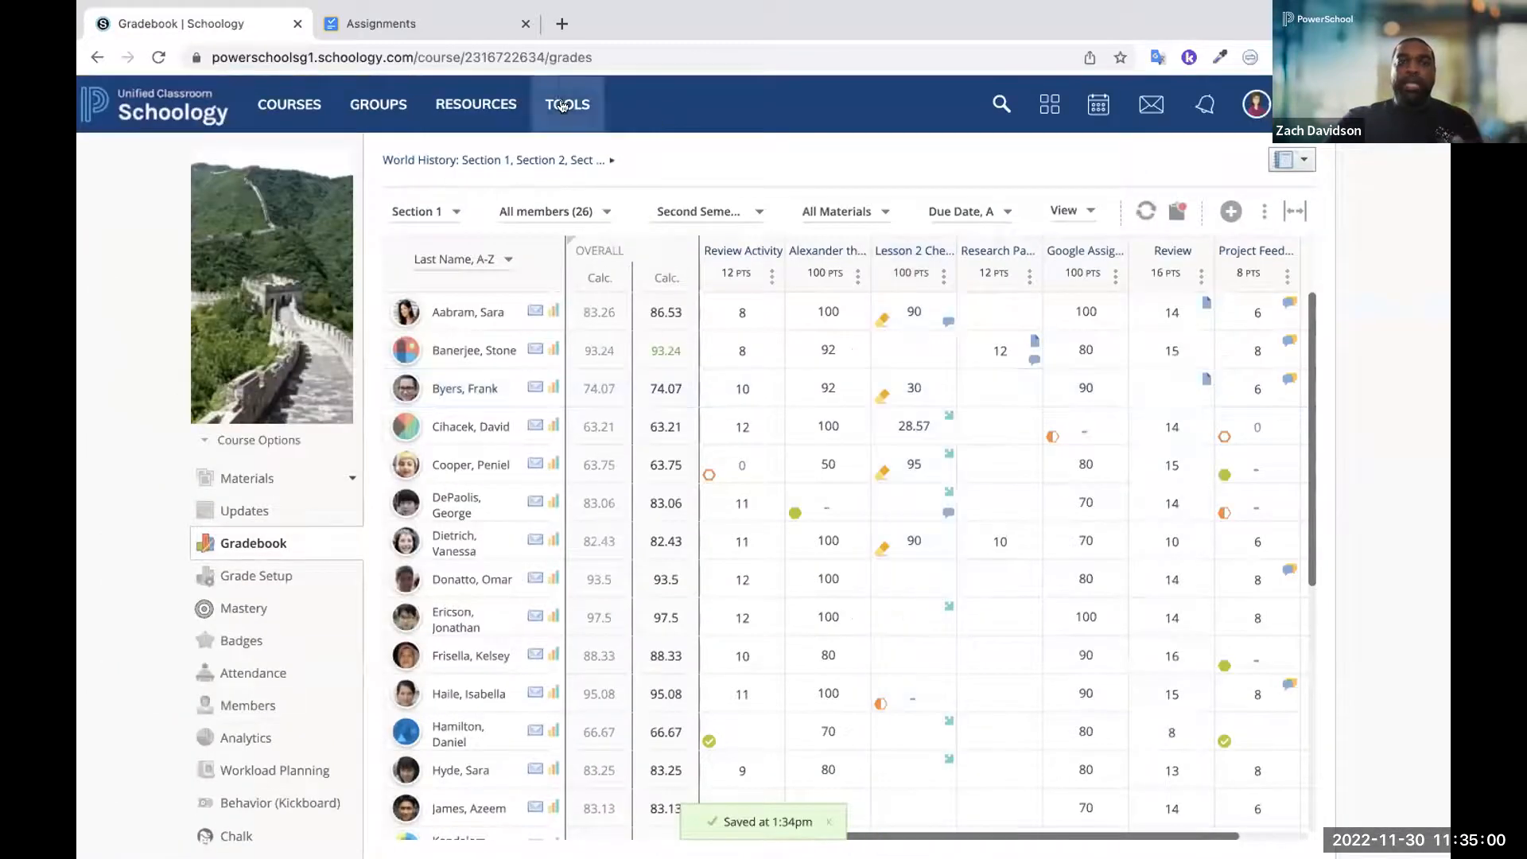
{"action": "left_click", "coordinate": [366, 106]}
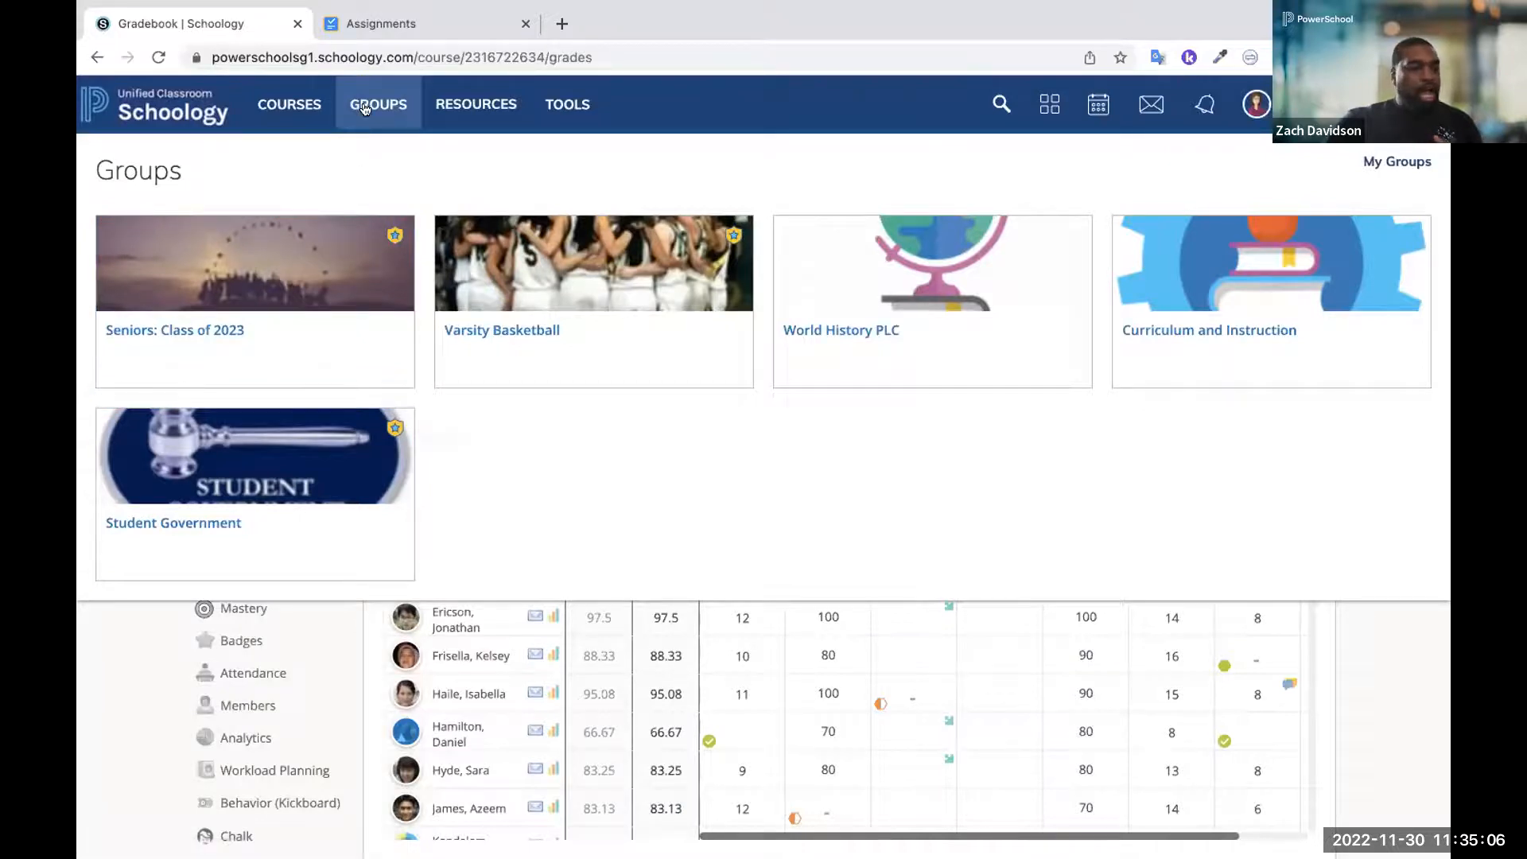
{"action": "left_click", "coordinate": [365, 106]}
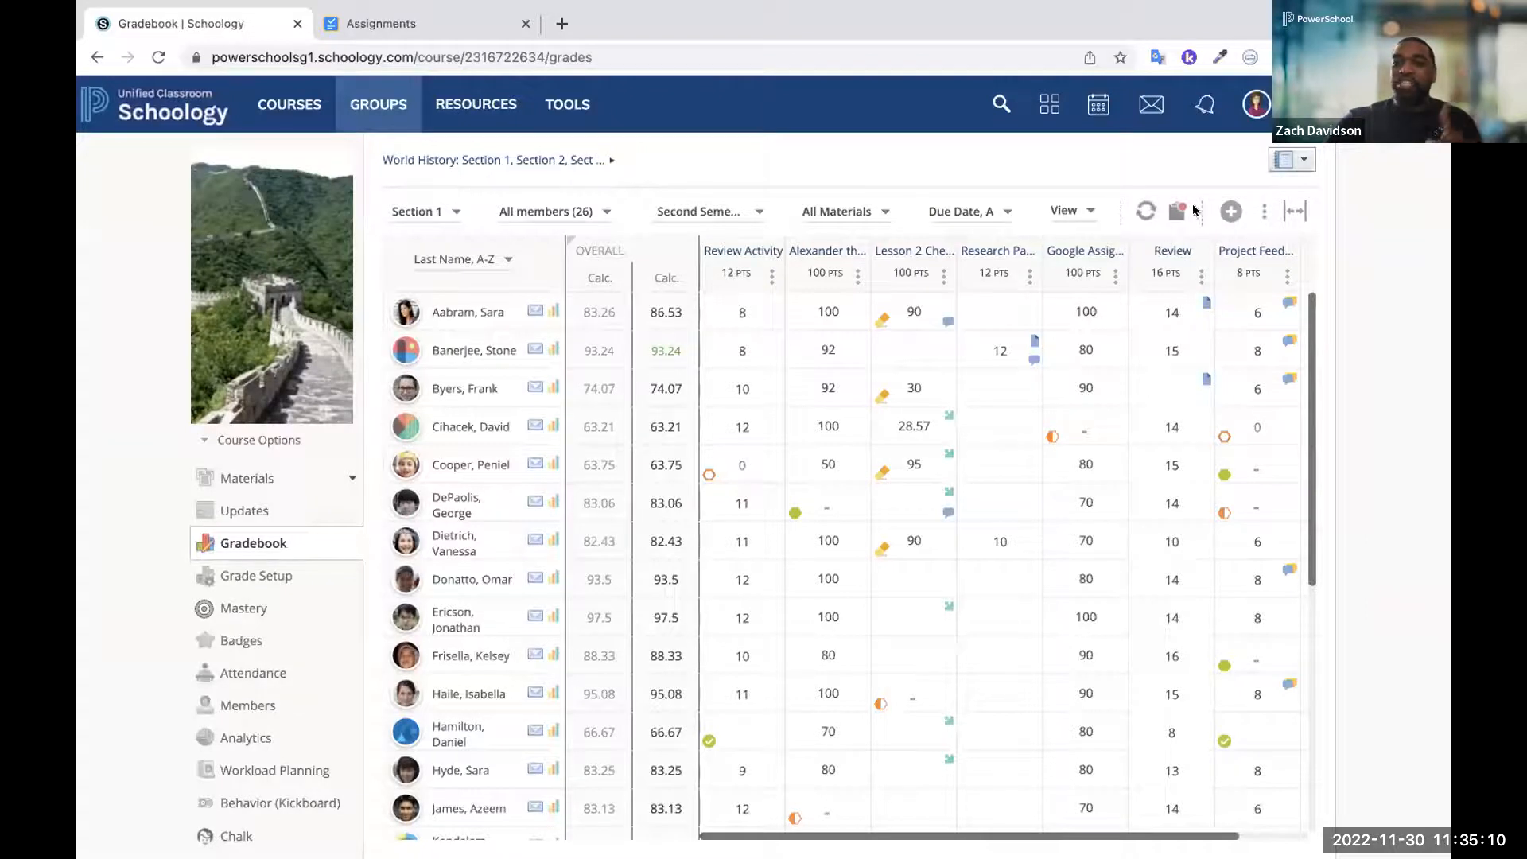
Review the gradebook's cell-highlighting options and the exception choices for the first student's Research Paper grade
{"action": "left_click", "coordinate": [1073, 211]}
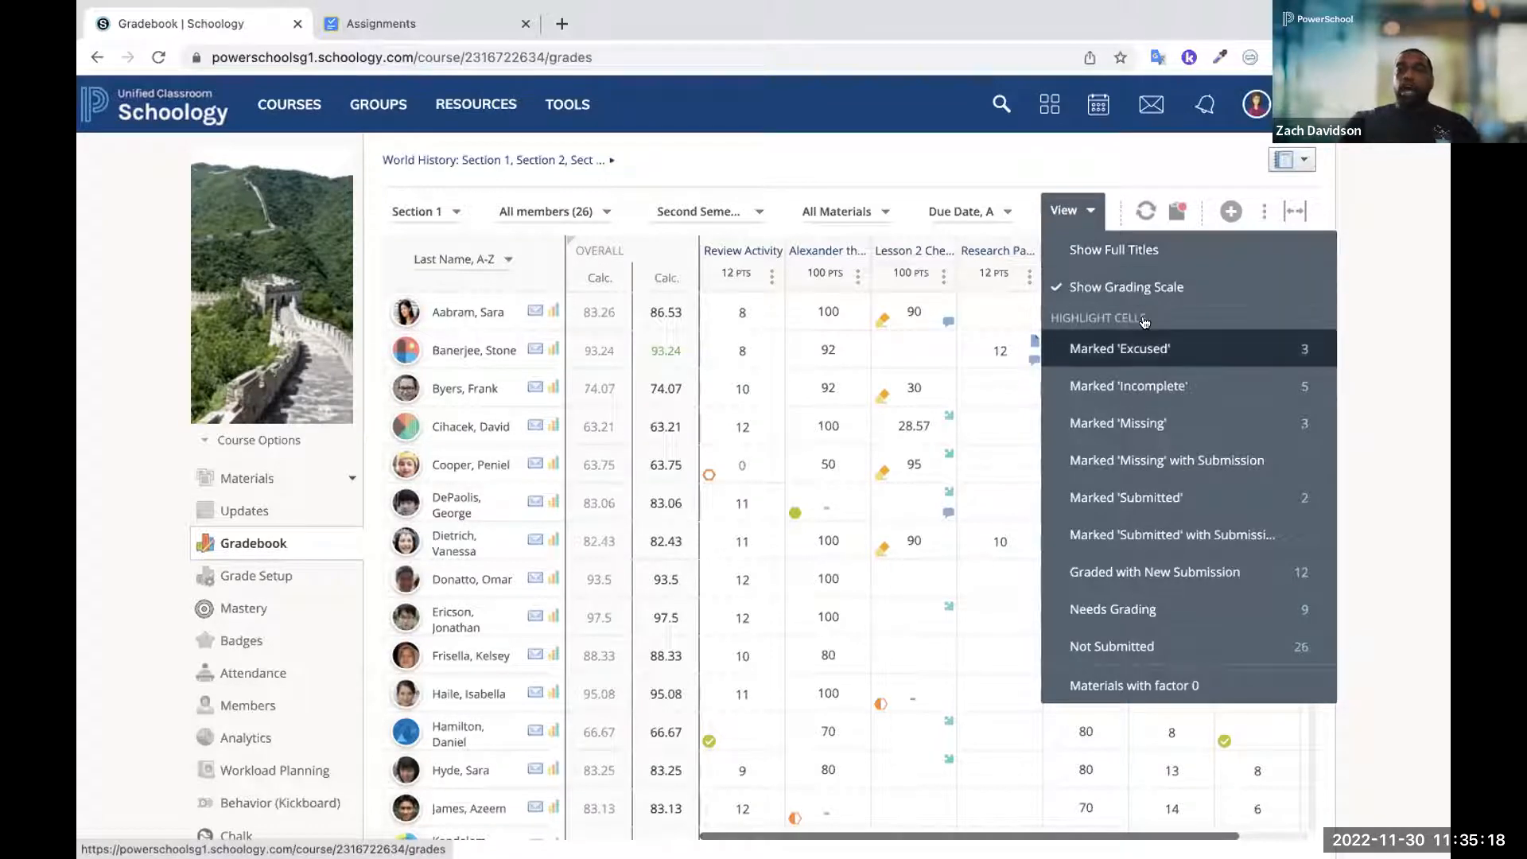
{"action": "scroll", "coordinate": [1147, 354], "scroll_direction": "up", "scroll_amount": 5}
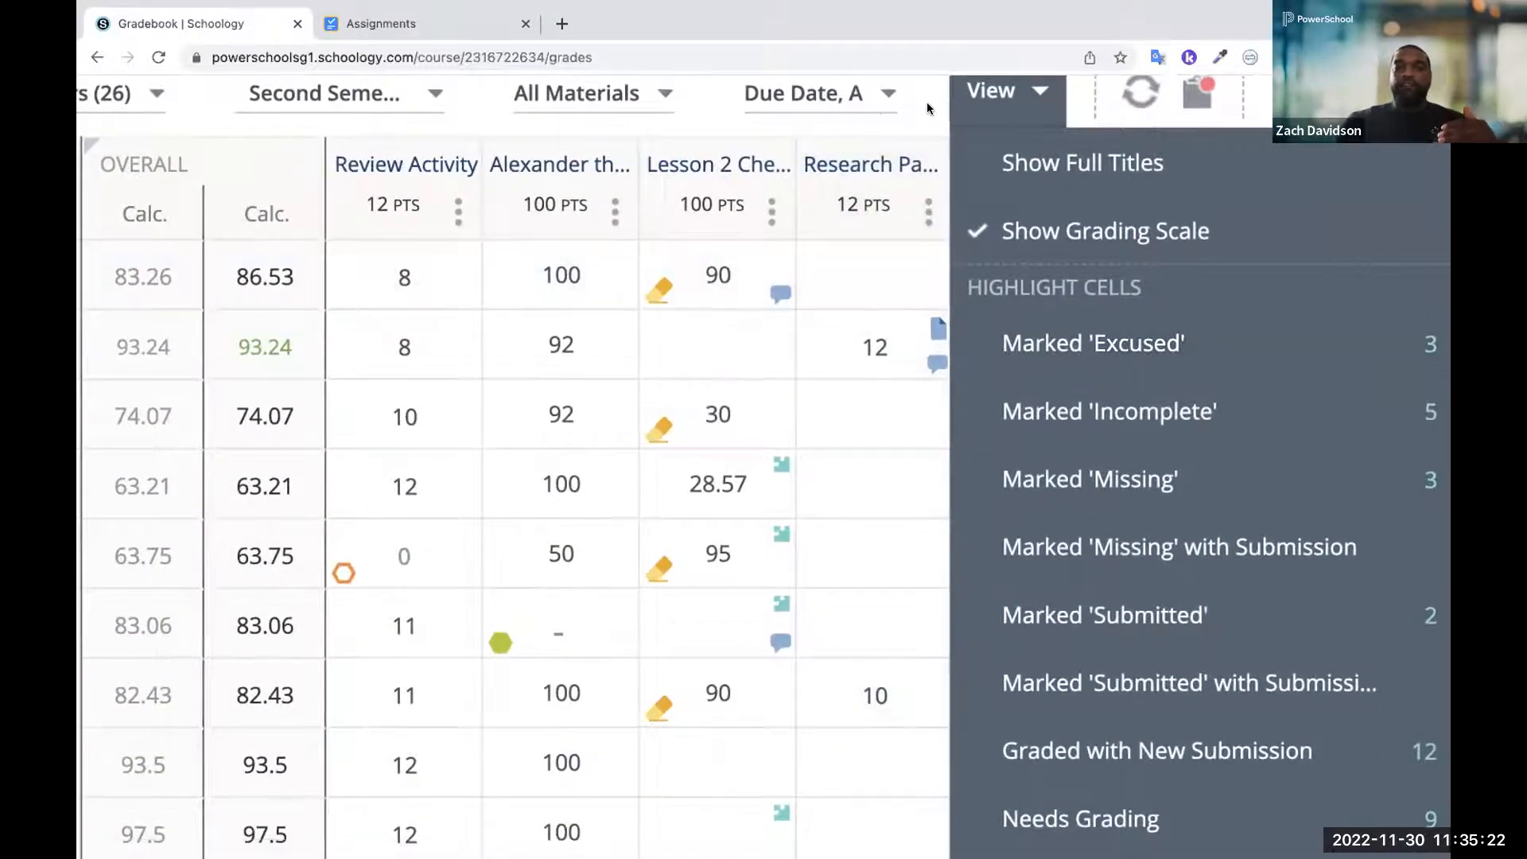
{"action": "left_click", "coordinate": [929, 108]}
{"action": "left_click", "coordinate": [812, 289]}
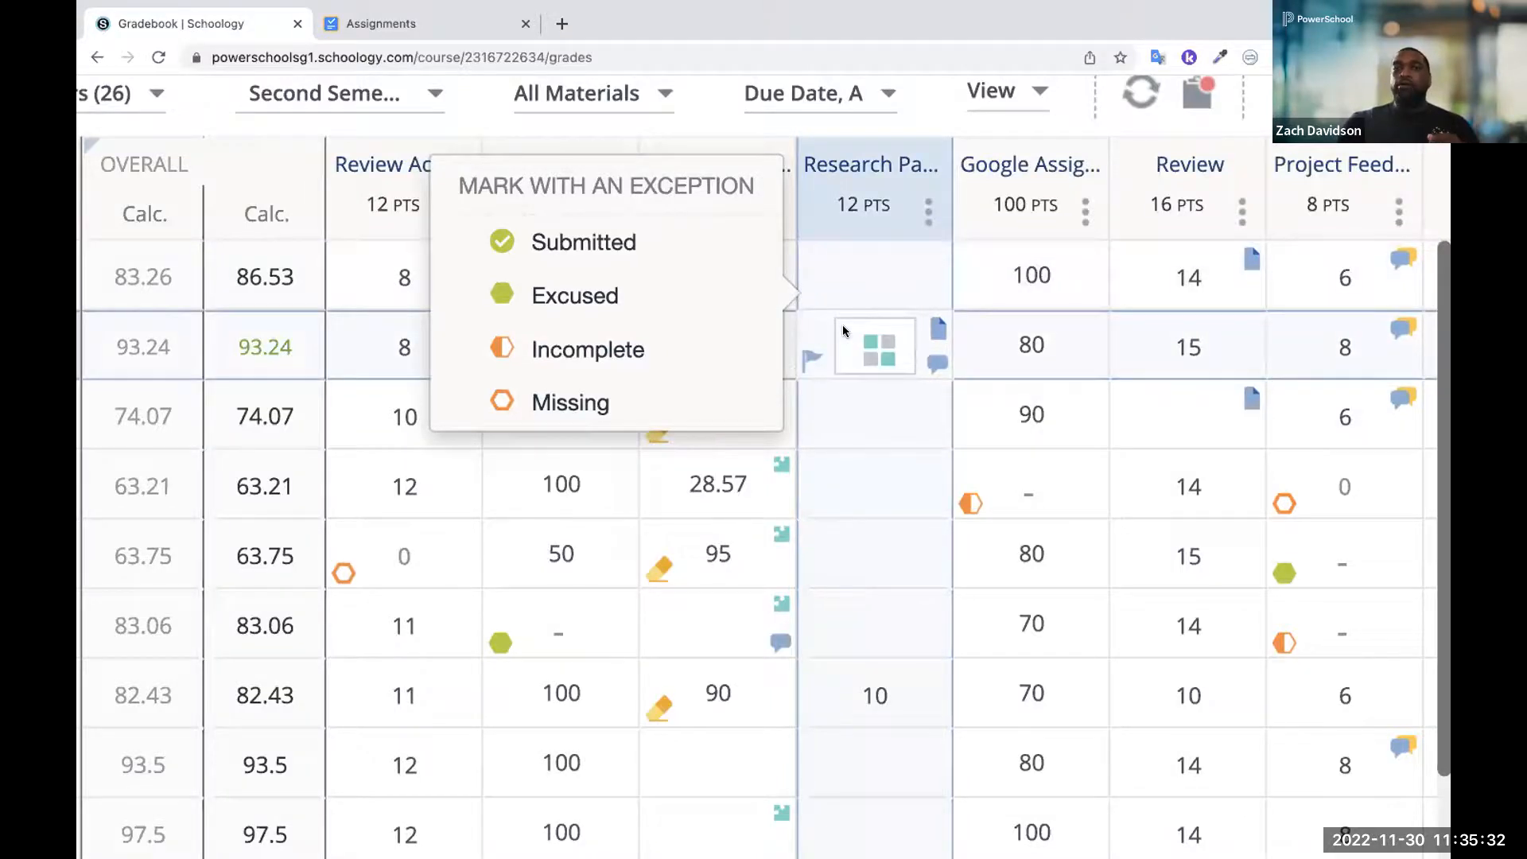
{"action": "left_click", "coordinate": [1002, 91]}
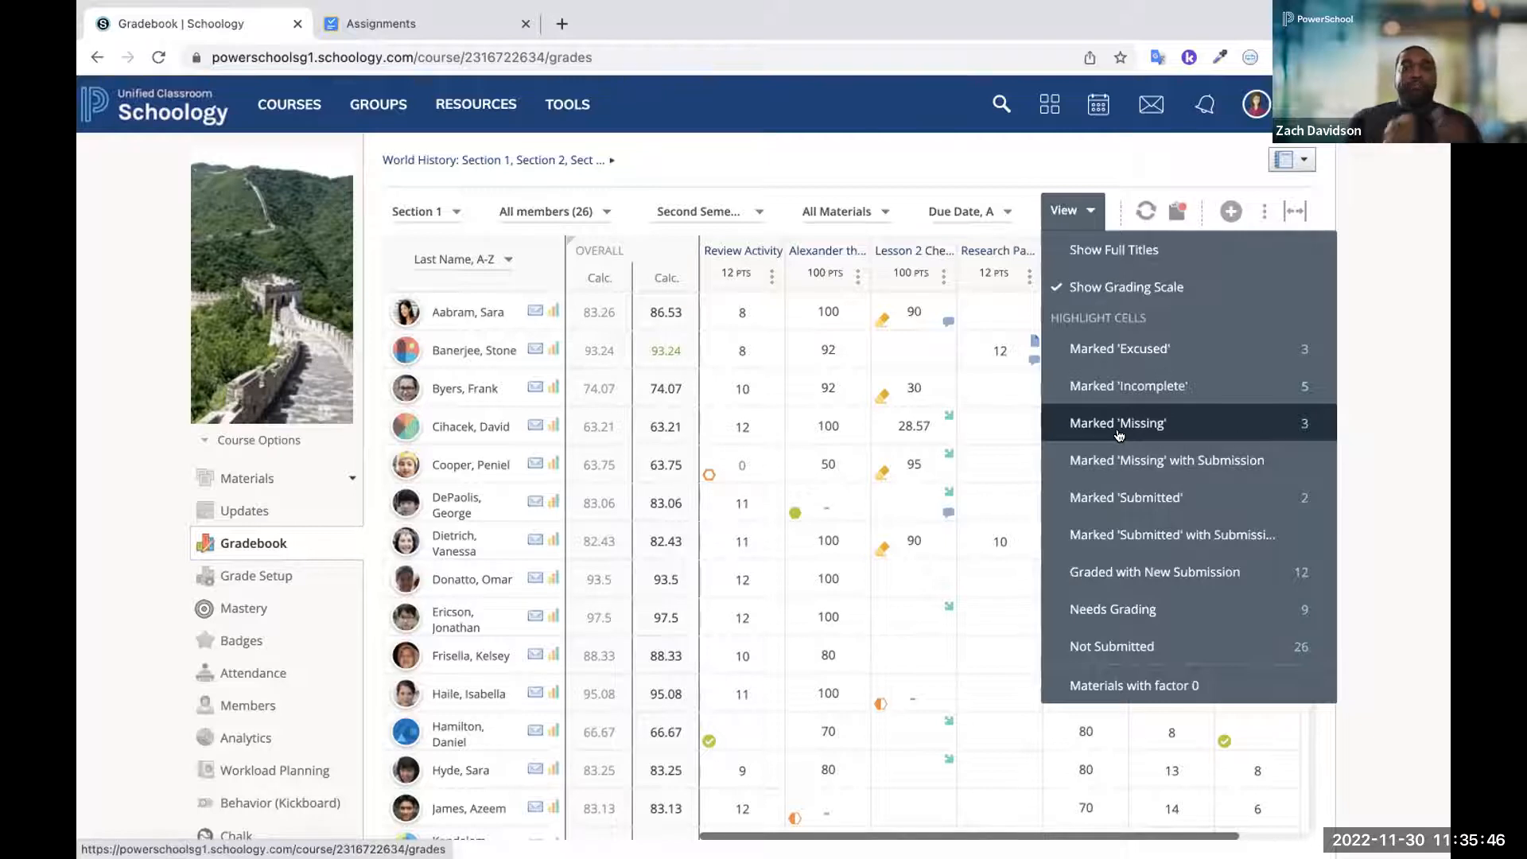
{"action": "left_click", "coordinate": [1014, 149]}
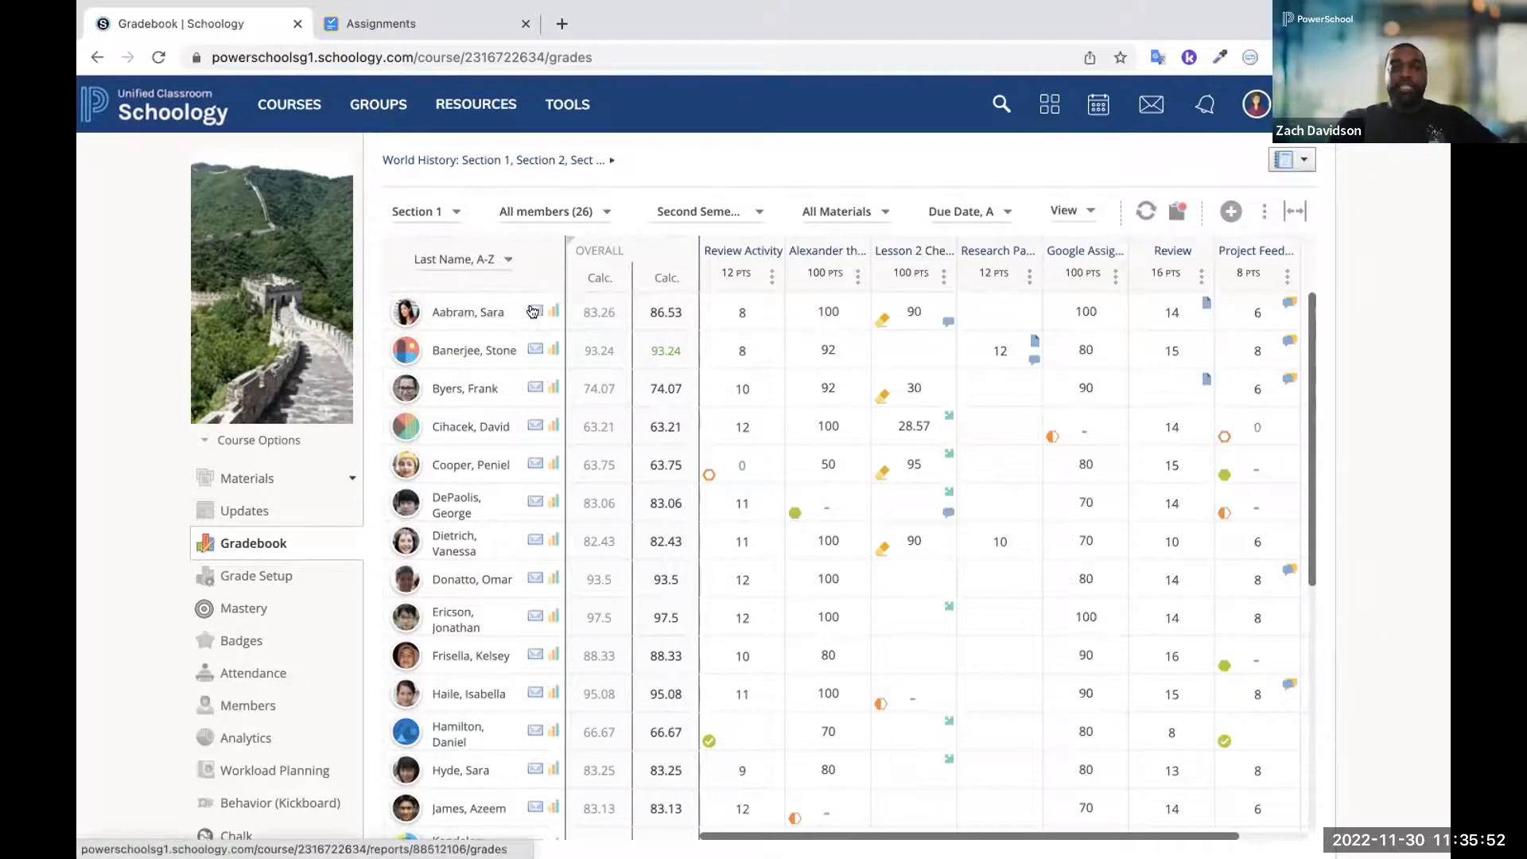
Turn off Display to Student in the grade comment for the second student's Lesson 2 Check for Understanding
{"action": "scroll", "coordinate": [532, 311], "scroll_direction": "up", "scroll_amount": 5}
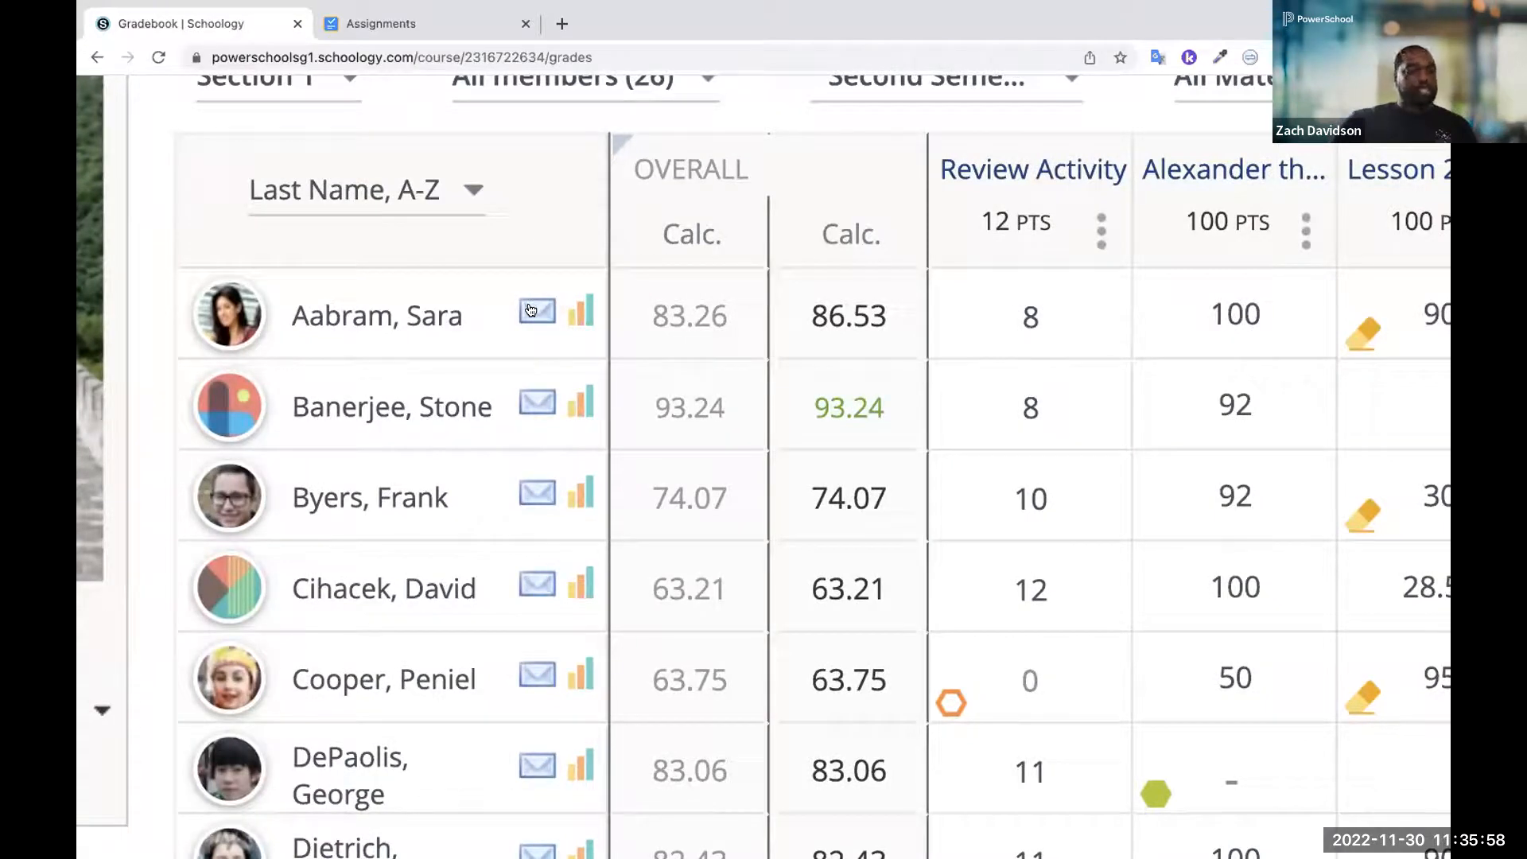
{"action": "scroll", "coordinate": [531, 310], "scroll_direction": "down", "scroll_amount": 5}
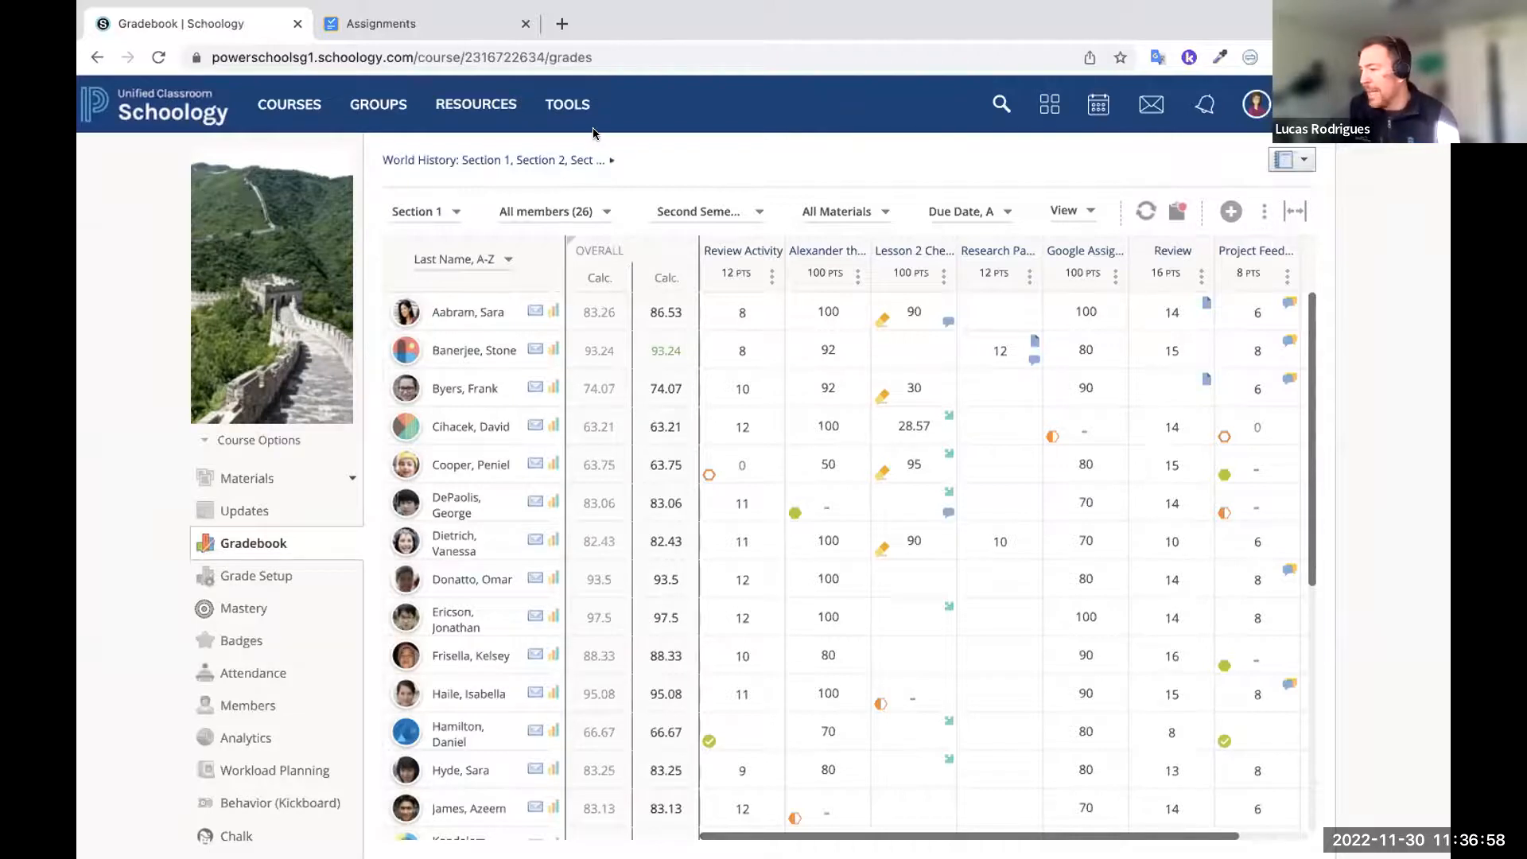
{"action": "left_click", "coordinate": [946, 360]}
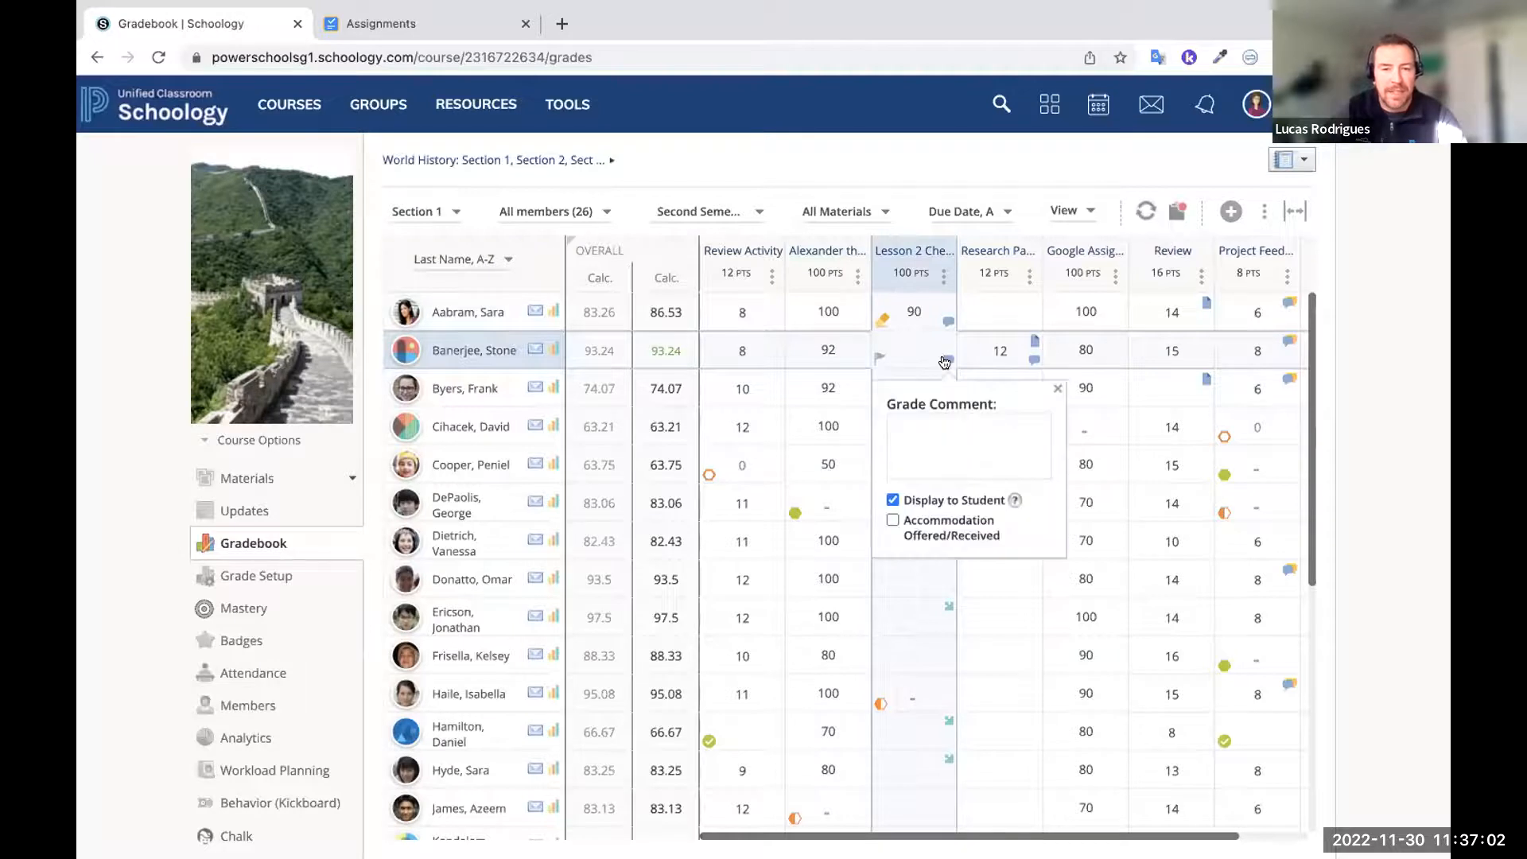
{"action": "left_click", "coordinate": [892, 500]}
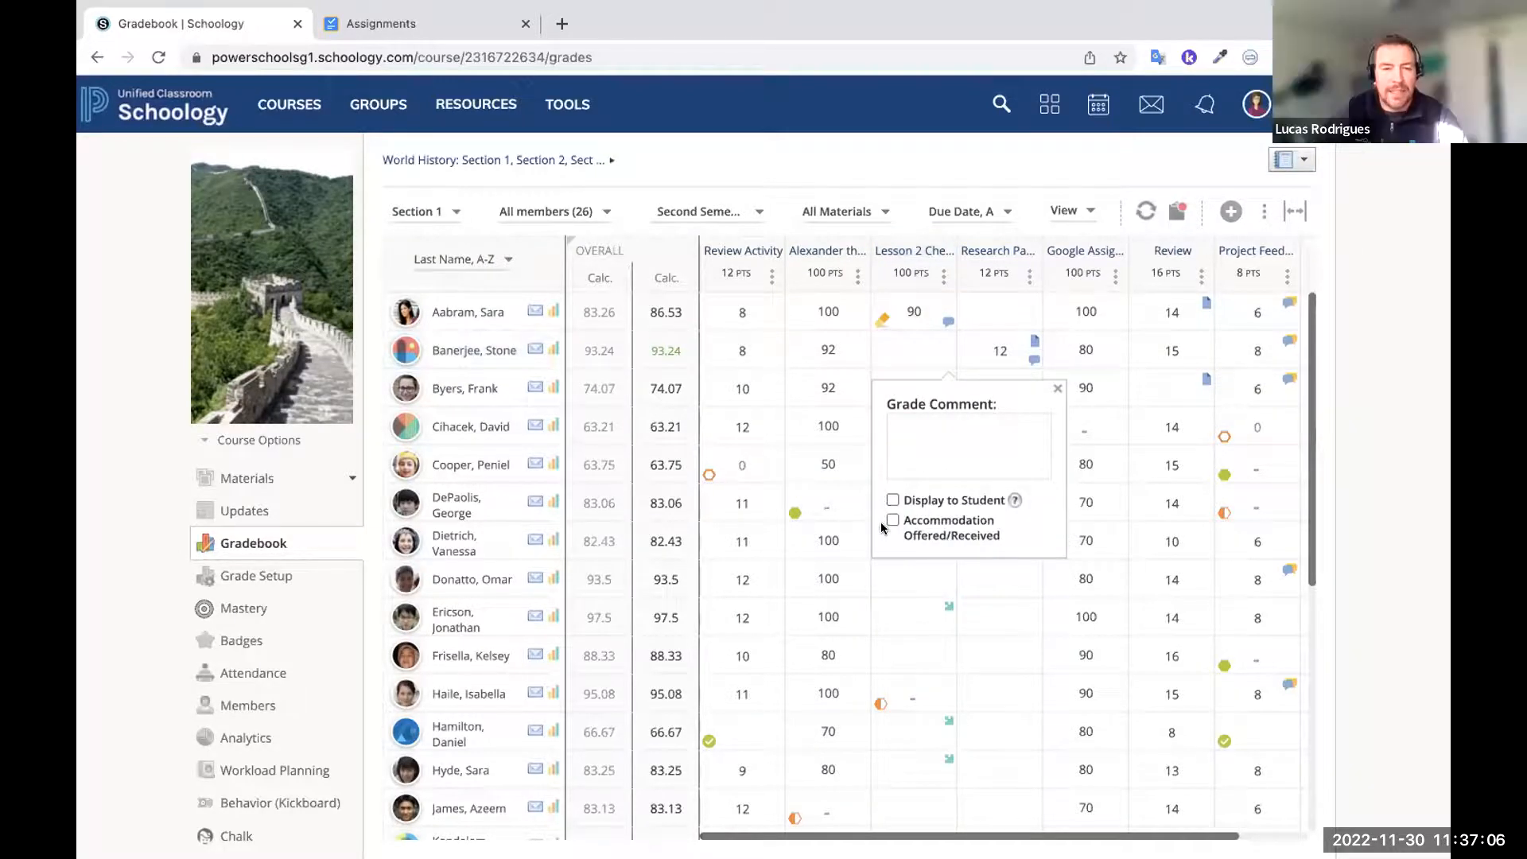
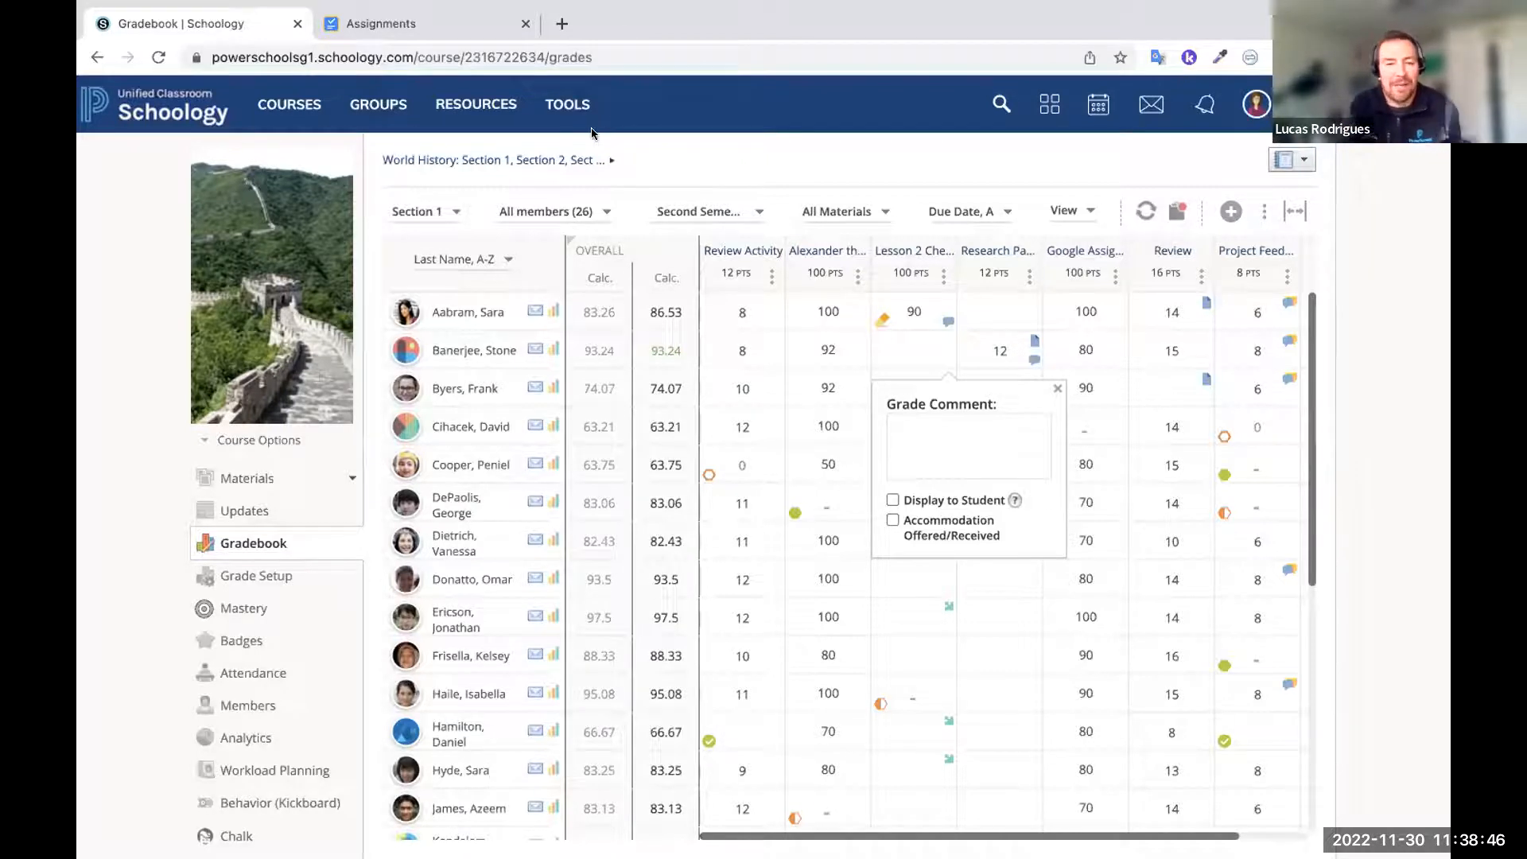
Close the grade comment and look over the recent messages list
{"action": "left_click", "coordinate": [743, 159]}
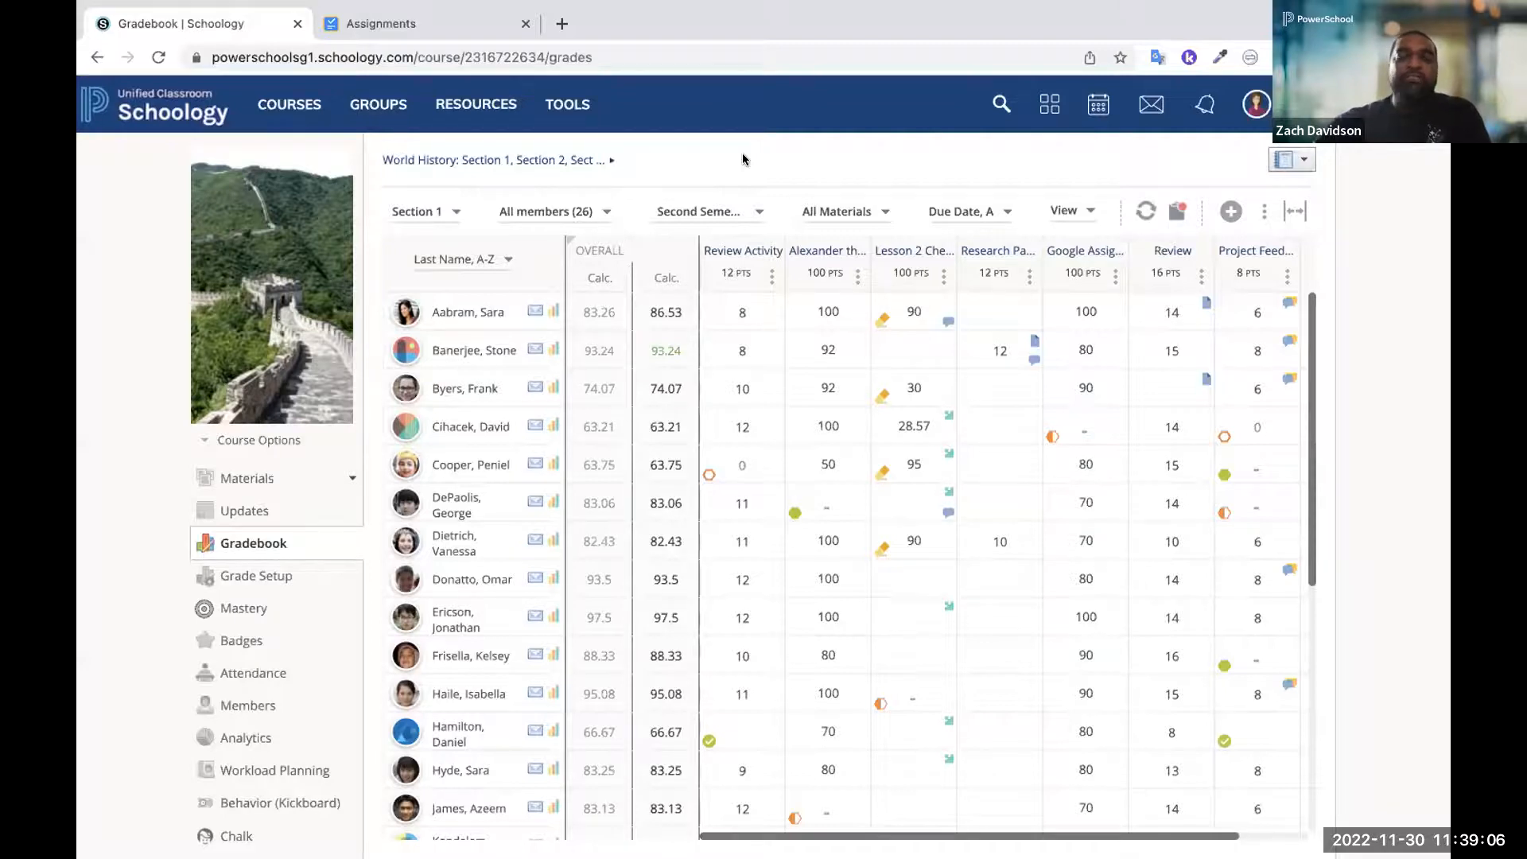
{"action": "left_click", "coordinate": [1143, 106]}
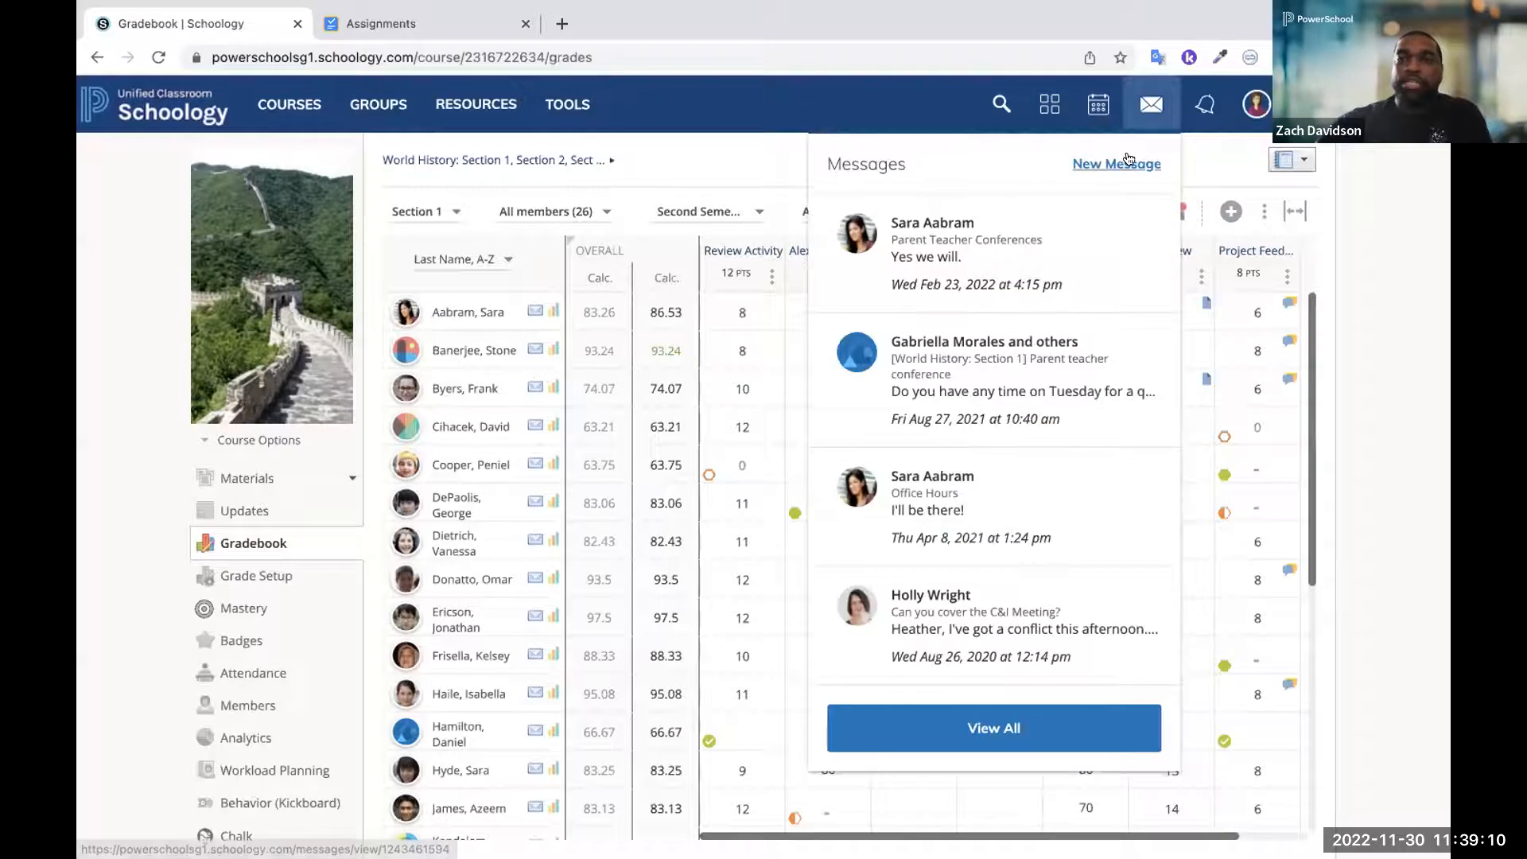
{"action": "left_click", "coordinate": [1162, 106]}
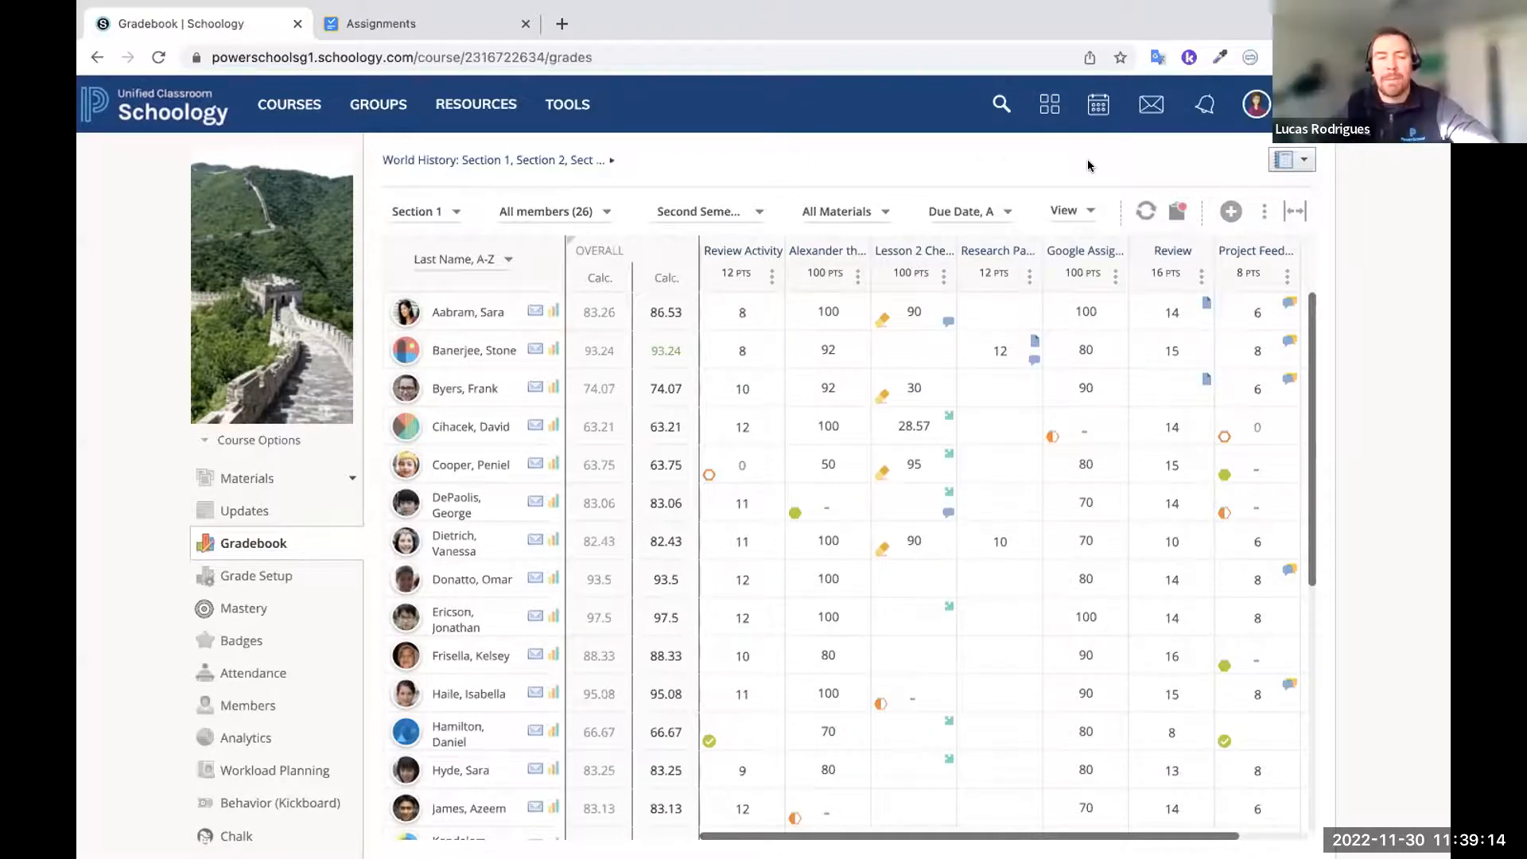
Switch to the linked student account at Redwood High School and examine the Overdue and Upcoming lists on its home page
{"action": "left_click", "coordinate": [1256, 103]}
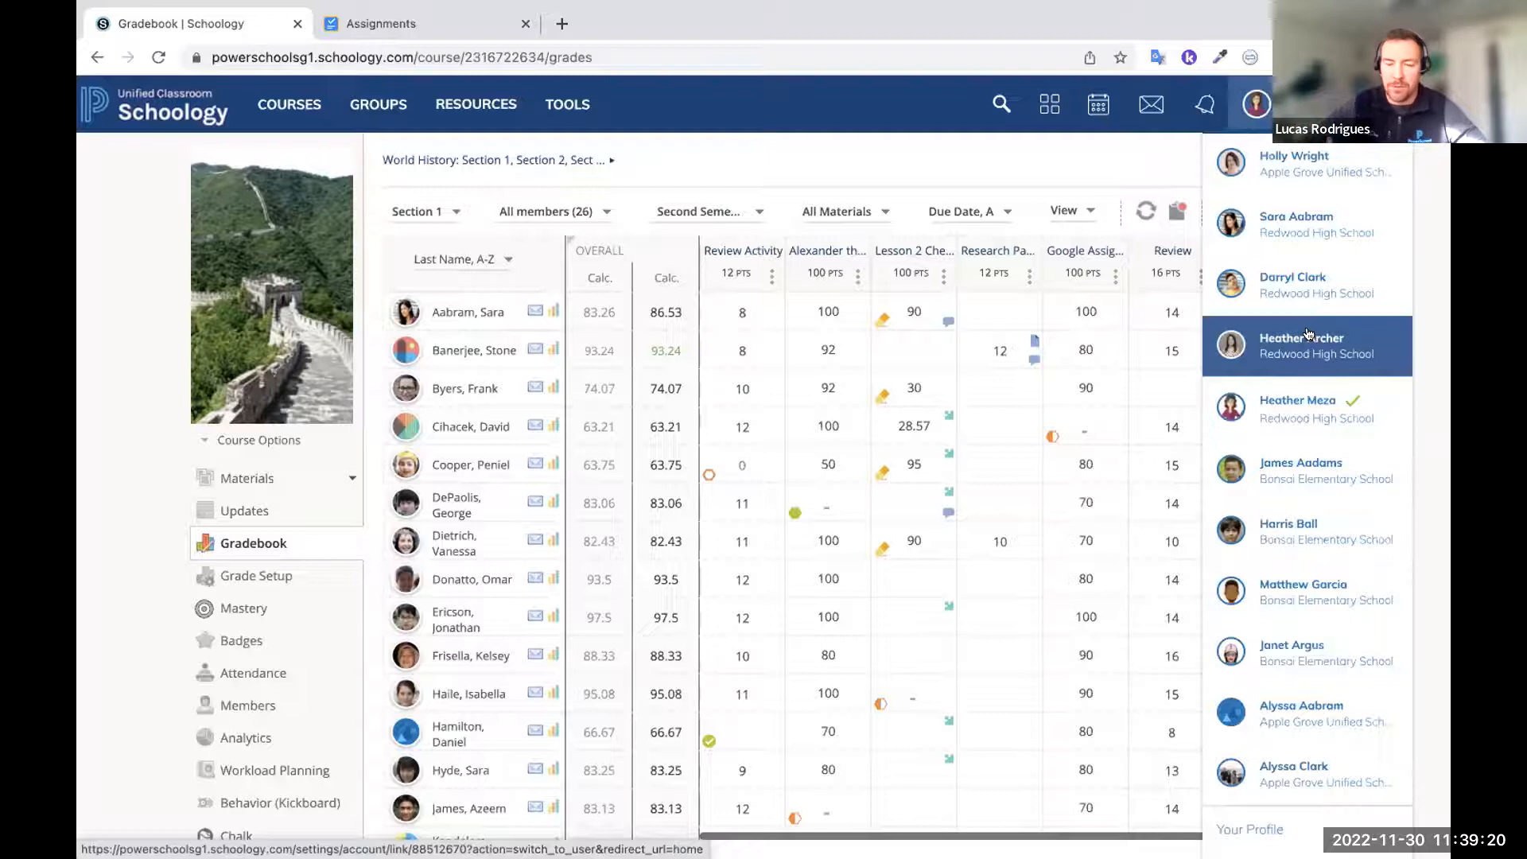
{"action": "left_click", "coordinate": [1309, 232]}
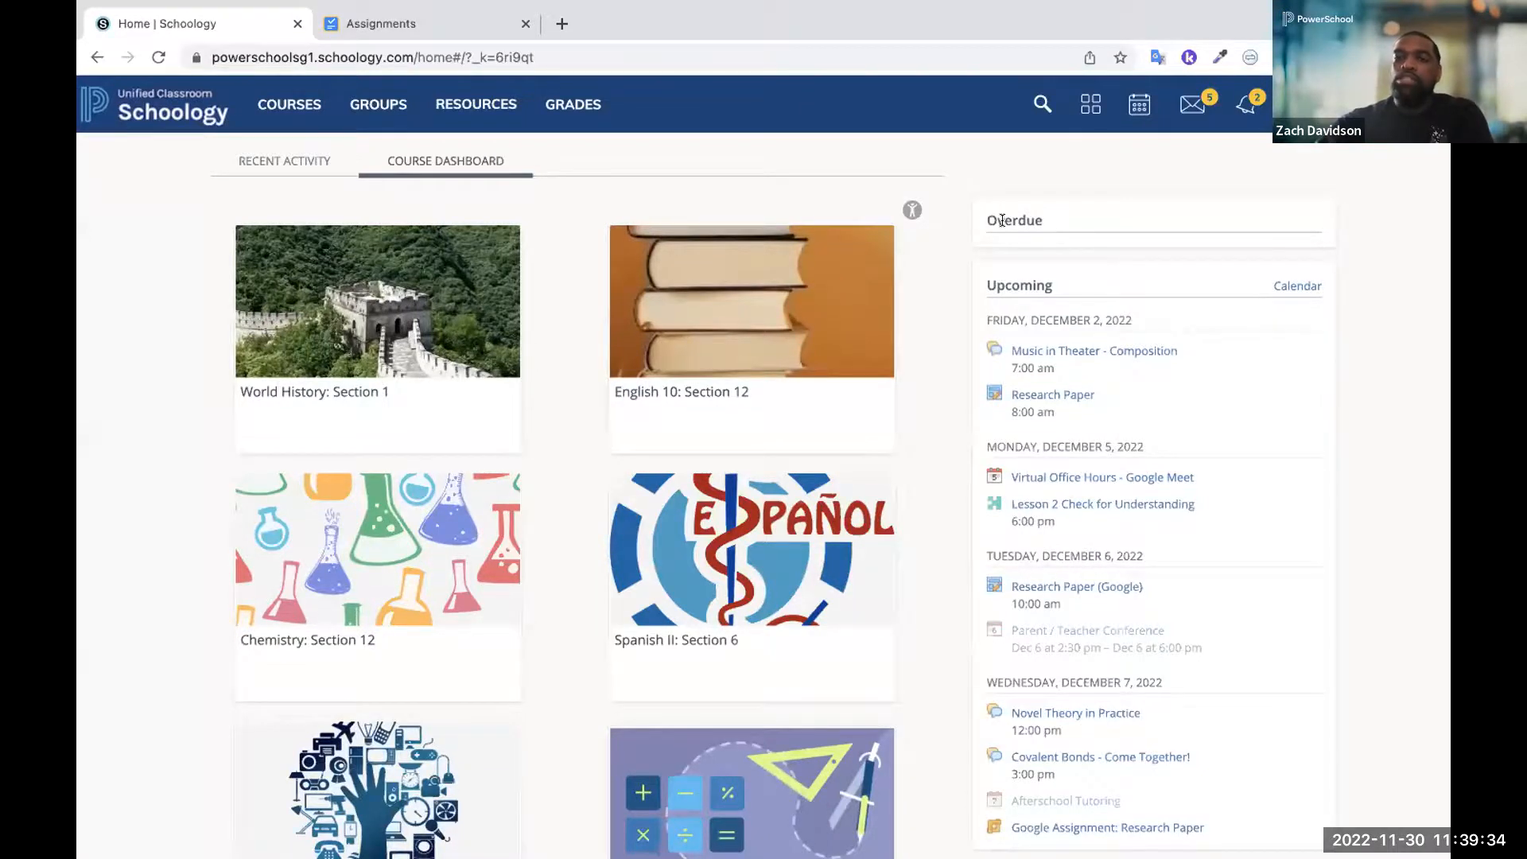
{"action": "scroll", "coordinate": [1002, 220], "scroll_direction": "up", "scroll_amount": 5}
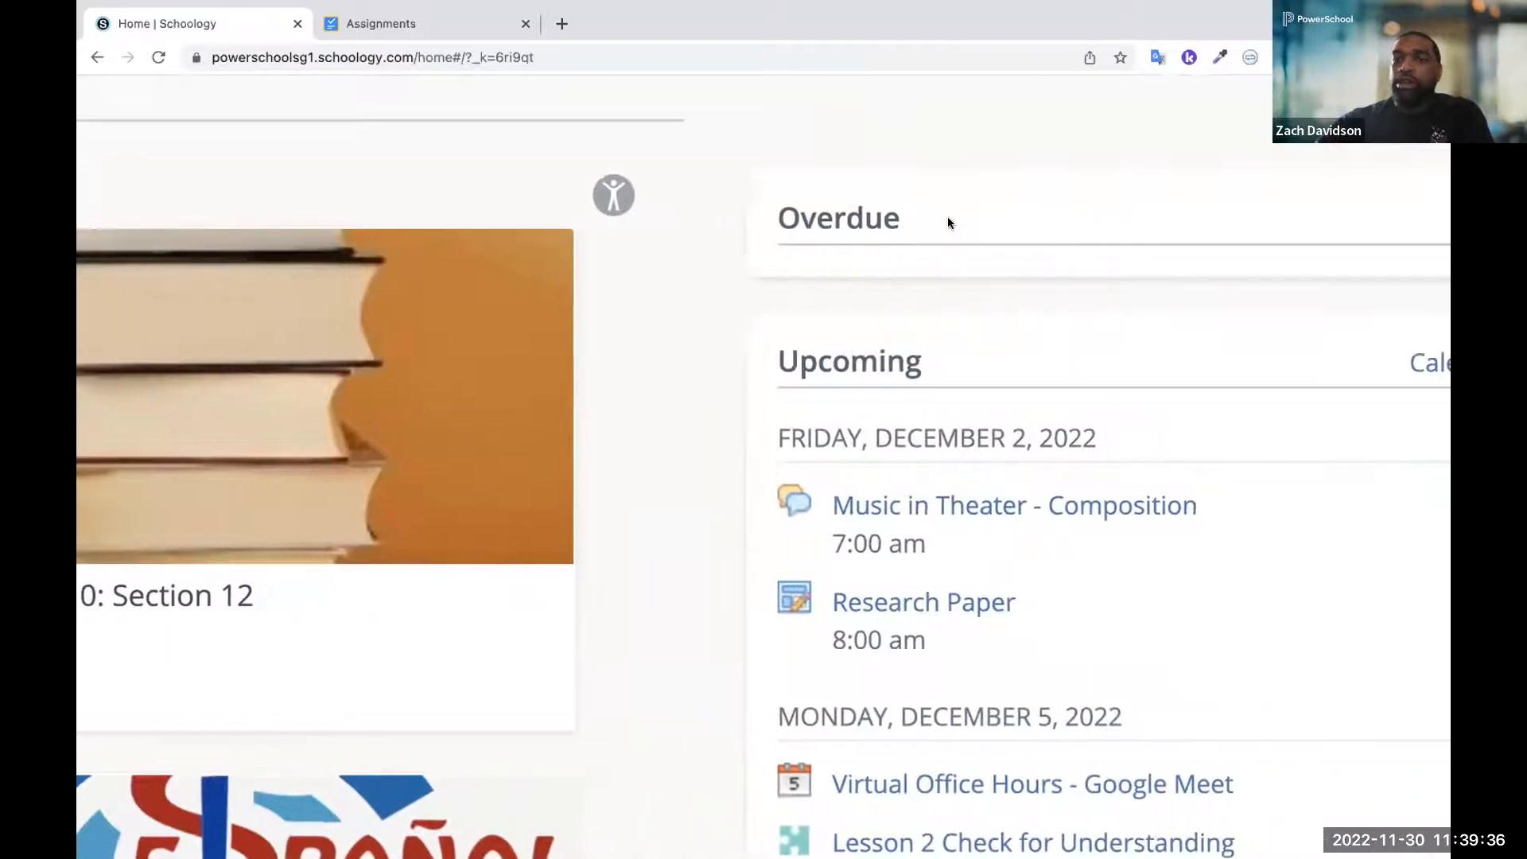
{"action": "scroll", "coordinate": [947, 217], "scroll_direction": "right", "scroll_amount": 5}
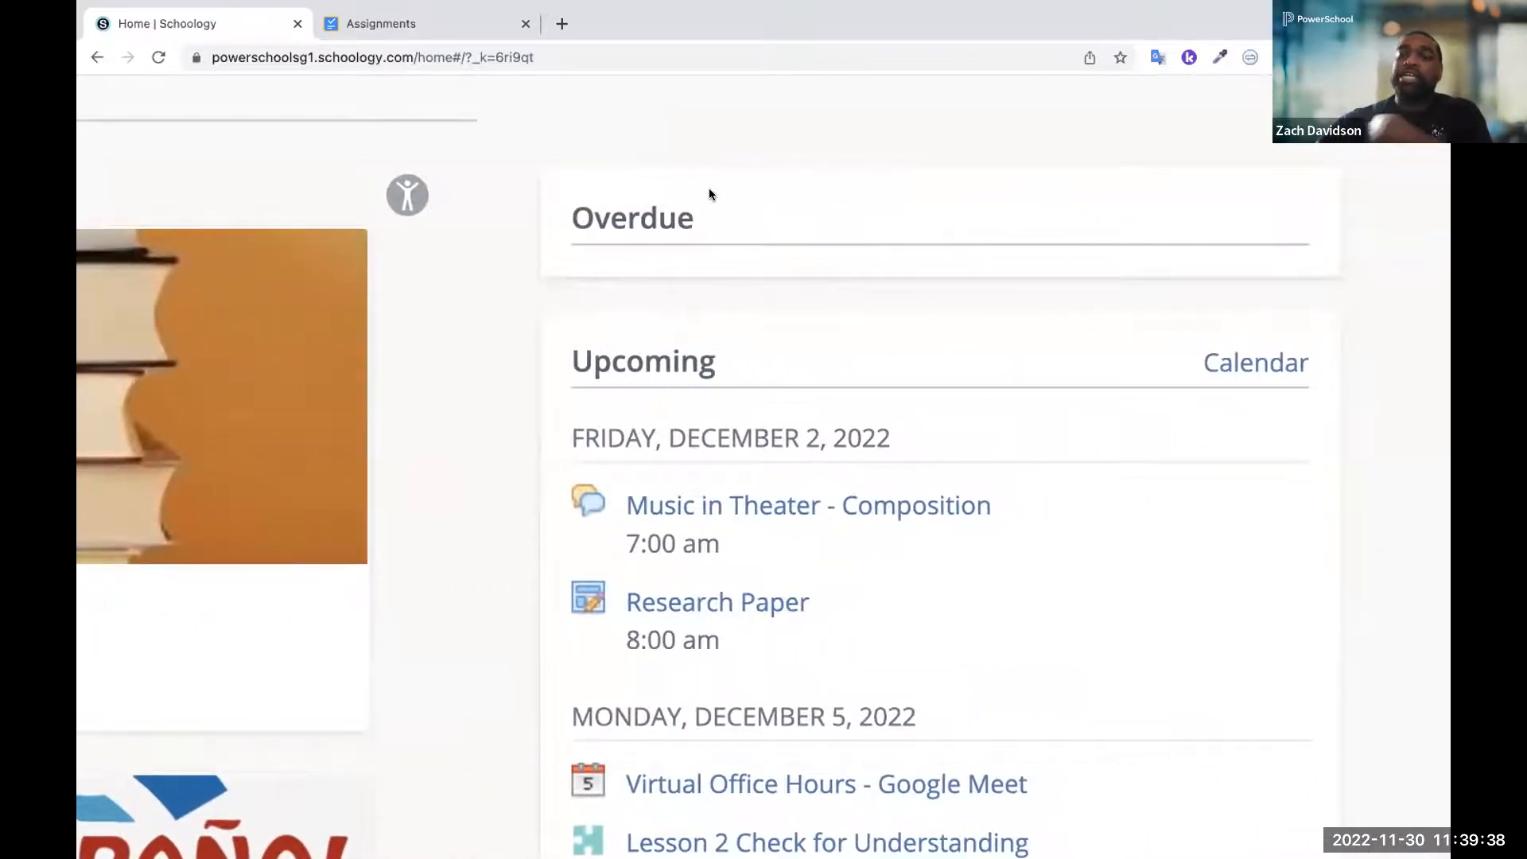
{"action": "scroll", "coordinate": [708, 192], "scroll_direction": "up", "scroll_amount": 3}
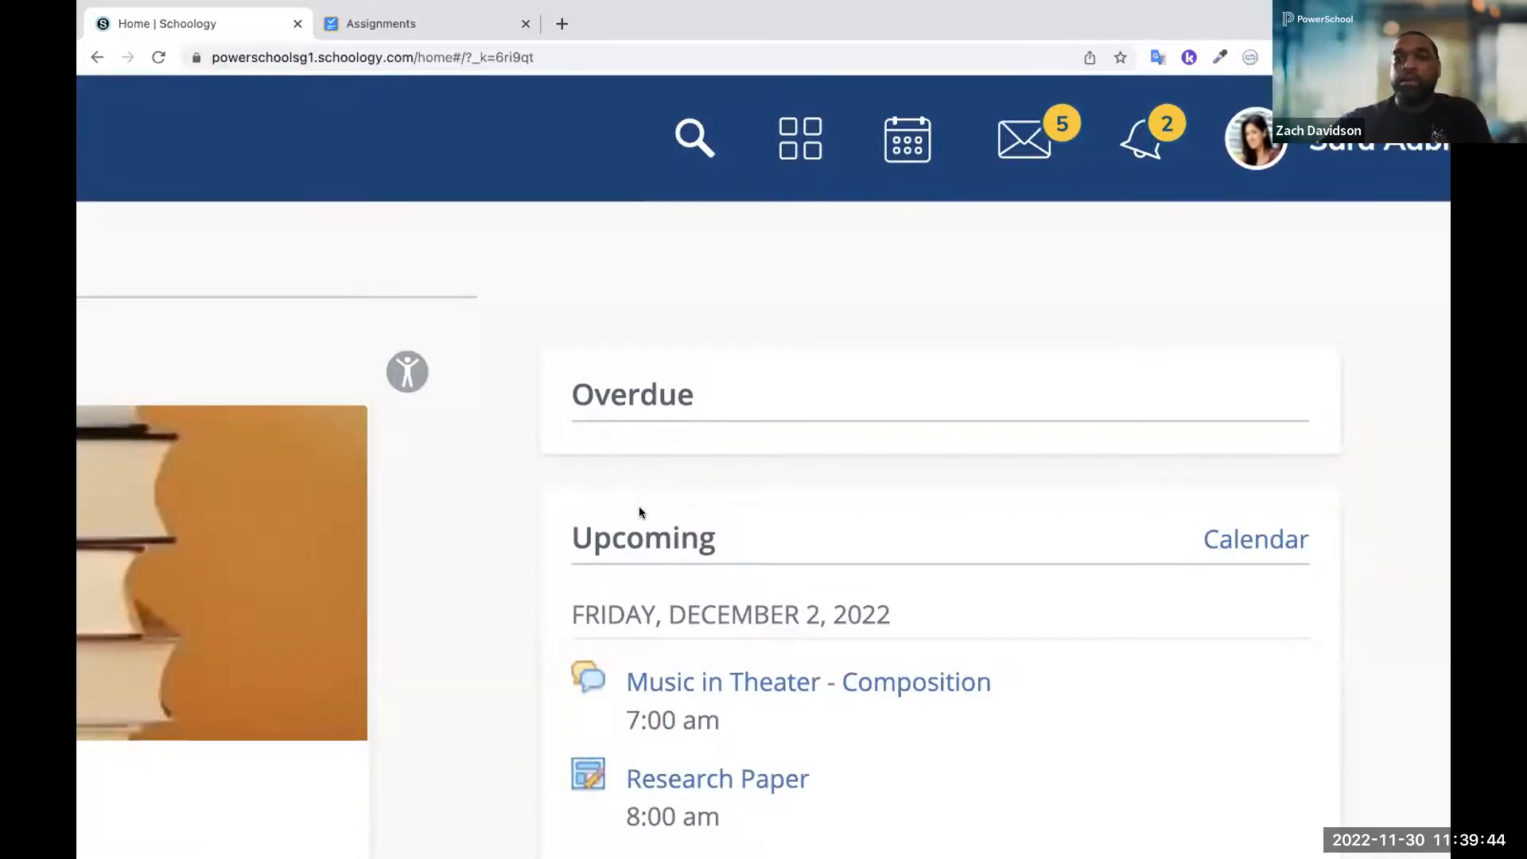
{"action": "scroll", "coordinate": [639, 513], "scroll_direction": "down", "scroll_amount": 5}
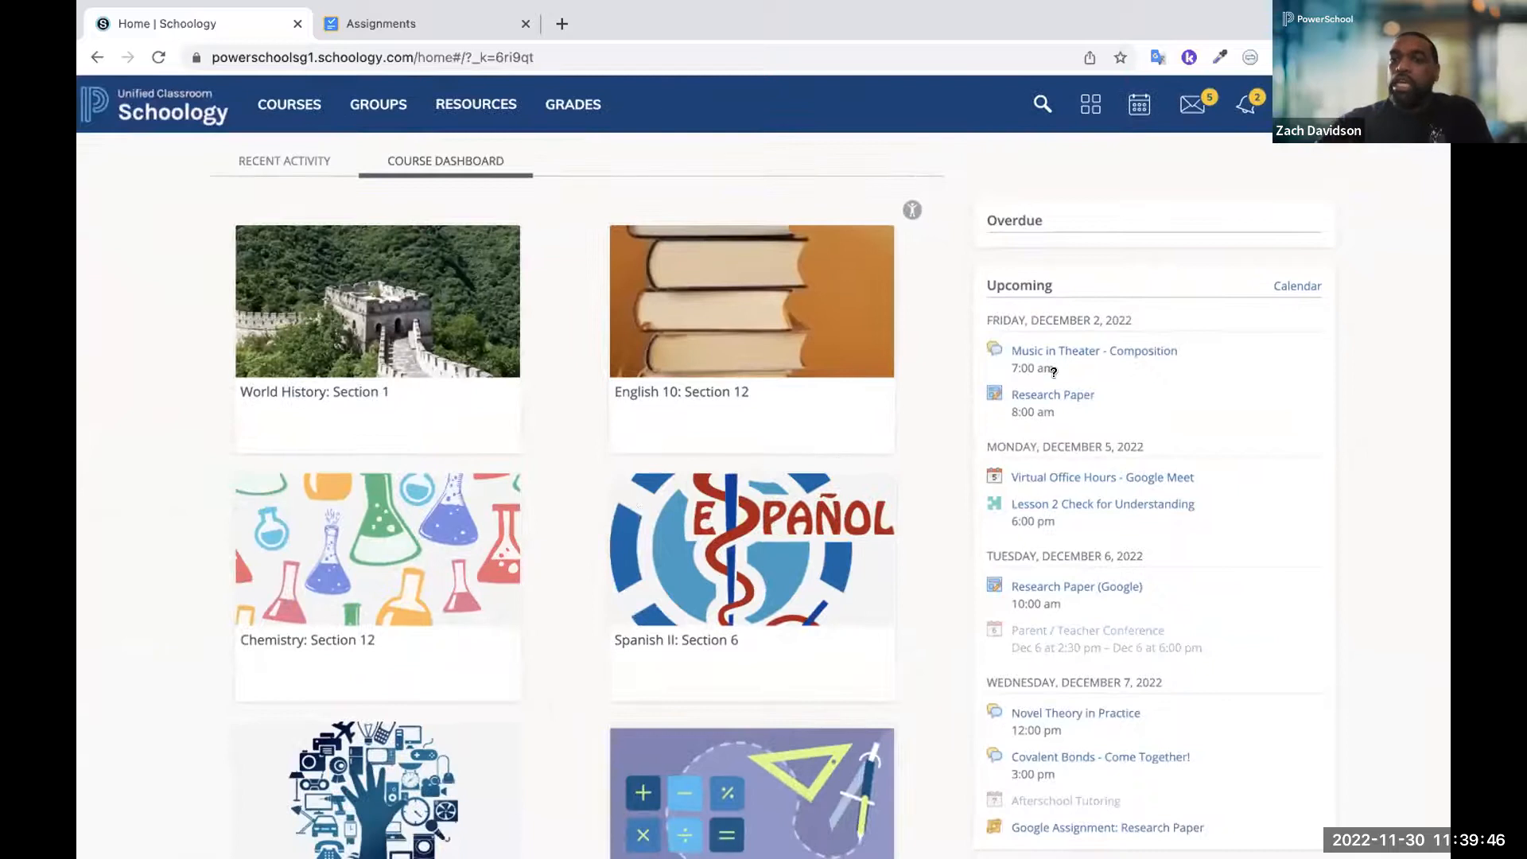
Switch to the same student's linked parent account and open the notification settings of that account
{"action": "left_click", "coordinate": [1364, 105]}
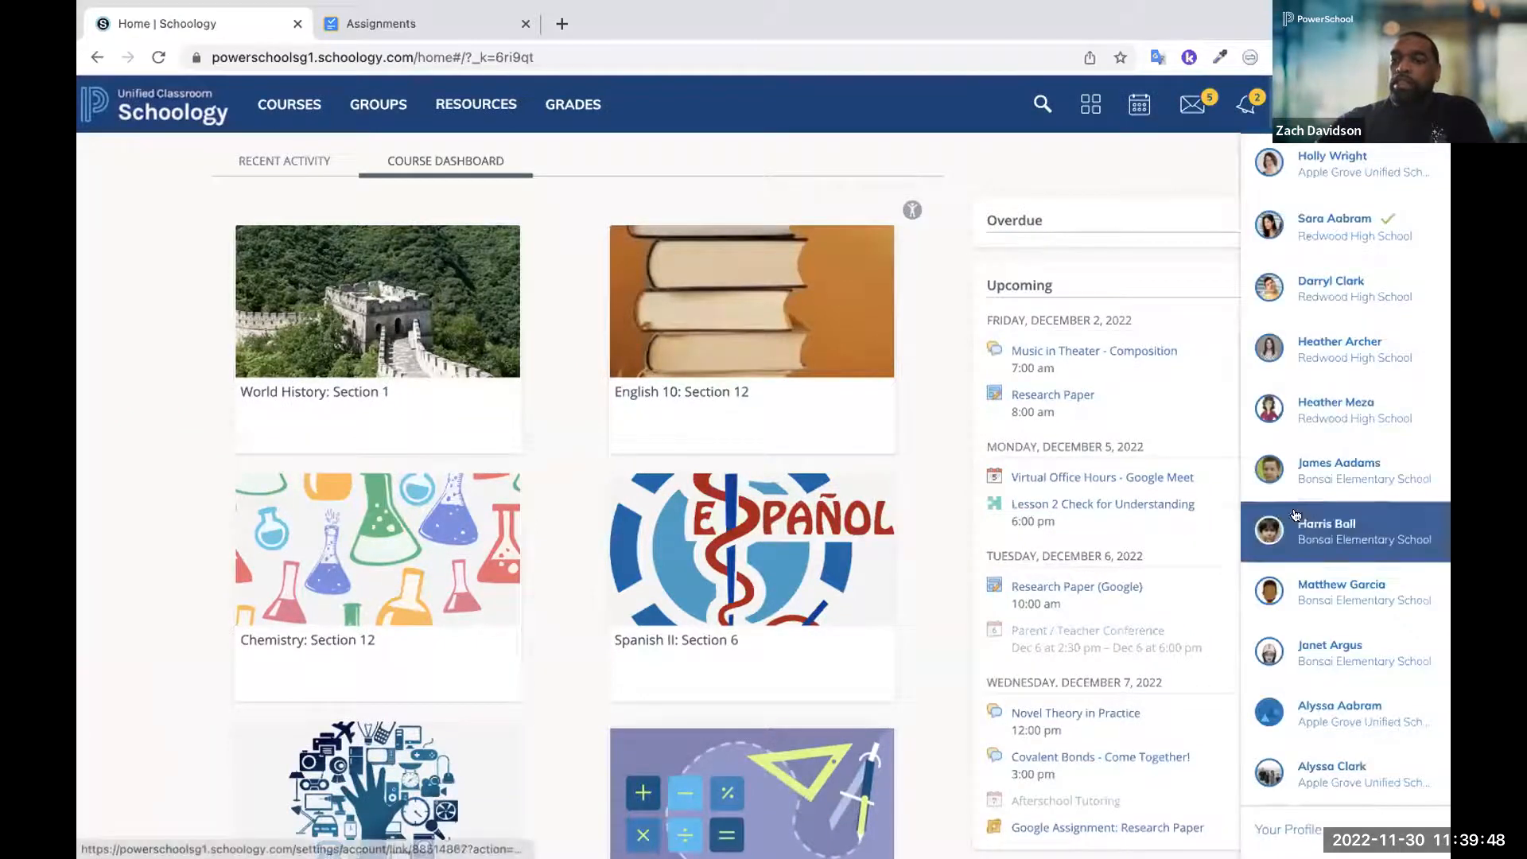
{"action": "left_click", "coordinate": [1295, 706]}
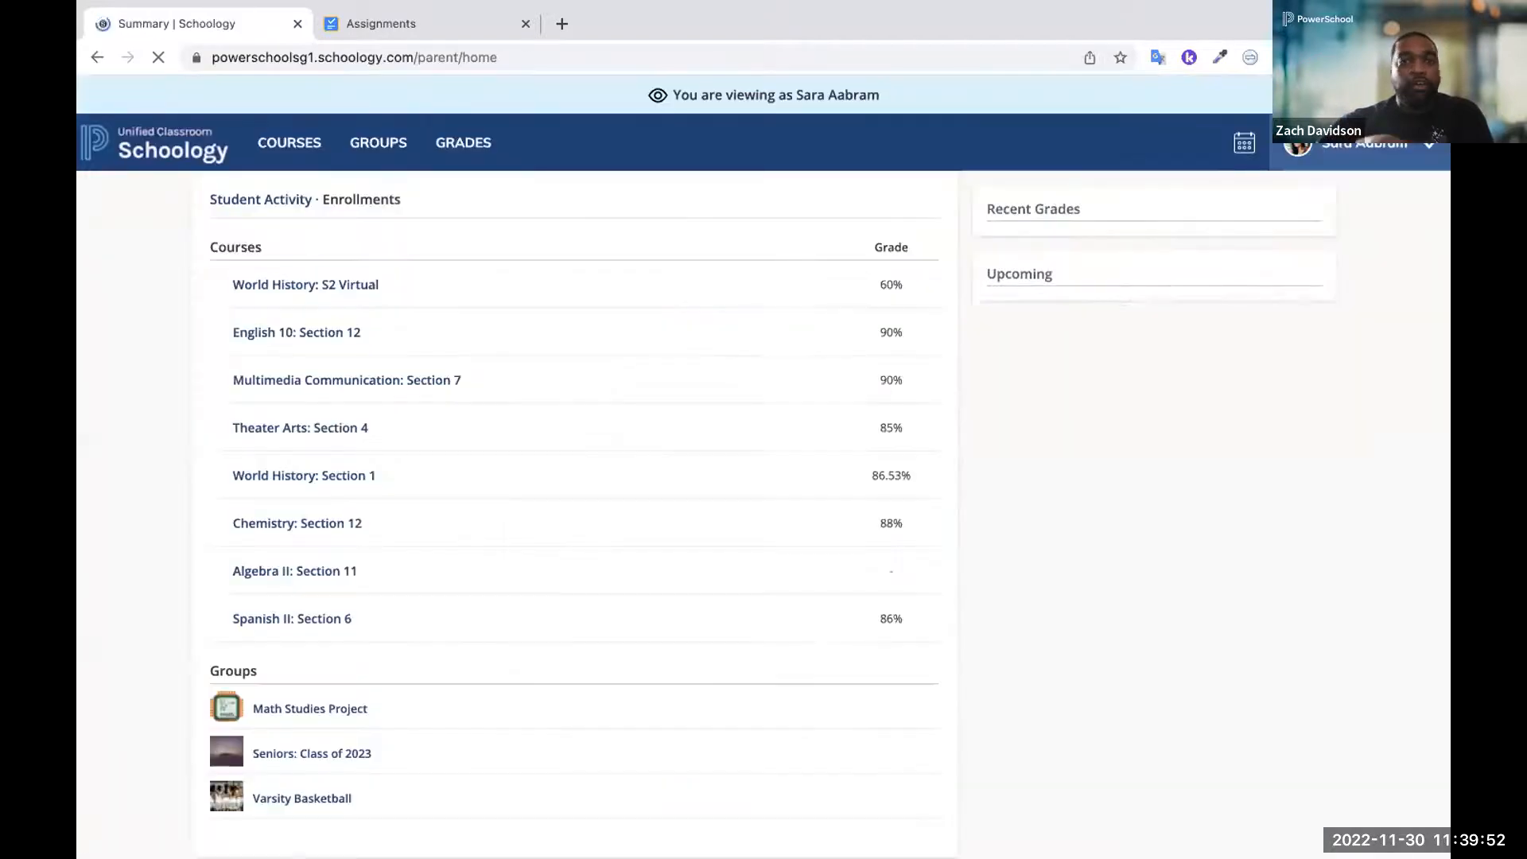
{"action": "left_click", "coordinate": [1372, 160]}
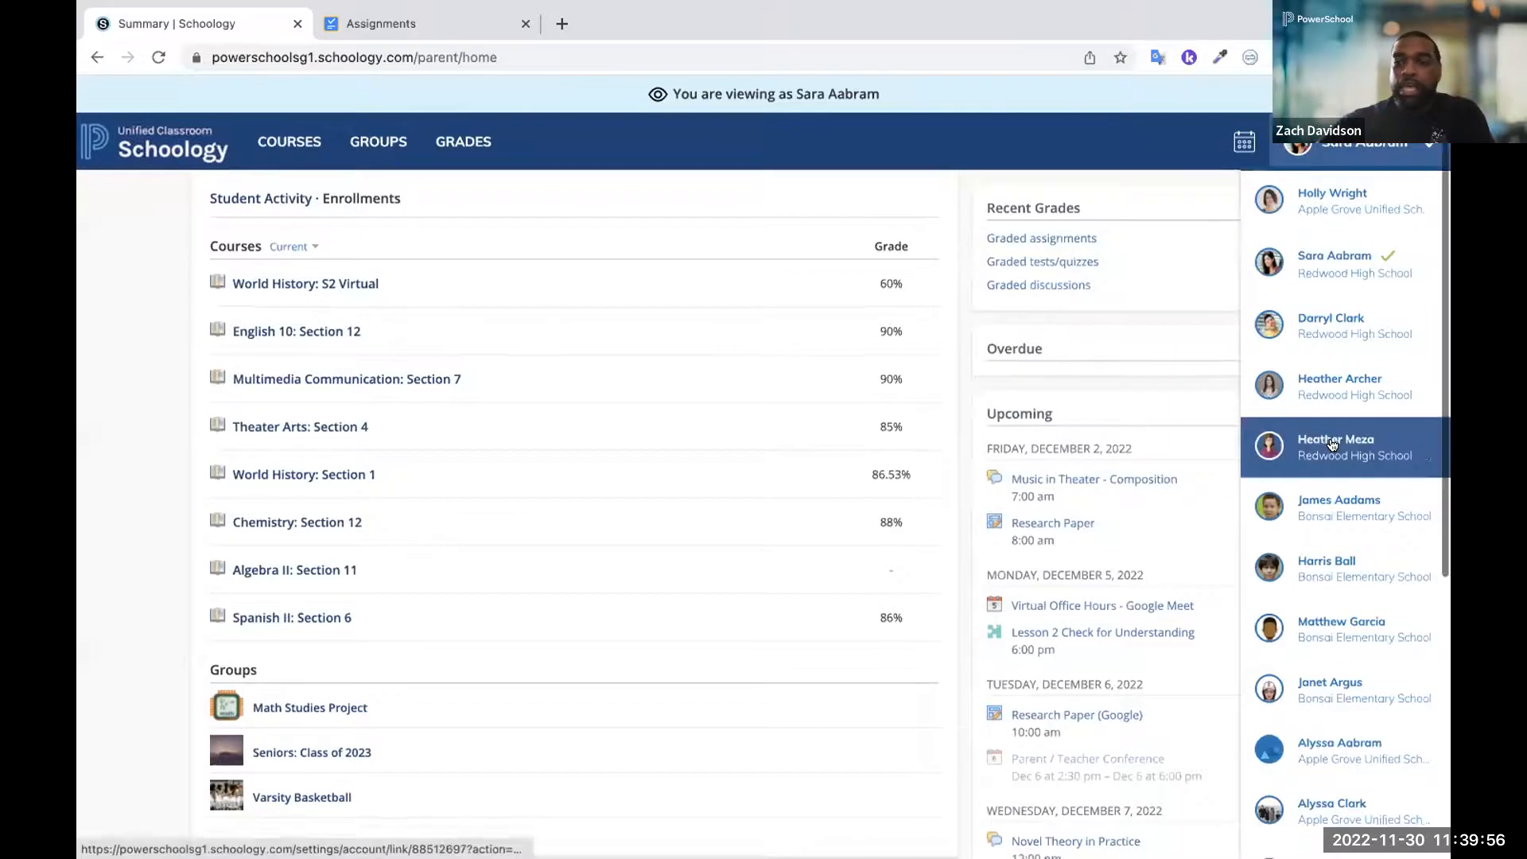
{"action": "scroll", "coordinate": [1344, 445], "scroll_direction": "down", "scroll_amount": 5}
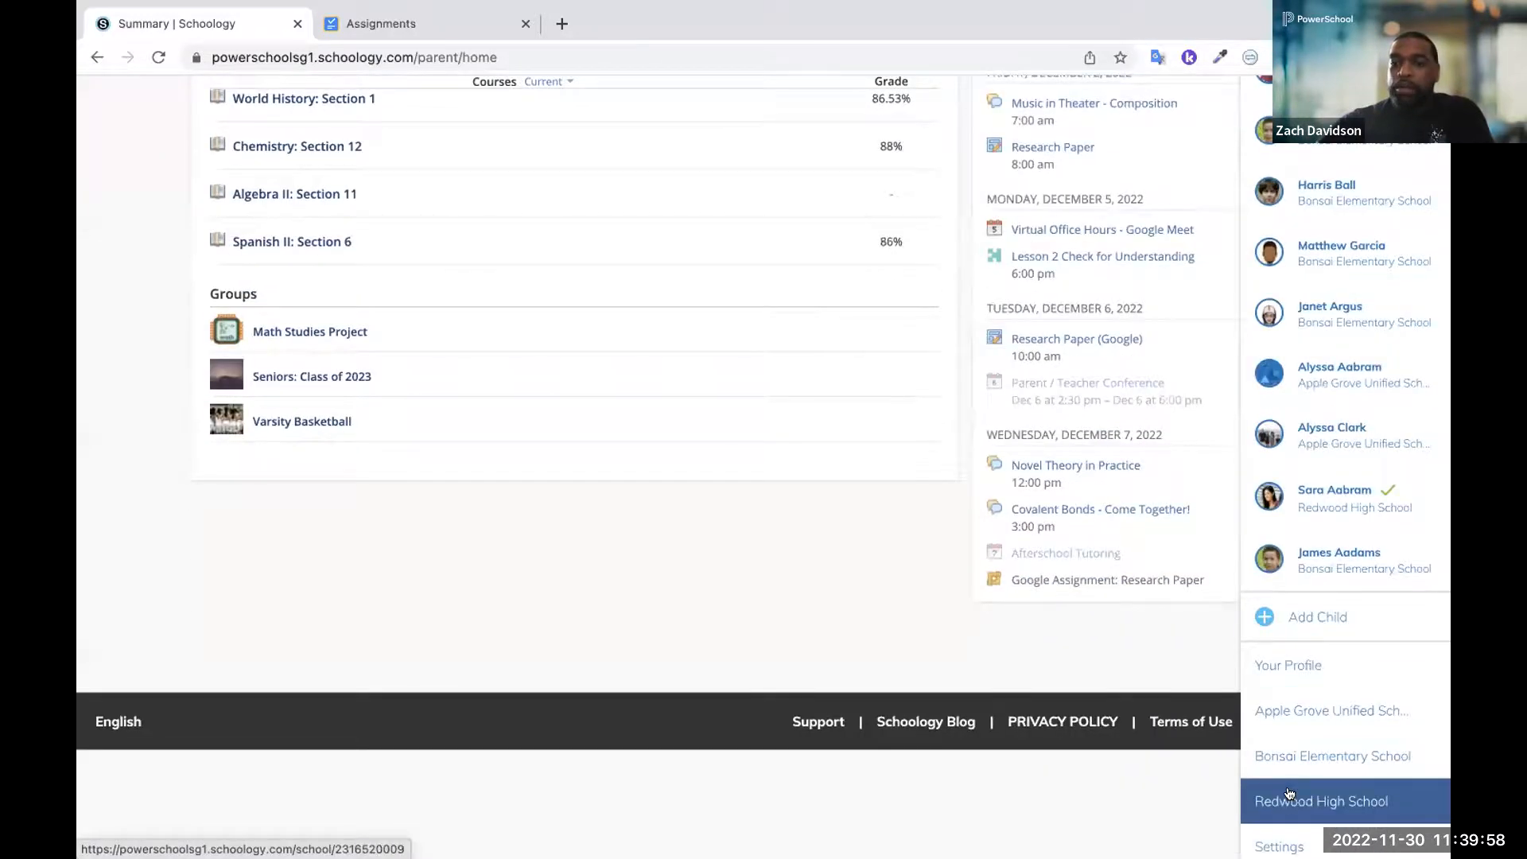
{"action": "left_click", "coordinate": [1282, 845]}
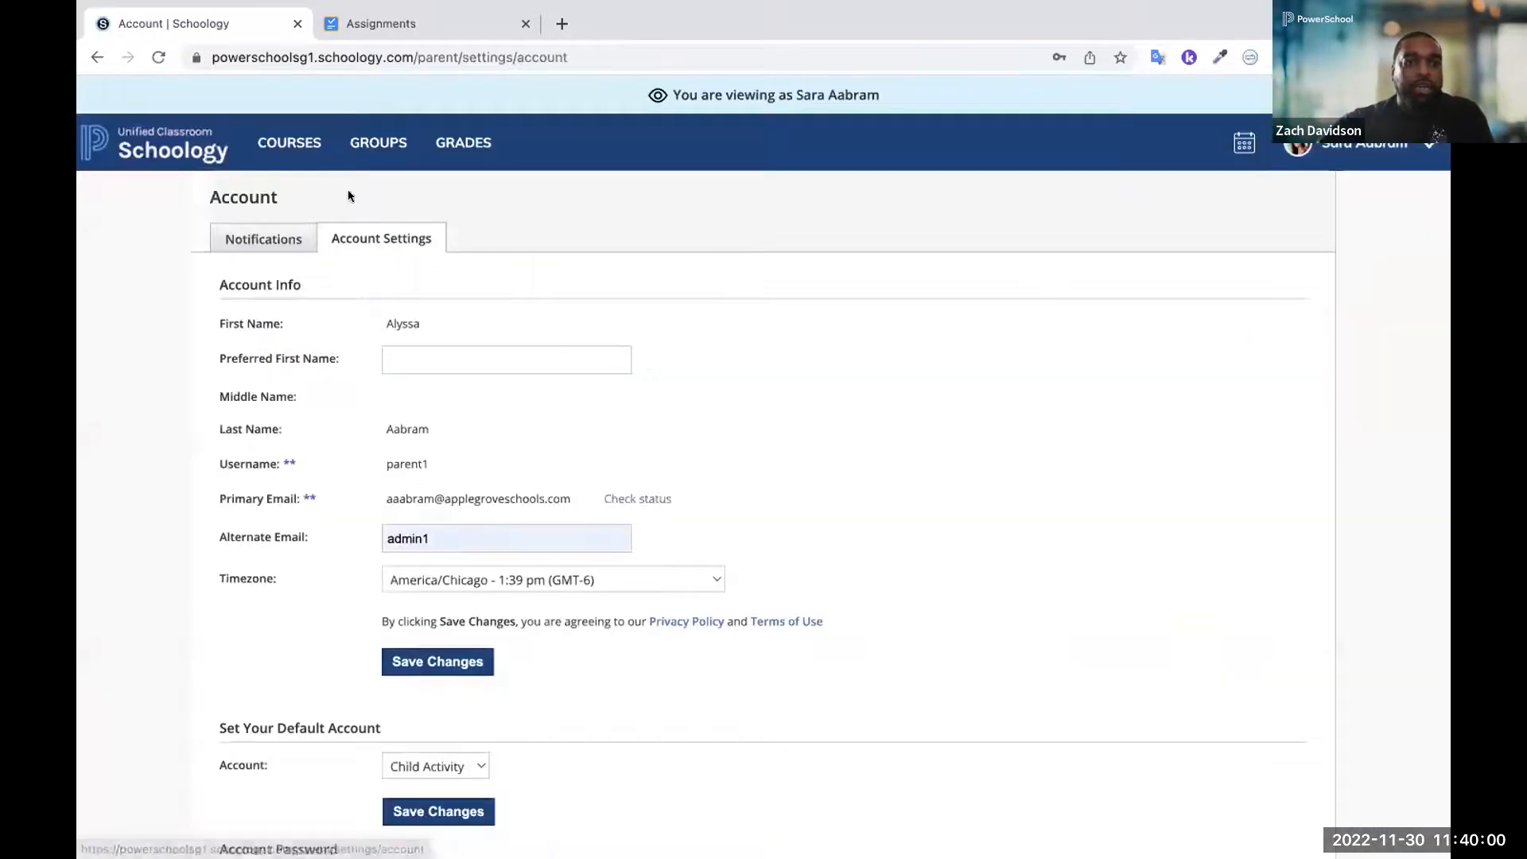
{"action": "left_click", "coordinate": [259, 237]}
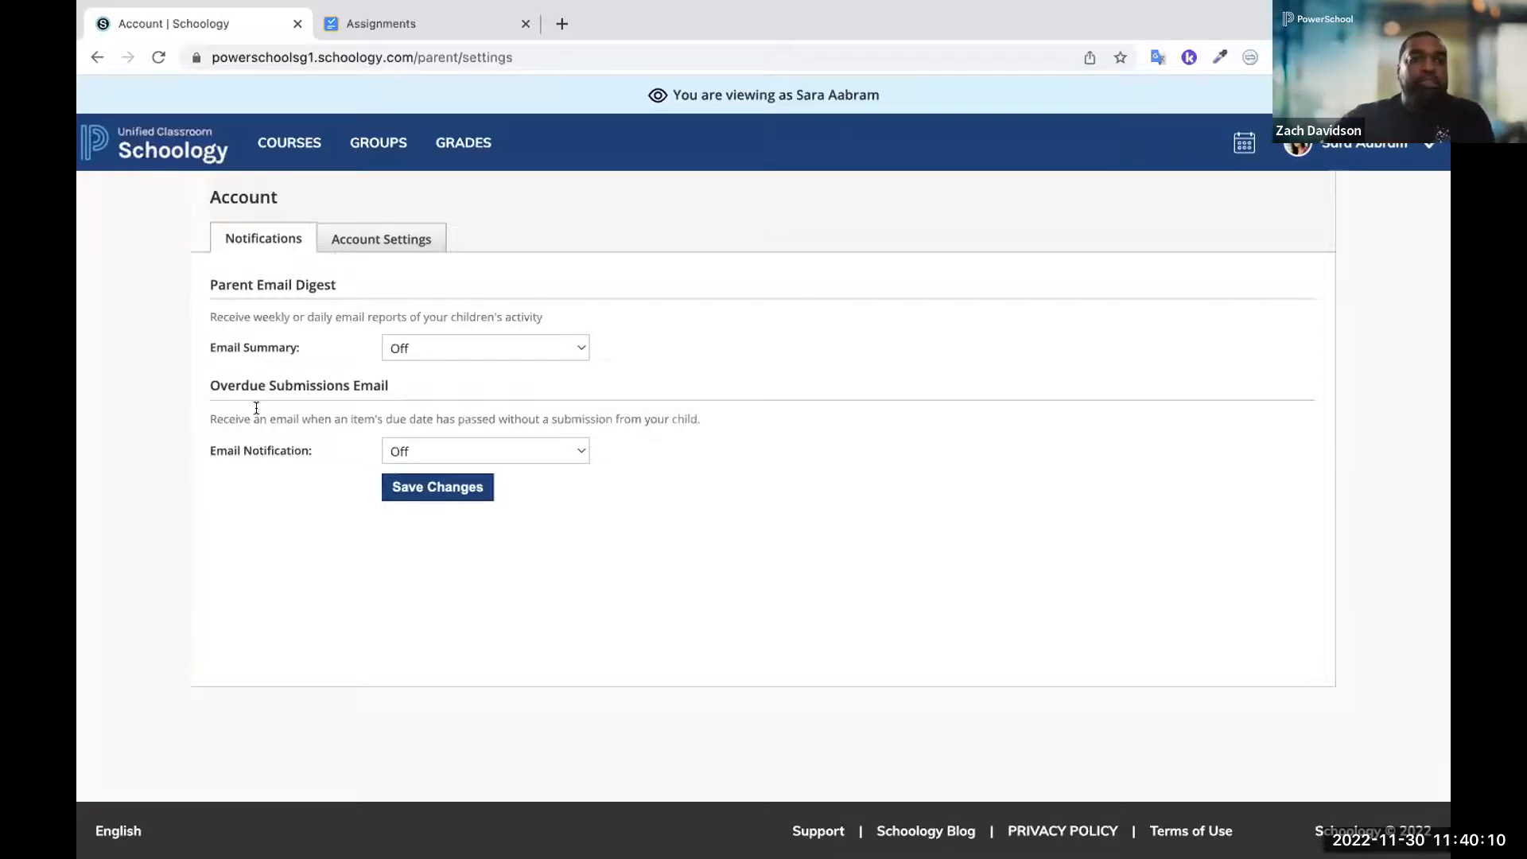
Turn on the Email Summary for the Parent Email Digest and set it to repeat daily
{"action": "scroll", "coordinate": [256, 407], "scroll_direction": "up", "scroll_amount": 5}
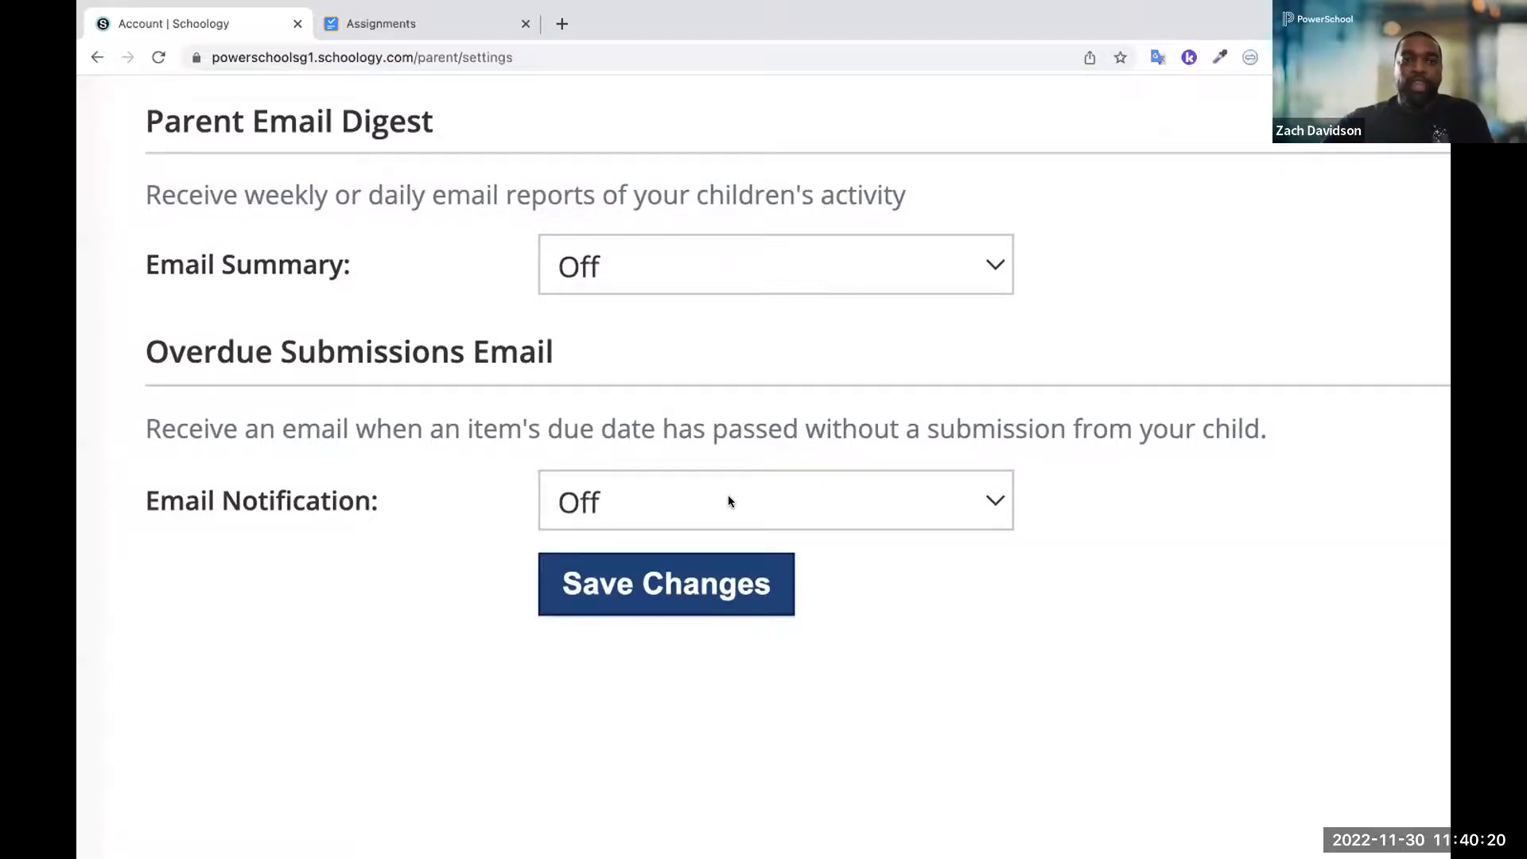
{"action": "key", "text": "super+minus"}
{"action": "key", "text": "super+minus"}
{"action": "key", "text": "super+minus"}
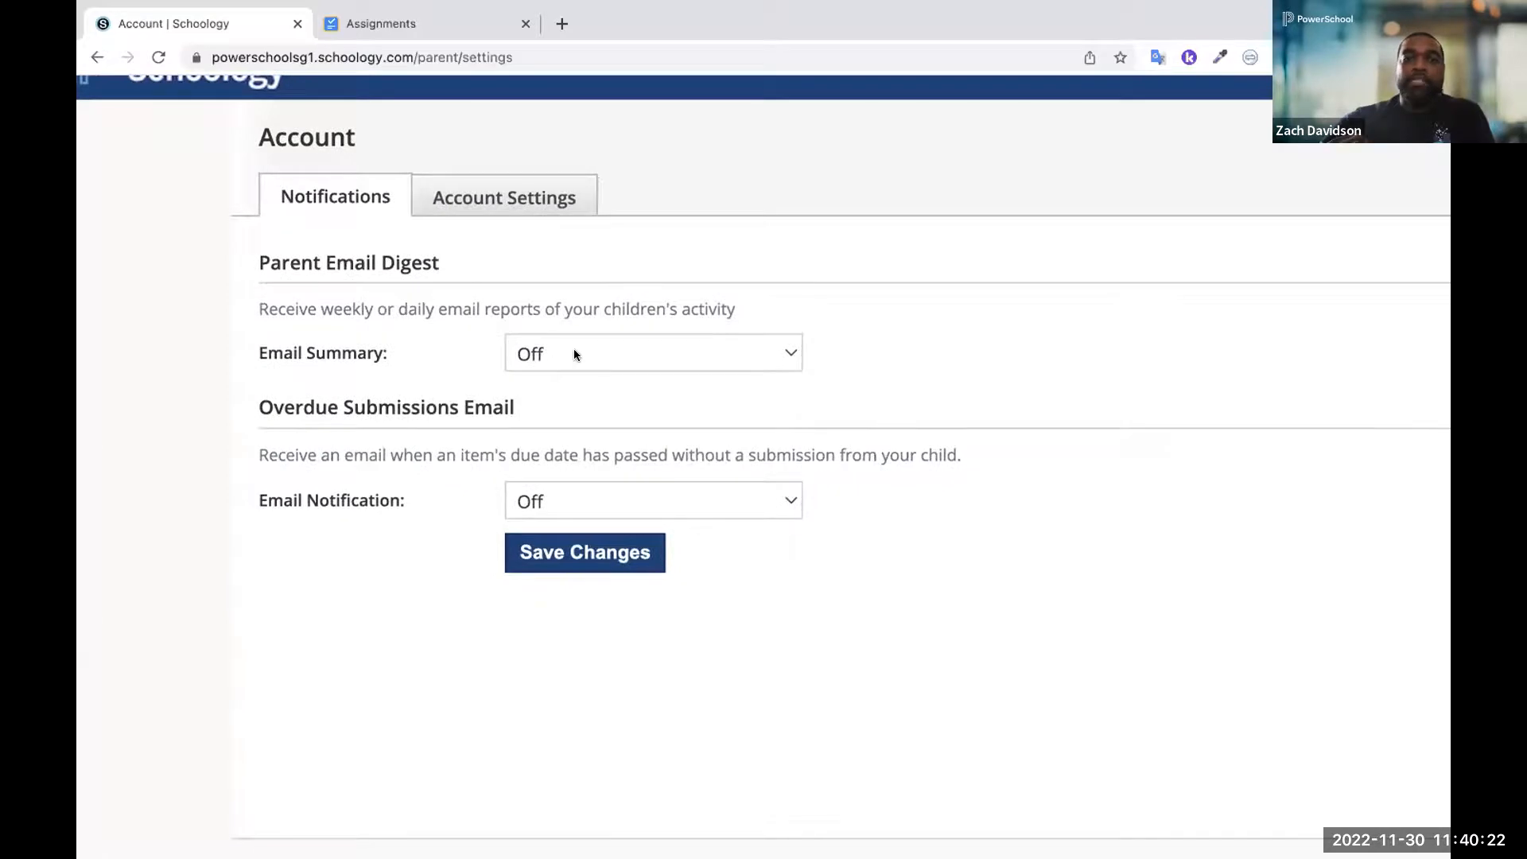
{"action": "left_click", "coordinate": [575, 355]}
{"action": "left_click", "coordinate": [560, 374]}
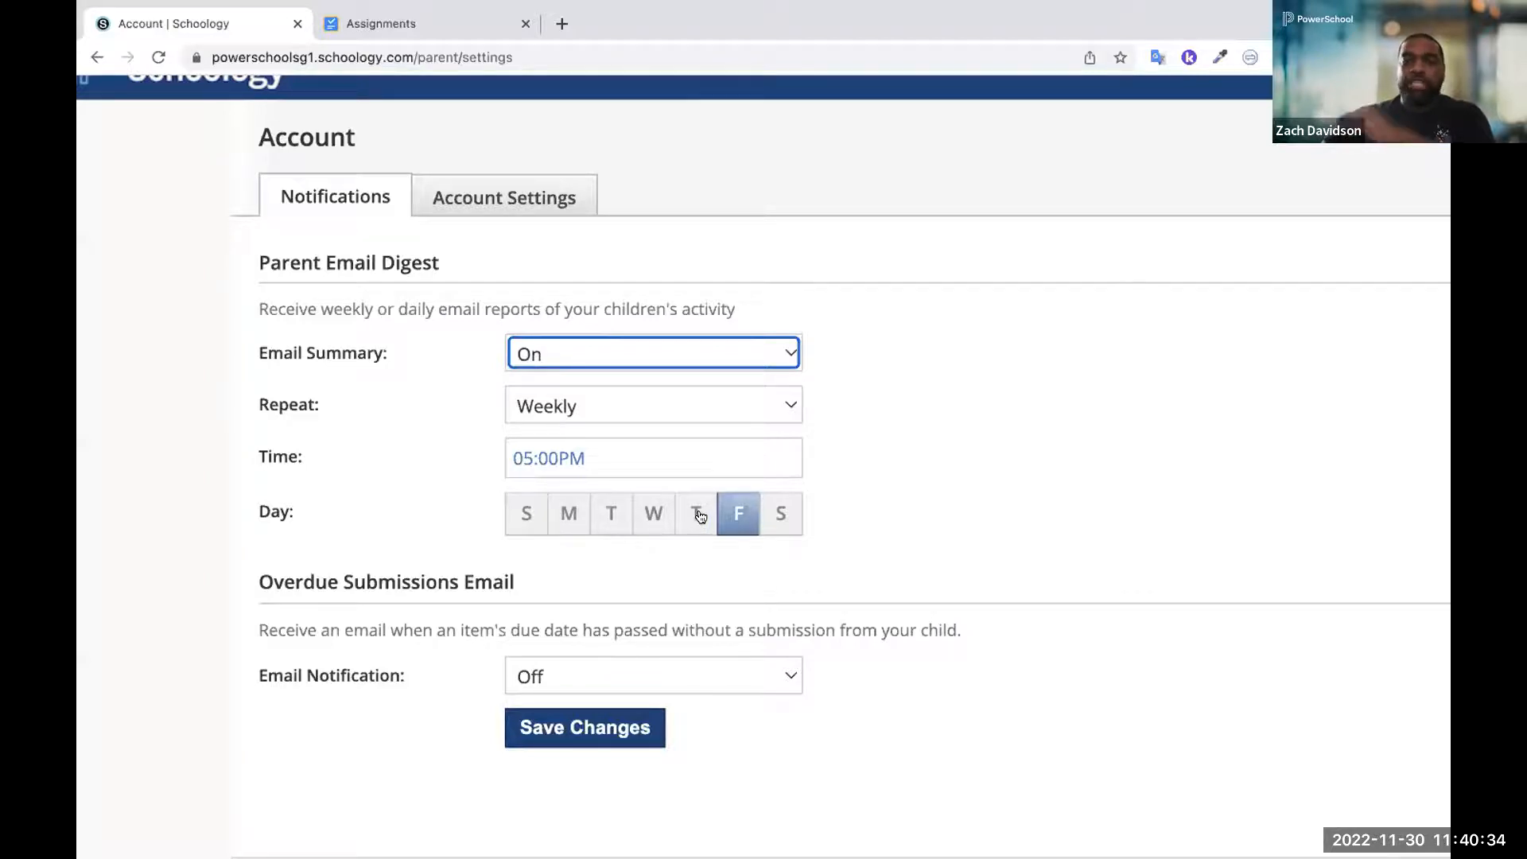
{"action": "left_click", "coordinate": [679, 404]}
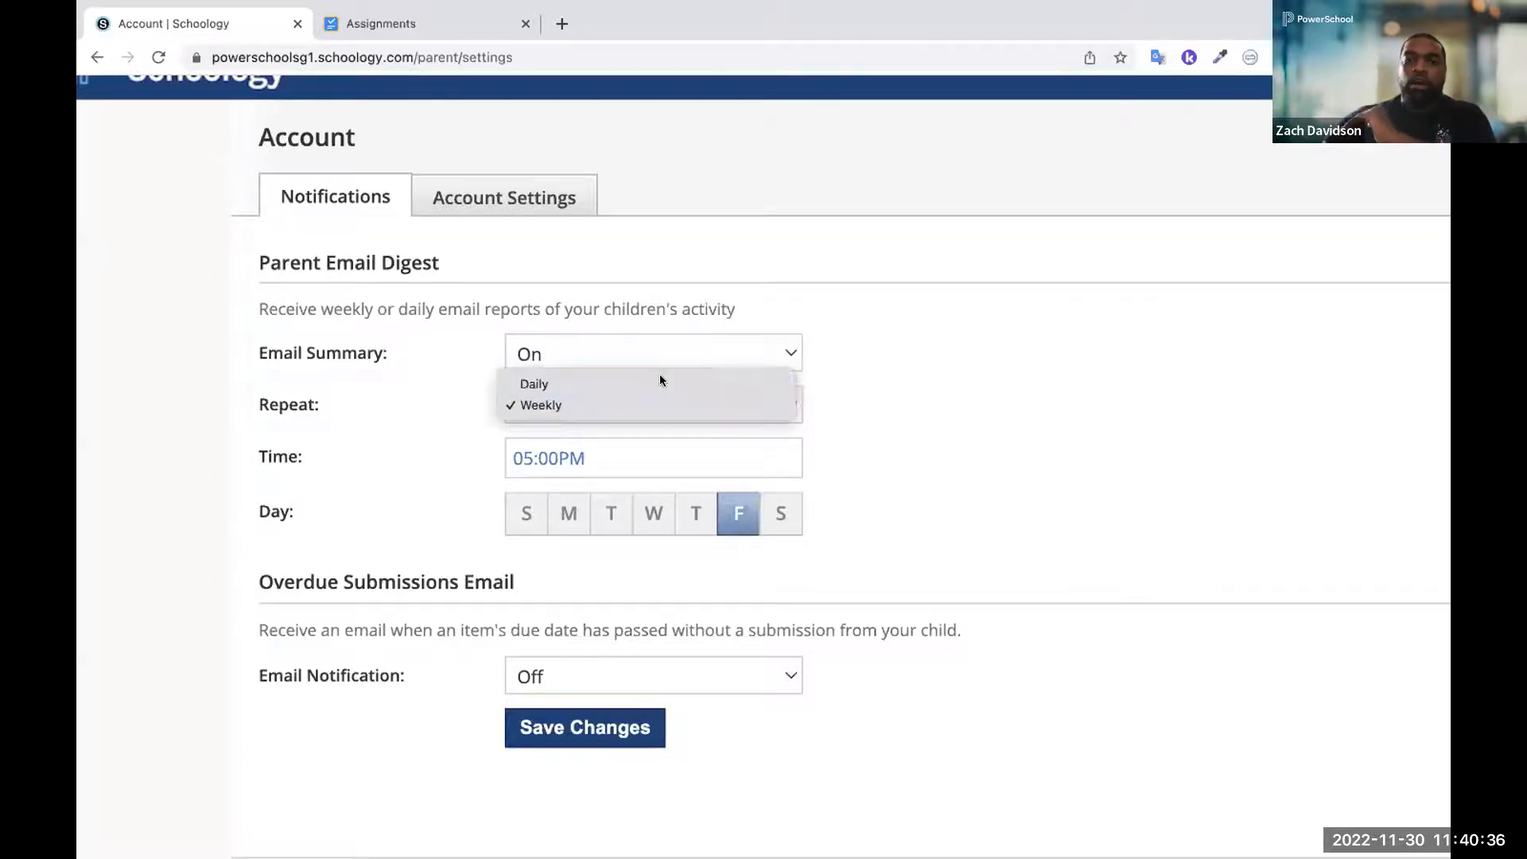
{"action": "left_click", "coordinate": [660, 383]}
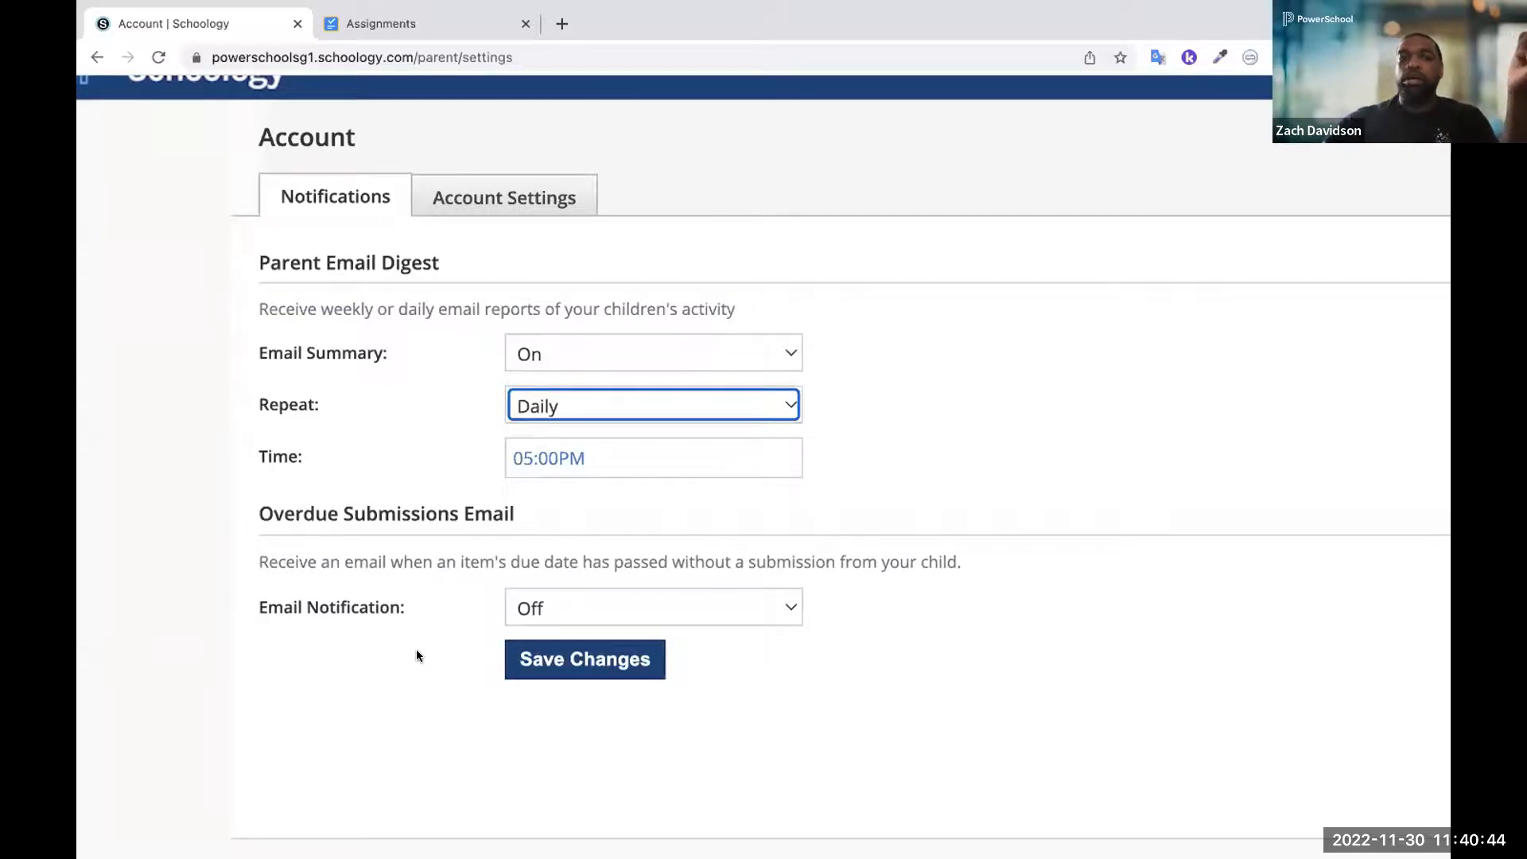
{"action": "scroll", "coordinate": [417, 654], "scroll_direction": "up", "scroll_amount": 2}
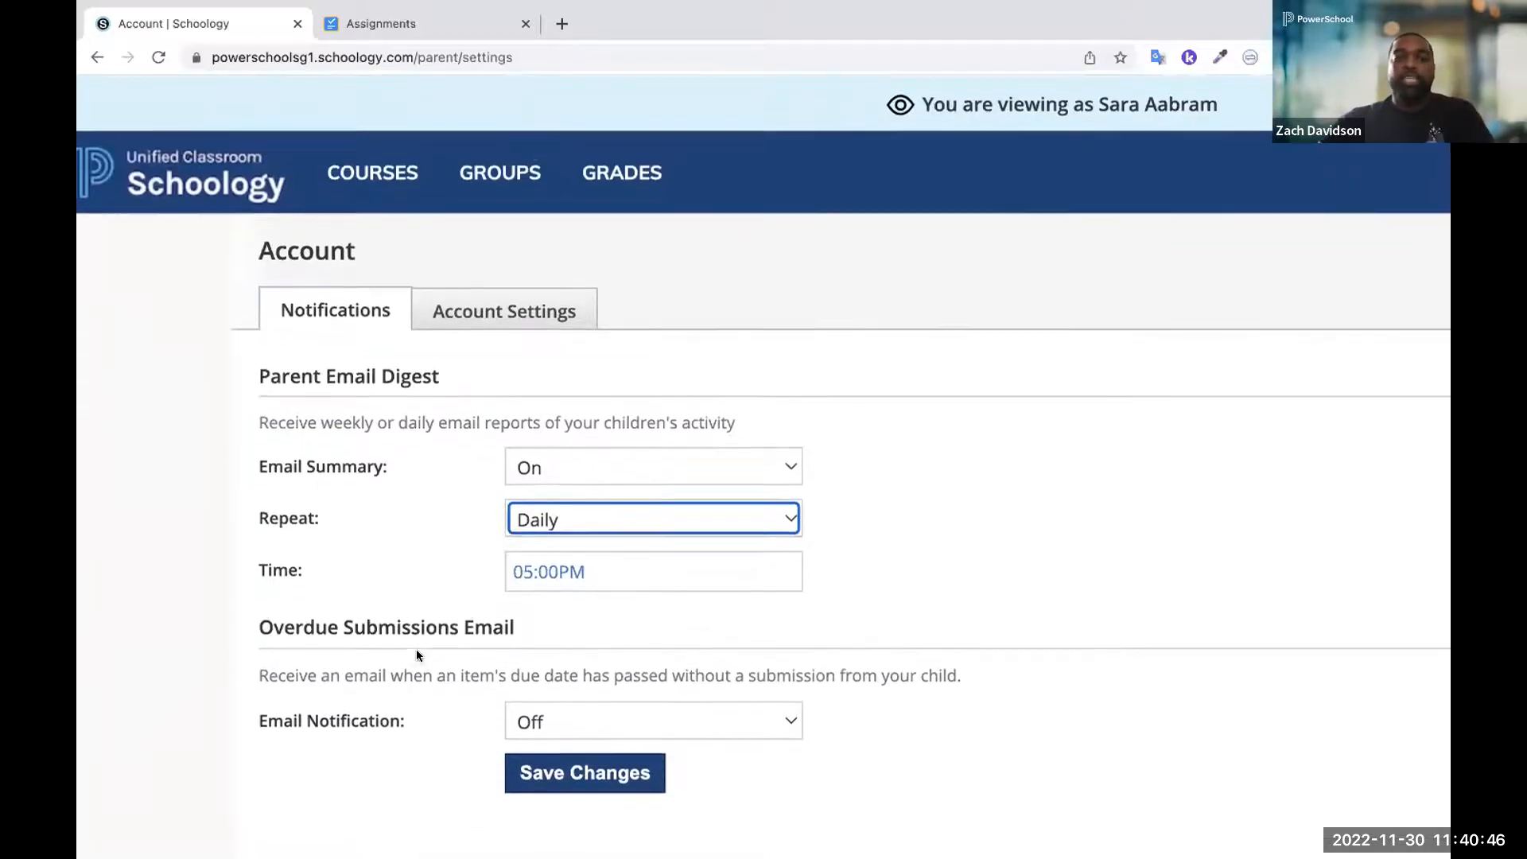
{"action": "scroll", "coordinate": [417, 652], "scroll_direction": "down", "scroll_amount": 3}
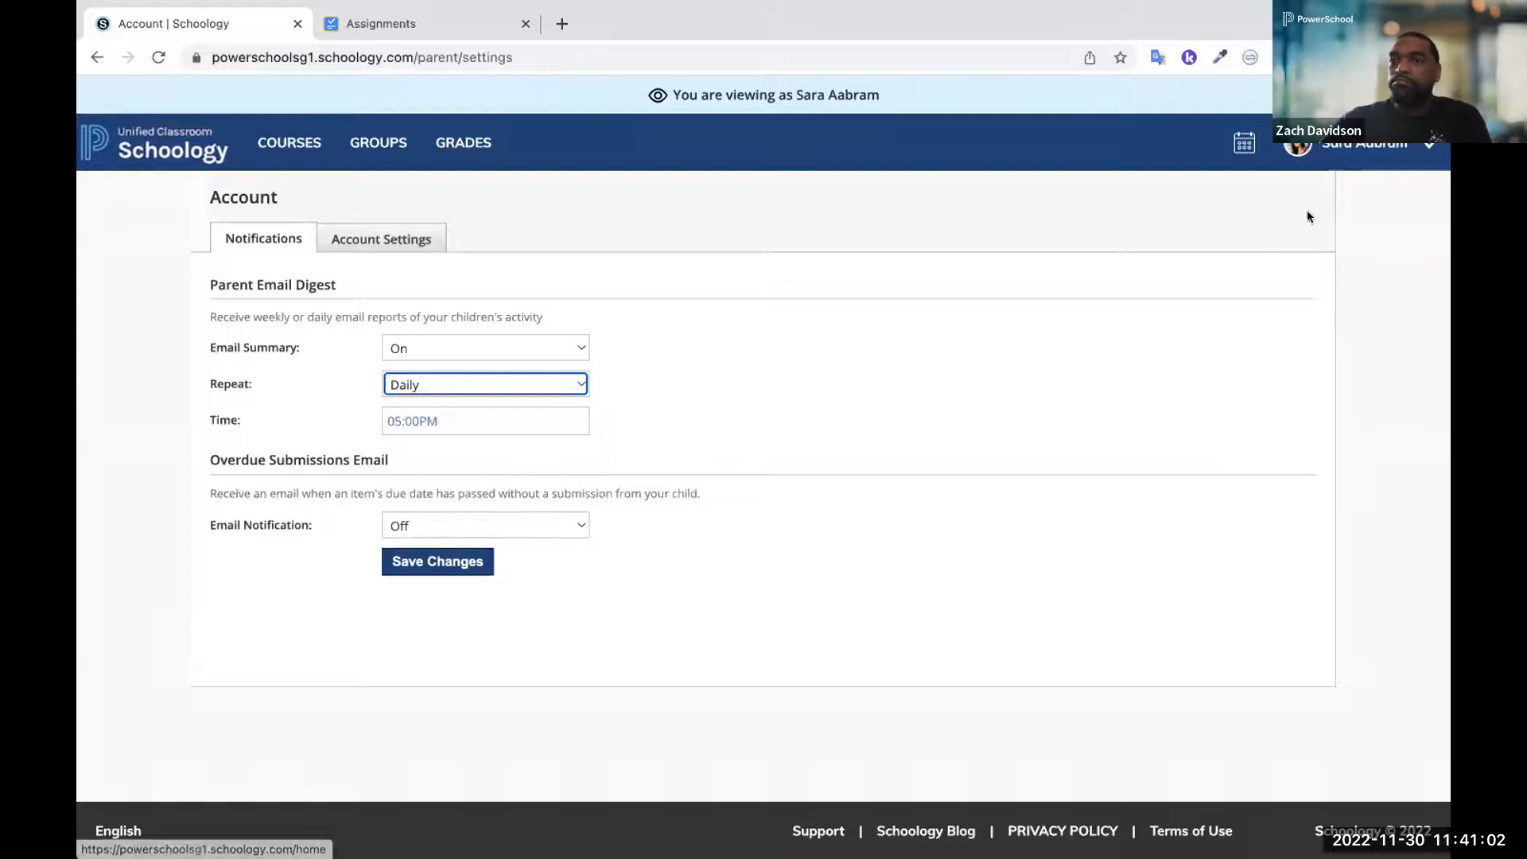
Switch to the first linked account, at Apple Grove Unified Schools, and open its course dashboard
{"action": "left_click", "coordinate": [1370, 165]}
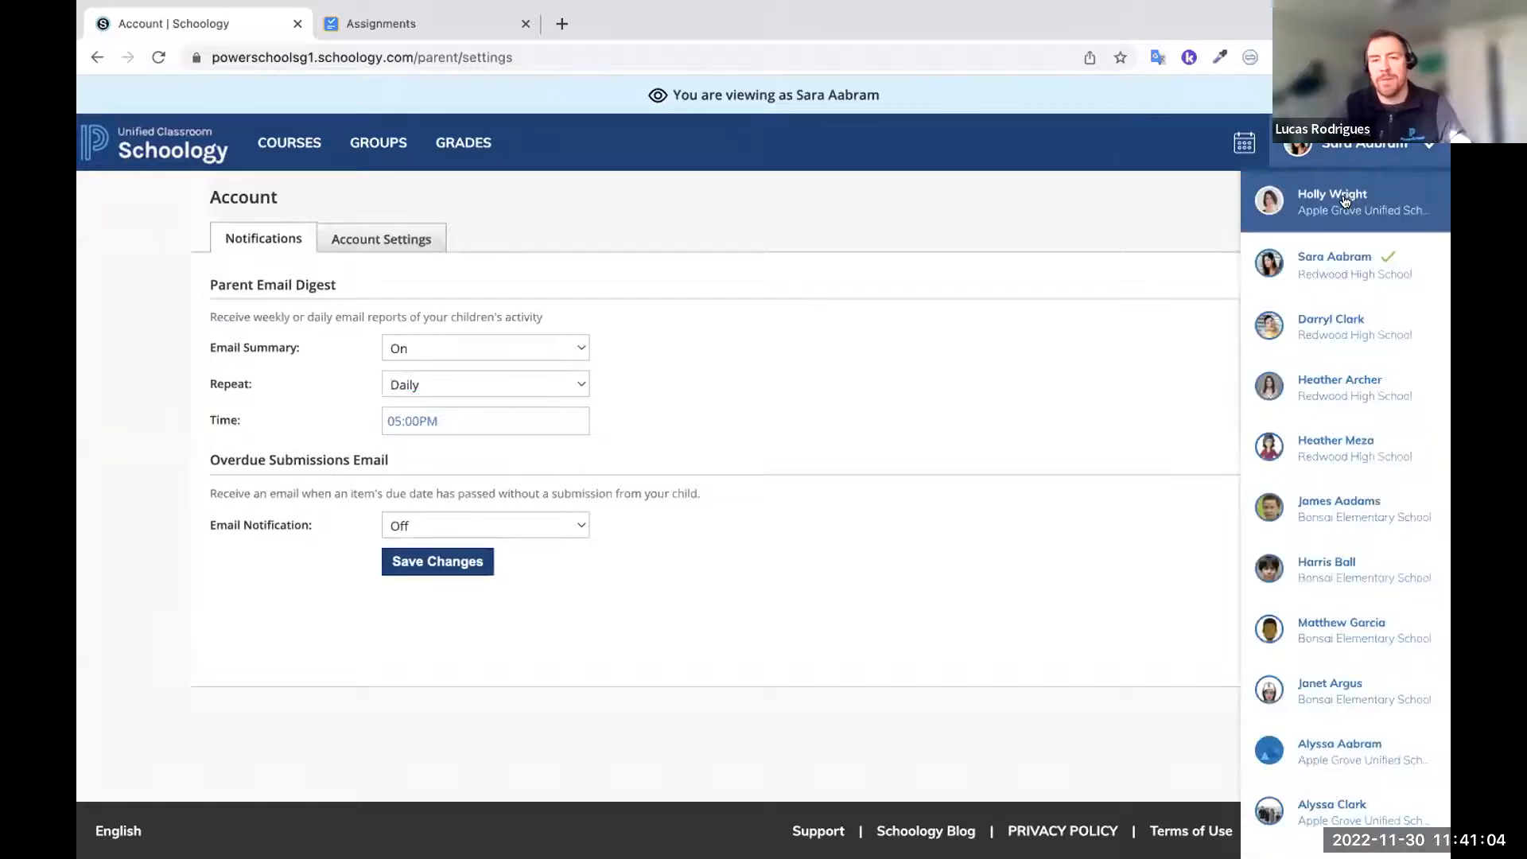
{"action": "left_click", "coordinate": [1344, 198]}
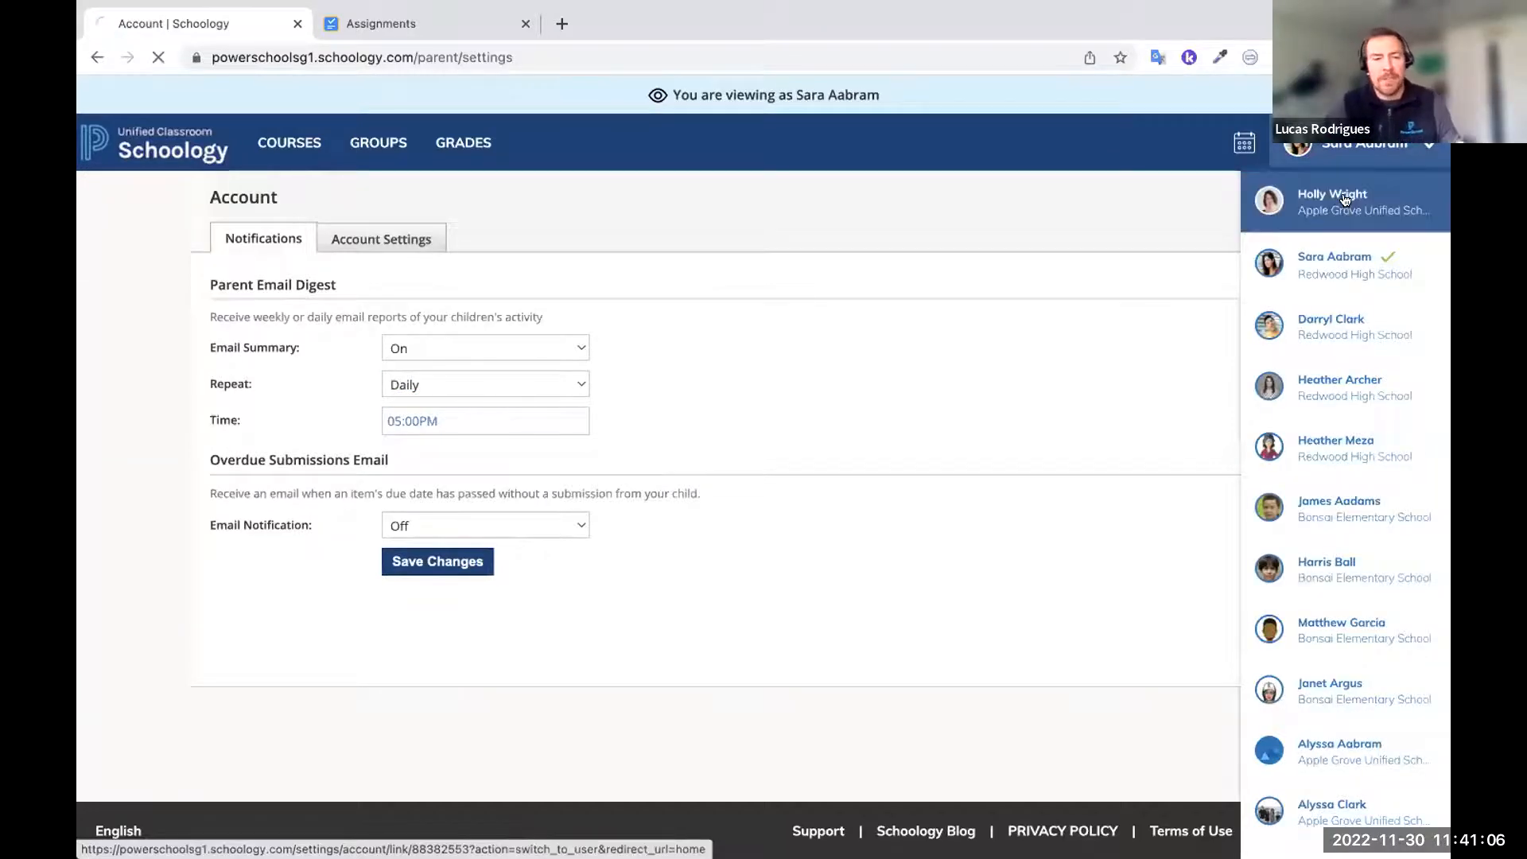
{"action": "left_click", "coordinate": [378, 104]}
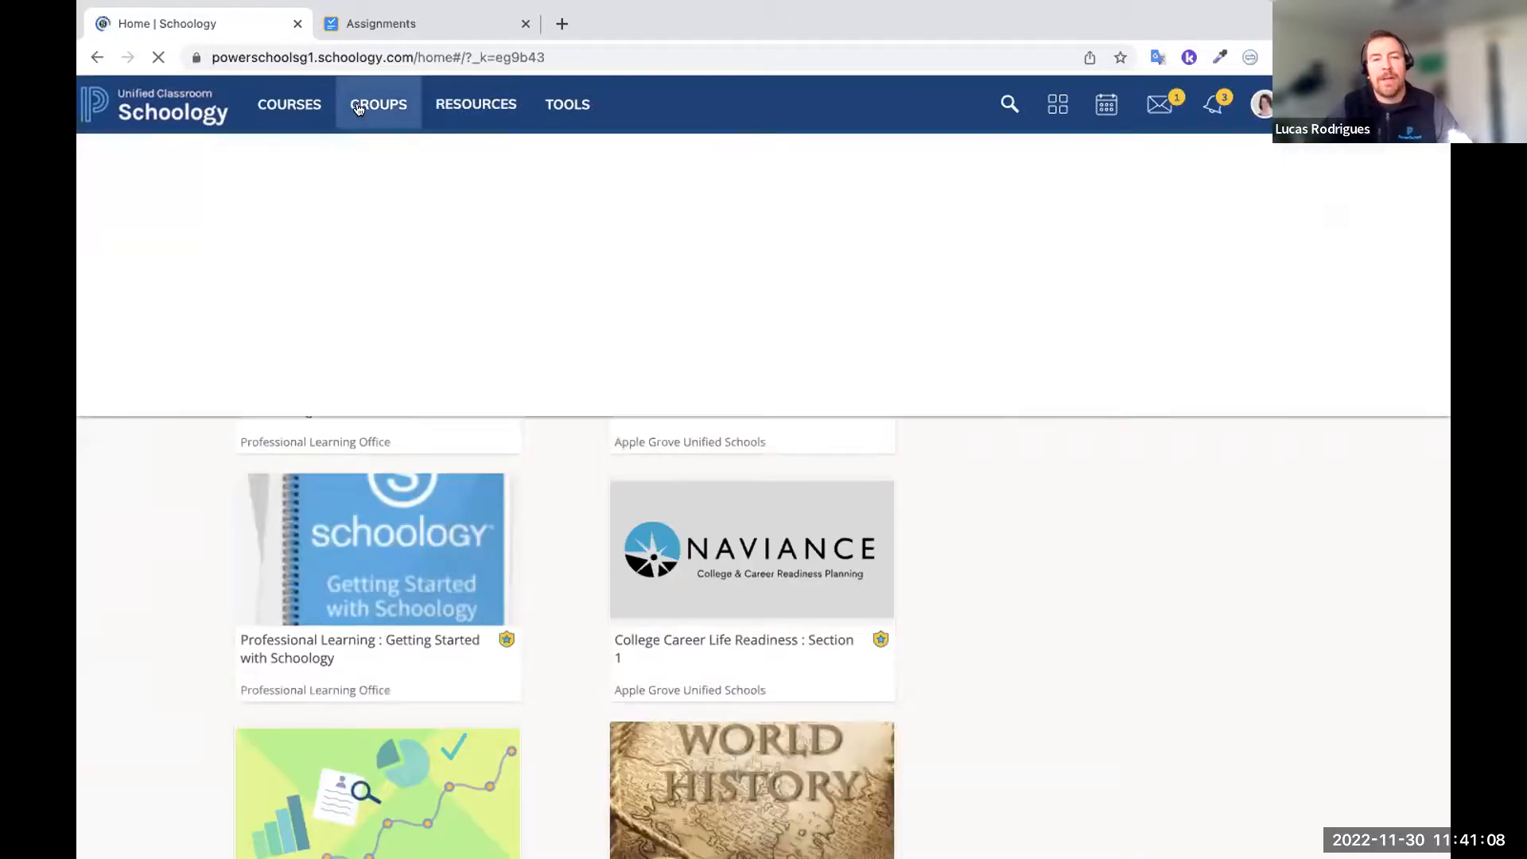
{"action": "left_click", "coordinate": [165, 110]}
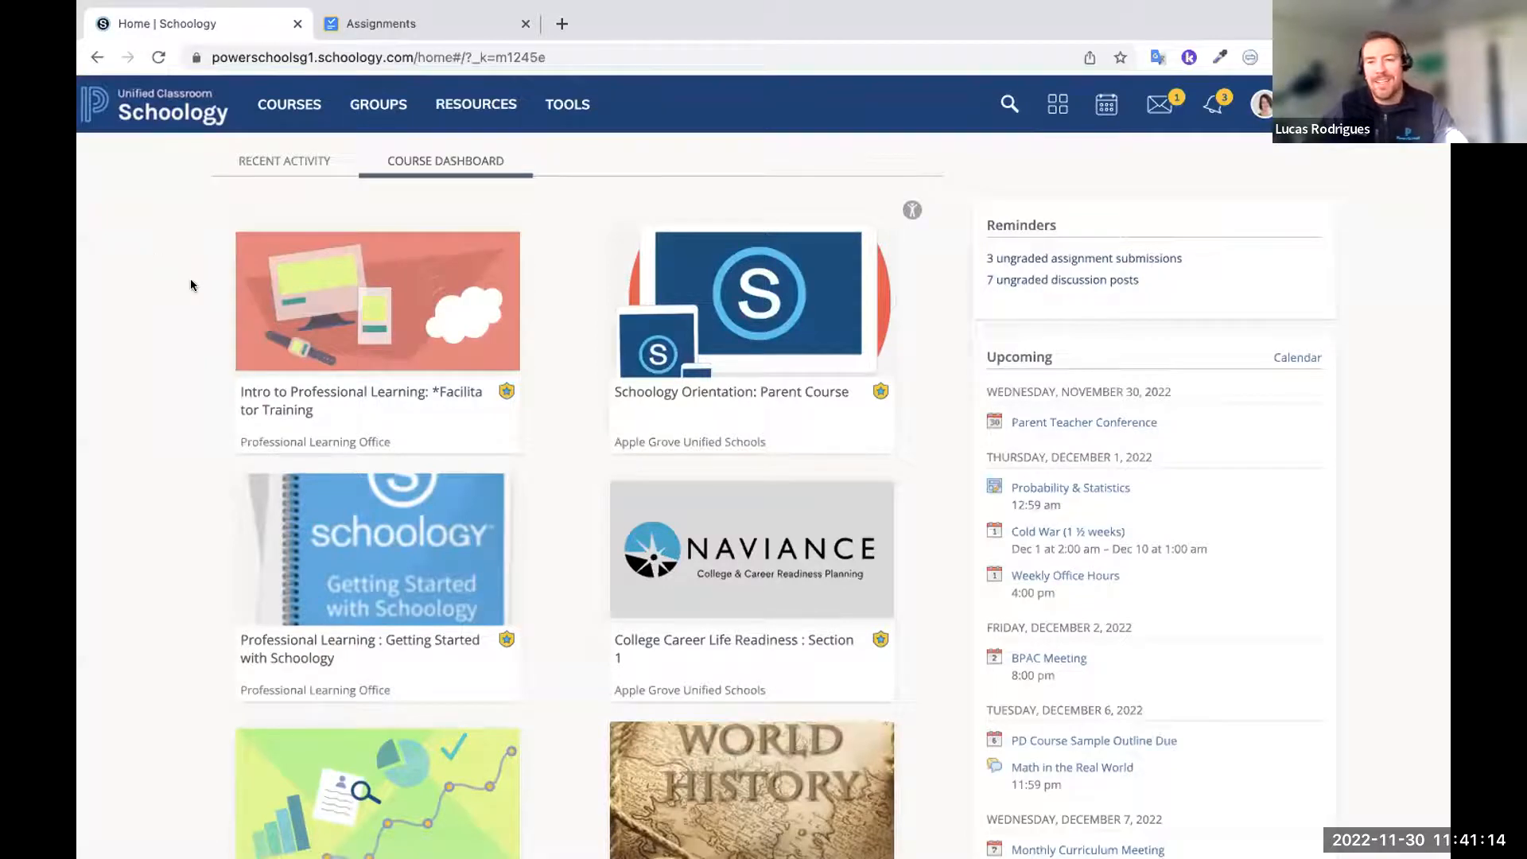
Open College Career Life Readiness: Section 1 and view the self-confidence video and the Read about self-confidence page in Lesson 6.2
{"action": "left_click", "coordinate": [751, 582]}
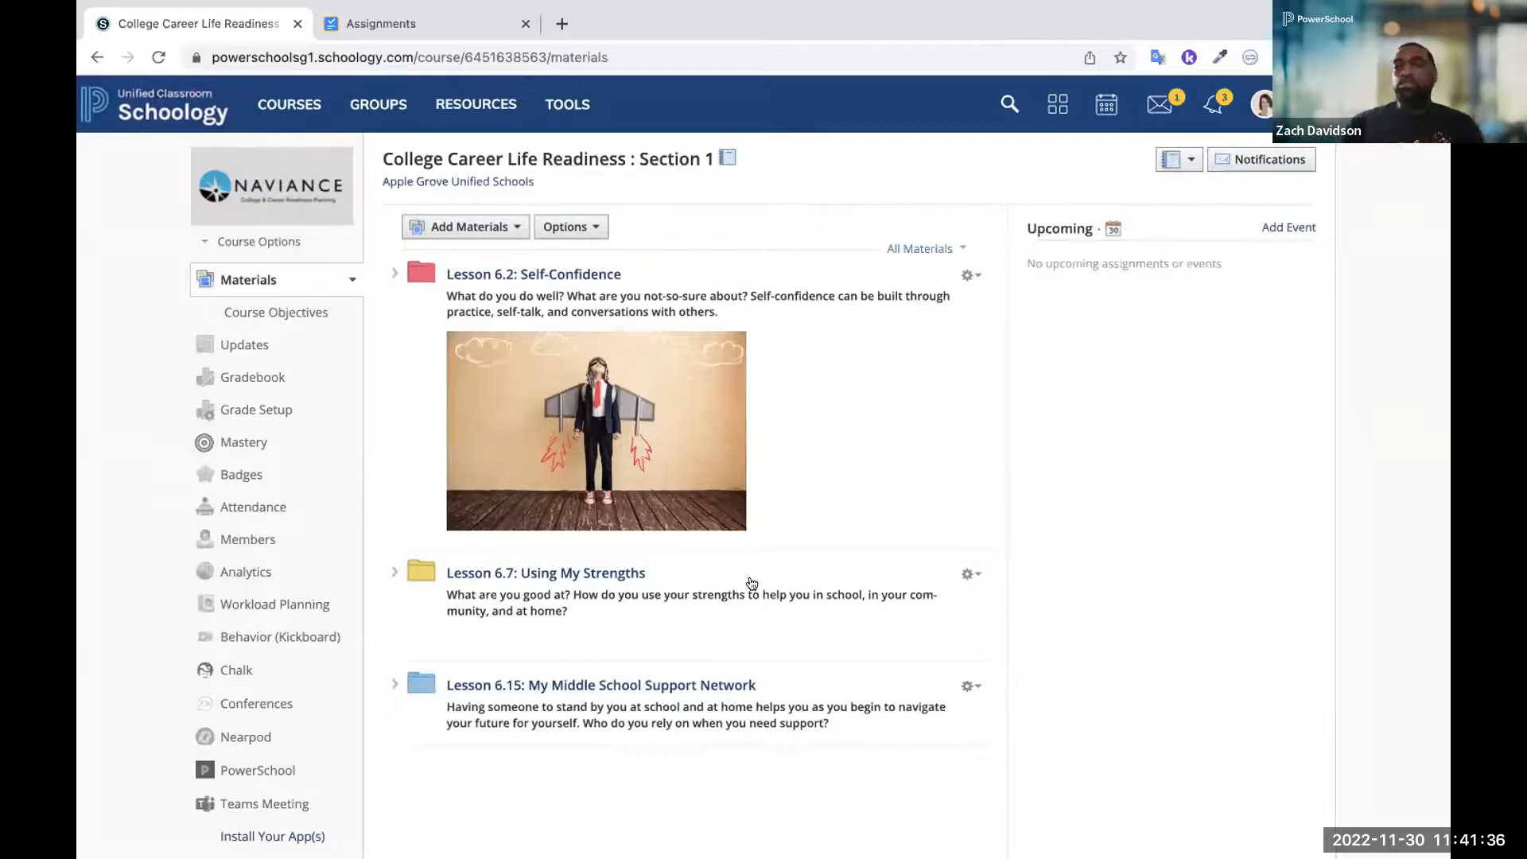
{"action": "left_click", "coordinate": [392, 275]}
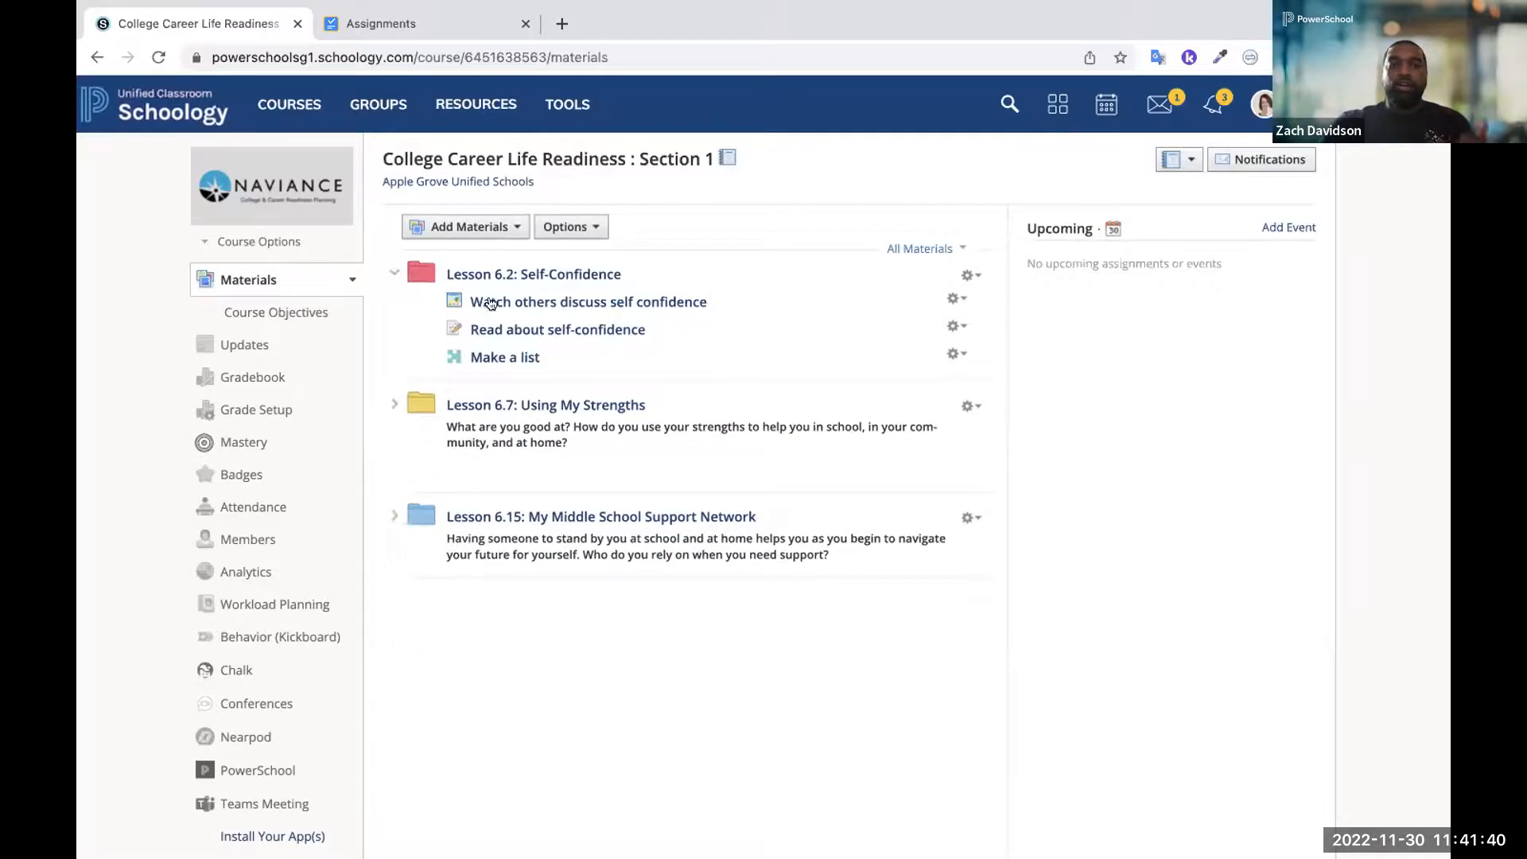
{"action": "left_click", "coordinate": [494, 303]}
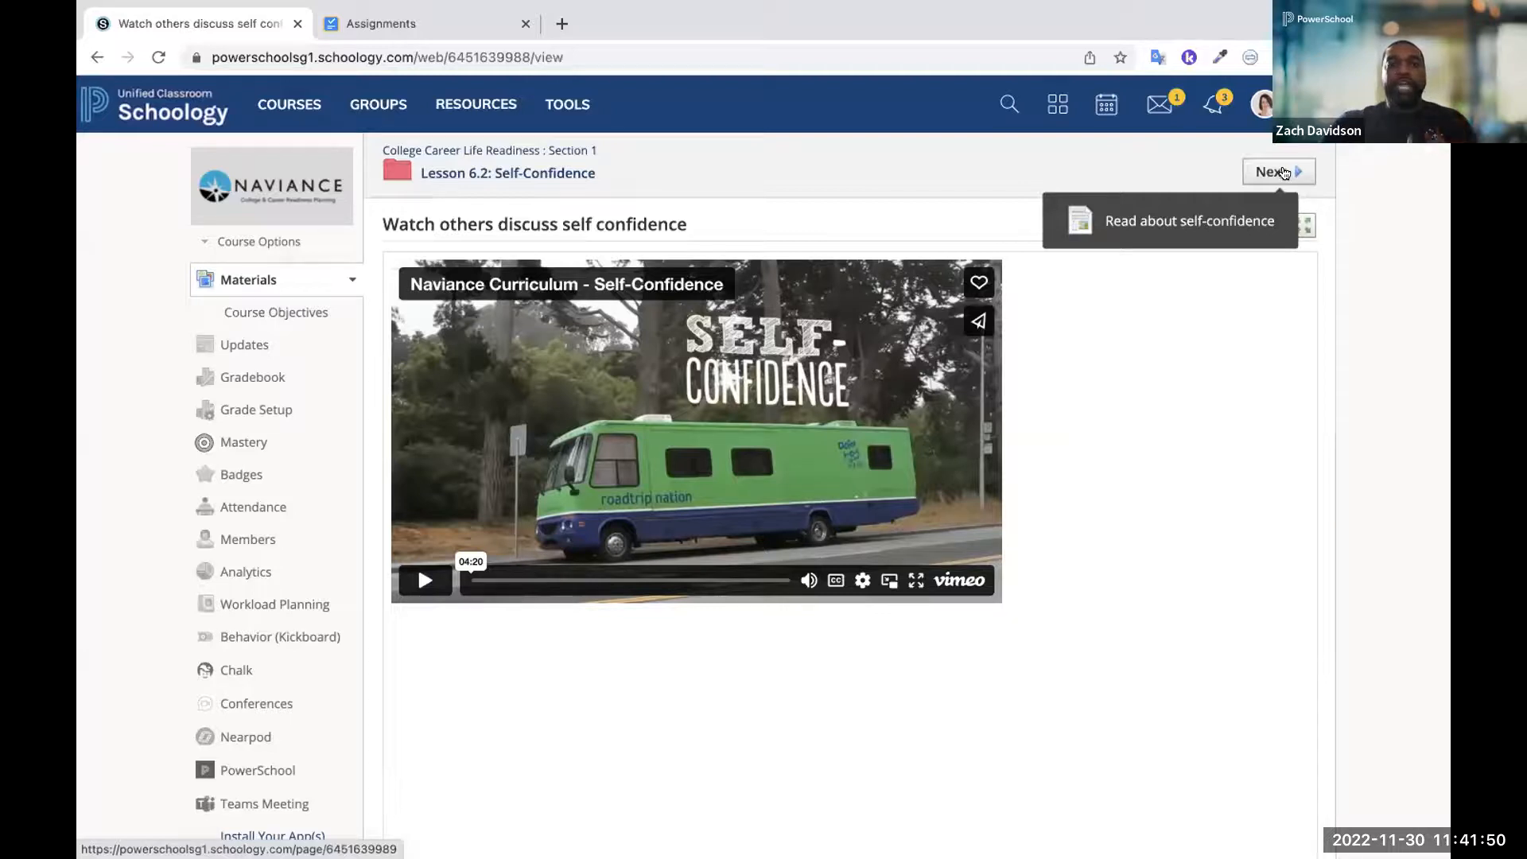
{"action": "left_click", "coordinate": [1283, 173]}
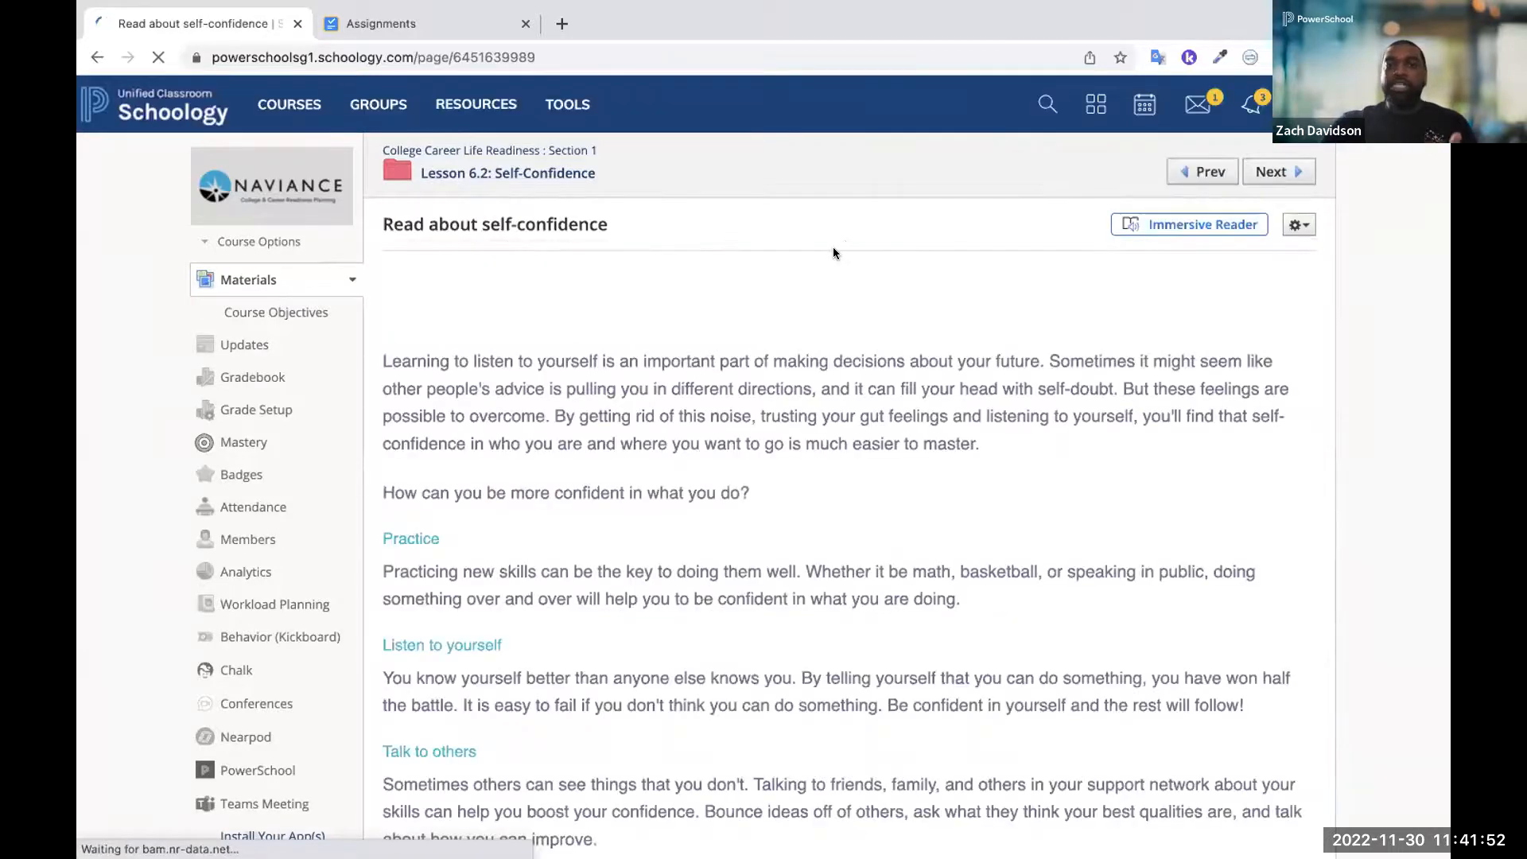
{"action": "scroll", "coordinate": [724, 424], "scroll_direction": "down", "scroll_amount": 4}
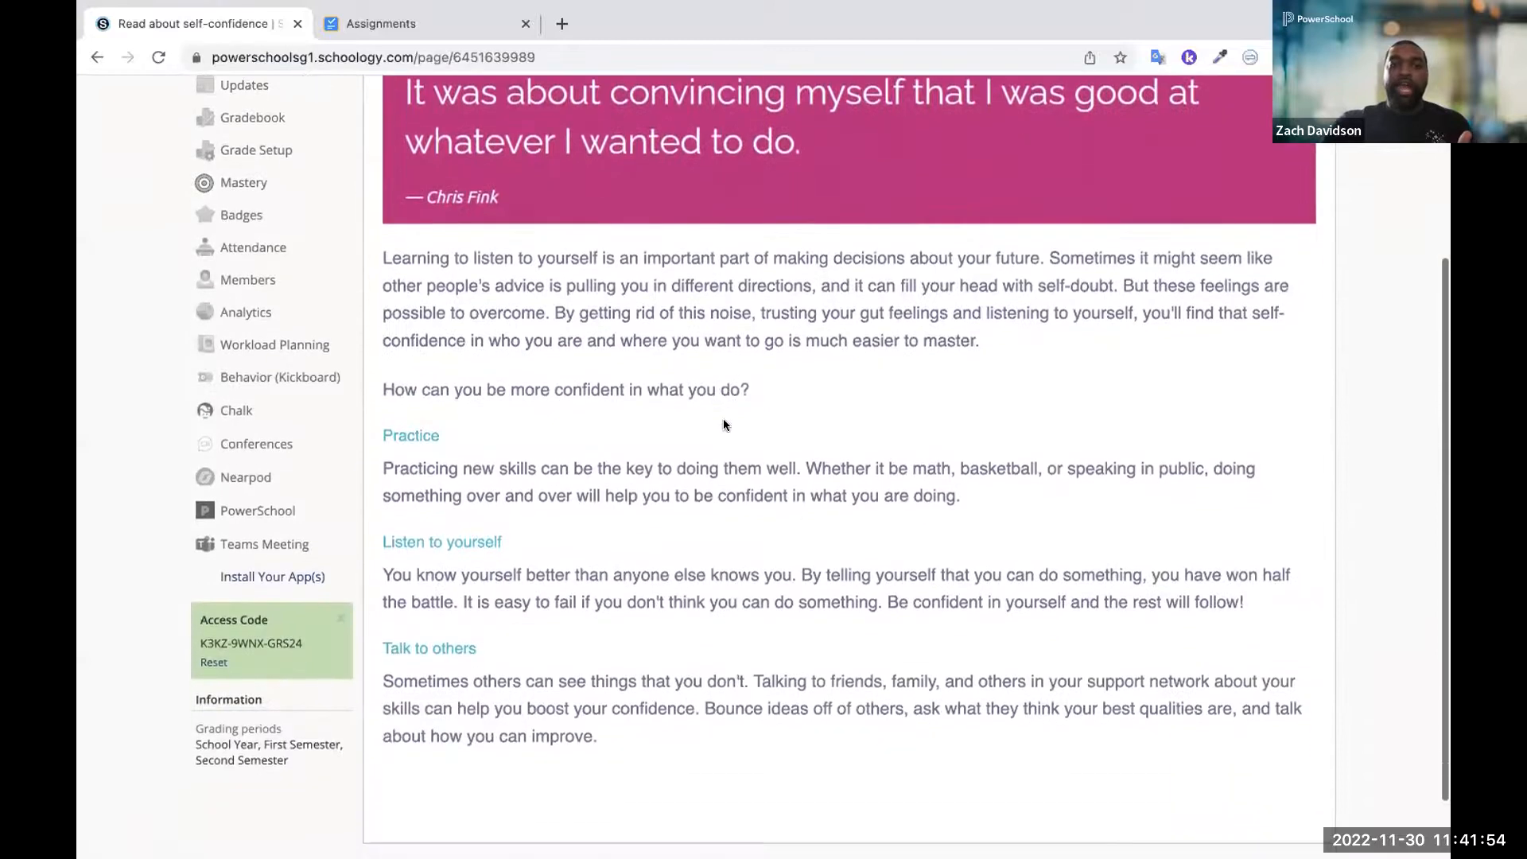
{"action": "scroll", "coordinate": [723, 424], "scroll_direction": "up", "scroll_amount": 5}
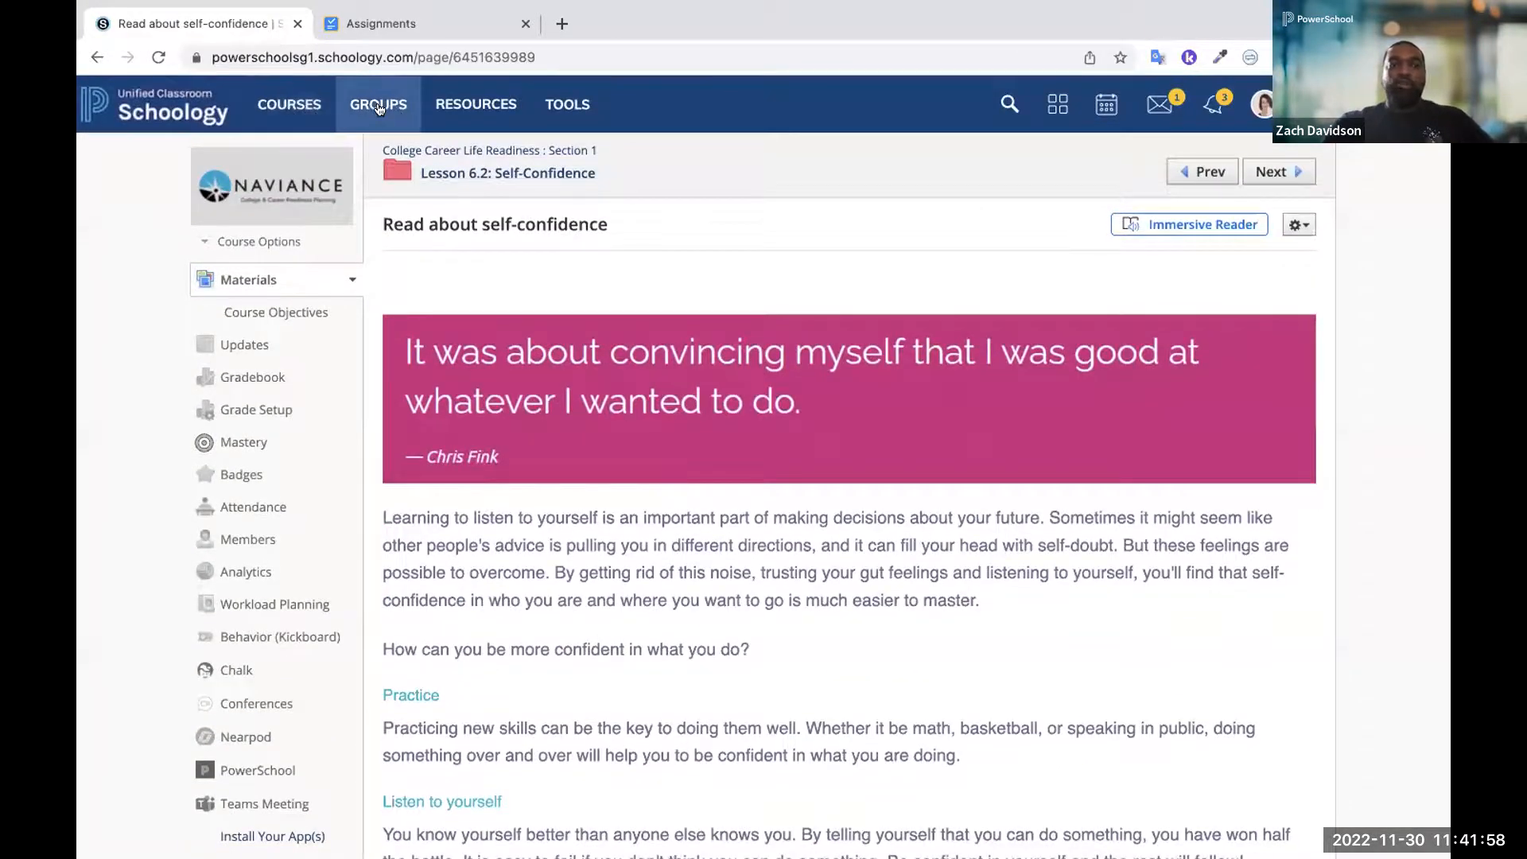
Open the All Naviance Curriculum Lessons folder in the resources of the CCLR Curriculum Group
{"action": "left_click", "coordinate": [379, 109]}
{"action": "left_click", "coordinate": [861, 678]}
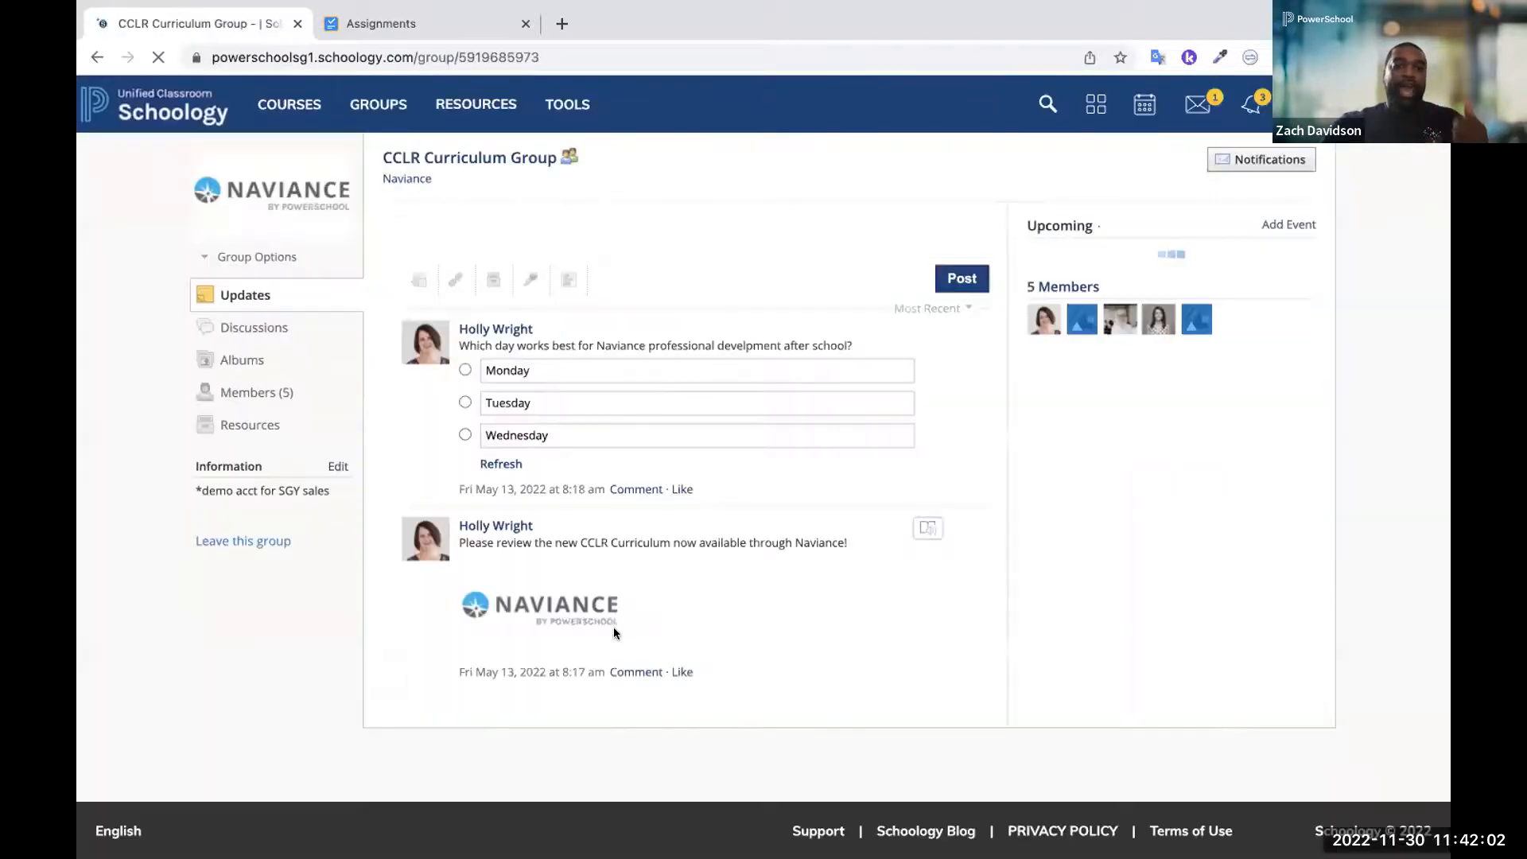
{"action": "left_click", "coordinate": [257, 426]}
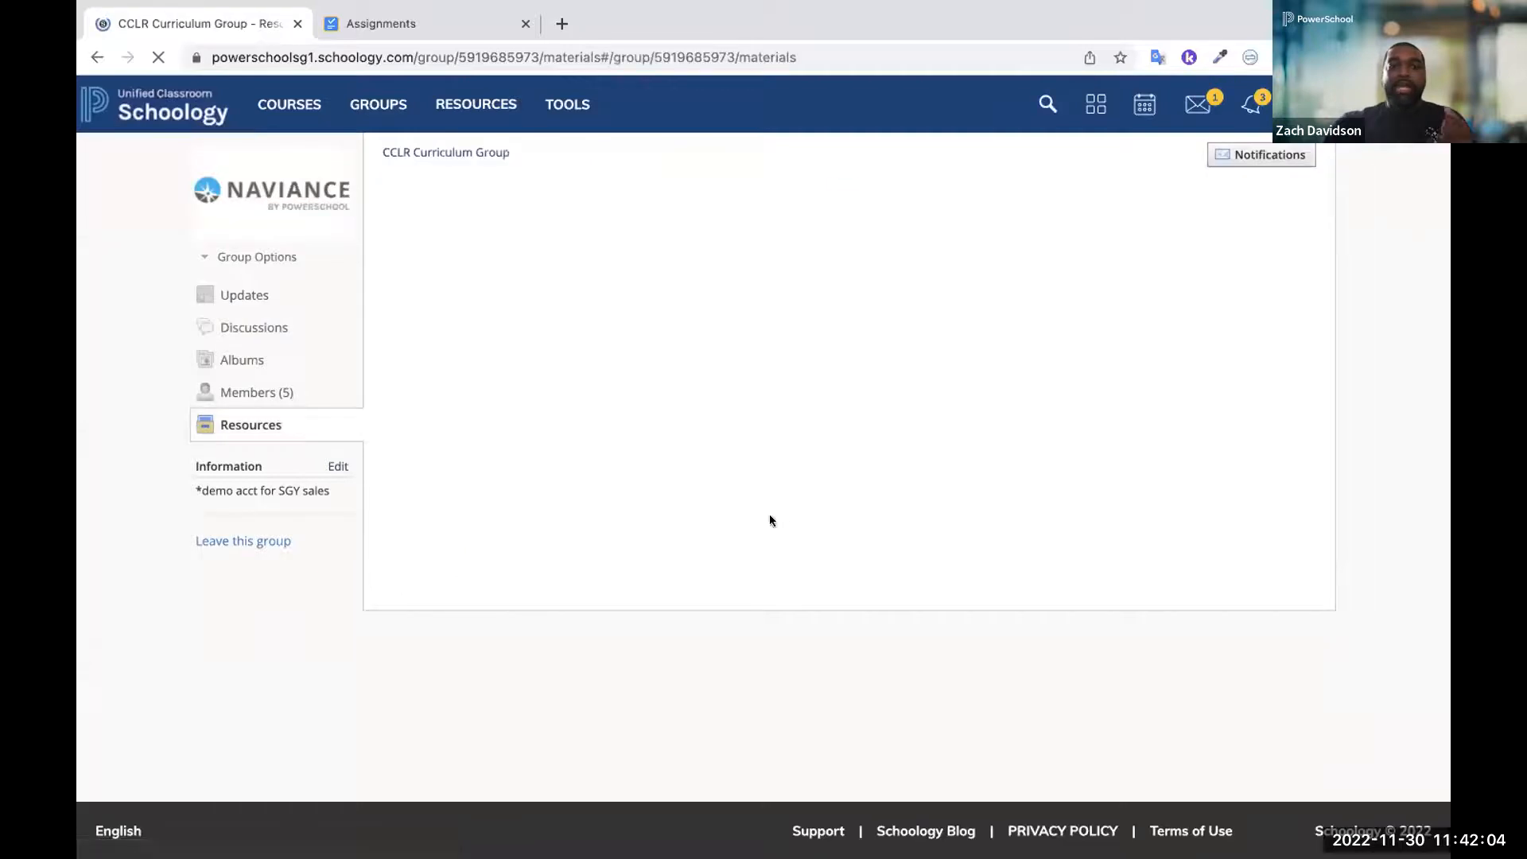
{"action": "left_click", "coordinate": [562, 303]}
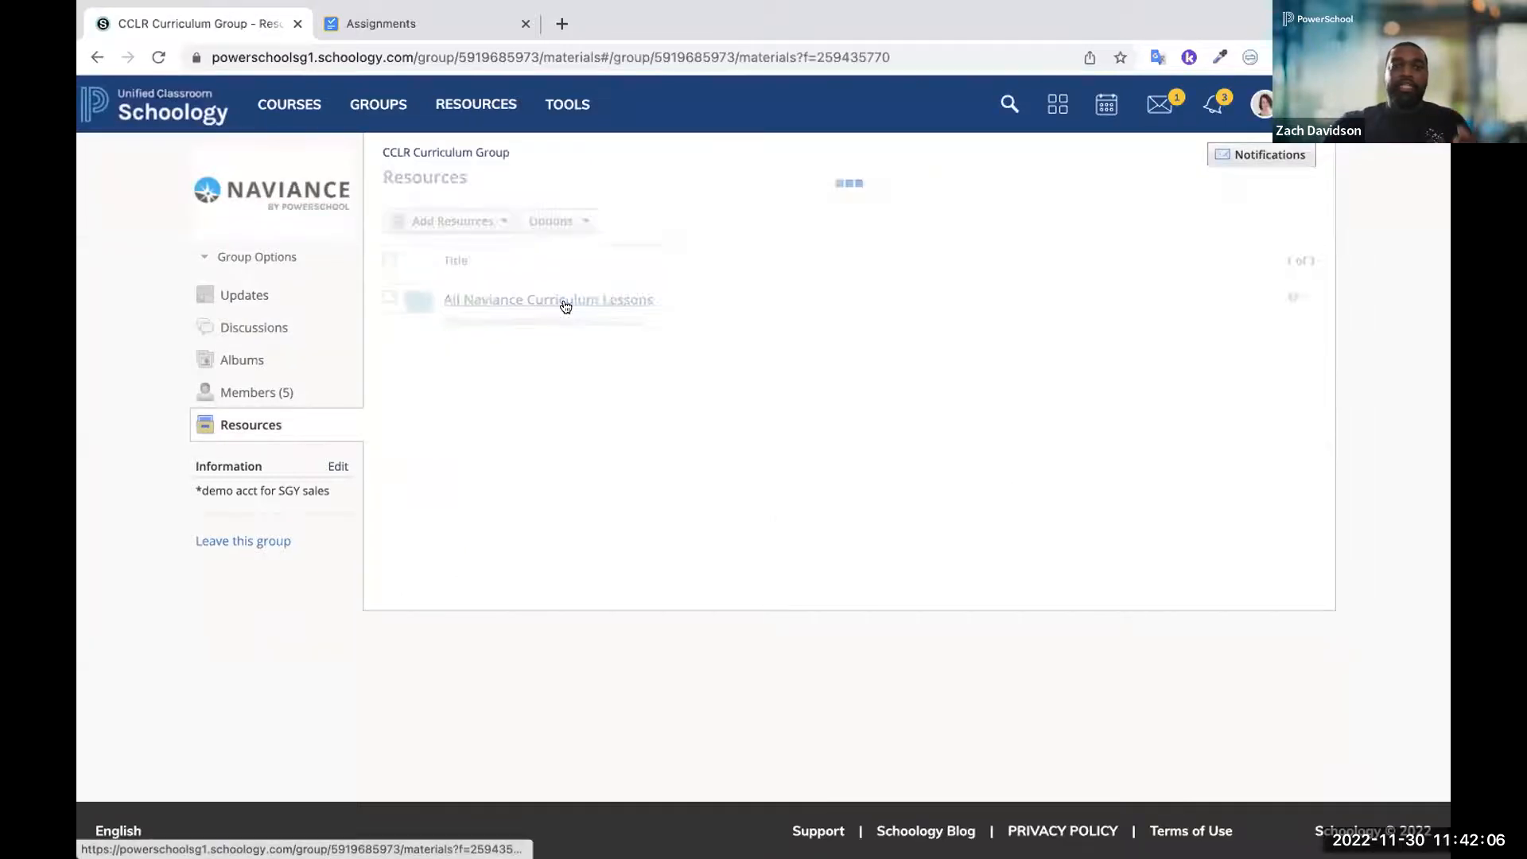
Look through the Naviance curriculum lesson folders and show the available actions for Lesson 6.1: My Foundation - Middle School
{"action": "scroll", "coordinate": [669, 590], "scroll_direction": "down", "scroll_amount": 3}
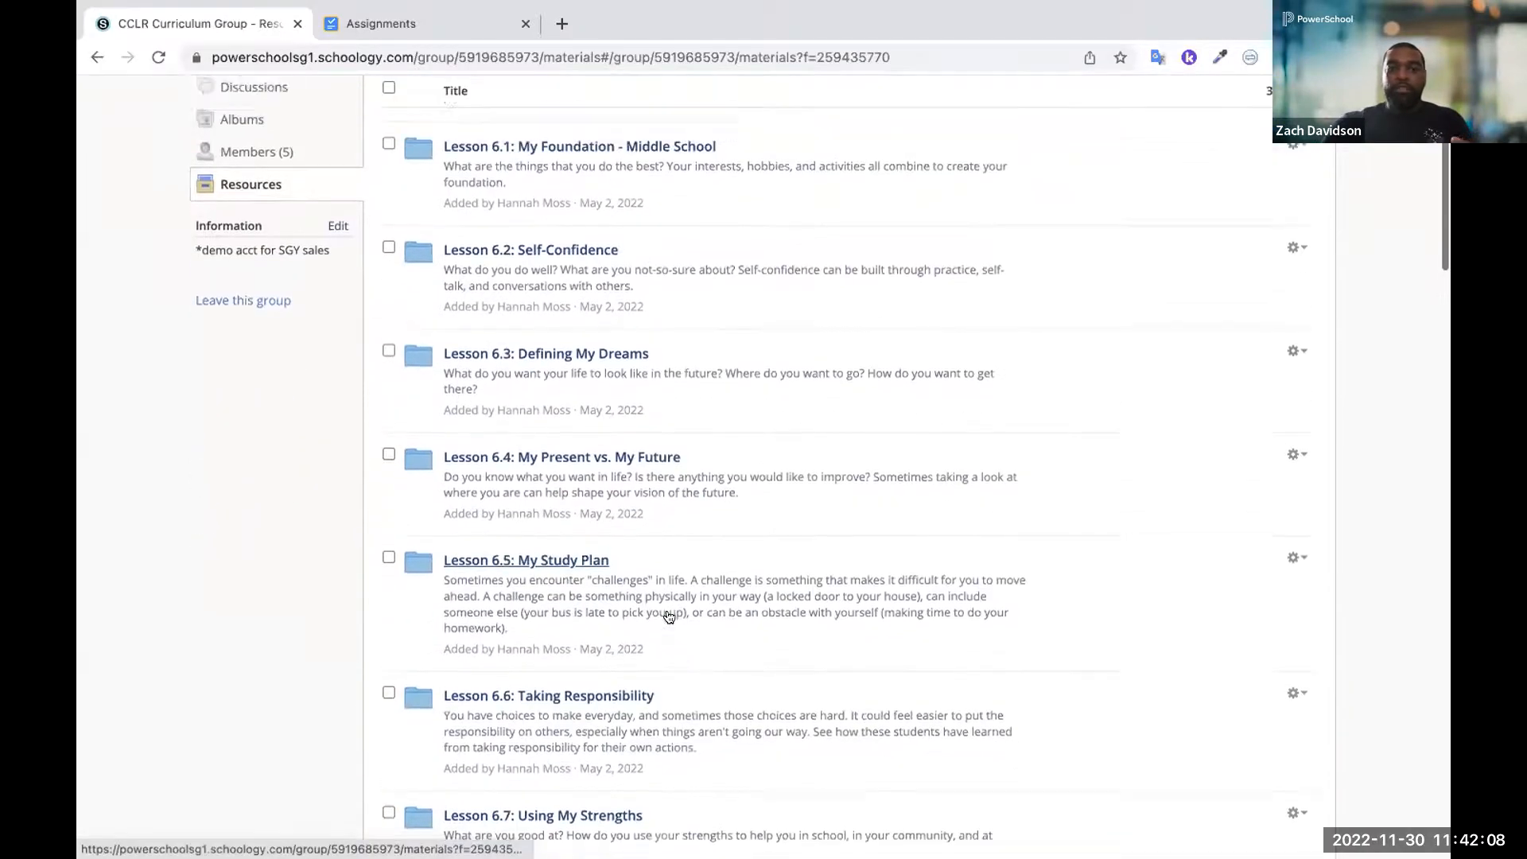
{"action": "scroll", "coordinate": [670, 591], "scroll_direction": "up", "scroll_amount": 3}
{"action": "left_click", "coordinate": [1294, 384]}
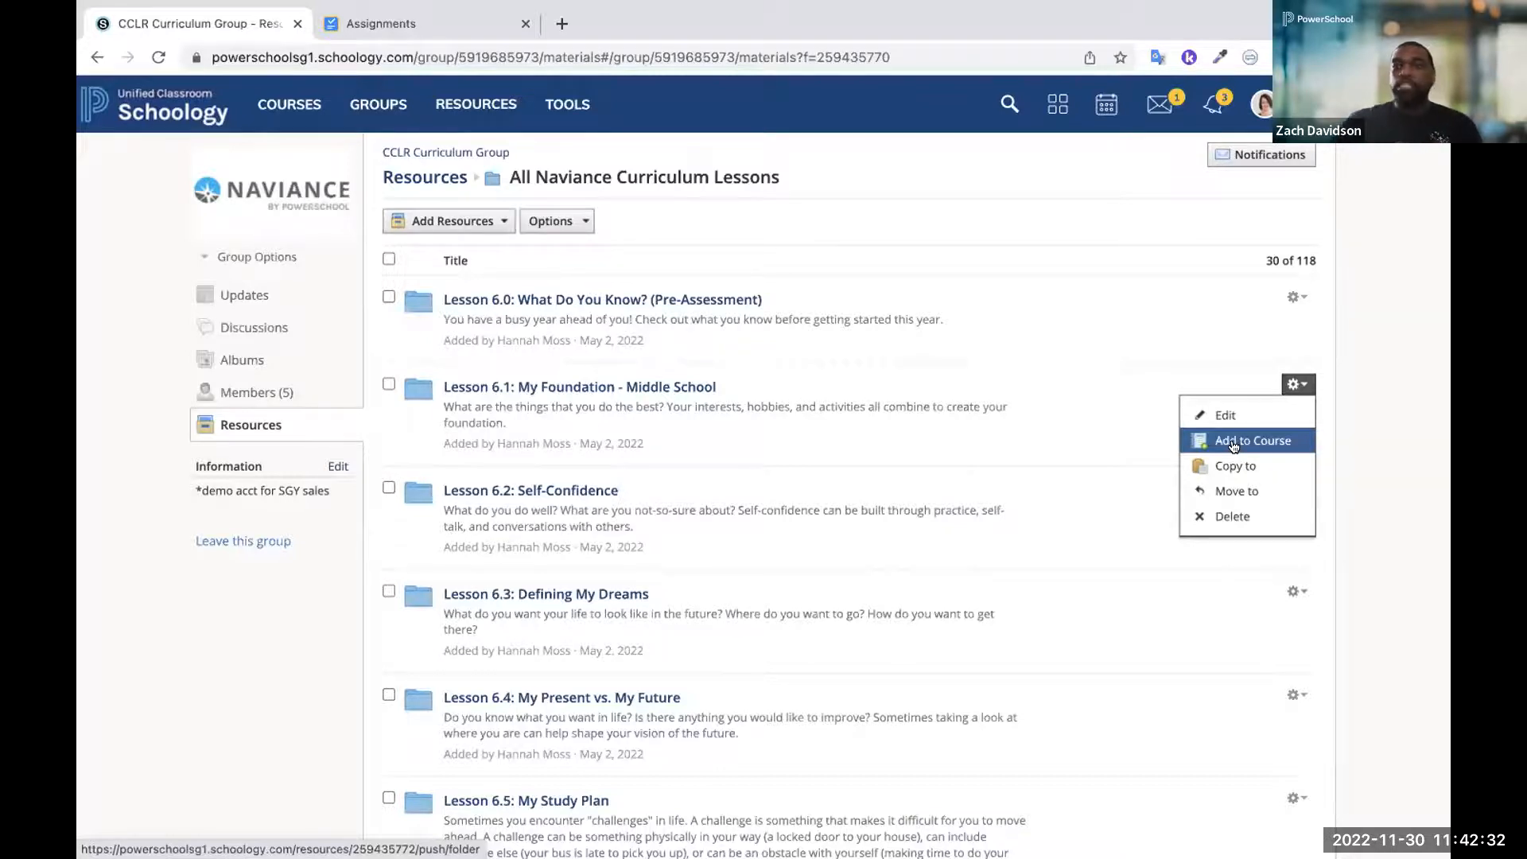
Switch to the fourth linked account, at Redwood High School, and open the Algebra I: Section 29 course
{"action": "left_click", "coordinate": [1262, 105]}
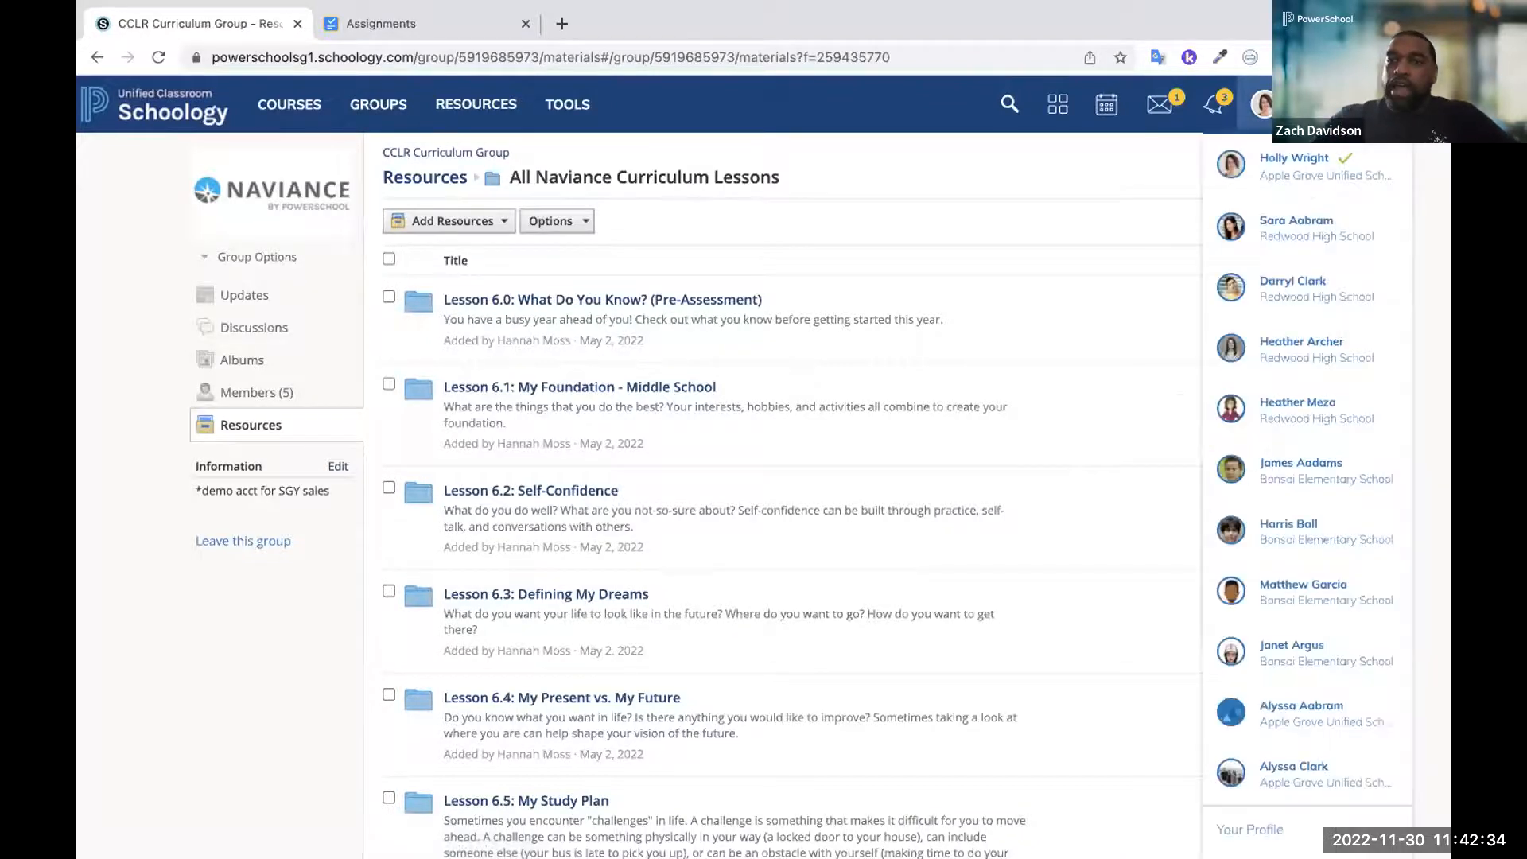
{"action": "left_click", "coordinate": [1316, 366]}
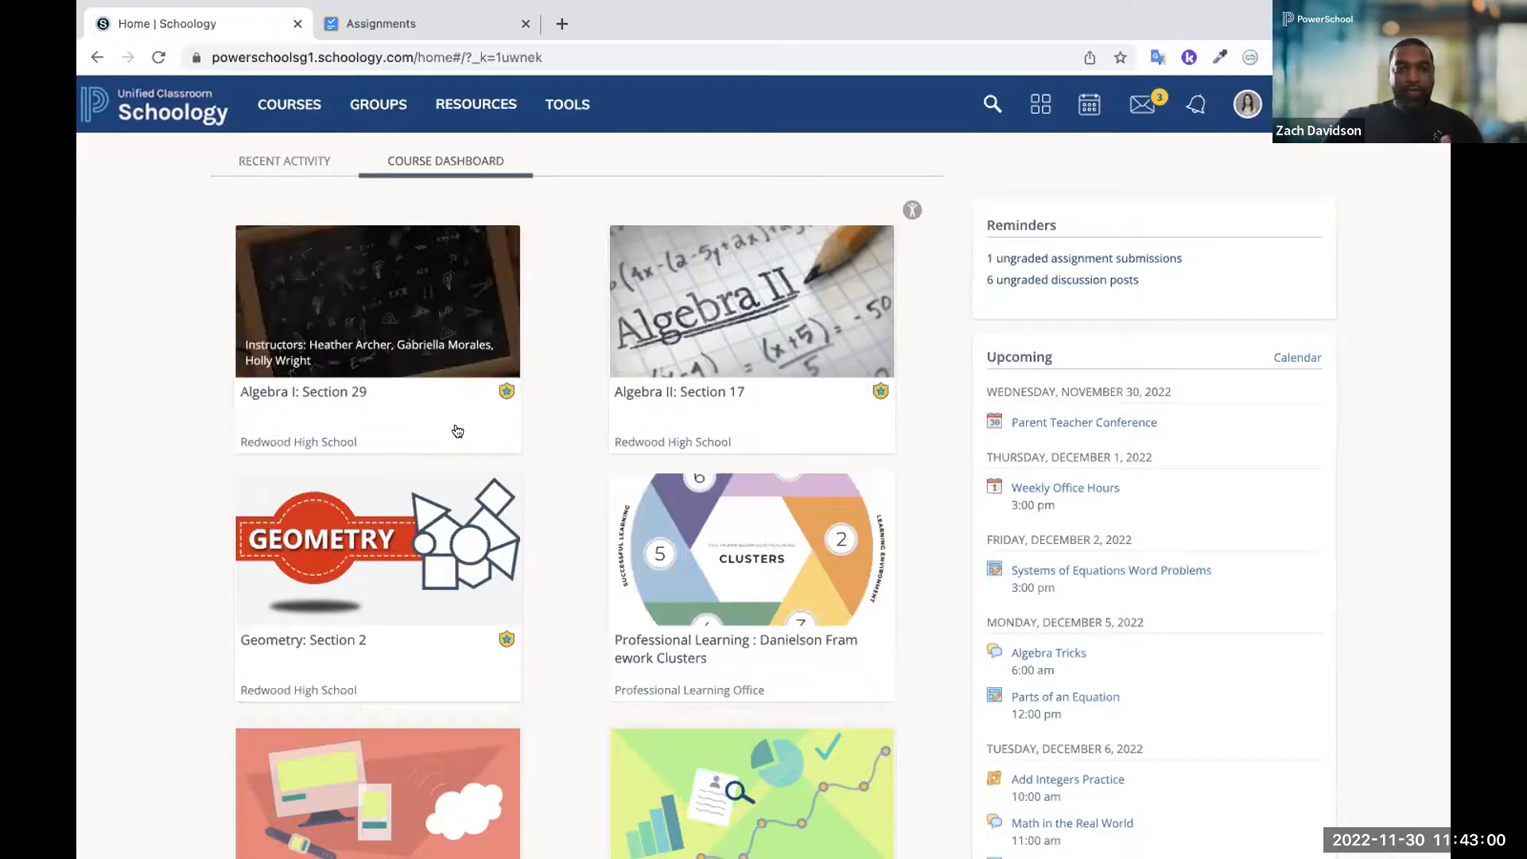
{"action": "left_click", "coordinate": [430, 388]}
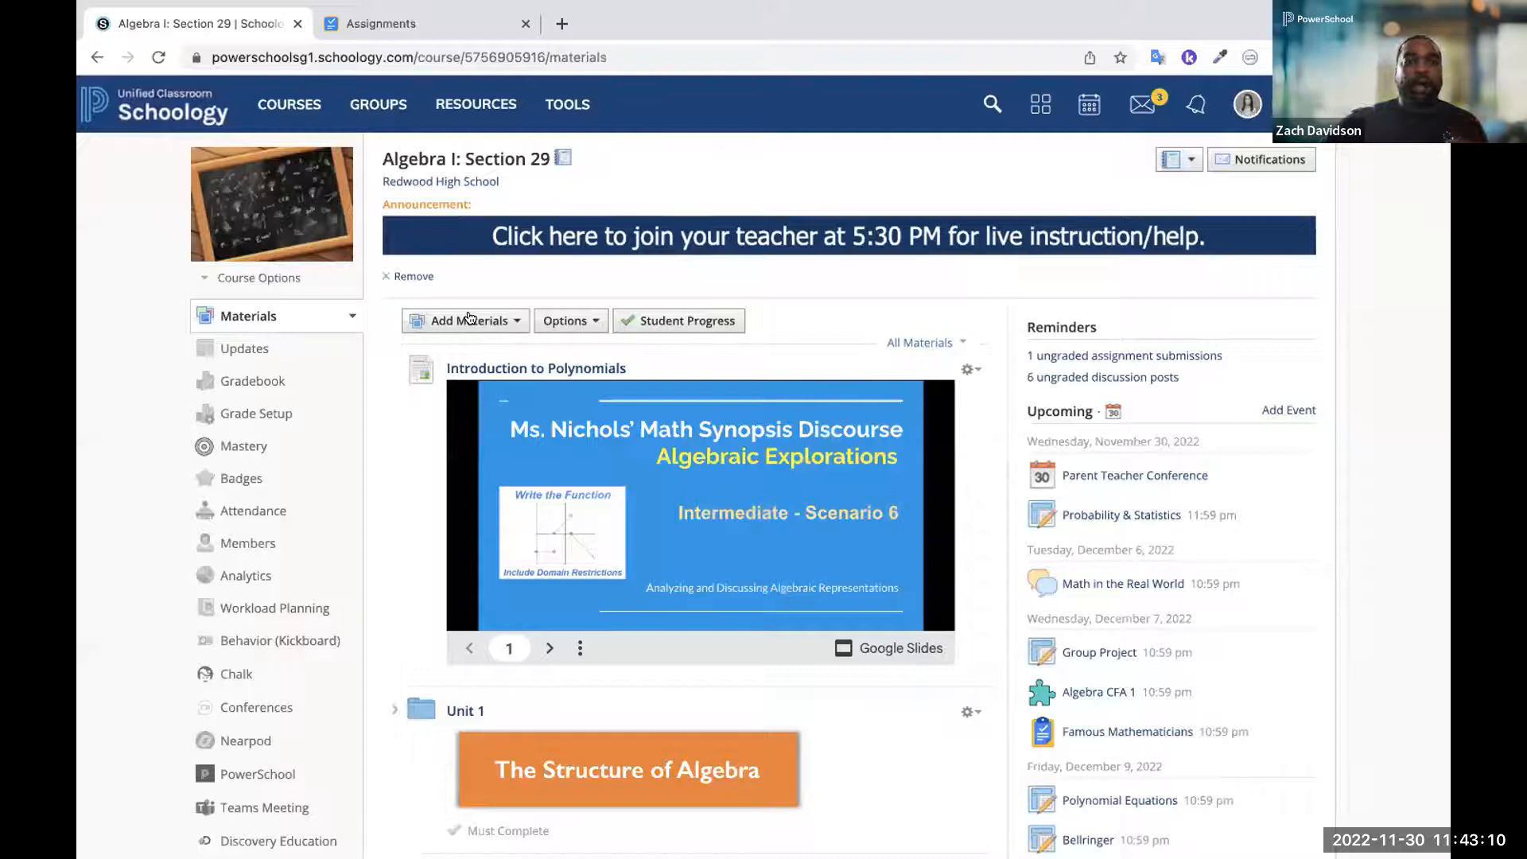
Add the common assessment Gradecam Assessment to the Algebra I: Section 29 course materials
{"action": "left_click", "coordinate": [468, 318]}
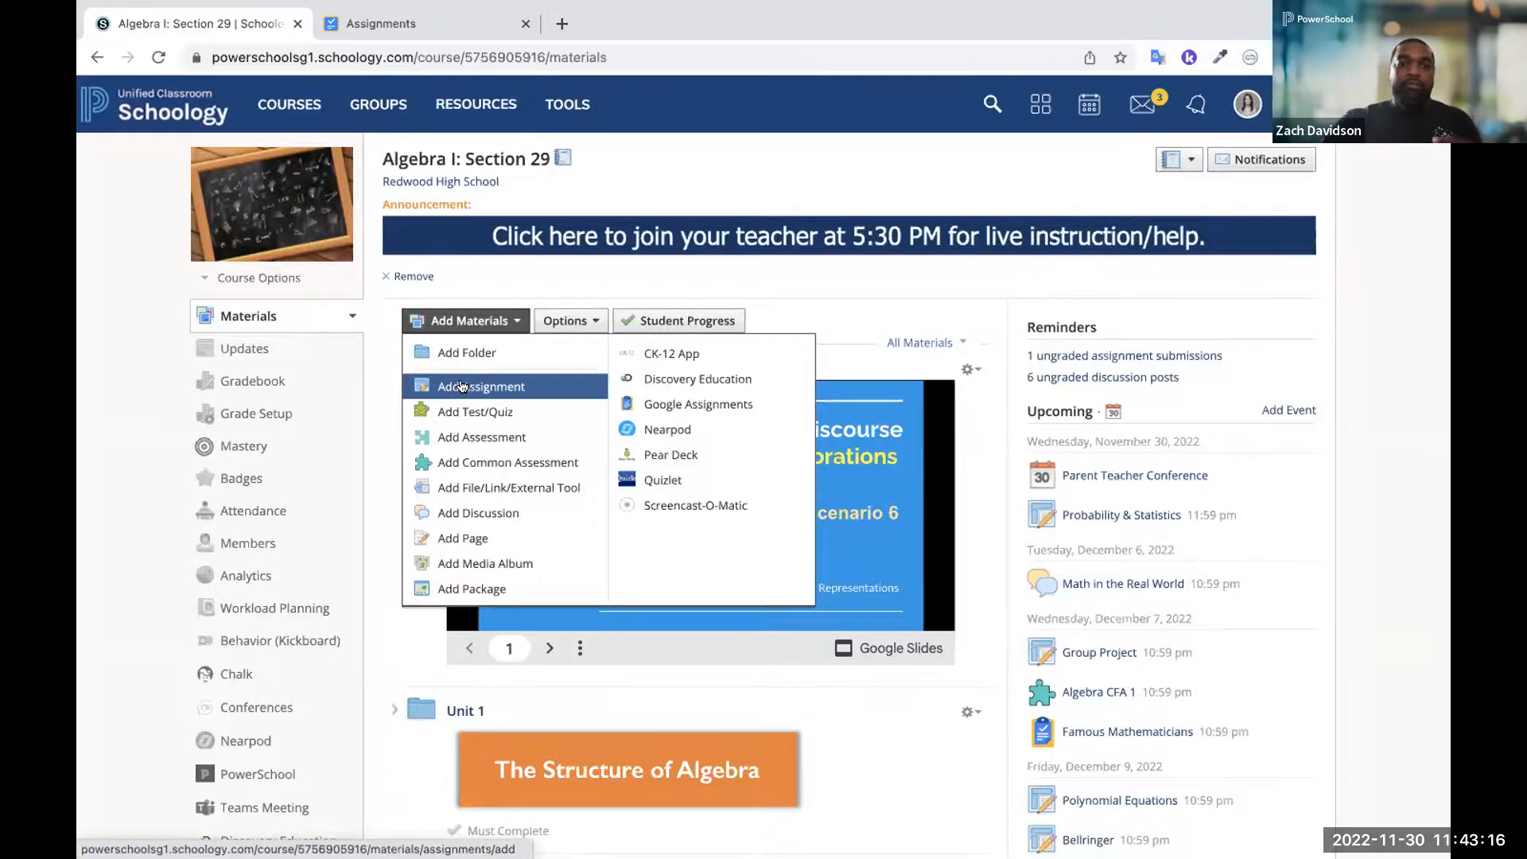
{"action": "scroll", "coordinate": [460, 387], "scroll_direction": "up", "scroll_amount": 5}
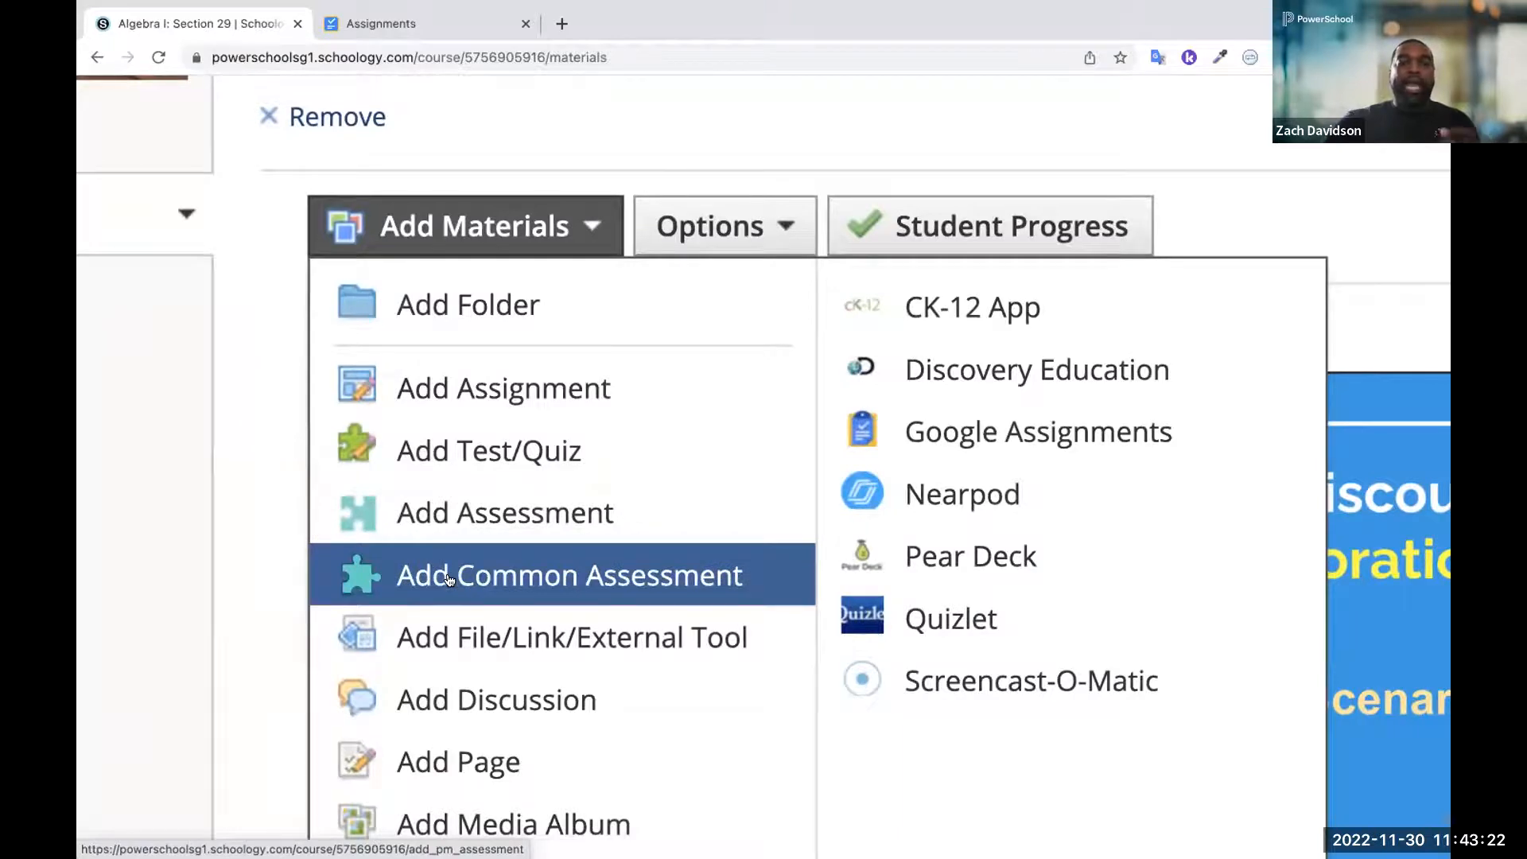
{"action": "scroll", "coordinate": [449, 579], "scroll_direction": "down", "scroll_amount": 5}
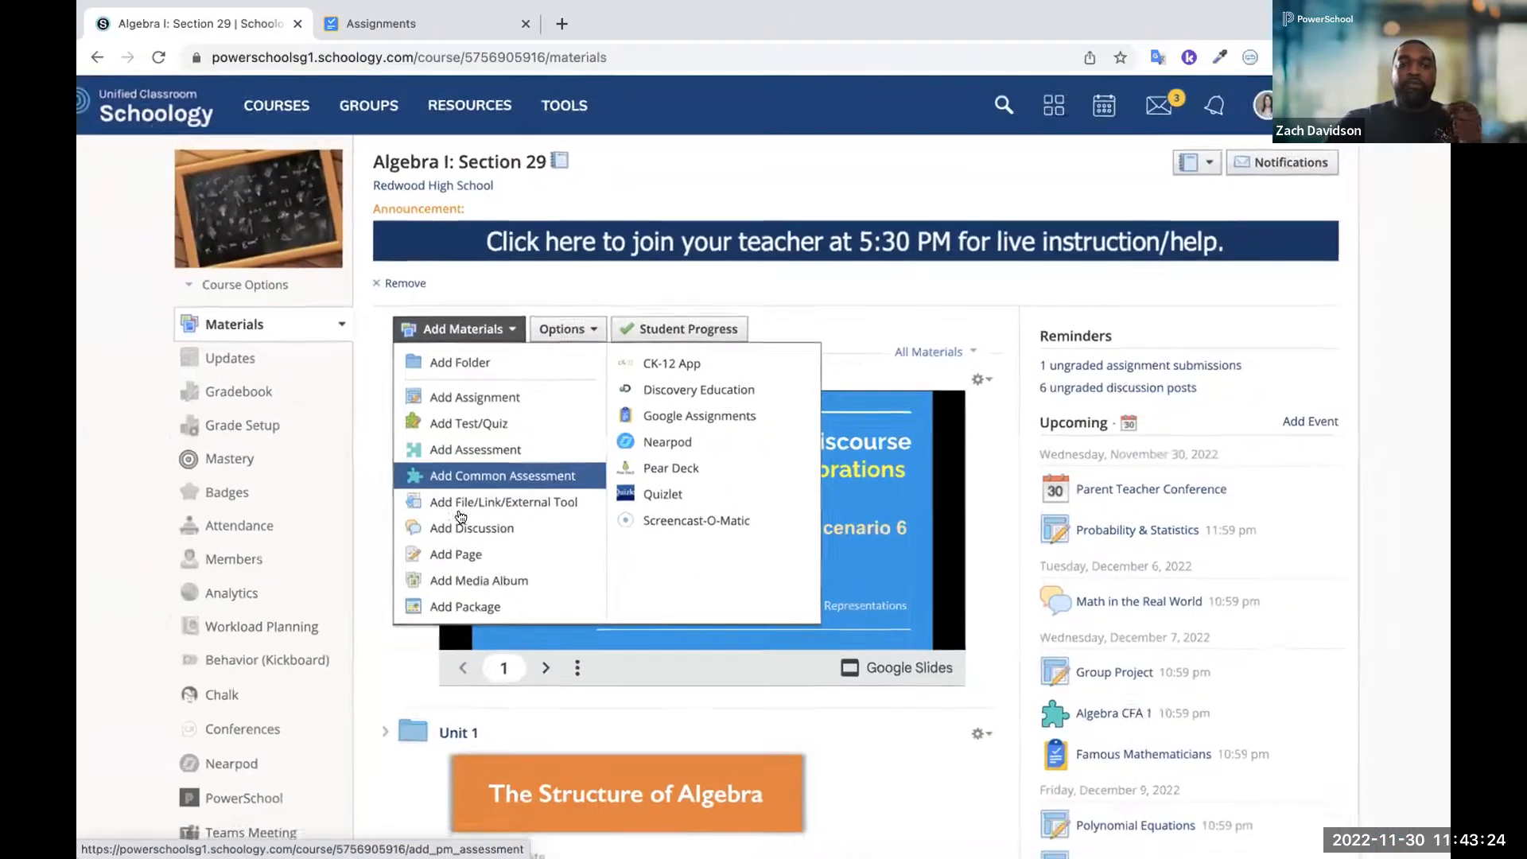
{"action": "left_click", "coordinate": [470, 469]}
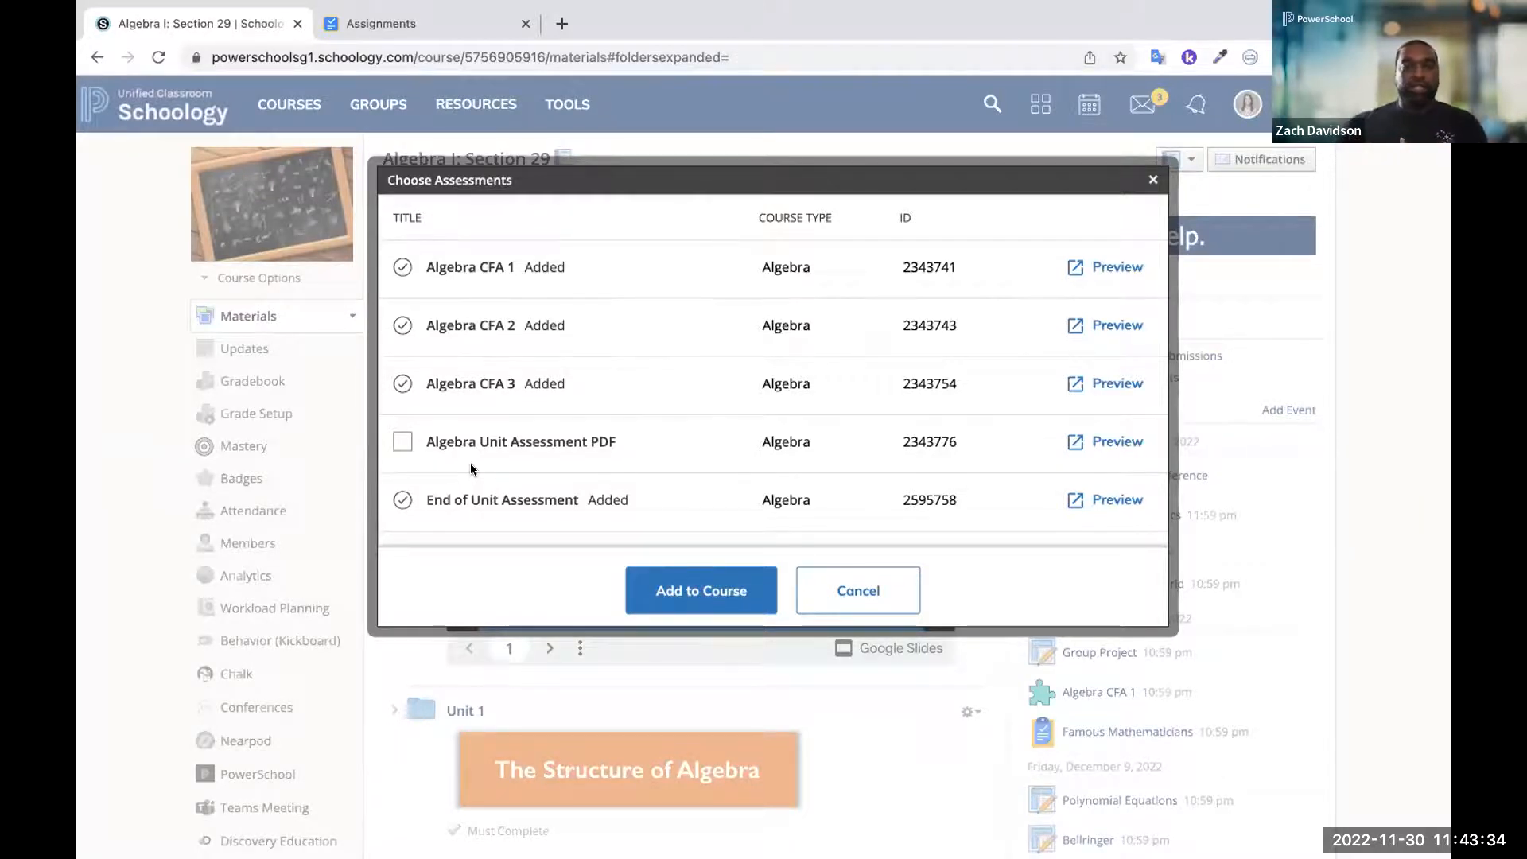
{"action": "scroll", "coordinate": [484, 420], "scroll_direction": "down", "scroll_amount": 3}
{"action": "scroll", "coordinate": [484, 420], "scroll_direction": "down", "scroll_amount": 3}
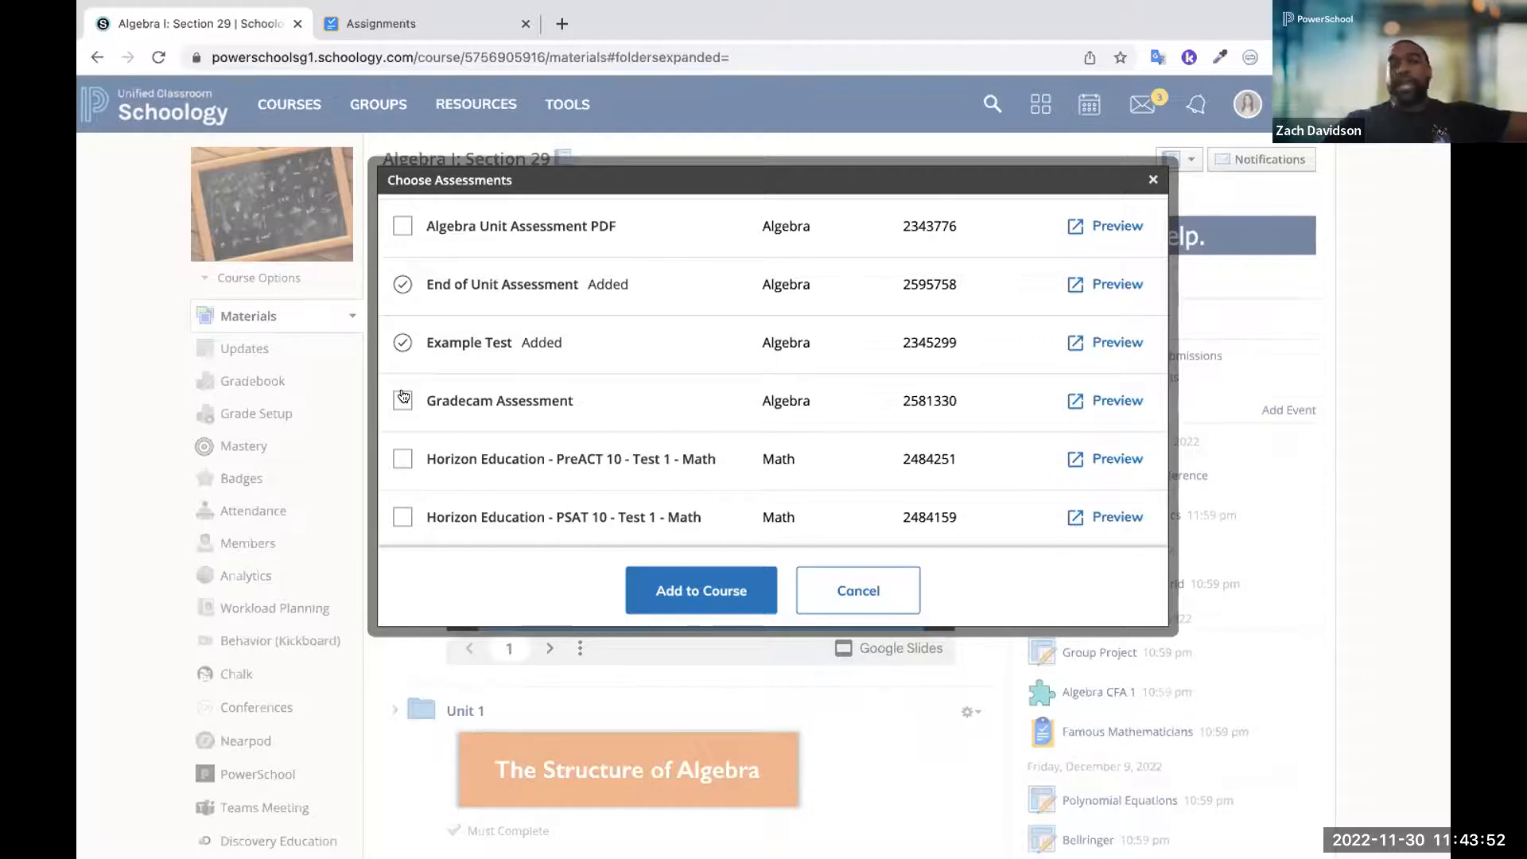
{"action": "scroll", "coordinate": [403, 396], "scroll_direction": "up", "scroll_amount": 3}
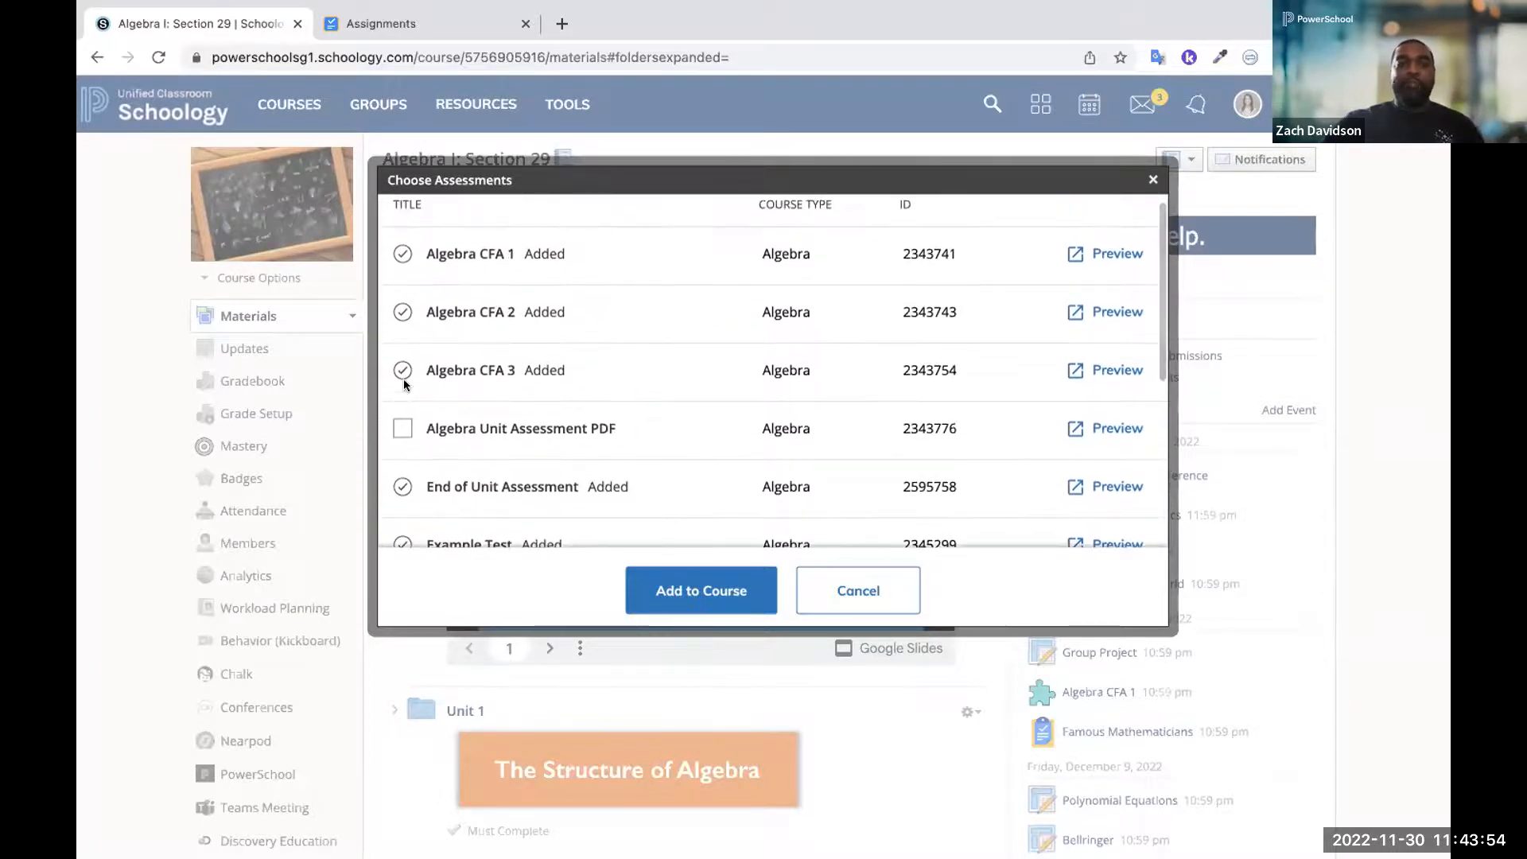
{"action": "scroll", "coordinate": [403, 371], "scroll_direction": "down", "scroll_amount": 3}
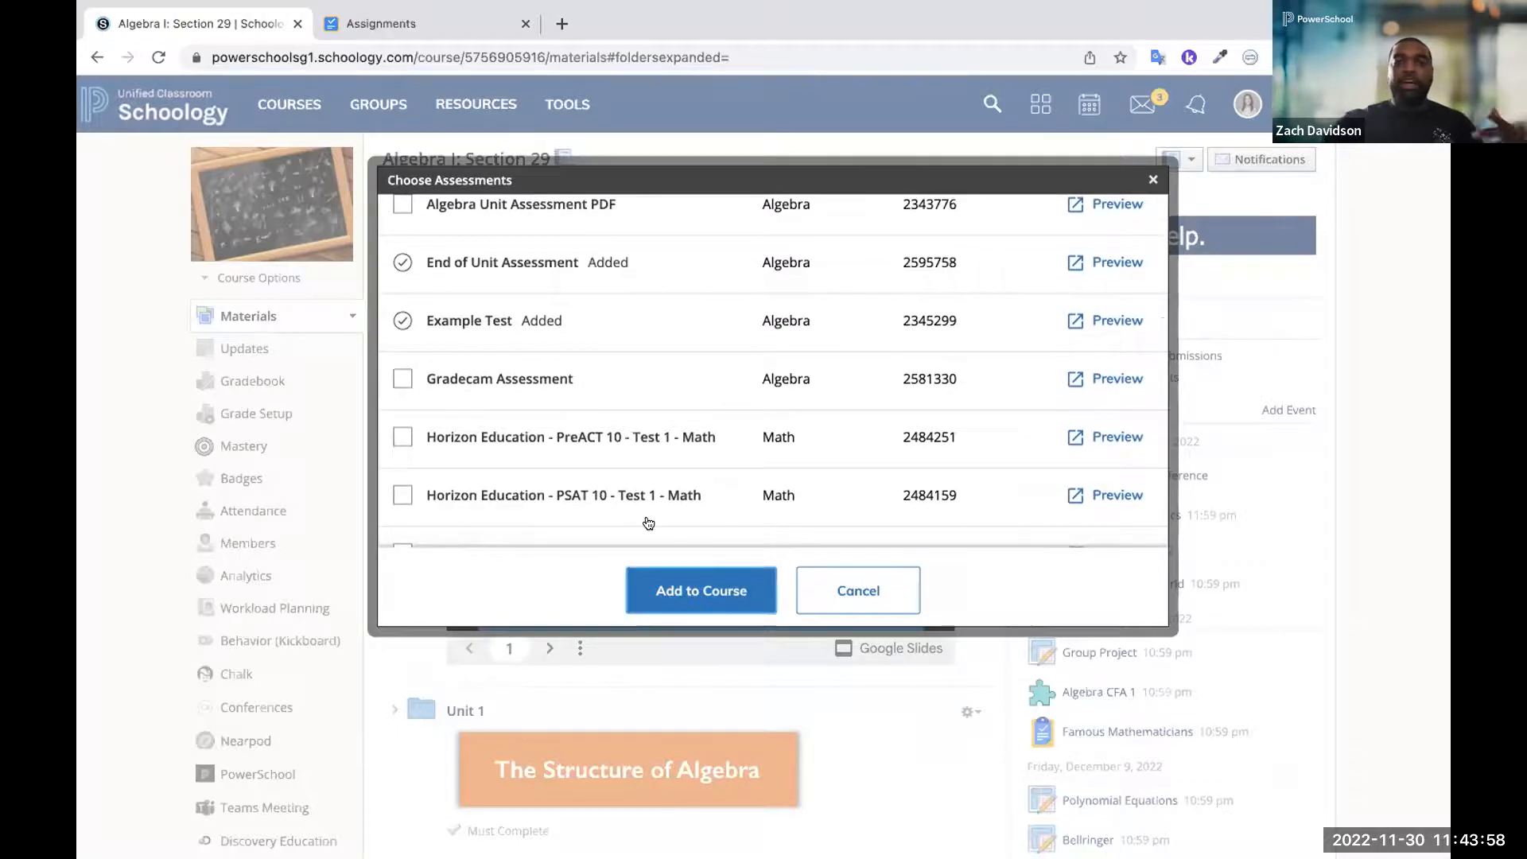
{"action": "left_click", "coordinate": [402, 379]}
{"action": "left_click", "coordinate": [684, 590]}
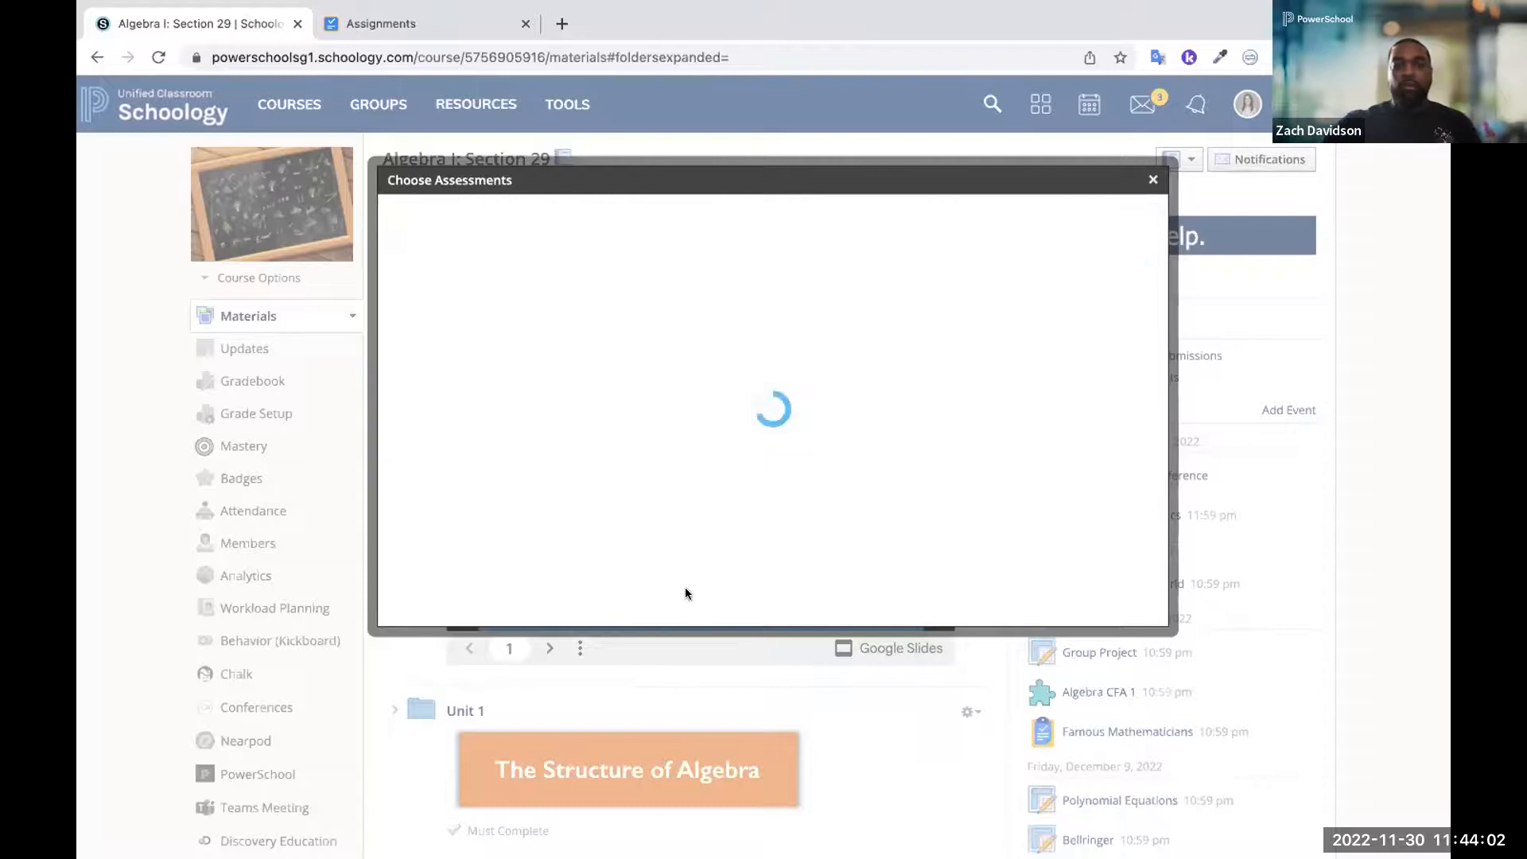
Move the Gradecam Assessment from the end of the course materials into the Unit 2 folder, between Algebra CFA 2 and End of Unit Assessment
{"action": "scroll", "coordinate": [686, 594], "scroll_direction": "down", "scroll_amount": 5}
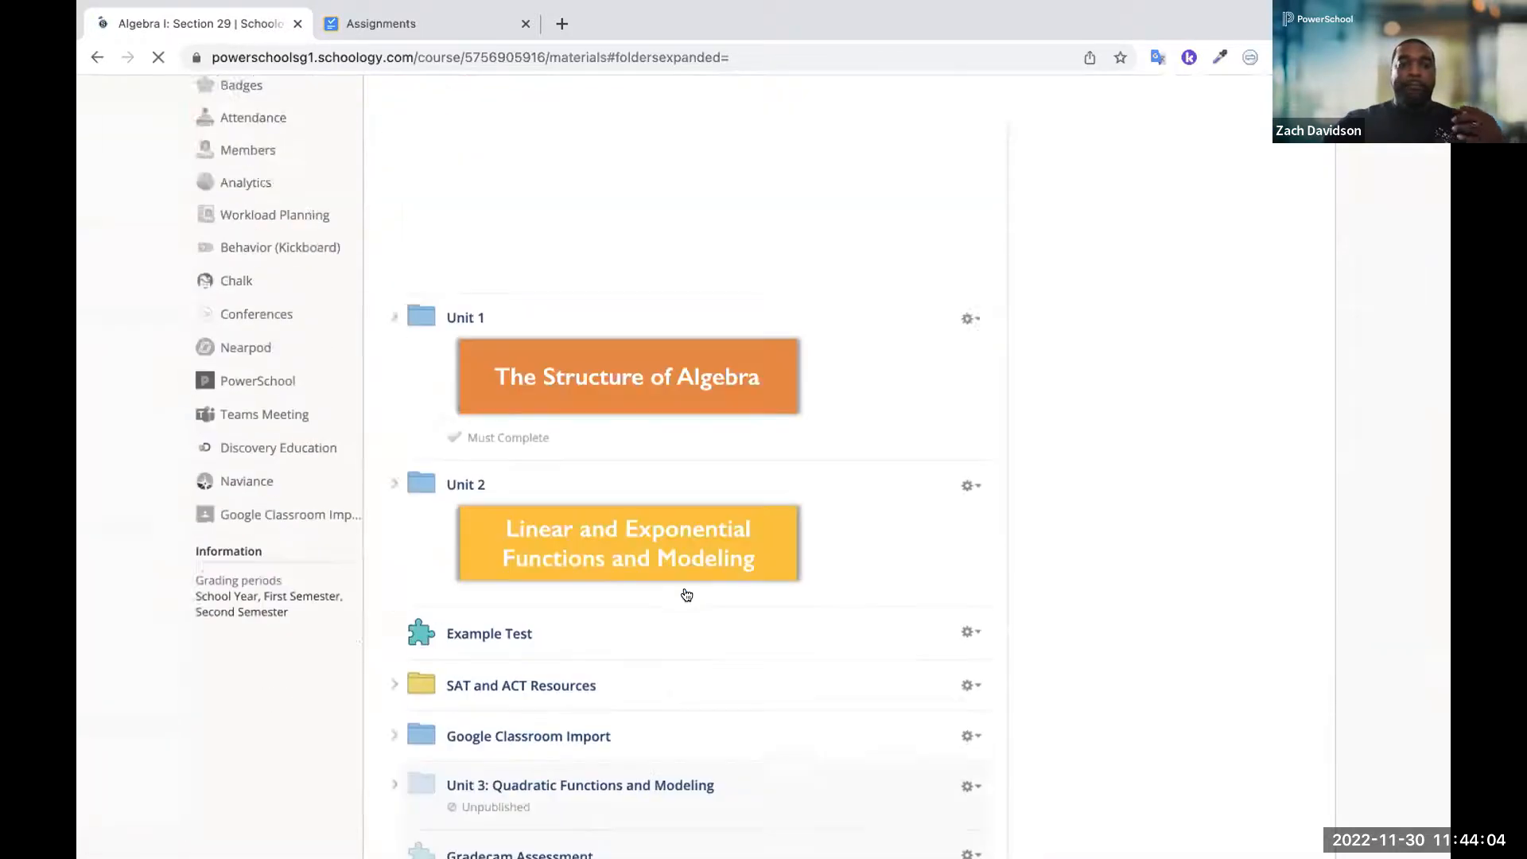
{"action": "scroll", "coordinate": [682, 598], "scroll_direction": "down", "scroll_amount": 2}
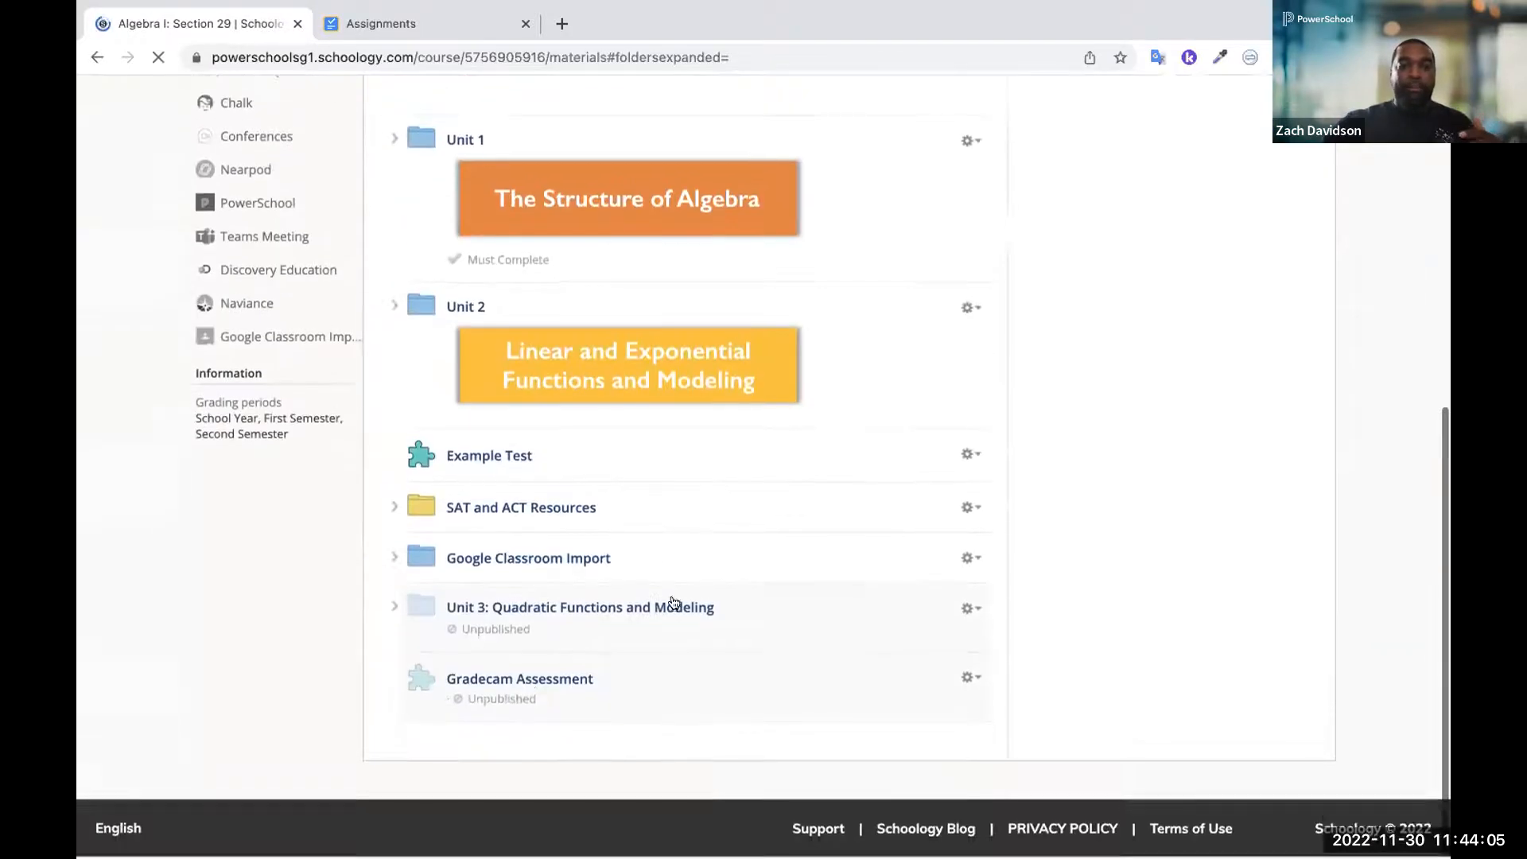
{"action": "left_click", "coordinate": [970, 678]}
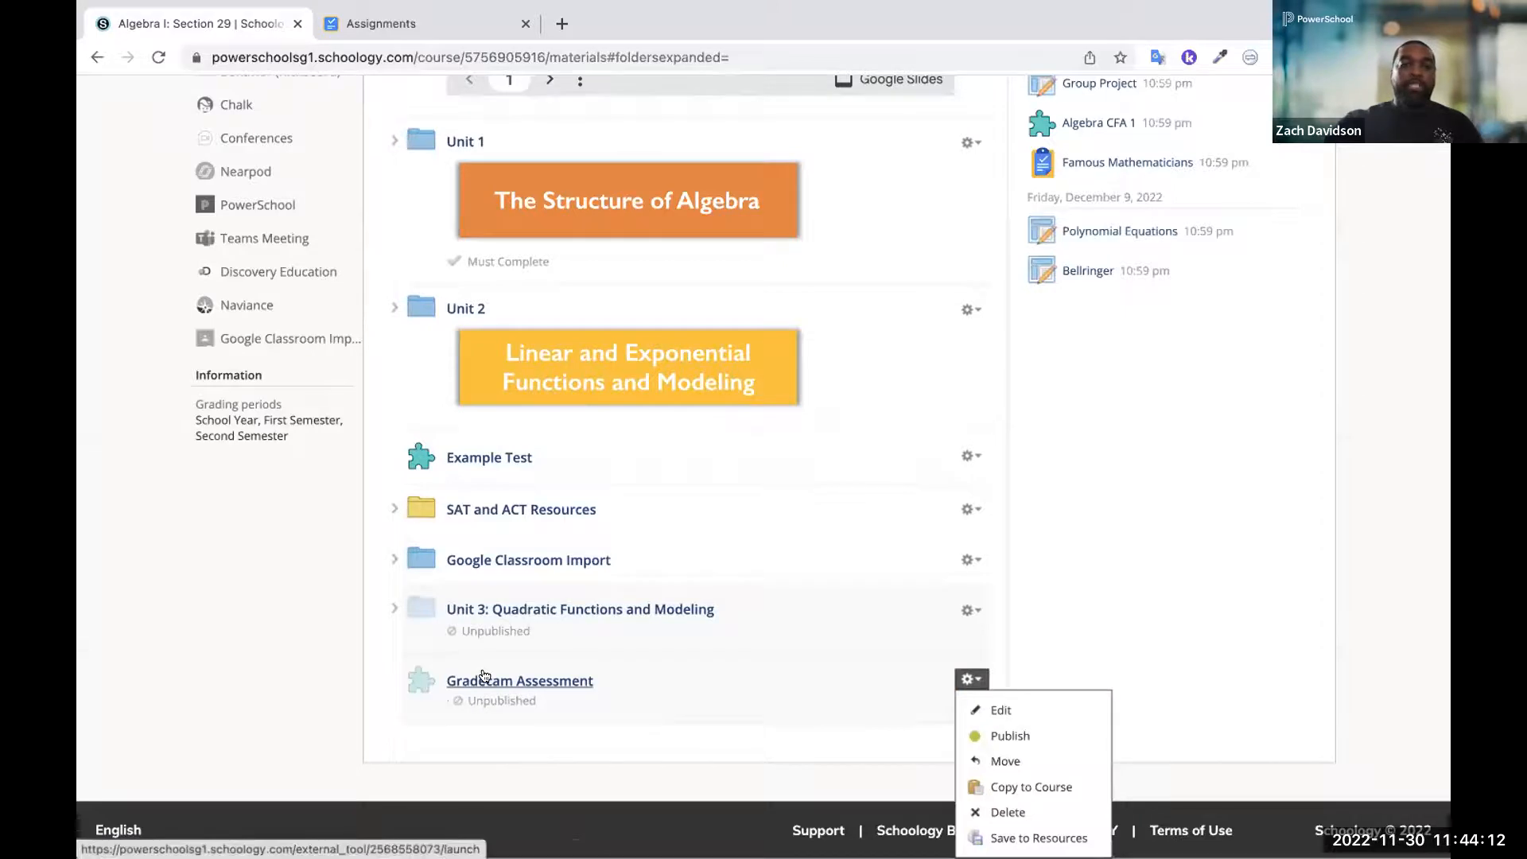
{"action": "left_click_drag", "start_coordinate": [442, 662], "coordinate": [517, 475]}
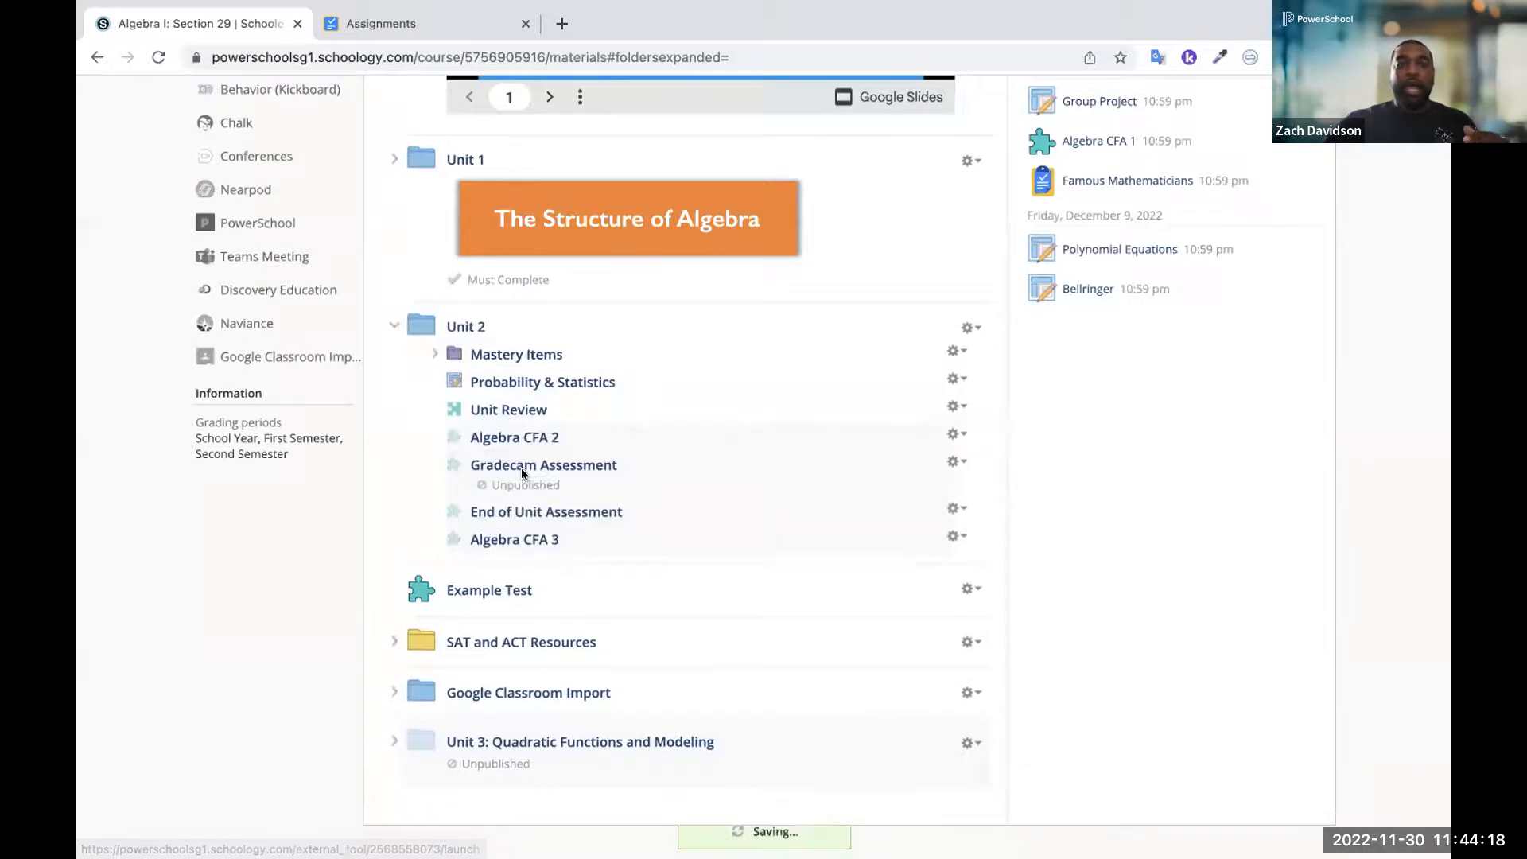
Open Example Test from the course materials and start the test
{"action": "left_click", "coordinate": [488, 591]}
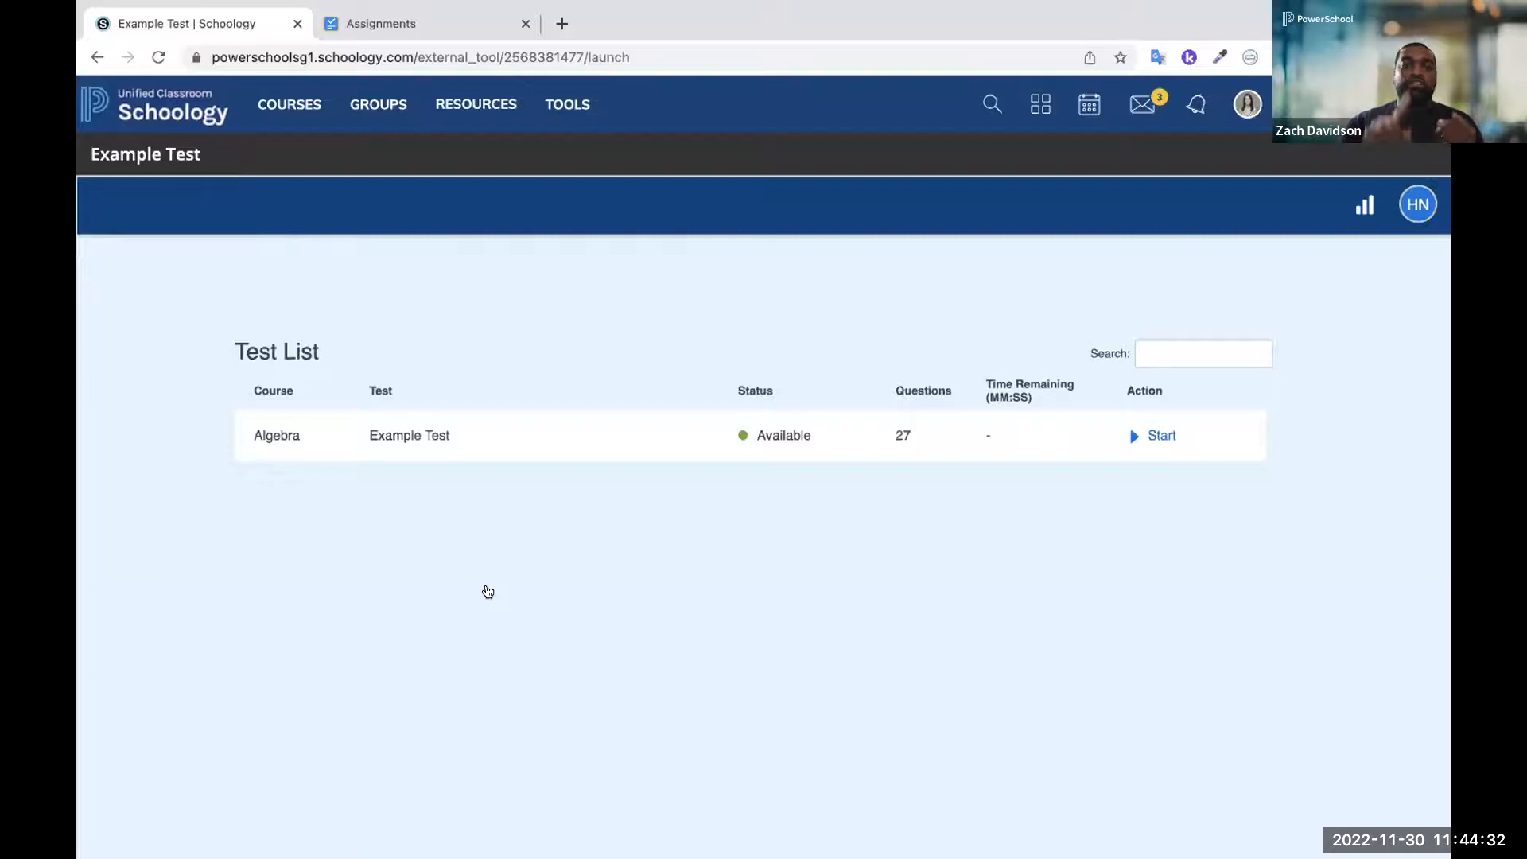
{"action": "left_click", "coordinate": [1130, 437]}
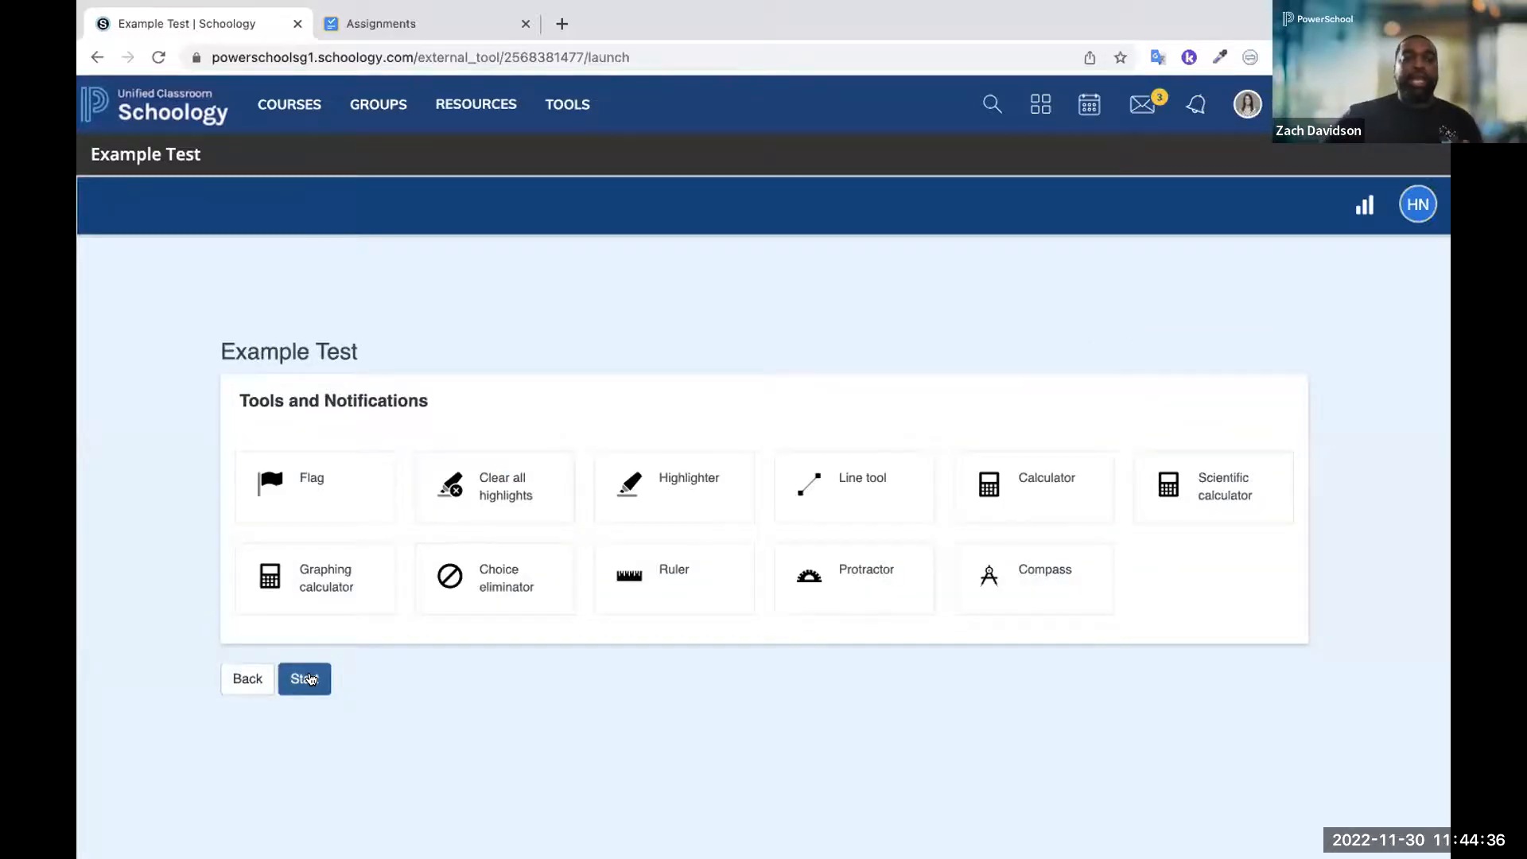
{"action": "left_click", "coordinate": [310, 678]}
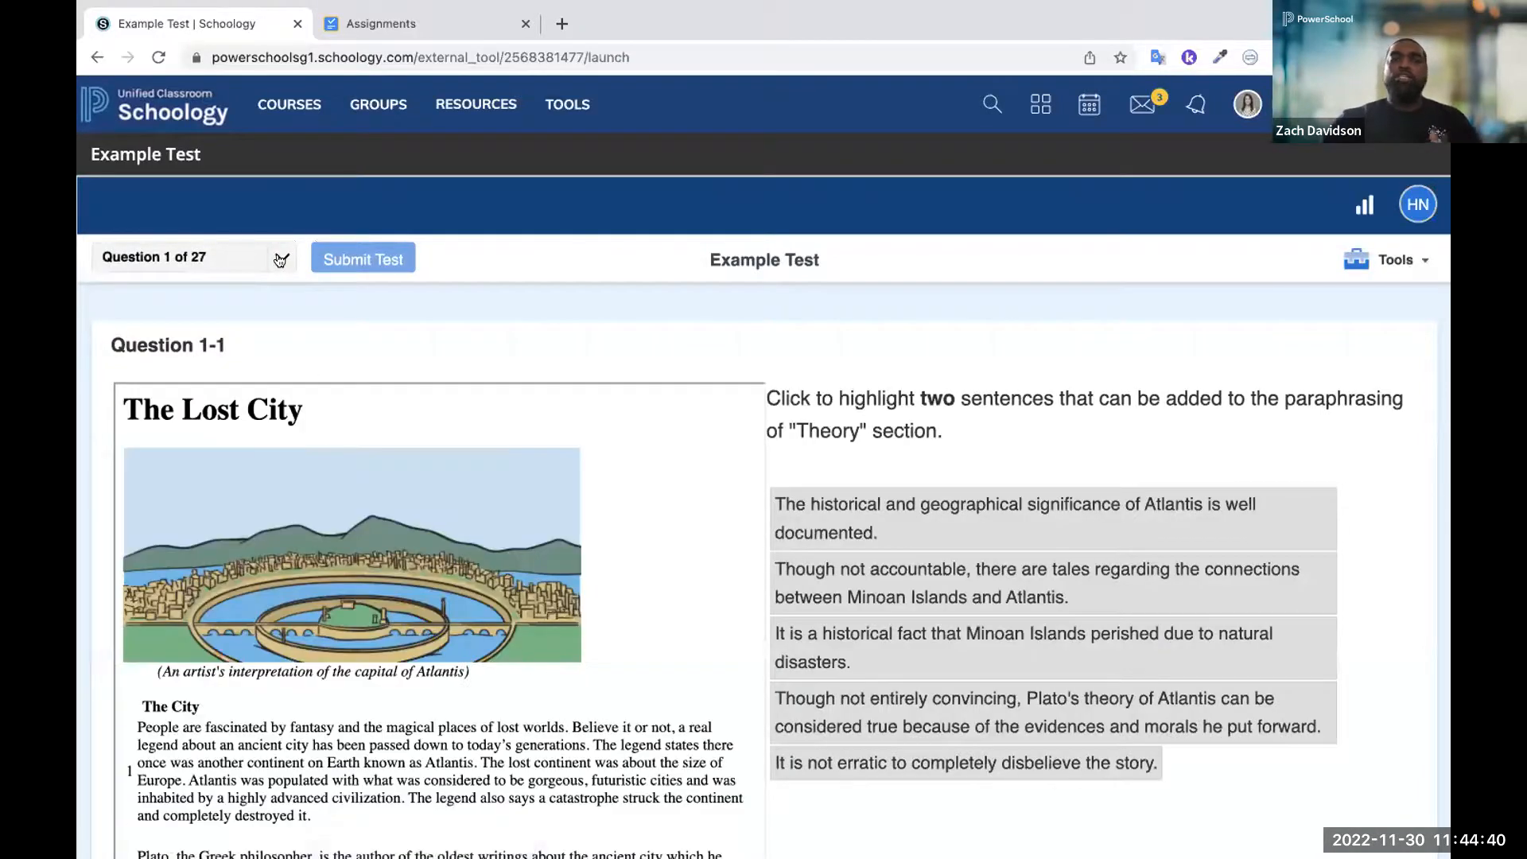
In Question 1-1, highlight the answer sentence about Plato's theory of Atlantis and look over the Lost City passage
{"action": "left_click", "coordinate": [280, 259]}
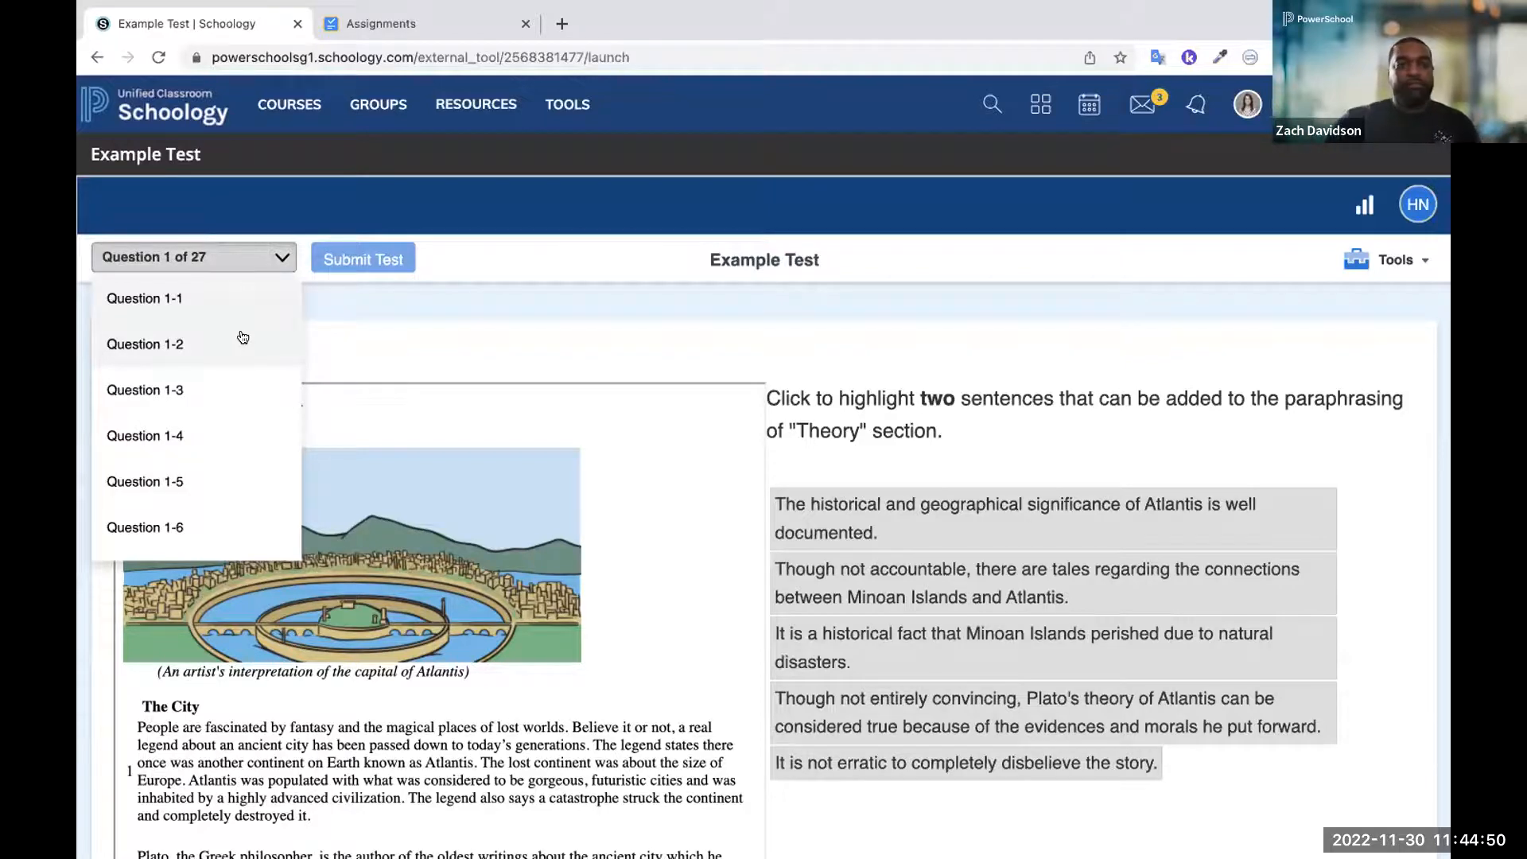
{"action": "left_click", "coordinate": [822, 360]}
{"action": "scroll", "coordinate": [822, 354], "scroll_direction": "down", "scroll_amount": 3}
{"action": "left_click", "coordinate": [825, 352]}
{"action": "left_click_drag", "start_coordinate": [881, 392], "coordinate": [872, 487]}
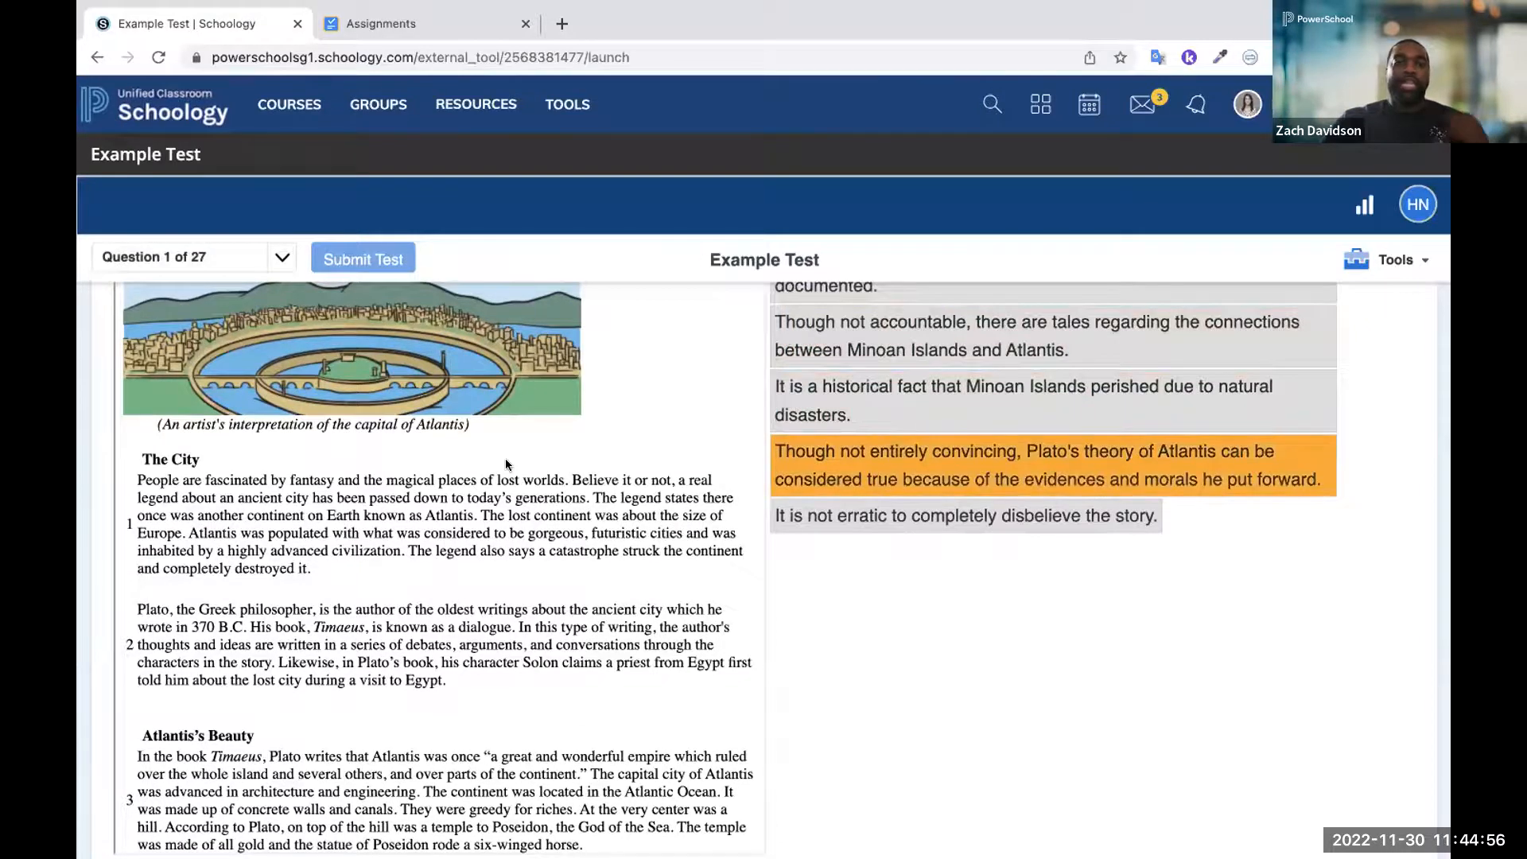
{"action": "scroll", "coordinate": [504, 458], "scroll_direction": "up", "scroll_amount": 2}
{"action": "scroll", "coordinate": [504, 461], "scroll_direction": "up", "scroll_amount": 1}
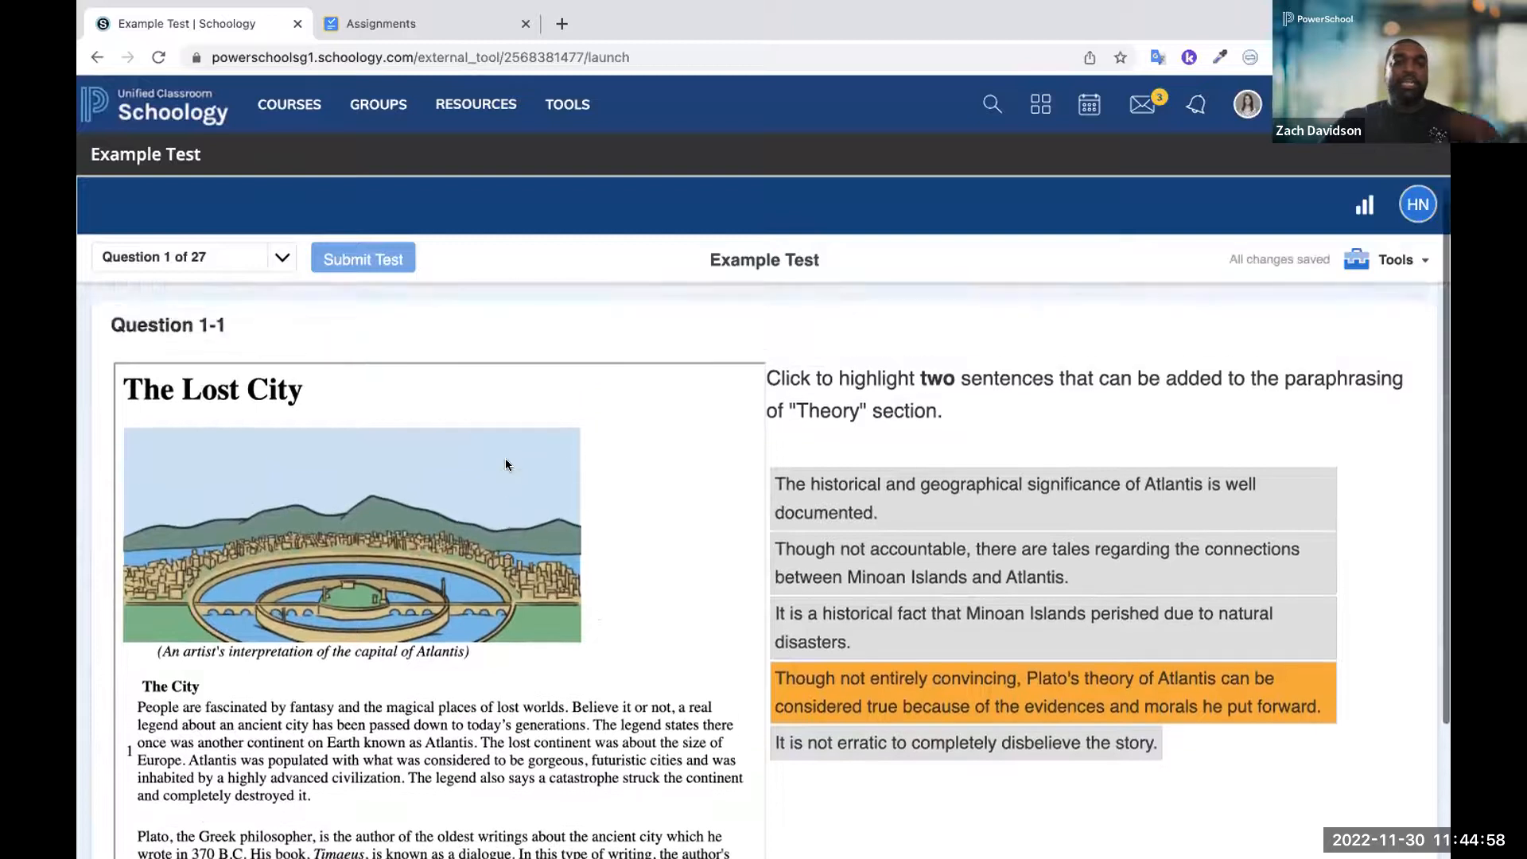
Go to Question 1-2 and view its true-or-false table about the globe
{"action": "left_click", "coordinate": [230, 257]}
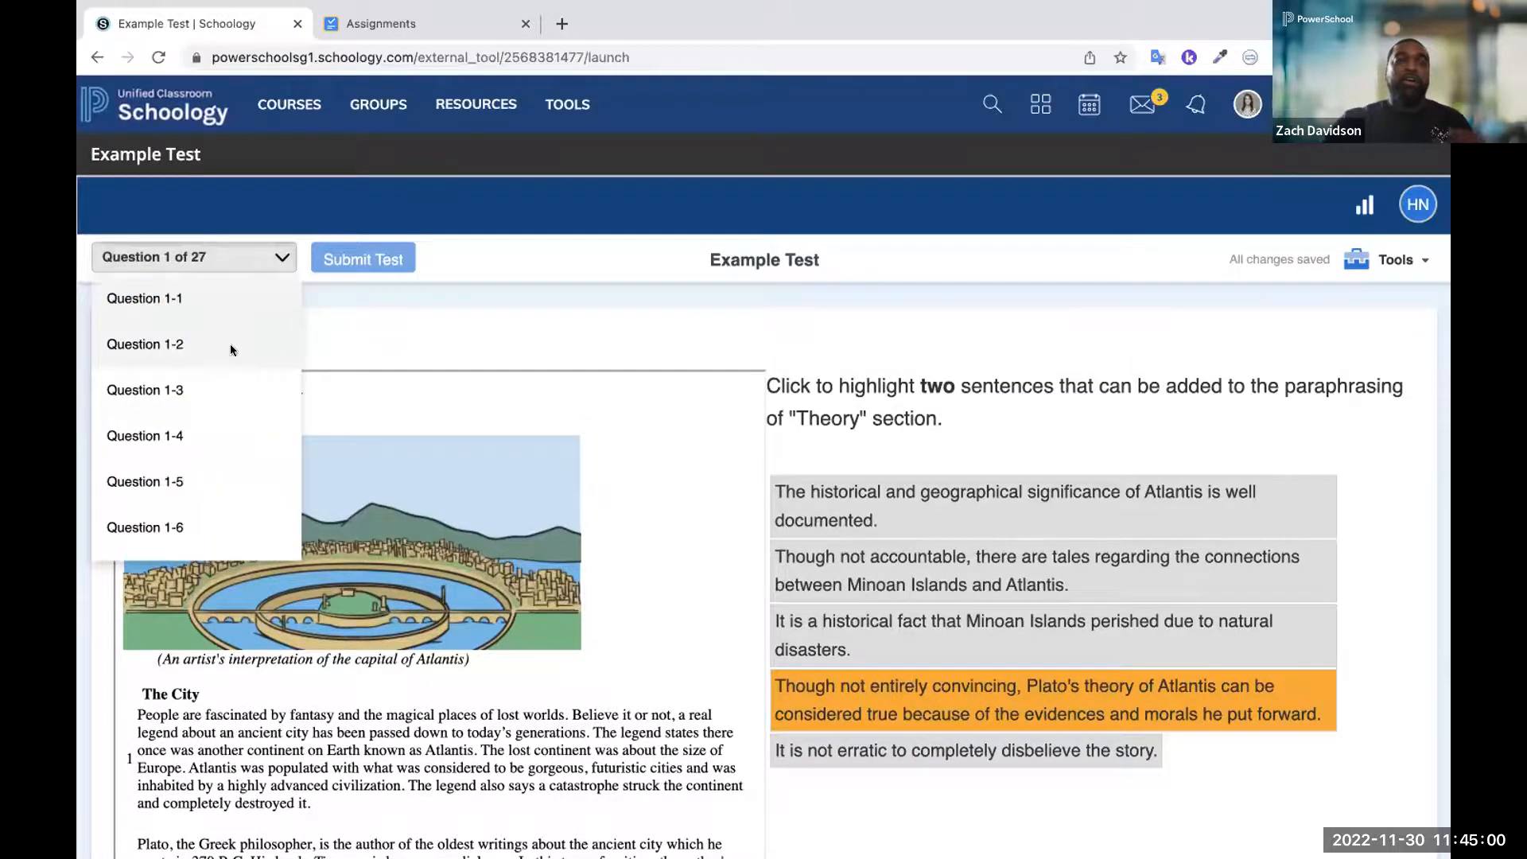
{"action": "left_click", "coordinate": [230, 344]}
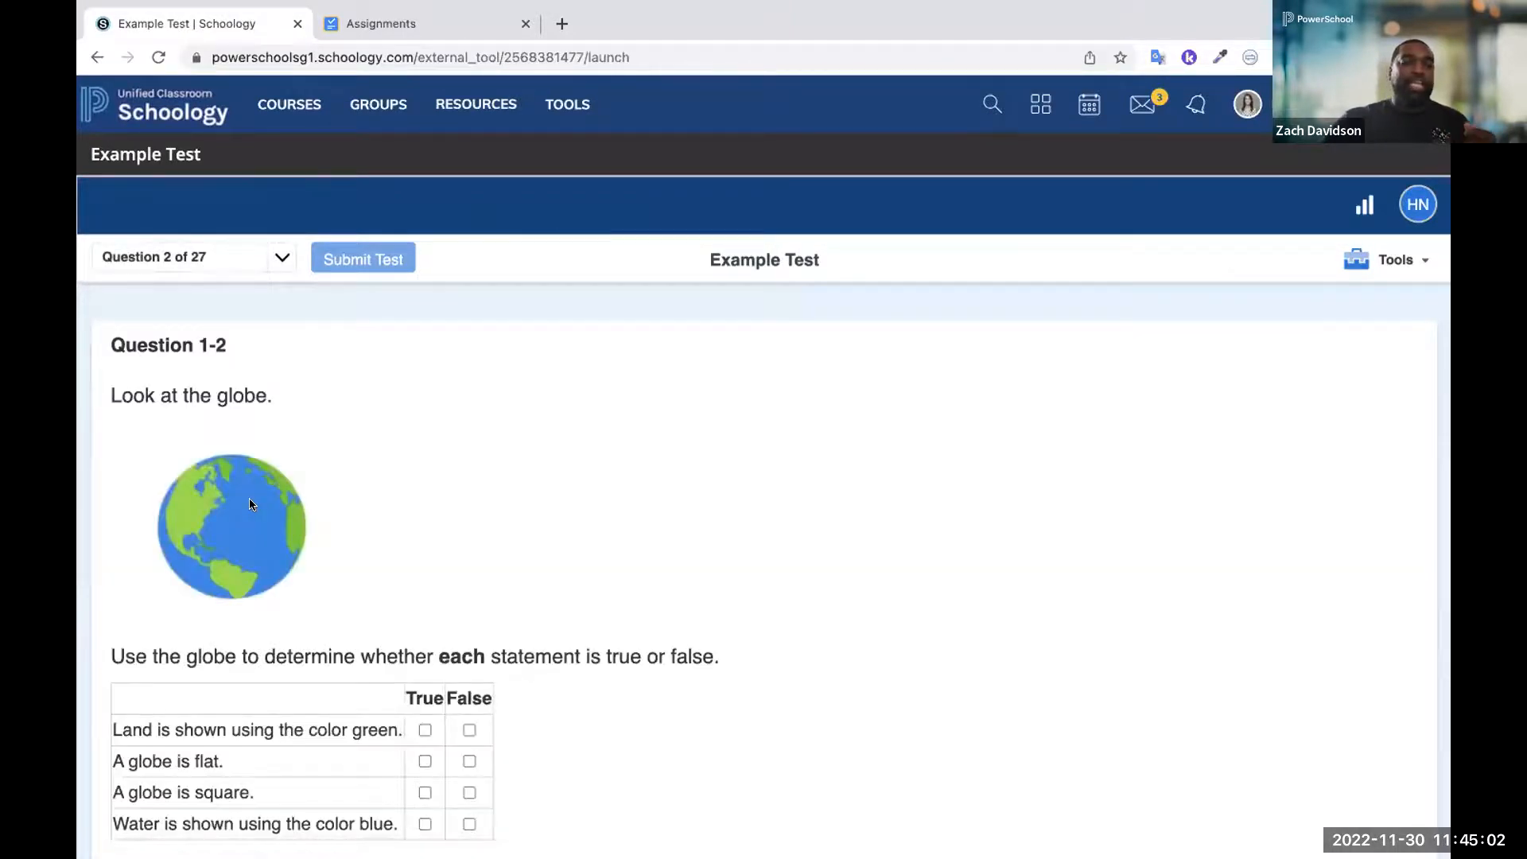
{"action": "scroll", "coordinate": [250, 504], "scroll_direction": "down", "scroll_amount": 1}
Go to Question 1-3 and graph a line through the points (8, 3) and (3, 8)
{"action": "left_click", "coordinate": [278, 253]}
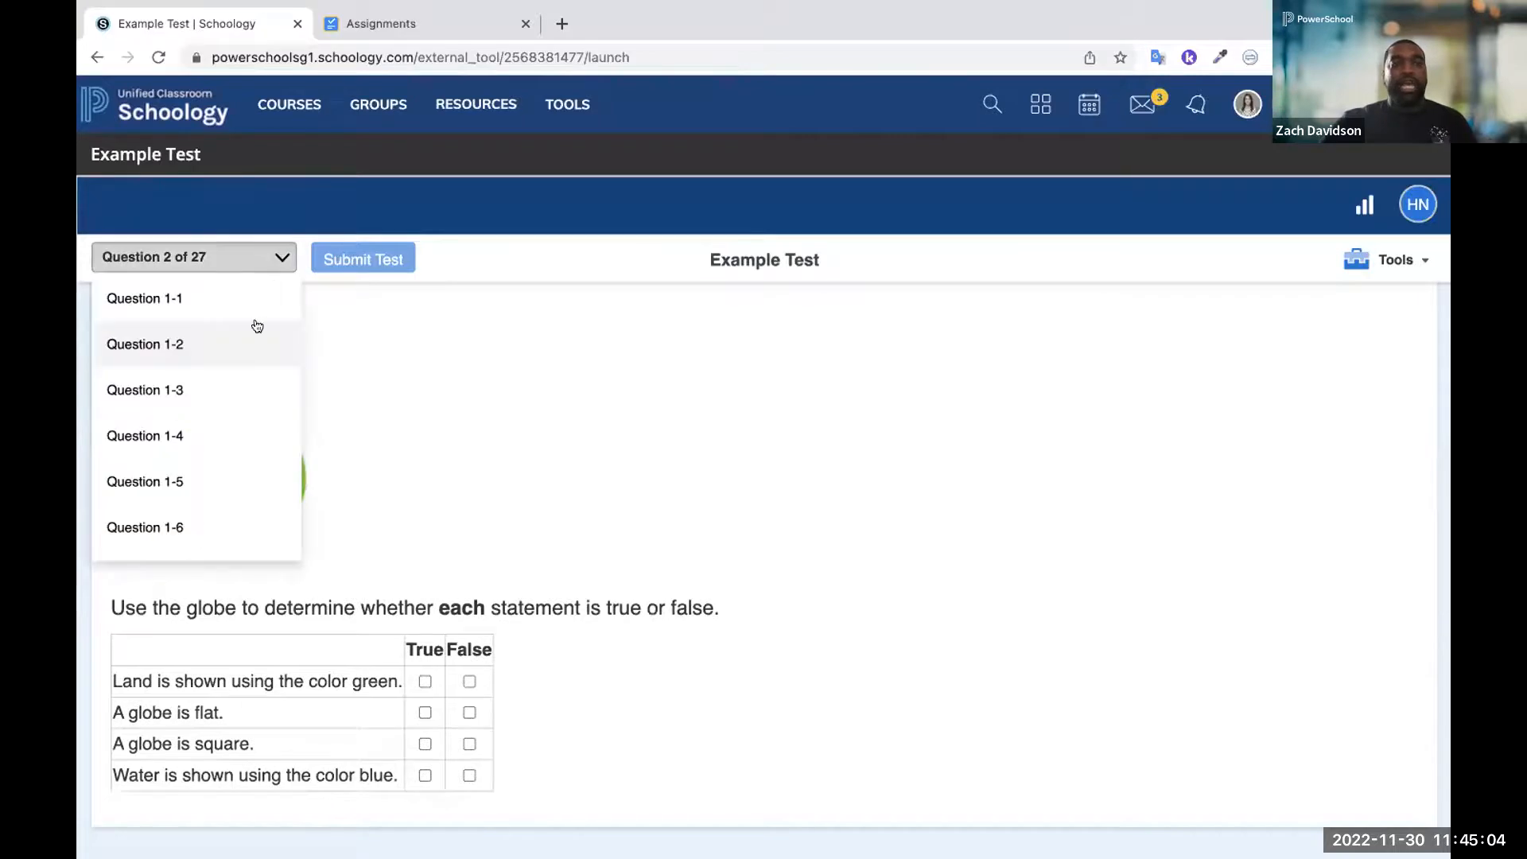
{"action": "left_click", "coordinate": [222, 395]}
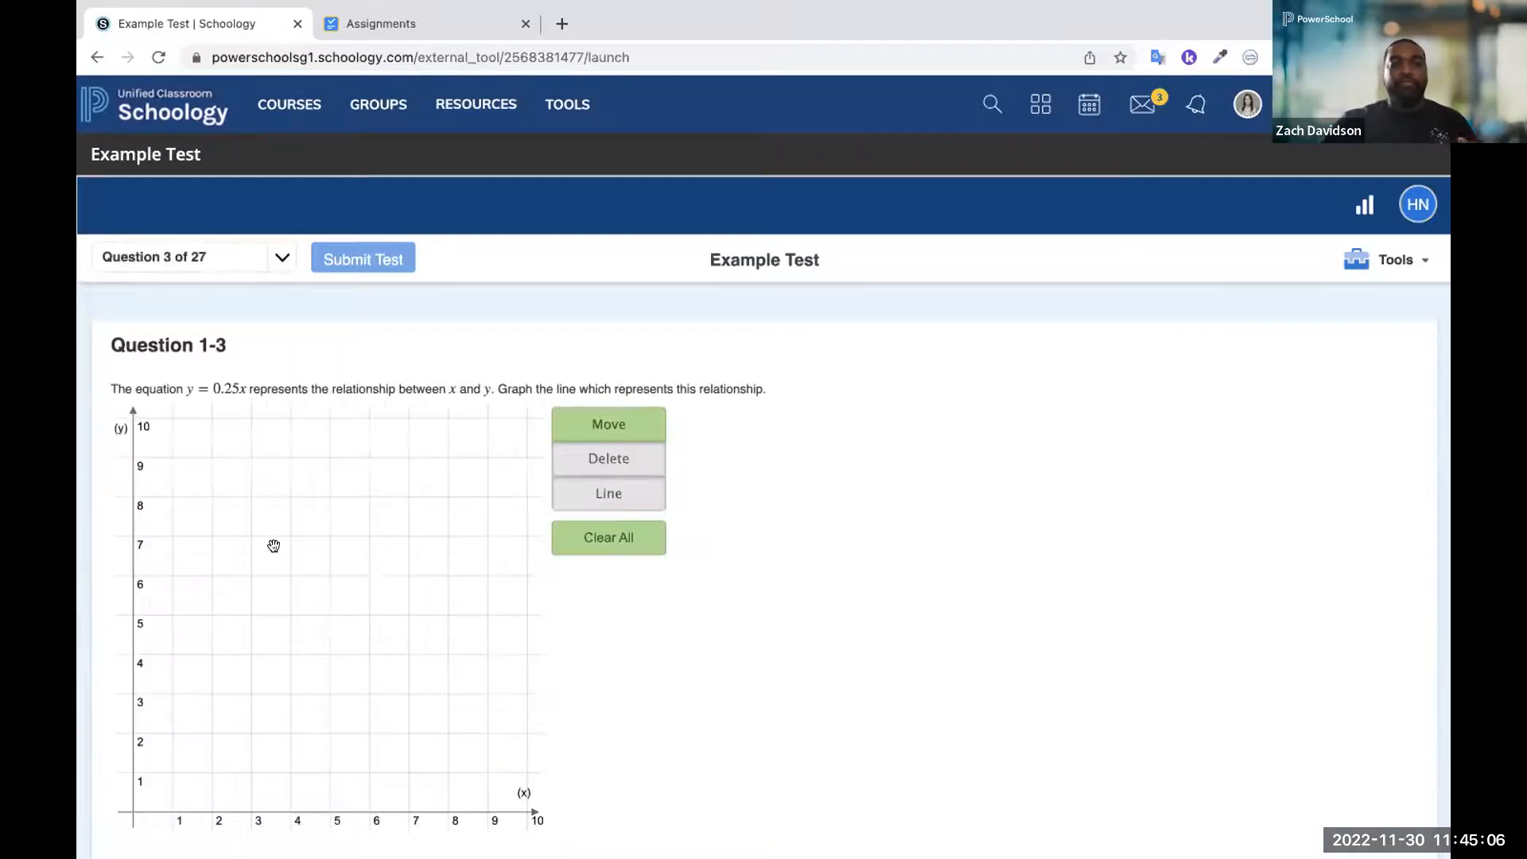
{"action": "left_click", "coordinate": [576, 503]}
{"action": "left_click", "coordinate": [448, 693]}
{"action": "left_click", "coordinate": [249, 492]}
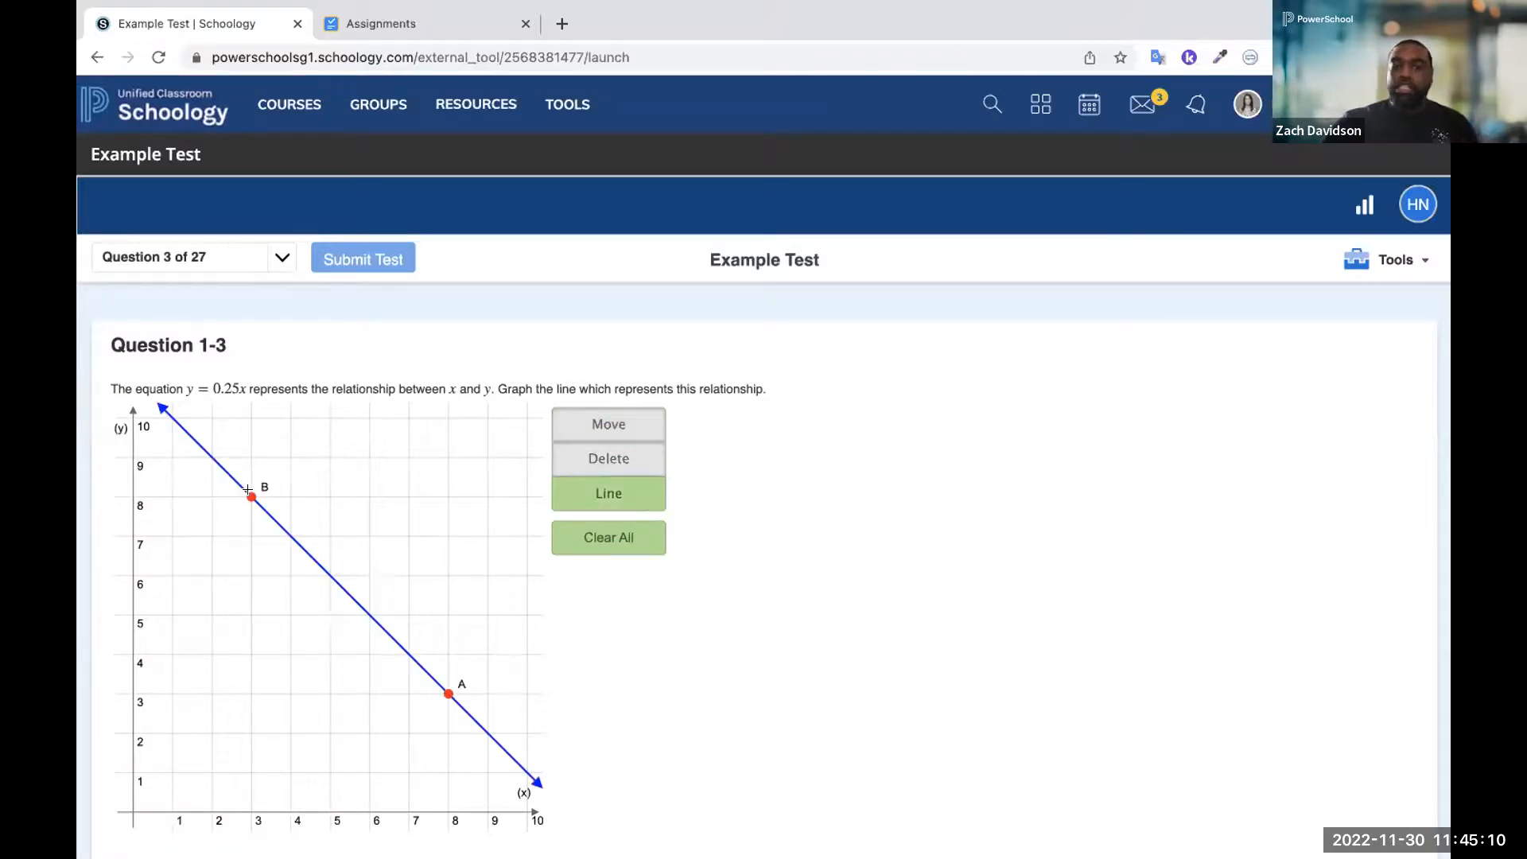
View Question 1-4, and reorder the recipe details in Question 1-5 so vanilla and chocolate chips come first, wax paper fourth and oats last
{"action": "left_click", "coordinate": [259, 263]}
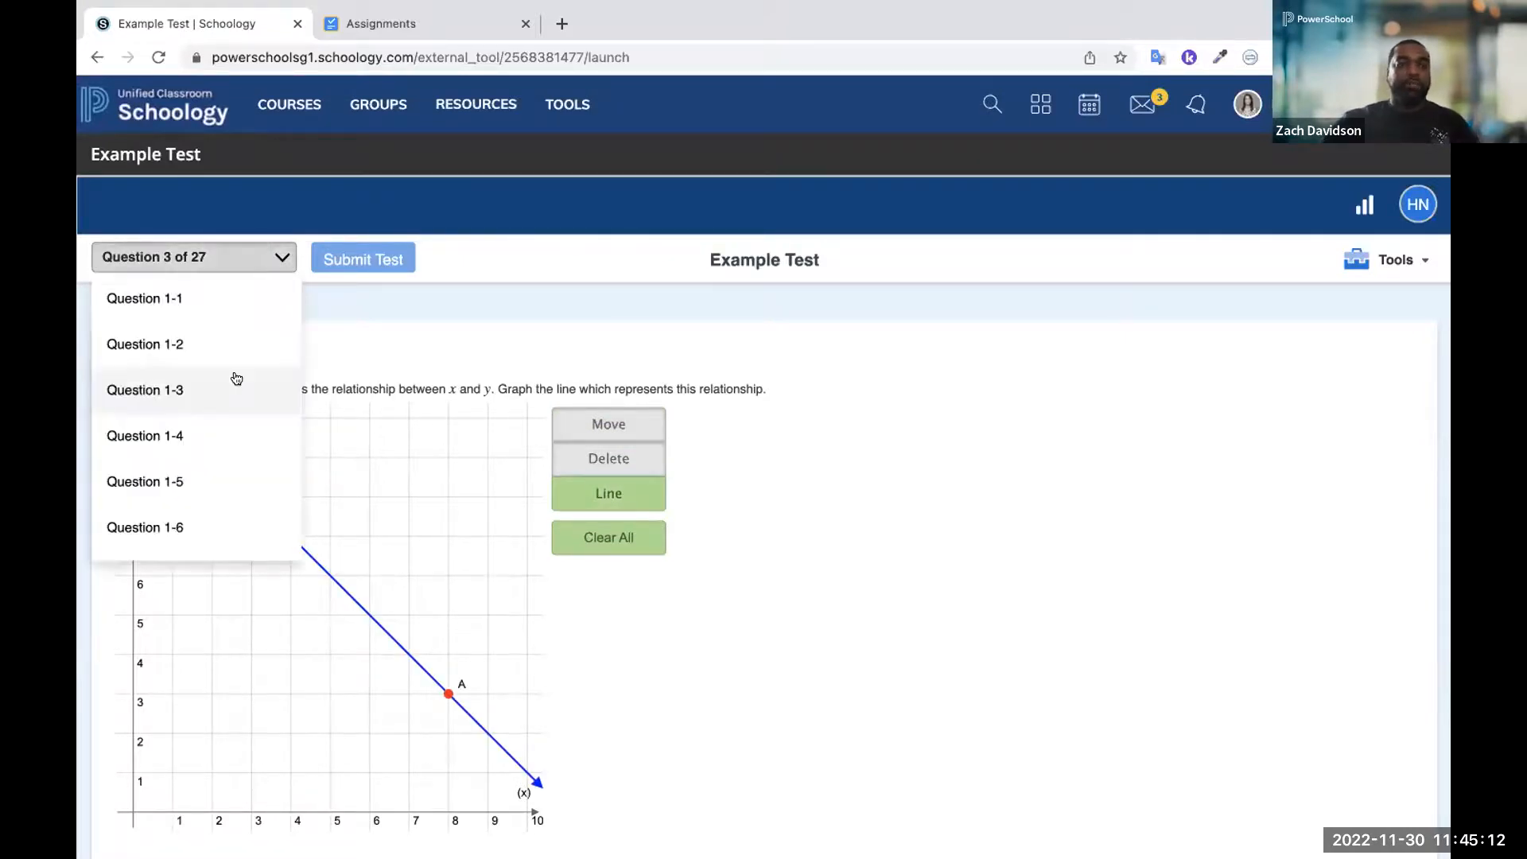
{"action": "left_click", "coordinate": [201, 430]}
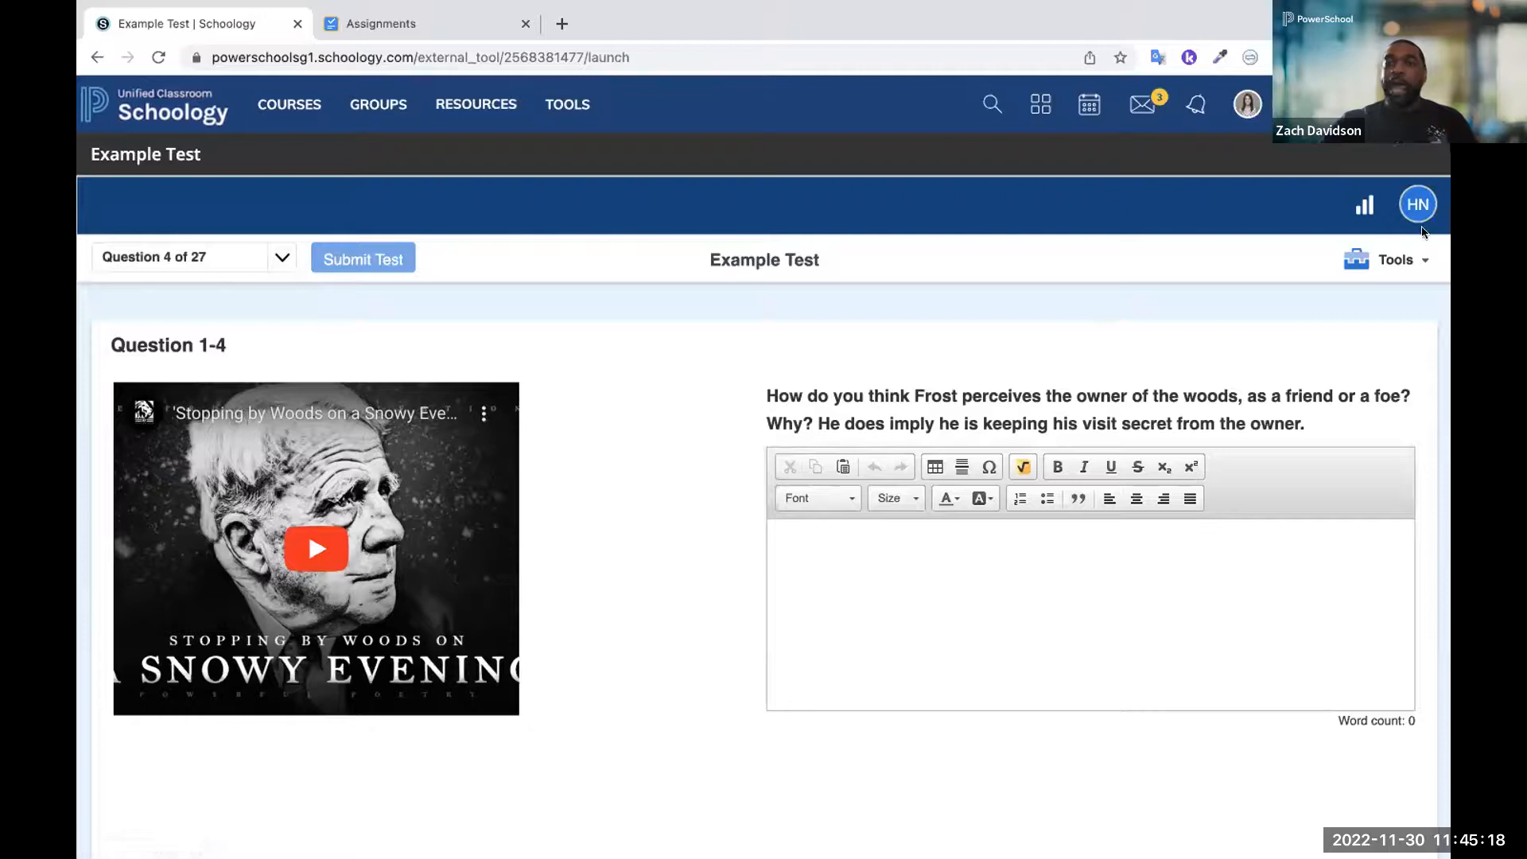
{"action": "left_click", "coordinate": [227, 257]}
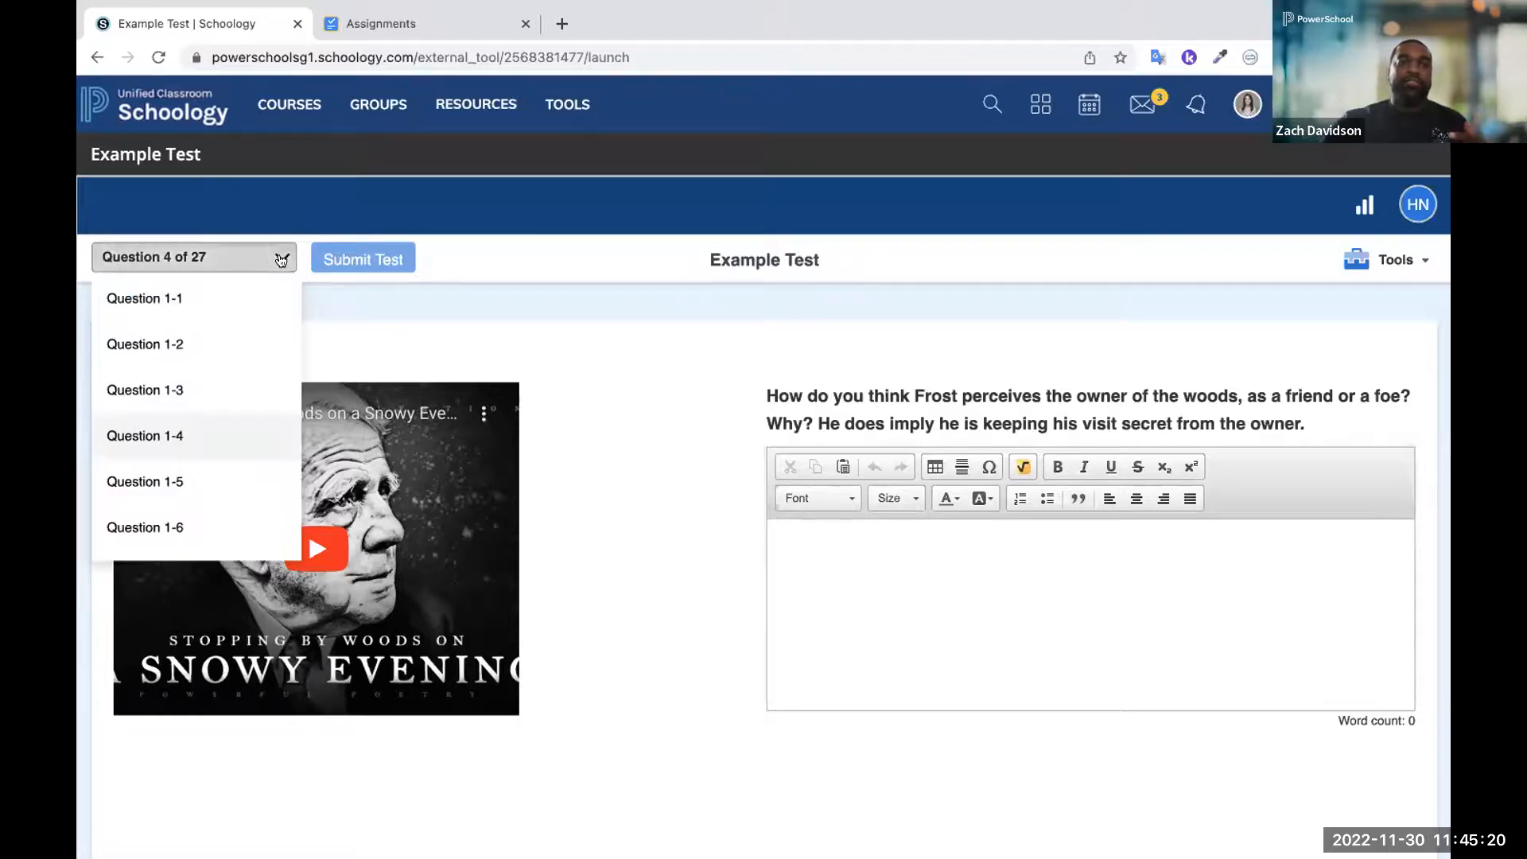
{"action": "left_click", "coordinate": [196, 488]}
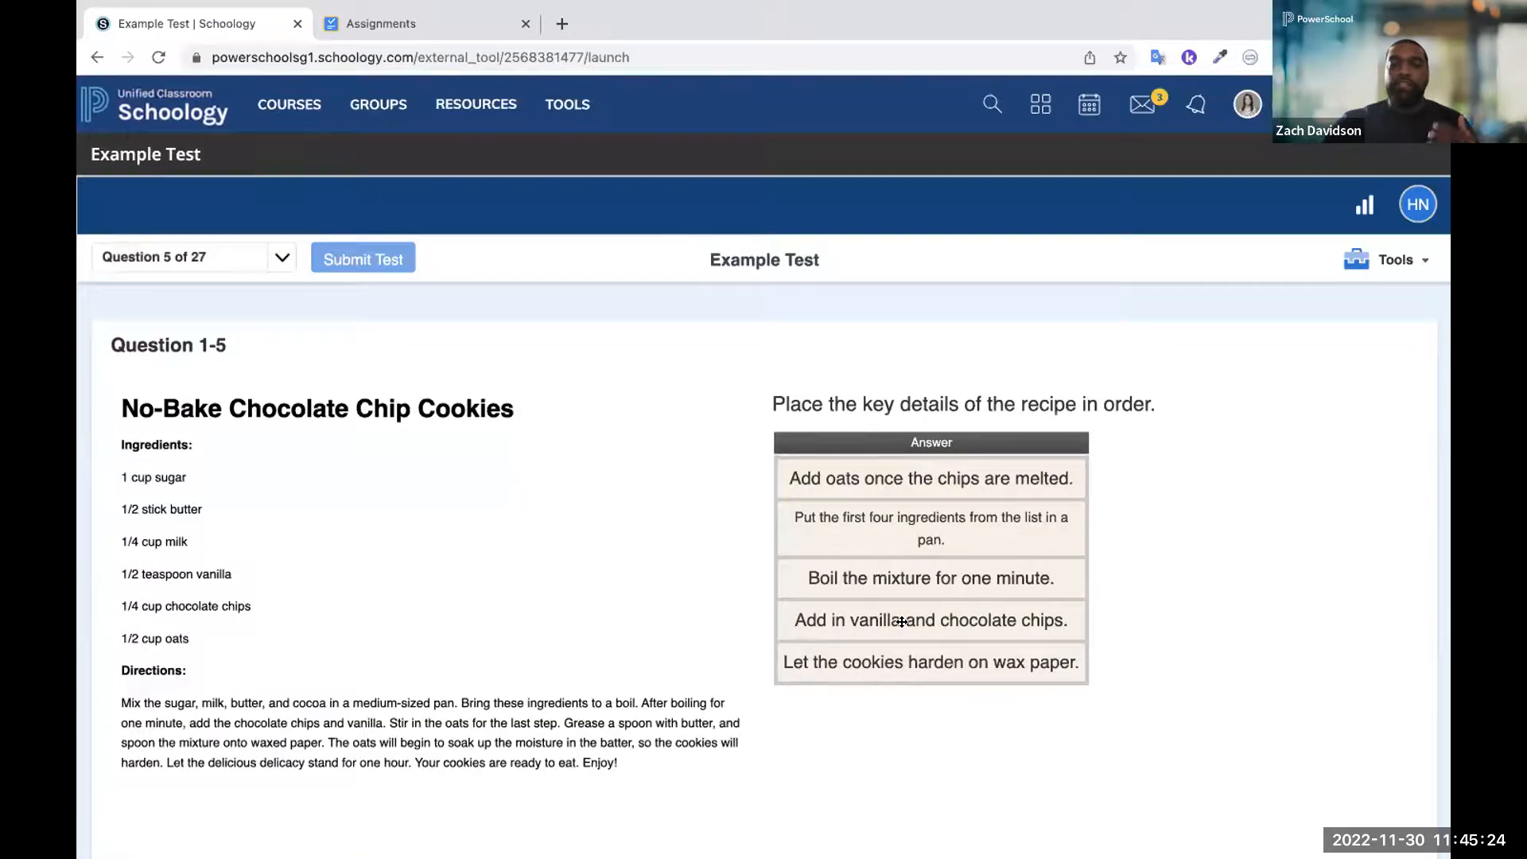
{"action": "left_click_drag", "start_coordinate": [899, 619], "coordinate": [871, 672]}
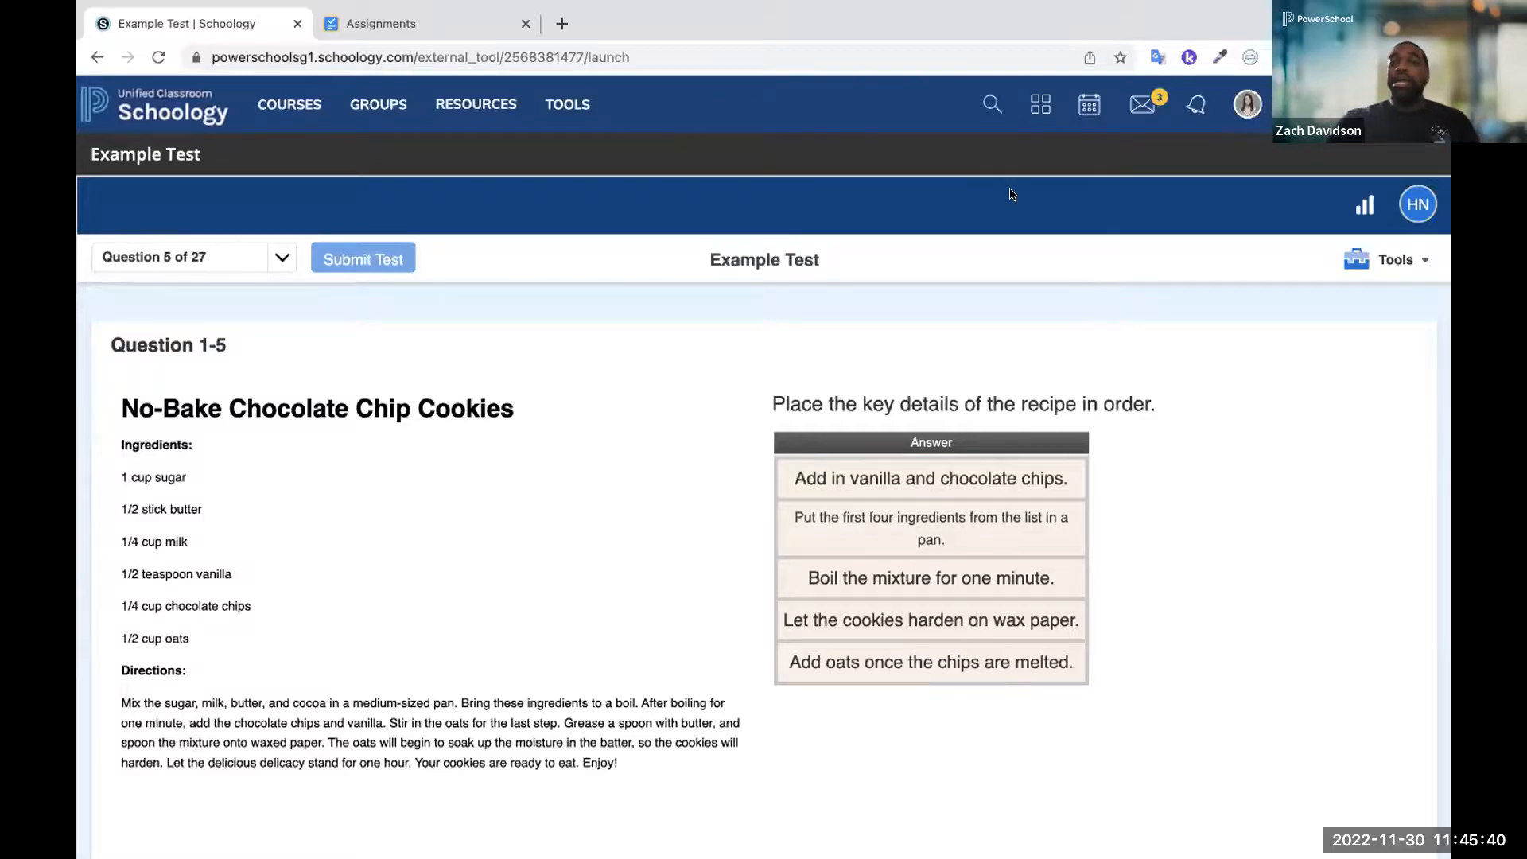
Show the student tools available in the test and return to the Algebra I: Section 29 course materials
{"action": "left_click", "coordinate": [1376, 260]}
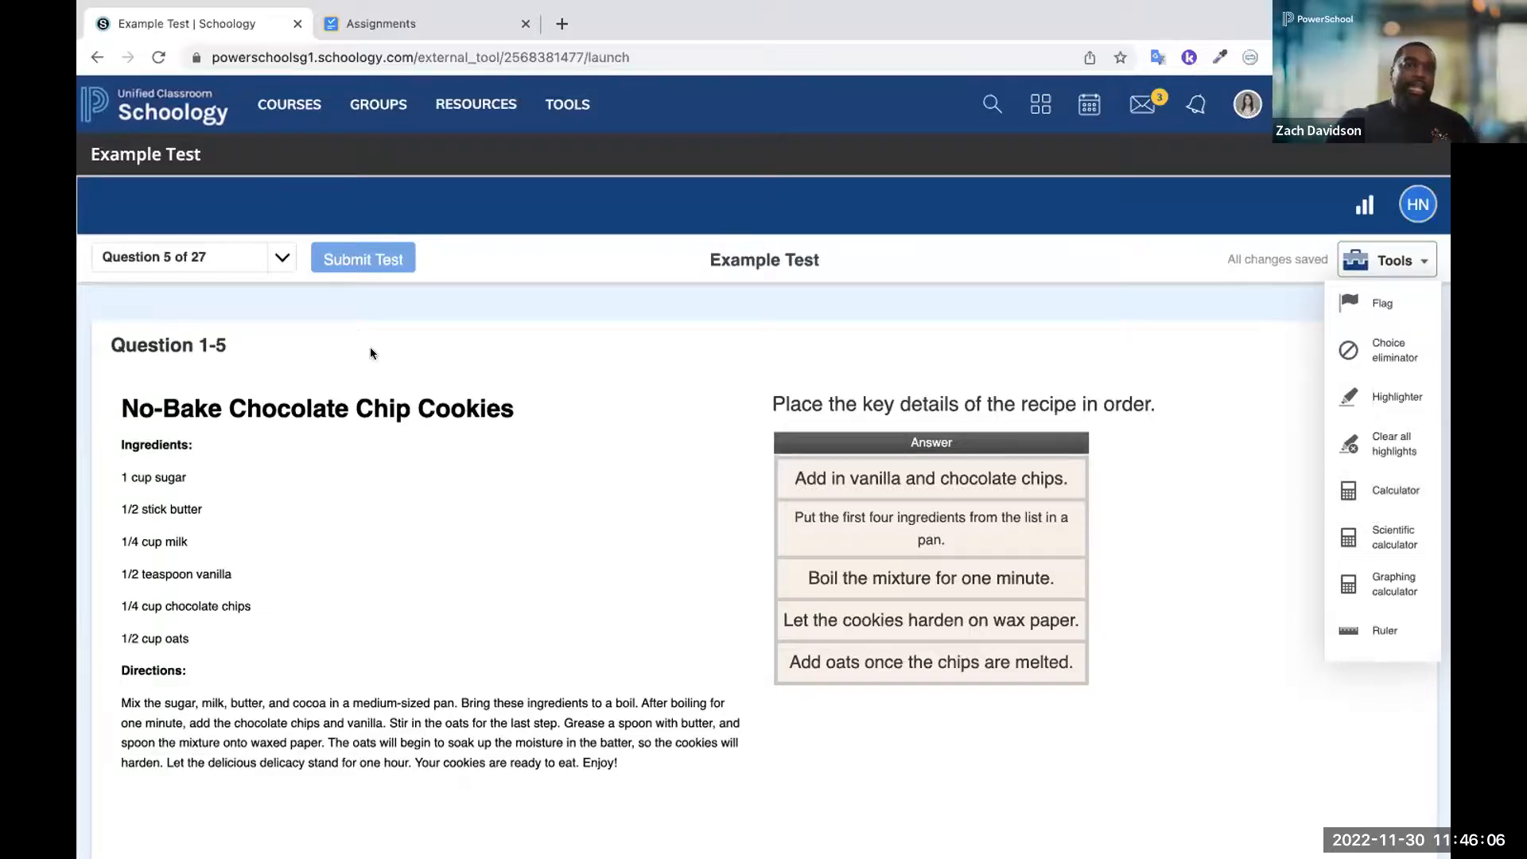
{"action": "left_click", "coordinate": [294, 119]}
{"action": "left_click", "coordinate": [289, 313]}
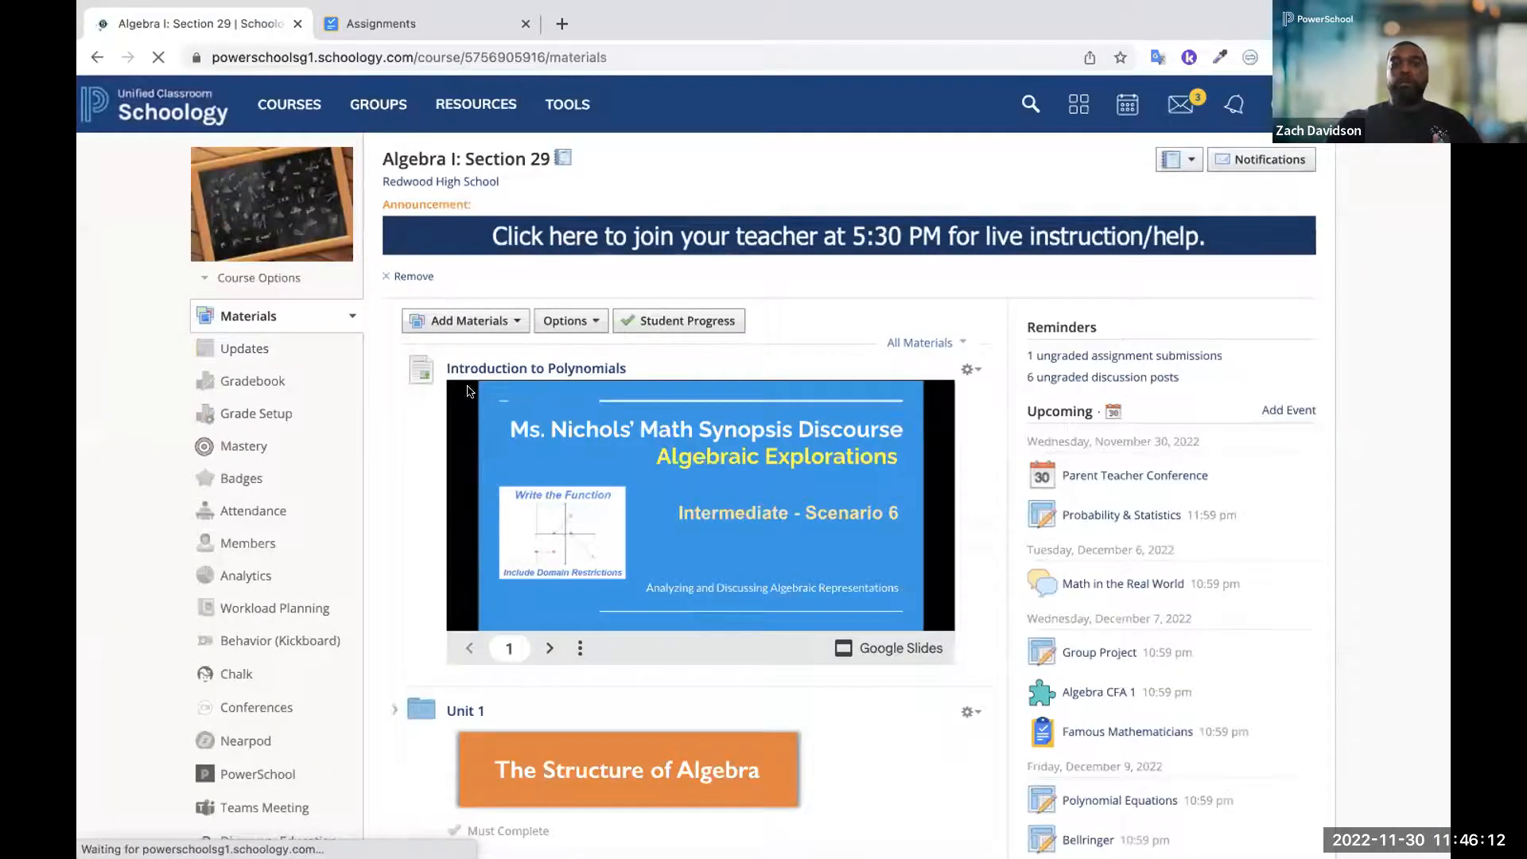
Open the SAT and ACT Resources folder in the course materials and view its Horizon ACT Math Content subfolder
{"action": "scroll", "coordinate": [445, 617], "scroll_direction": "down", "scroll_amount": 3}
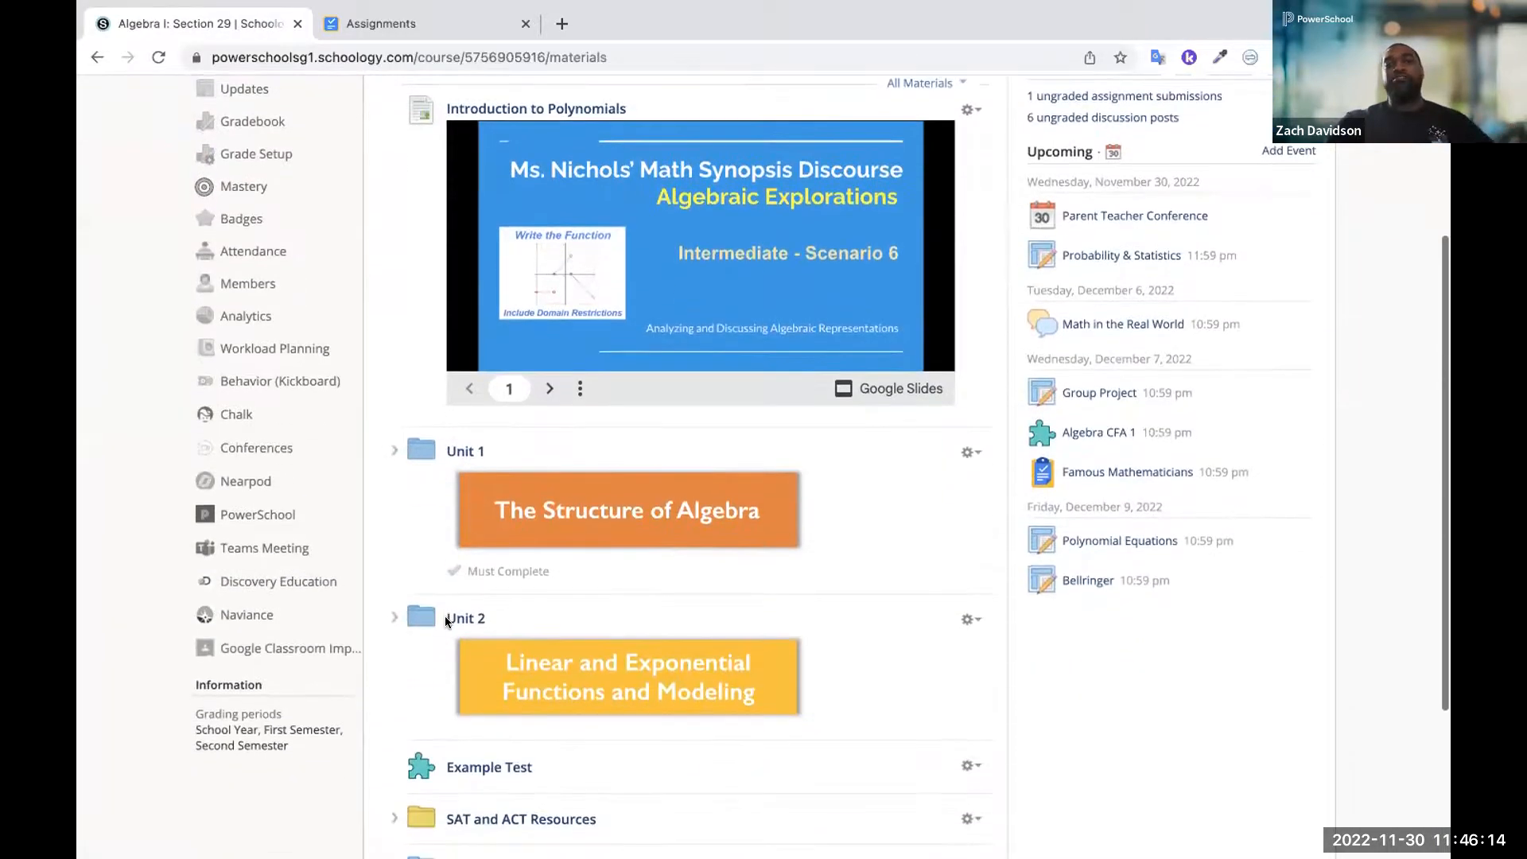
{"action": "scroll", "coordinate": [436, 650], "scroll_direction": "down", "scroll_amount": 1}
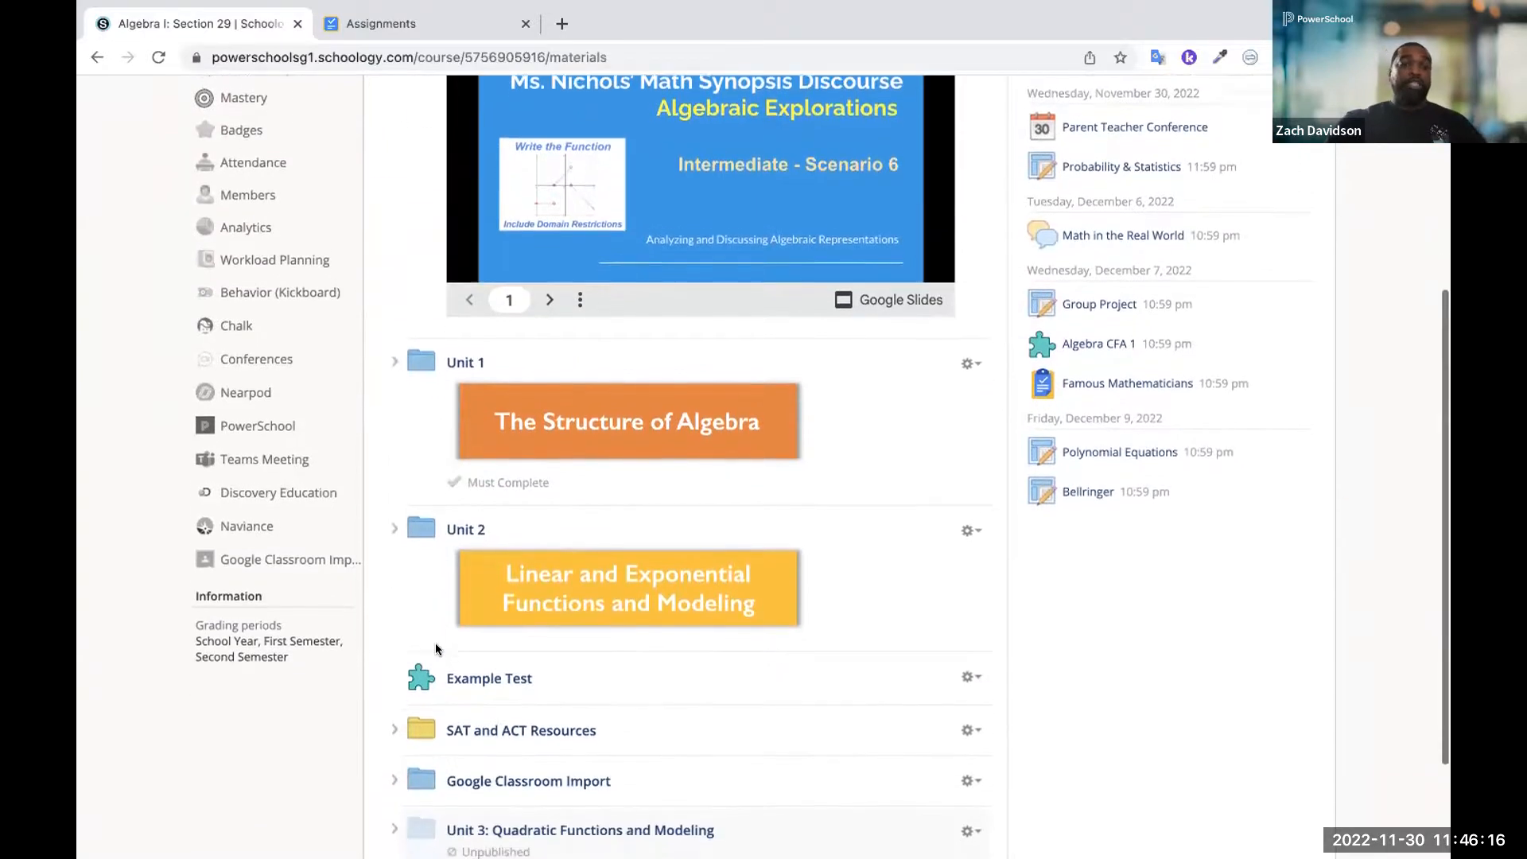
{"action": "scroll", "coordinate": [436, 642], "scroll_direction": "down", "scroll_amount": 1}
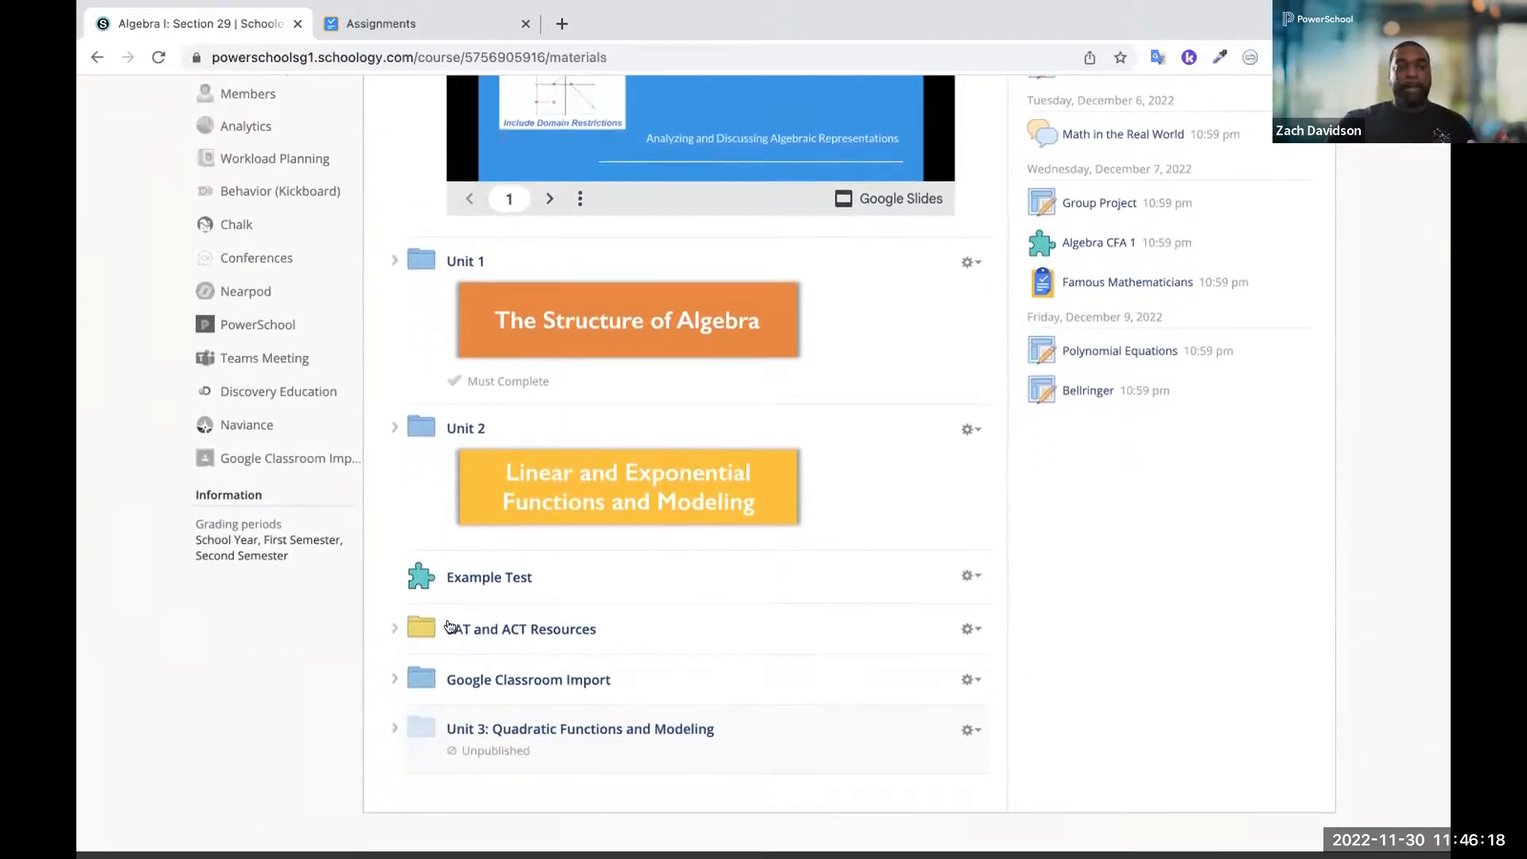
{"action": "left_click", "coordinate": [459, 627]}
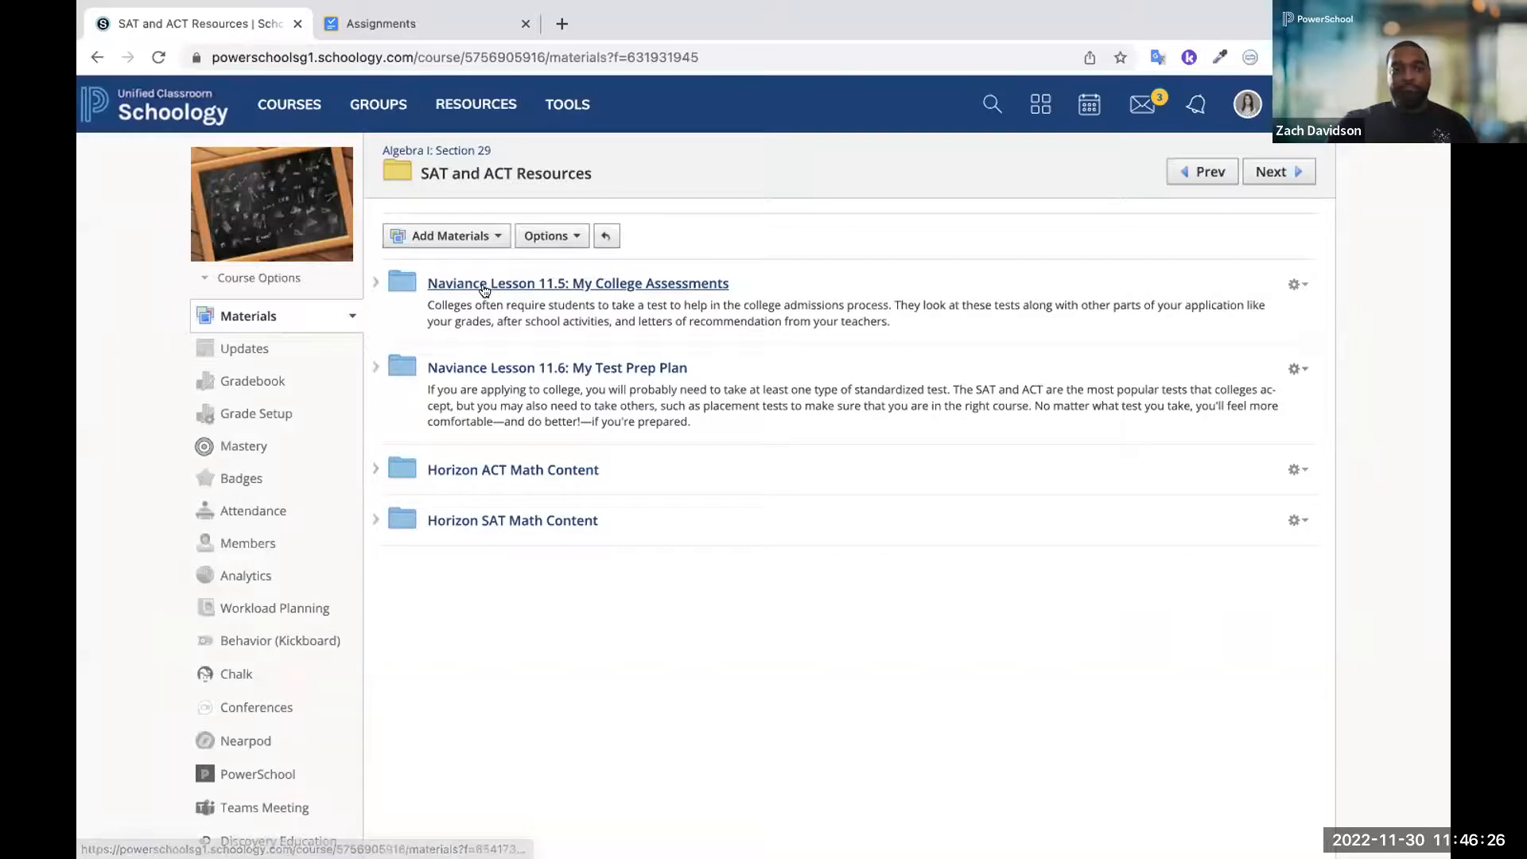
{"action": "left_click_drag", "start_coordinate": [479, 291], "coordinate": [459, 471]}
{"action": "left_click", "coordinate": [458, 471]}
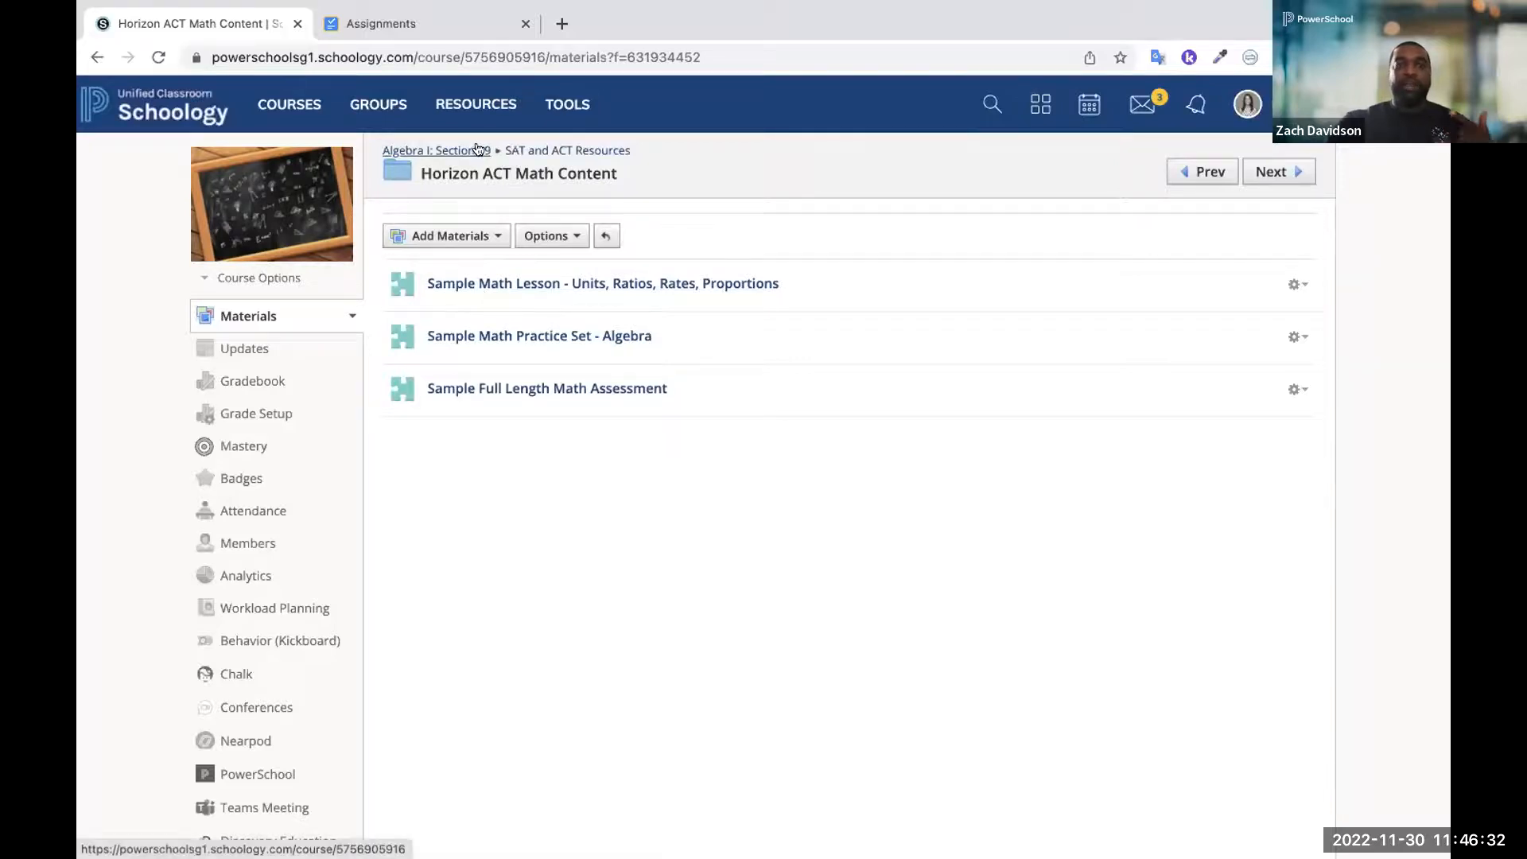
In Horizon SAT Math Content, preview Sample Math Lesson - Heart of Algebra - Linear Equations through slide 3, and exit the preview
{"action": "left_click", "coordinate": [520, 152]}
{"action": "left_click", "coordinate": [446, 520]}
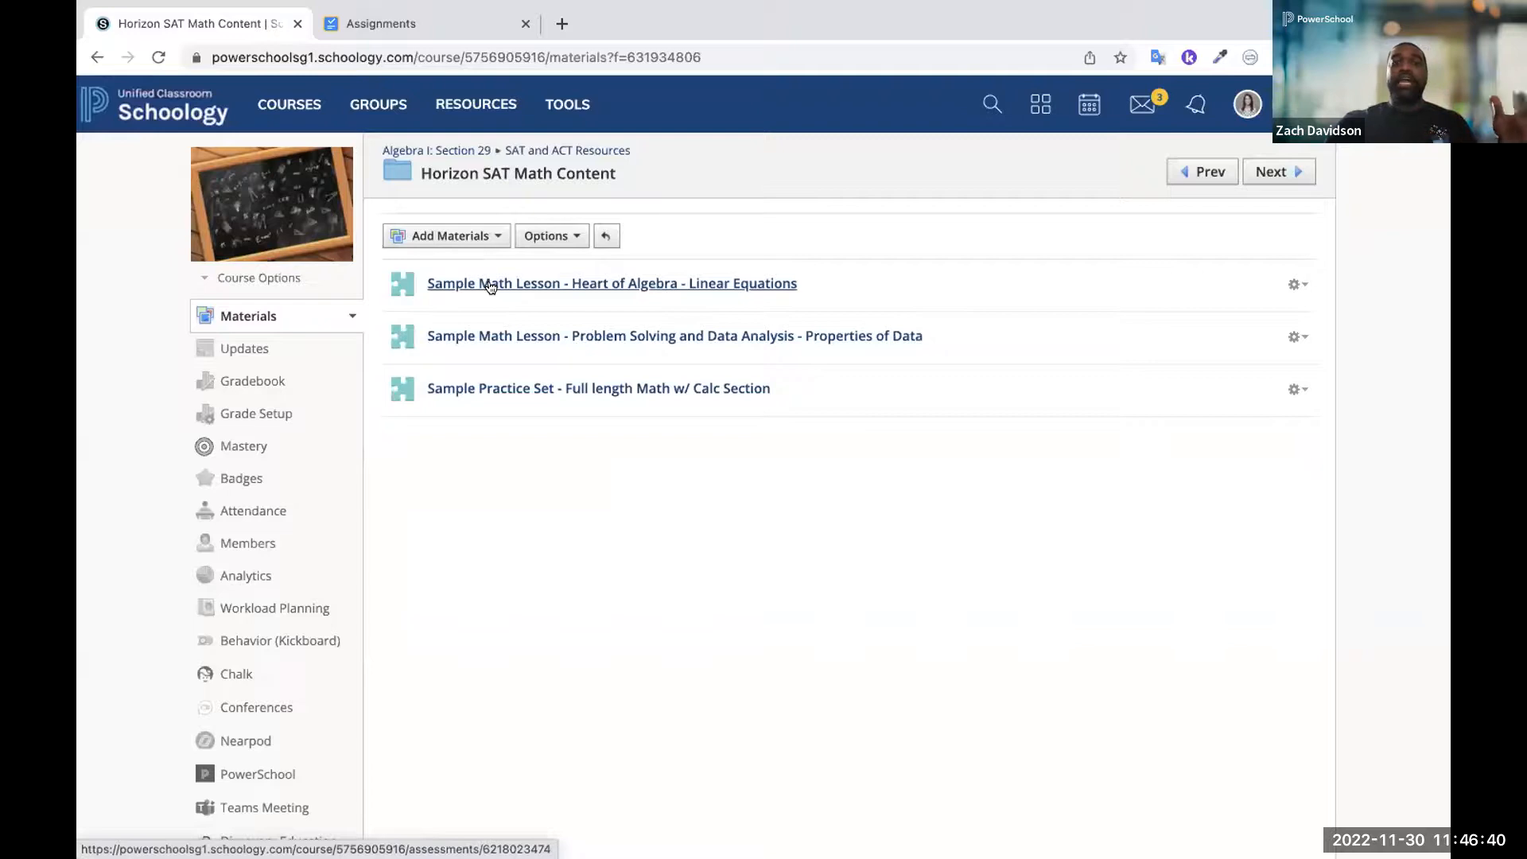
{"action": "left_click", "coordinate": [491, 285]}
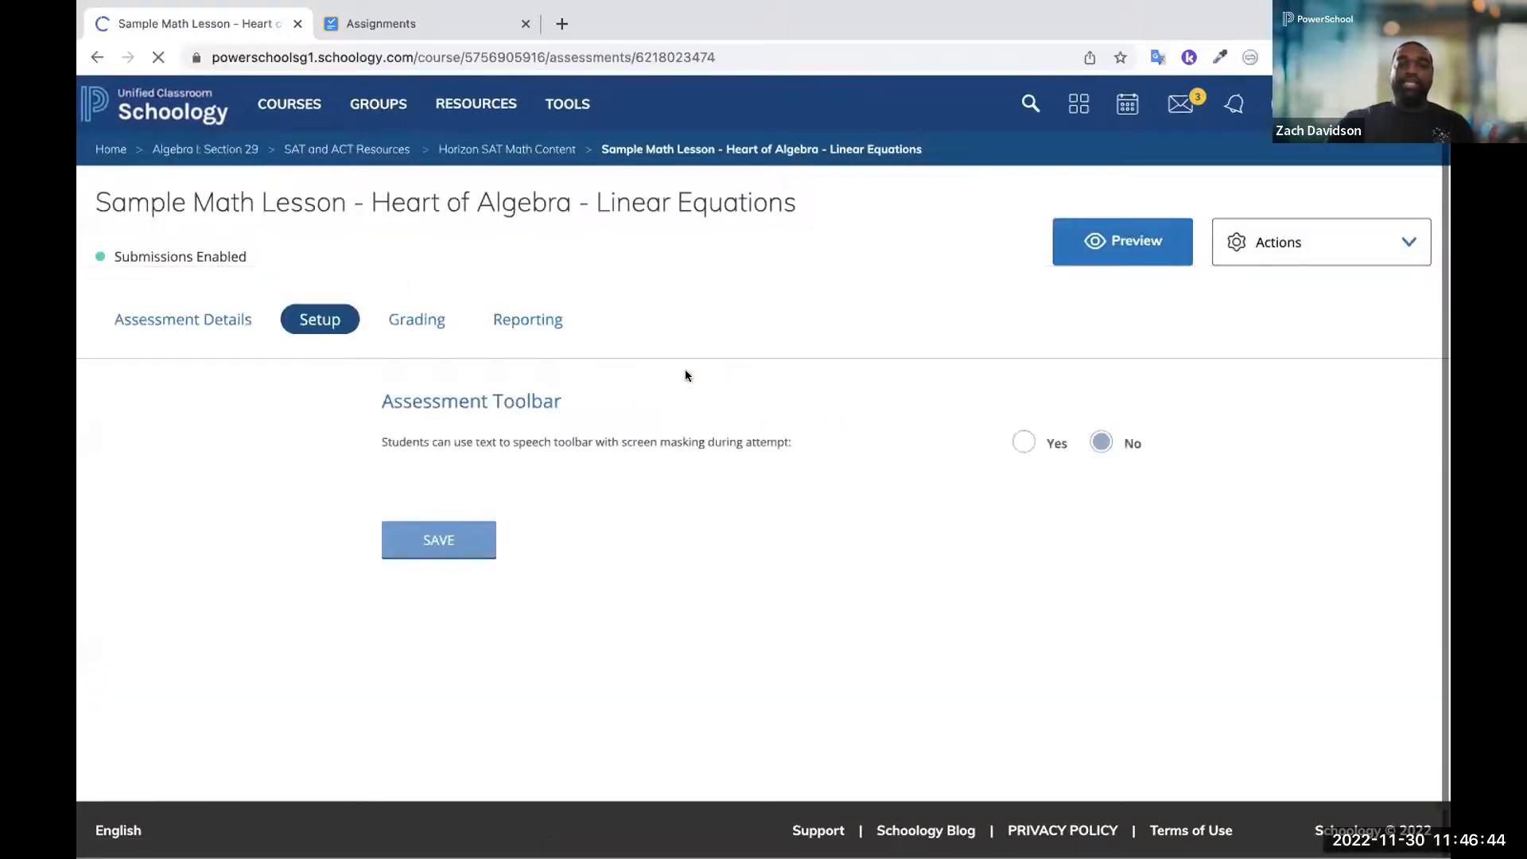
{"action": "left_click", "coordinate": [1088, 245]}
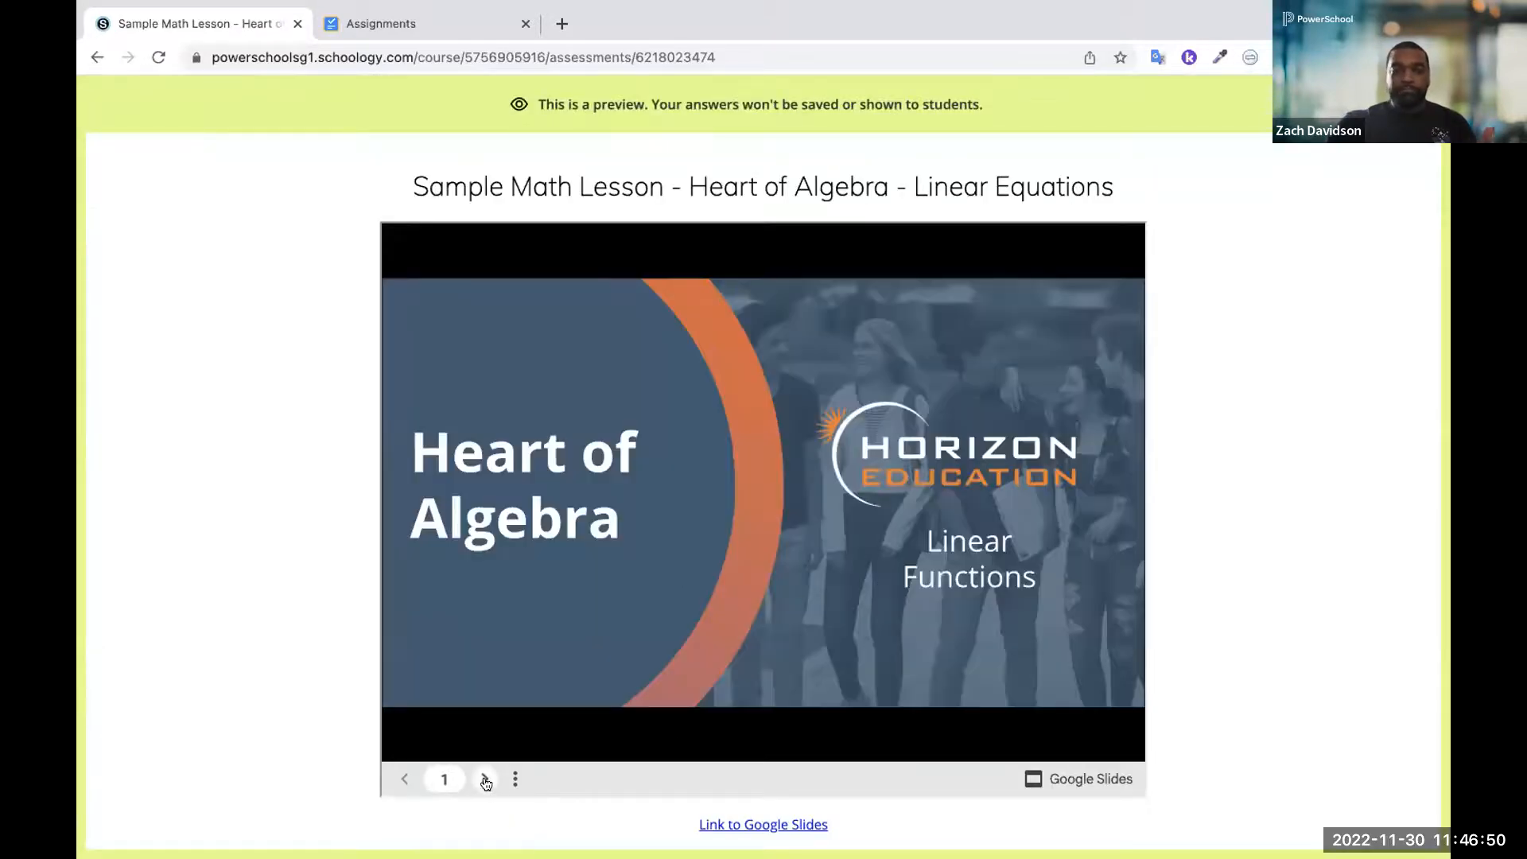
{"action": "double_click", "coordinate": [485, 781]}
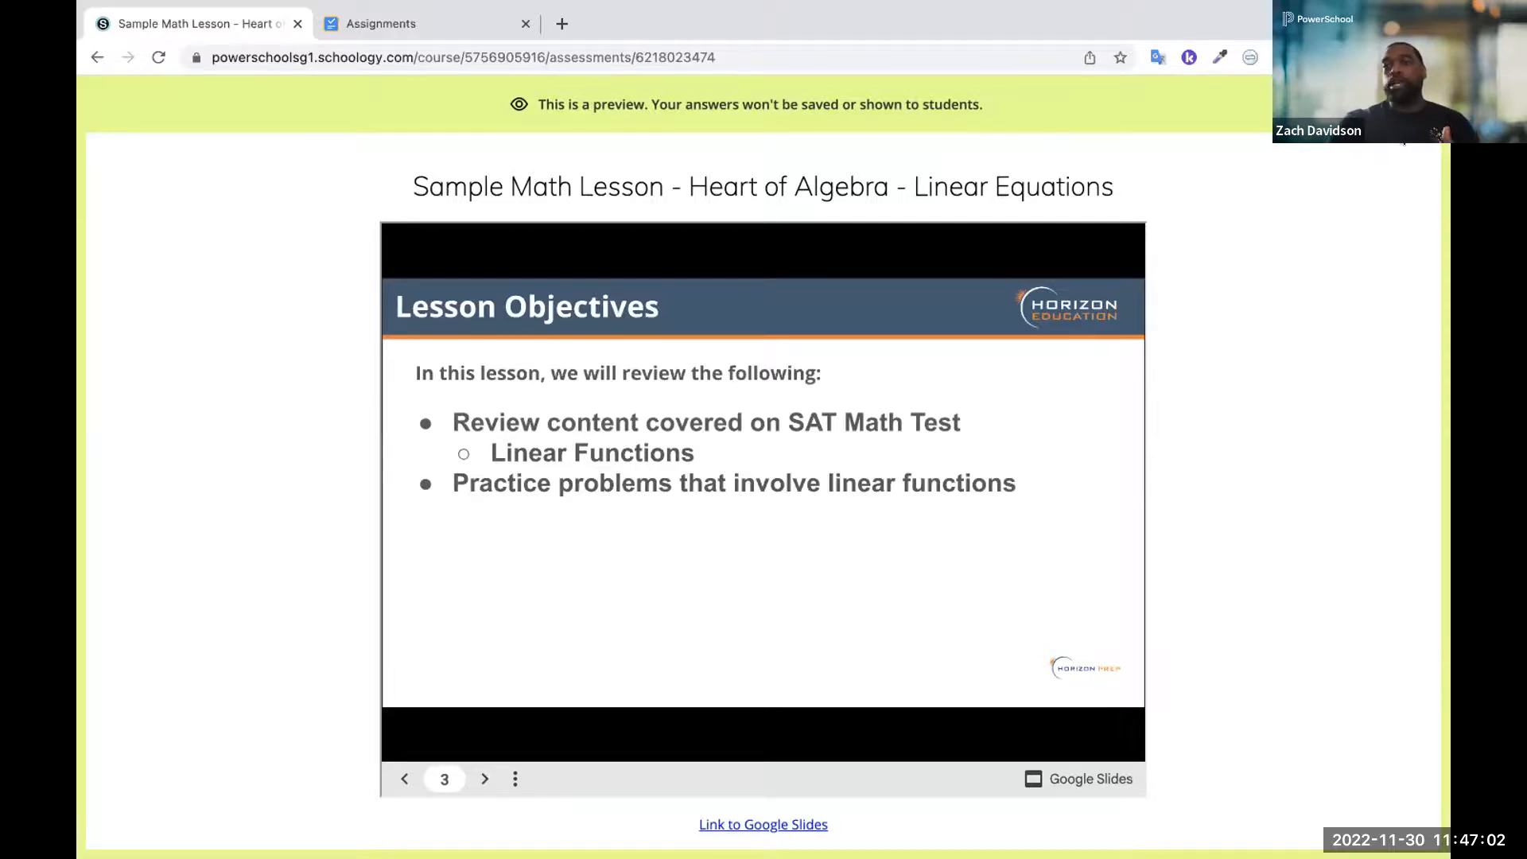
{"action": "left_click", "coordinate": [1421, 105]}
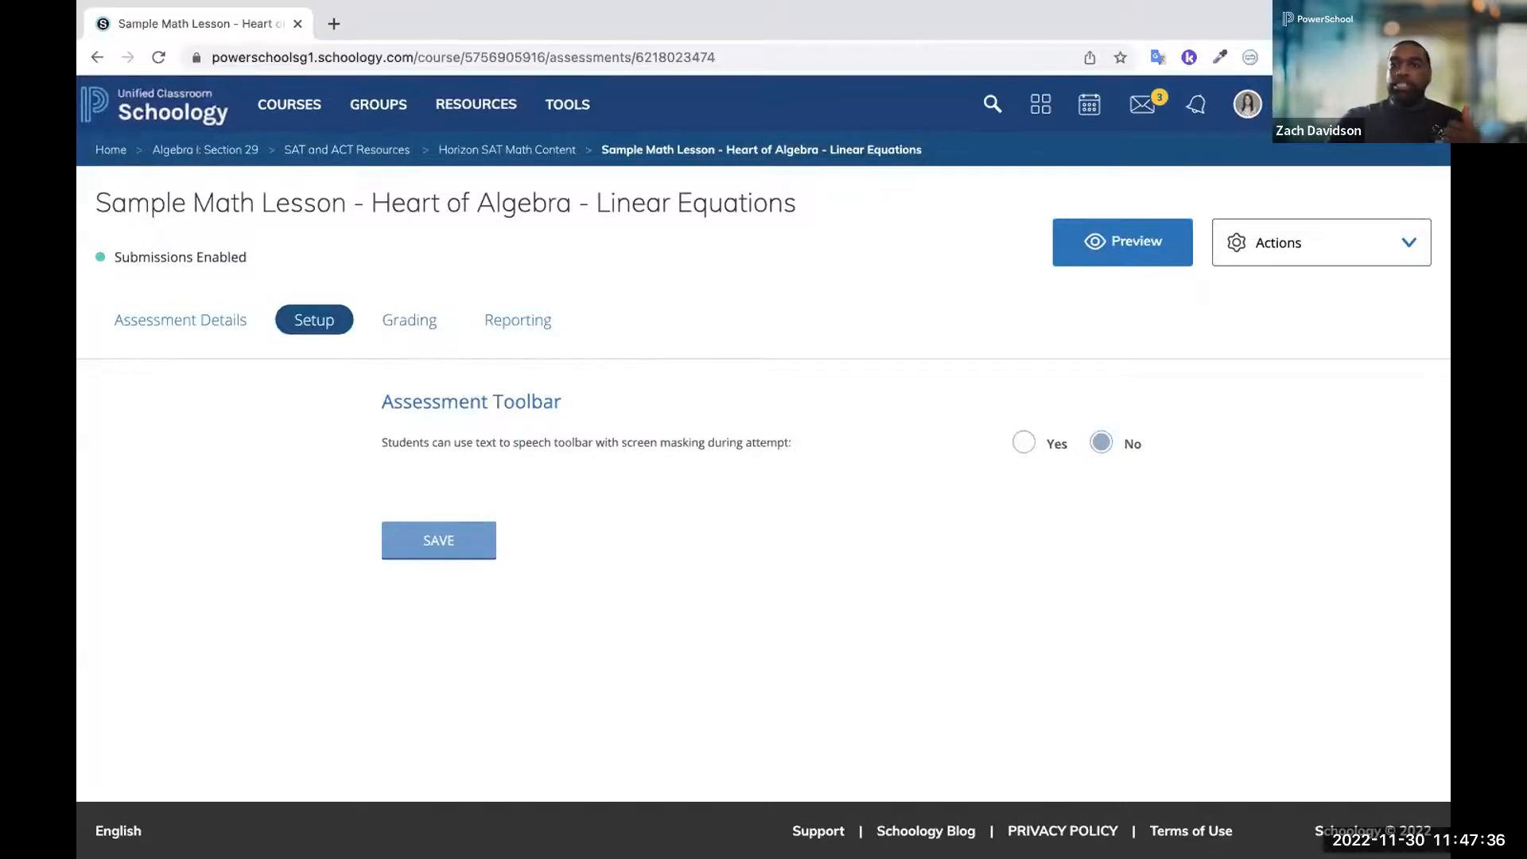
Switch to Performance Matters, filter the student dashboard by the Algebra CFA 1 test, and bring up that test's Student Item Analysis
{"action": "left_click", "coordinate": [1422, 104]}
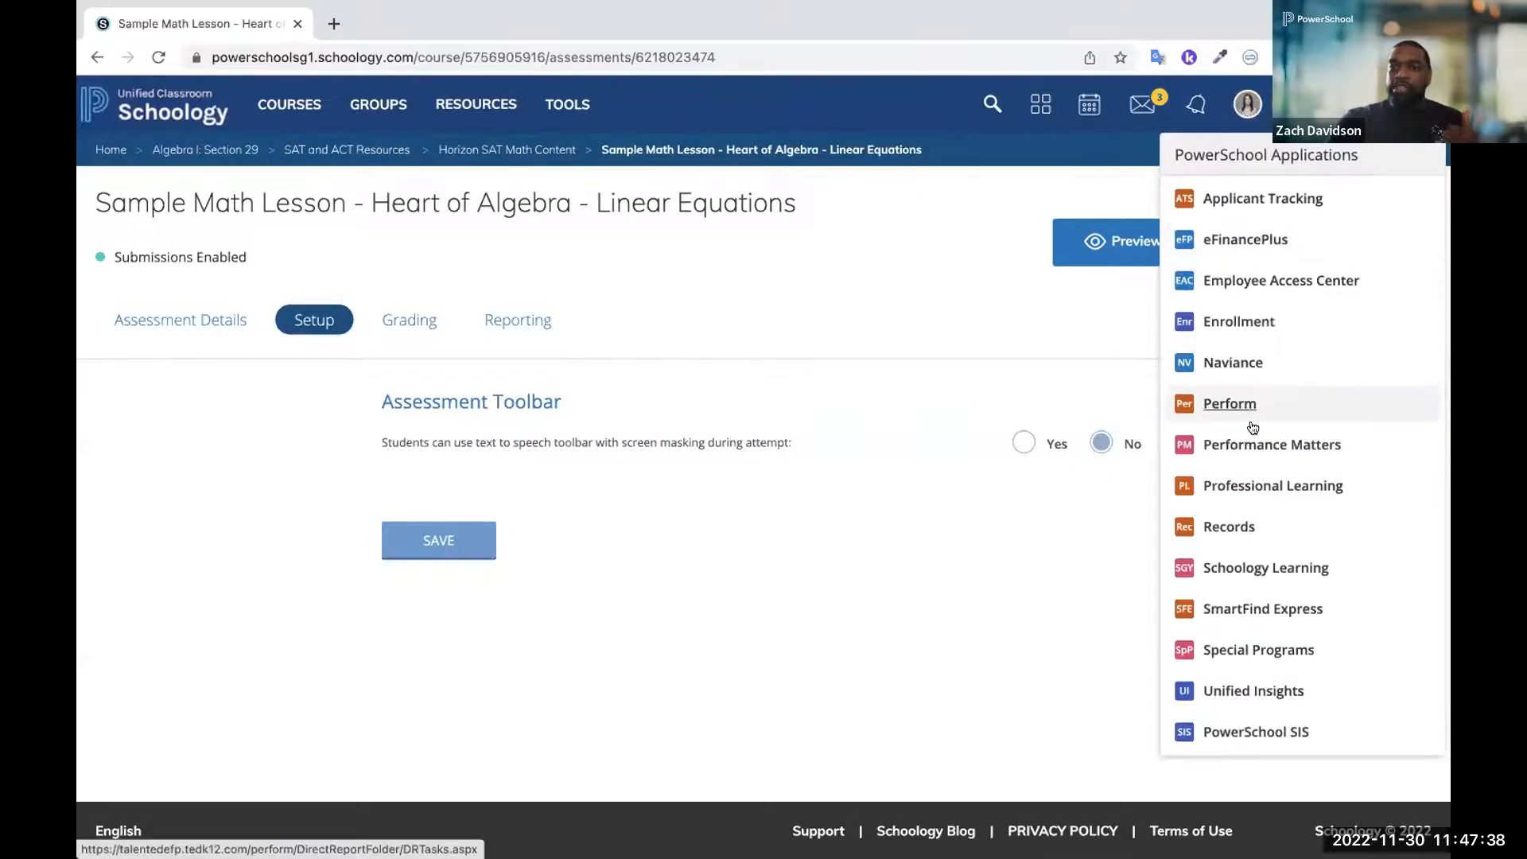
{"action": "left_click", "coordinate": [1239, 445]}
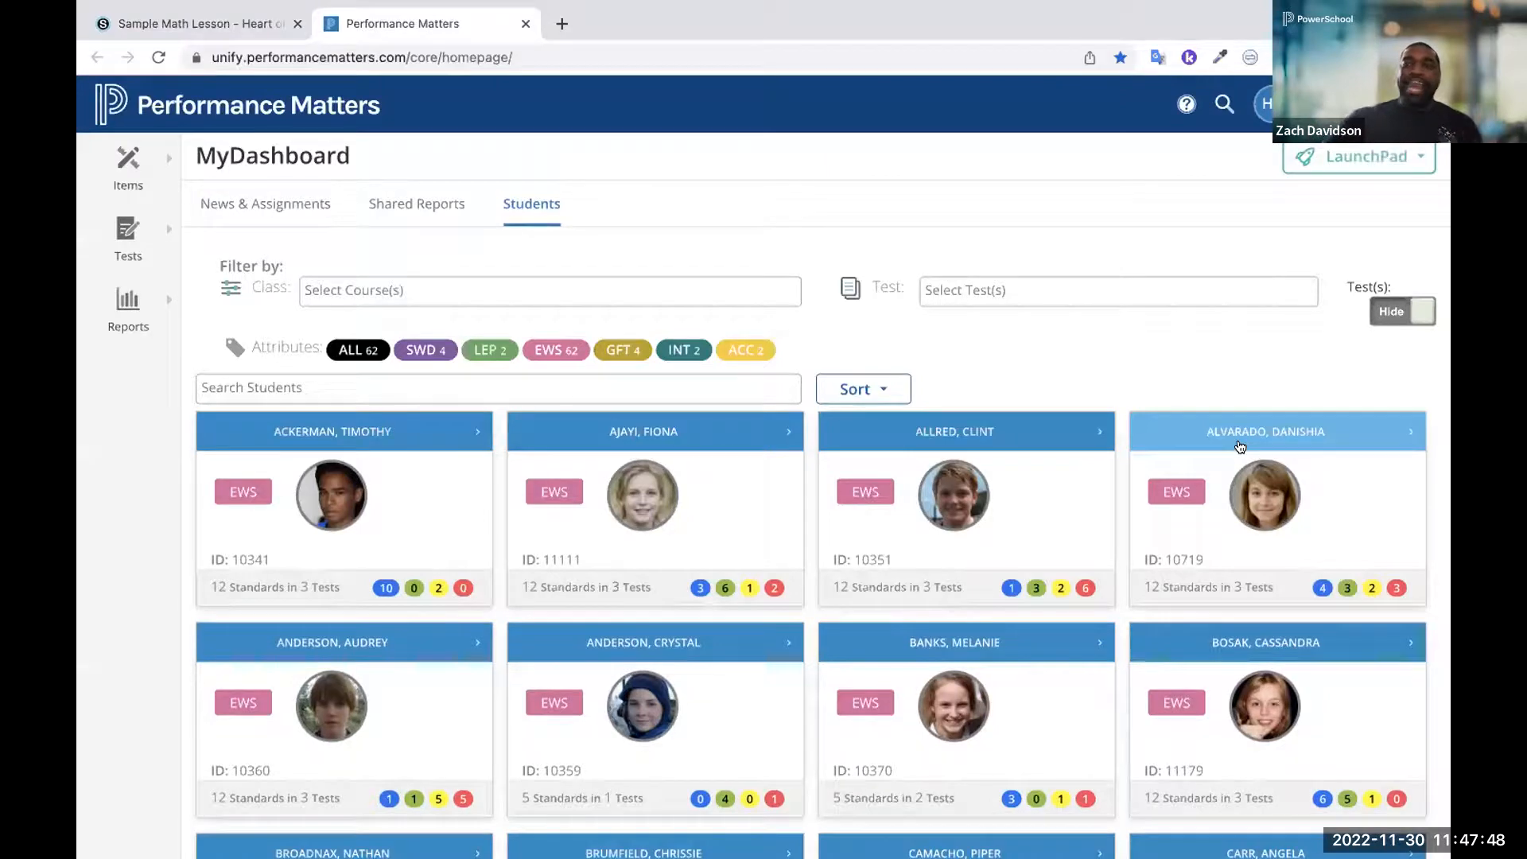
{"action": "left_click", "coordinate": [1103, 297]}
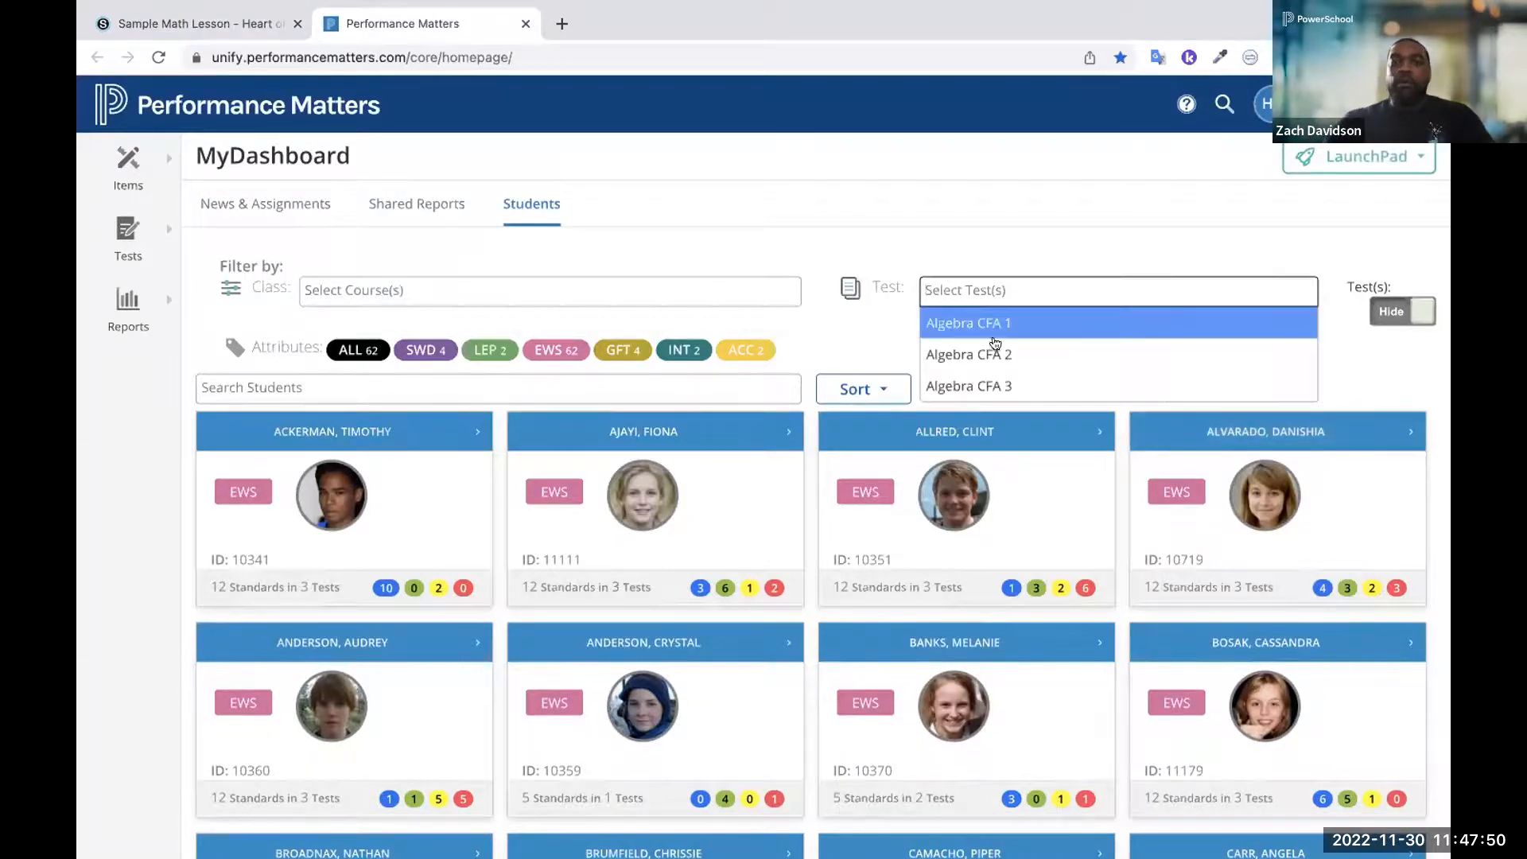
{"action": "left_click", "coordinate": [955, 325]}
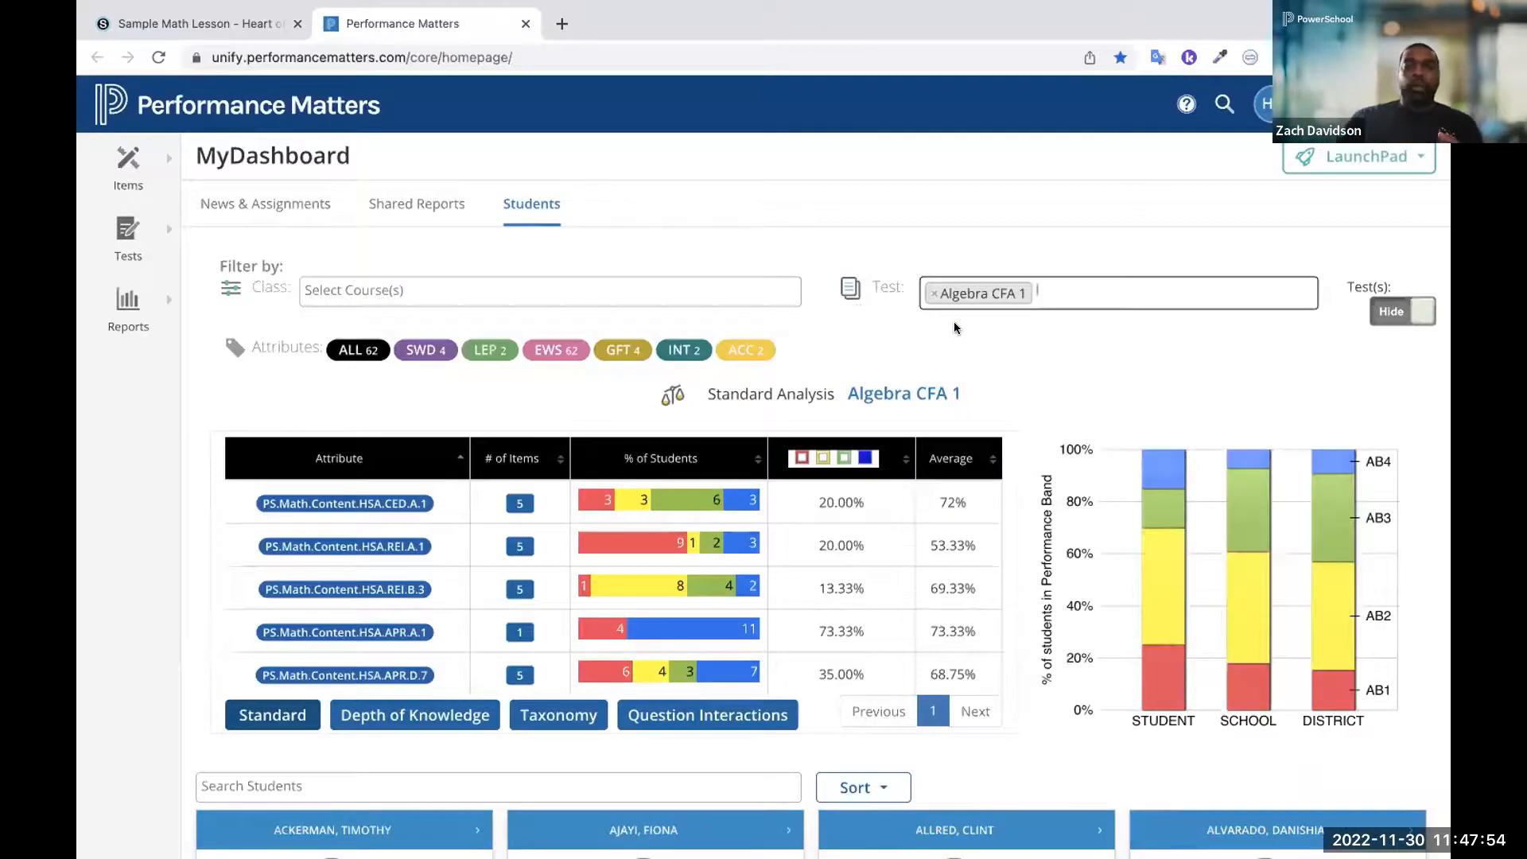
{"action": "left_click", "coordinate": [875, 394]}
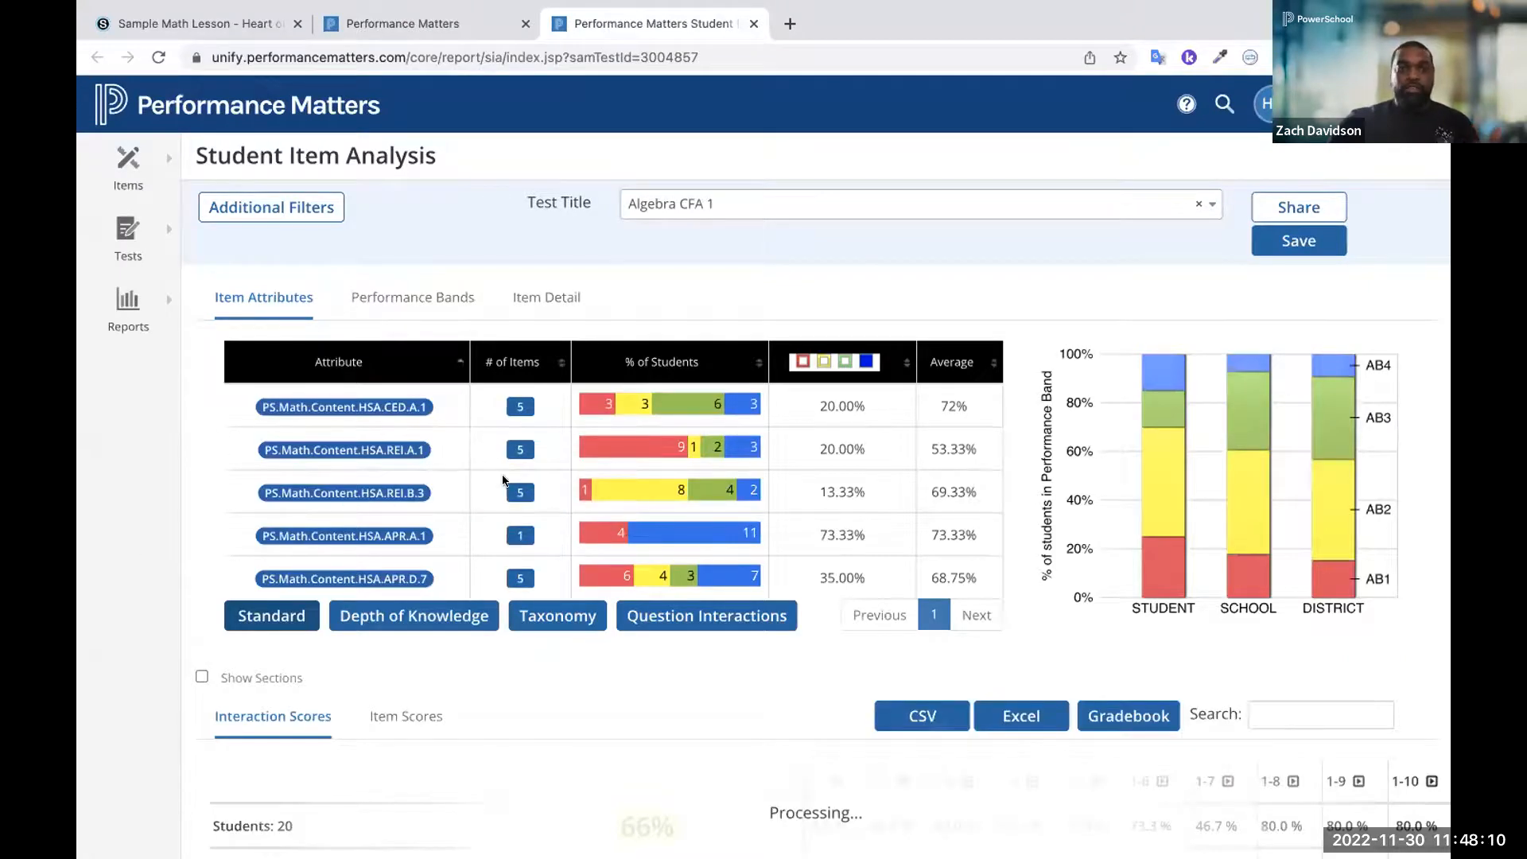
Examine the Algebra CFA 1 analysis, comparing students' interaction scores with the standards breakdown and the performance band chart
{"action": "scroll", "coordinate": [502, 479], "scroll_direction": "down", "scroll_amount": 3}
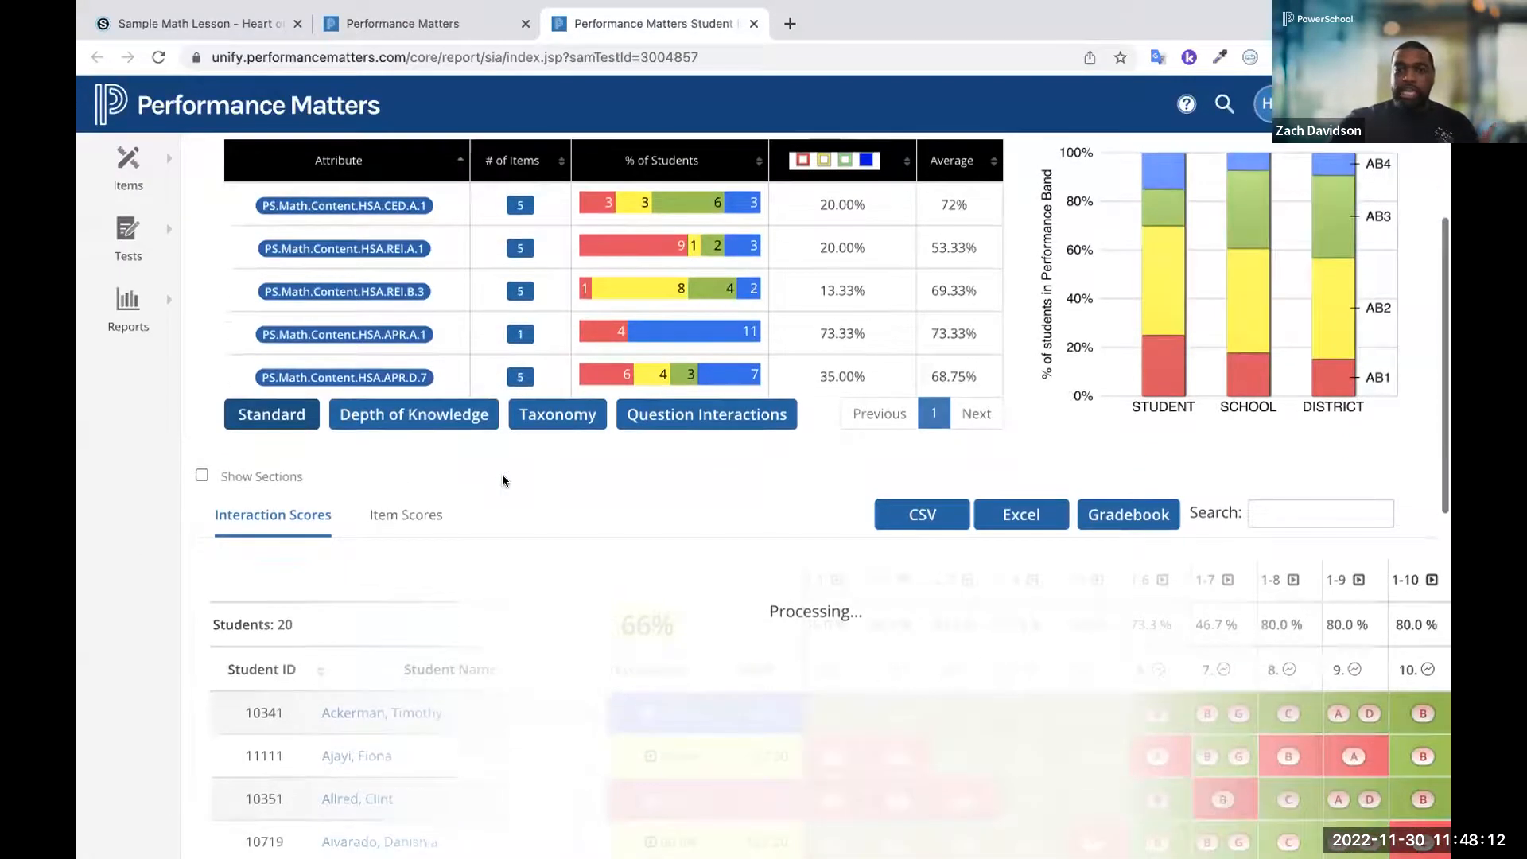
{"action": "scroll", "coordinate": [503, 479], "scroll_direction": "down", "scroll_amount": 5}
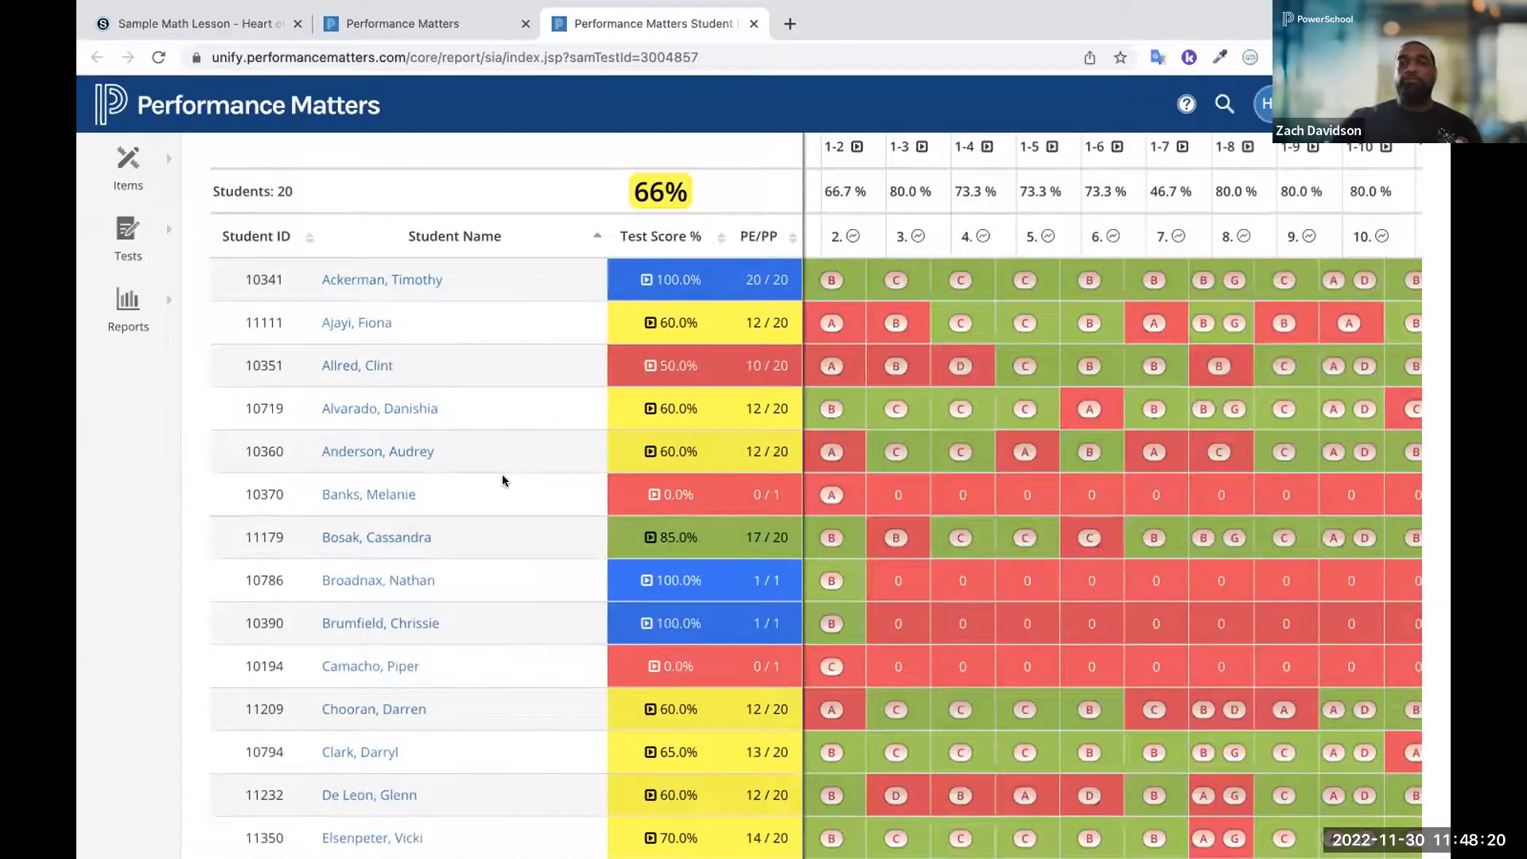
{"action": "scroll", "coordinate": [502, 474], "scroll_direction": "up", "scroll_amount": 2}
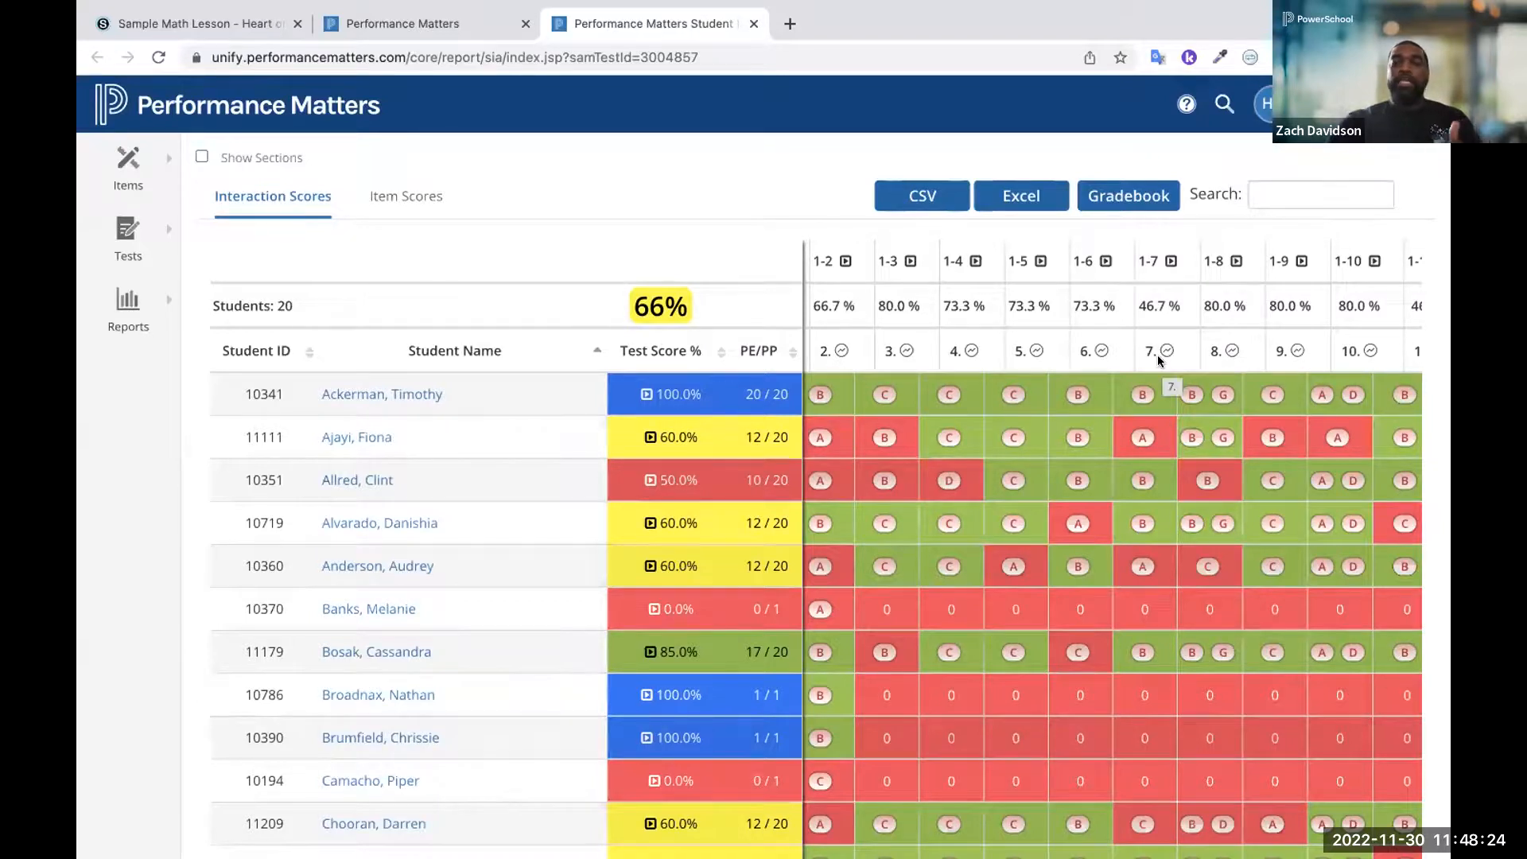
{"action": "scroll", "coordinate": [1157, 355], "scroll_direction": "up", "scroll_amount": 5}
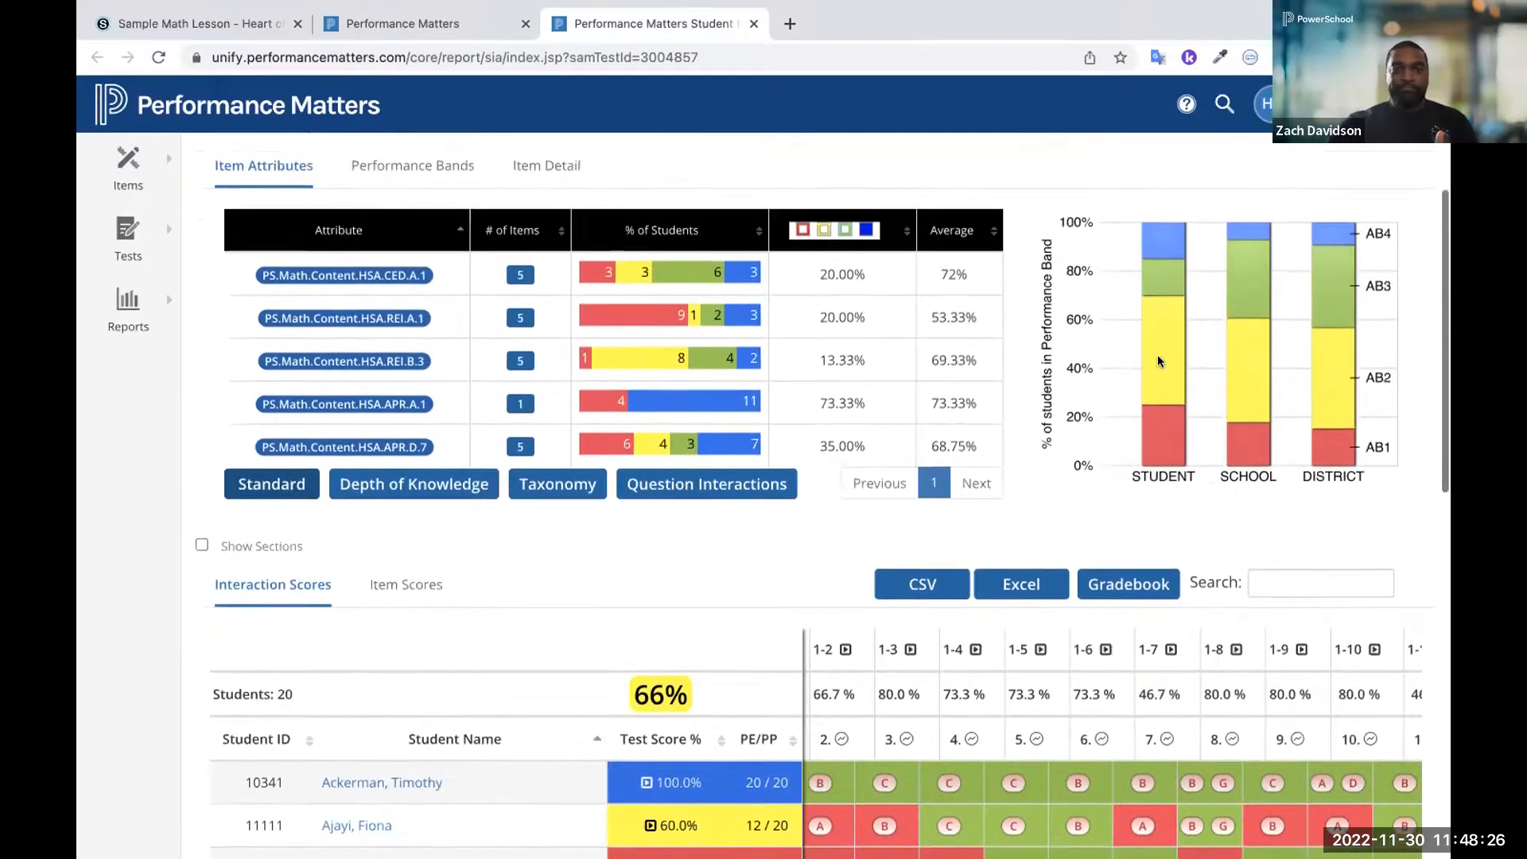
{"action": "mouse_move", "coordinate": [1157, 355]}
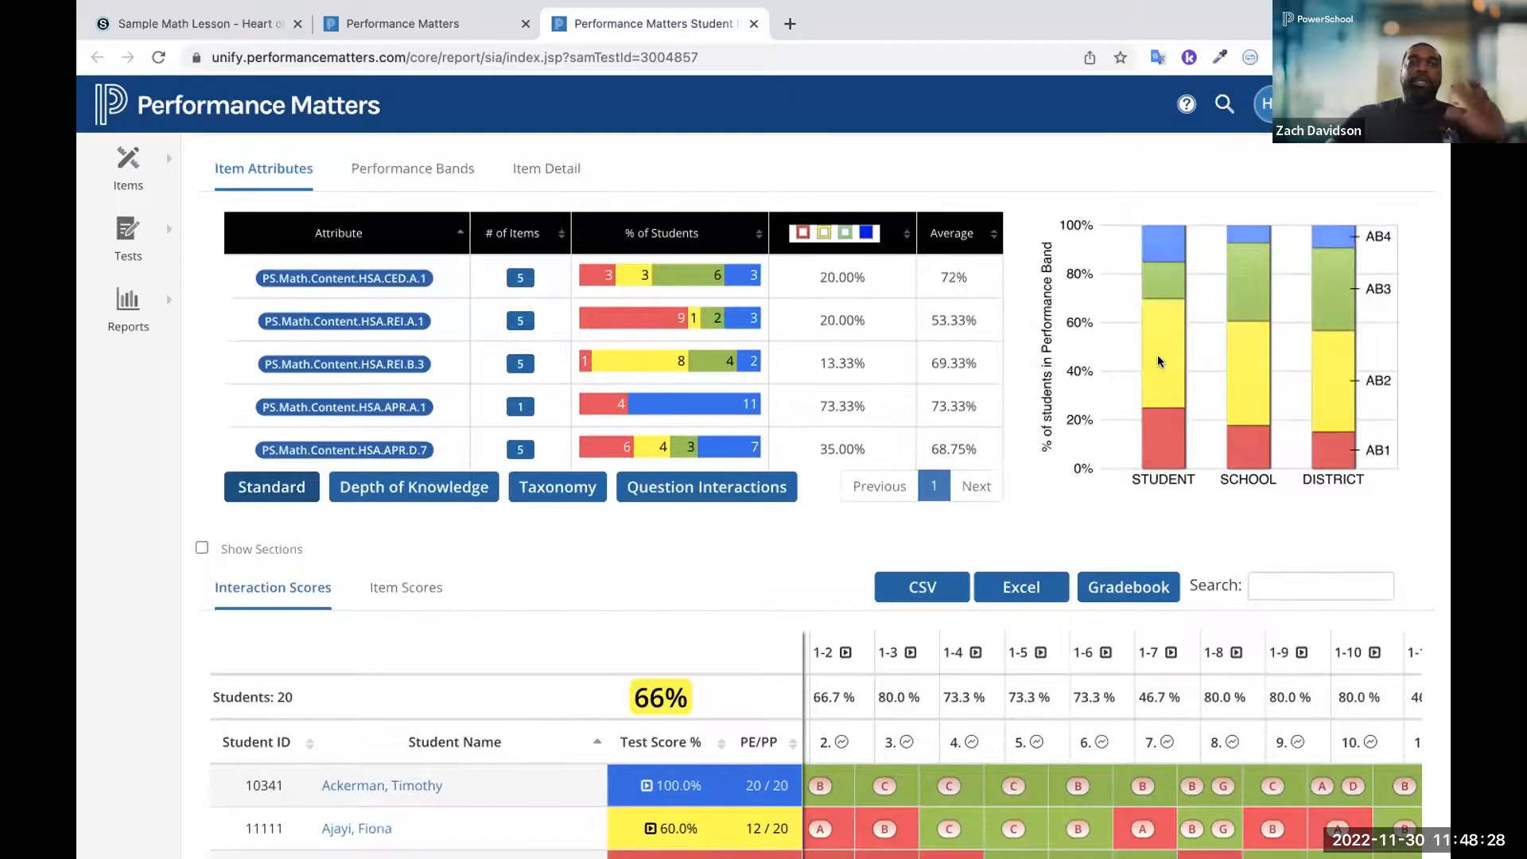
{"action": "mouse_move", "coordinate": [312, 278]}
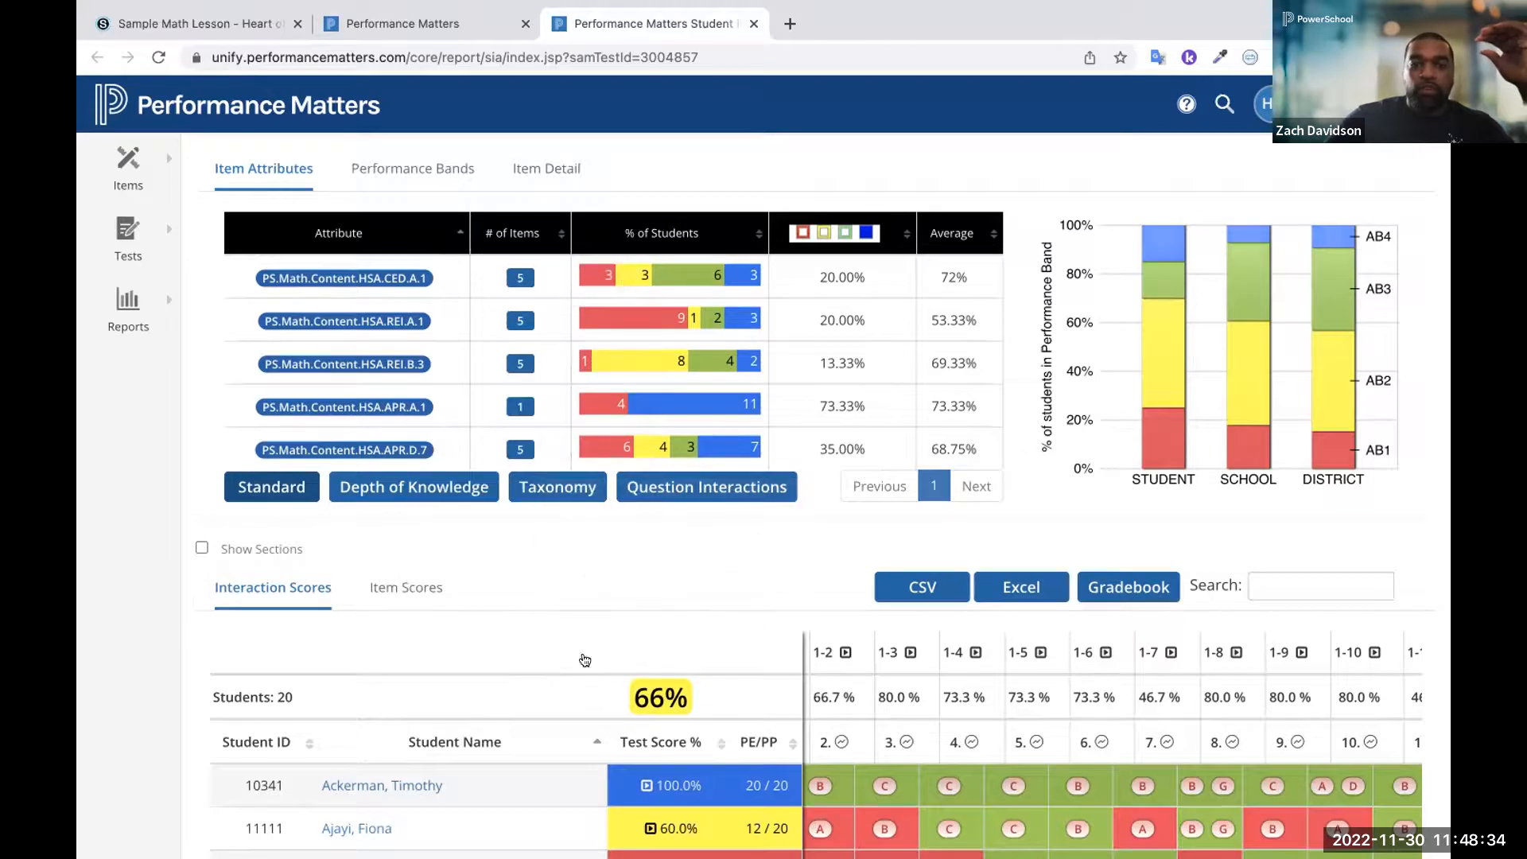
{"action": "scroll", "coordinate": [631, 739], "scroll_direction": "down", "scroll_amount": 3}
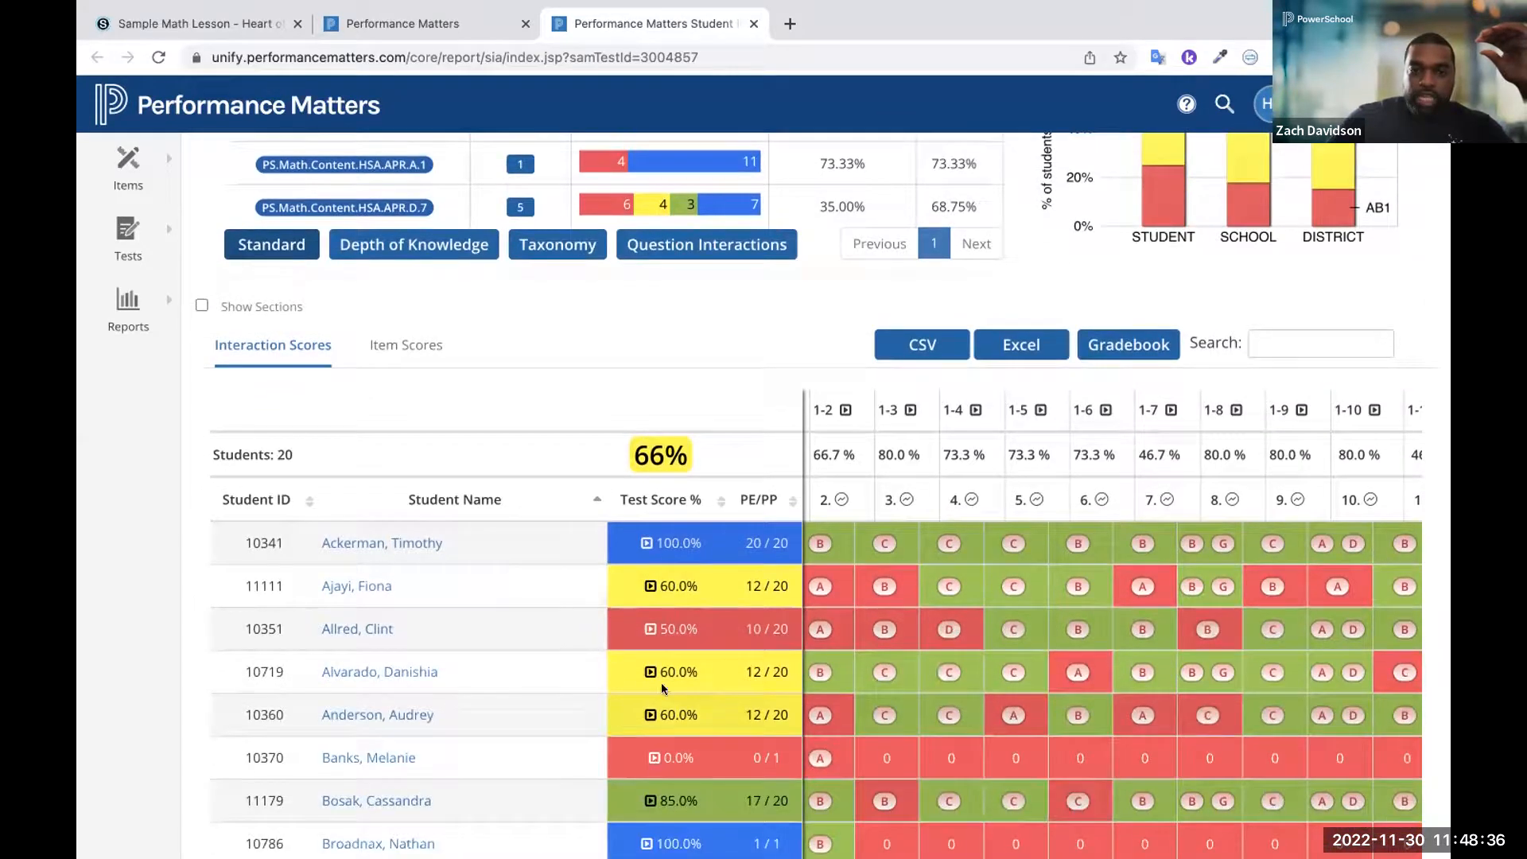
{"action": "scroll", "coordinate": [660, 819], "scroll_direction": "down", "scroll_amount": 1}
{"action": "scroll", "coordinate": [660, 814], "scroll_direction": "up", "scroll_amount": 1}
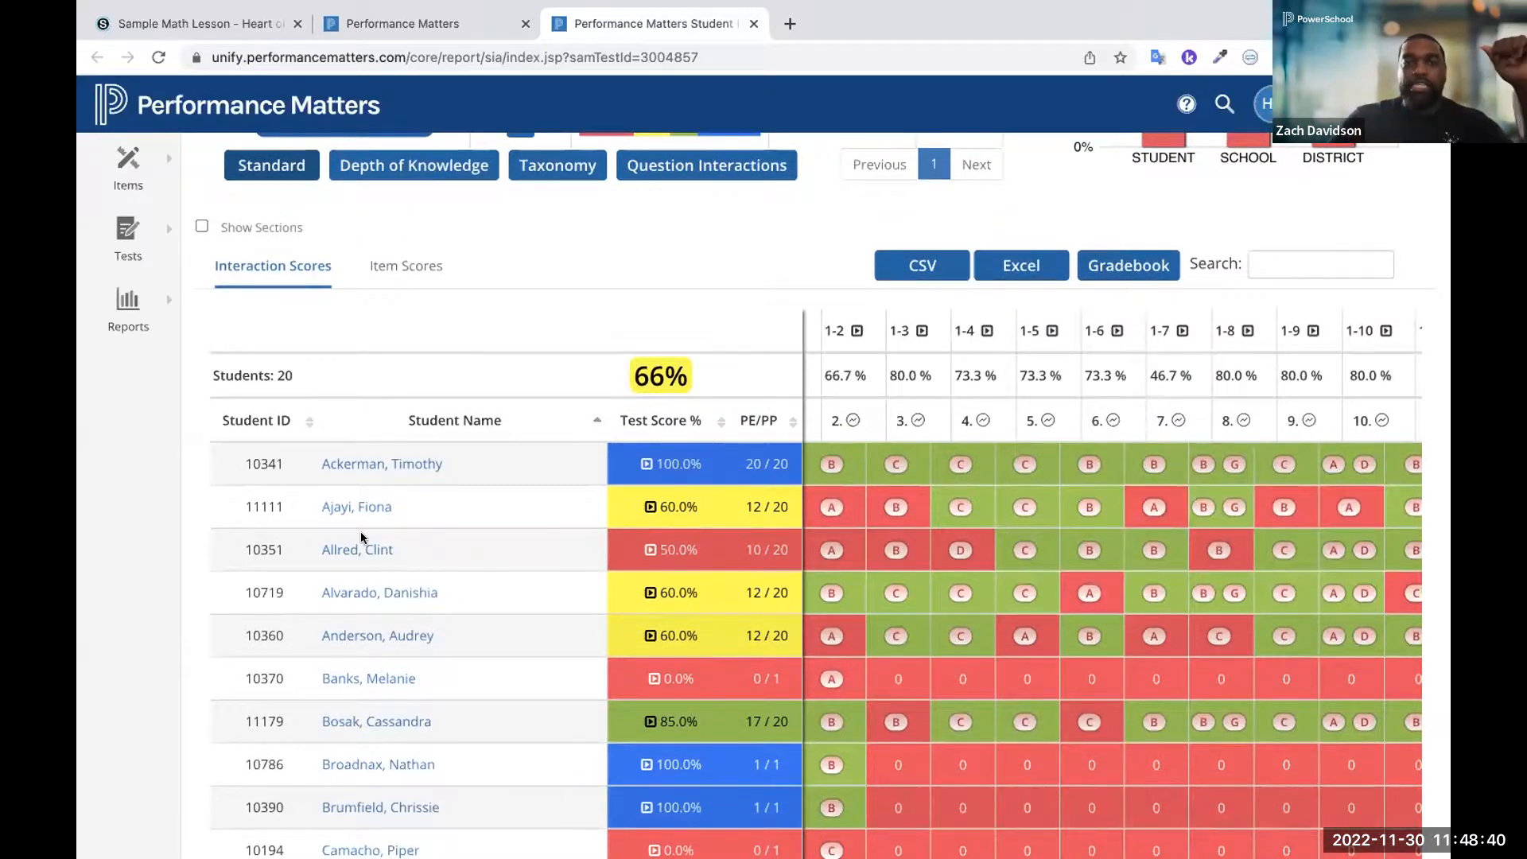
{"action": "scroll", "coordinate": [360, 531], "scroll_direction": "up", "scroll_amount": 5}
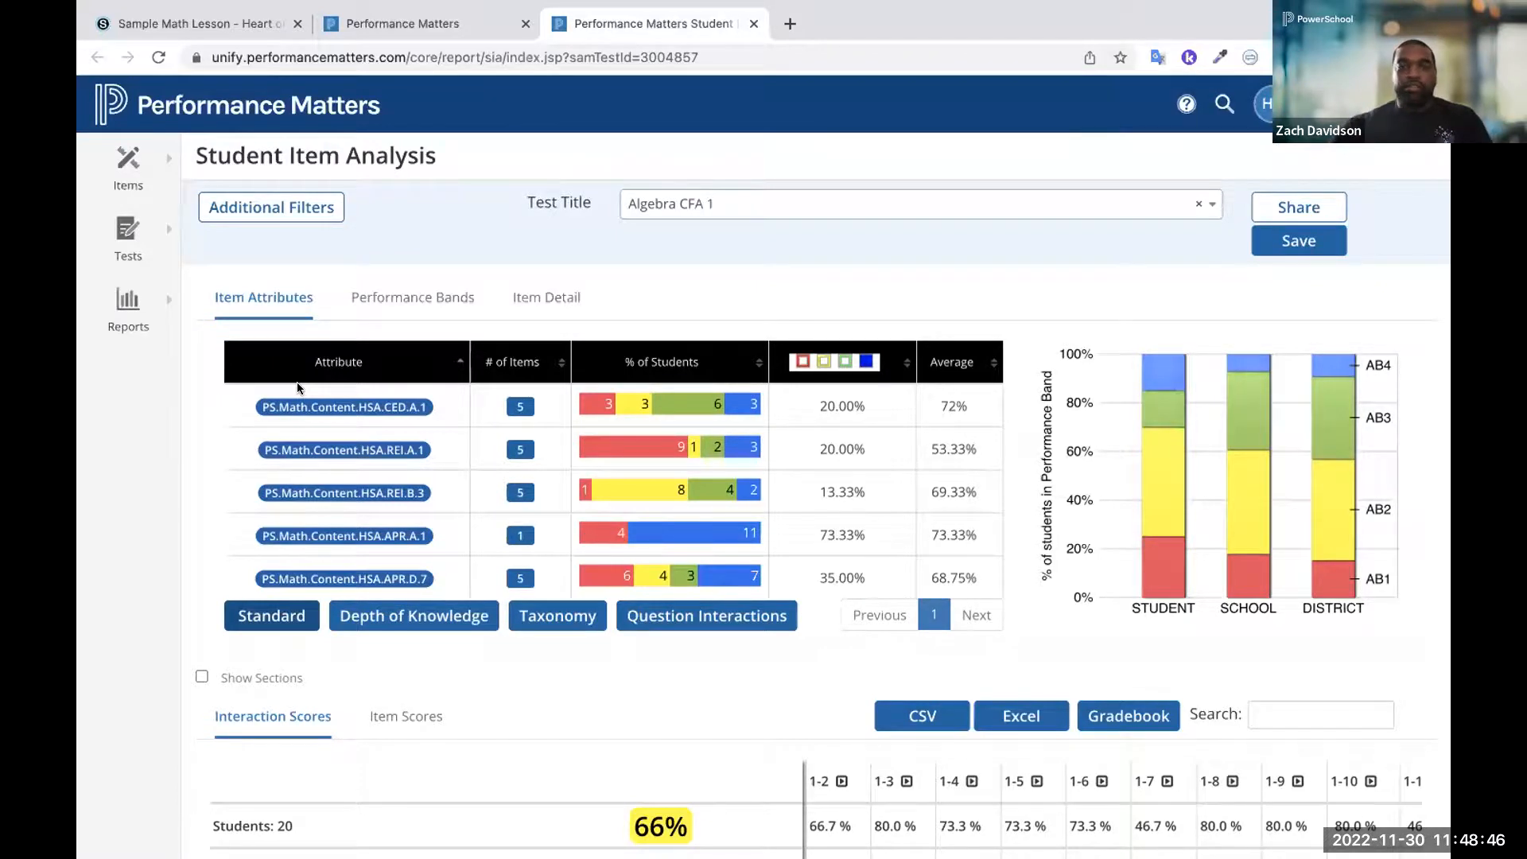
Filter the item analysis to the items aligned with standard PS.Math.Content.HSA.REI.A.1 and view the matching student responses
{"action": "mouse_move", "coordinate": [302, 450]}
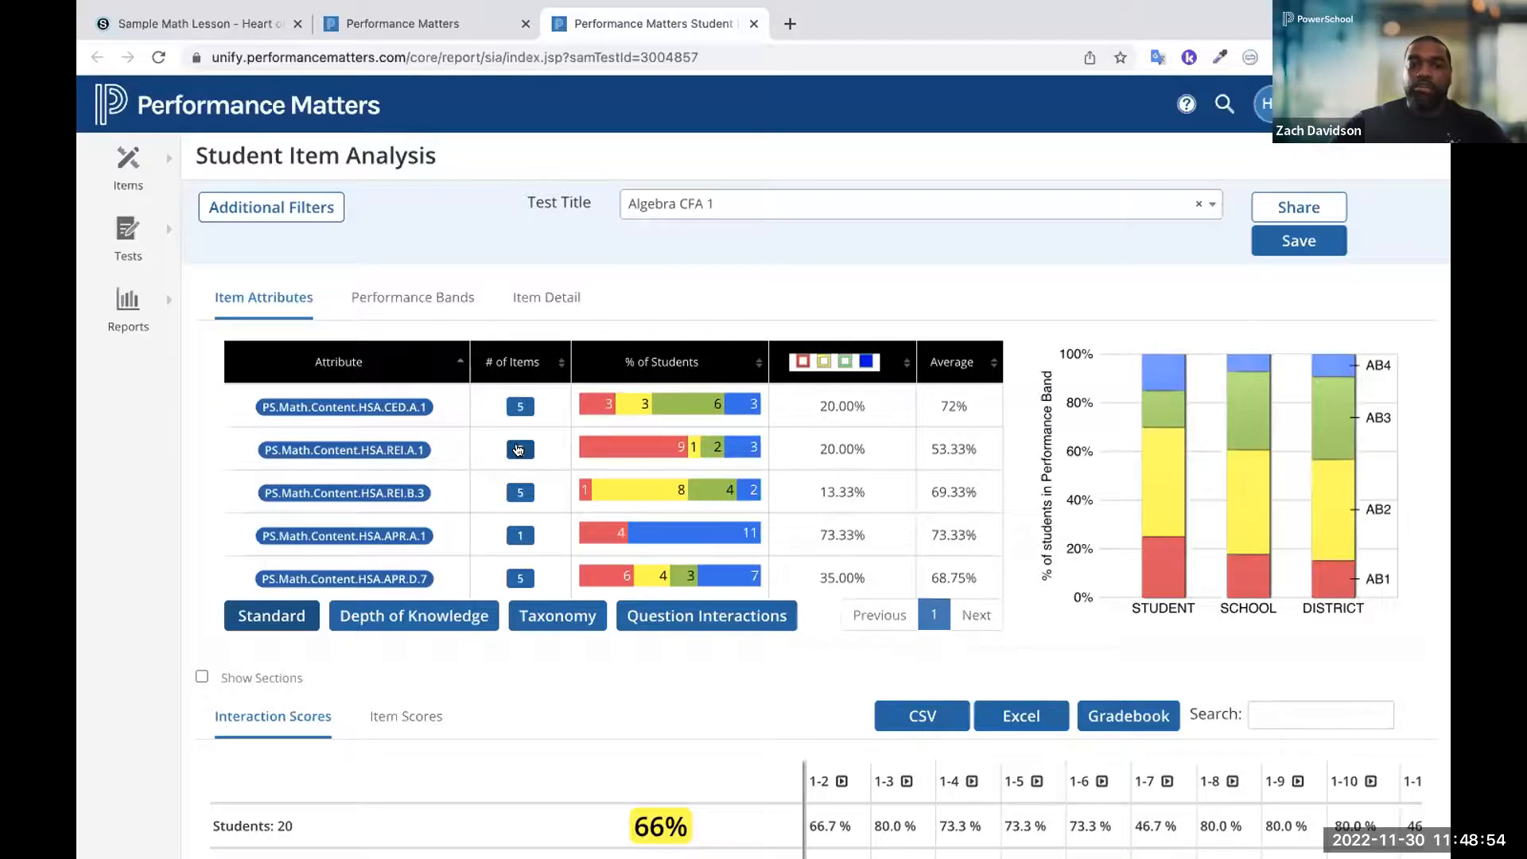
{"action": "left_click", "coordinate": [517, 450]}
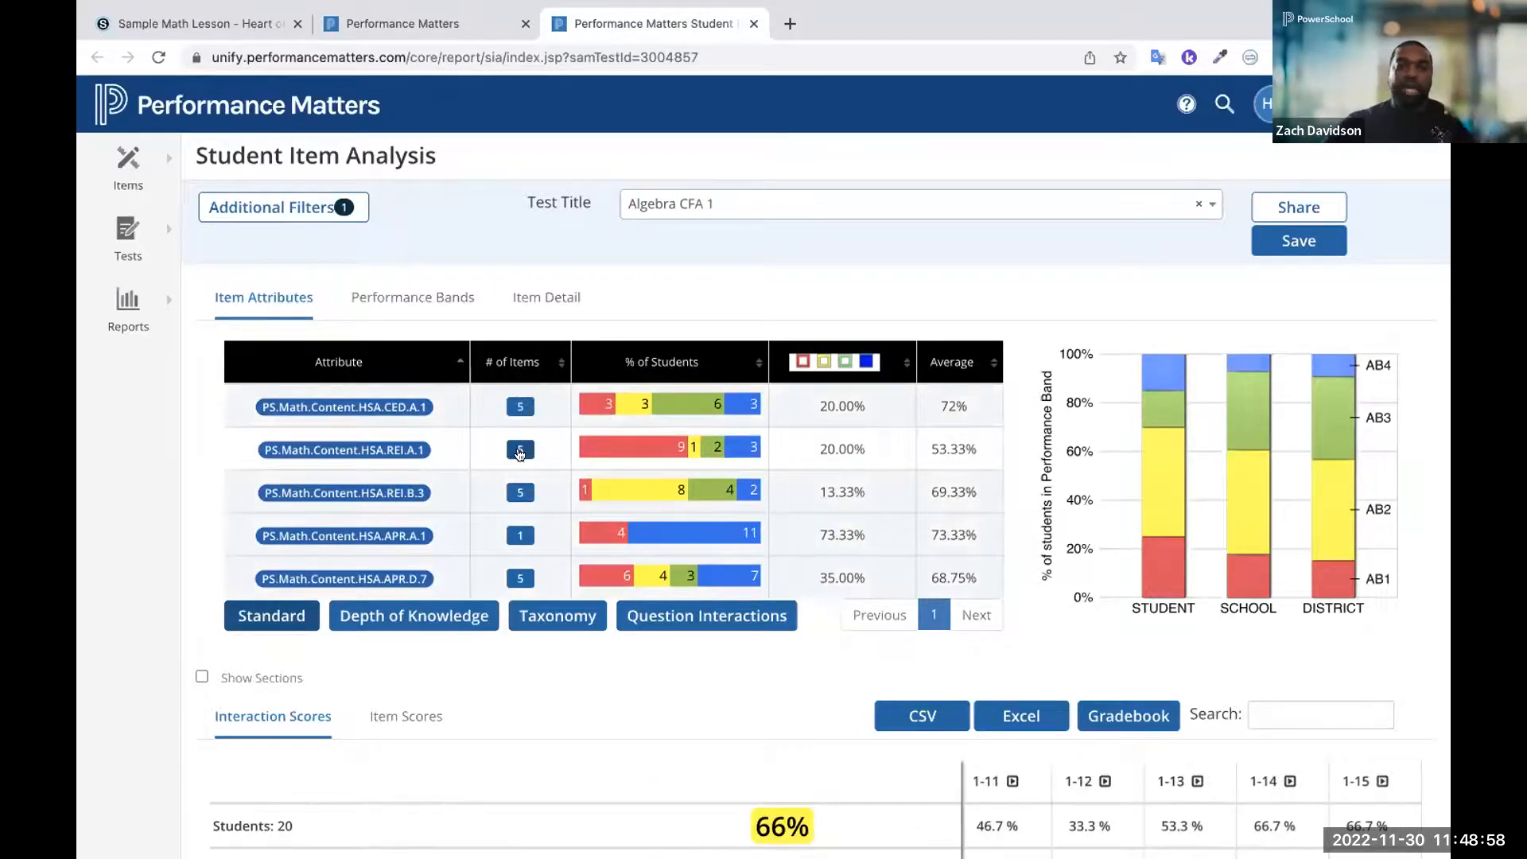
{"action": "scroll", "coordinate": [654, 569], "scroll_direction": "down", "scroll_amount": 4}
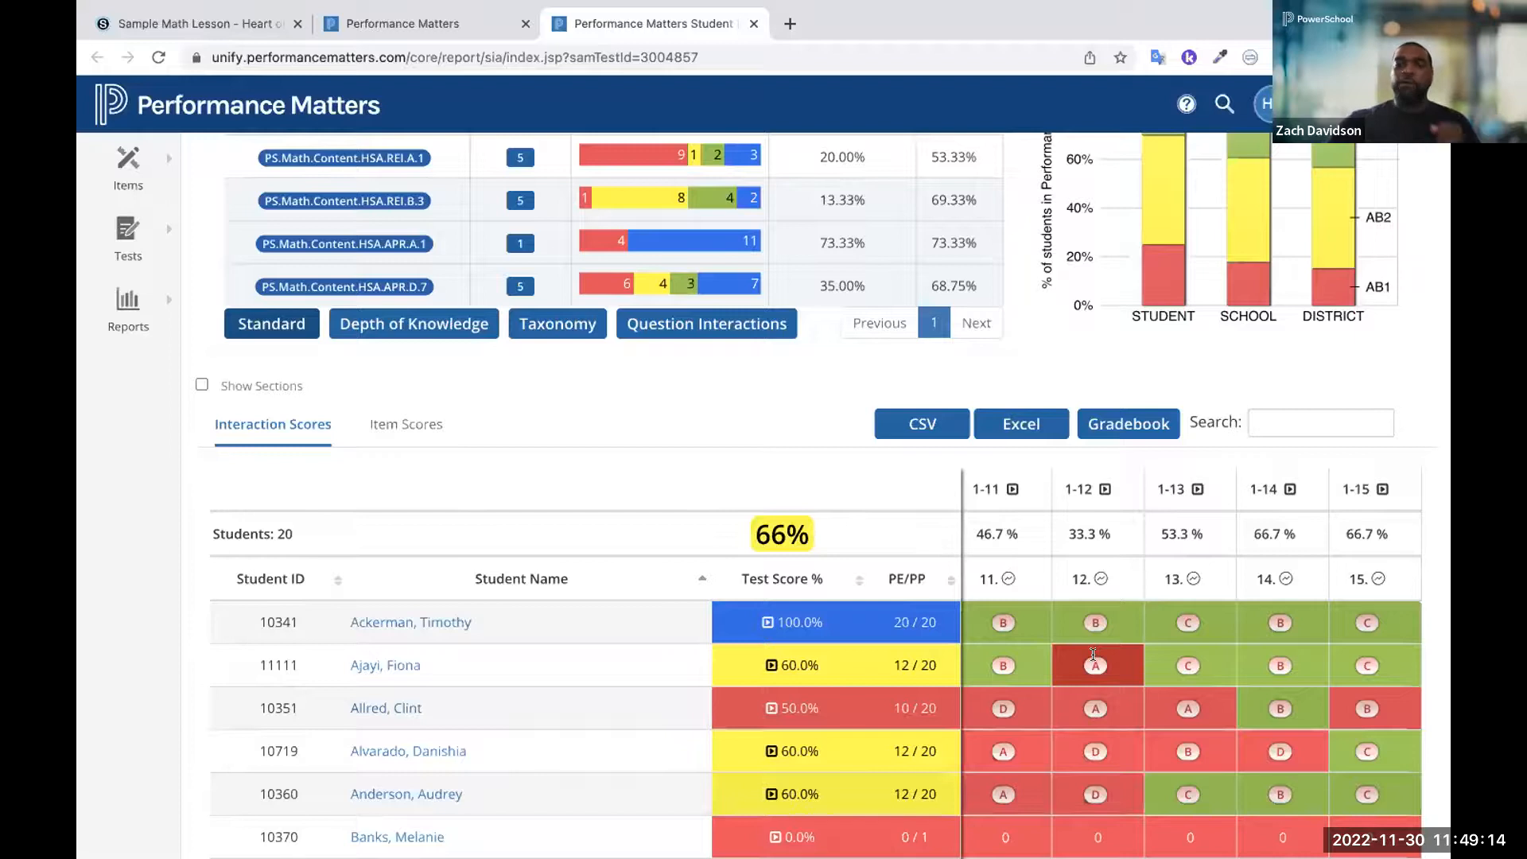
Show the response distribution for item 12 and limit the student list to those who answered A
{"action": "left_click", "coordinate": [1099, 576]}
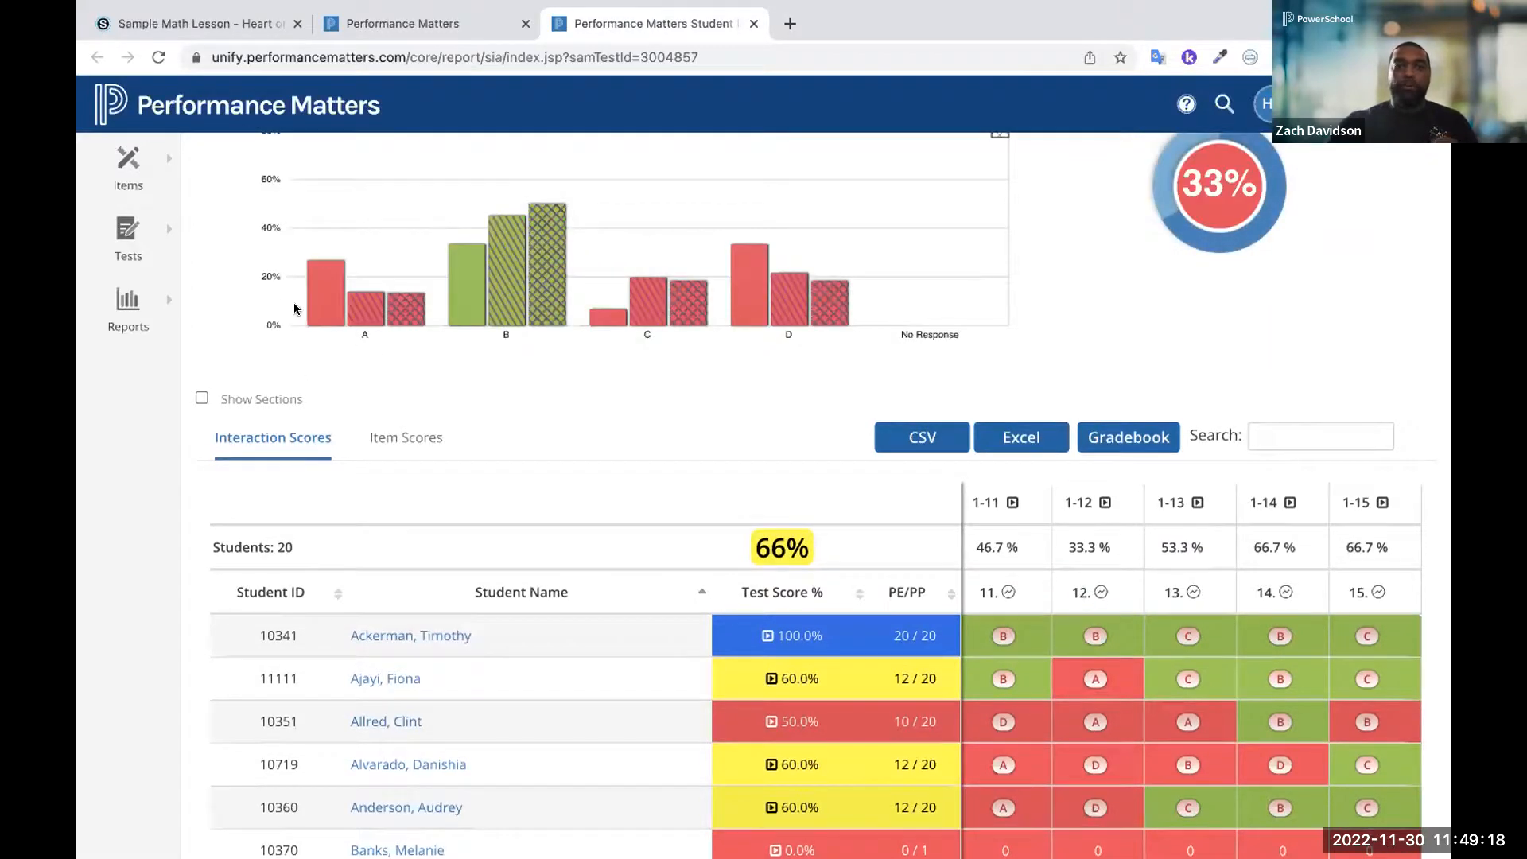
{"action": "mouse_move", "coordinate": [315, 316]}
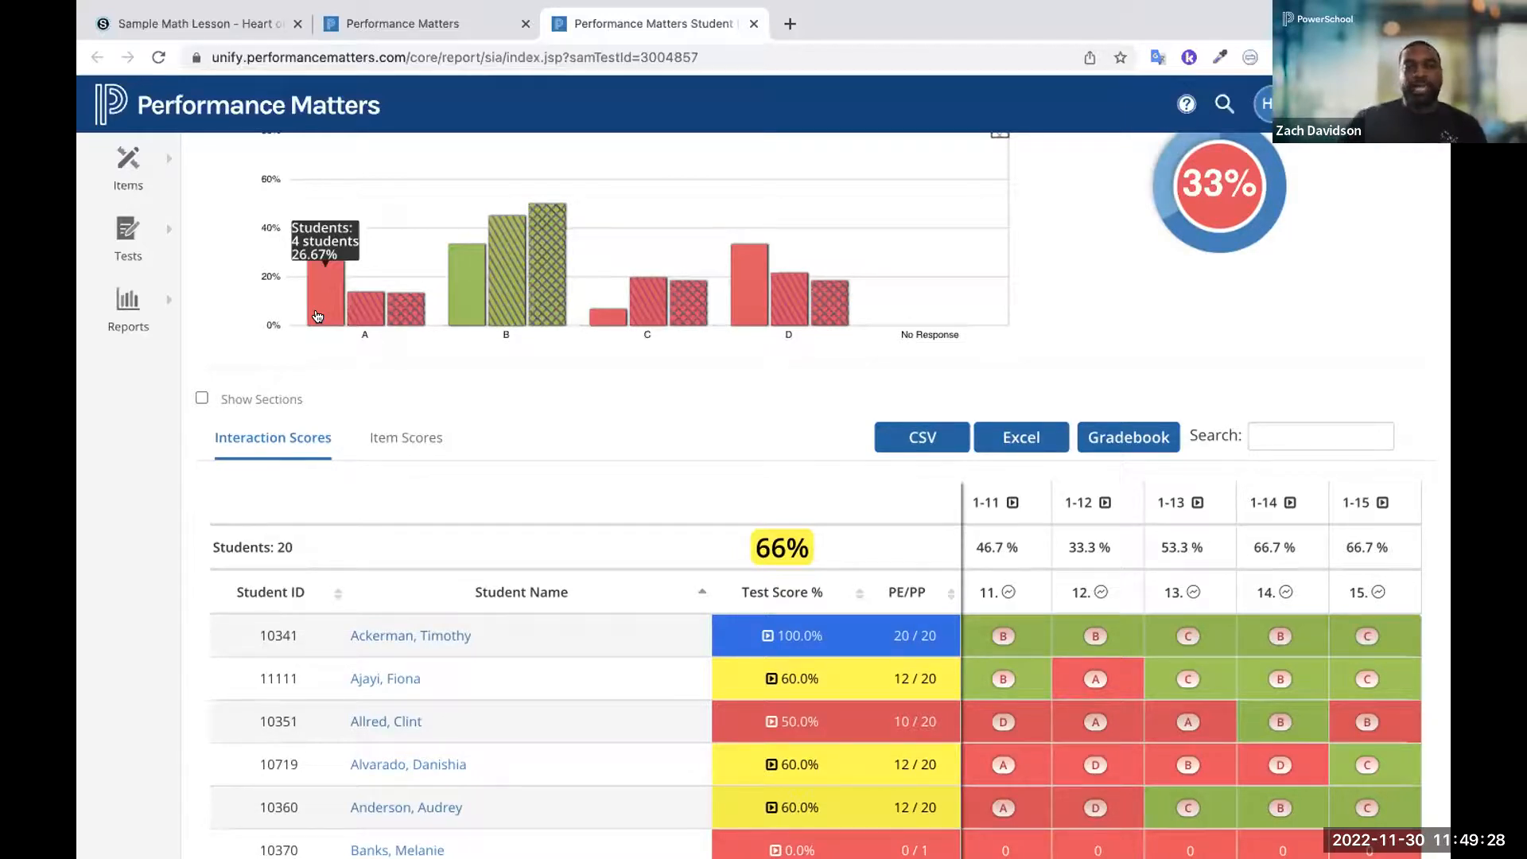
{"action": "left_click", "coordinate": [317, 316]}
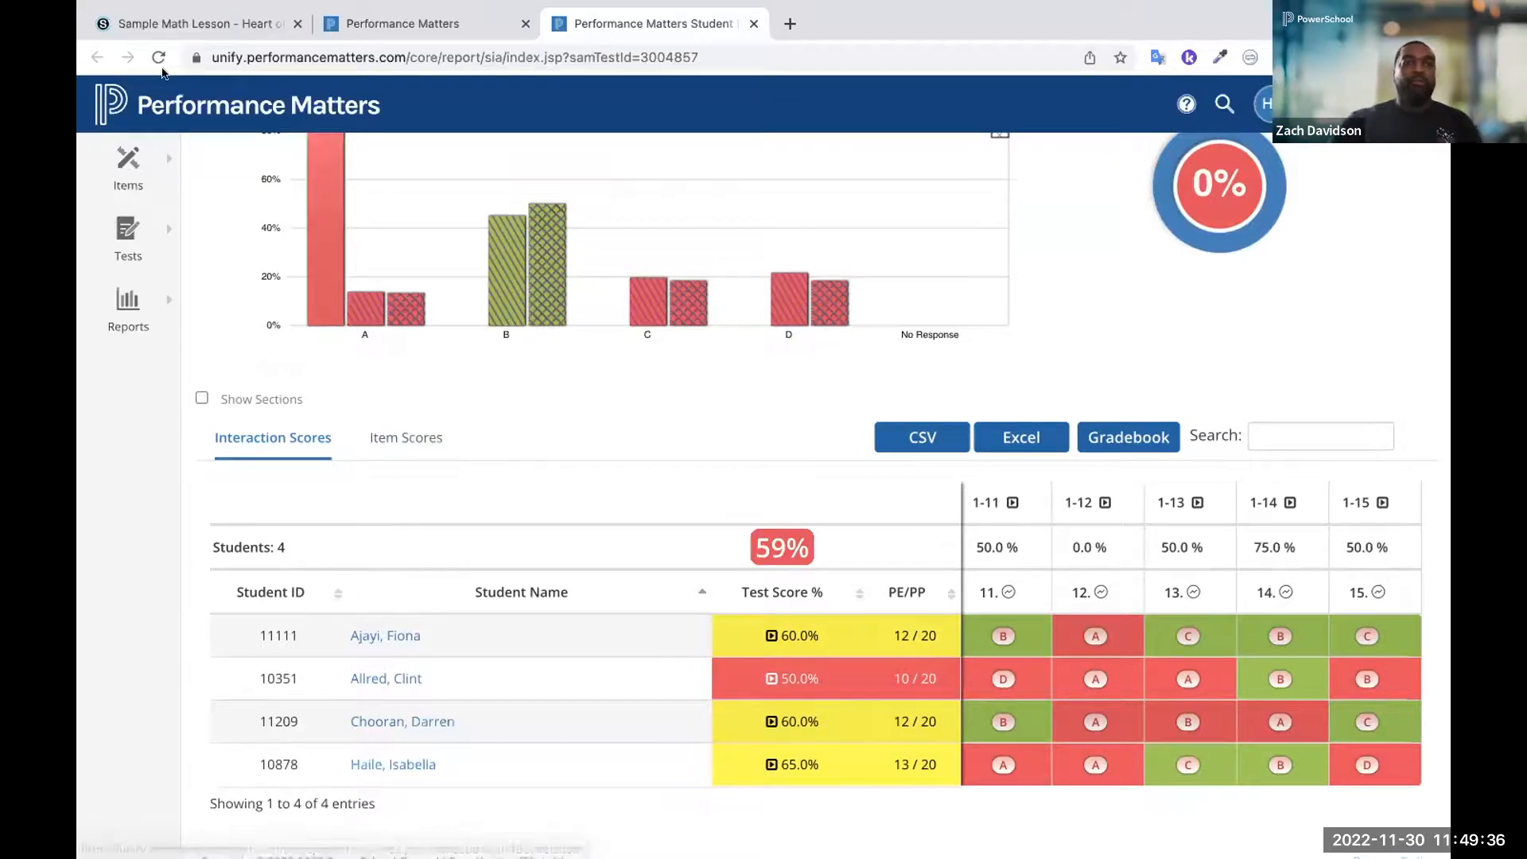
Return to Schoology and change to the linked Redwood High School account listed directly below the active one
{"action": "left_click", "coordinate": [158, 27]}
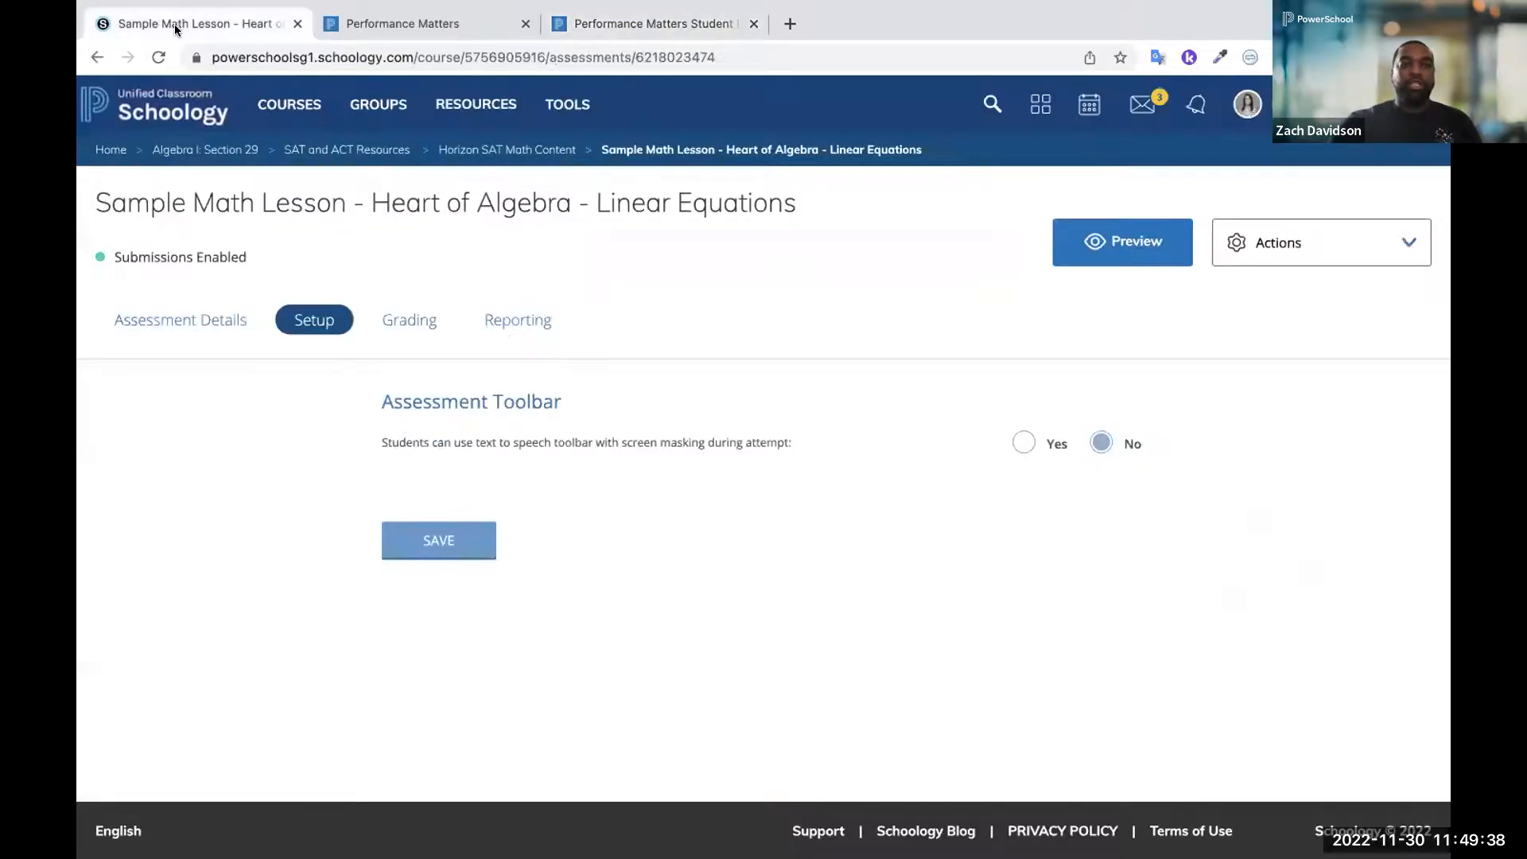
{"action": "left_click", "coordinate": [1247, 103]}
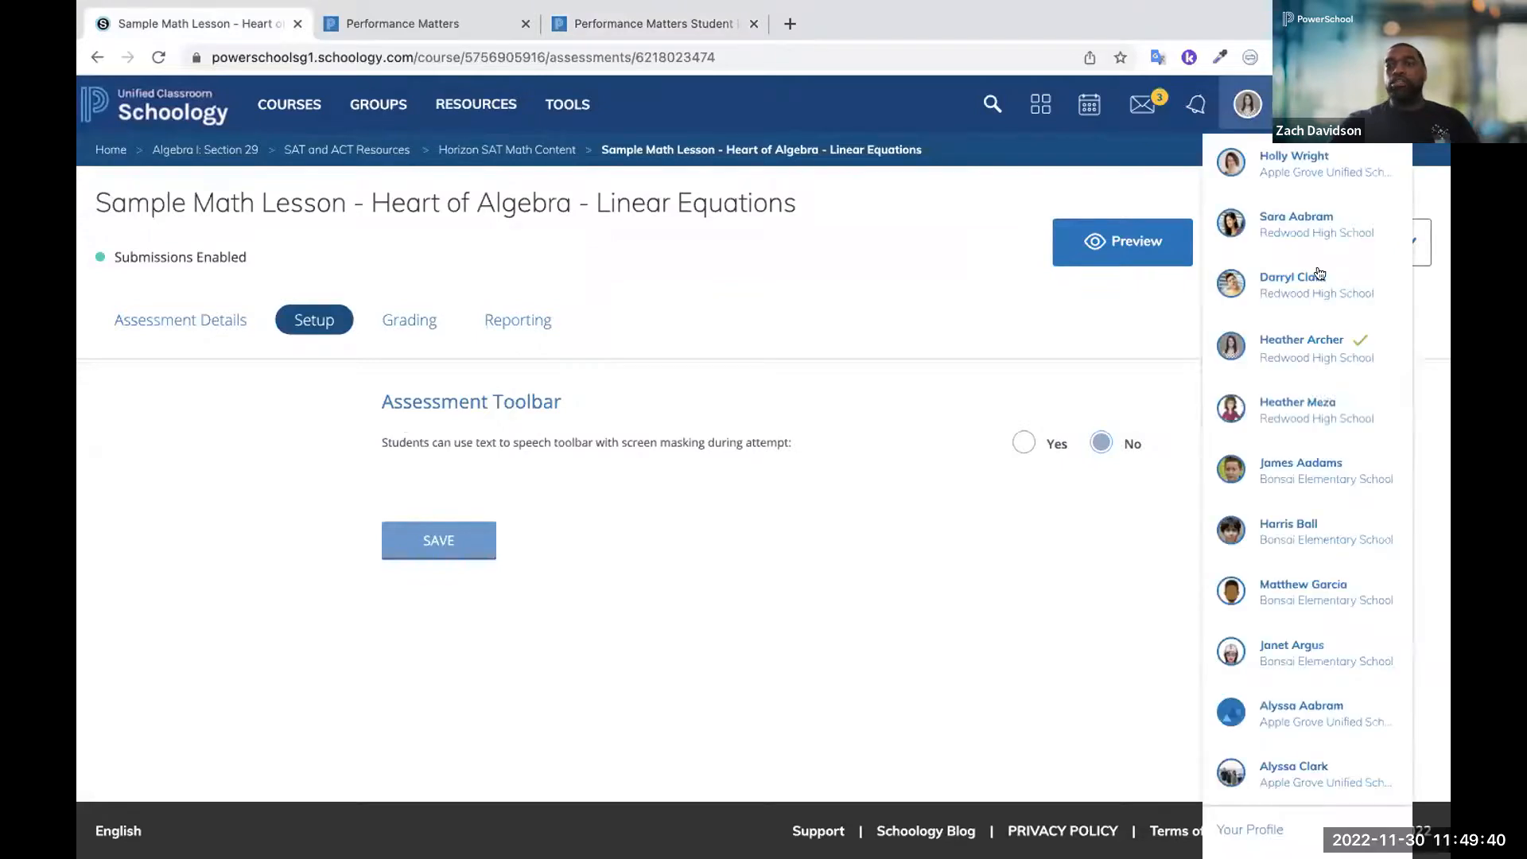
{"action": "left_click", "coordinate": [1273, 410]}
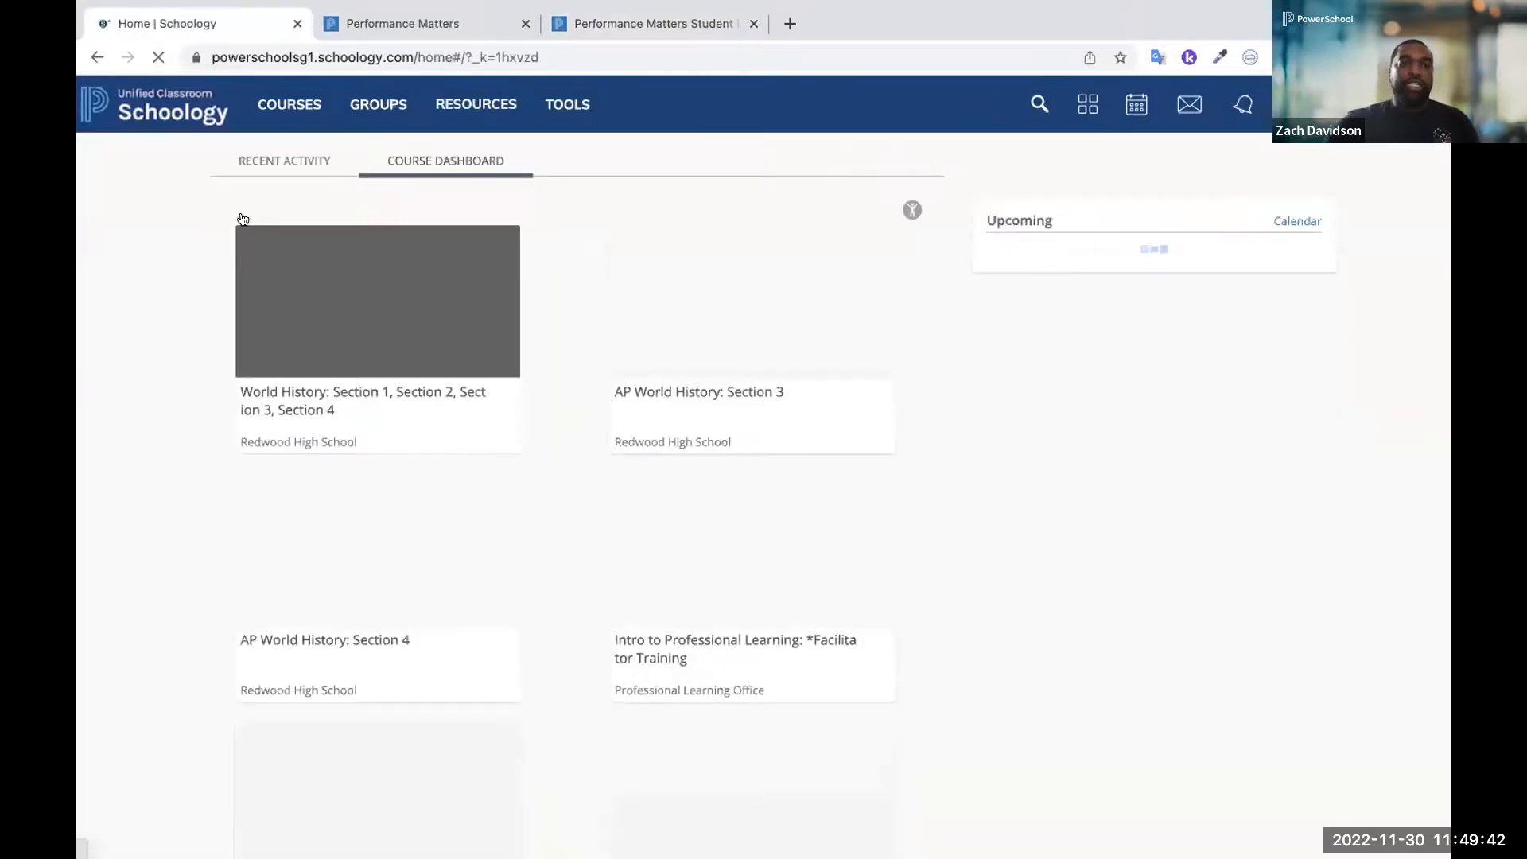
Go to the combined World History course for Sections 1 to 4 and view its Mastery class overview
{"action": "left_click", "coordinate": [326, 320]}
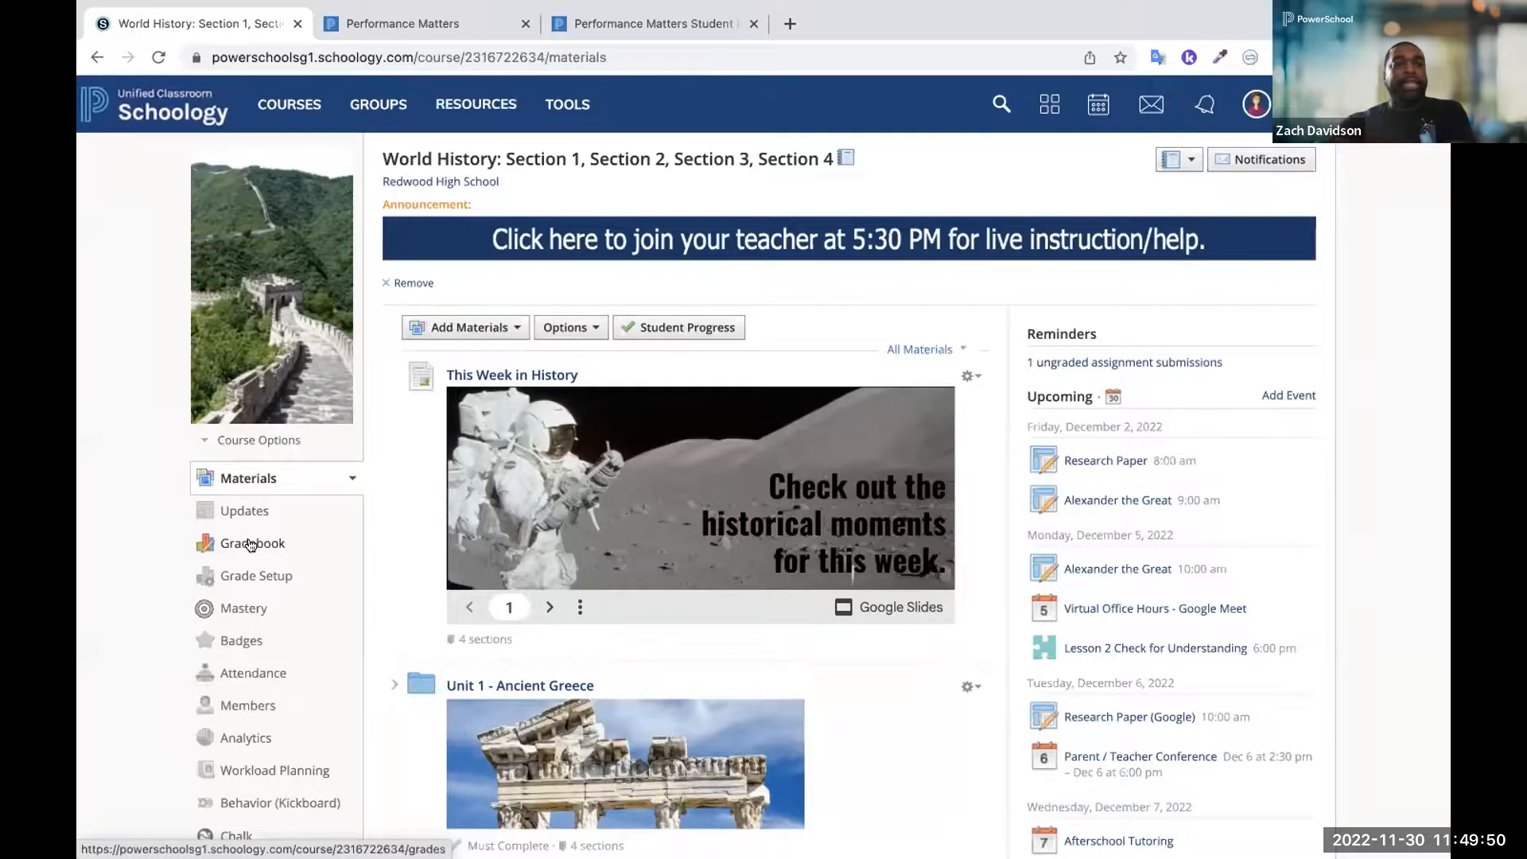
{"action": "left_click", "coordinate": [244, 613]}
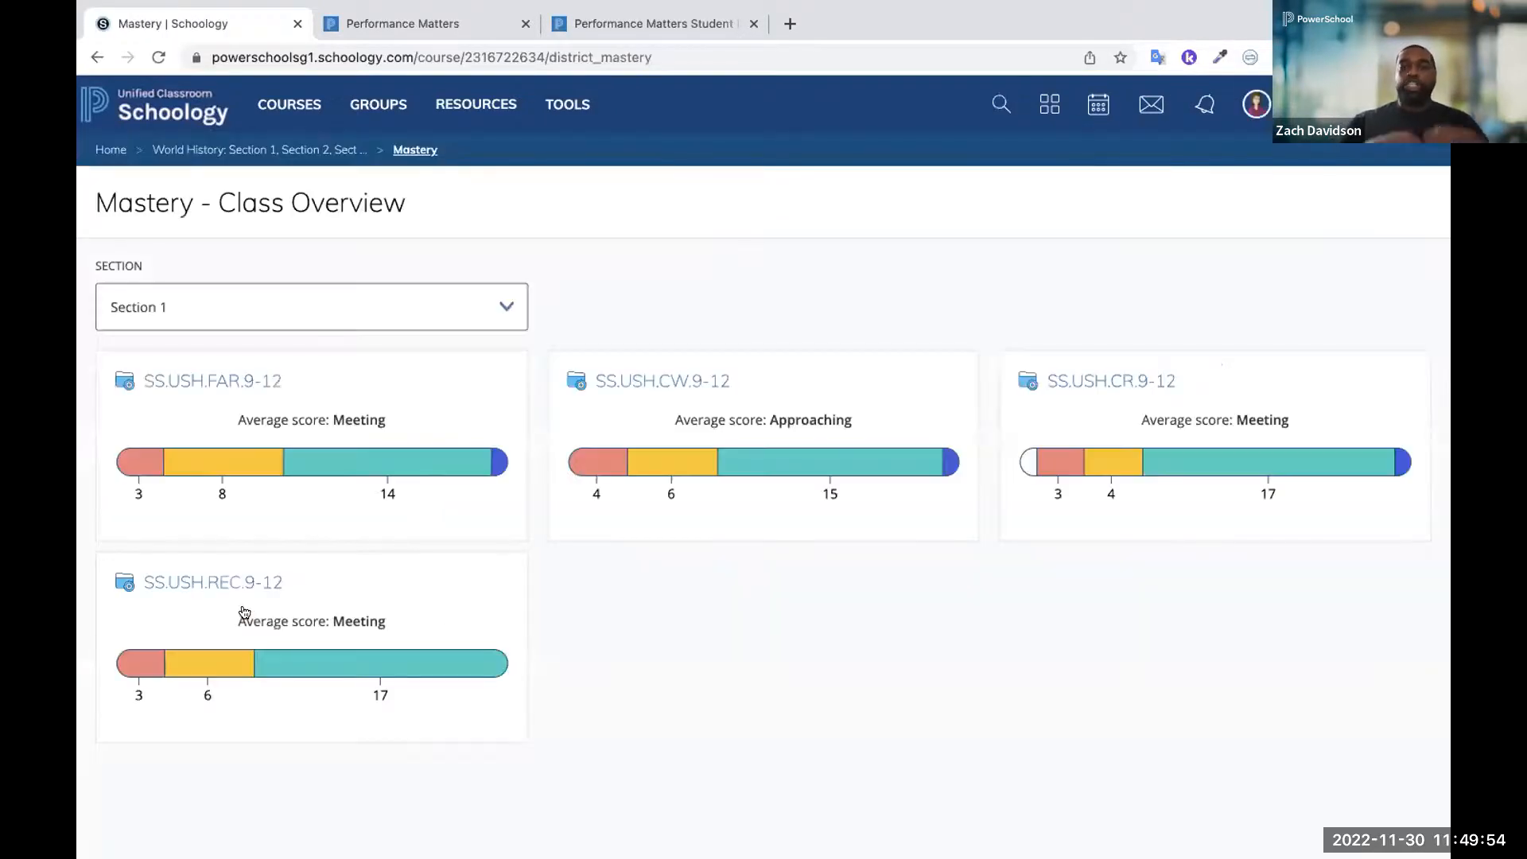
View the class mastery of objective SS.USH.FAR.9-12 in Section 1 and expand its details to list students by performance level
{"action": "left_click", "coordinate": [223, 381]}
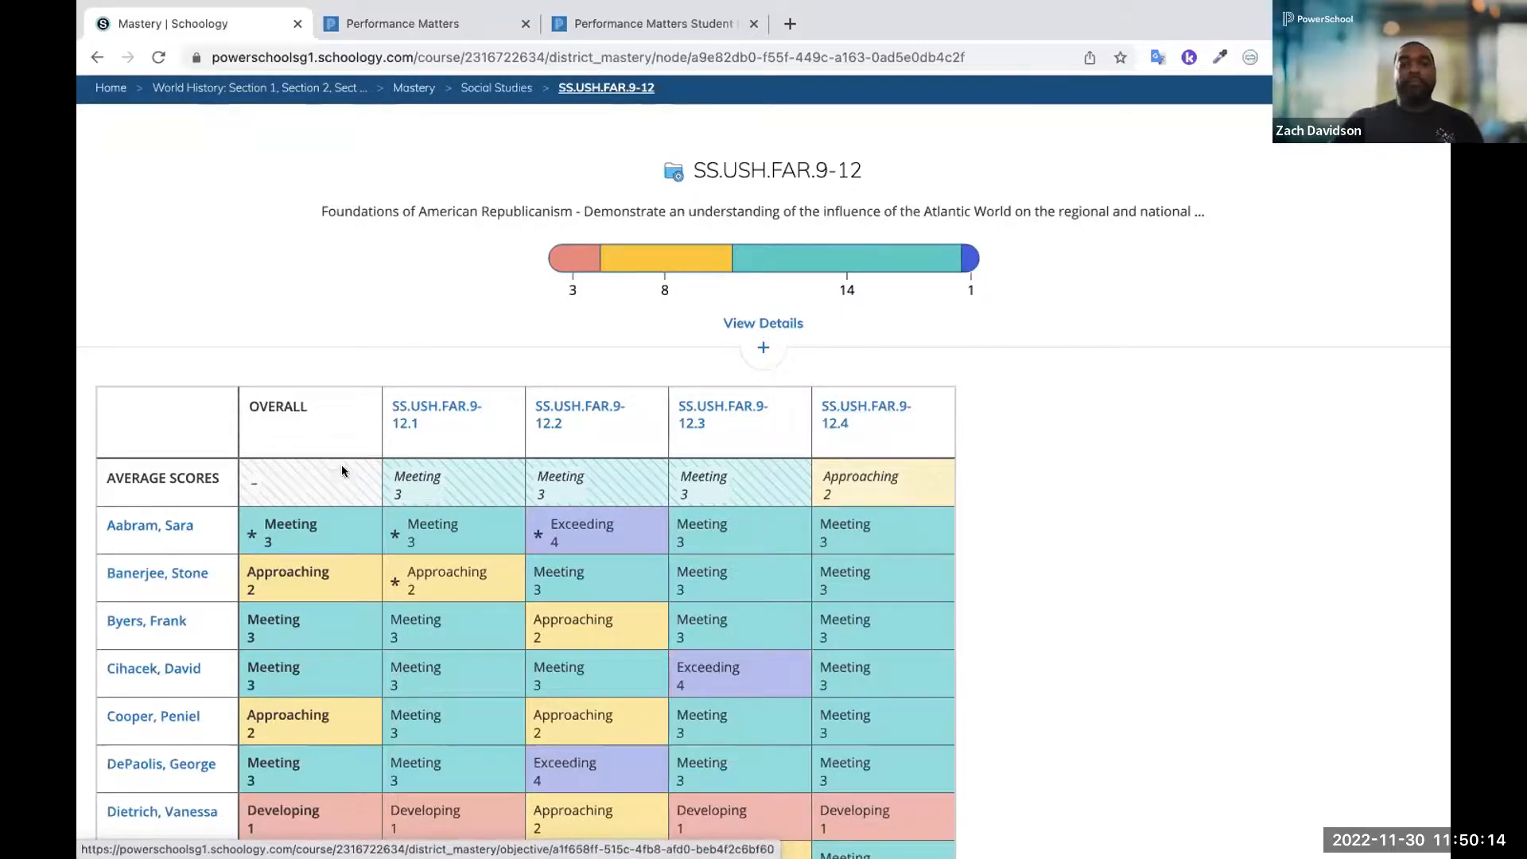
{"action": "left_click", "coordinate": [805, 327]}
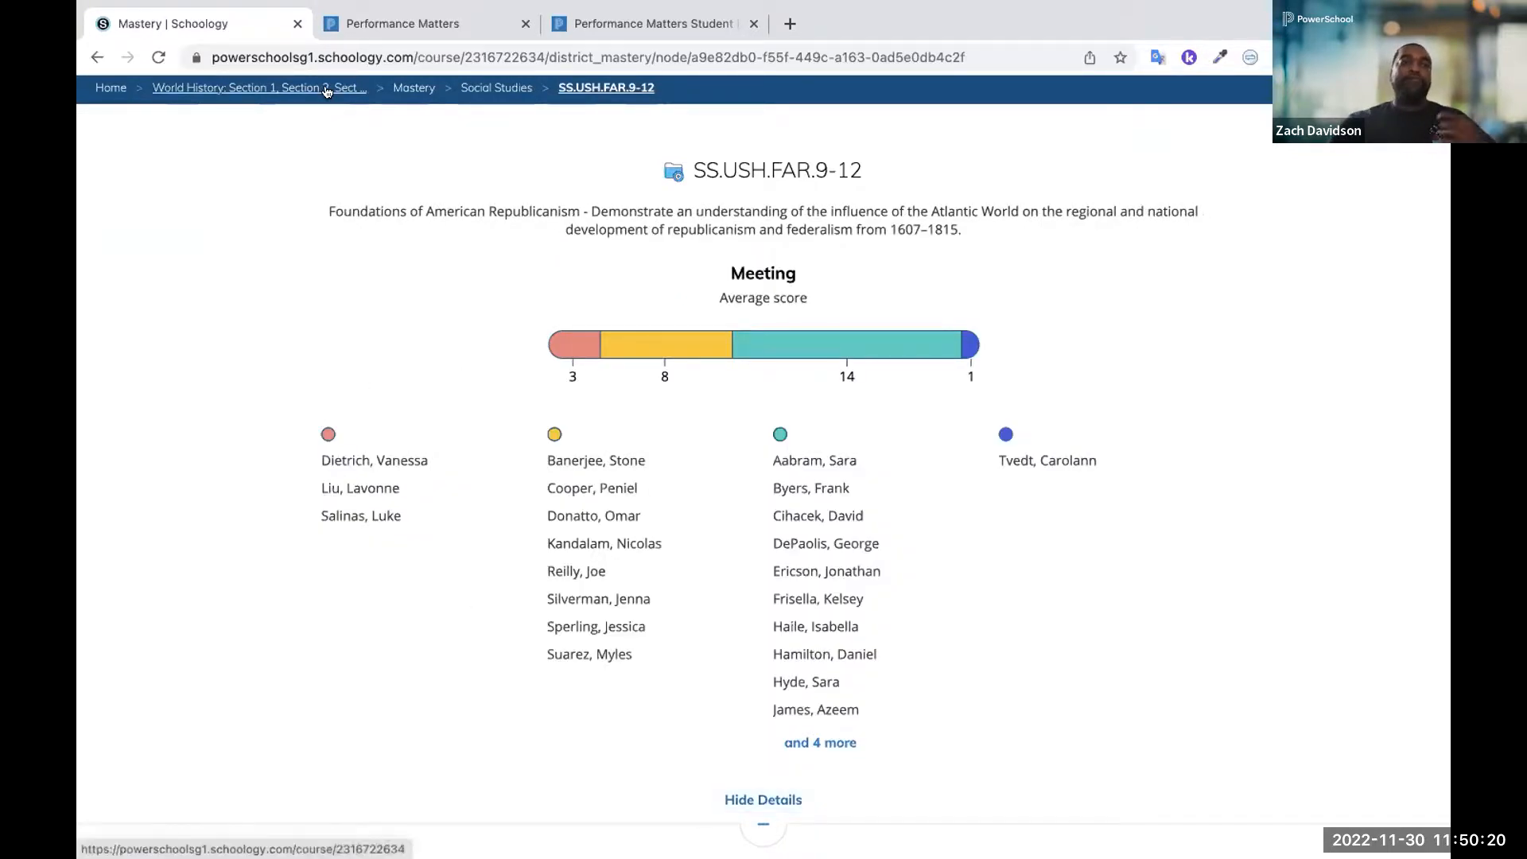
Return to the World History course materials and find the Teacher Resources folder
{"action": "left_click", "coordinate": [355, 94]}
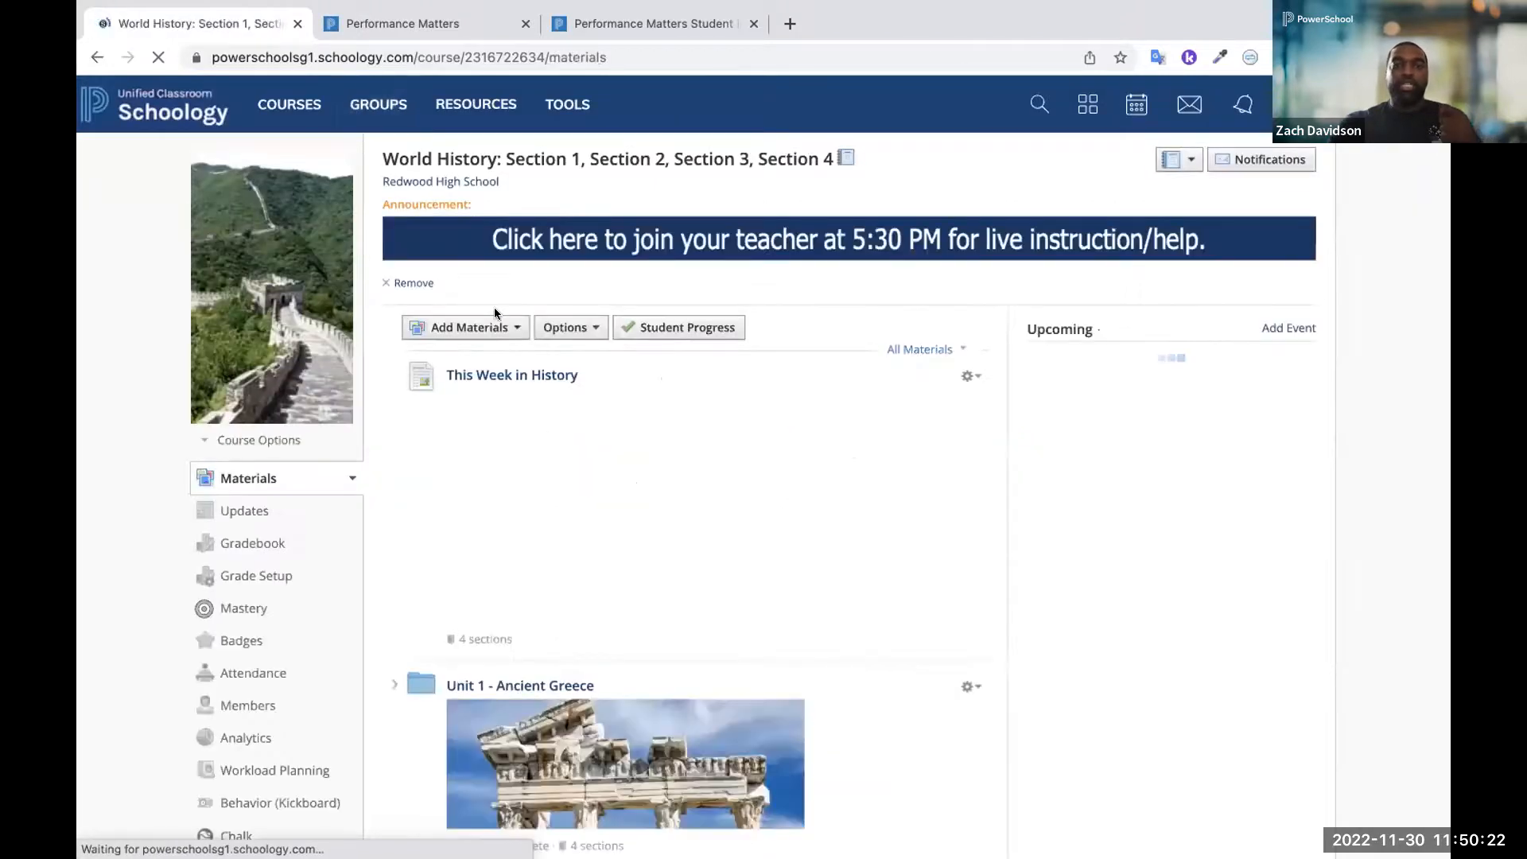
{"action": "scroll", "coordinate": [648, 459], "scroll_direction": "down", "scroll_amount": 3}
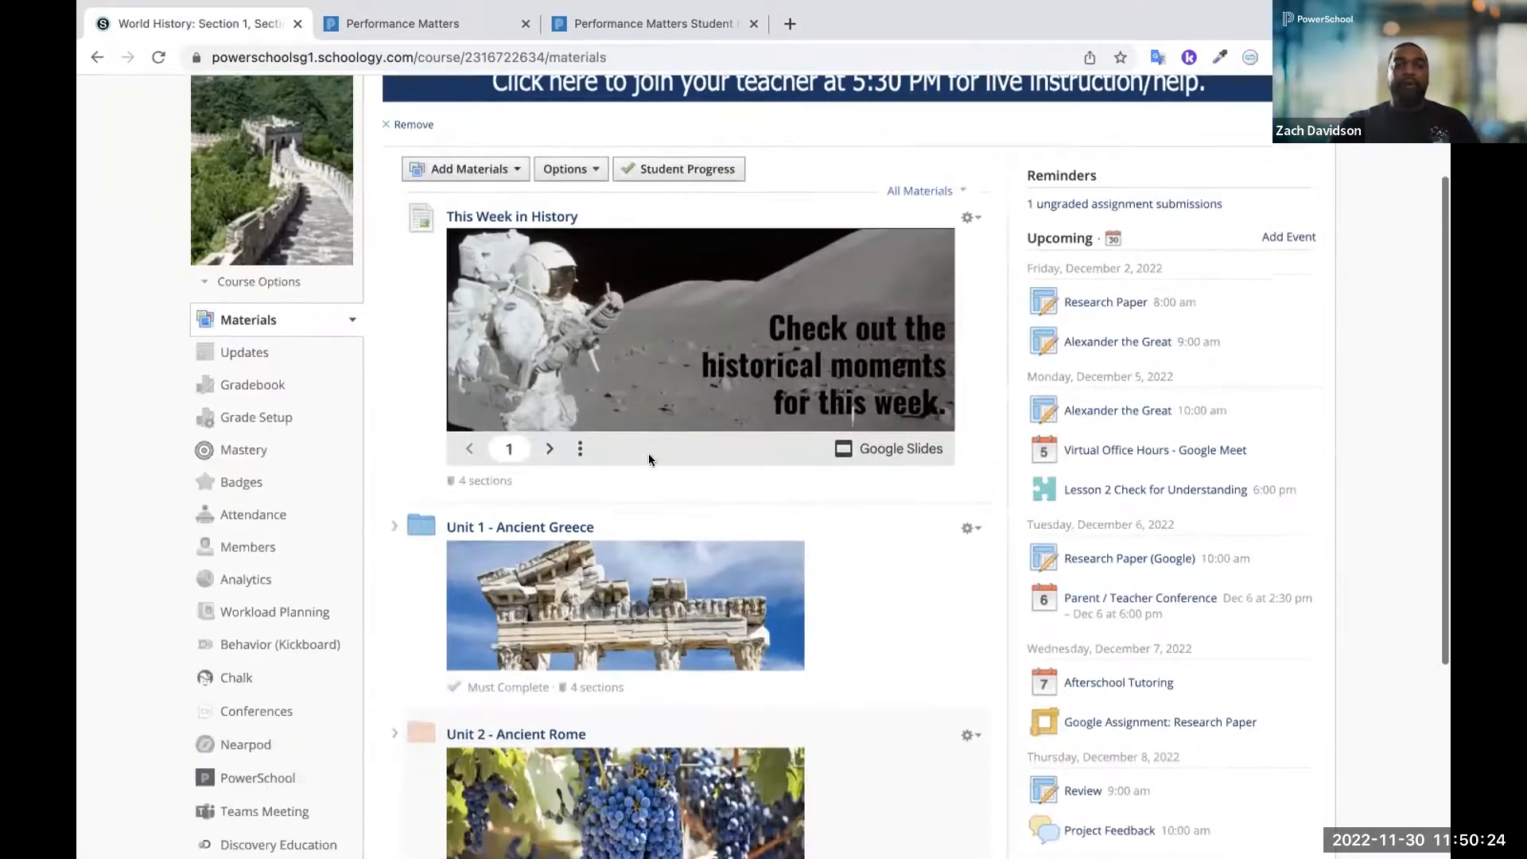
{"action": "scroll", "coordinate": [648, 458], "scroll_direction": "down", "scroll_amount": 3}
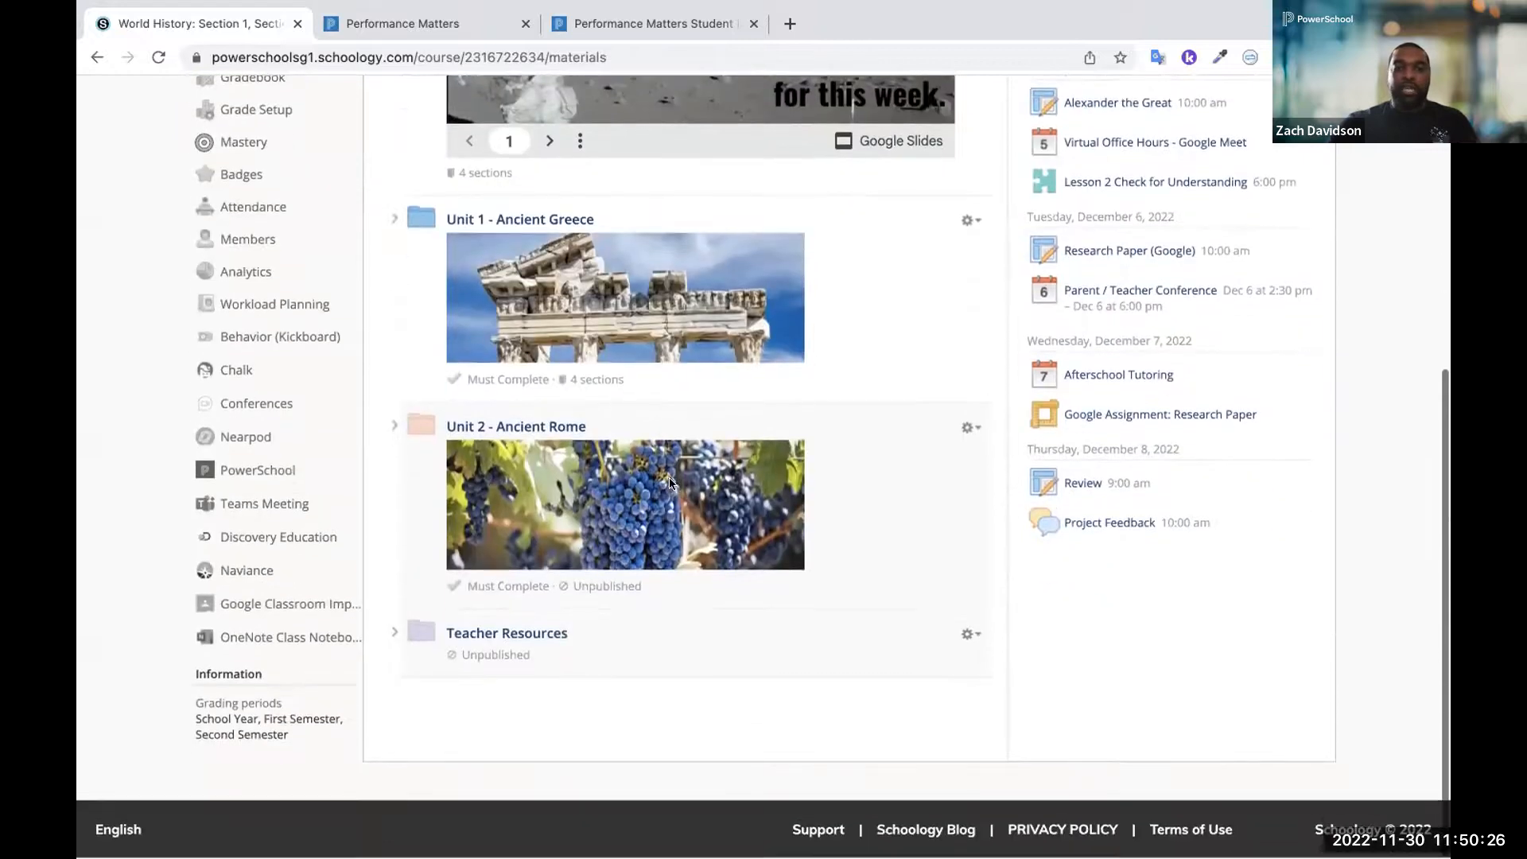
{"action": "left_click", "coordinate": [968, 632]}
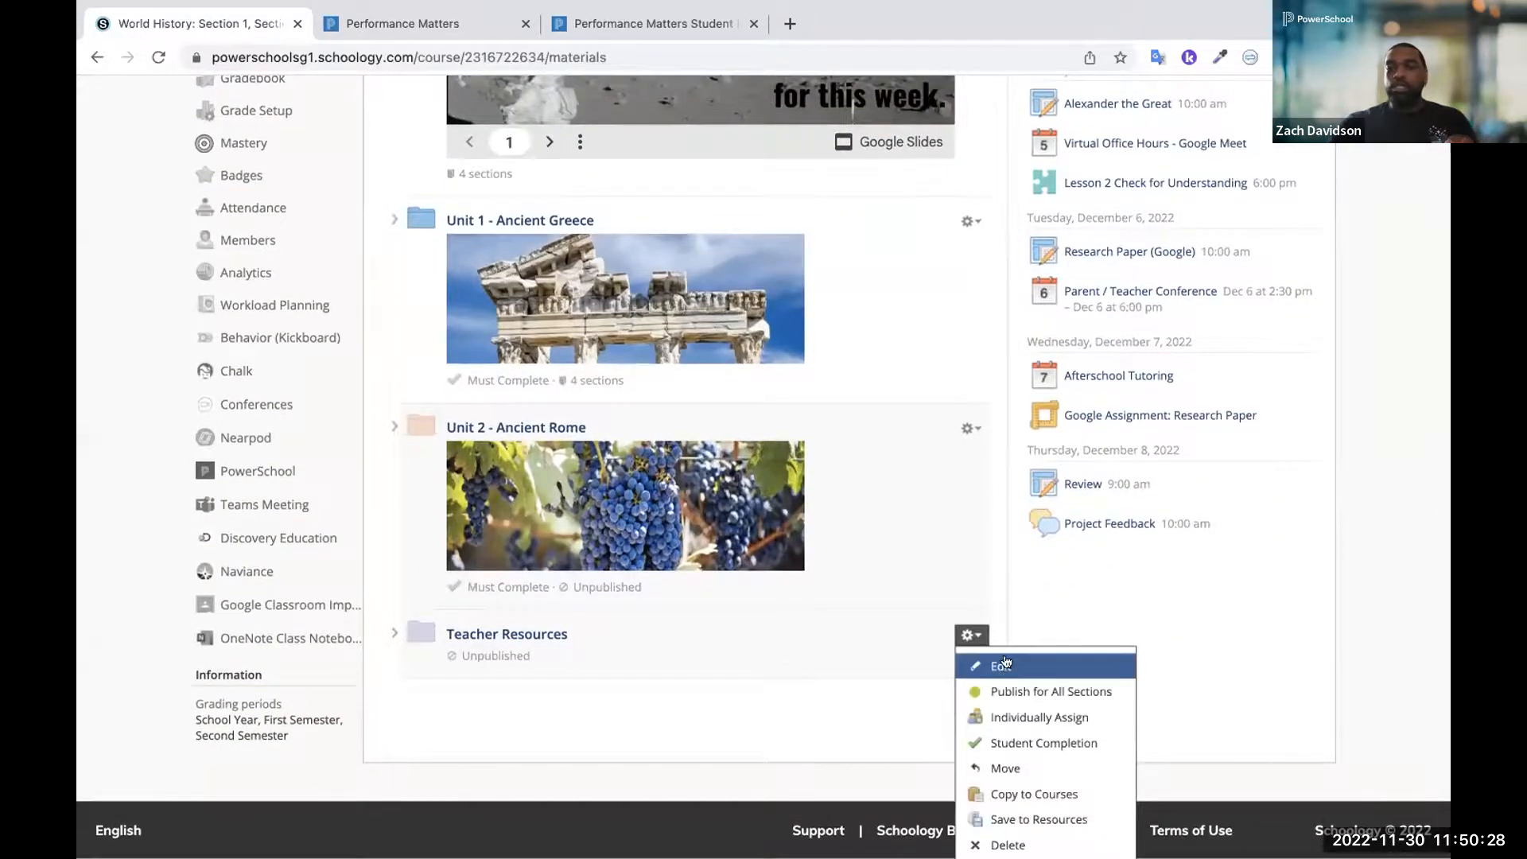
{"action": "left_click", "coordinate": [997, 745]}
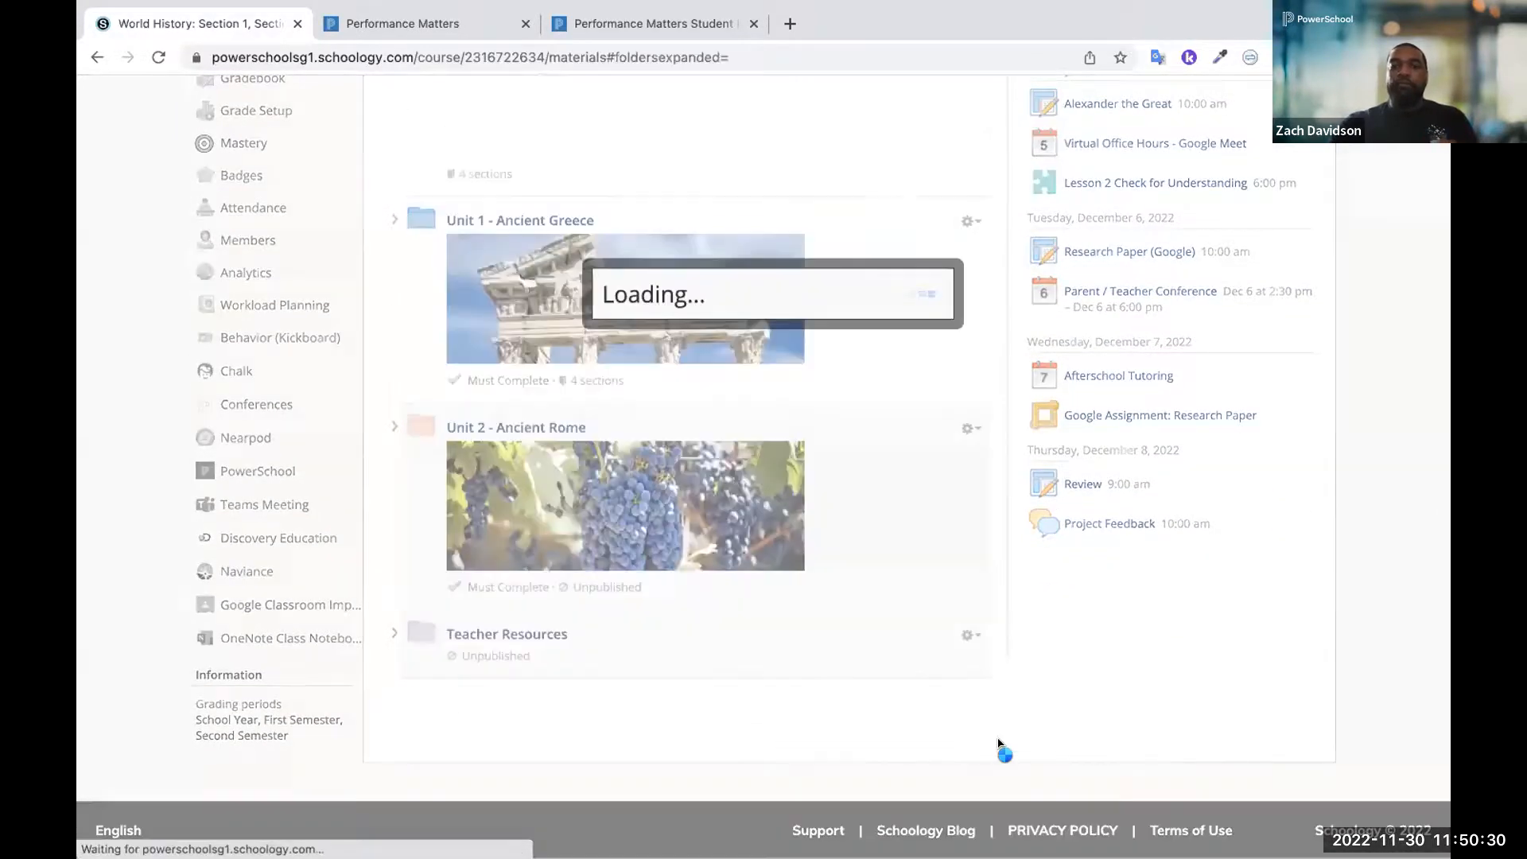
{"action": "left_click", "coordinate": [1090, 254]}
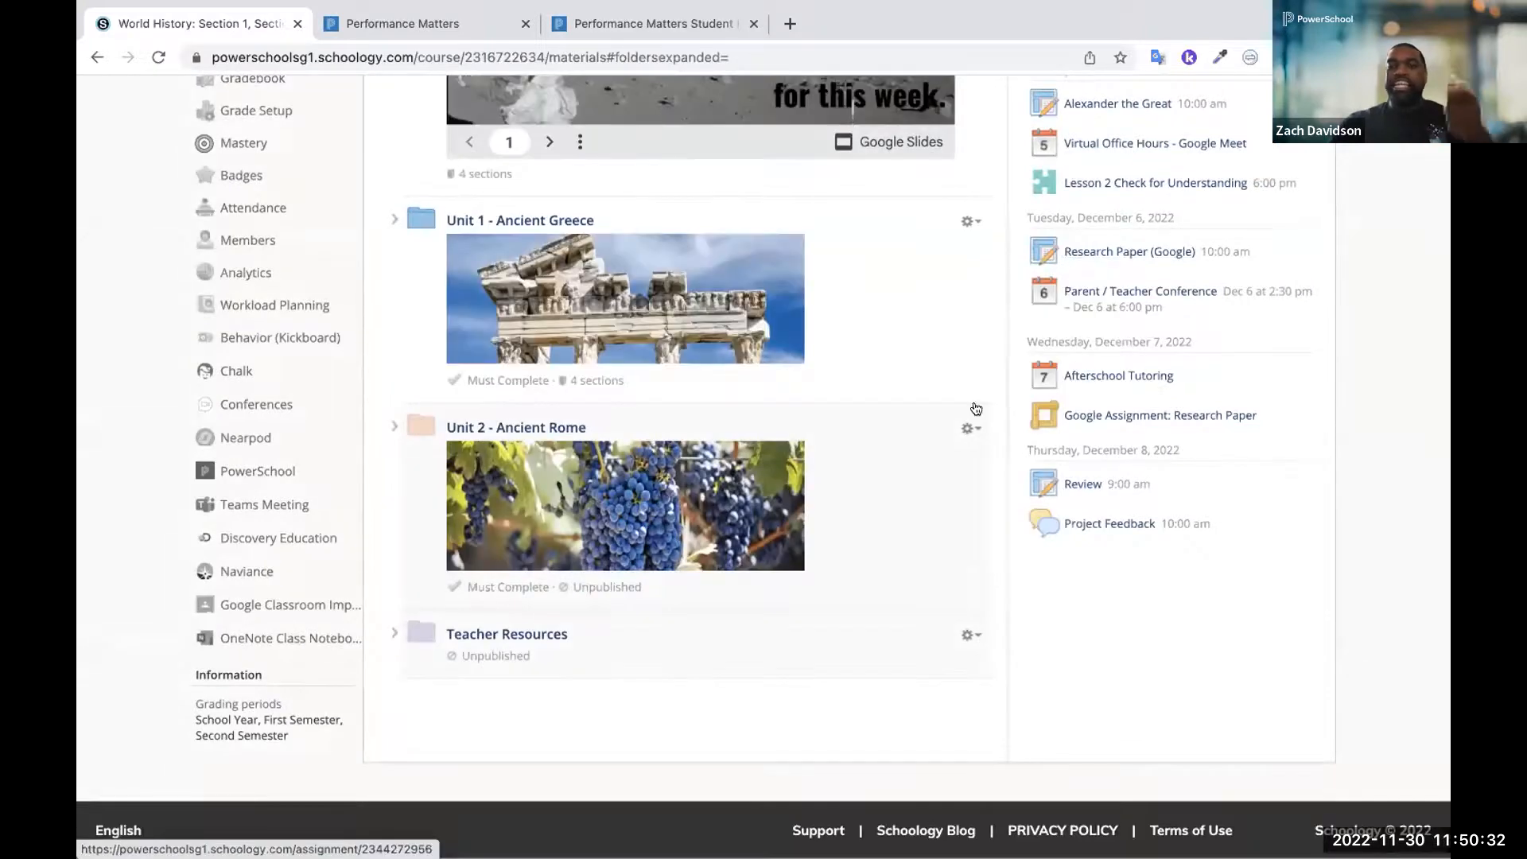
Begin individually assigning the Teacher Resources folder, select the first student matching the name search, and clear the search text
{"action": "left_click", "coordinate": [966, 632]}
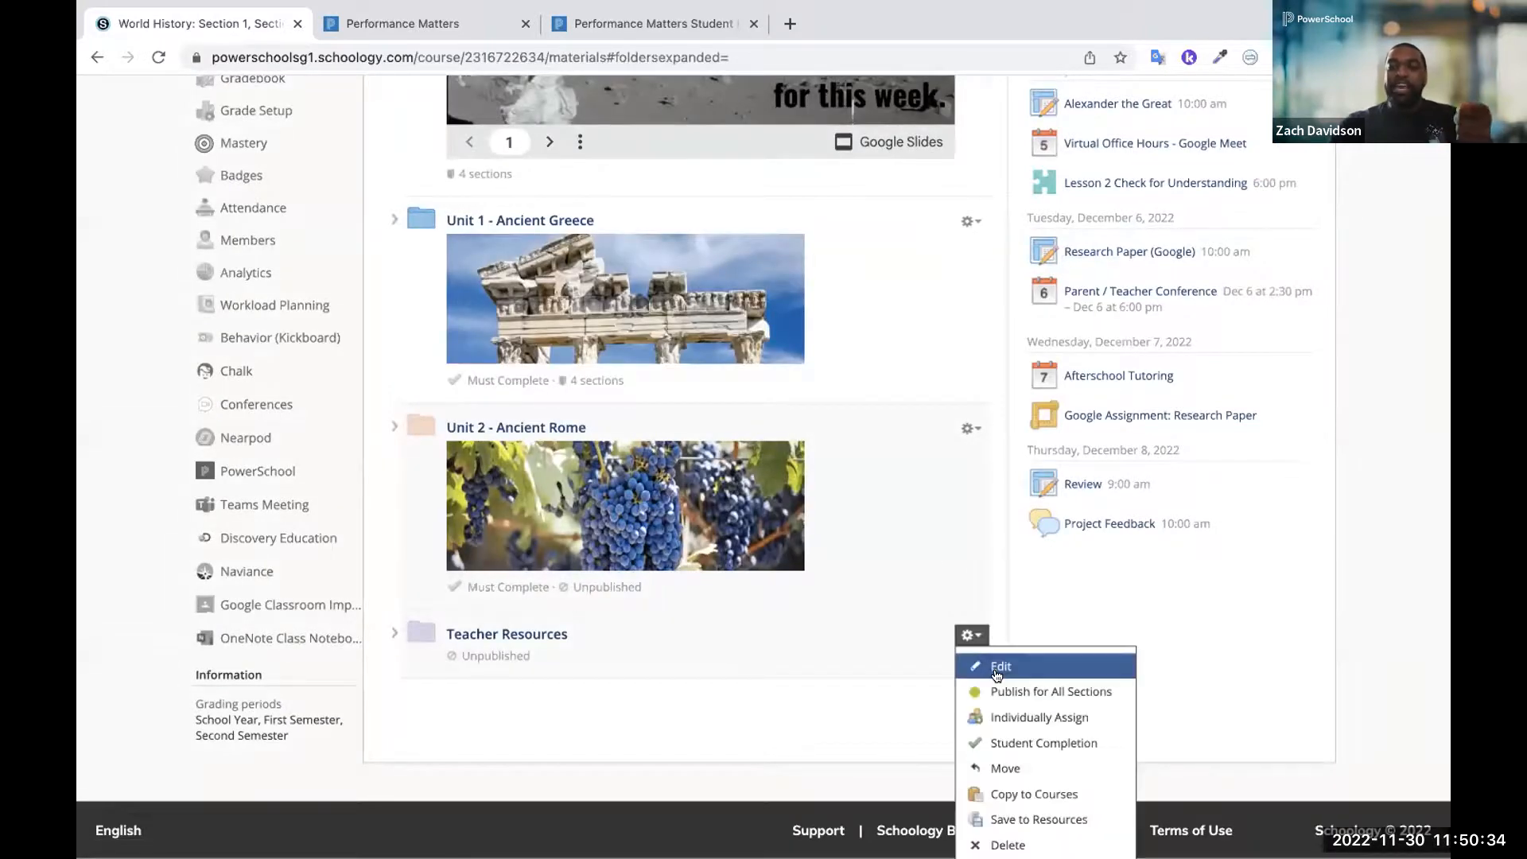
{"action": "left_click", "coordinate": [1001, 718]}
{"action": "left_click", "coordinate": [560, 322]}
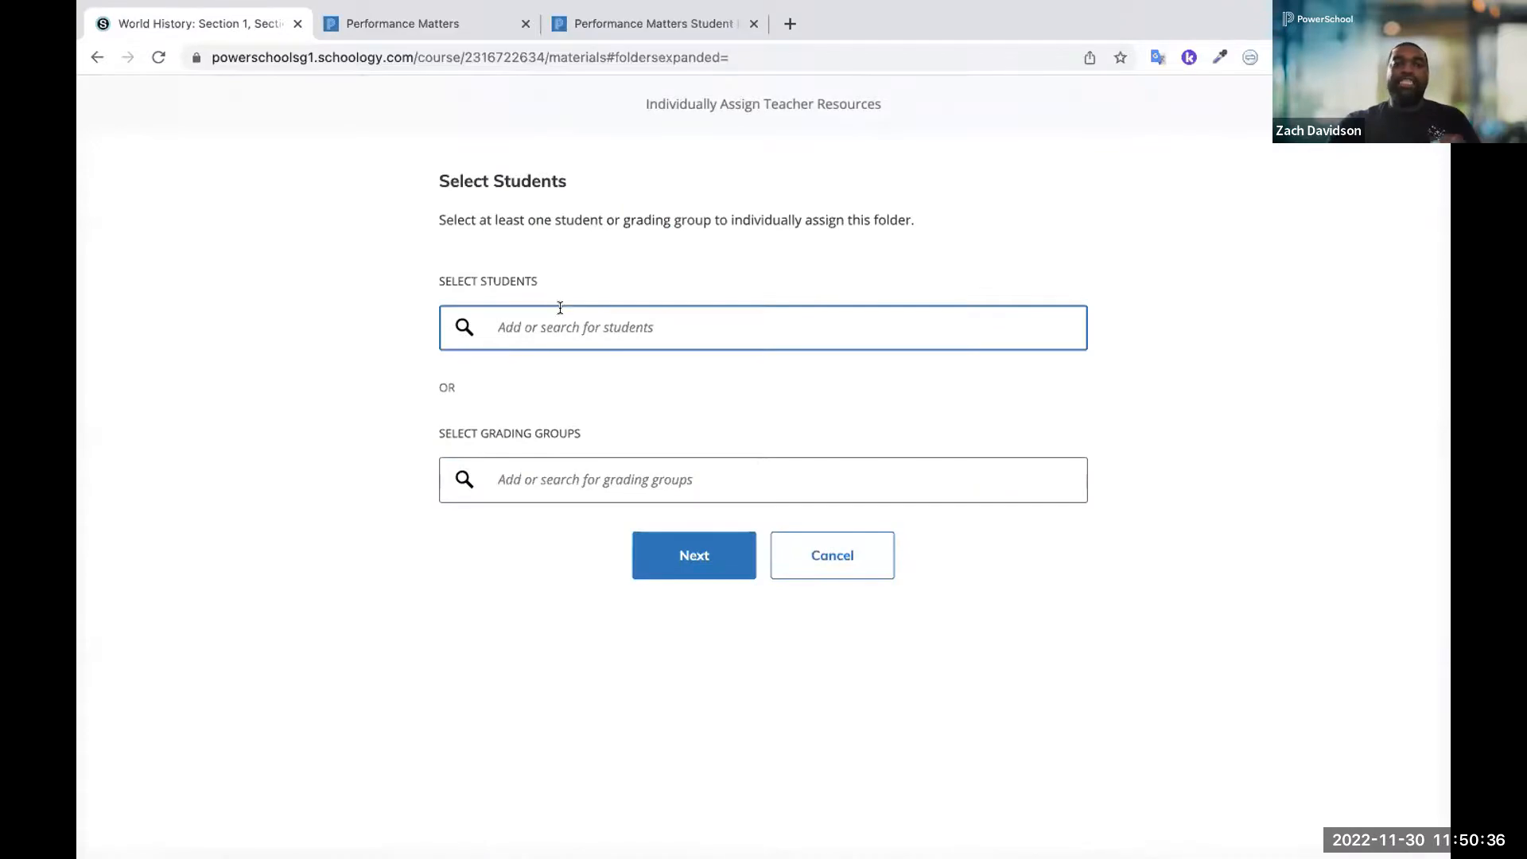
{"action": "type", "text": "vane"}
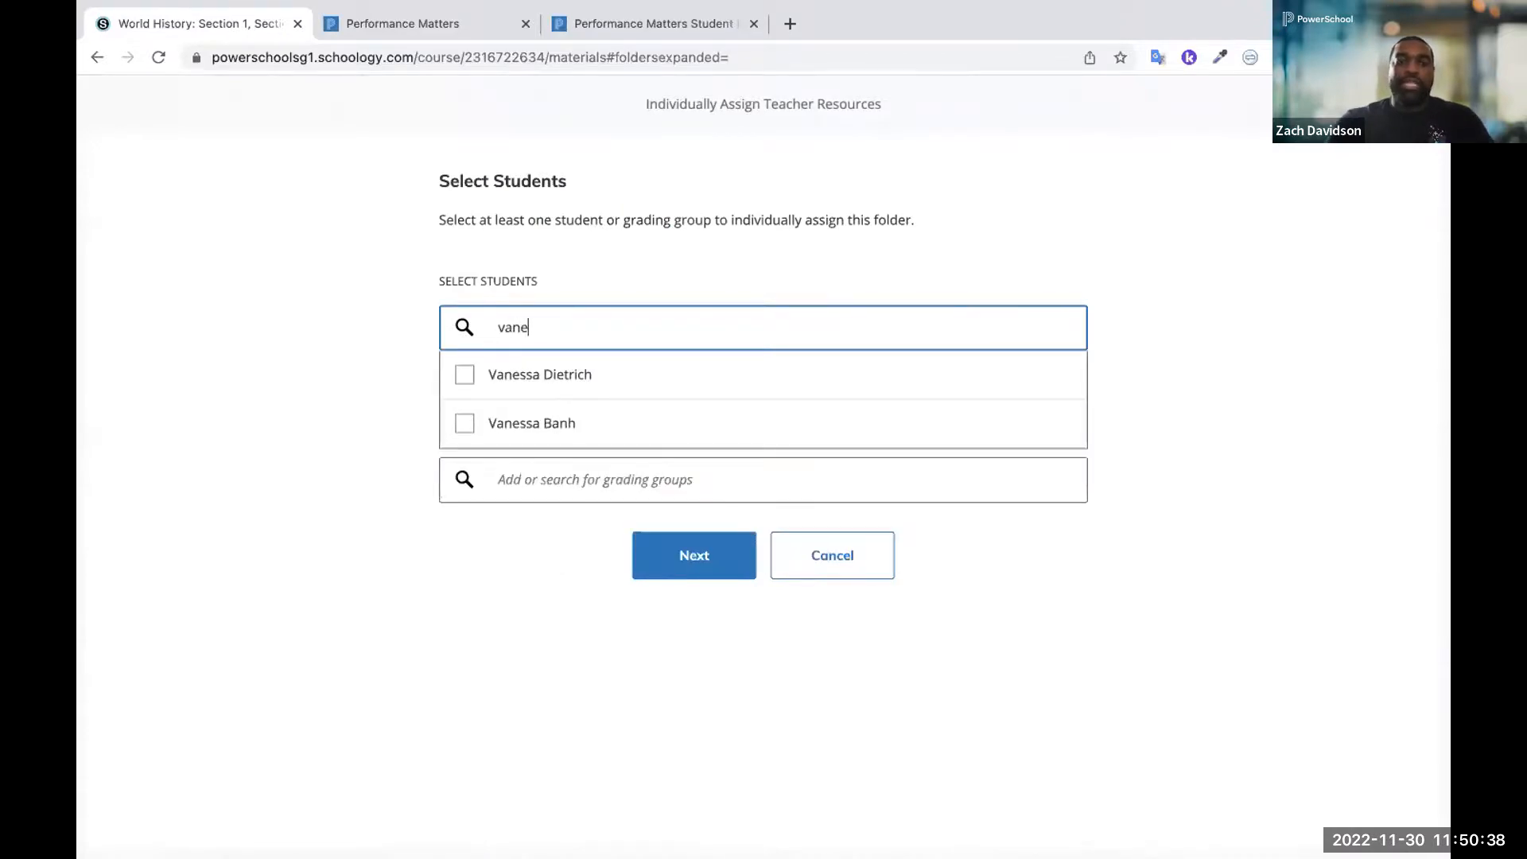
{"action": "left_click", "coordinate": [544, 377]}
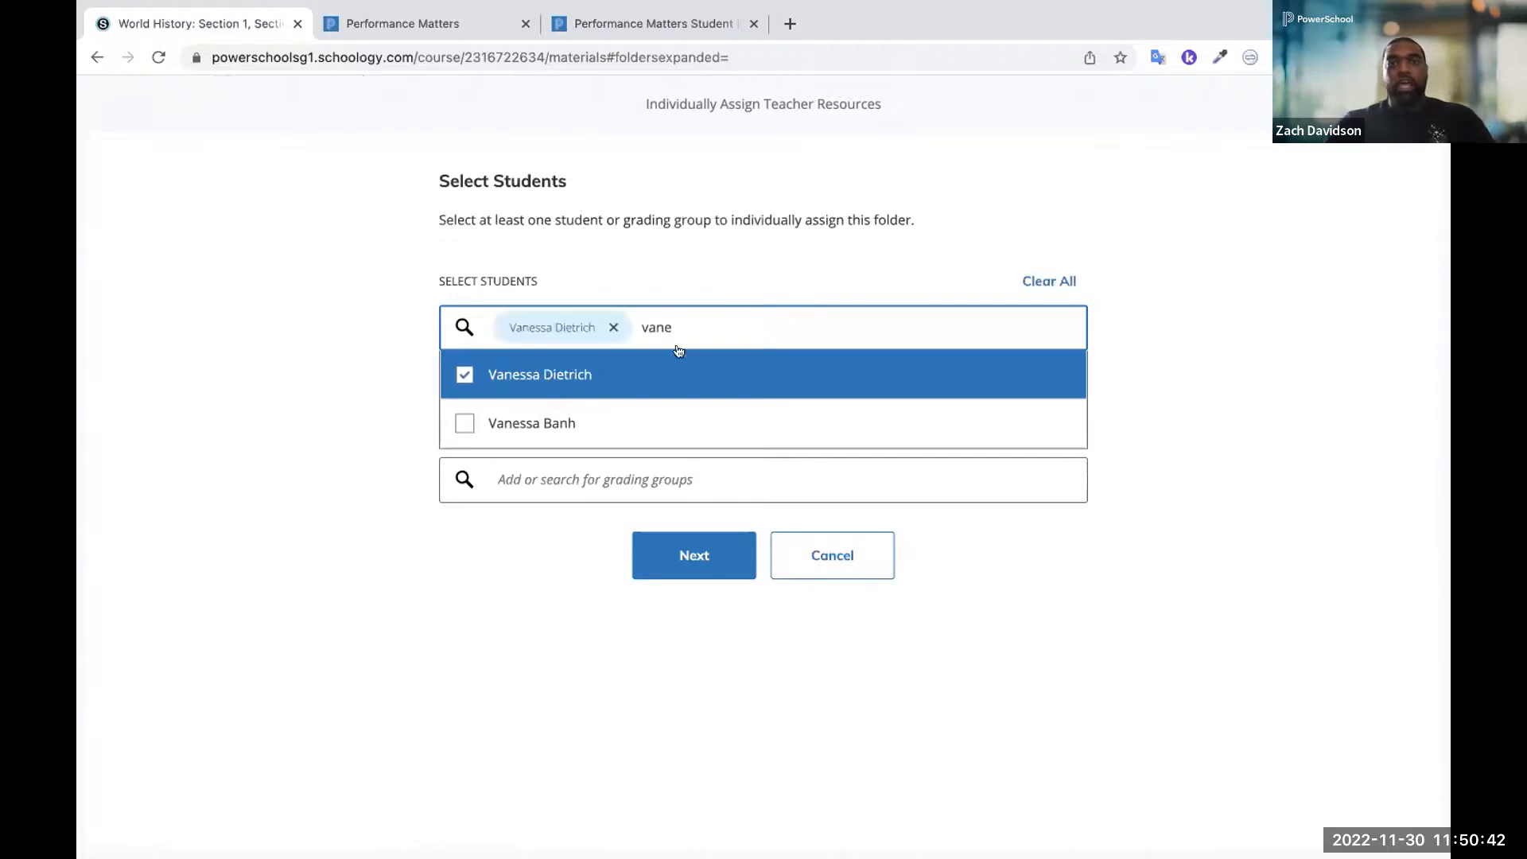
{"action": "key", "text": "BackSpace"}
{"action": "key", "text": "BackSpace"}
{"action": "key", "text": "BackSpace"}
{"action": "key", "text": "BackSpace"}
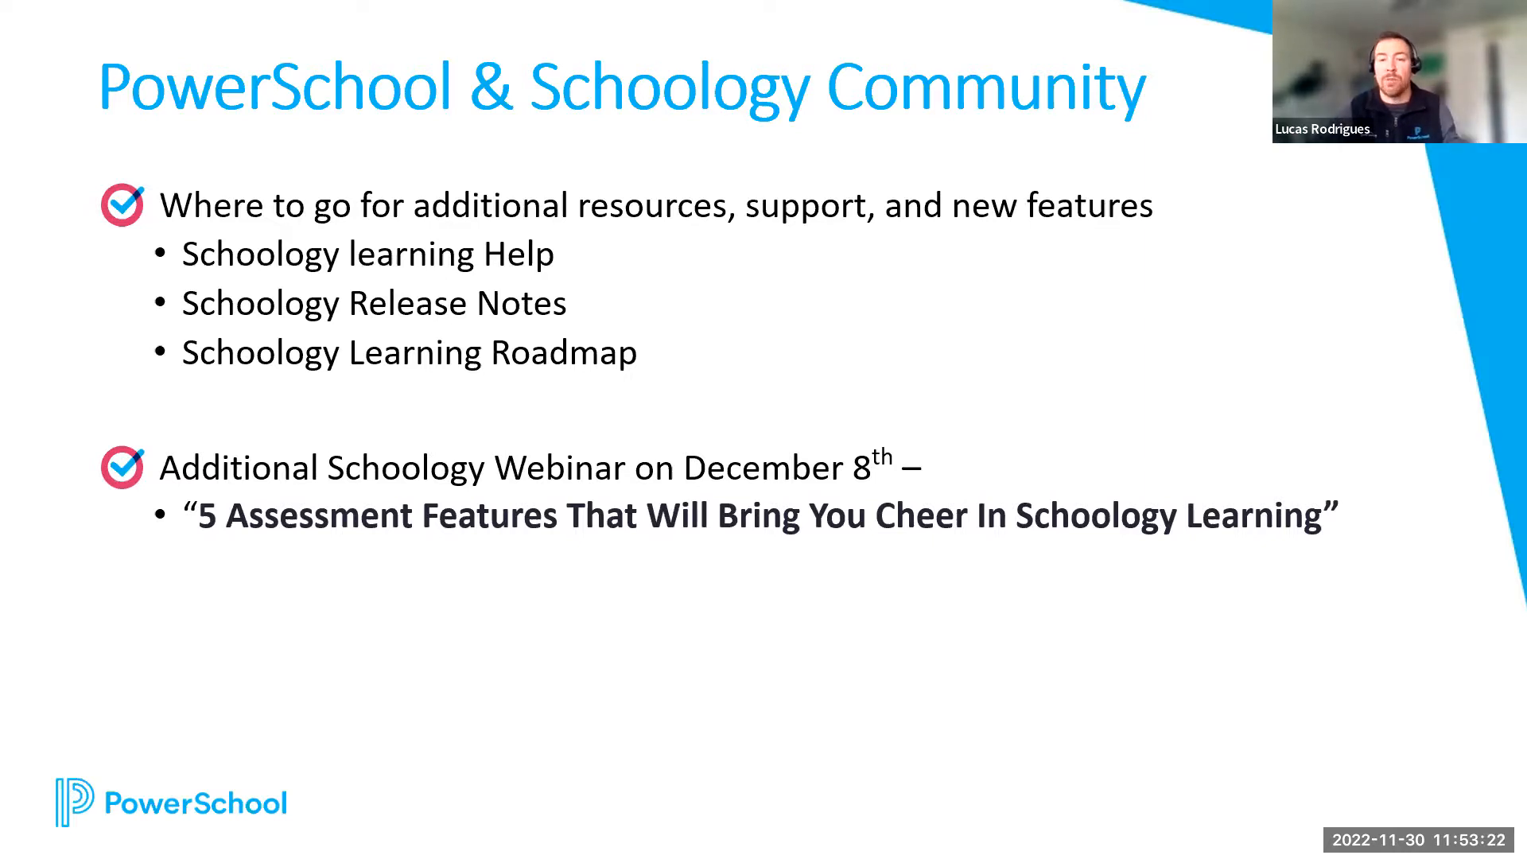
Switch from the slides to the browser, show the Schoology Learning Help page and select its web address
{"action": "key", "text": "alt+Tab"}
{"action": "left_click", "coordinate": [935, 62]}
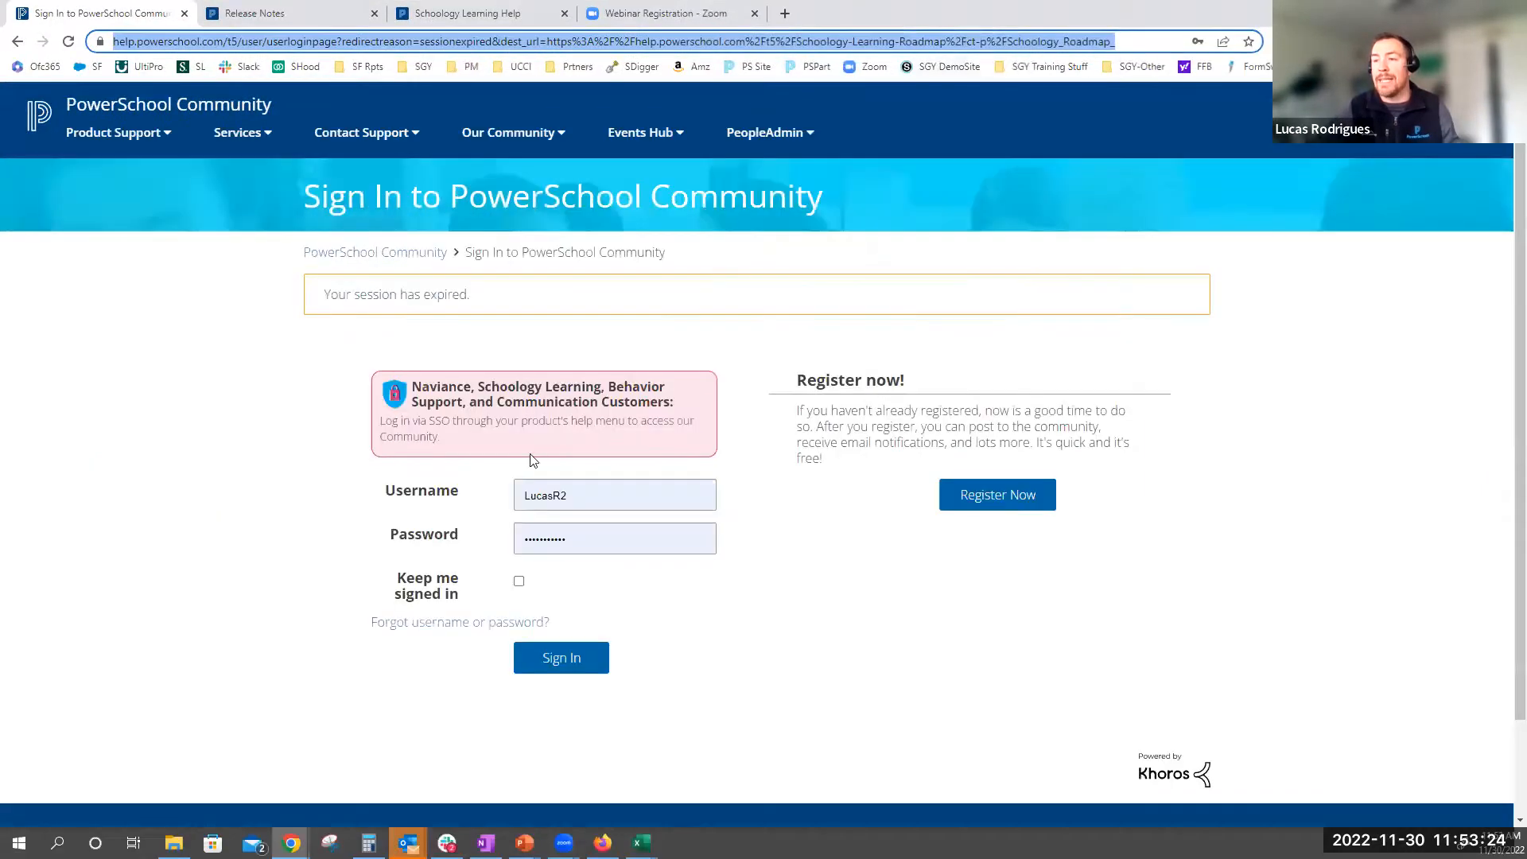
{"action": "left_click", "coordinate": [475, 19]}
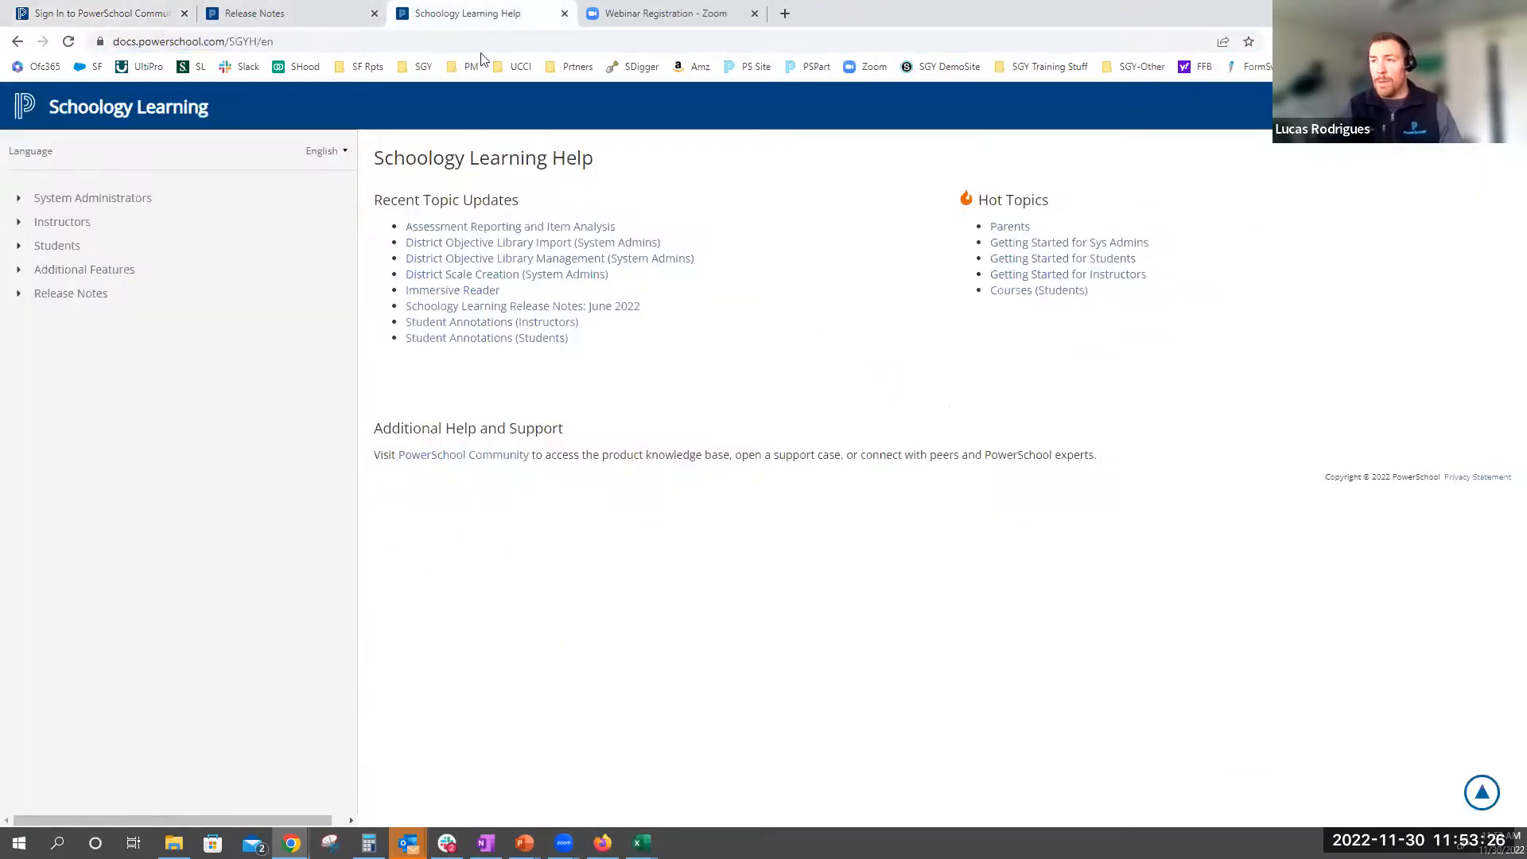
{"action": "left_click", "coordinate": [480, 42]}
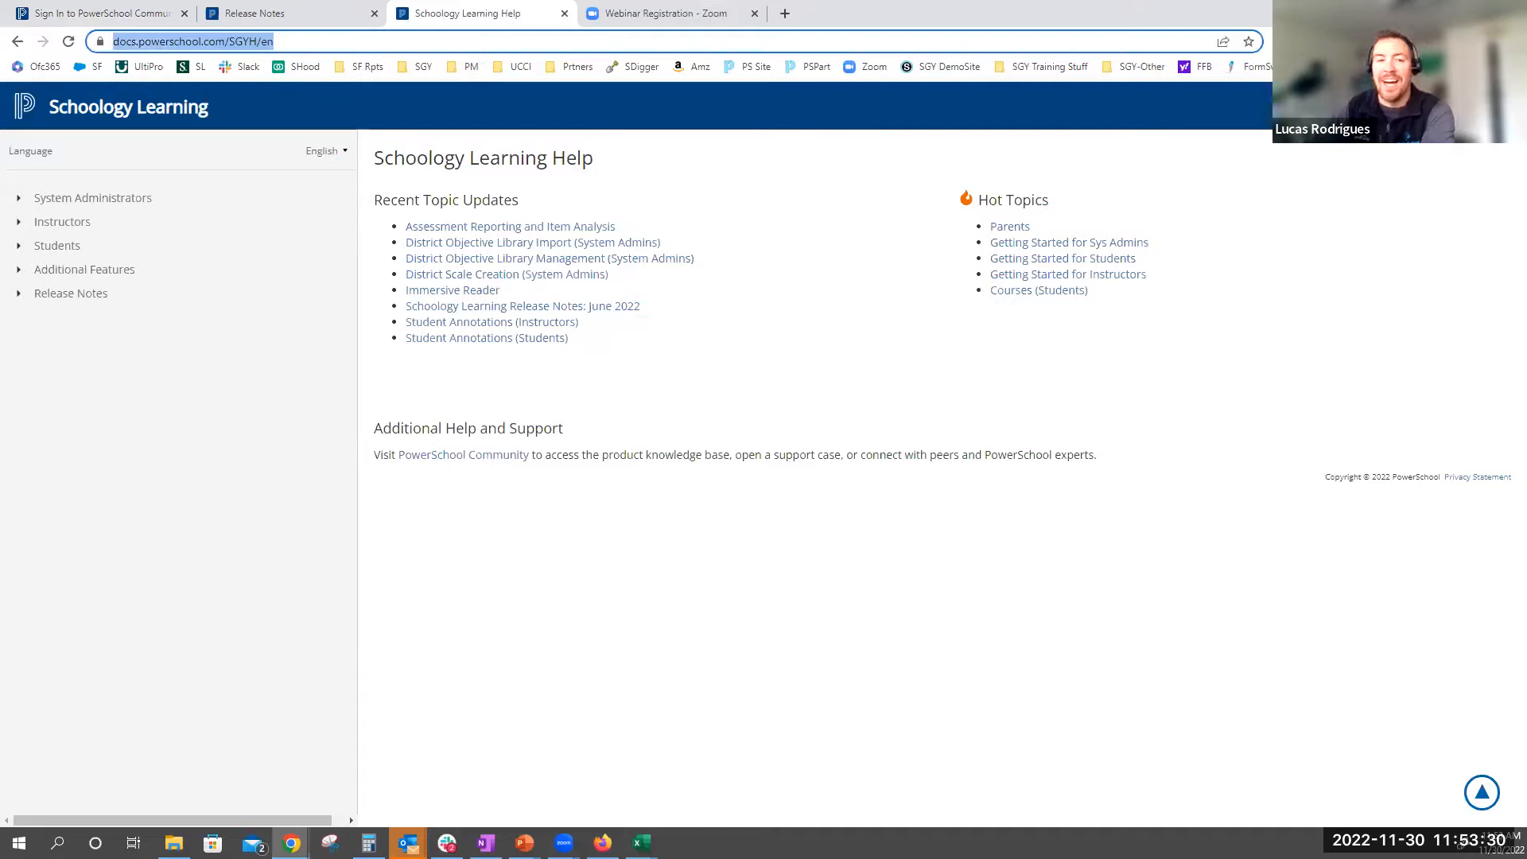
{"action": "key", "text": "alt+Tab"}
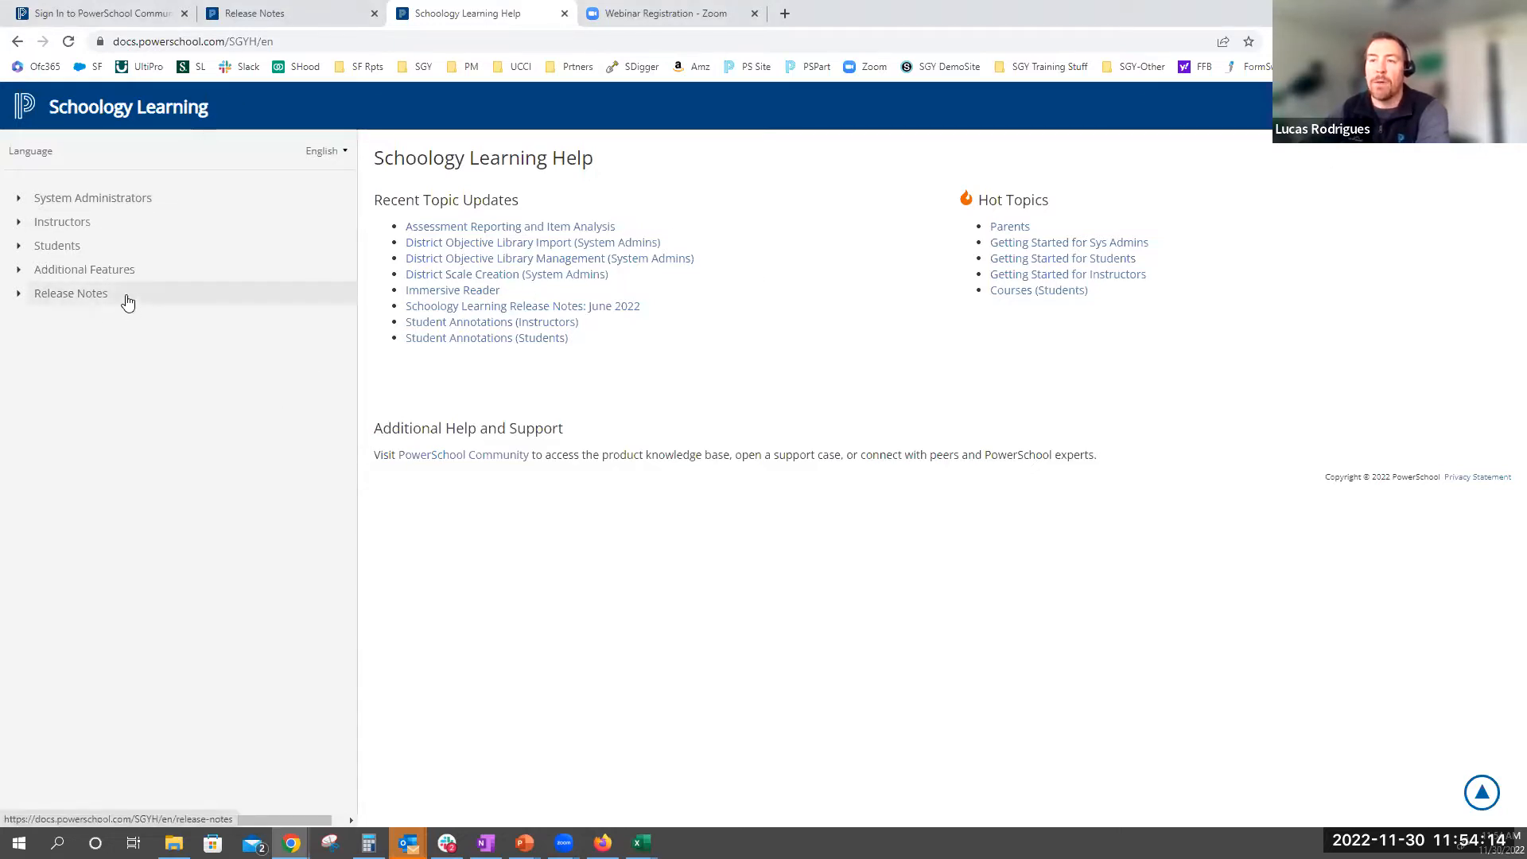
Show the Release Notes page, select its web address, and open Schoology Learning Release Notes 2022
{"action": "left_click", "coordinate": [273, 14]}
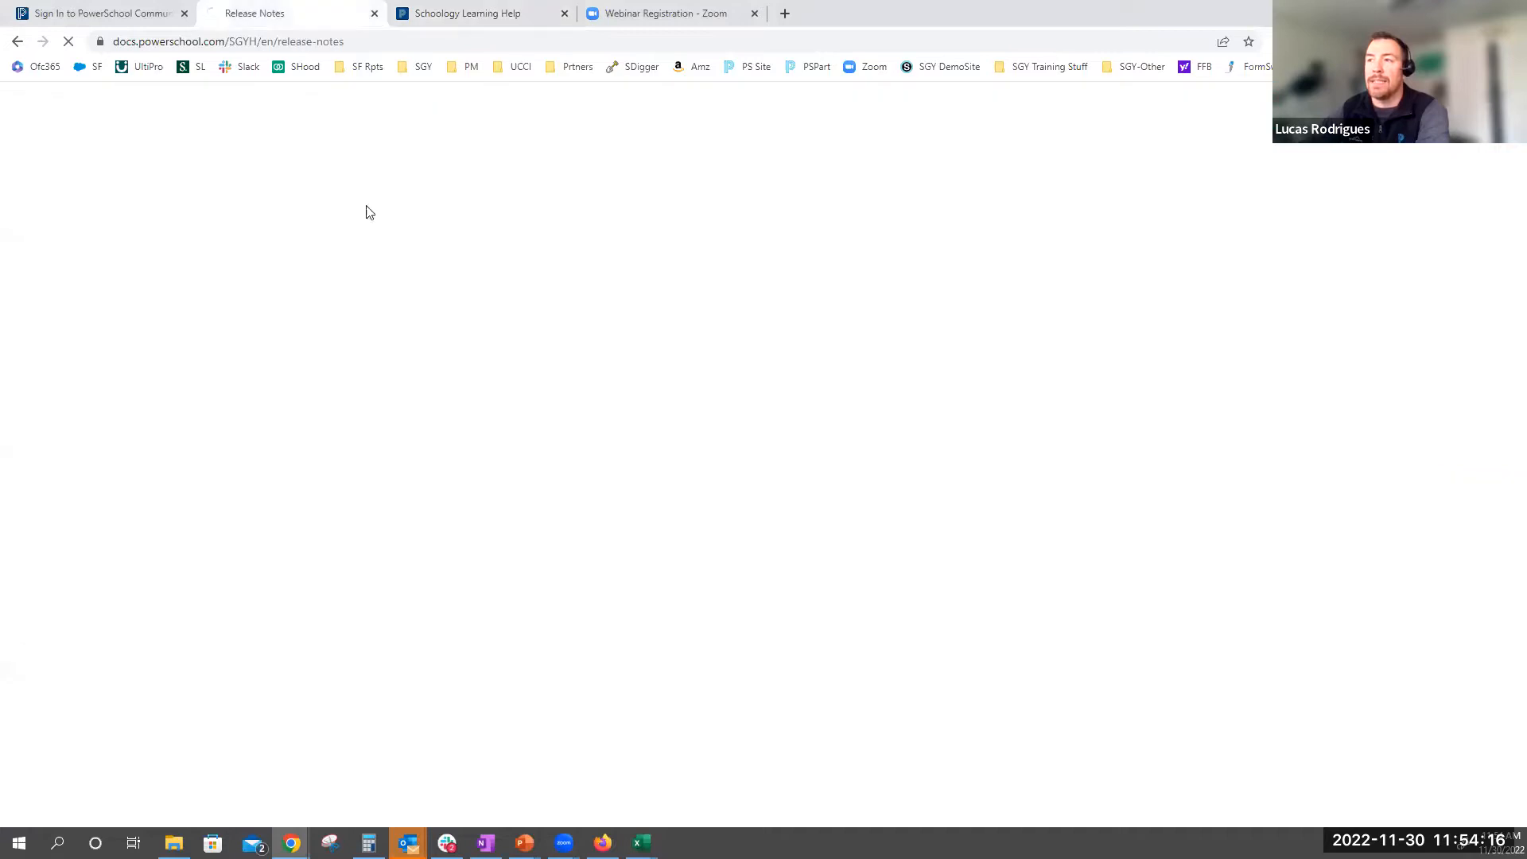
{"action": "left_click", "coordinate": [373, 39]}
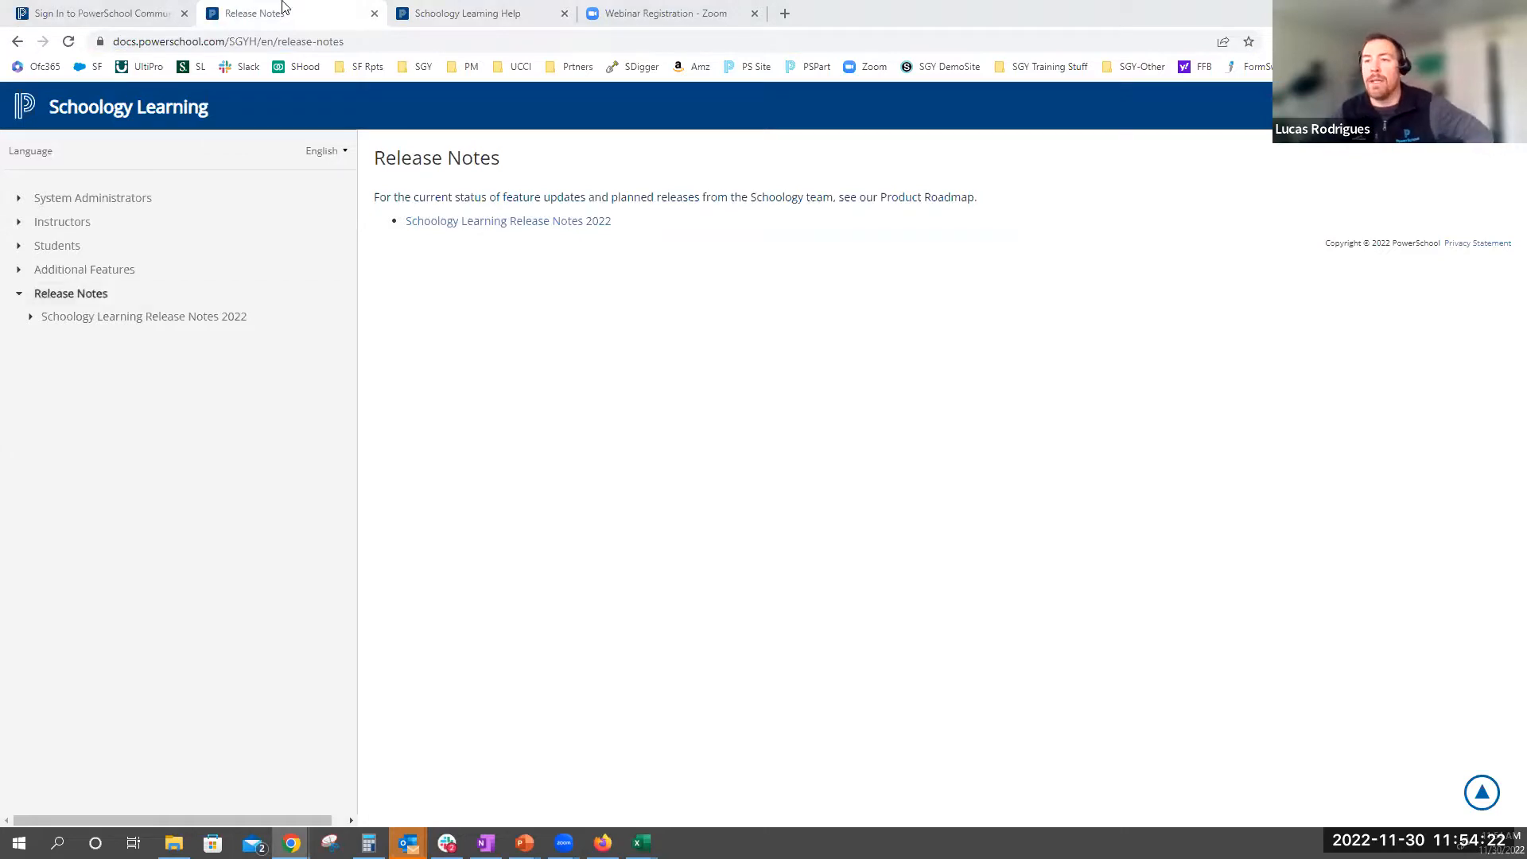
{"action": "left_click", "coordinate": [517, 222]}
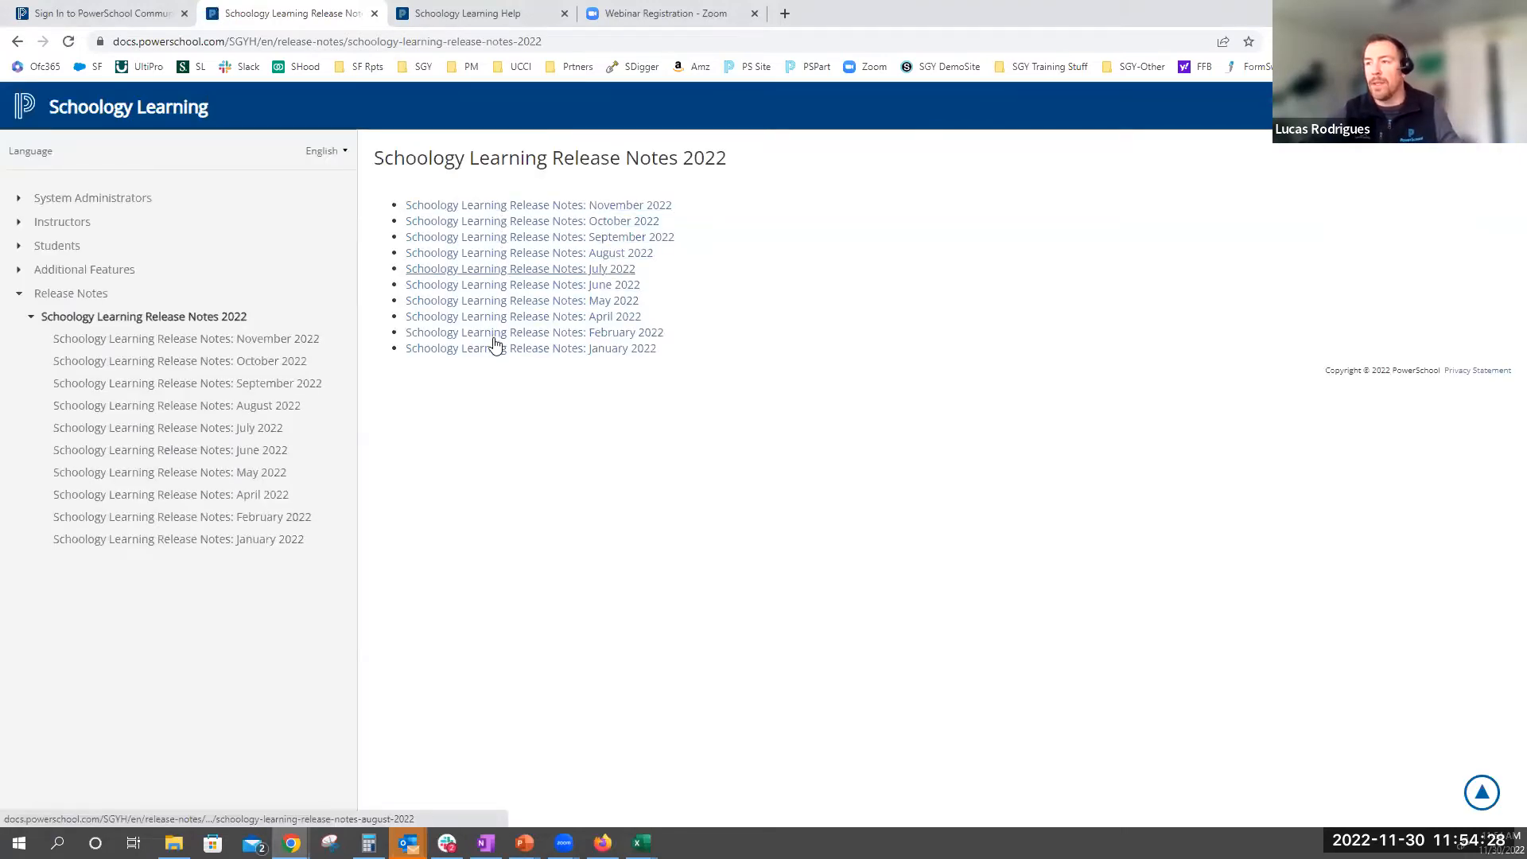
Sign in to the PowerSchool Community with the saved credentials to load the Schoology Learning Roadmap
{"action": "left_click", "coordinate": [152, 14]}
{"action": "left_click", "coordinate": [556, 658]}
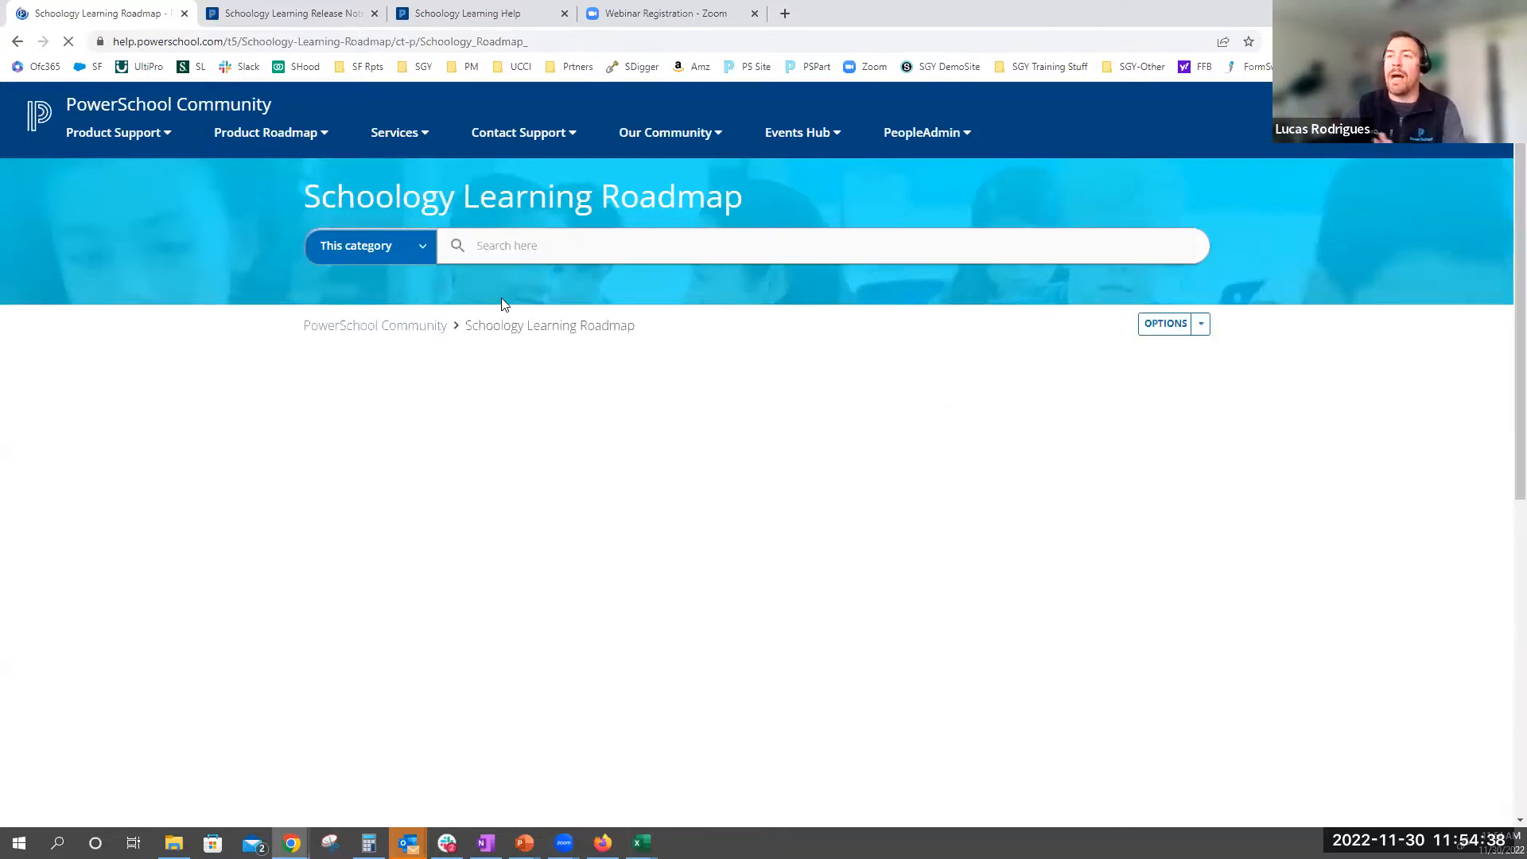
{"action": "left_click", "coordinate": [465, 14]}
{"action": "left_click", "coordinate": [287, 13]}
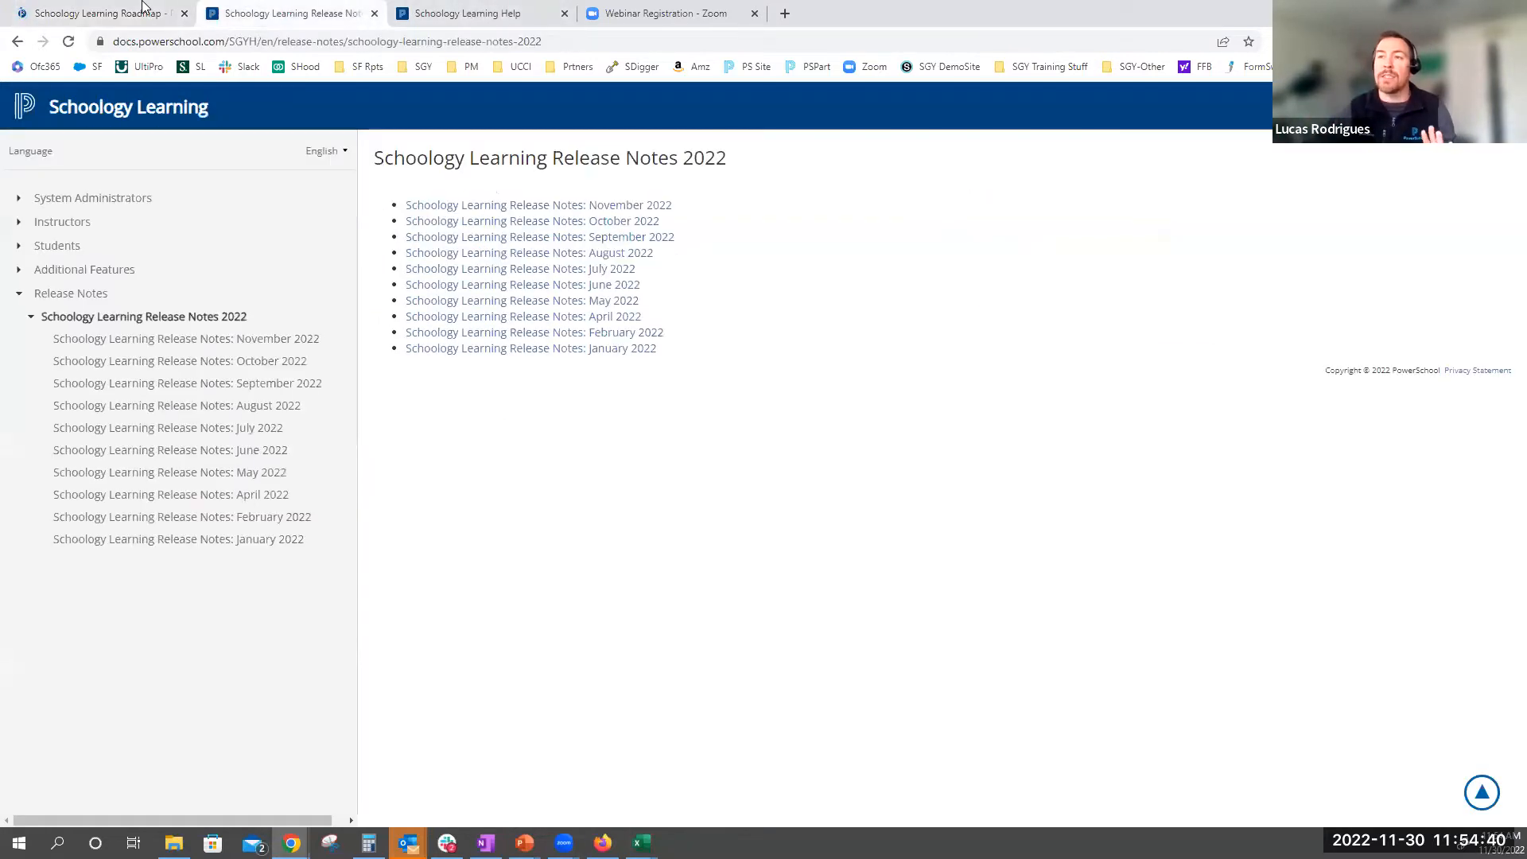
{"action": "left_click", "coordinate": [115, 13]}
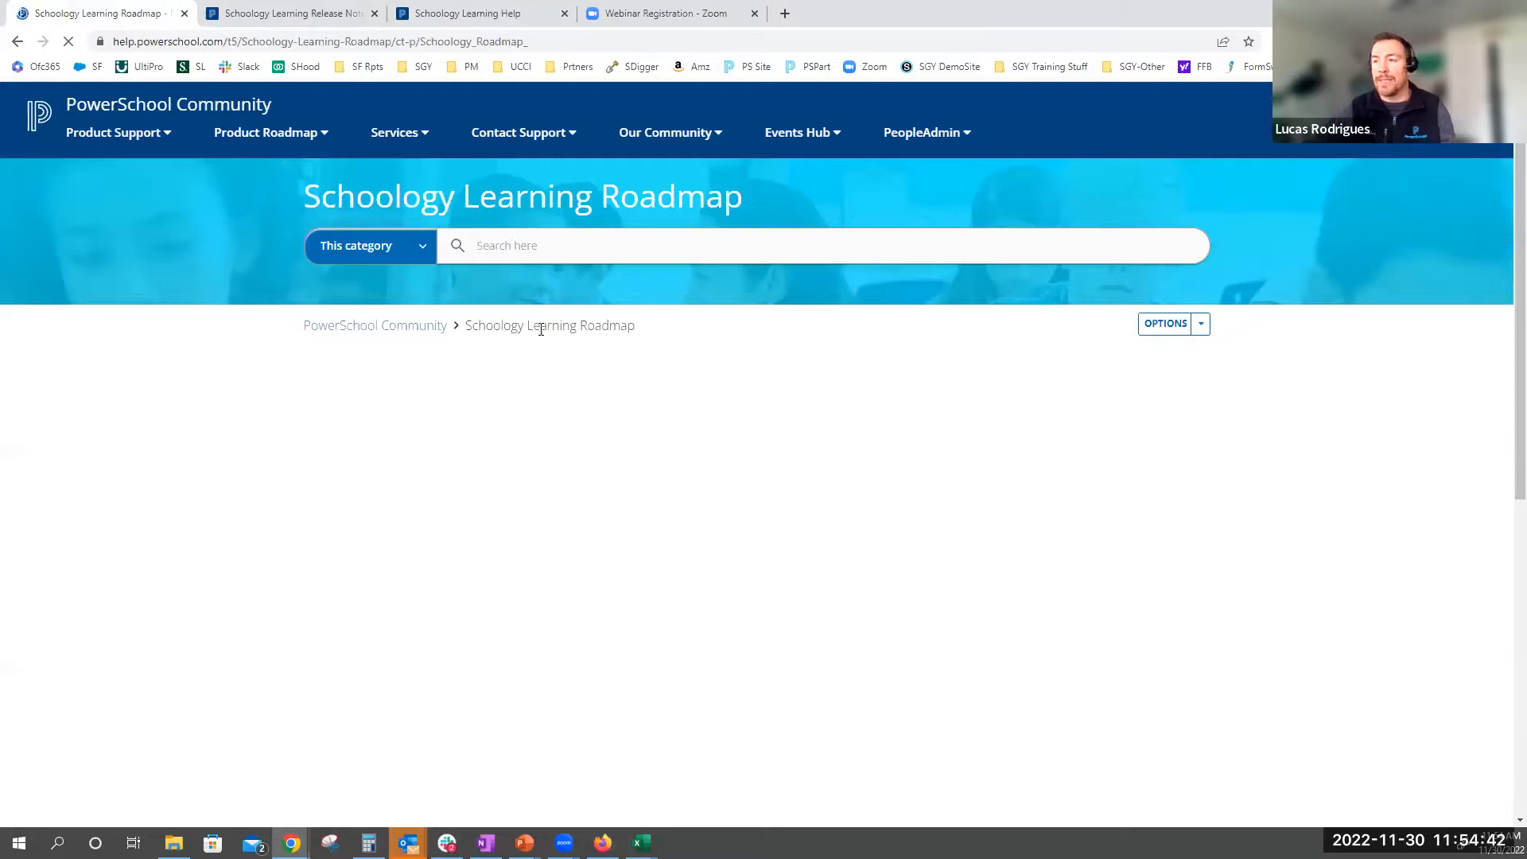
Bring the Schoology Learning Roadmap table into view and select the page's web address
{"action": "scroll", "coordinate": [575, 379], "scroll_direction": "down", "scroll_amount": 3}
{"action": "scroll", "coordinate": [627, 374], "scroll_direction": "up", "scroll_amount": 2}
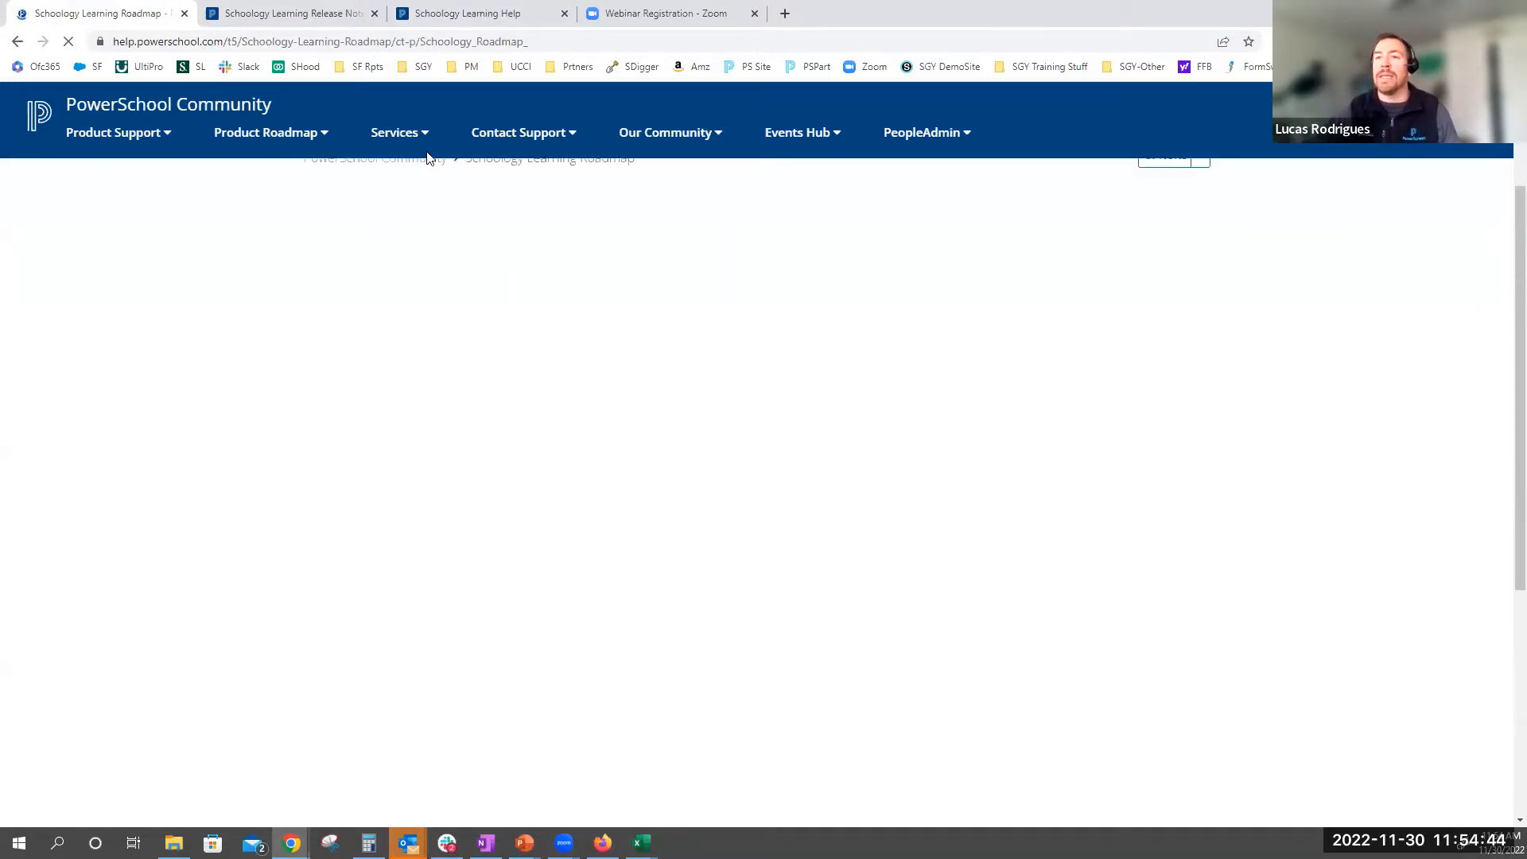
{"action": "scroll", "coordinate": [465, 380], "scroll_direction": "up", "scroll_amount": 2}
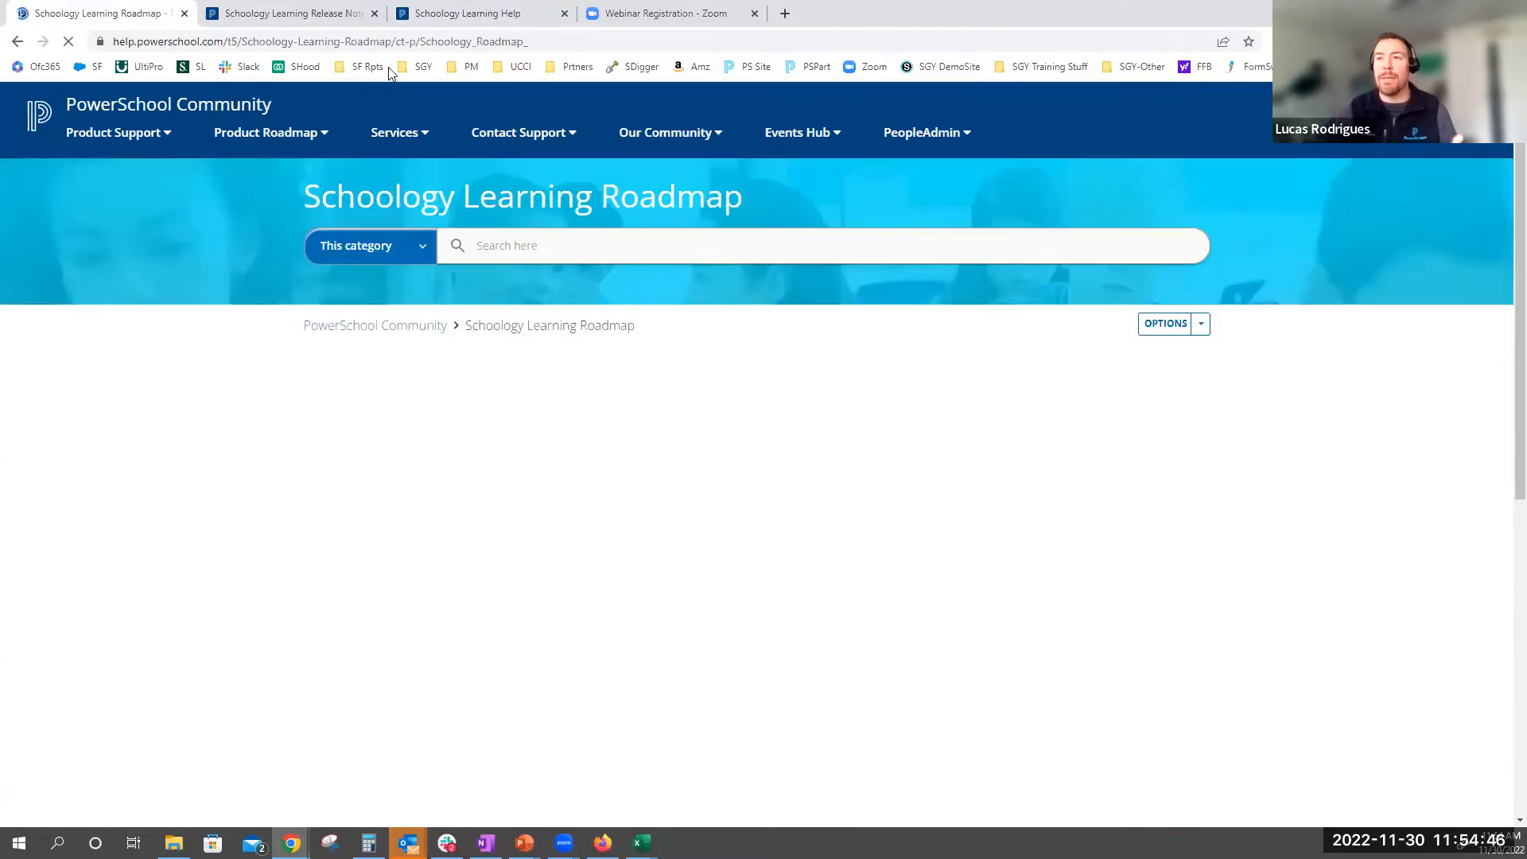
{"action": "scroll", "coordinate": [437, 397], "scroll_direction": "down", "scroll_amount": 1}
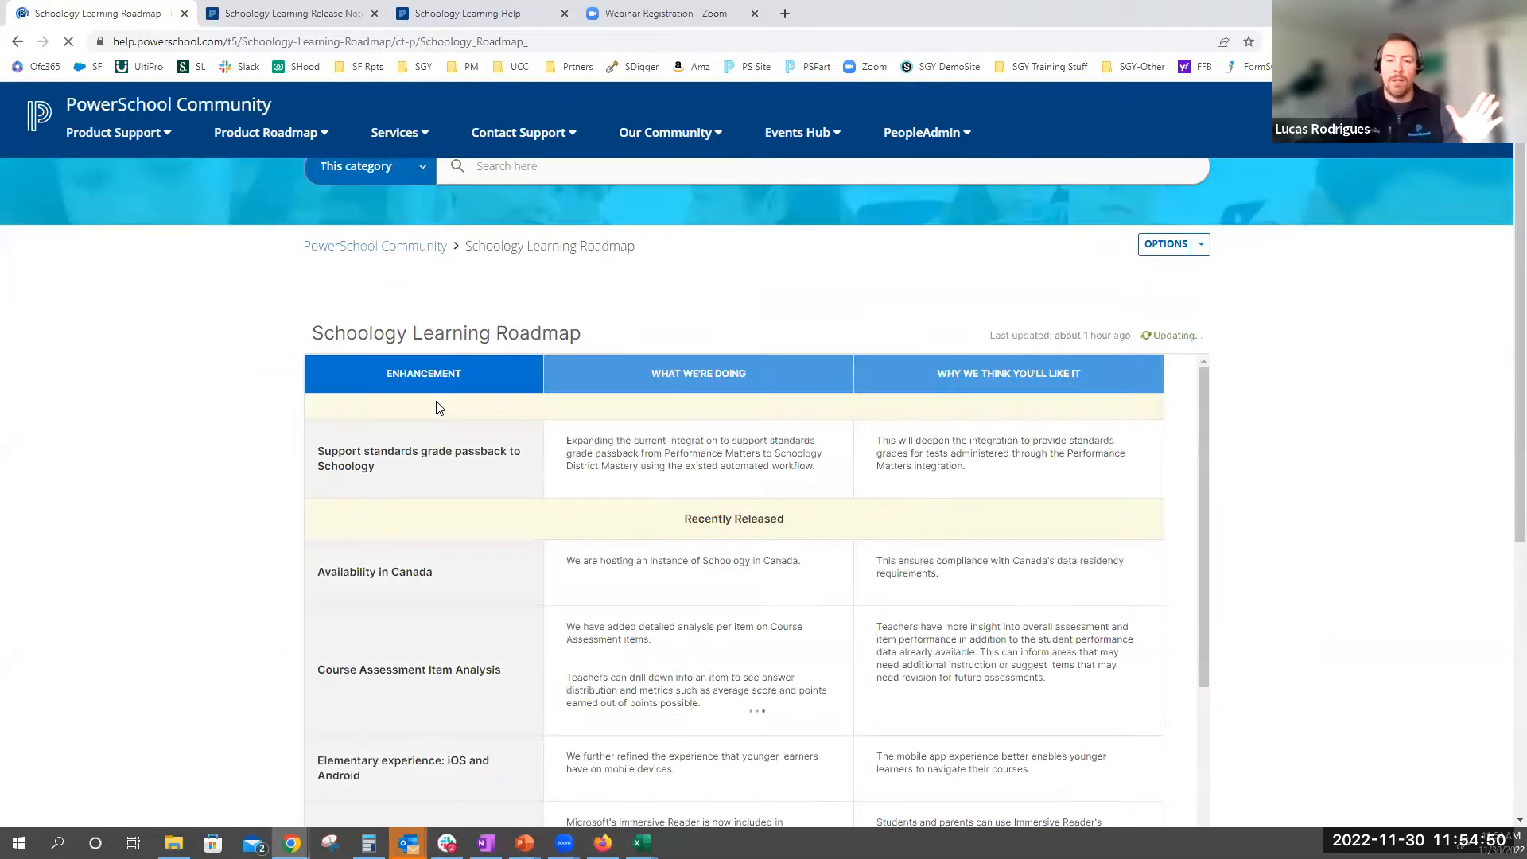
{"action": "left_click", "coordinate": [440, 41]}
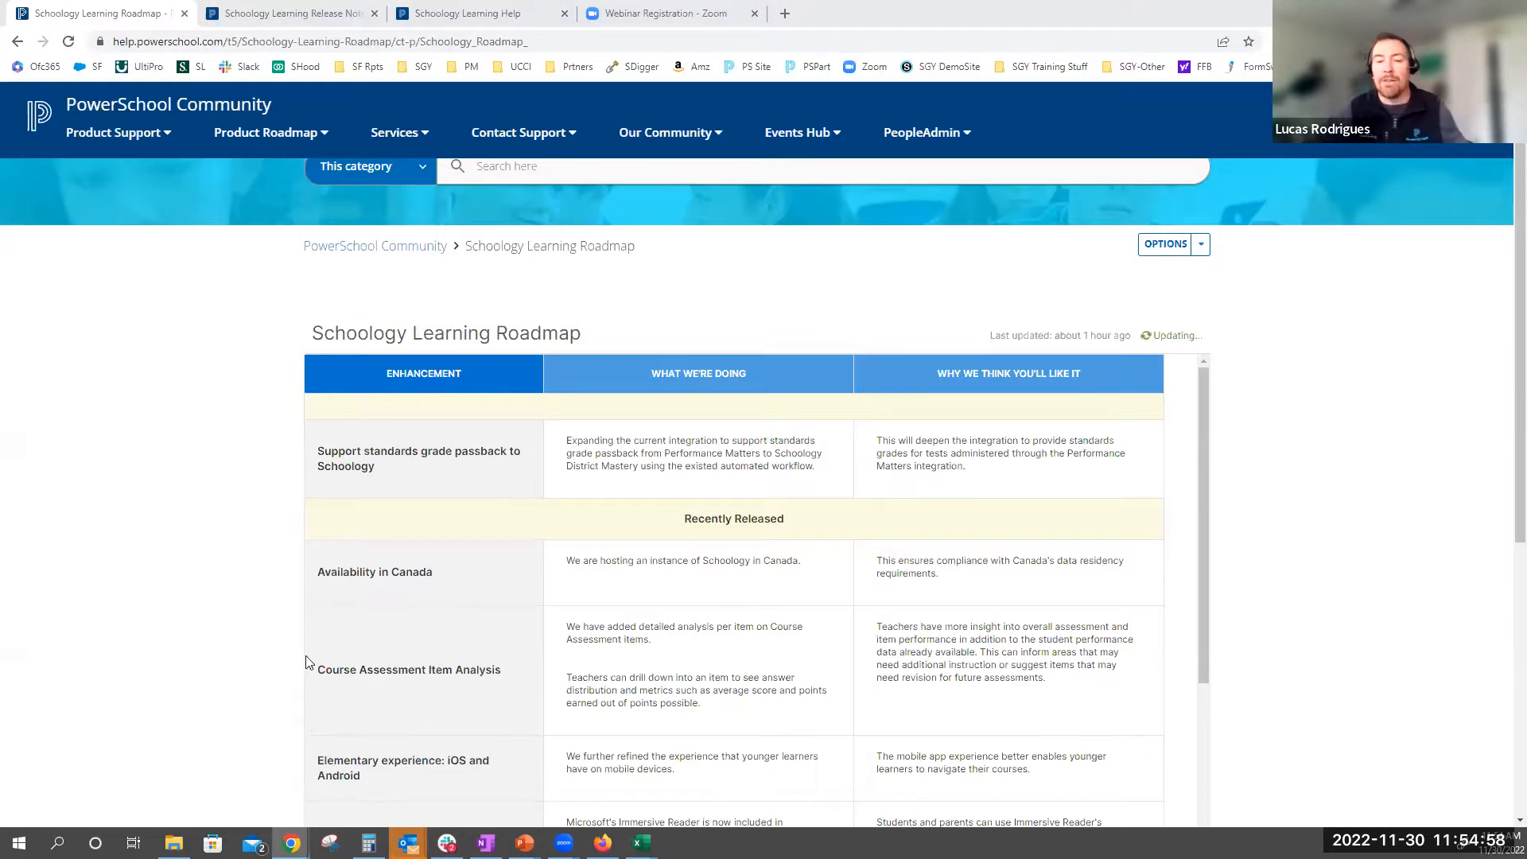
Examine the roadmap's enhancements from Recently Released through Up Next, including the District Mastery entries
{"action": "scroll", "coordinate": [1100, 494], "scroll_direction": "up", "scroll_amount": 1}
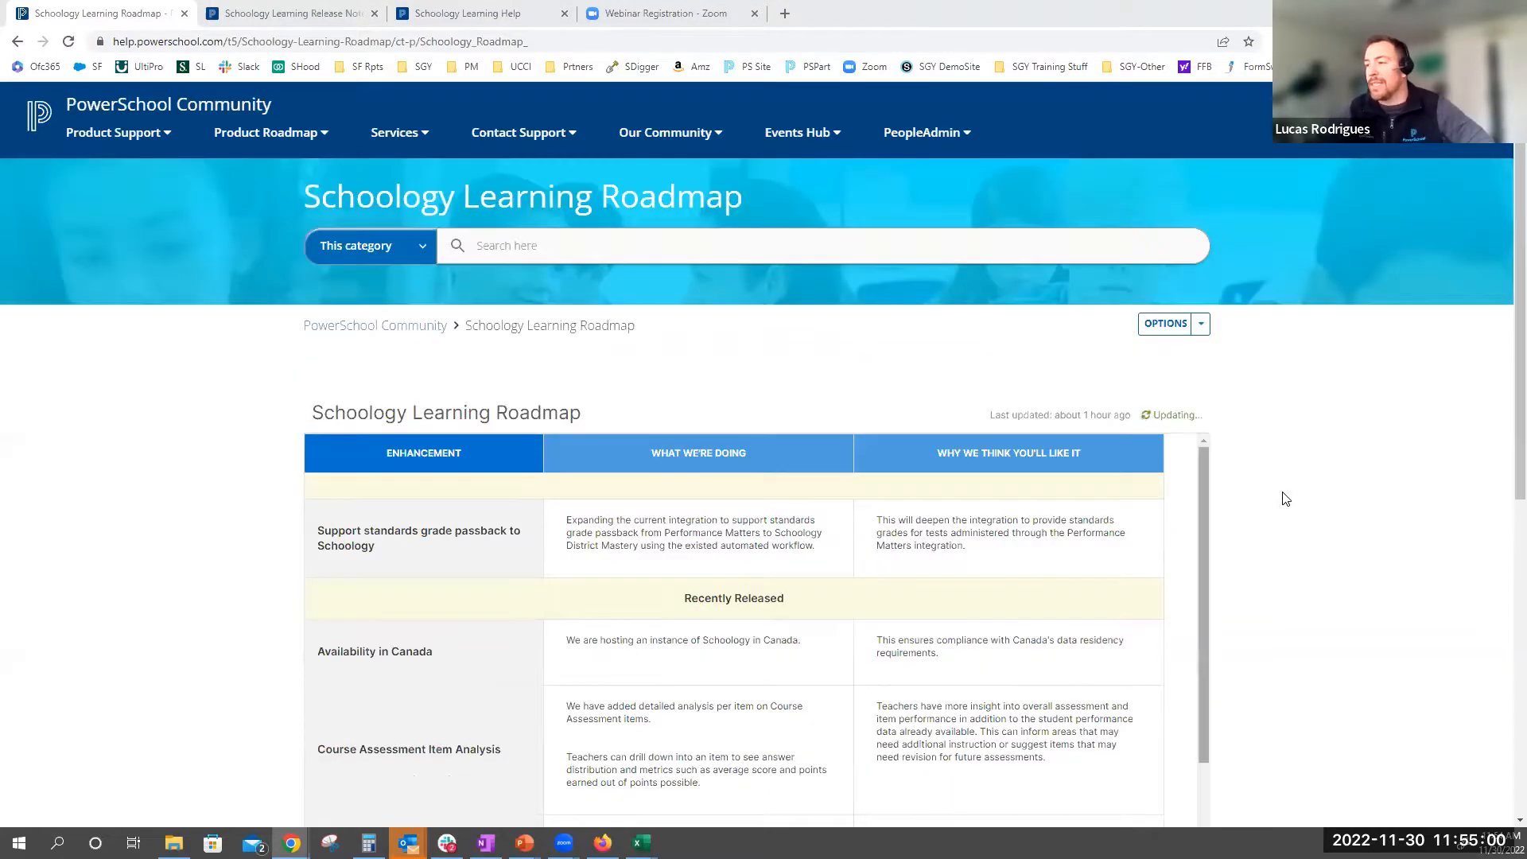
{"action": "scroll", "coordinate": [780, 579], "scroll_direction": "down", "scroll_amount": 3}
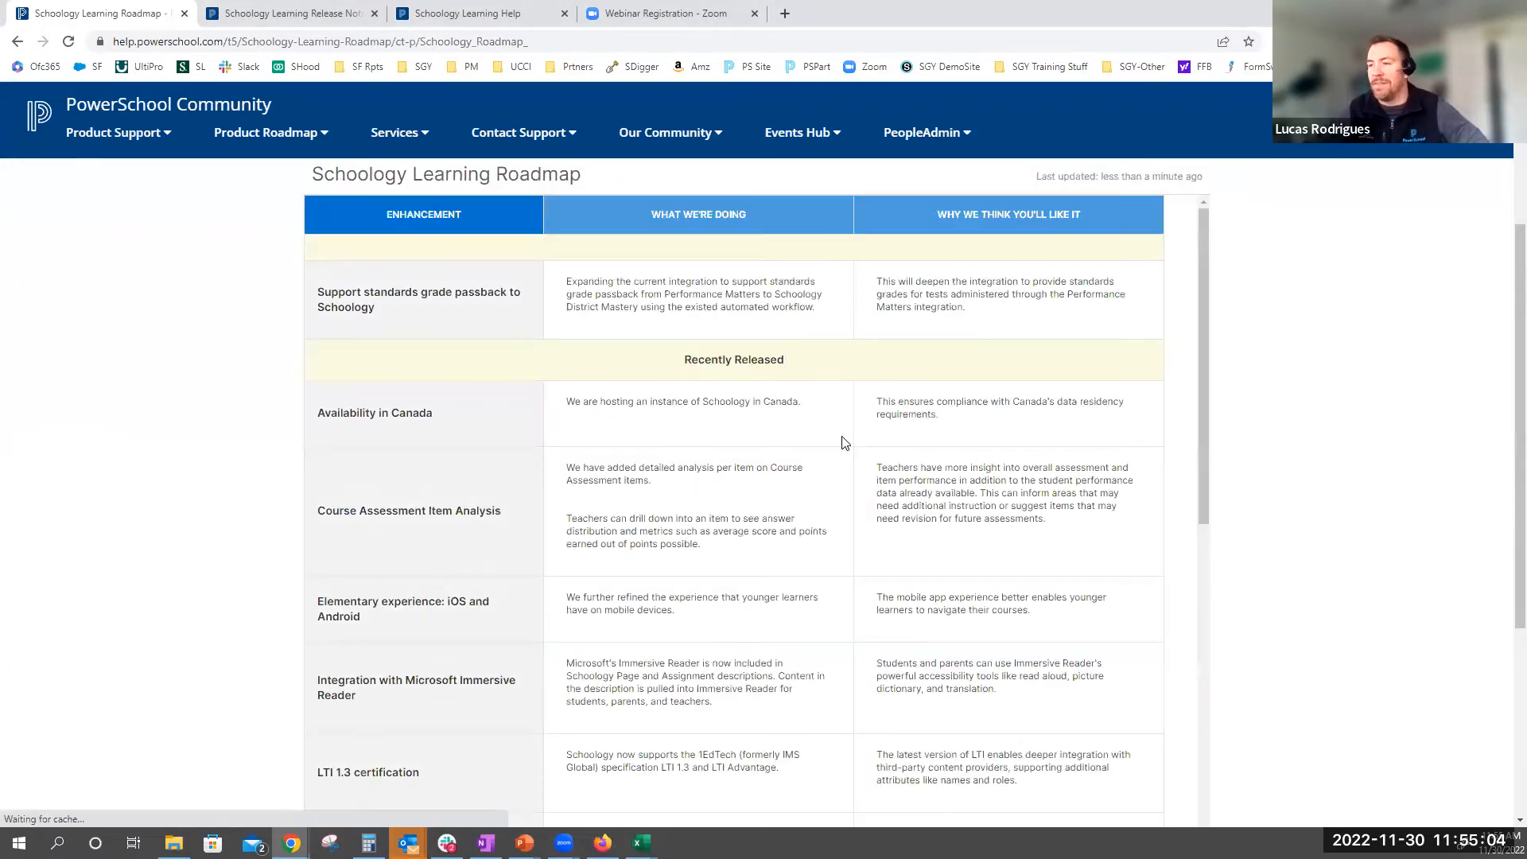
{"action": "scroll", "coordinate": [845, 443], "scroll_direction": "down", "scroll_amount": 10}
{"action": "scroll", "coordinate": [796, 509], "scroll_direction": "down", "scroll_amount": 5}
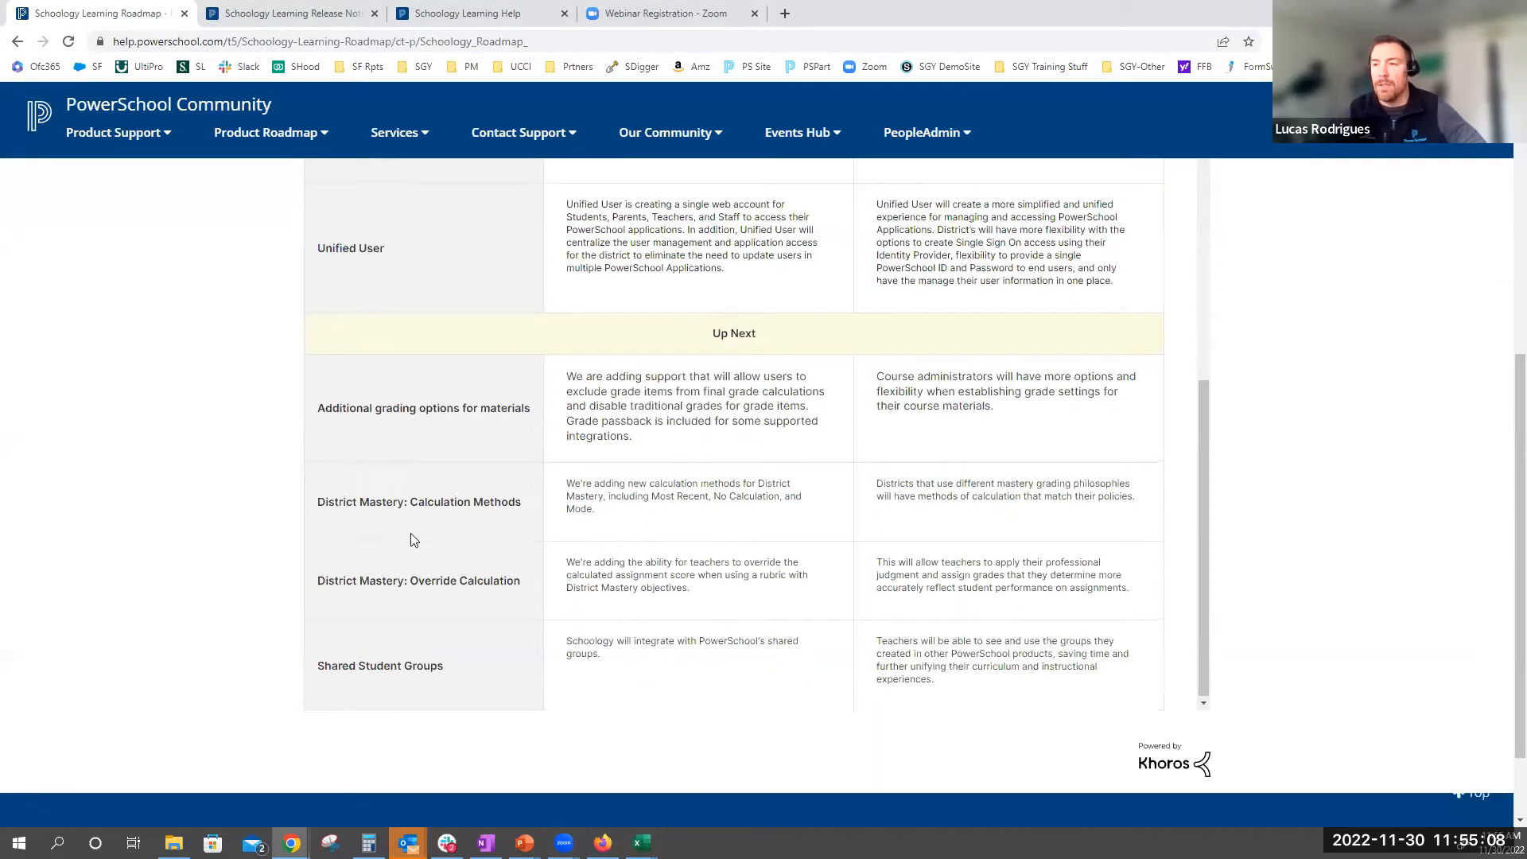
{"action": "scroll", "coordinate": [412, 540], "scroll_direction": "up", "scroll_amount": 10}
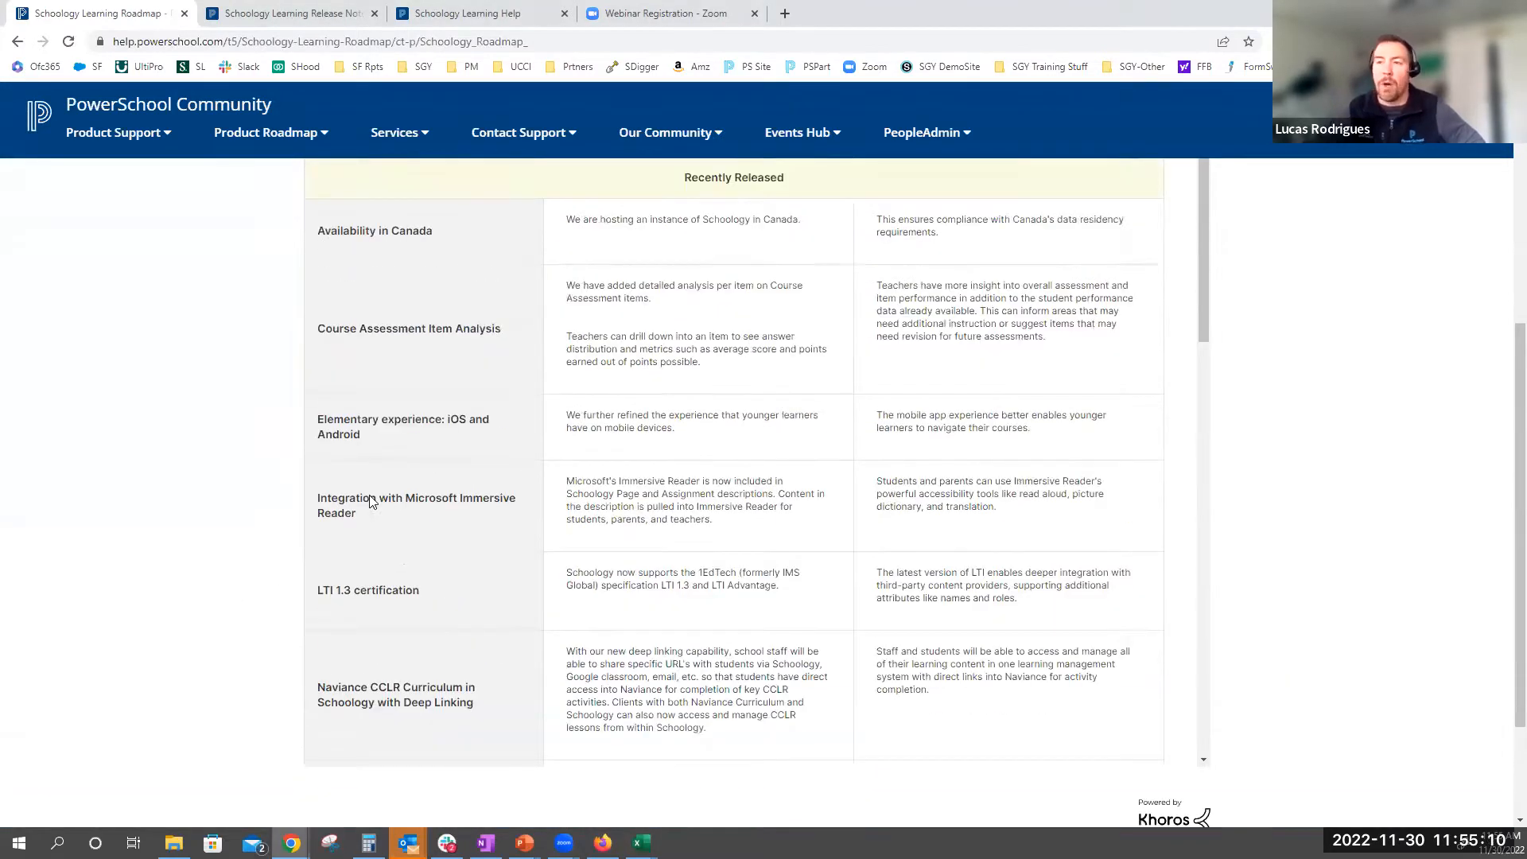
{"action": "scroll", "coordinate": [369, 499], "scroll_direction": "up", "scroll_amount": 5}
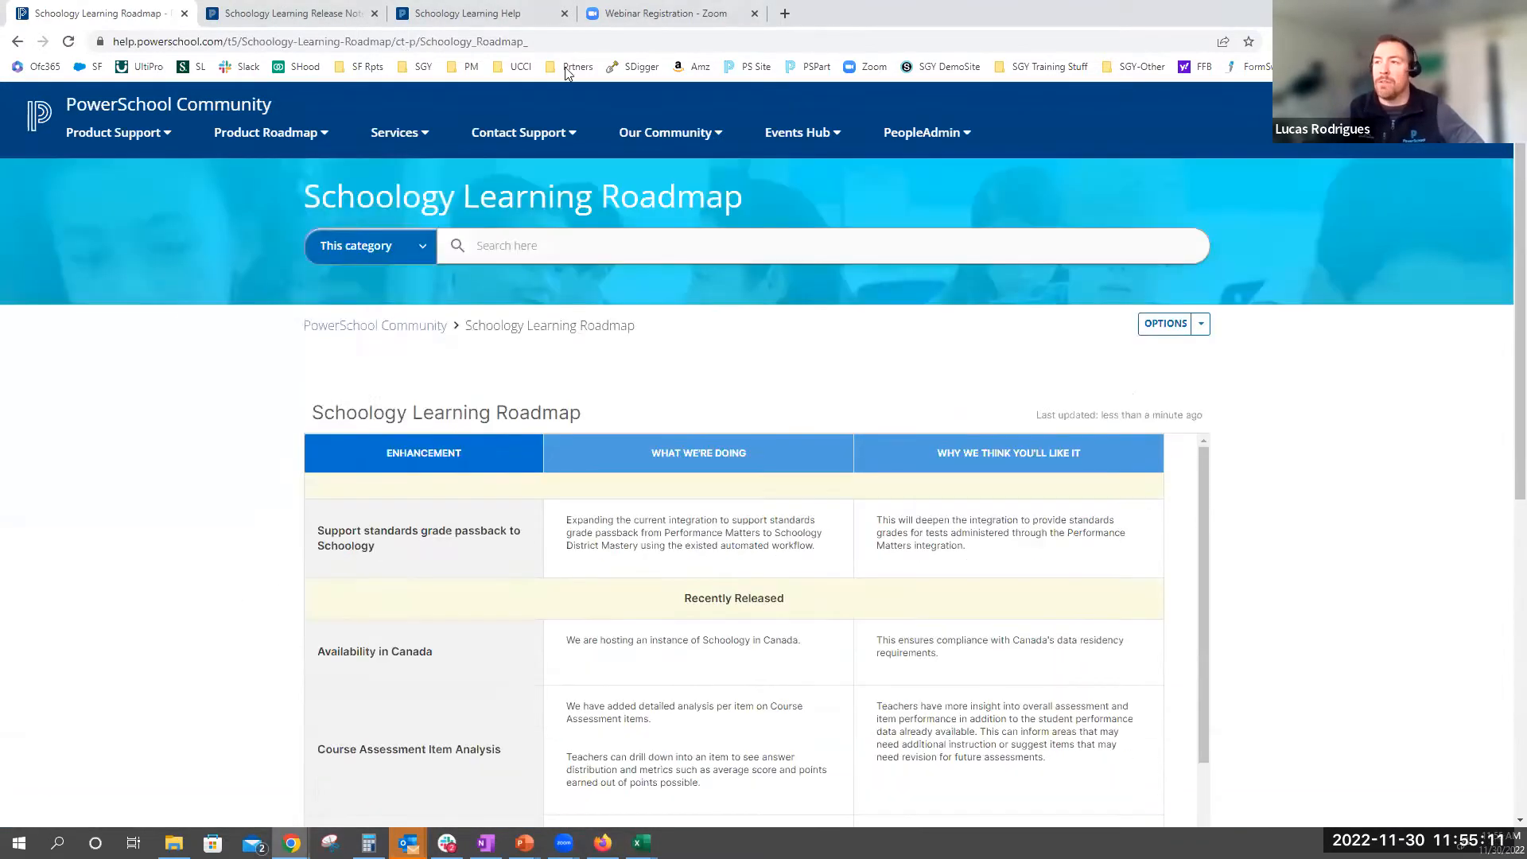
Show the Zoom registration page for the December 8 webinar, select its web address and highlight the webinar topic
{"action": "left_click", "coordinate": [652, 18]}
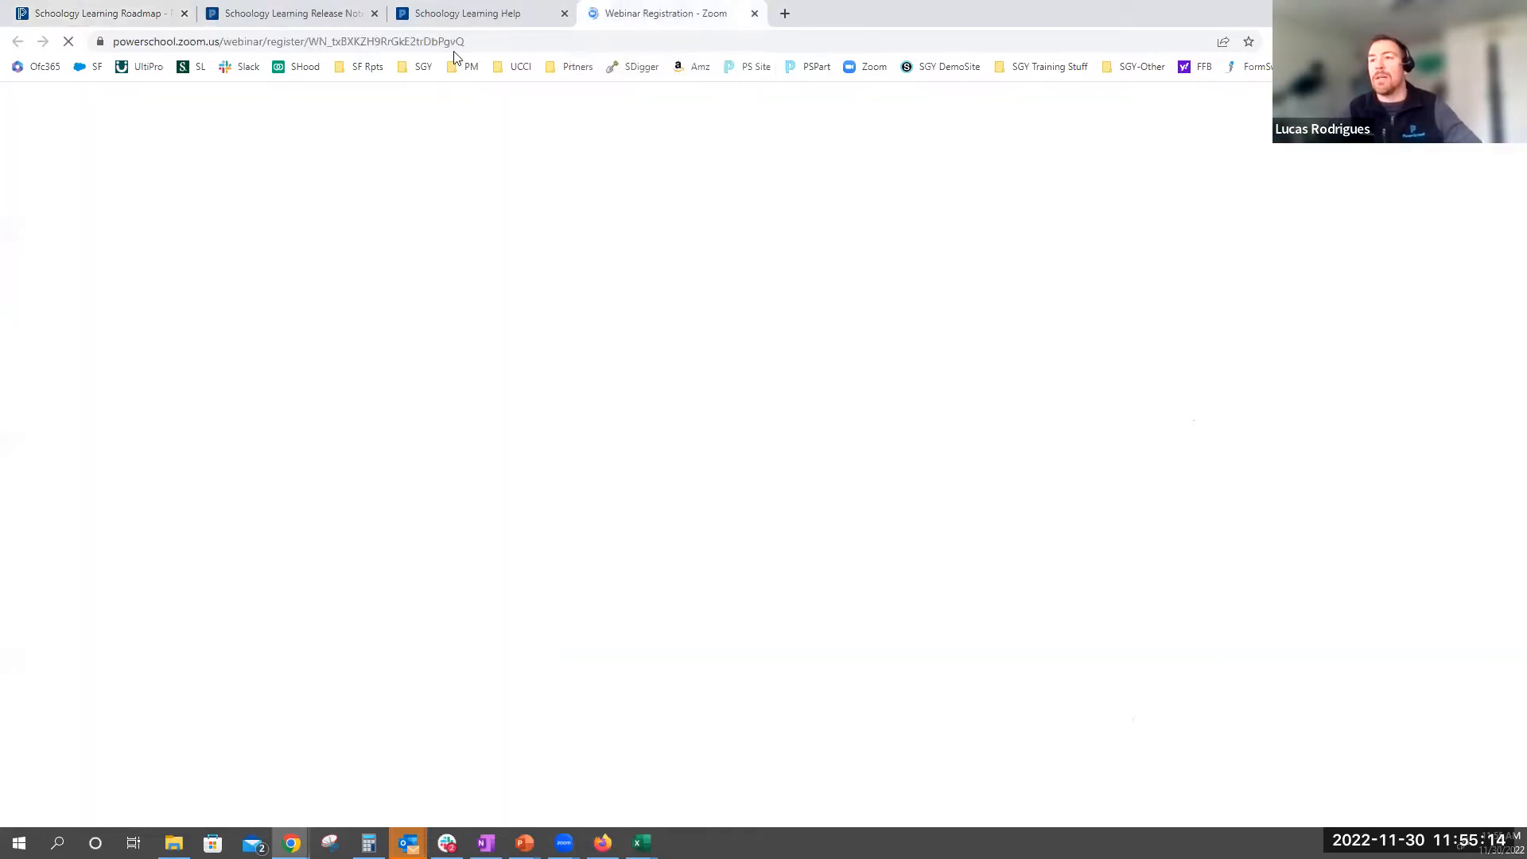
{"action": "left_click", "coordinate": [494, 40]}
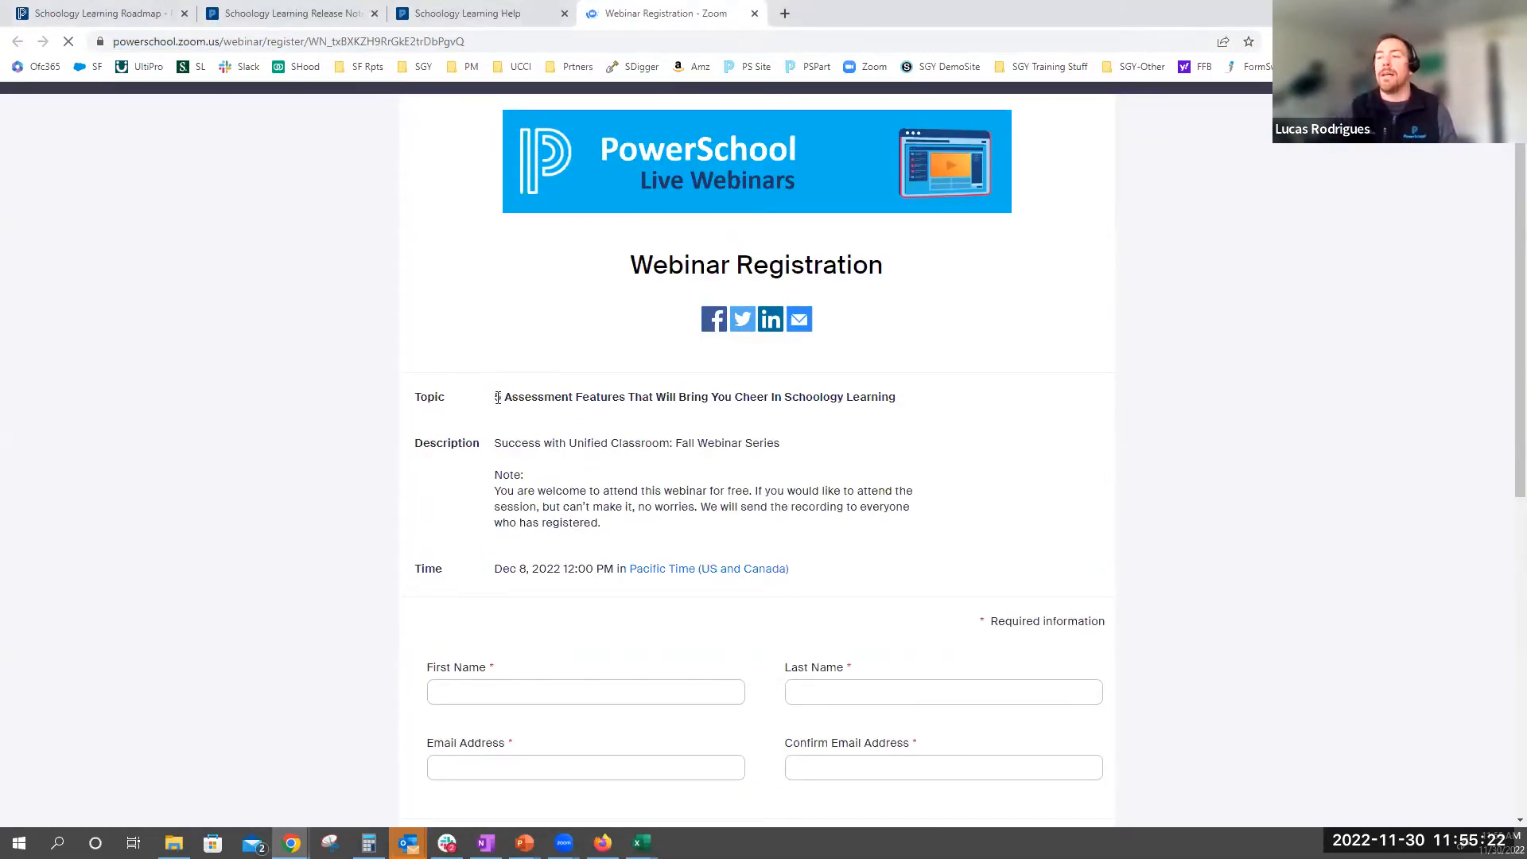
{"action": "left_click_drag", "start_coordinate": [787, 402], "coordinate": [901, 405]}
{"action": "left_click", "coordinate": [879, 425]}
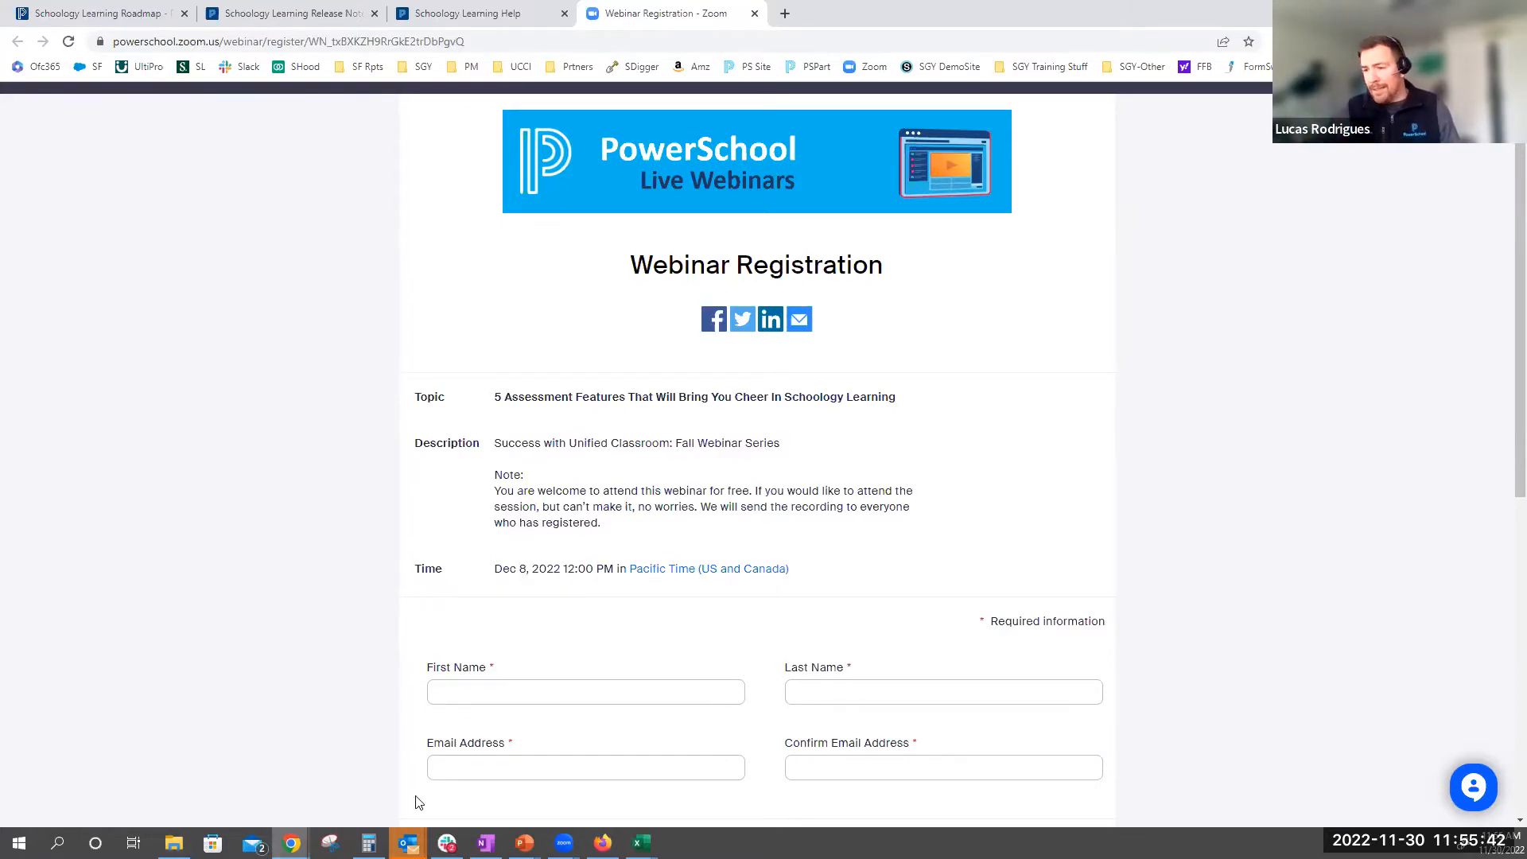
Switch to the PowerPoint slide show and advance to the map of regional contacts
{"action": "mouse_move", "coordinate": [486, 843]}
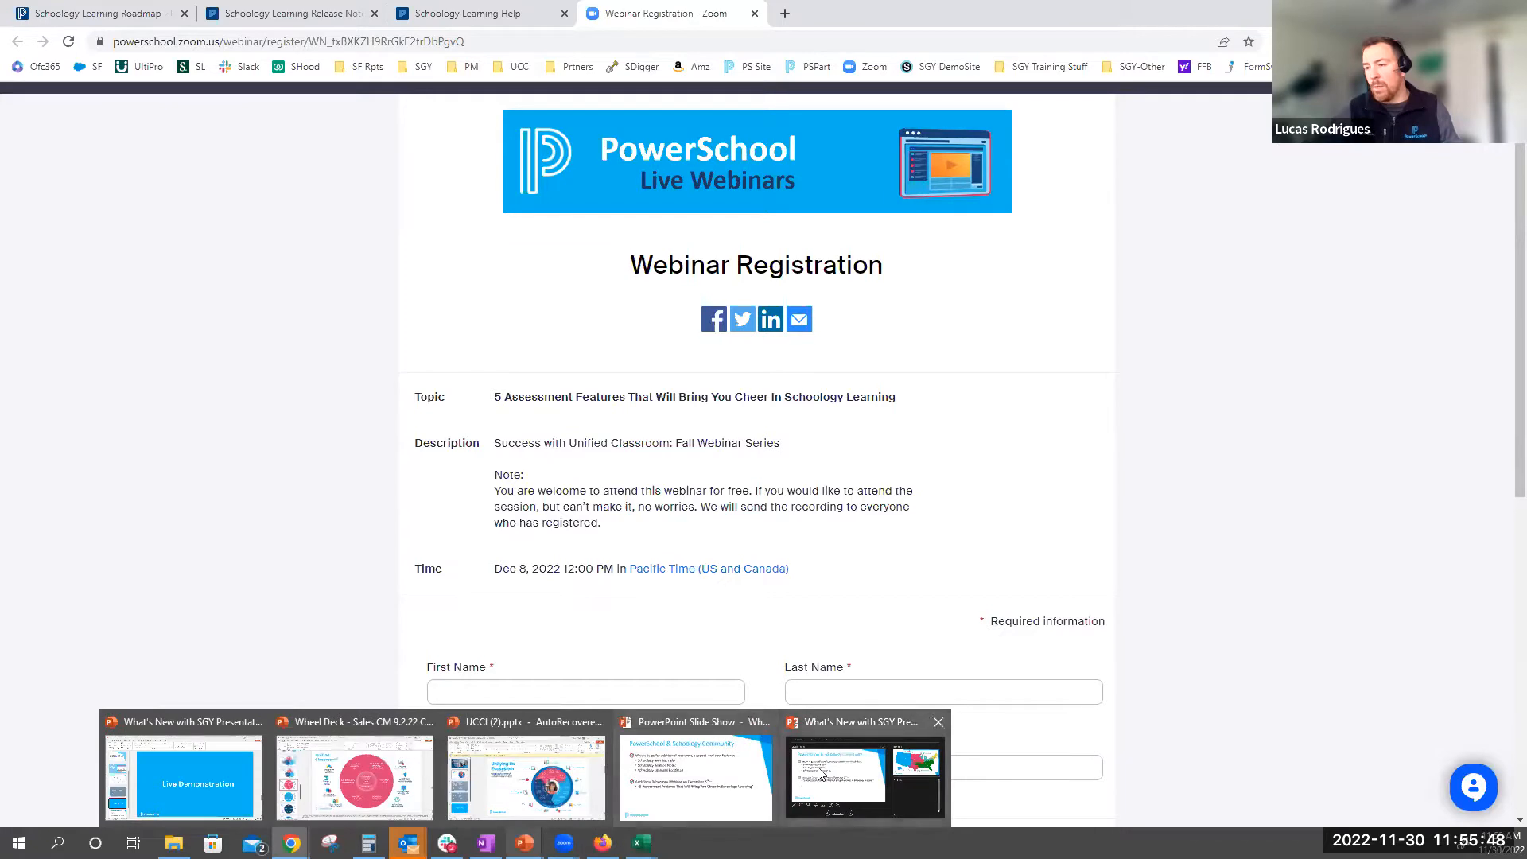
{"action": "left_click", "coordinate": [824, 765]}
{"action": "key", "text": "Right"}
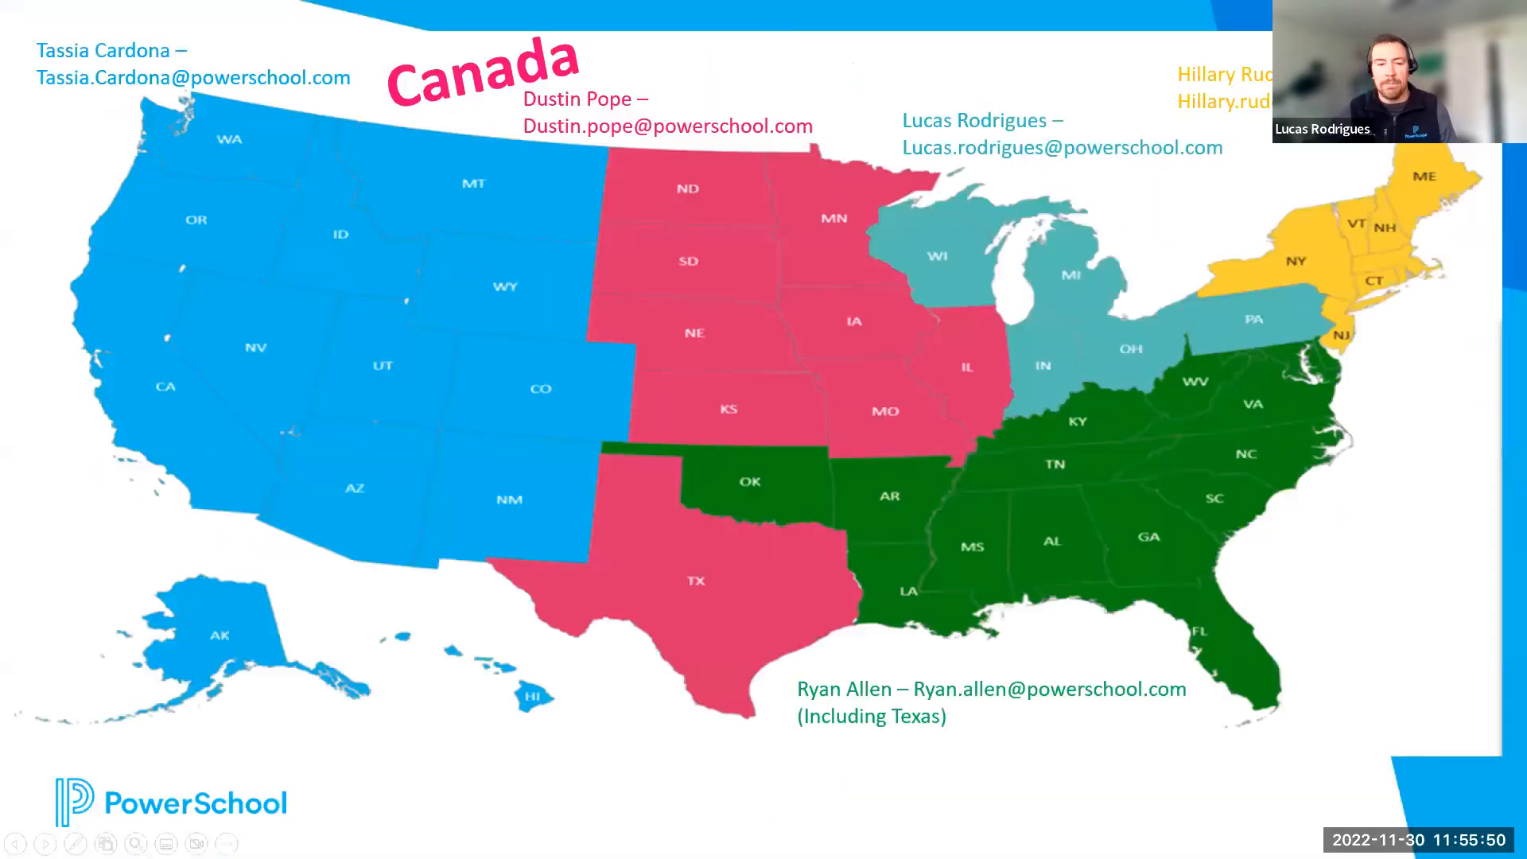